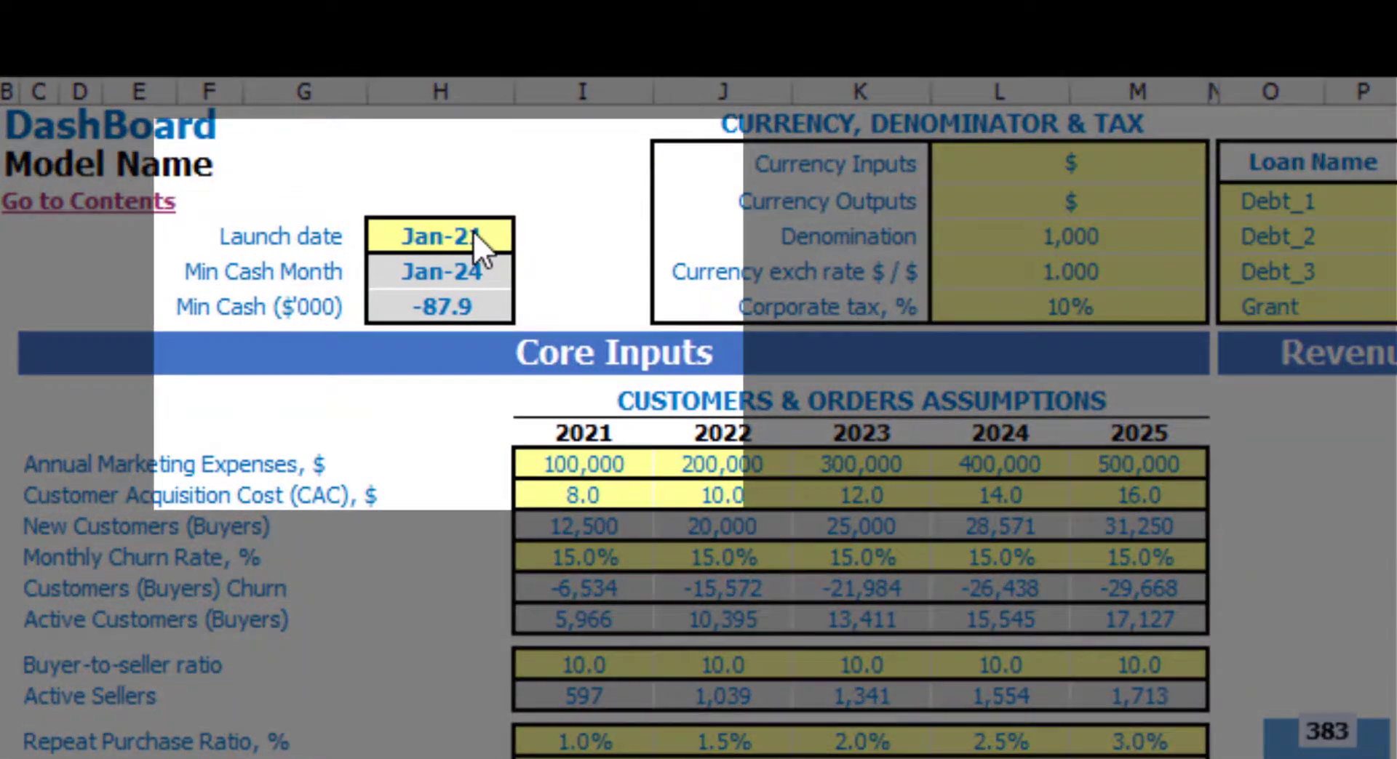
Step: Set the model's launch date to Mar-21
click(436, 234)
click(533, 238)
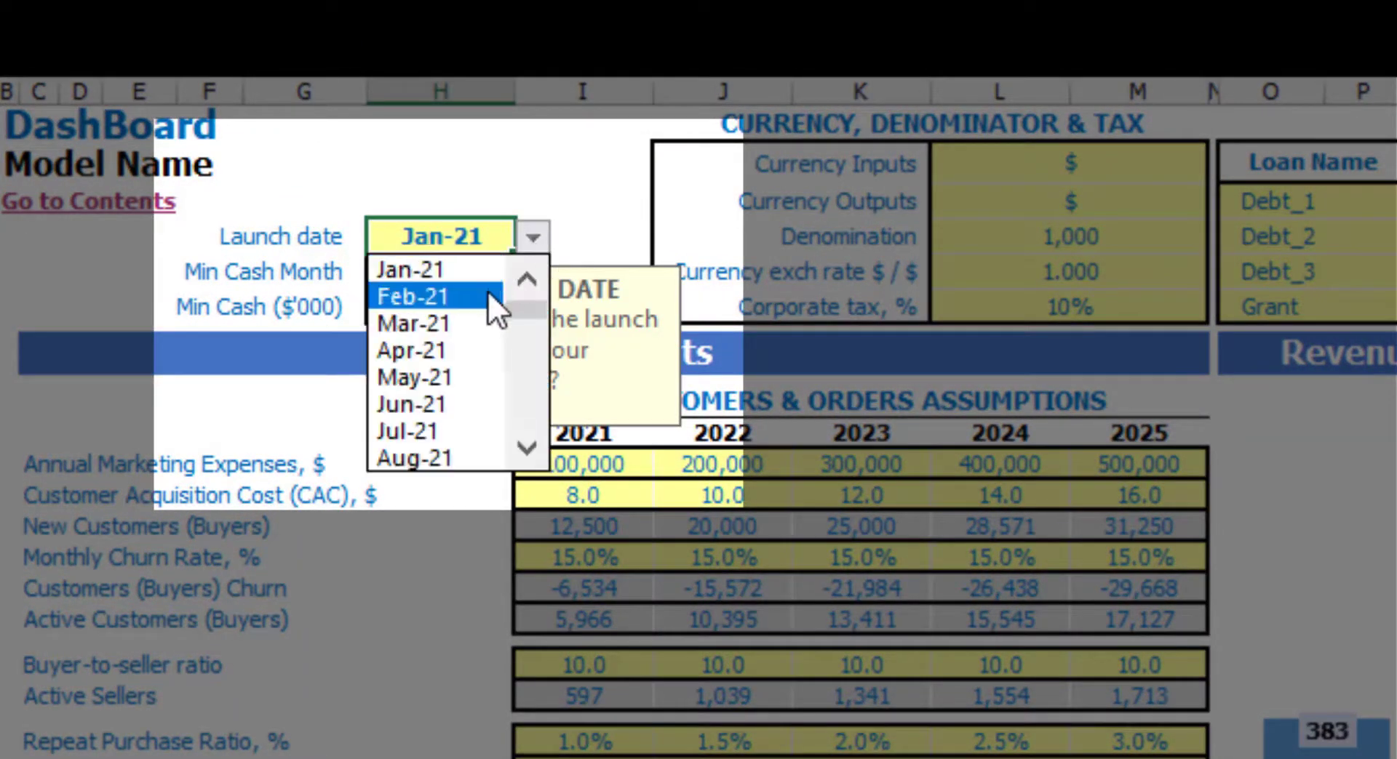
click(463, 318)
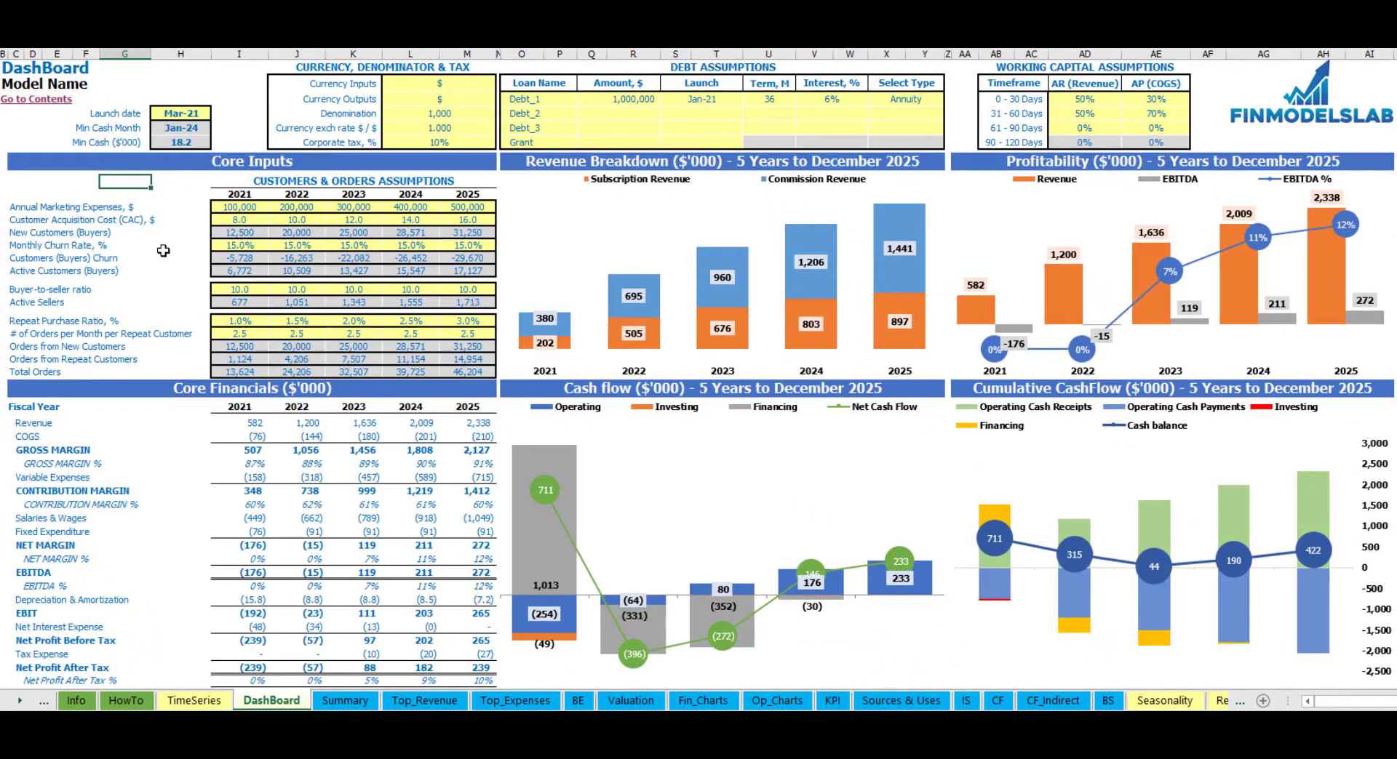
click(45, 182)
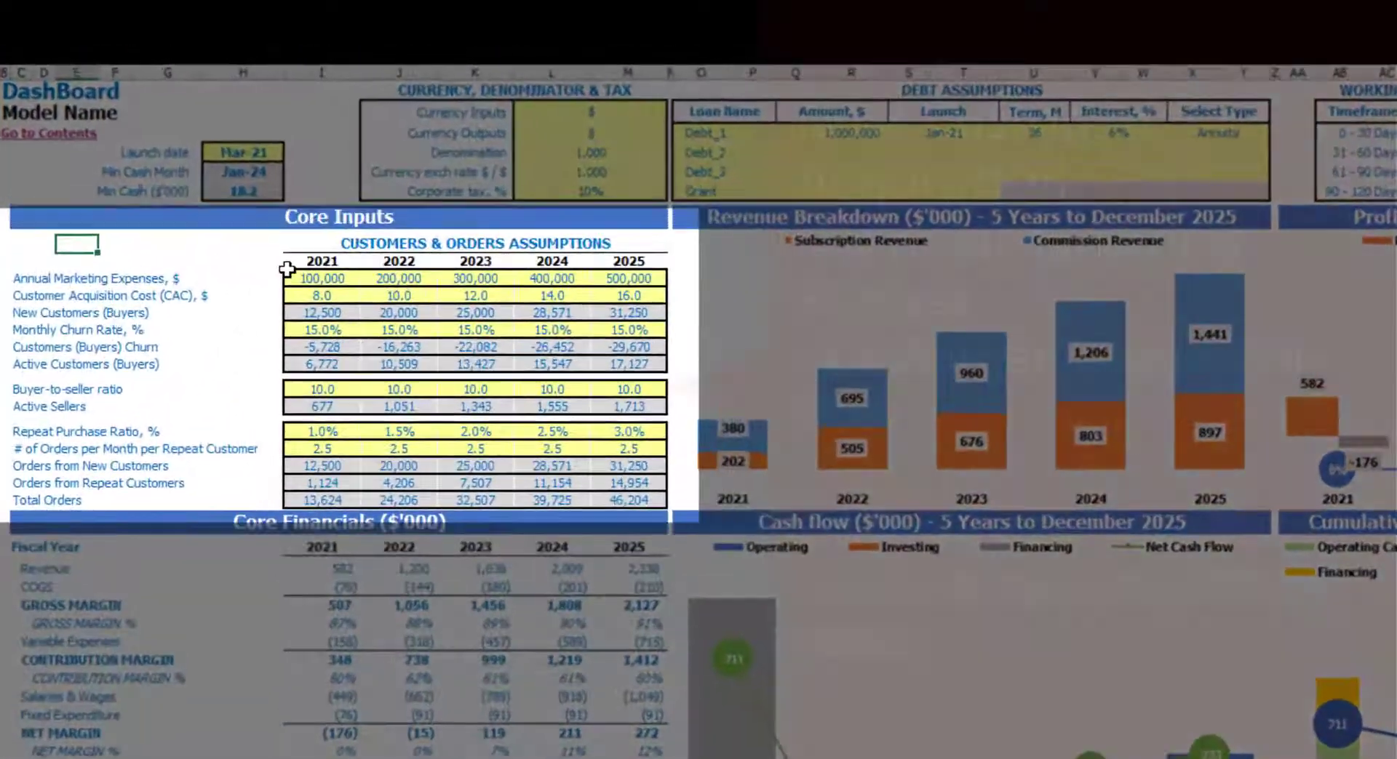
Step: Set annual marketing expenses to 50,000 for 2021 and enter a 2022 formula adding 100,000 to the 2021 amount
drag(287, 273, 608, 277)
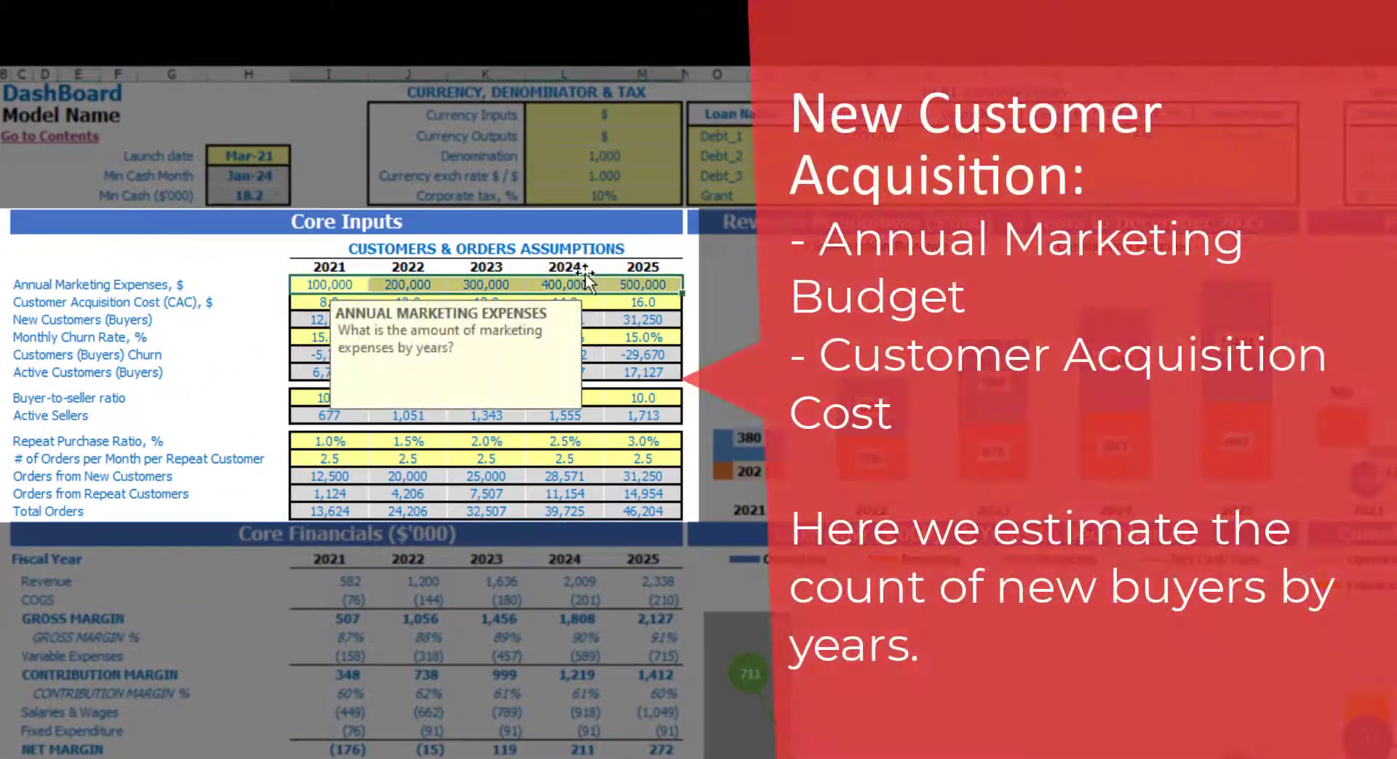
click(331, 286)
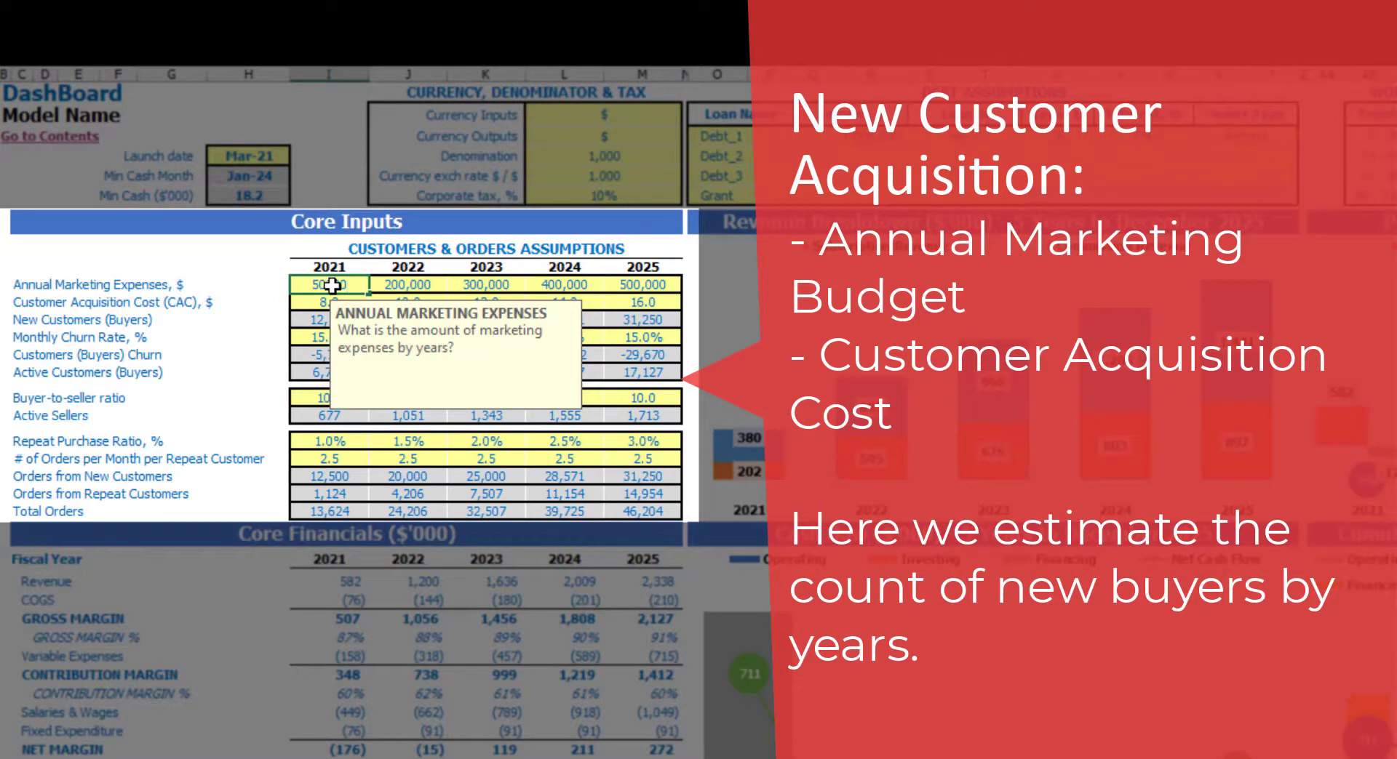
key(Tab)
text(=)
click(332, 285)
text(+1000)
key(Return)
key(Up)
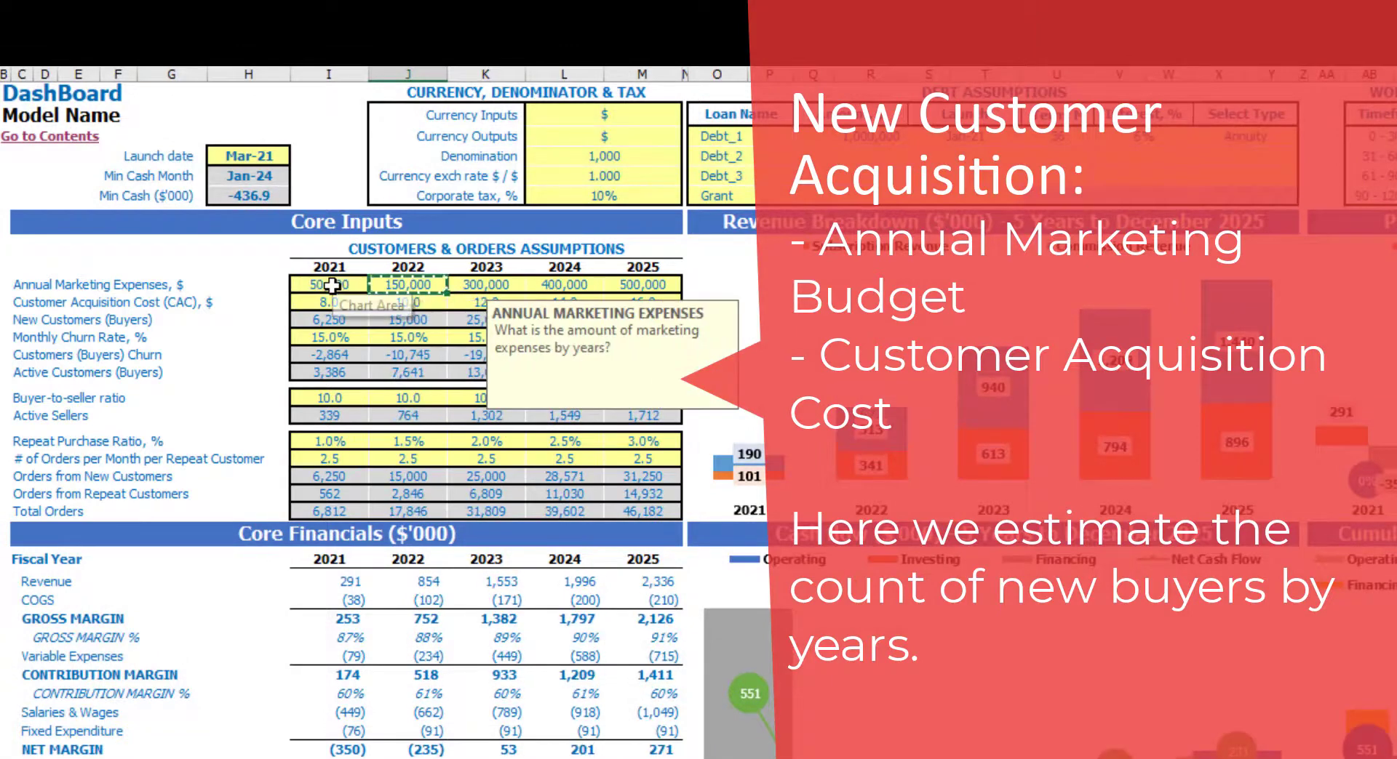
Step: Copy the 2022 annual marketing expenses formula across 2023 to 2025
key(ctrl+c)
key(Right)
key(shift+Right)
key(shift+Right)
key(ctrl+v)
click(270, 253)
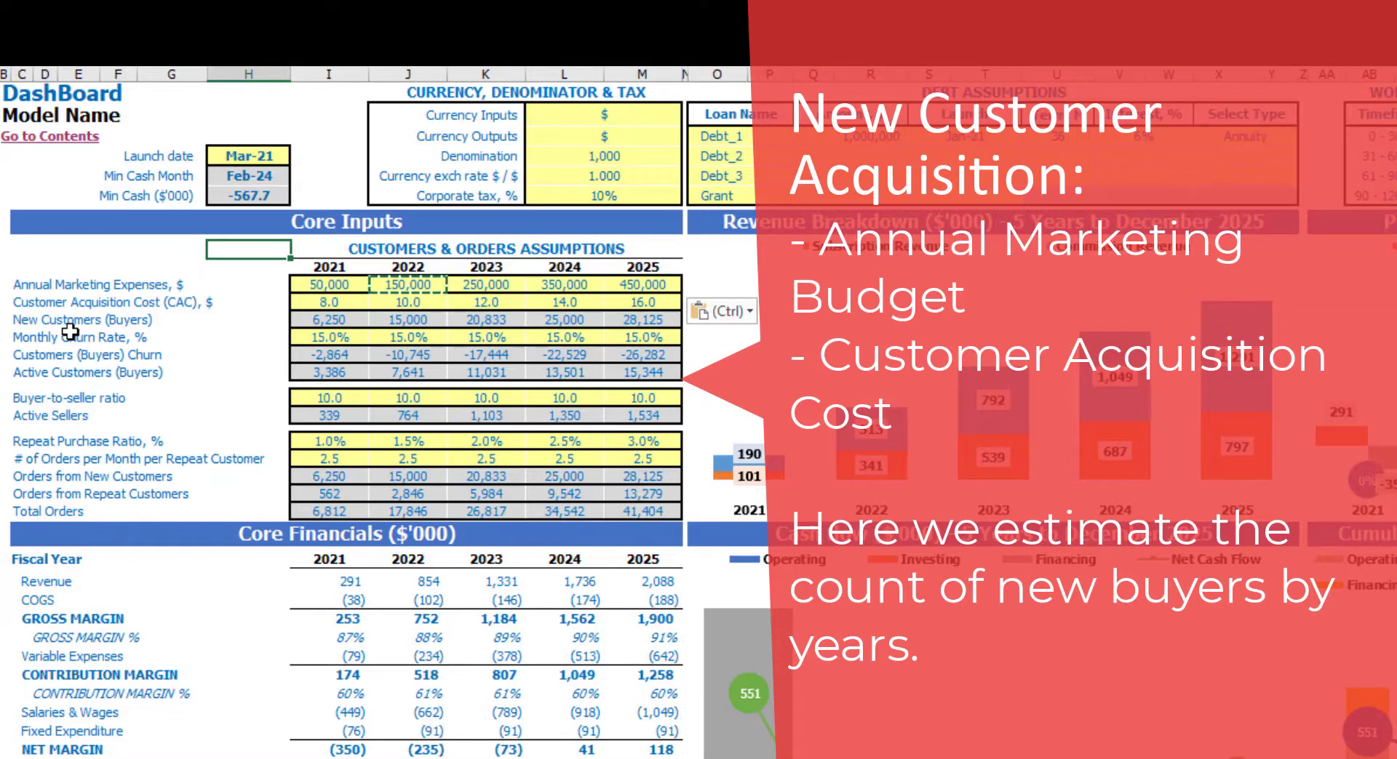
click(76, 253)
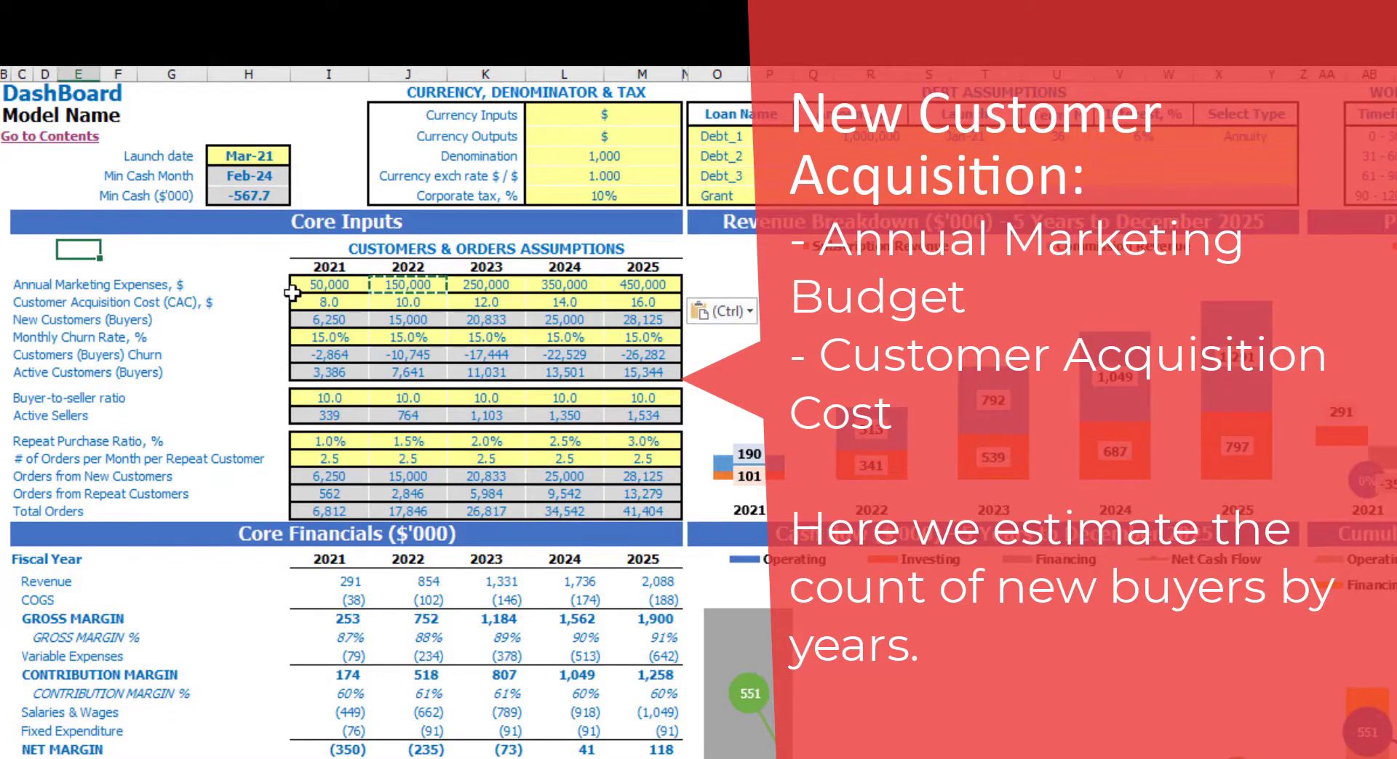
click(247, 272)
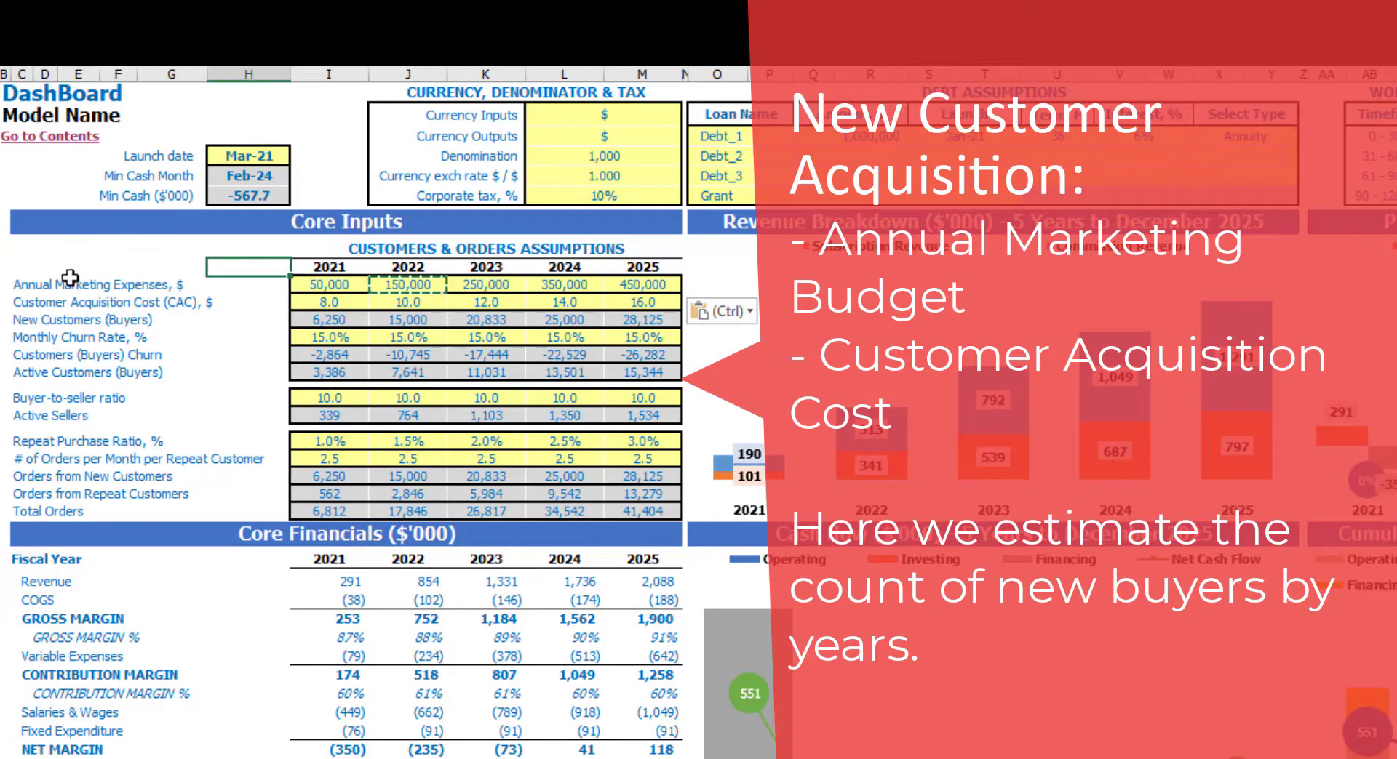
Step: Set the 2021 customer acquisition cost to 10 and enter =I13+1 for 2022
double_click(345, 300)
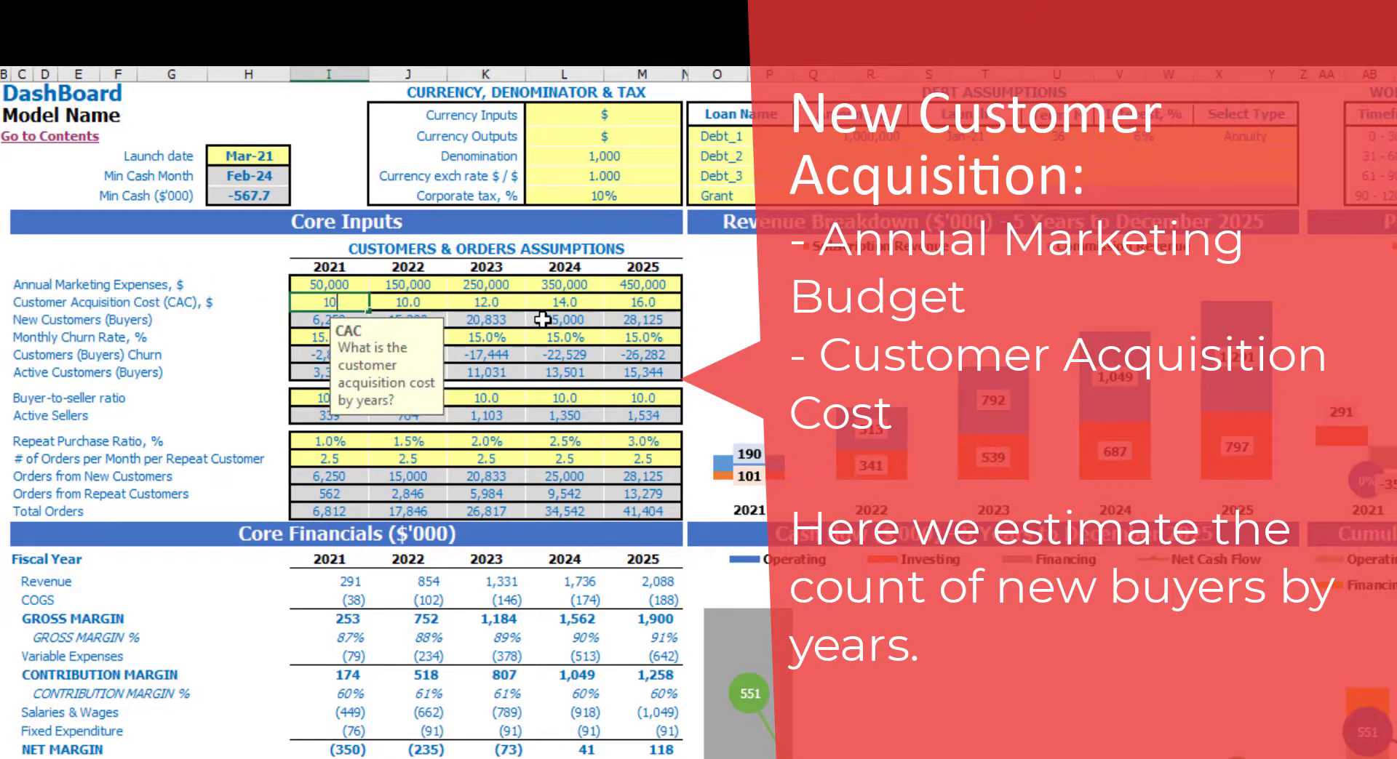
key(Tab)
text(=I13+1)
key(ctrl+Return)
Step: Copy the 2022 customer acquisition cost formula across 2023 to 2025
key(ctrl+c)
key(Tab)
key(shift+Right)
key(shift+Right)
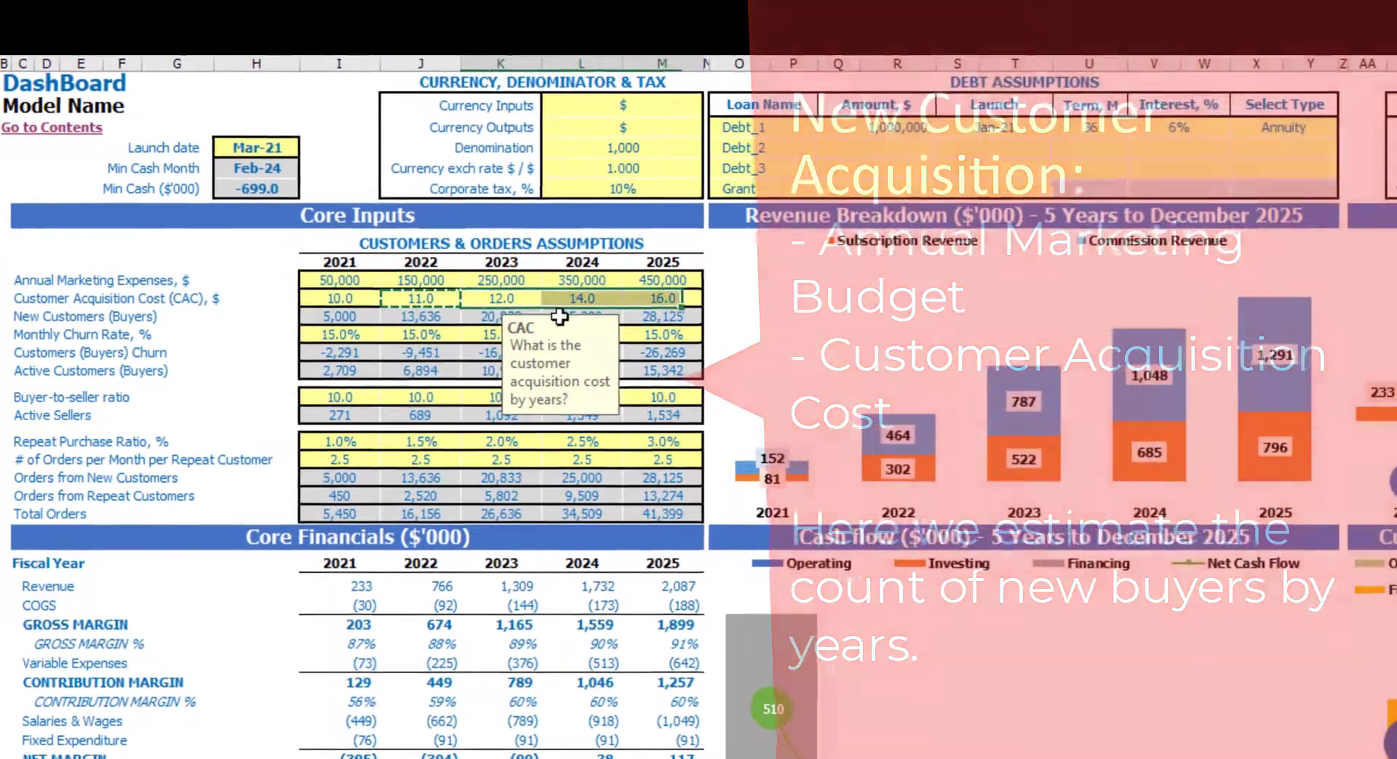
key(ctrl+v)
click(291, 262)
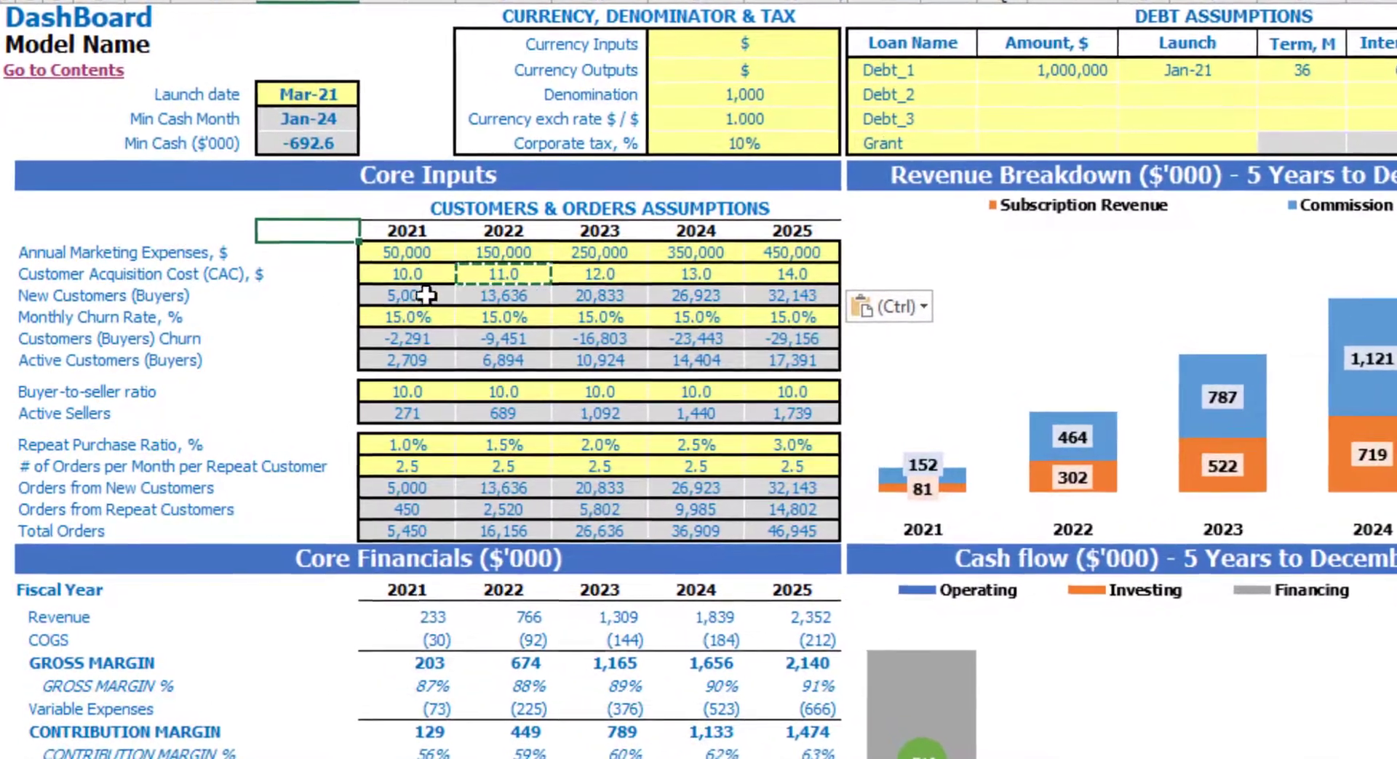
Step: Review the New Customers (Buyers) figures from 2021 to 2025 and locate the Monthly Churn Rate row
click(426, 295)
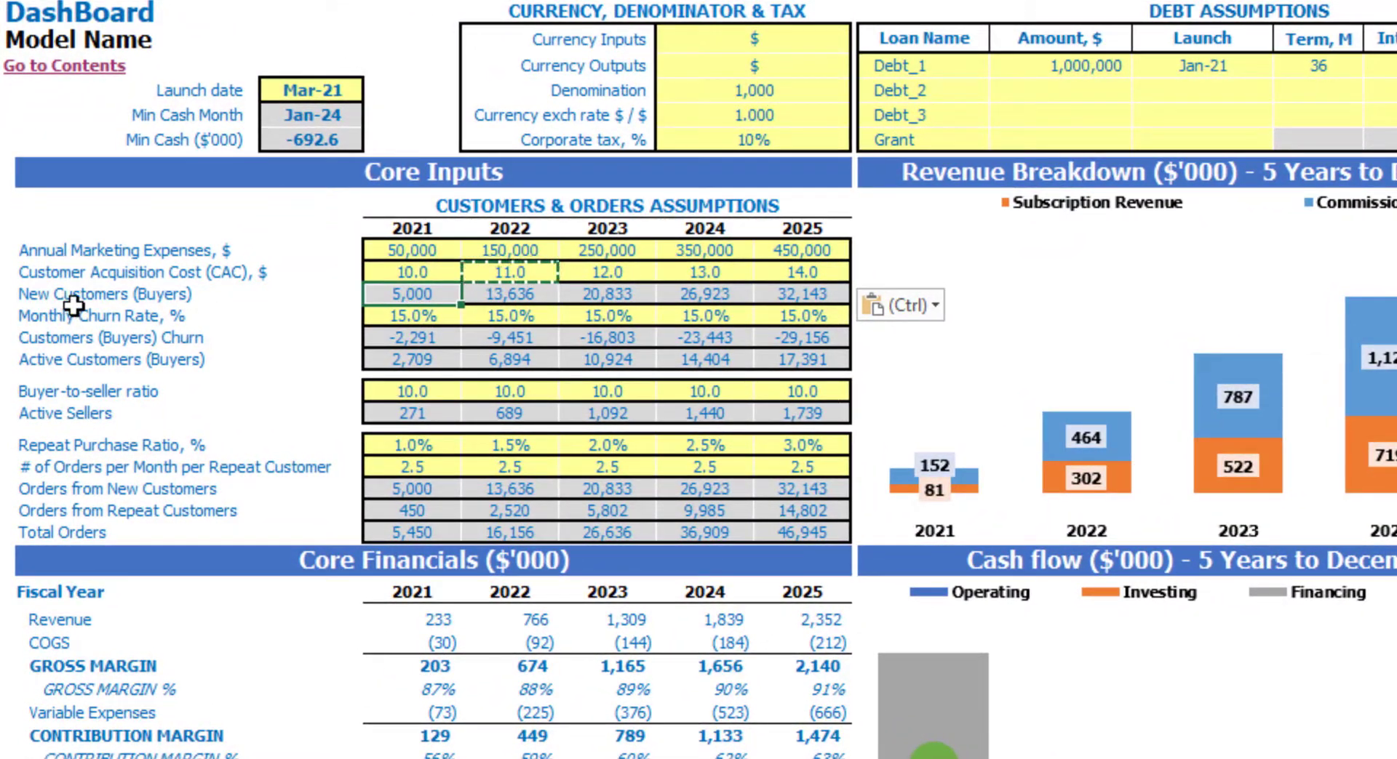
key(Right)
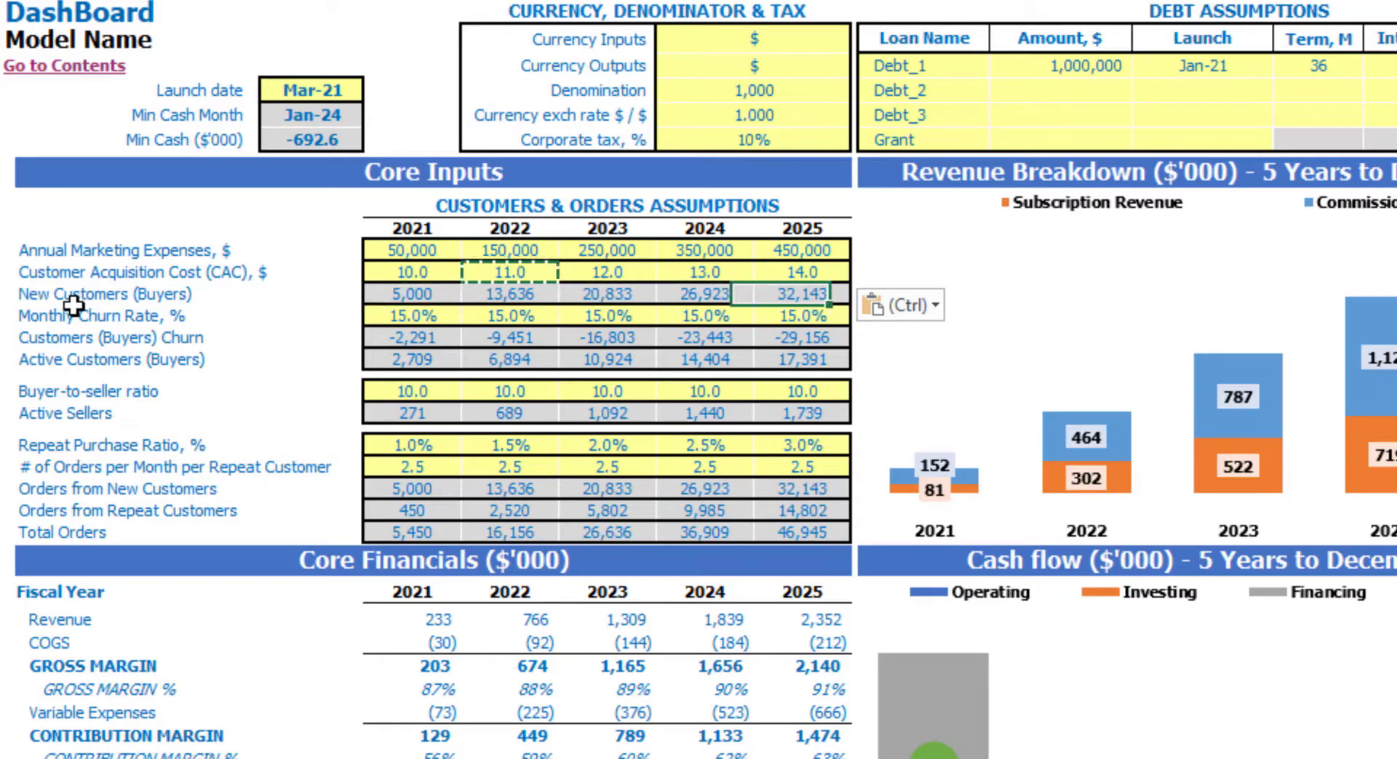
key(Right)
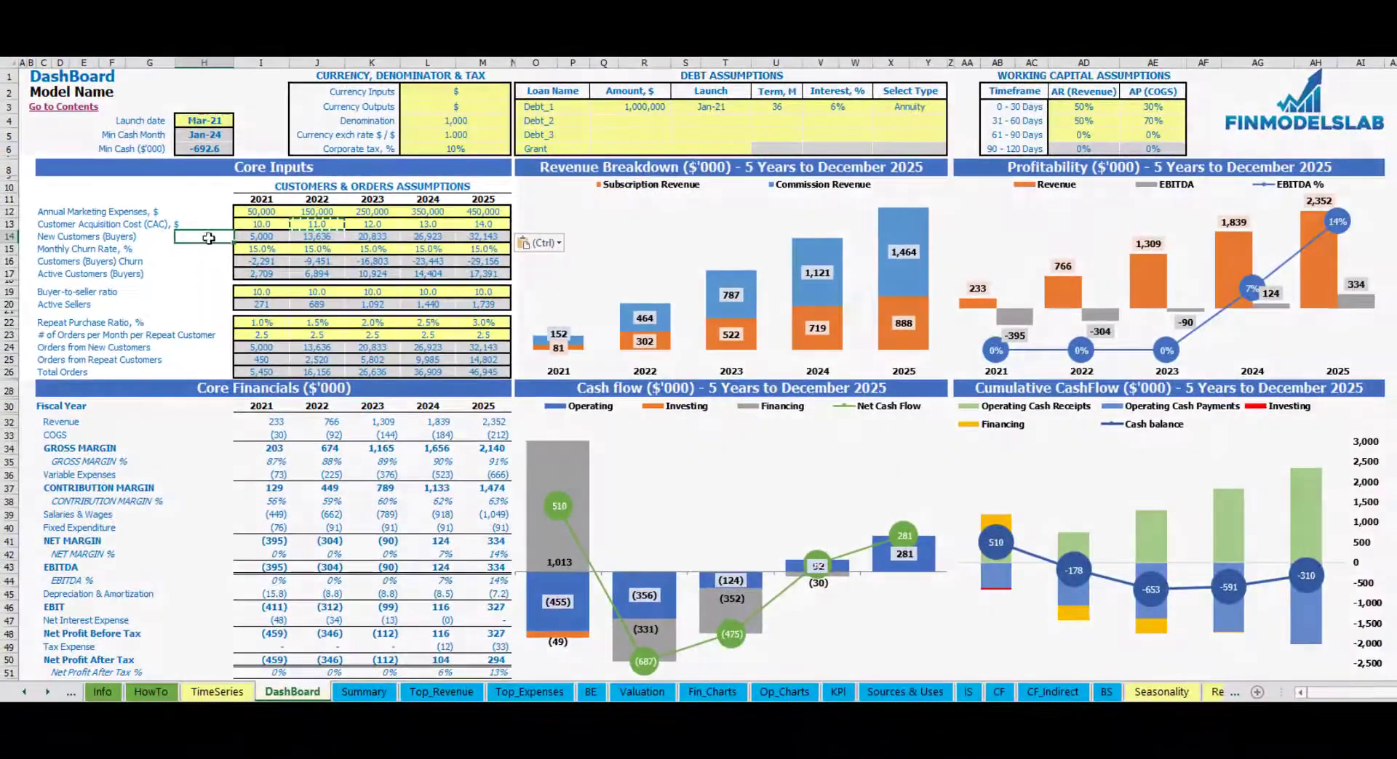
click(317, 250)
click(64, 250)
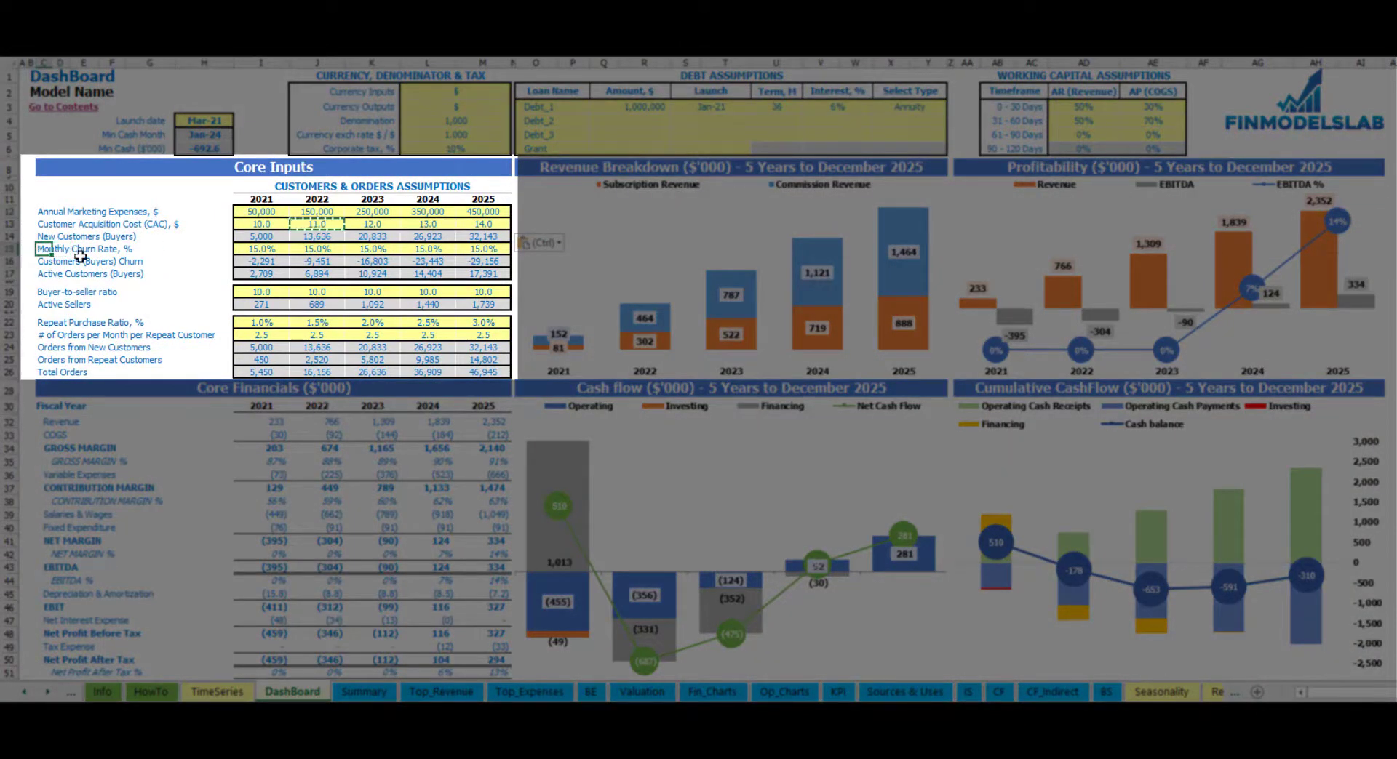
click(182, 236)
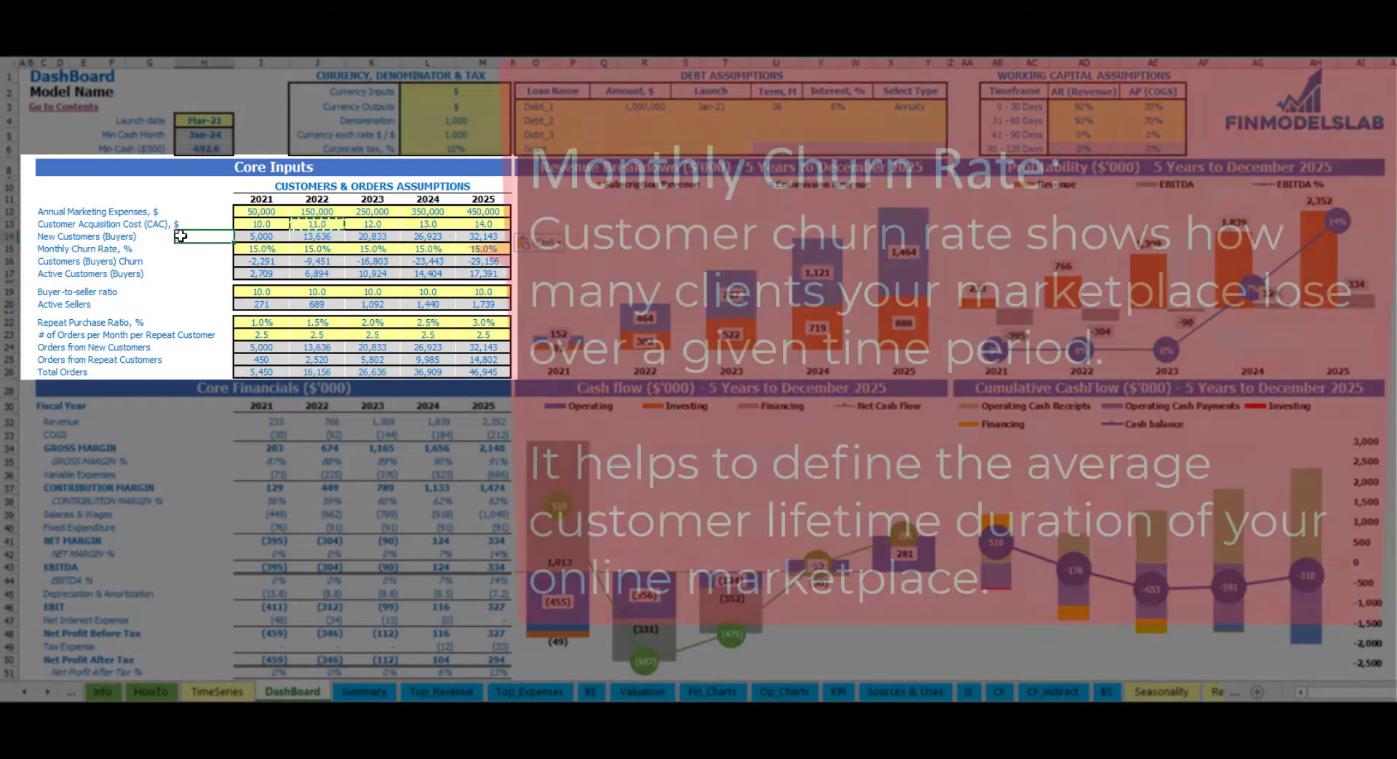
Step: Set the 2021 monthly churn rate to 3%
click(251, 246)
key(Right)
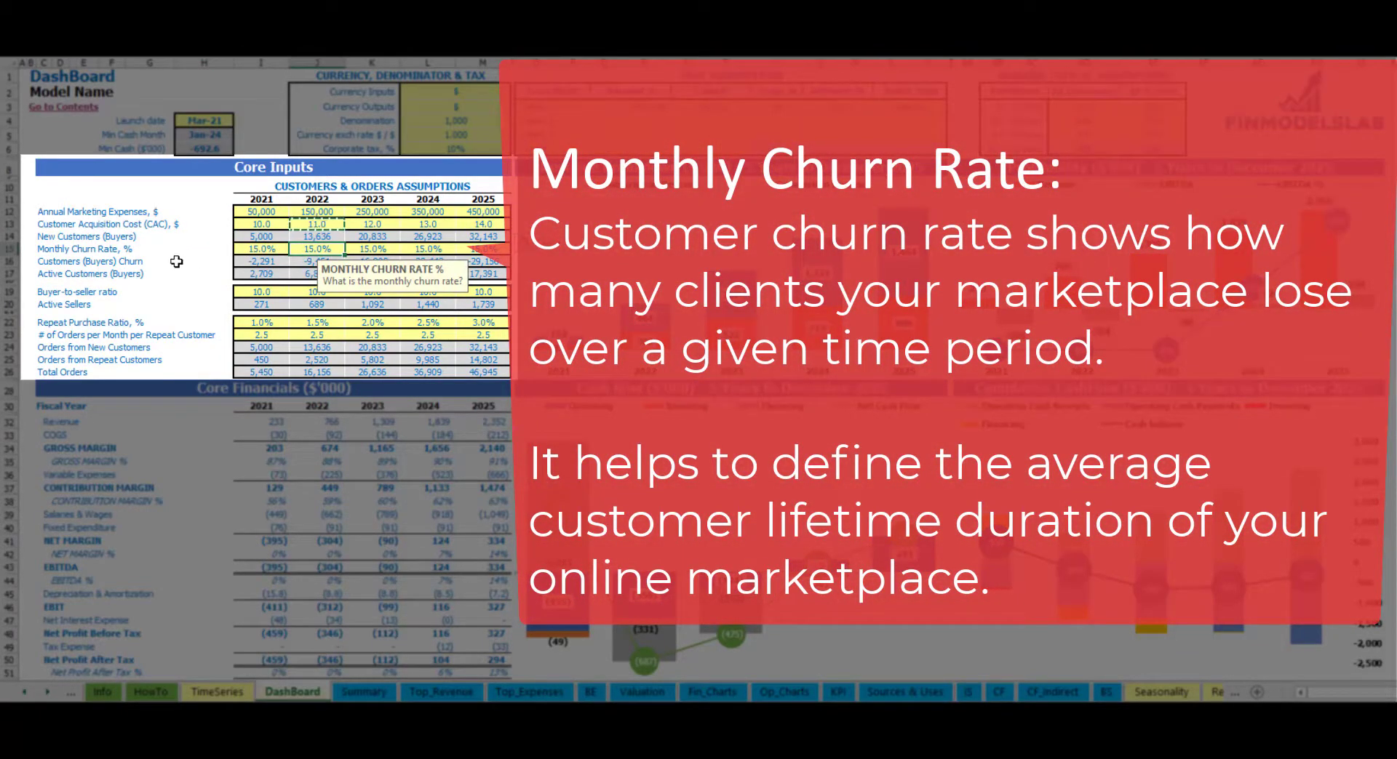
click(272, 252)
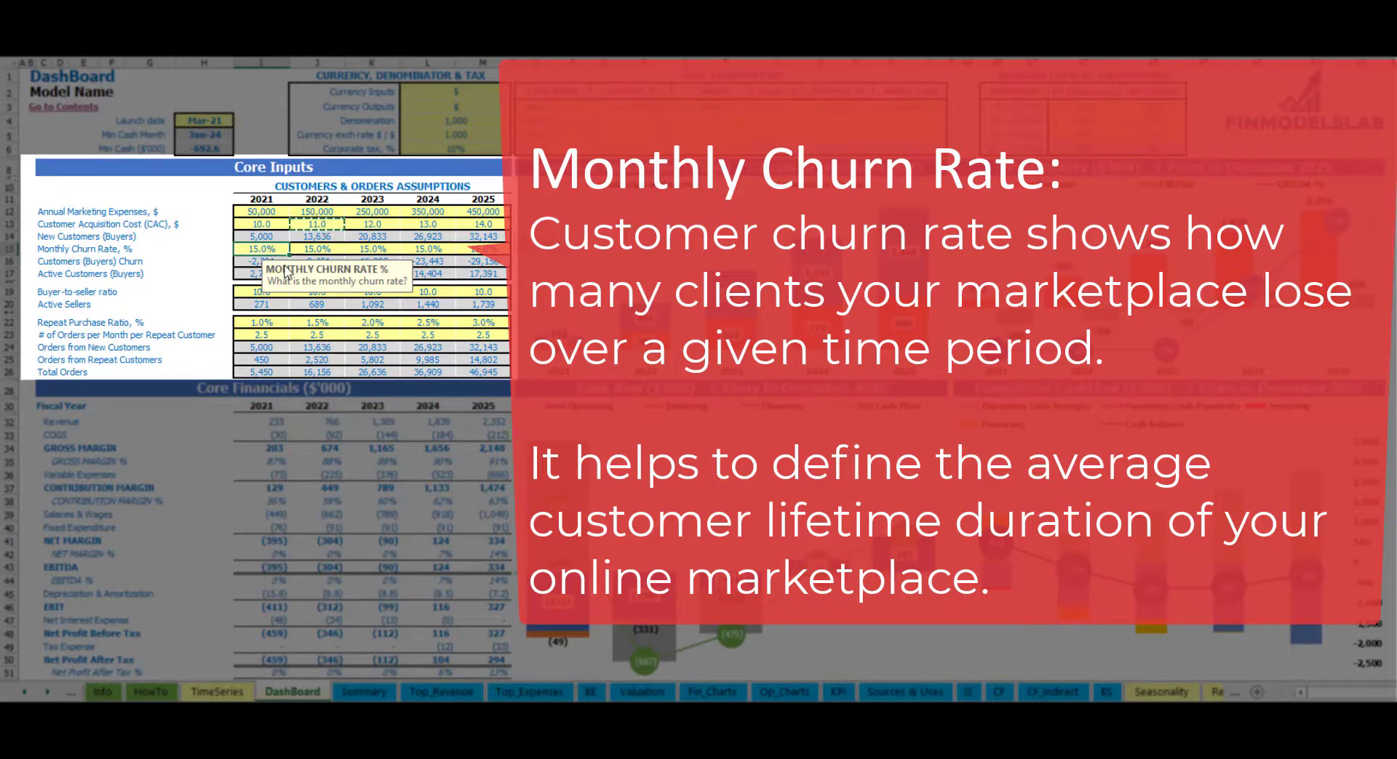
text(3)
key(Return)
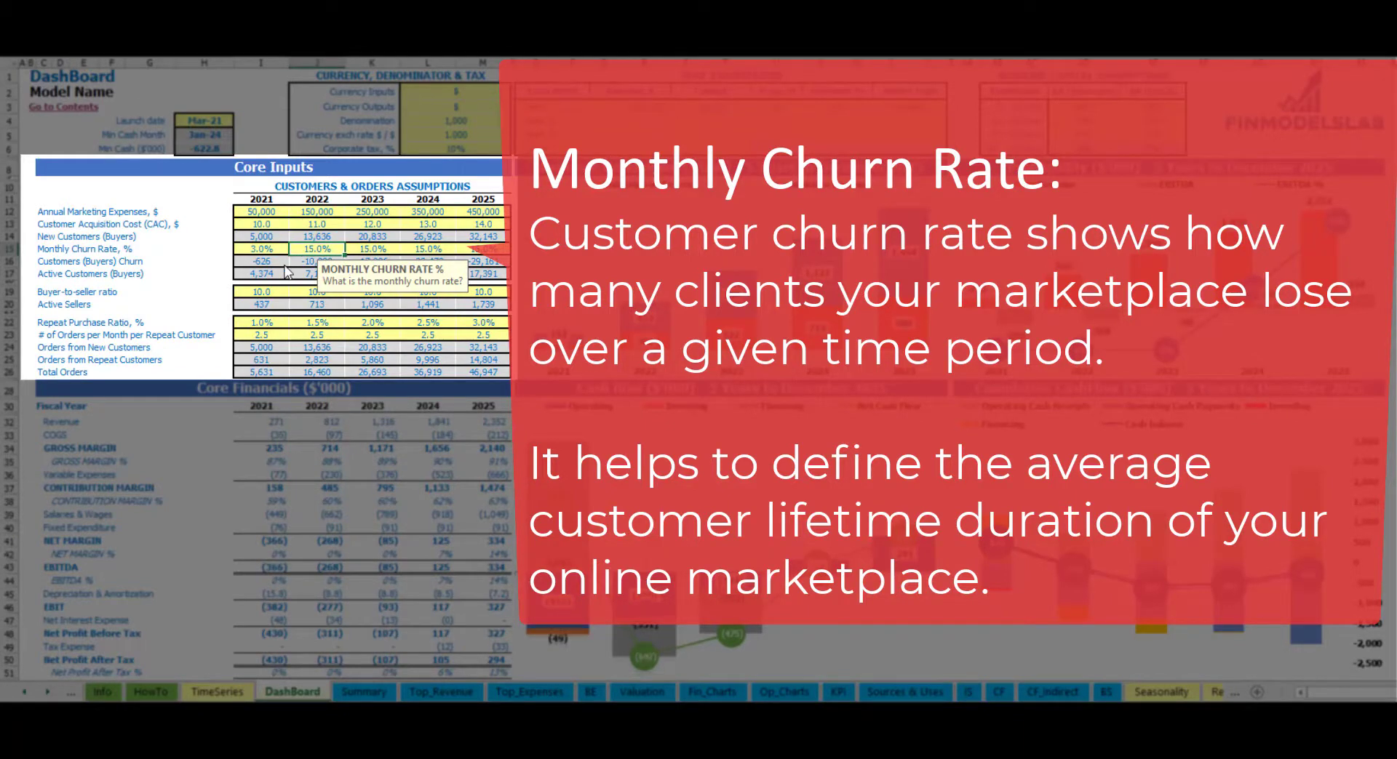
Step: Set the 2021 monthly churn rate to 25% and copy it across all years through 2025
key(ctrl+Return)
key(ctrl+c)
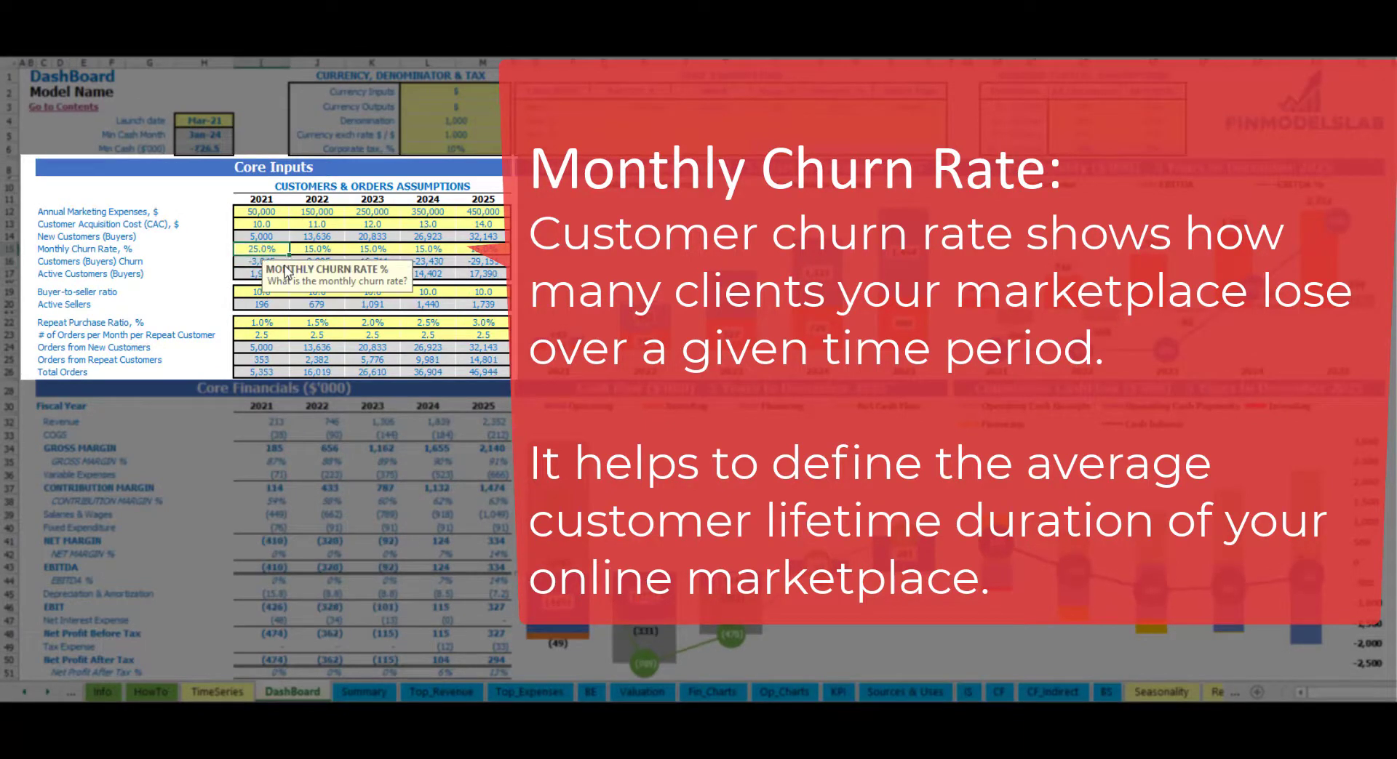
key(shift+Right)
key(shift+Right)
key(shift+Right)
key(shift+Right)
key(ctrl+v)
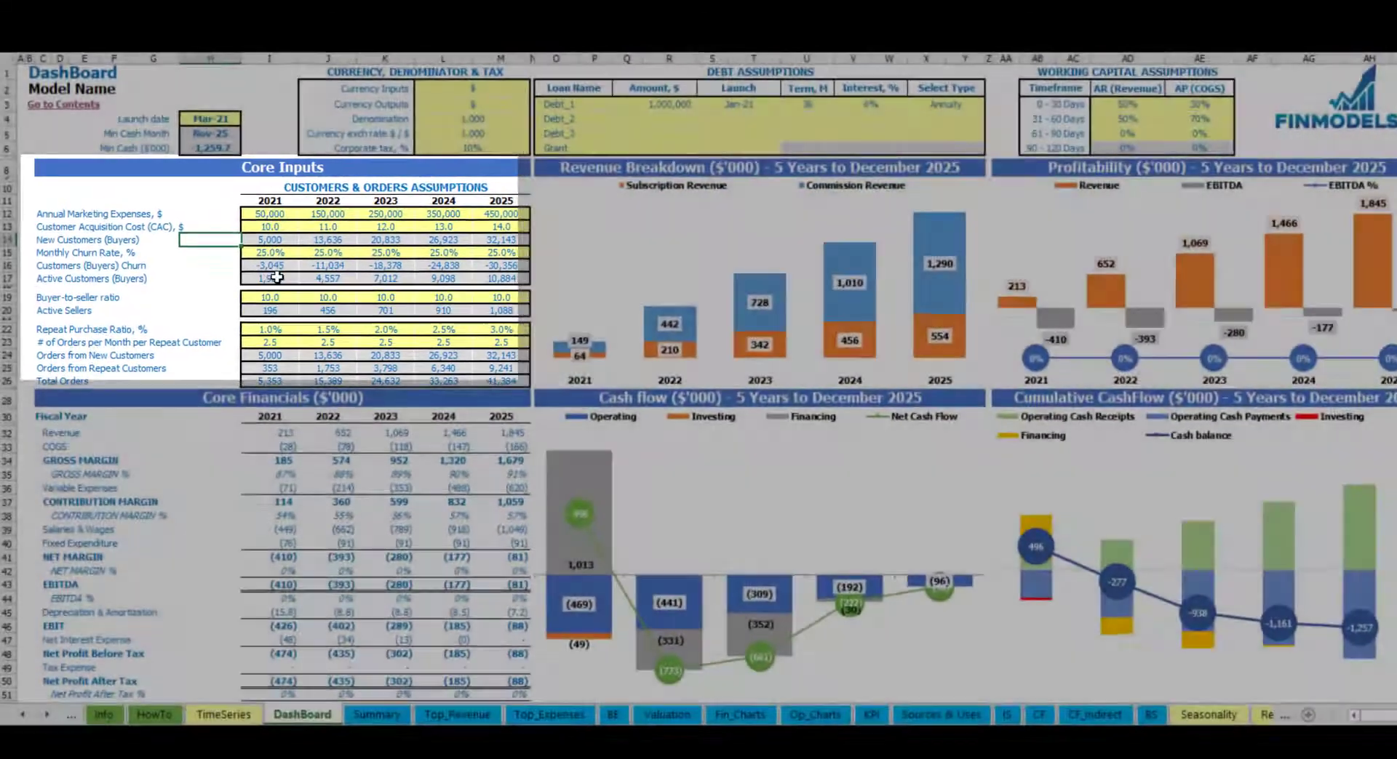
Step: Examine the Customers (Buyers) Churn and Active Customers (Buyers) rows from 2021 to 2025
click(251, 261)
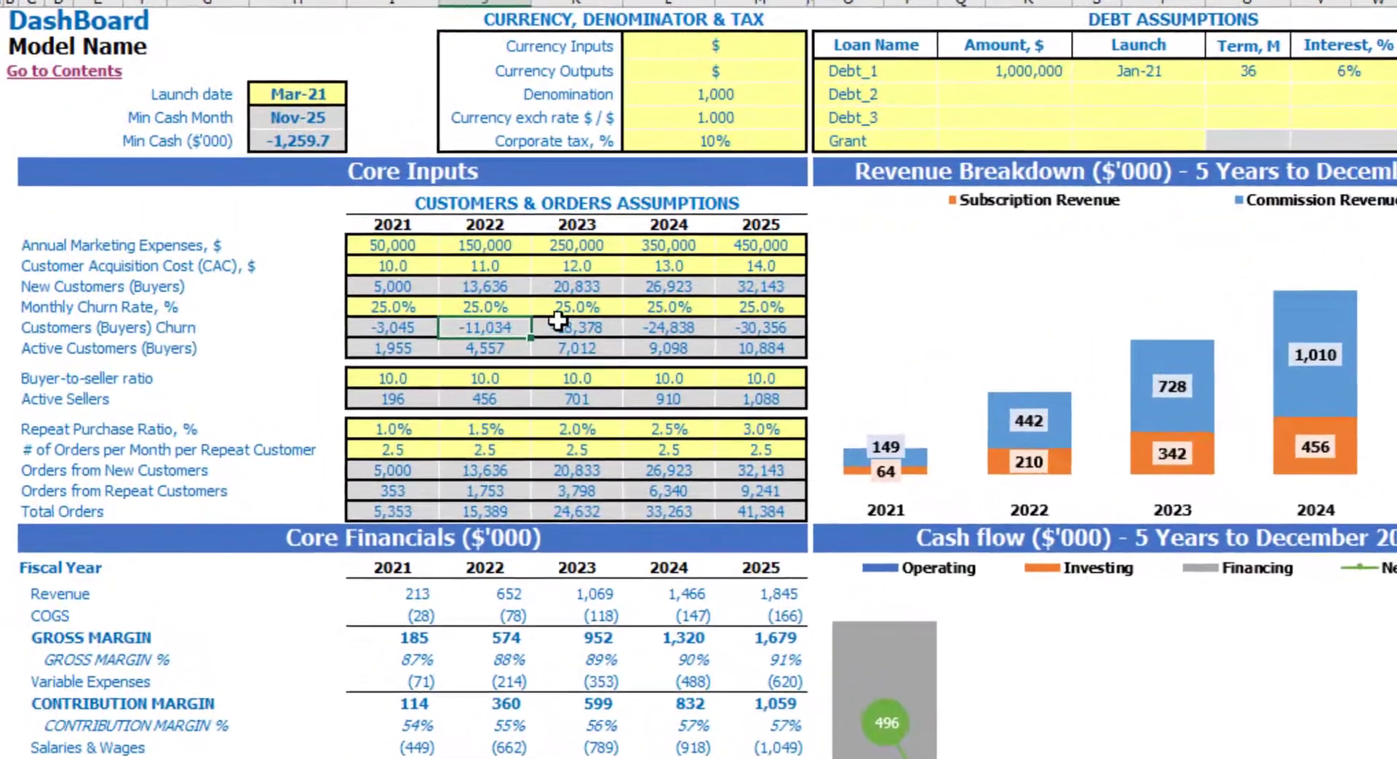
click(502, 304)
click(785, 332)
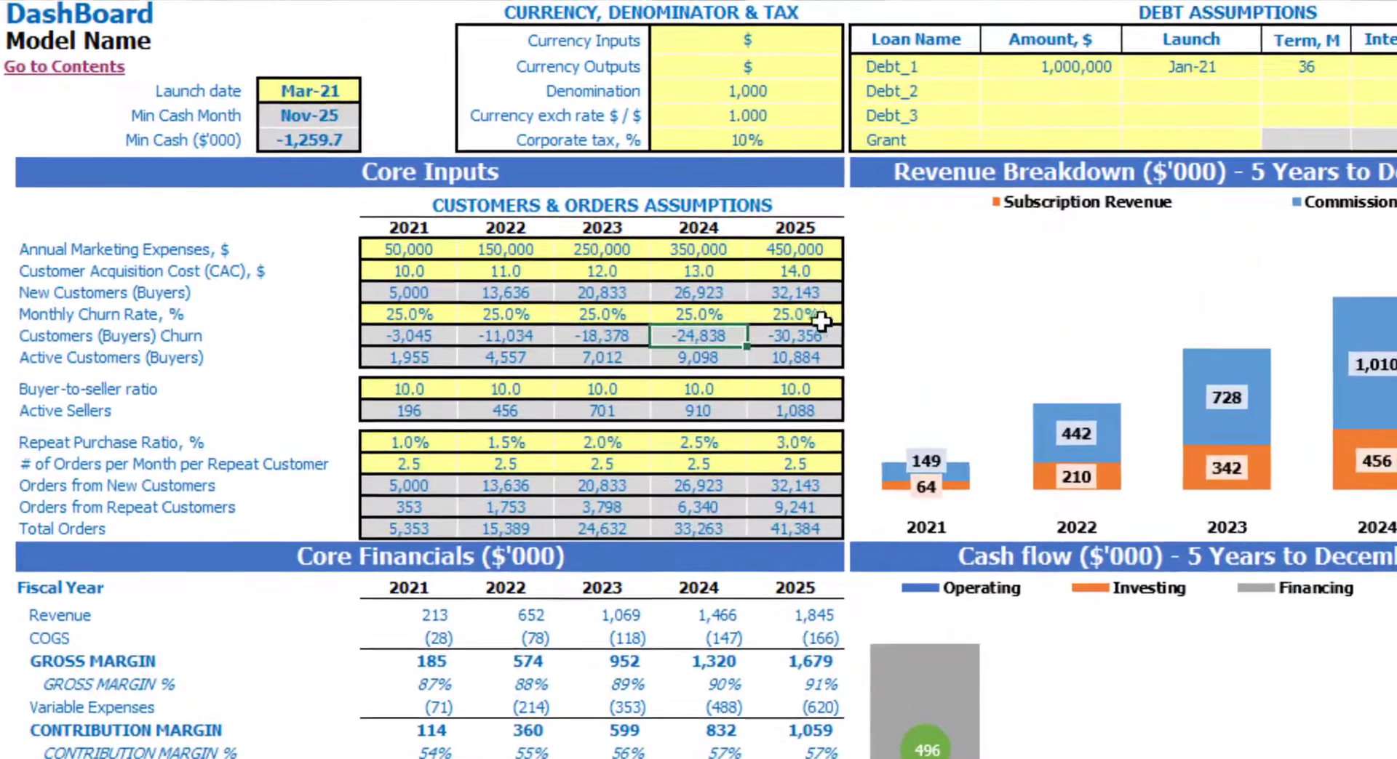
drag(36, 359, 844, 362)
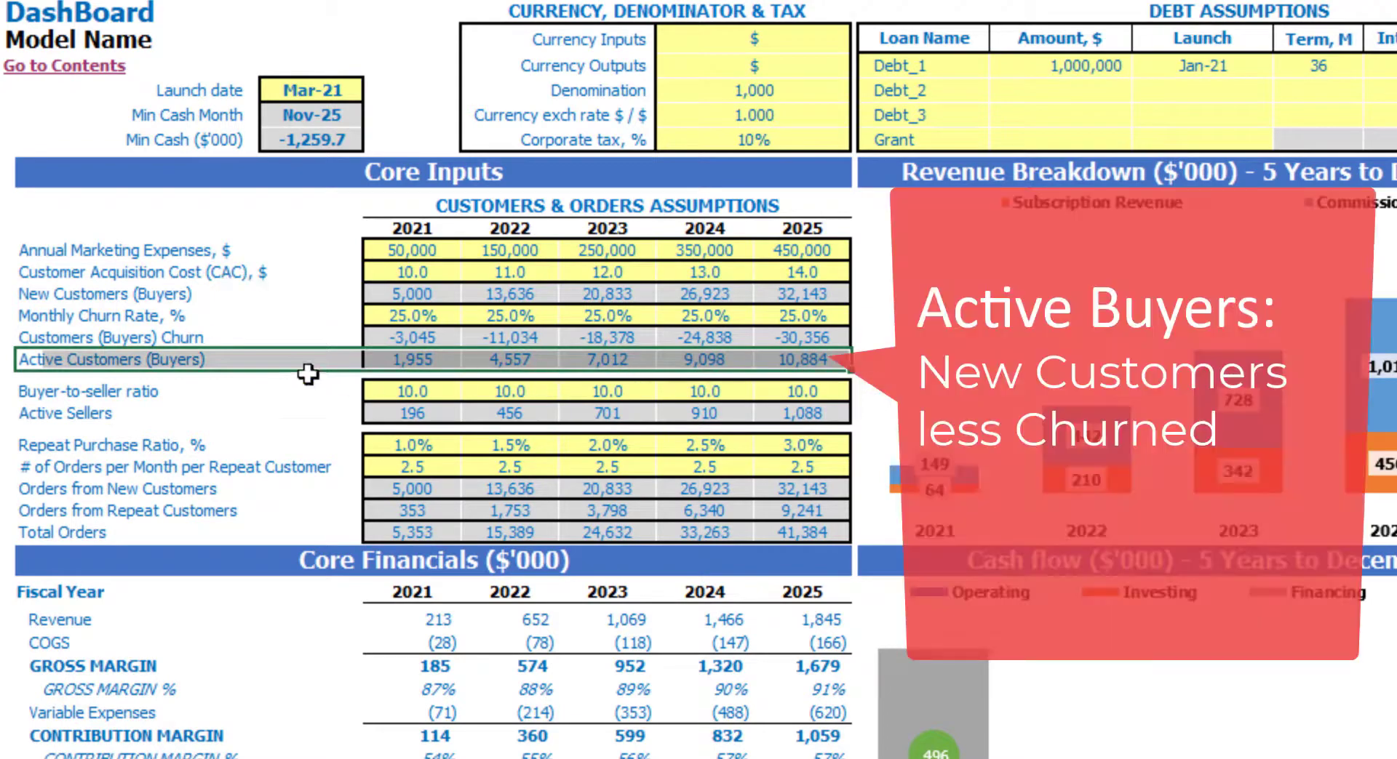
click(256, 289)
click(402, 356)
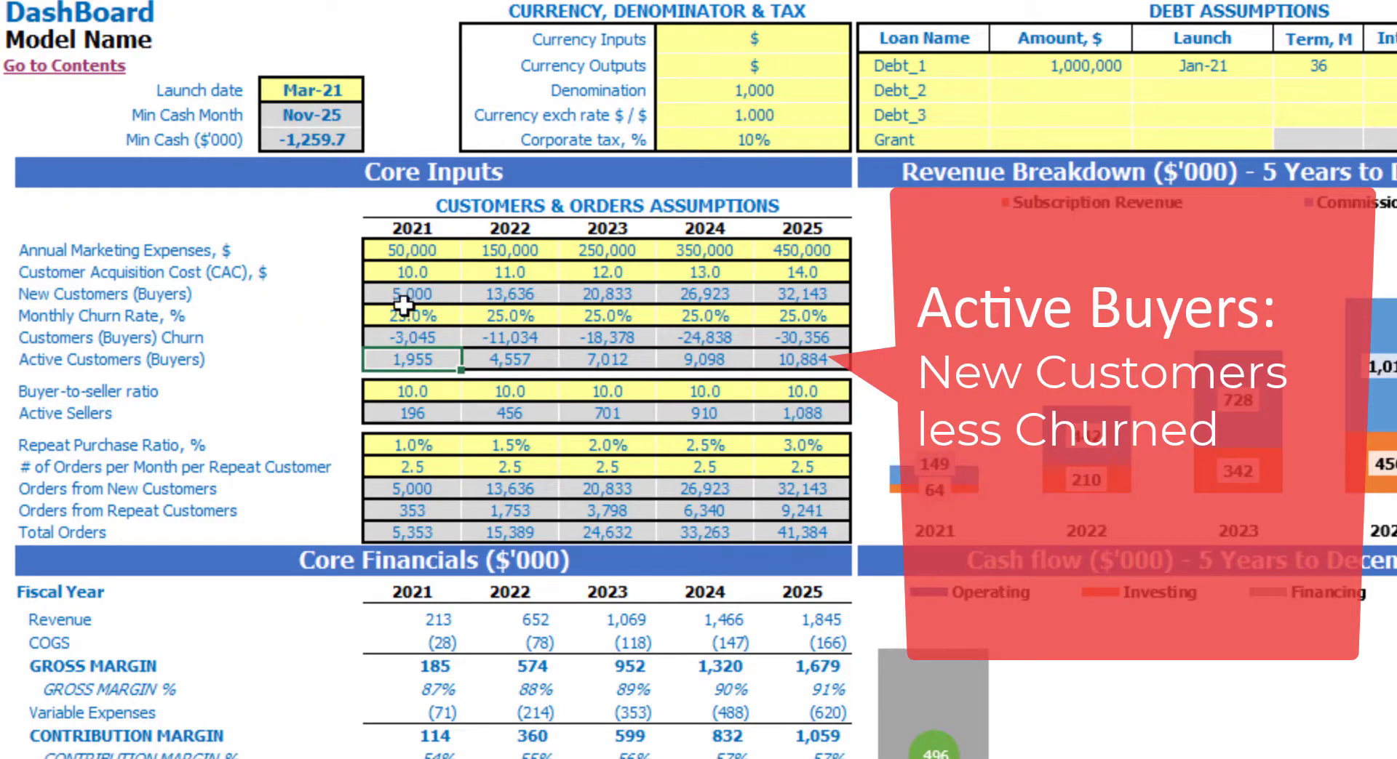
click(784, 359)
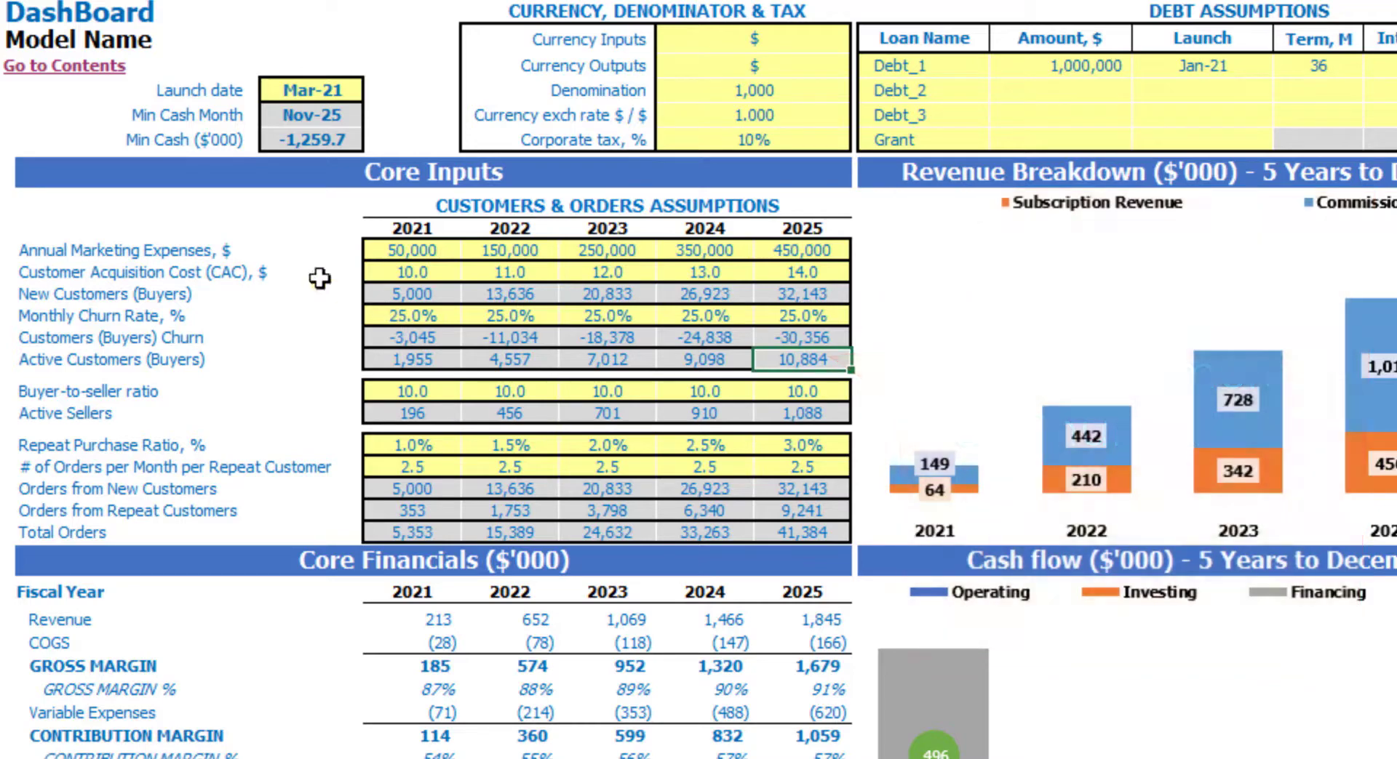
Step: Examine the Buyer-to-seller ratio, Active Sellers and Repeat Purchase Ratio rows in the customers and orders assumptions
click(295, 259)
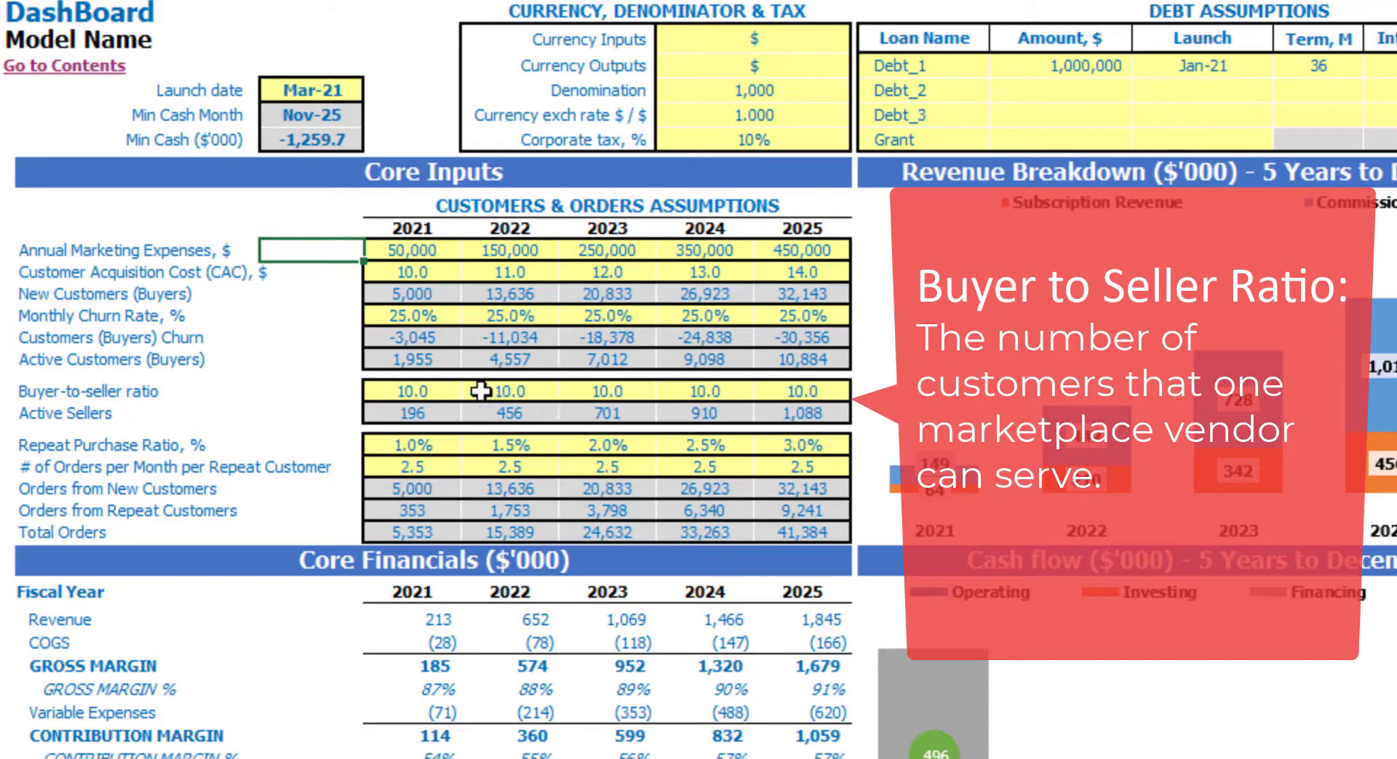
click(428, 393)
click(786, 413)
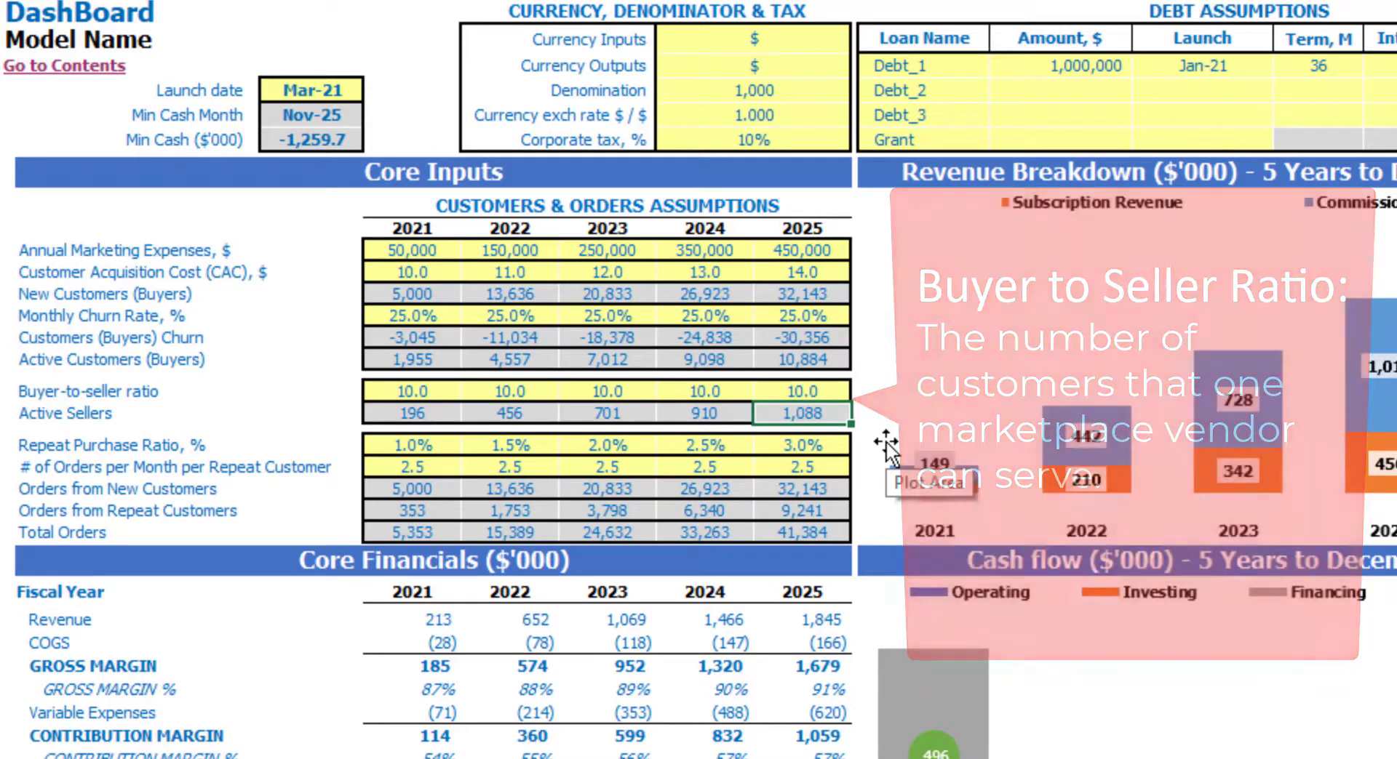
click(106, 415)
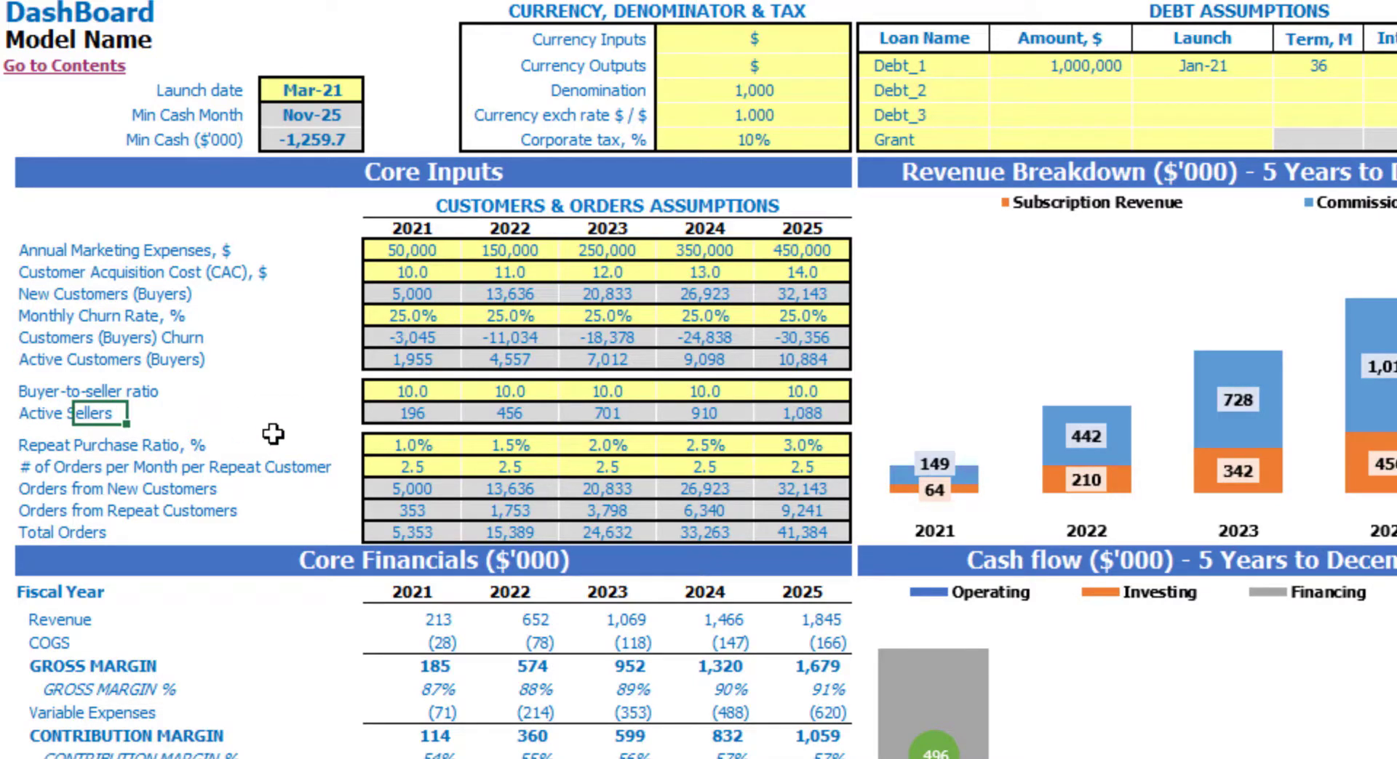
click(24, 446)
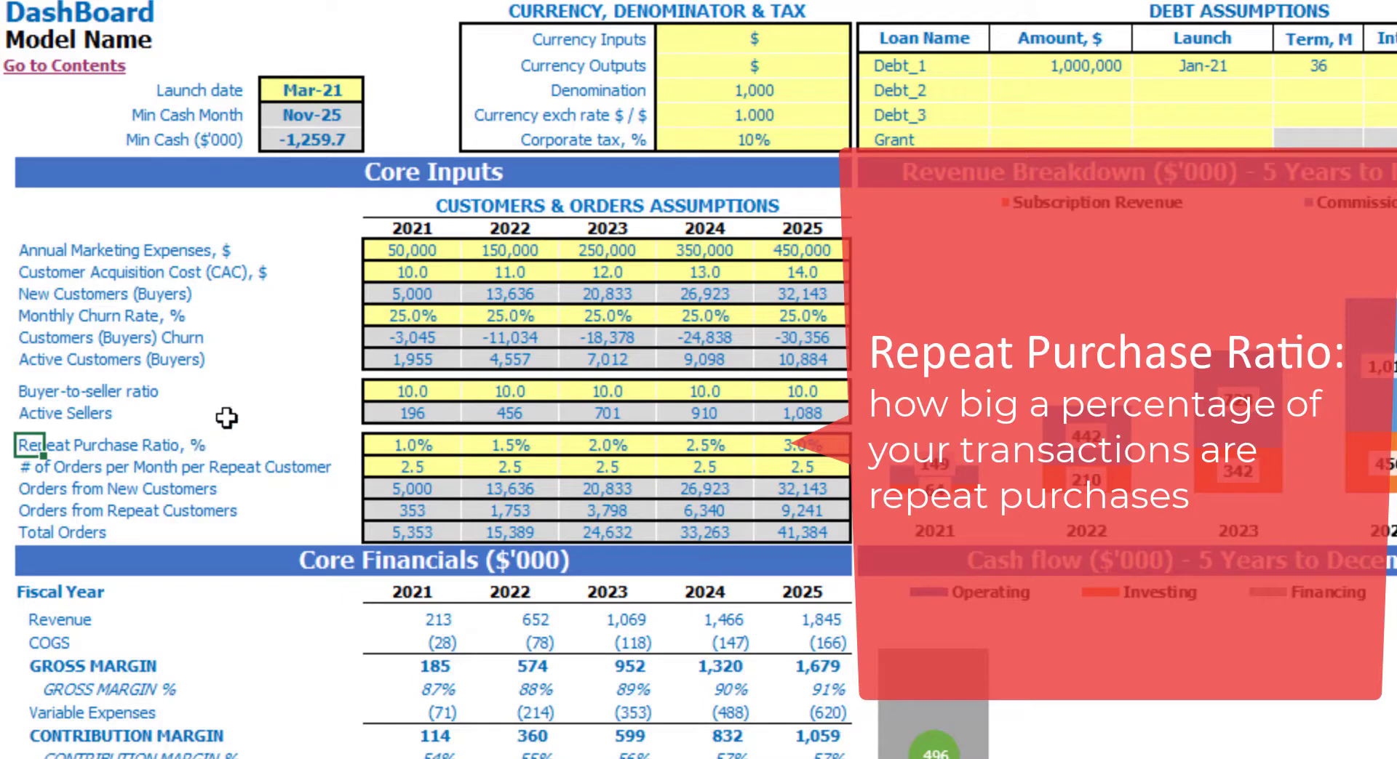
click(238, 402)
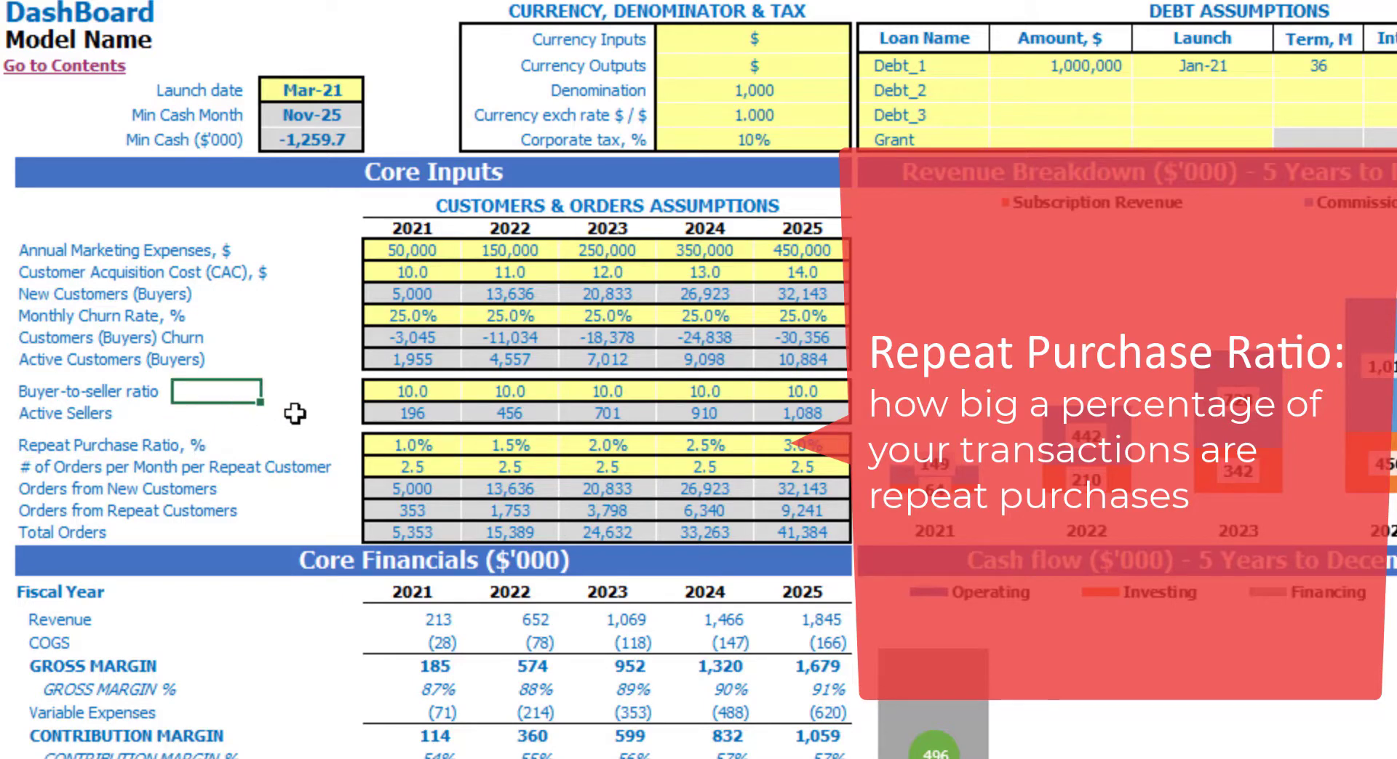
click(422, 446)
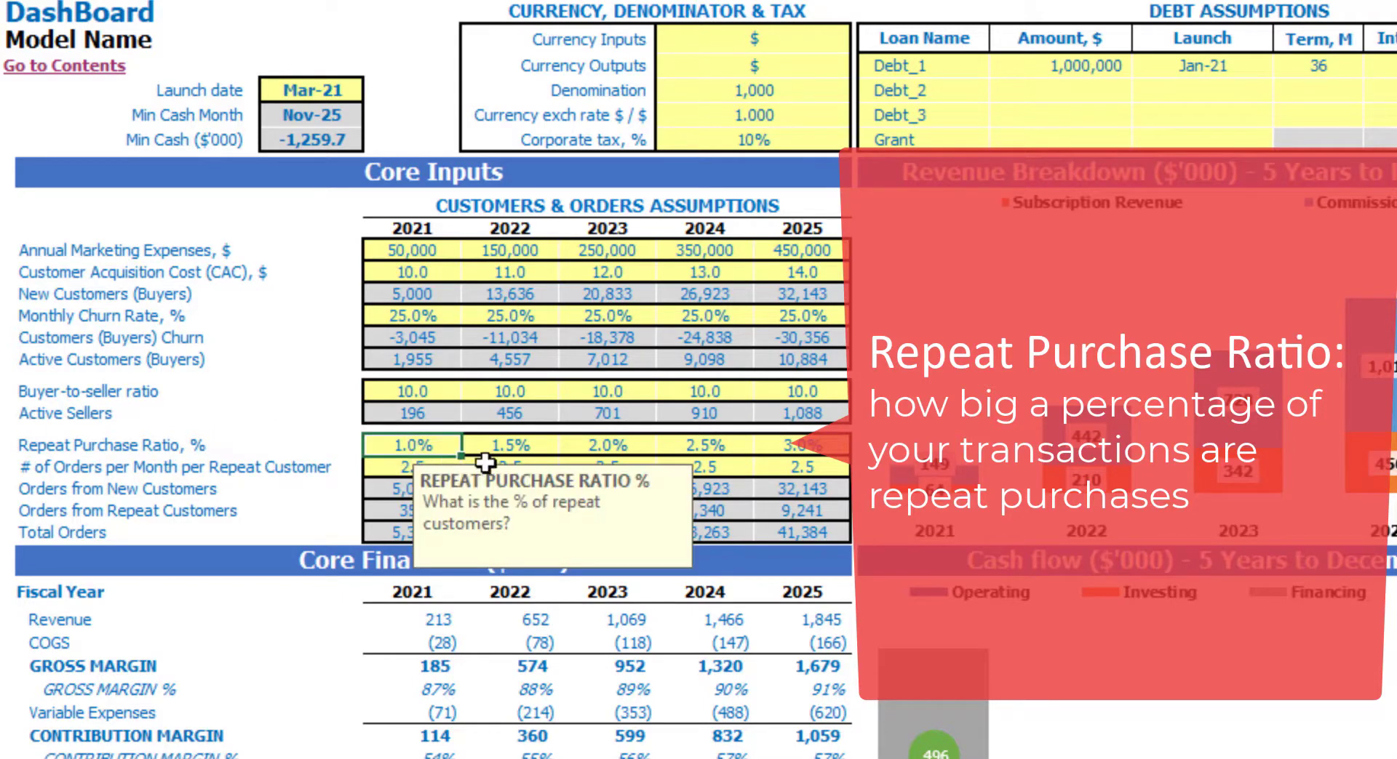
click(314, 413)
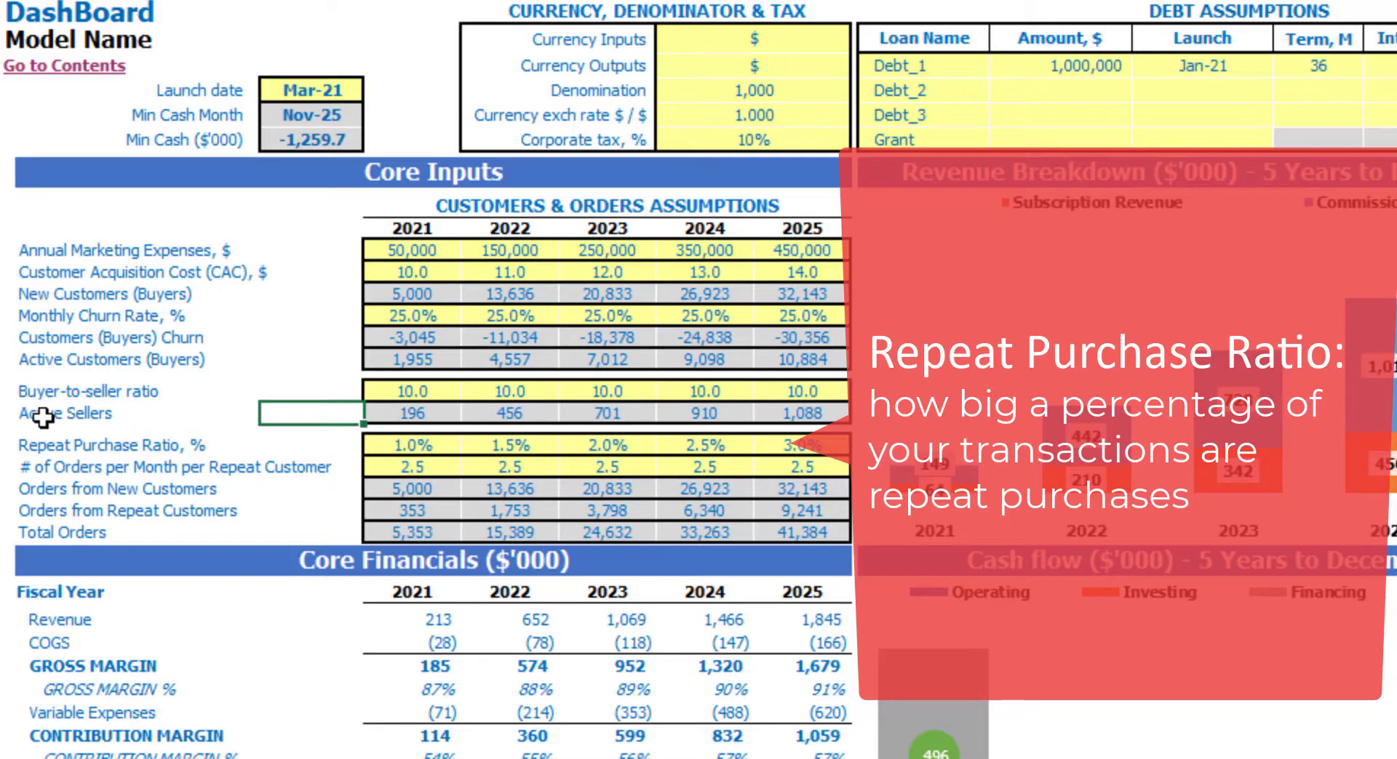
click(373, 442)
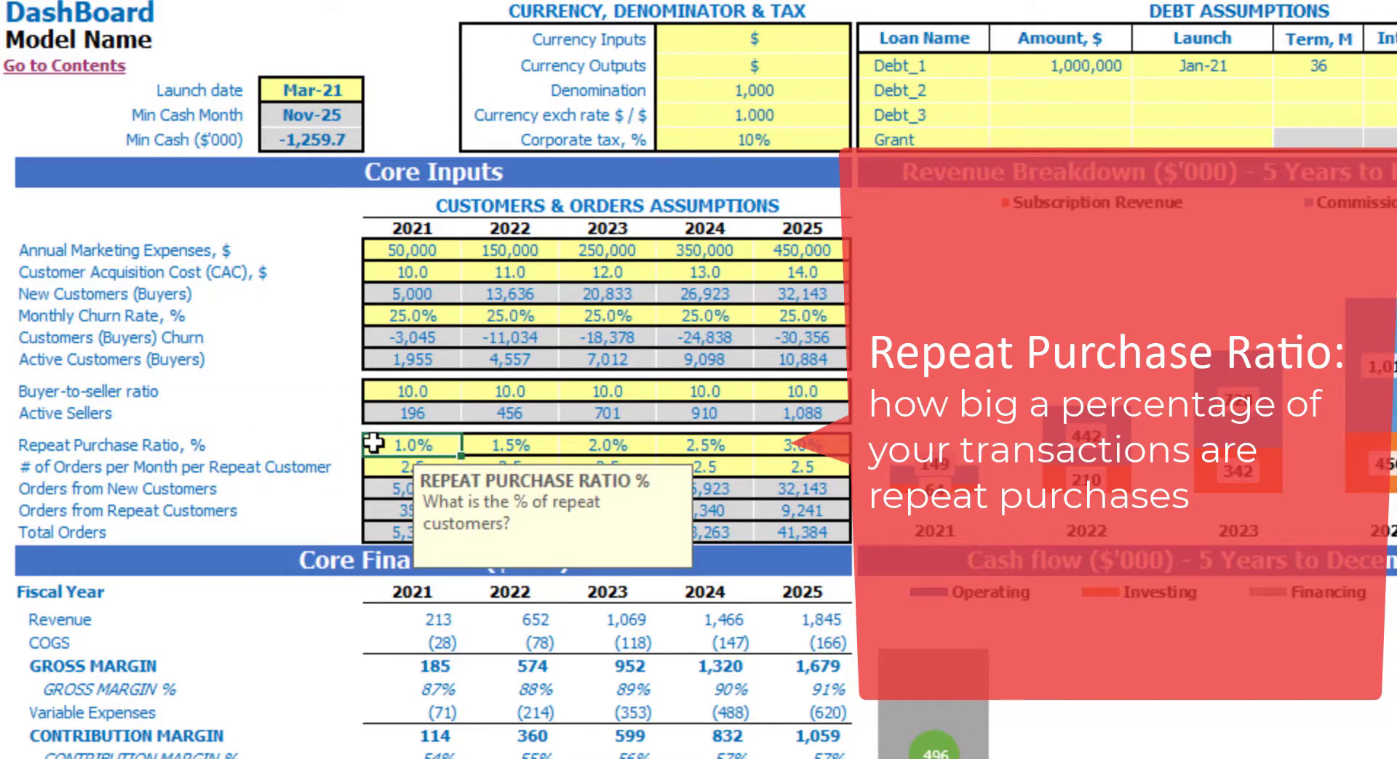
Step: Try clearing the Repeat Purchase Ratio values for 2021 to 2025 and undo the deletion
key(shift+Right)
key(shift+Right)
key(shift+Right)
key(shift+Right)
key(Delete)
key(Left)
click(383, 448)
key(ctrl+z)
click(318, 399)
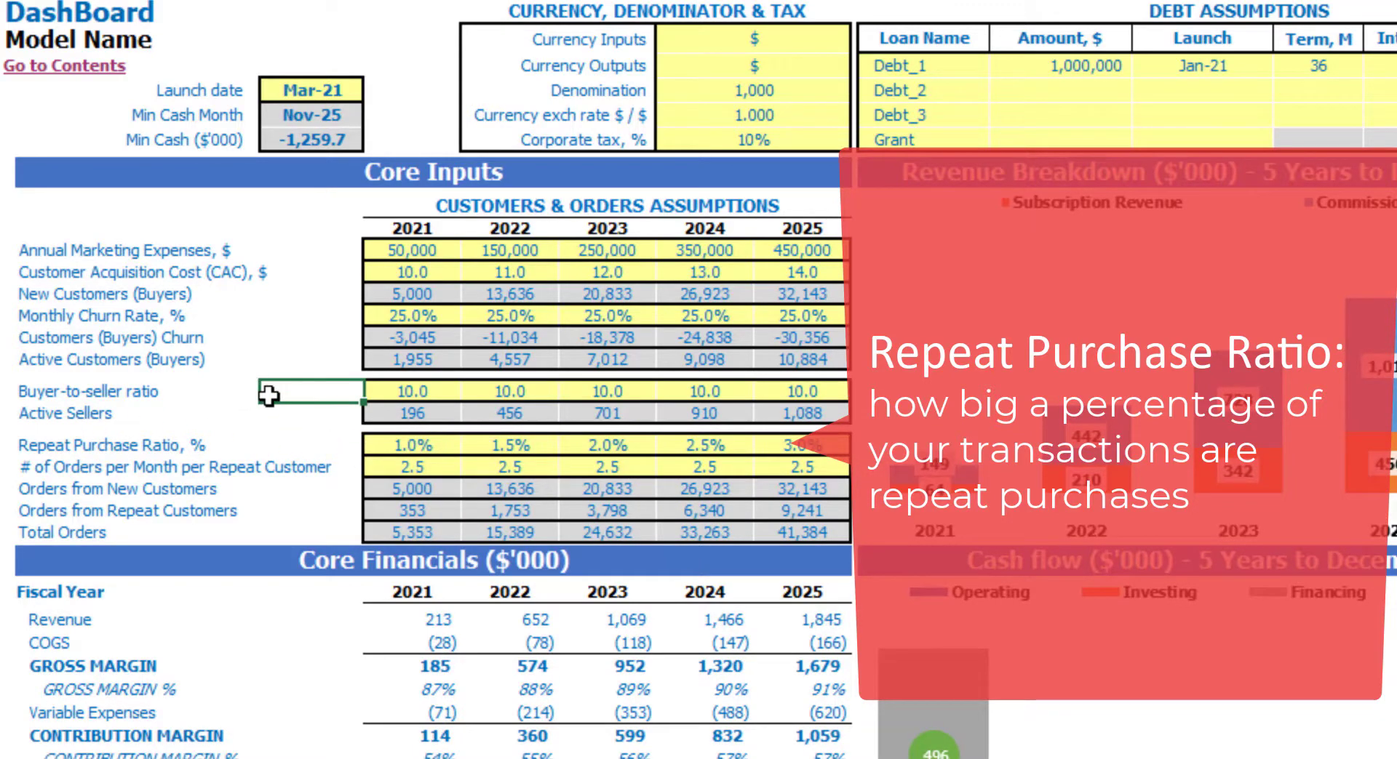
Step: Set the 2022 Repeat Purchase Ratio to a formula adding 1% to the 2021 value
click(399, 442)
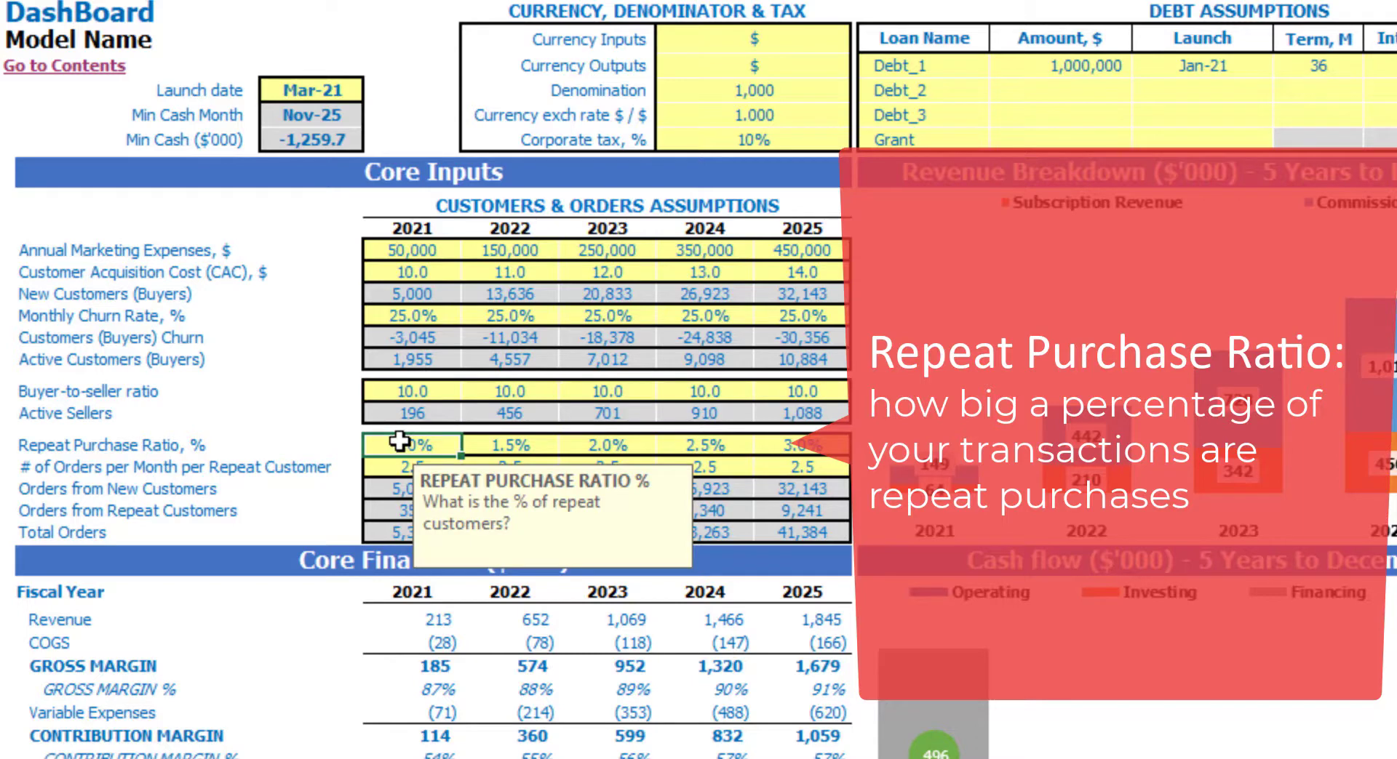
key(Tab)
text(=)
click(399, 441)
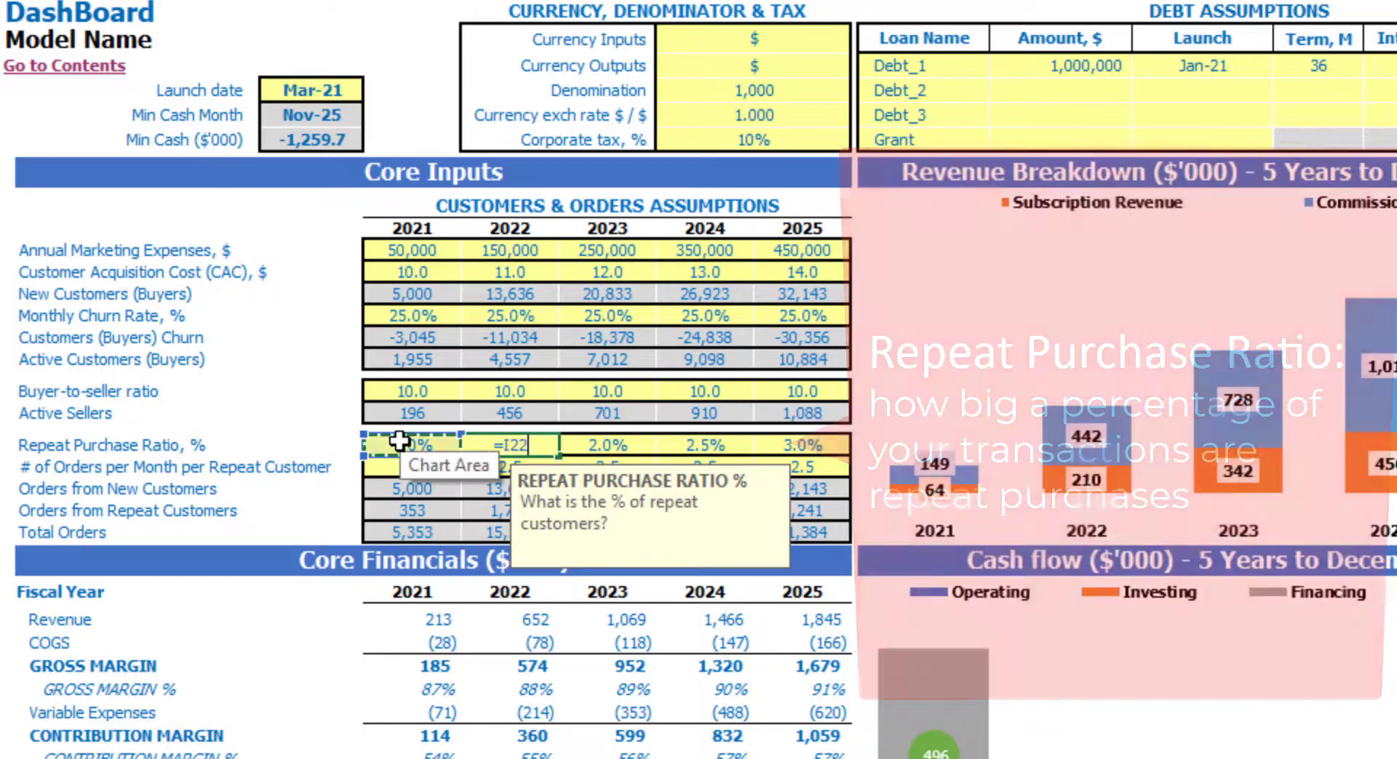
text(+0.005)
key(Return)
key(Up)
Step: Copy the 2022 Repeat Purchase Ratio formula across 2023 to 2025
key(ctrl+c)
key(Right)
key(shift+Right)
key(shift+Right)
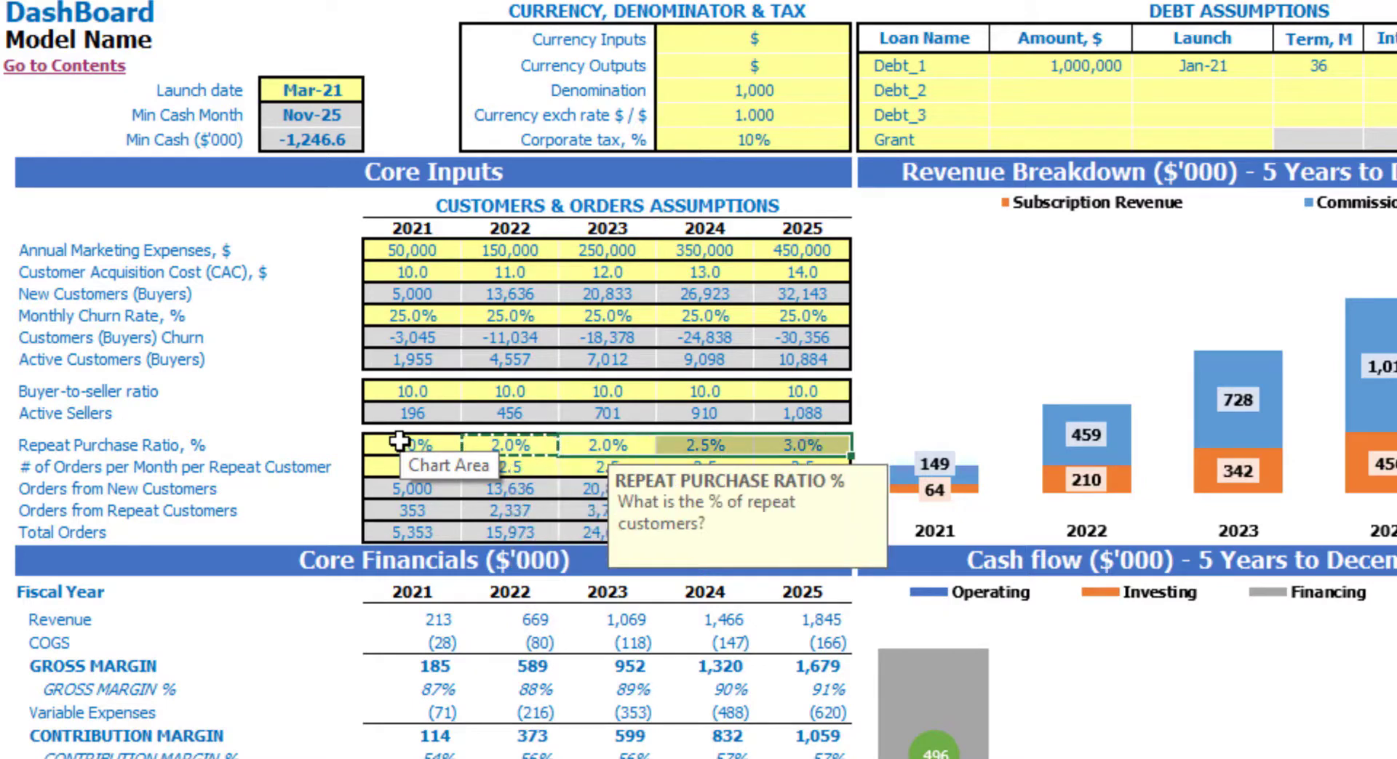
key(ctrl+v)
click(251, 391)
Step: Set the 2021 number of orders per month per repeat customer to 2 and make 2022 equal the prior year plus 1
click(29, 467)
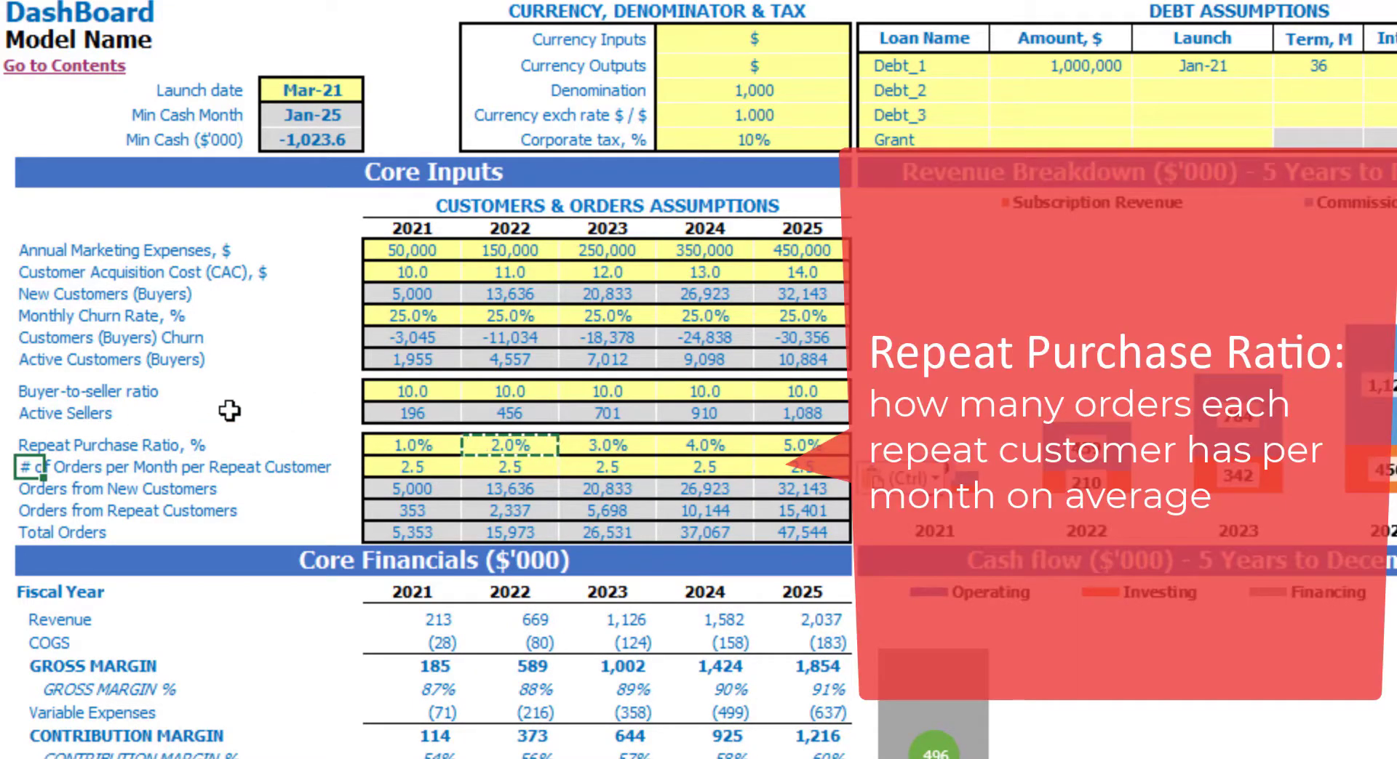
click(411, 472)
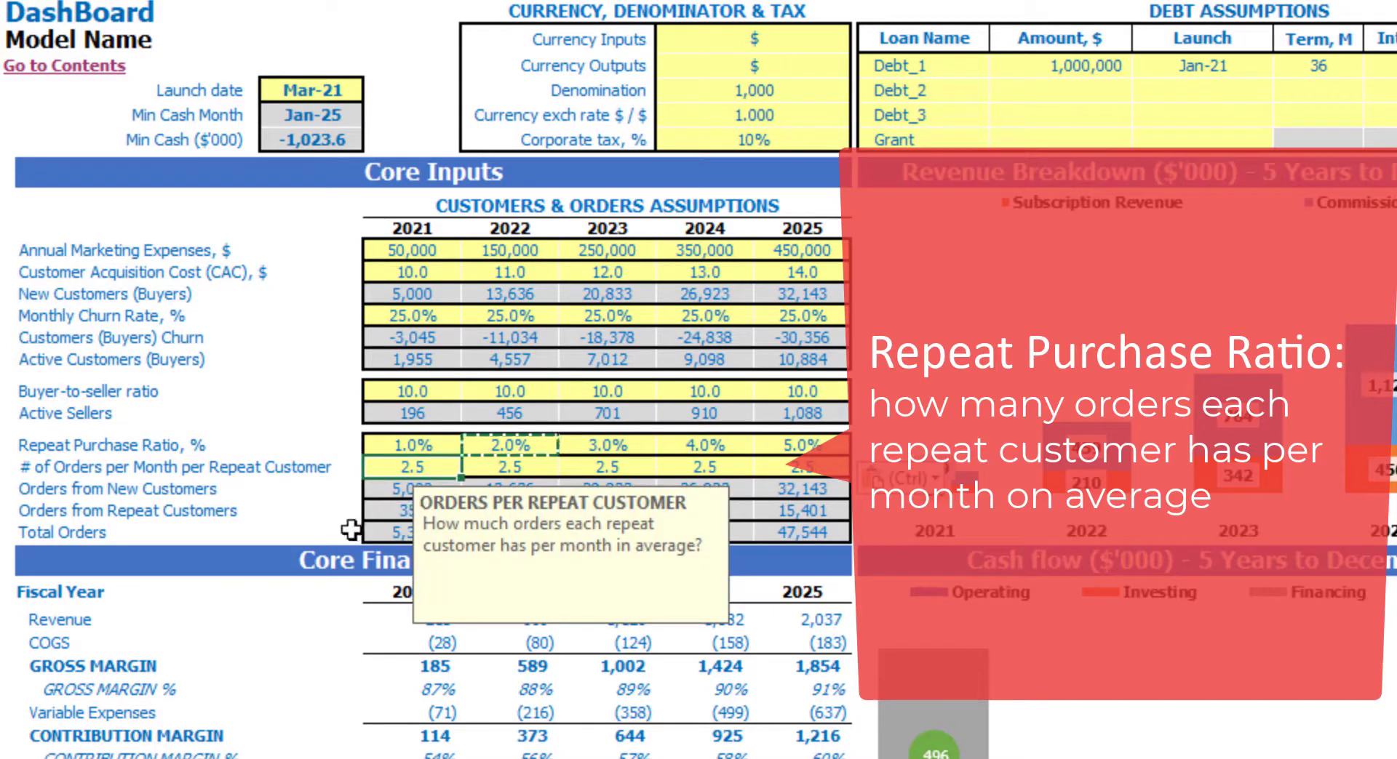
text(2)
key(Tab)
text(=)
key(Left)
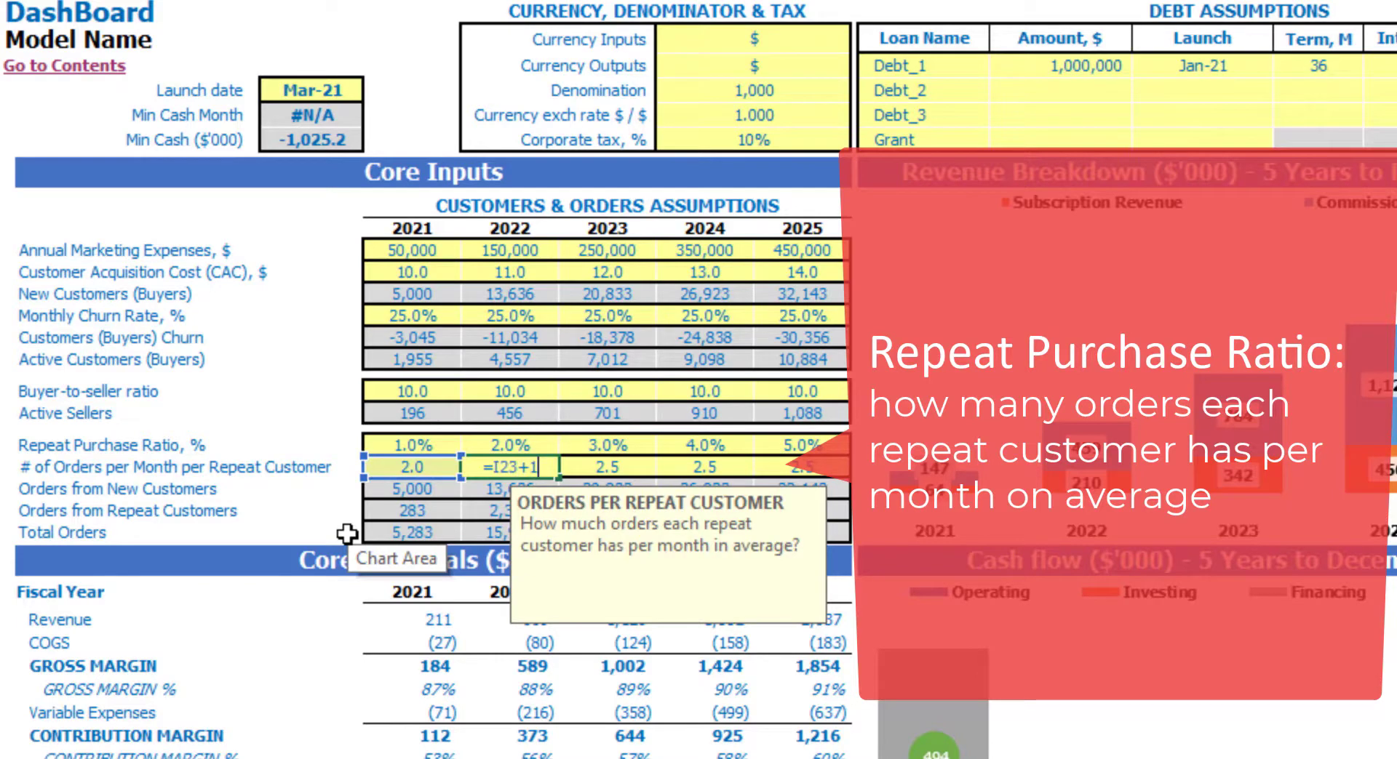
text(+1)
key(ctrl+Return)
Step: Copy the 2022 orders-per-month-per-repeat-customer formula across 2023 to 2025
key(ctrl+c)
key(Right)
key(shift+Right)
key(shift+Right)
key(ctrl+v)
click(286, 387)
Step: Examine the formulas in the Orders from New Customers and Orders from Repeat Customers rows
click(430, 487)
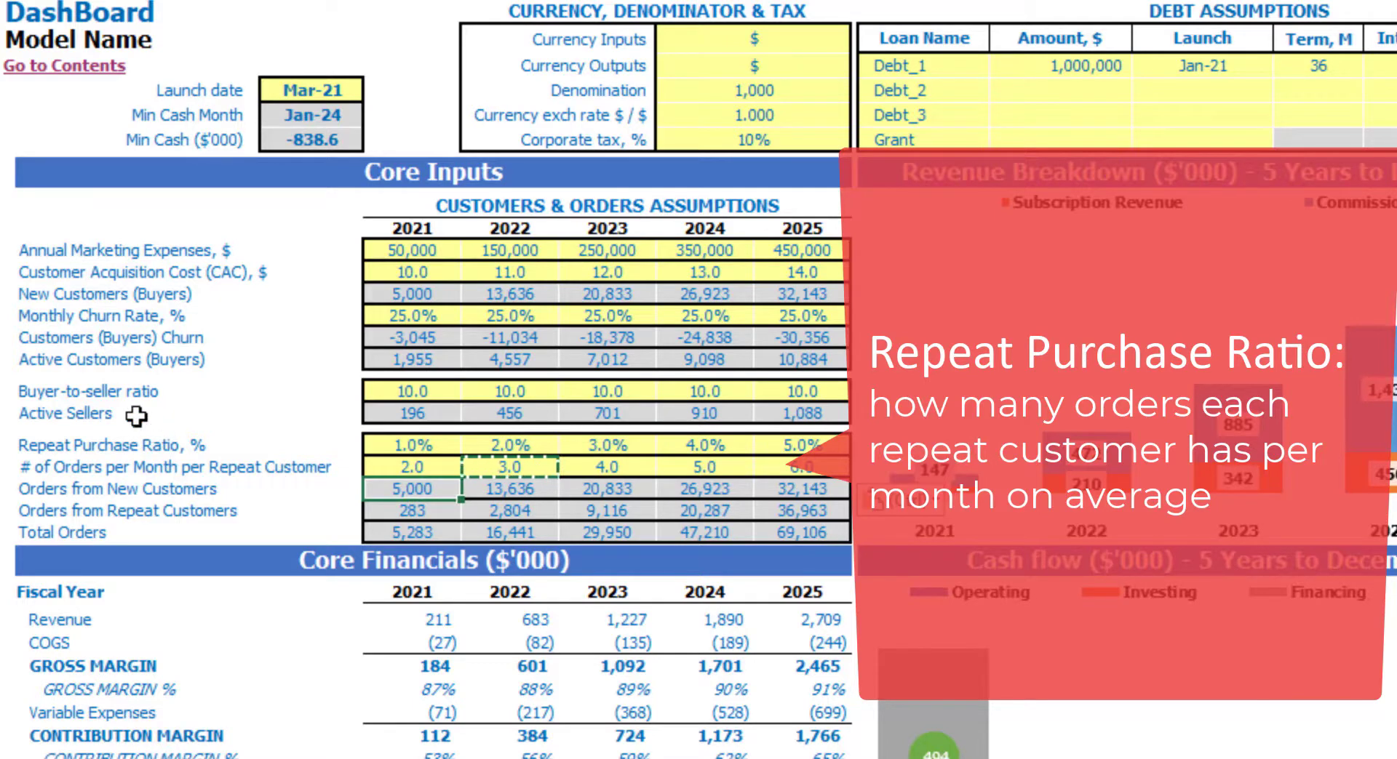
key(F2)
key(Tab)
key(F2)
key(Tab)
key(F2)
key(Escape)
key(Left)
key(Left)
key(Down)
key(F2)
key(Escape)
key(Tab)
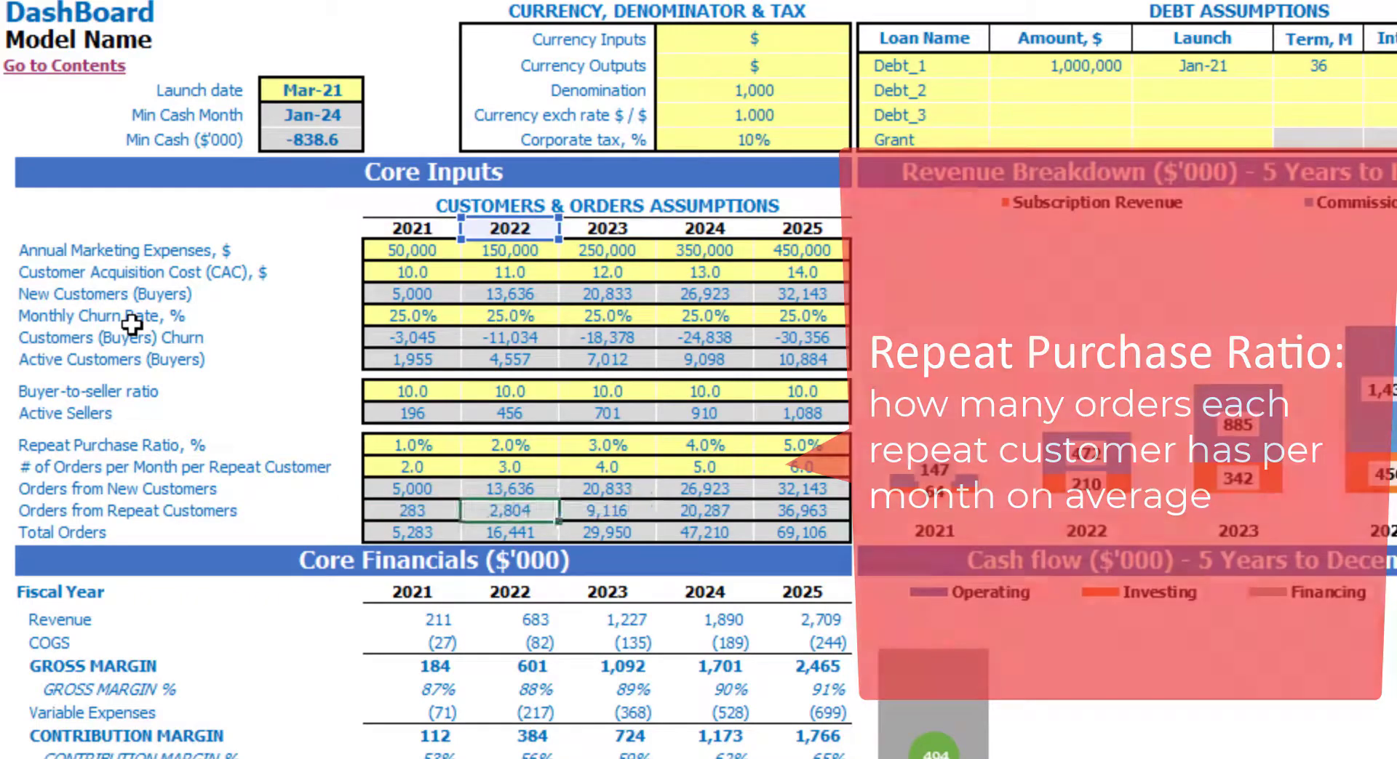
key(Tab)
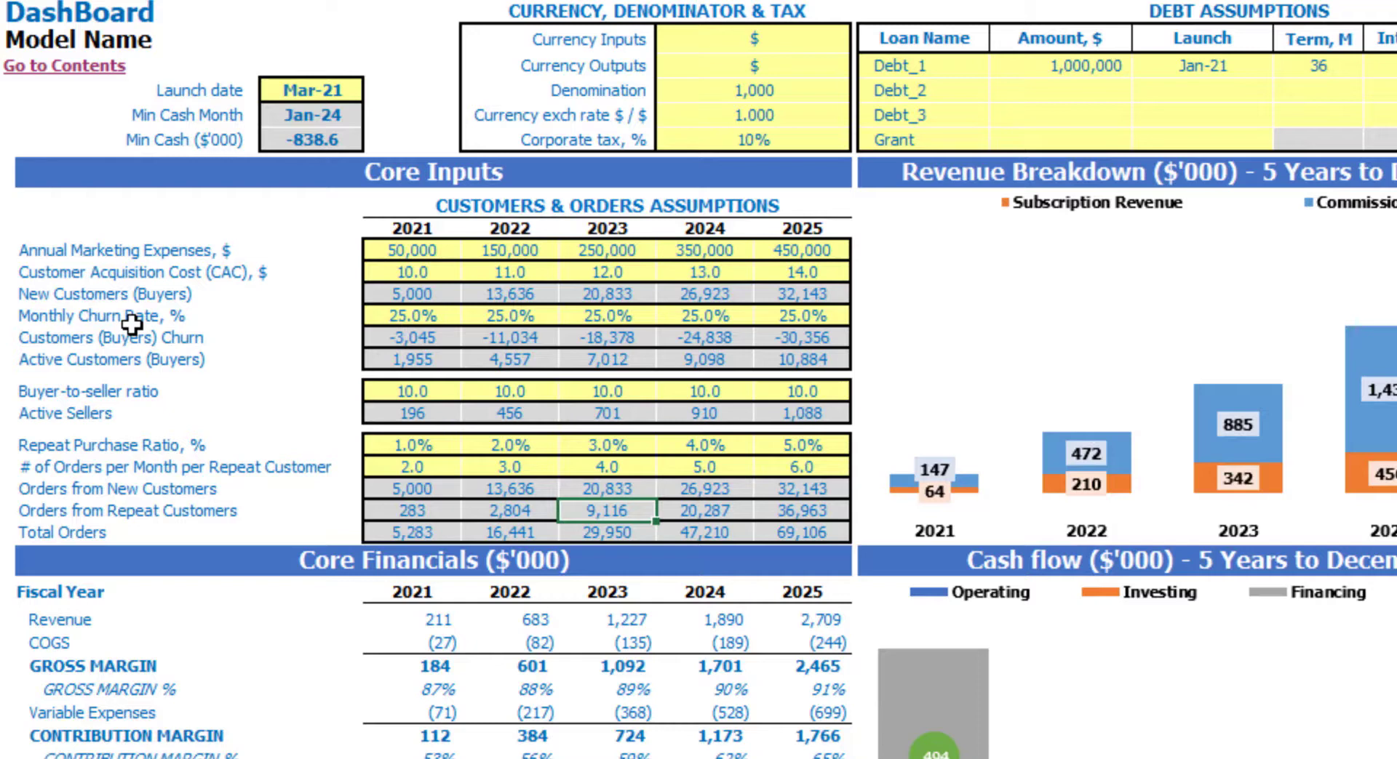
key(Tab)
key(Tab)
Step: Examine the Total Orders row from 2021 to 2025
key(Down)
key(Left)
key(Left)
key(Left)
key(Left)
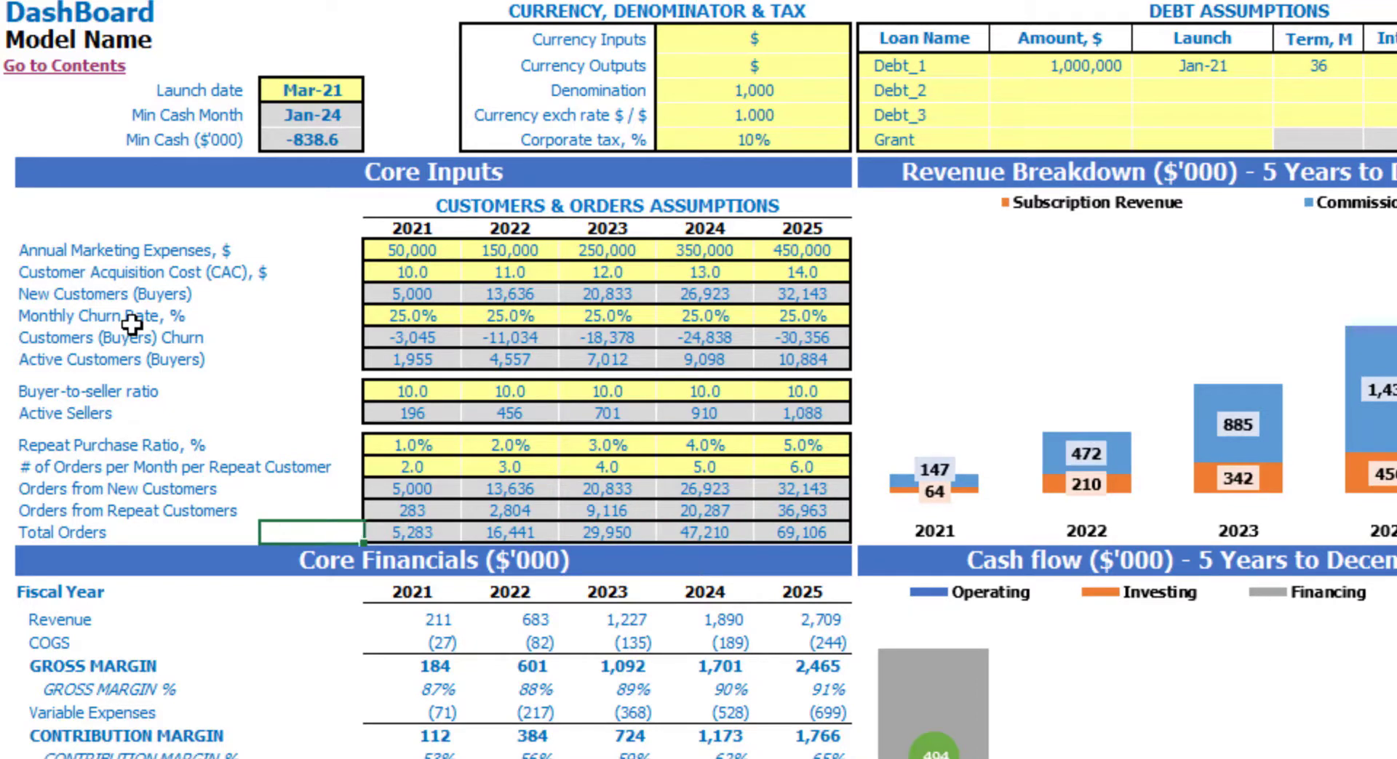
key(Tab)
key(Tab)
key(Tab)
key(Tab)
key(Left)
key(Left)
key(Left)
key(Left)
key(Left)
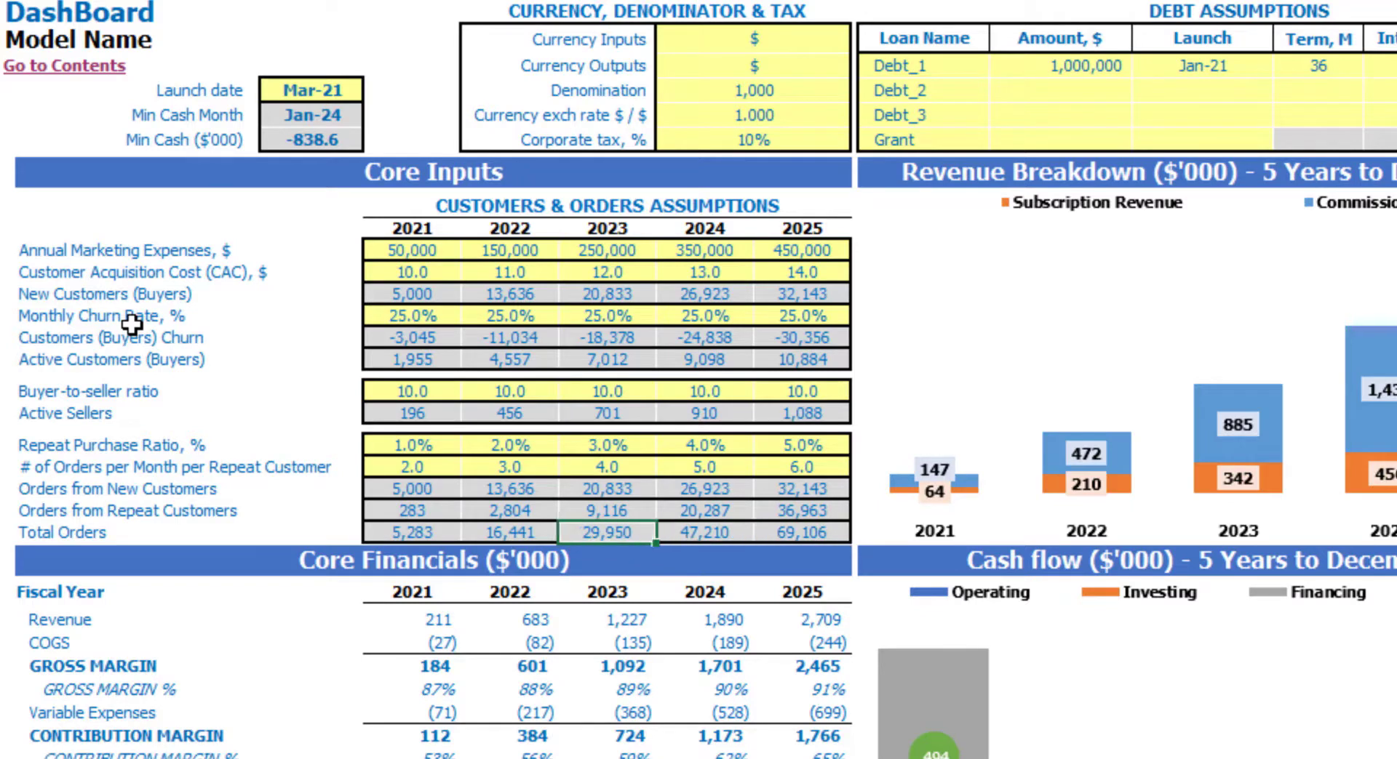
key(Tab)
key(Tab)
key(Tab)
key(Tab)
key(Tab)
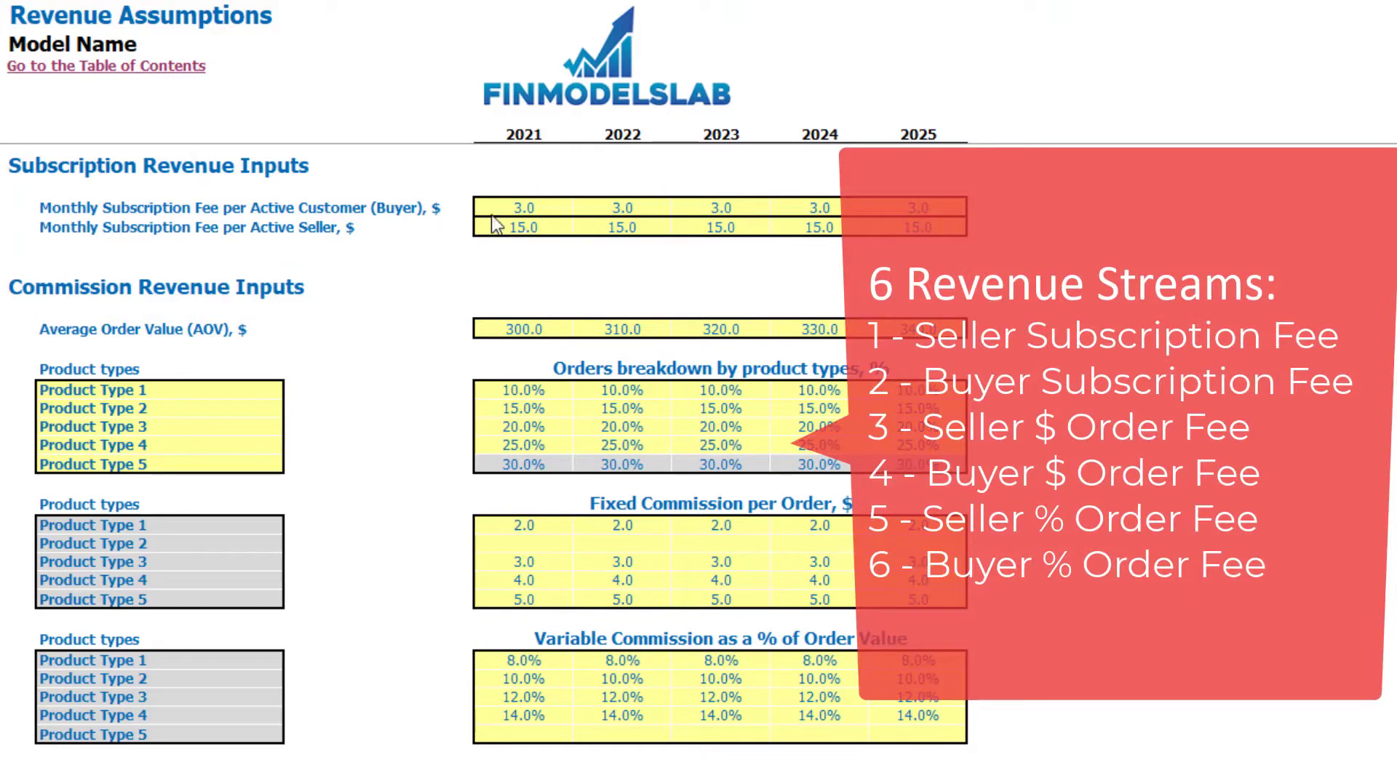
Step: Try clearing the monthly buyer and seller subscription fees for all years on the Revenue Assumptions sheet and undo it
drag(527, 209, 1007, 225)
key(Delete)
click(1190, 210)
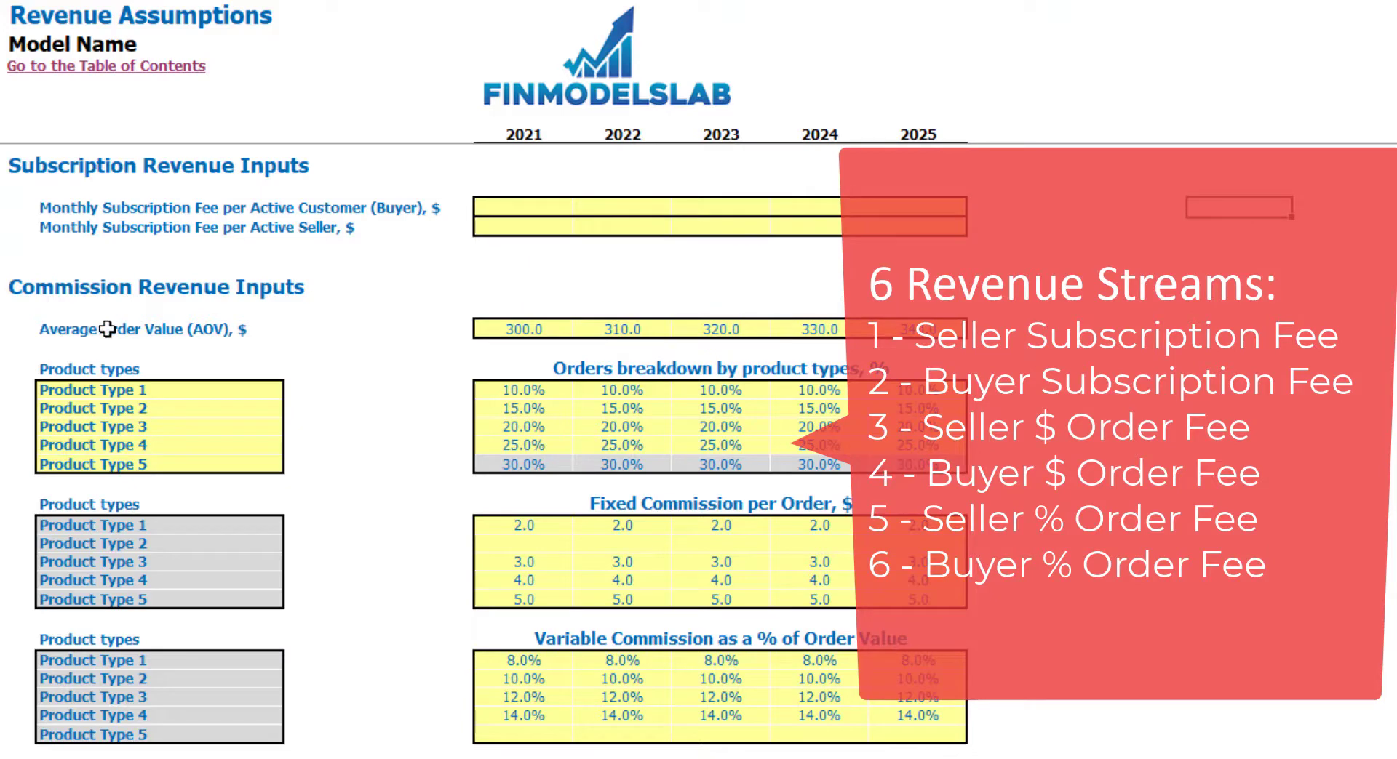
key(ctrl+z)
Step: Try clearing the Average Order Value (AOV) for 2021 to 2025 and undo the deletion
drag(508, 330, 900, 320)
key(Delete)
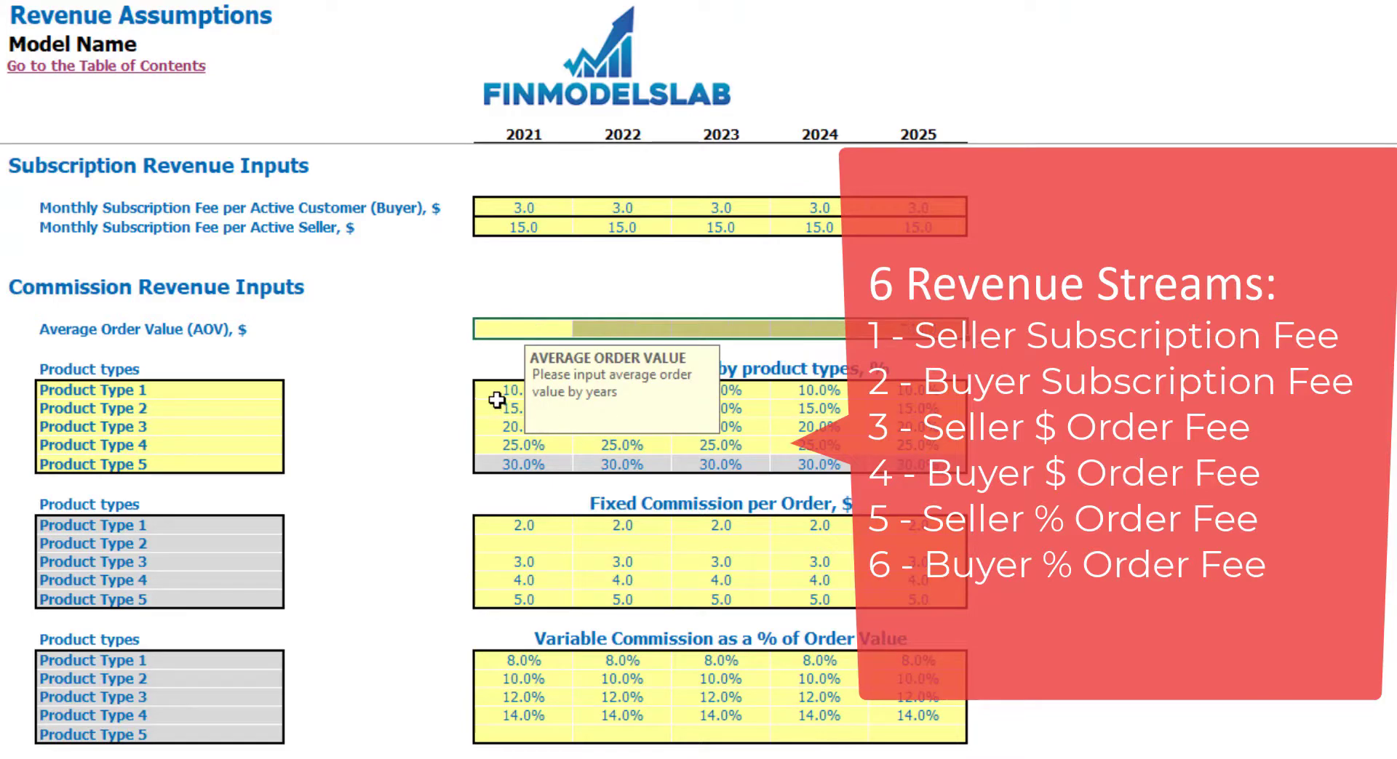
key(ctrl+z)
click(1360, 245)
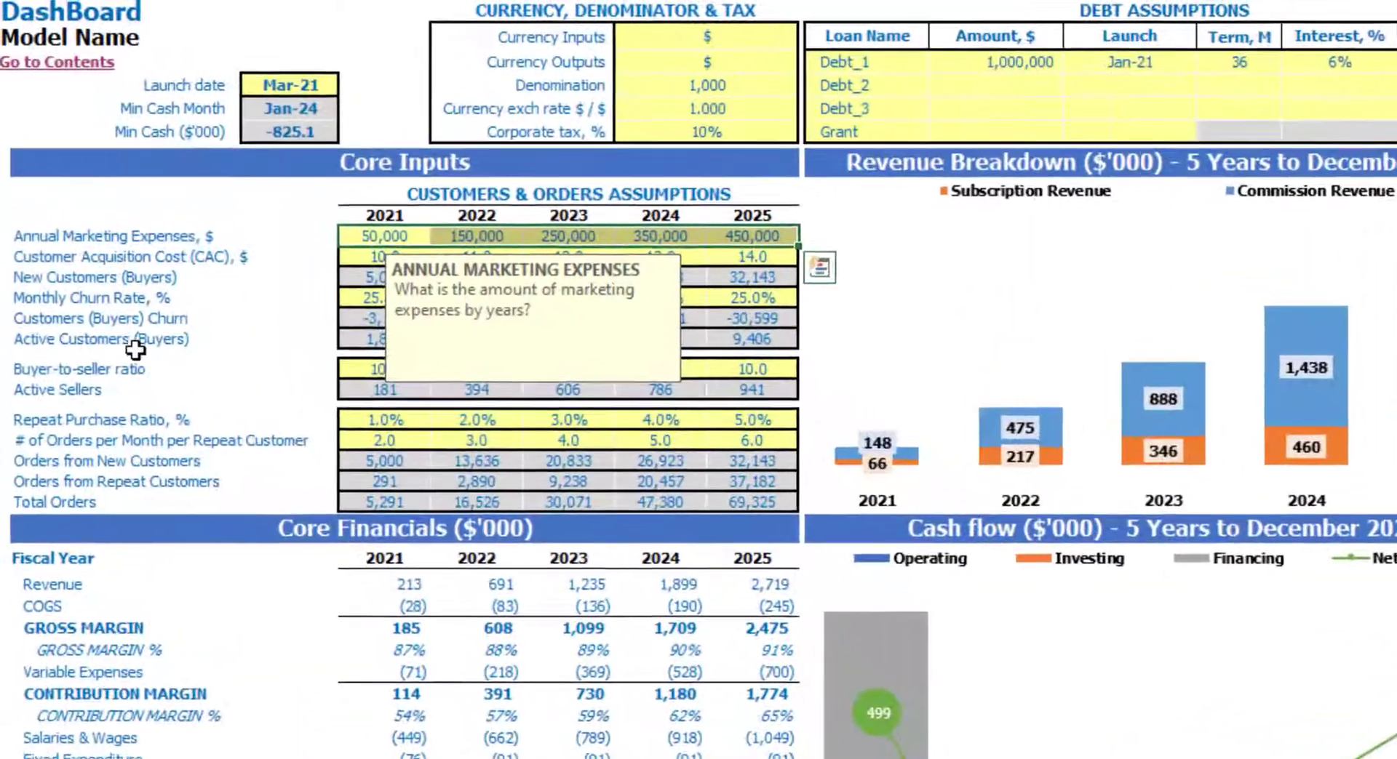
Step: Review the Active Sellers, Active Customers (Buyers) and Total Orders rows on the dashboard, and return to the Revenue Assumptions sheet
click(109, 376)
drag(35, 416, 810, 412)
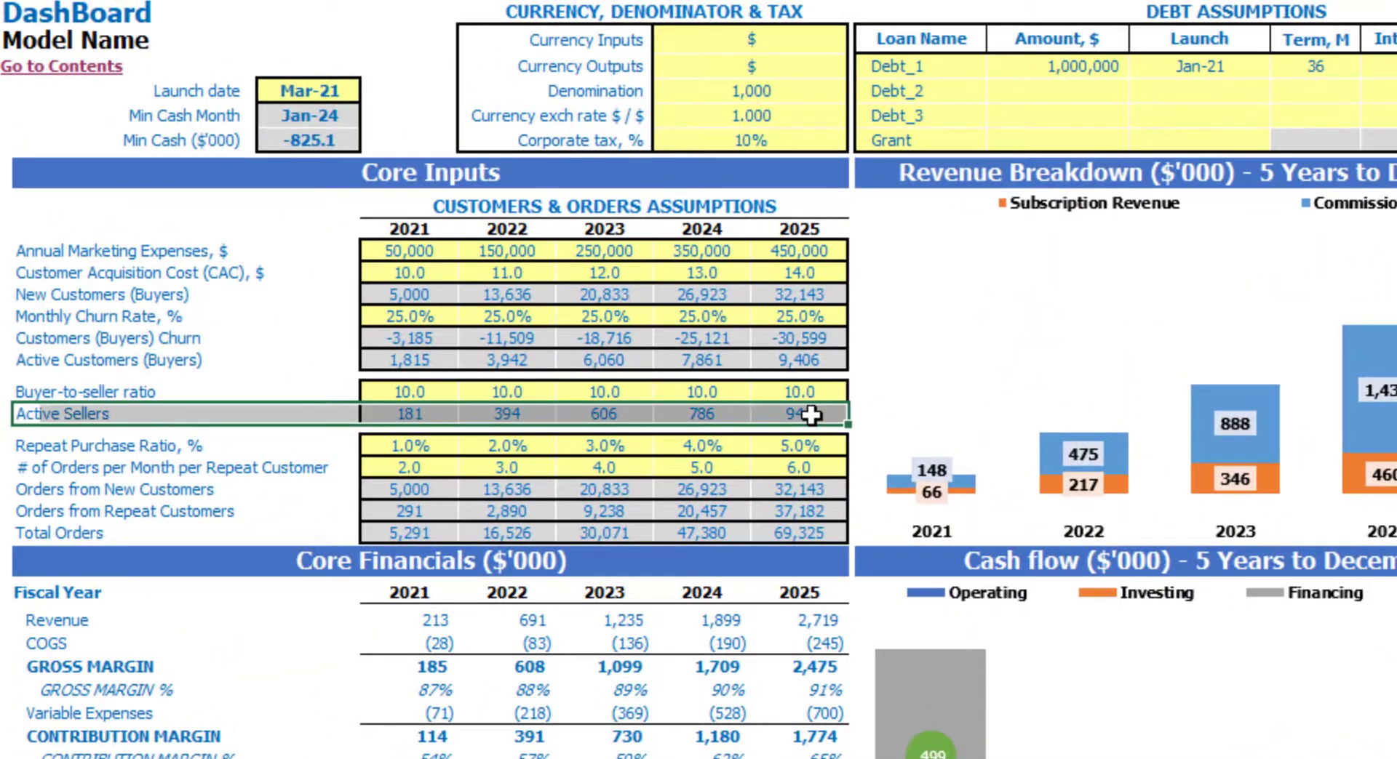
drag(36, 362, 813, 364)
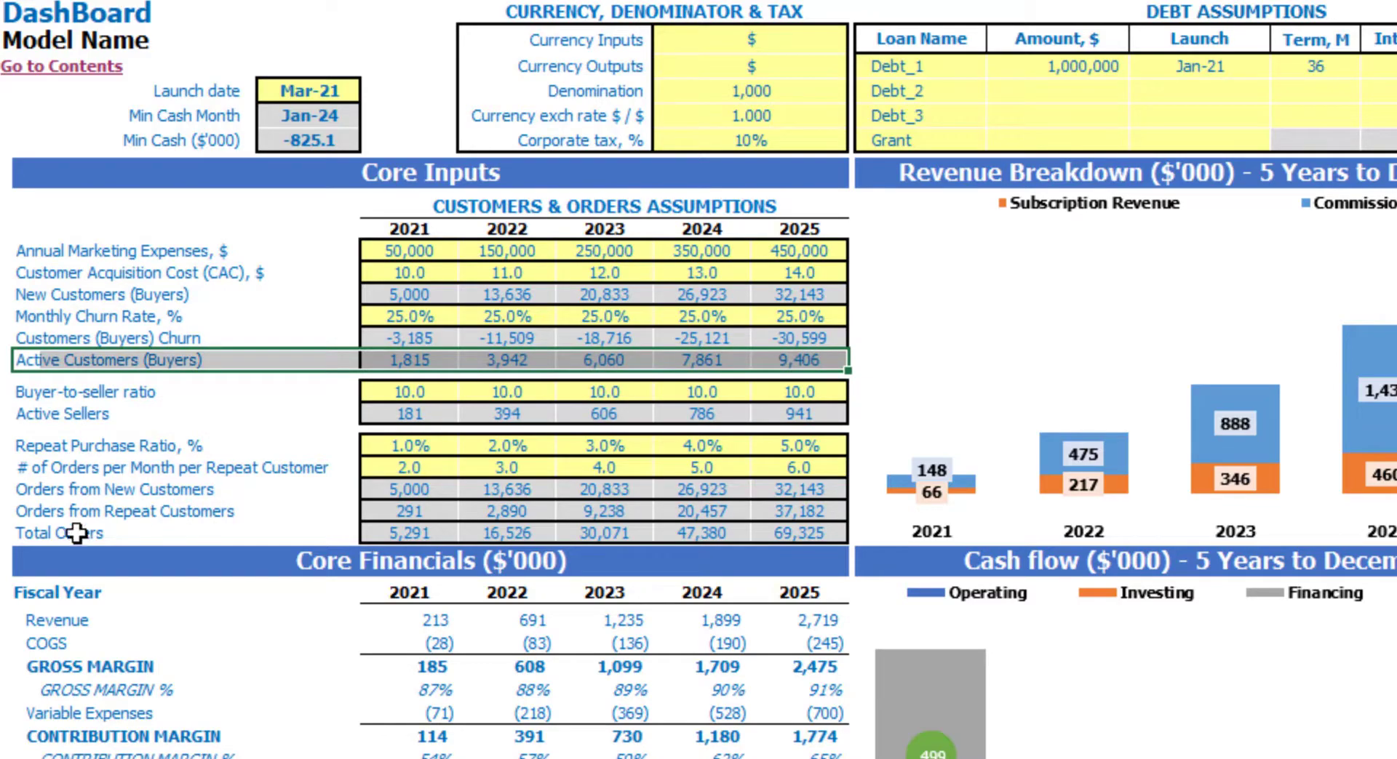
drag(36, 533, 784, 520)
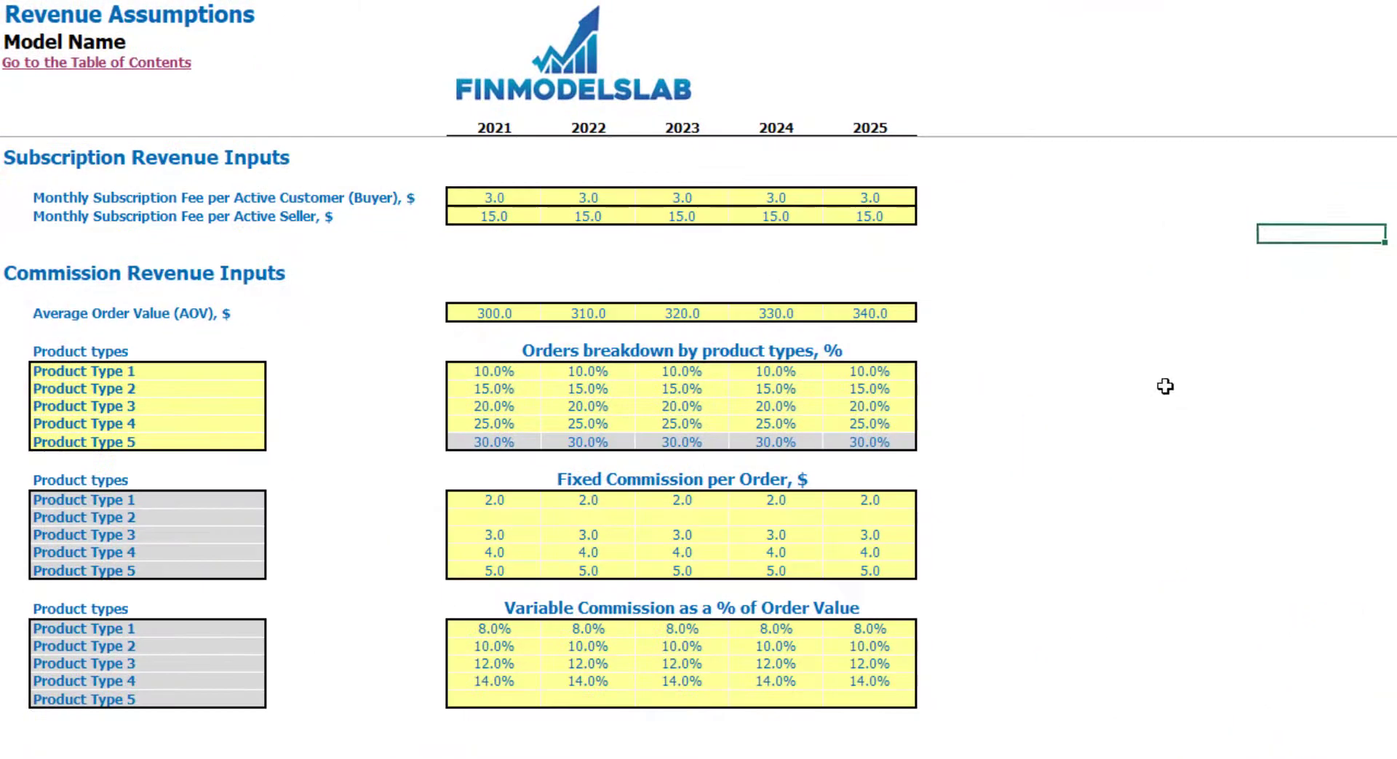
click(1159, 386)
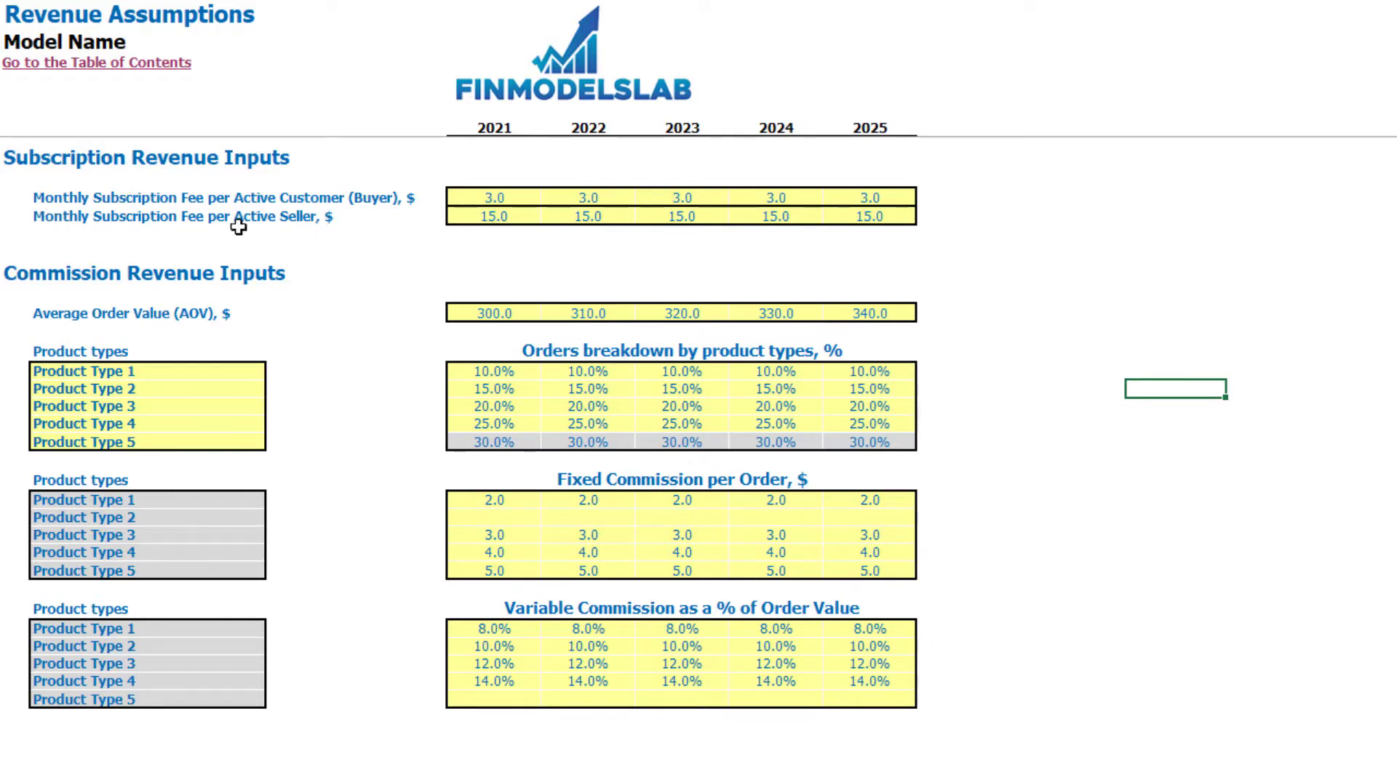
Step: Set the 2021 monthly subscription fee per active buyer to 5 and make 2022 equal the prior year plus 1
click(504, 199)
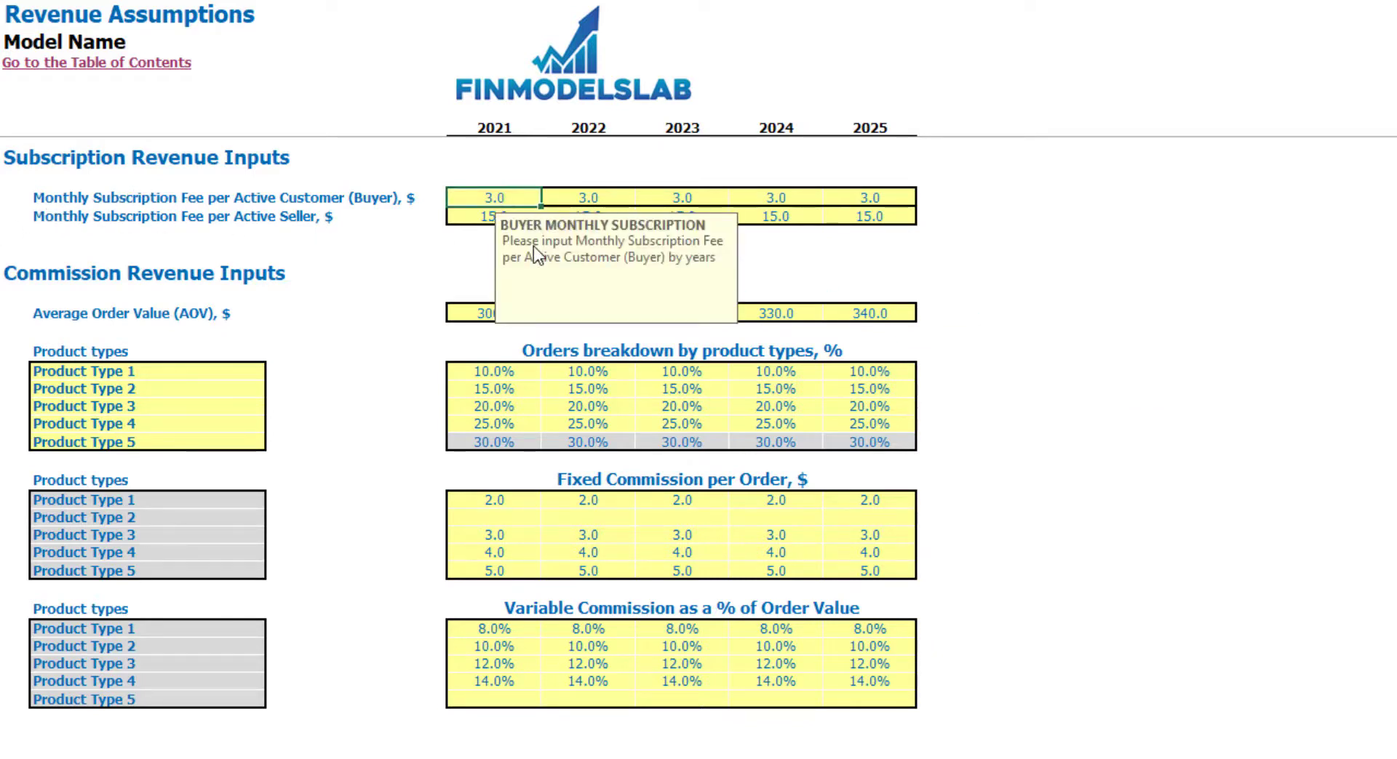
text(5)
key(Right)
text(=)
key(Left)
text(+1)
key(Return)
key(Up)
Step: Copy the 2022 buyer subscription fee formula across 2023 to 2025
key(ctrl+c)
key(Right)
key(shift+Right)
key(shift+Right)
key(ctrl+v)
key(Down)
key(Left)
key(Escape)
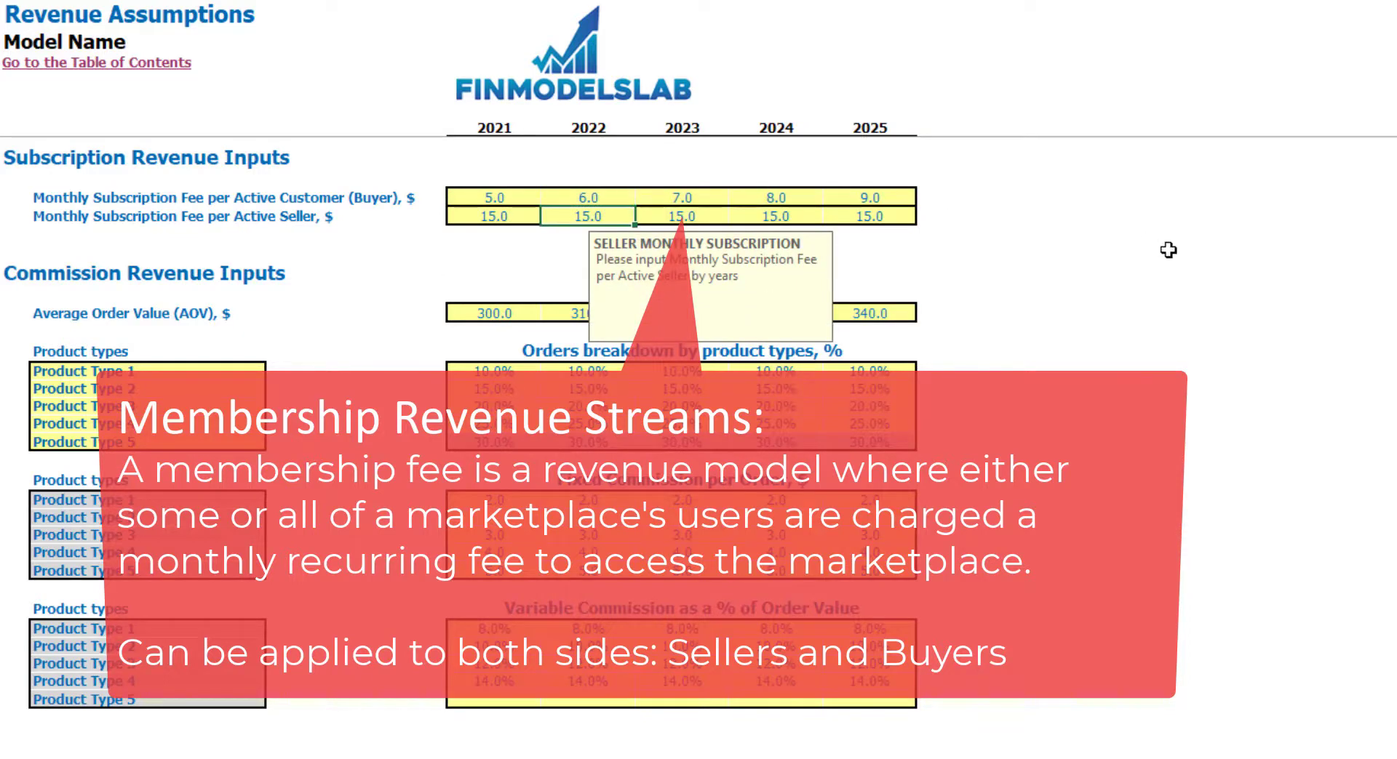
click(1162, 244)
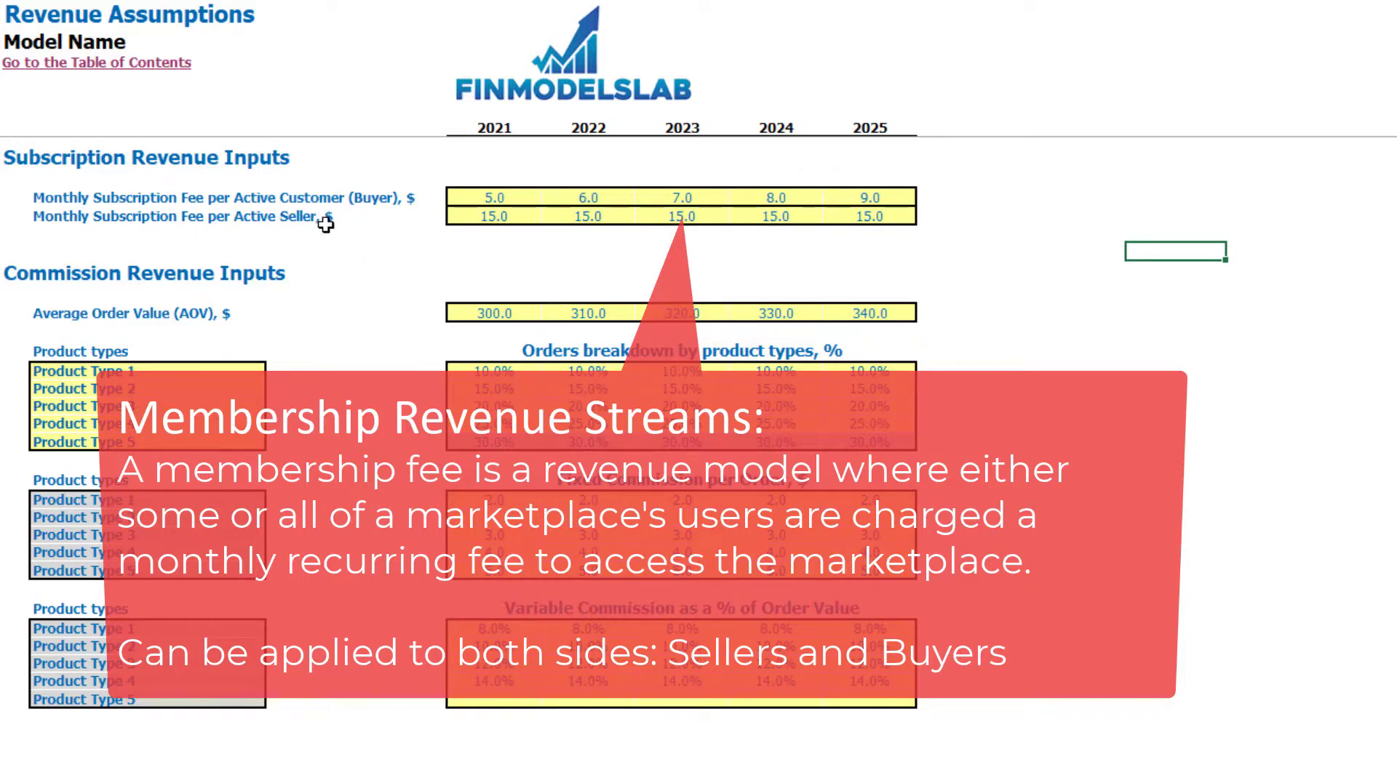
drag(474, 196, 865, 216)
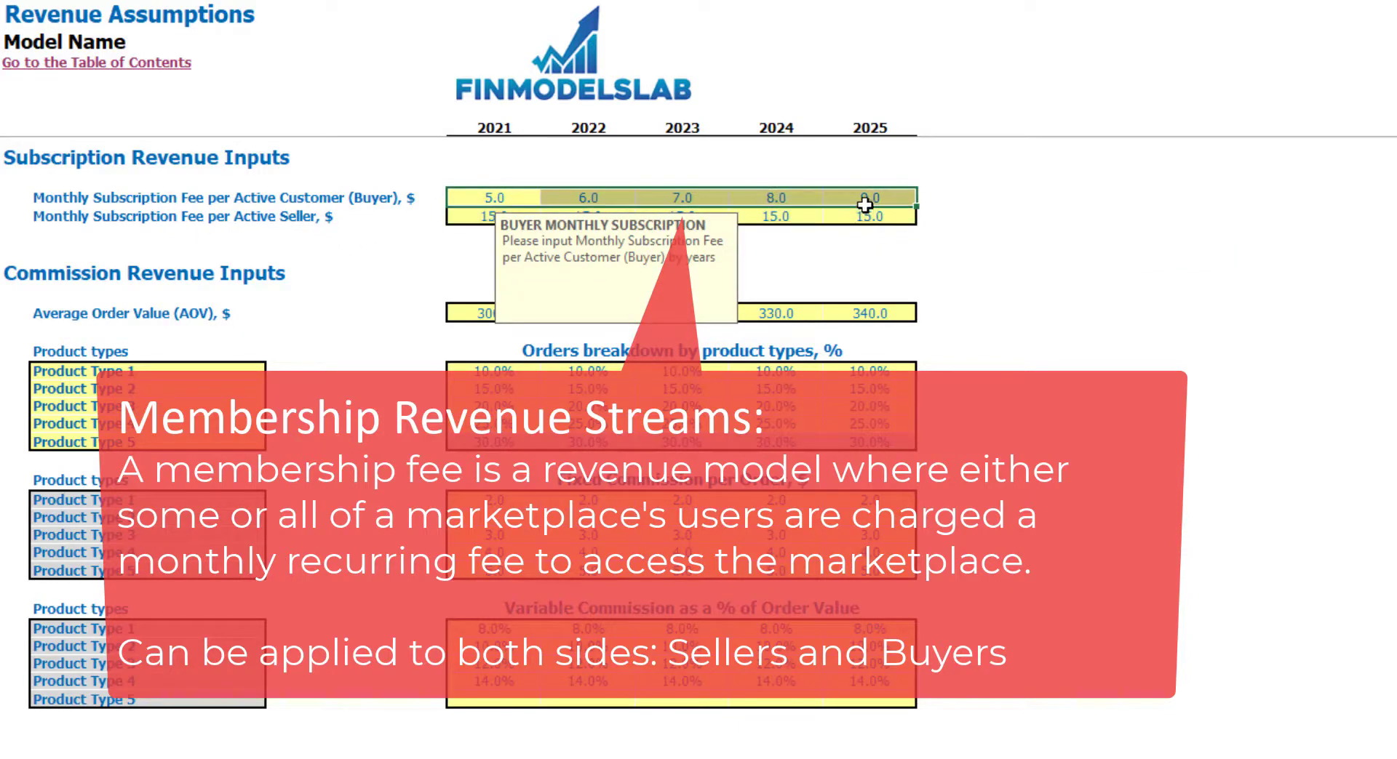
click(1144, 216)
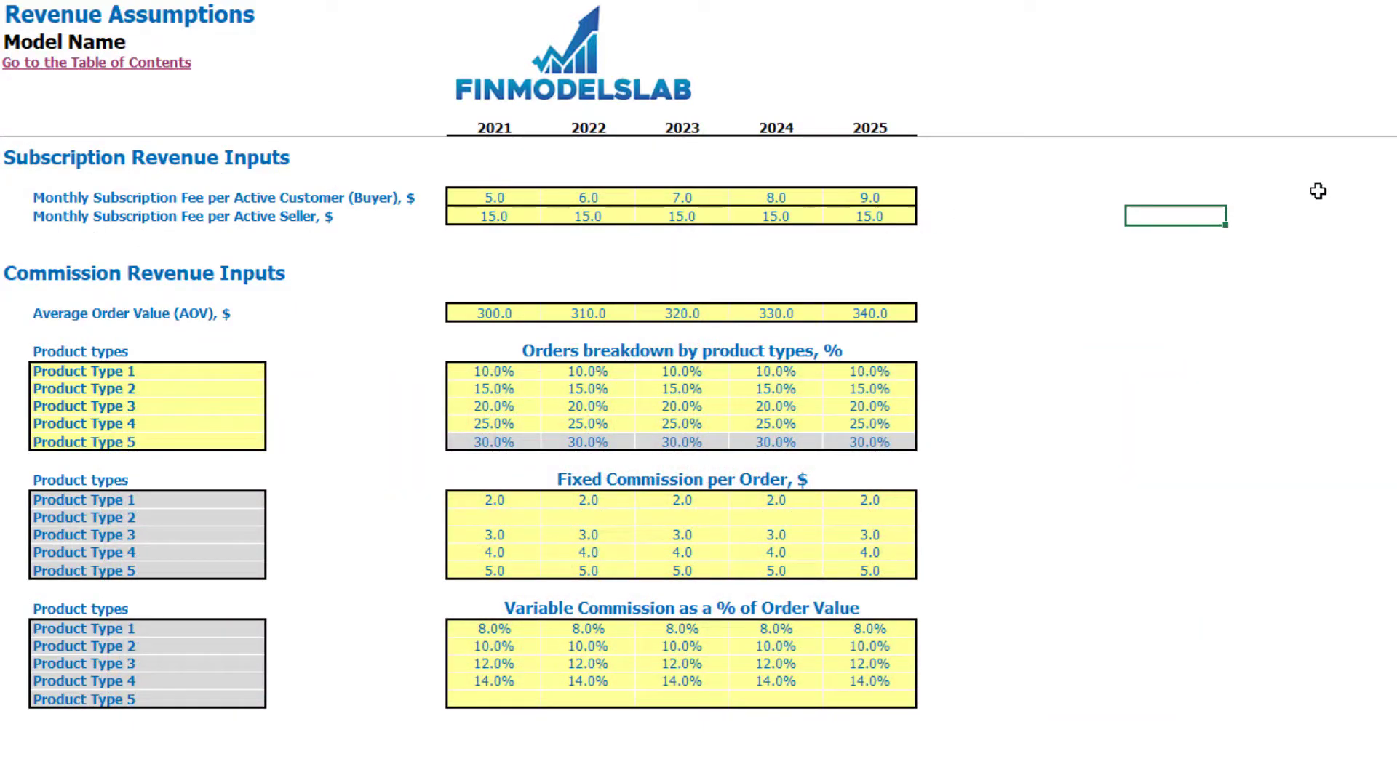
click(1318, 191)
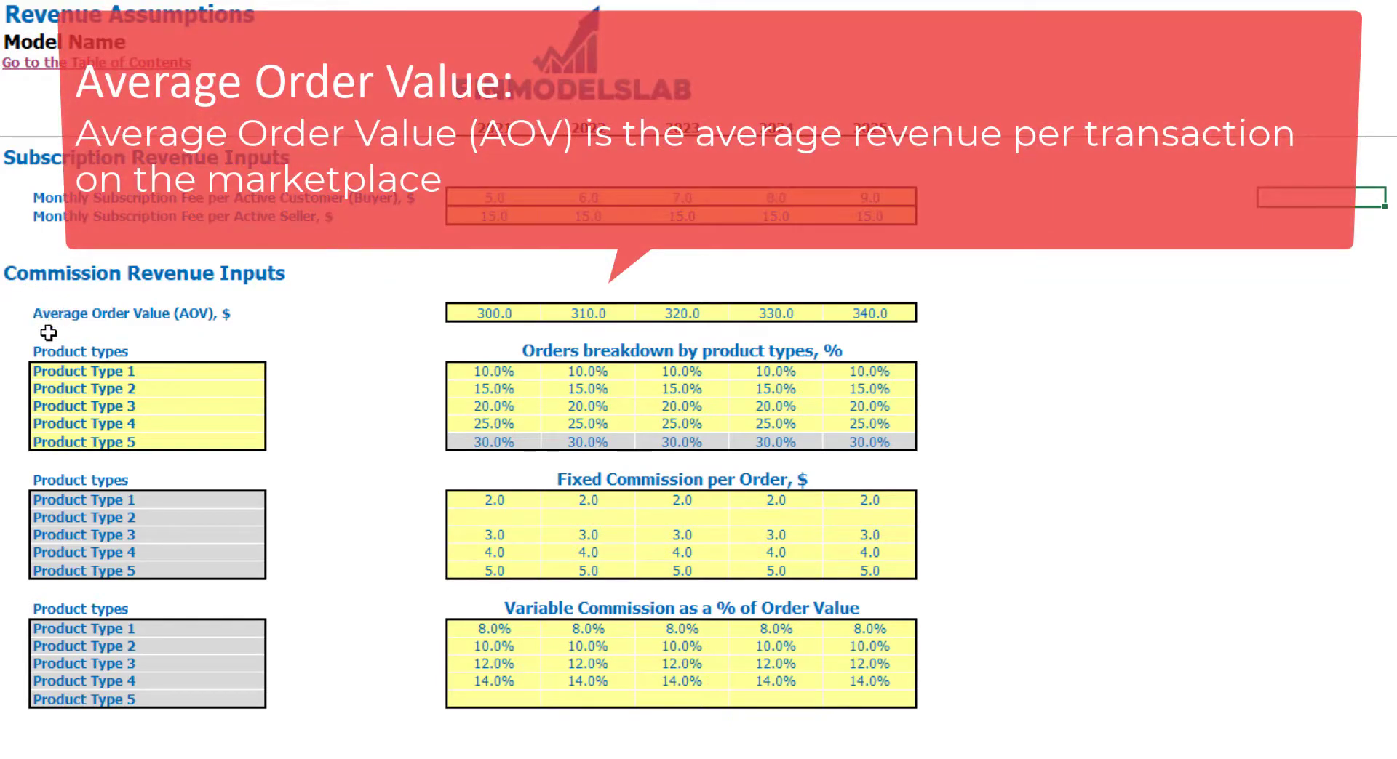
Step: Set the 2021 Average Order Value to 250 and make 2022 equal the prior year plus 50
click(249, 305)
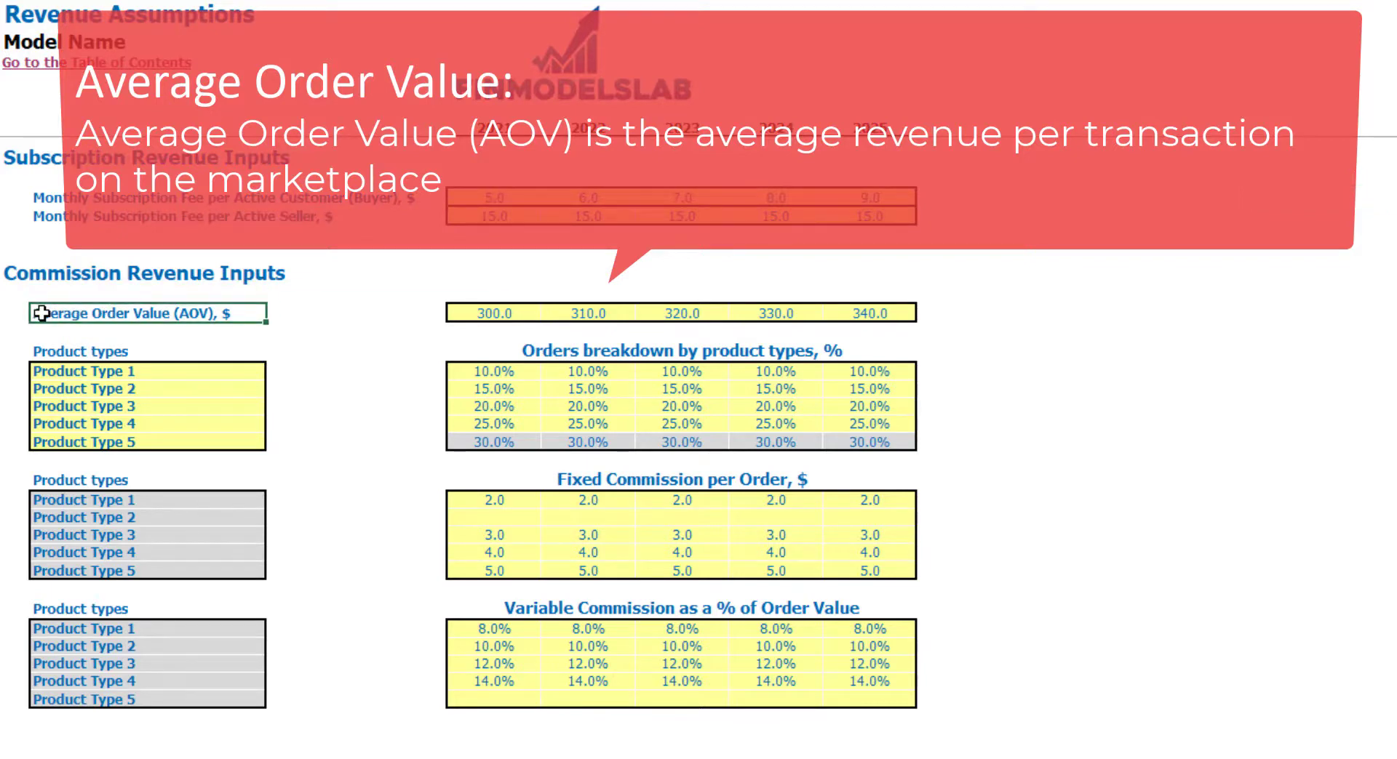
click(467, 314)
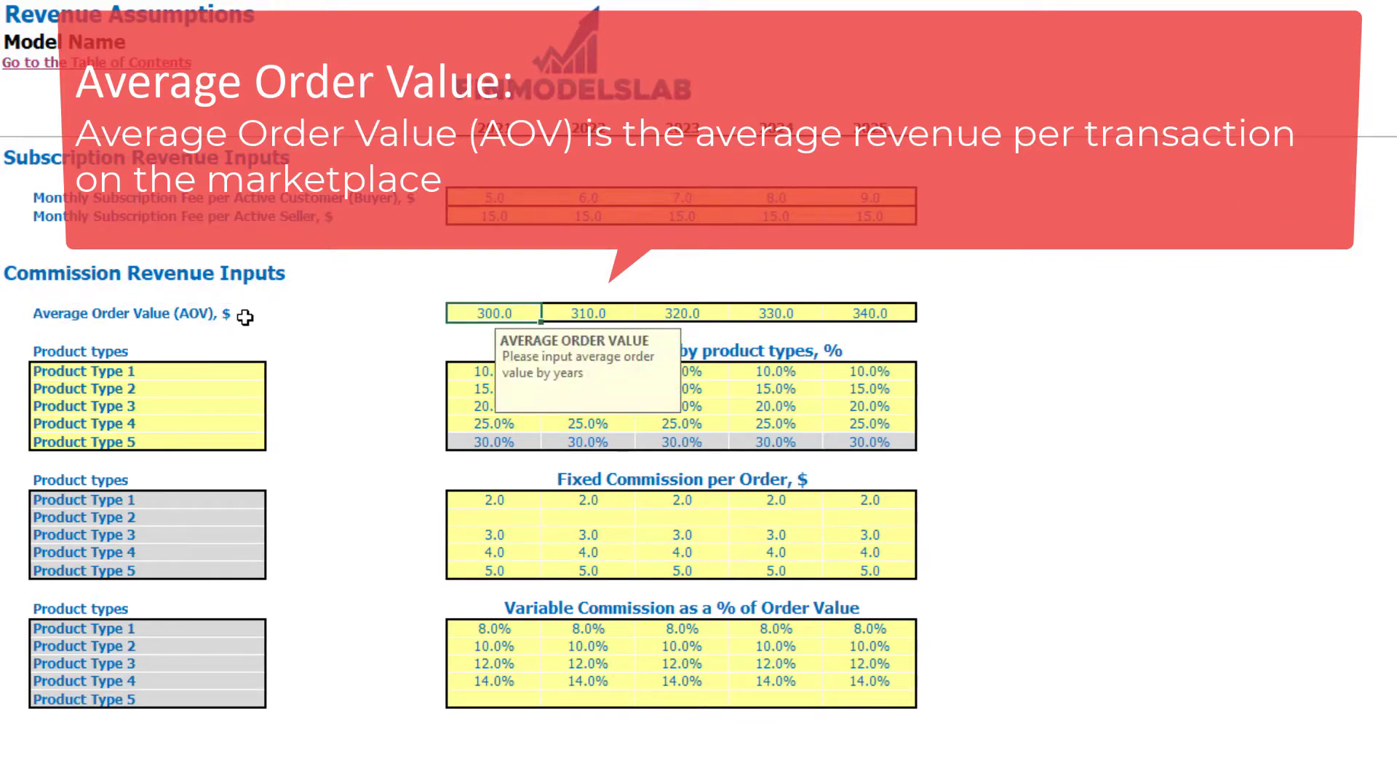
text(250)
key(Tab)
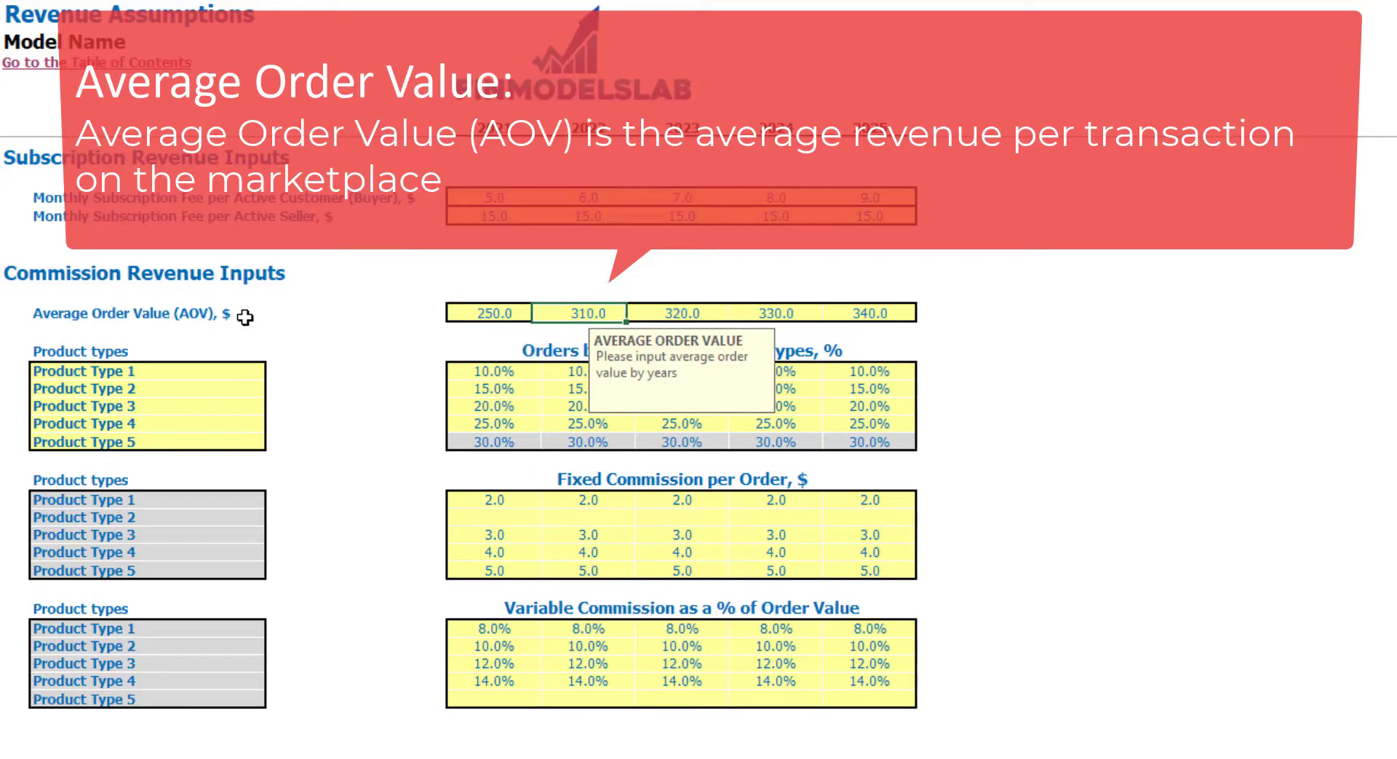
text(=)
key(Left)
text(+50)
key(ctrl+Return)
Step: Copy the 2022 Average Order Value formula across 2023 to 2025
key(ctrl+c)
key(Right)
key(shift+Right)
key(shift+Right)
key(ctrl+v)
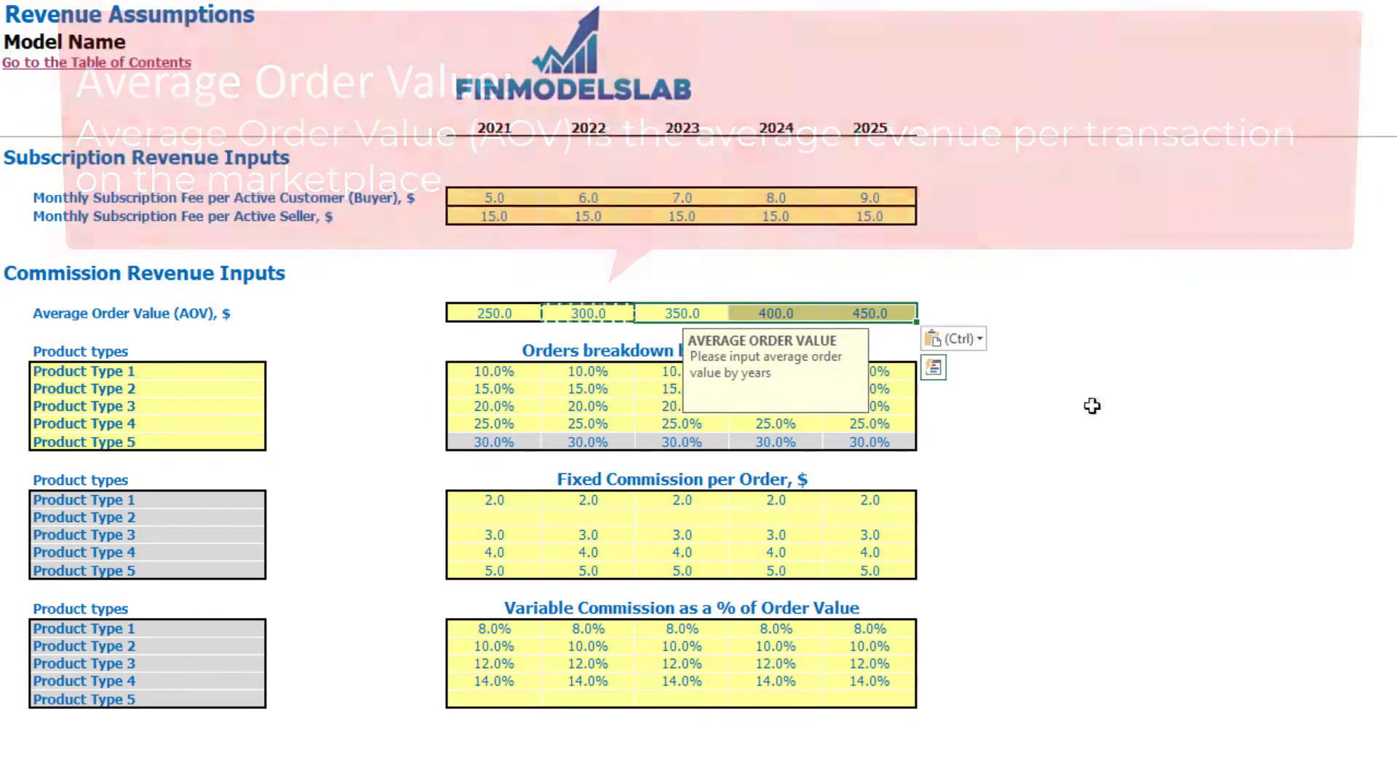
click(1241, 406)
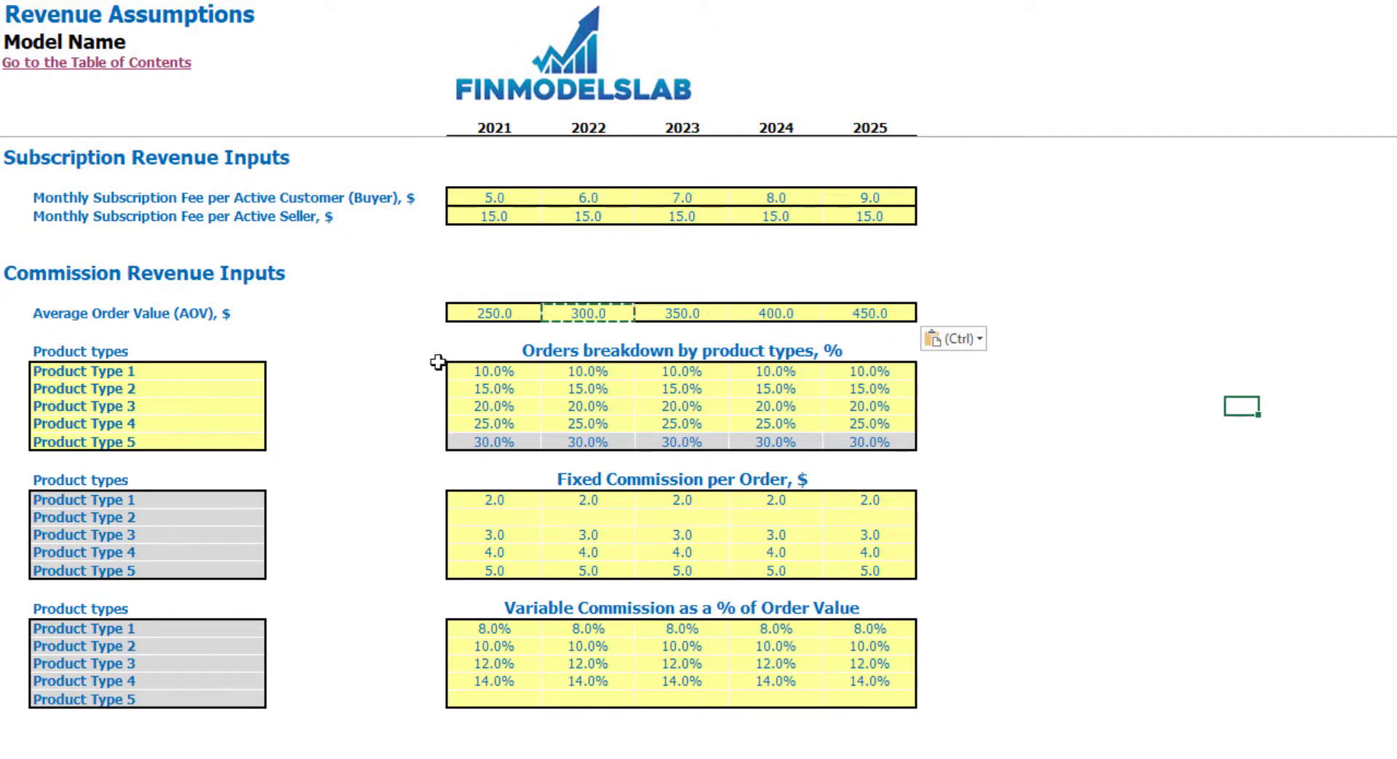
Step: Set the 2021 orders breakdown share of Product Type 1 to 100%
drag(132, 375, 907, 411)
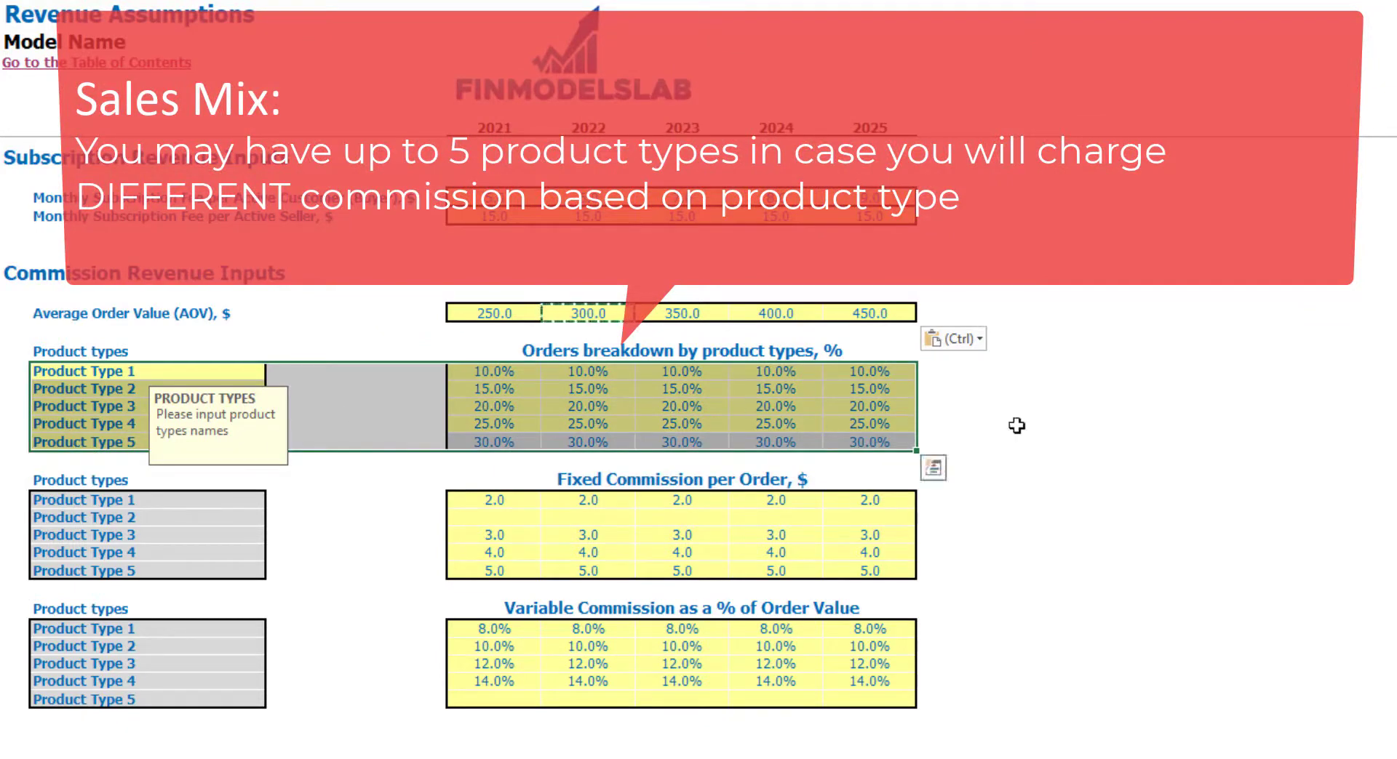
click(311, 396)
click(463, 383)
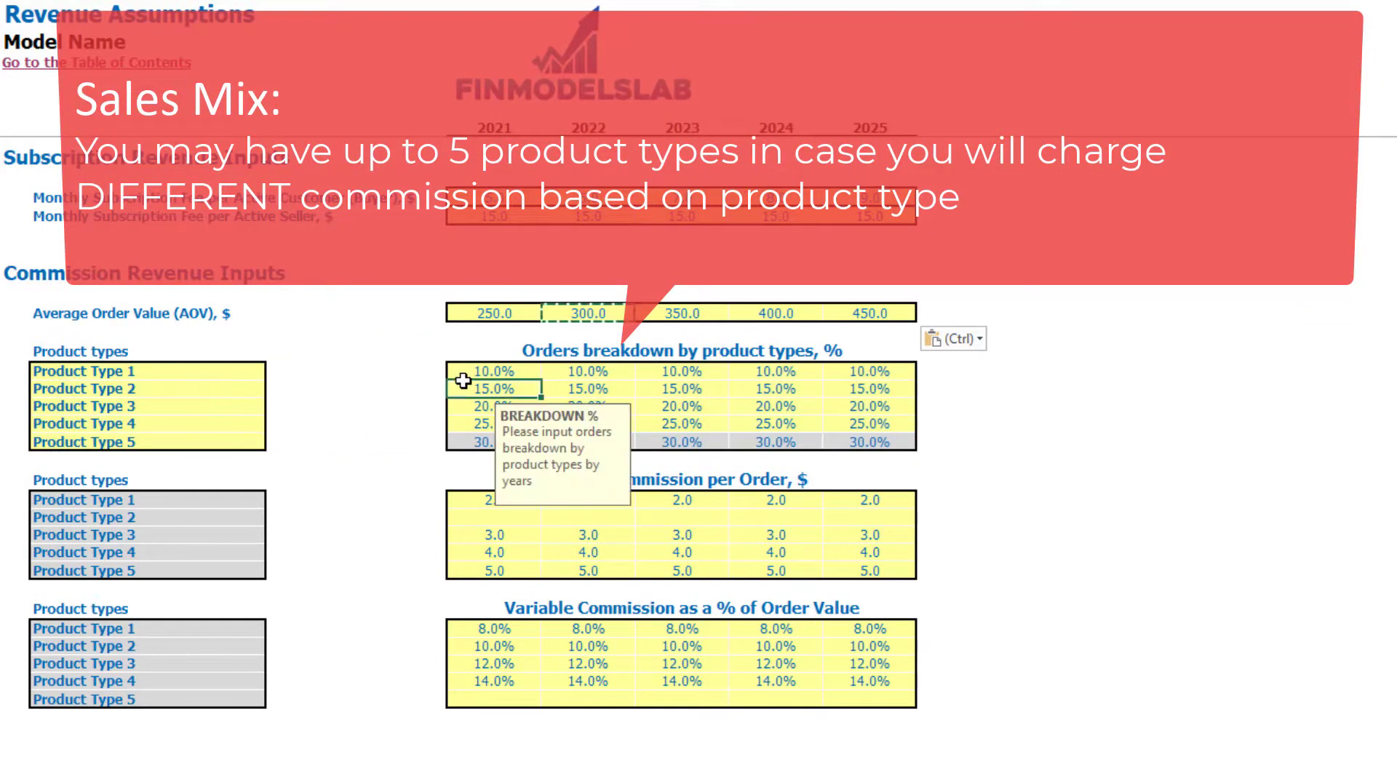
double_click(493, 367)
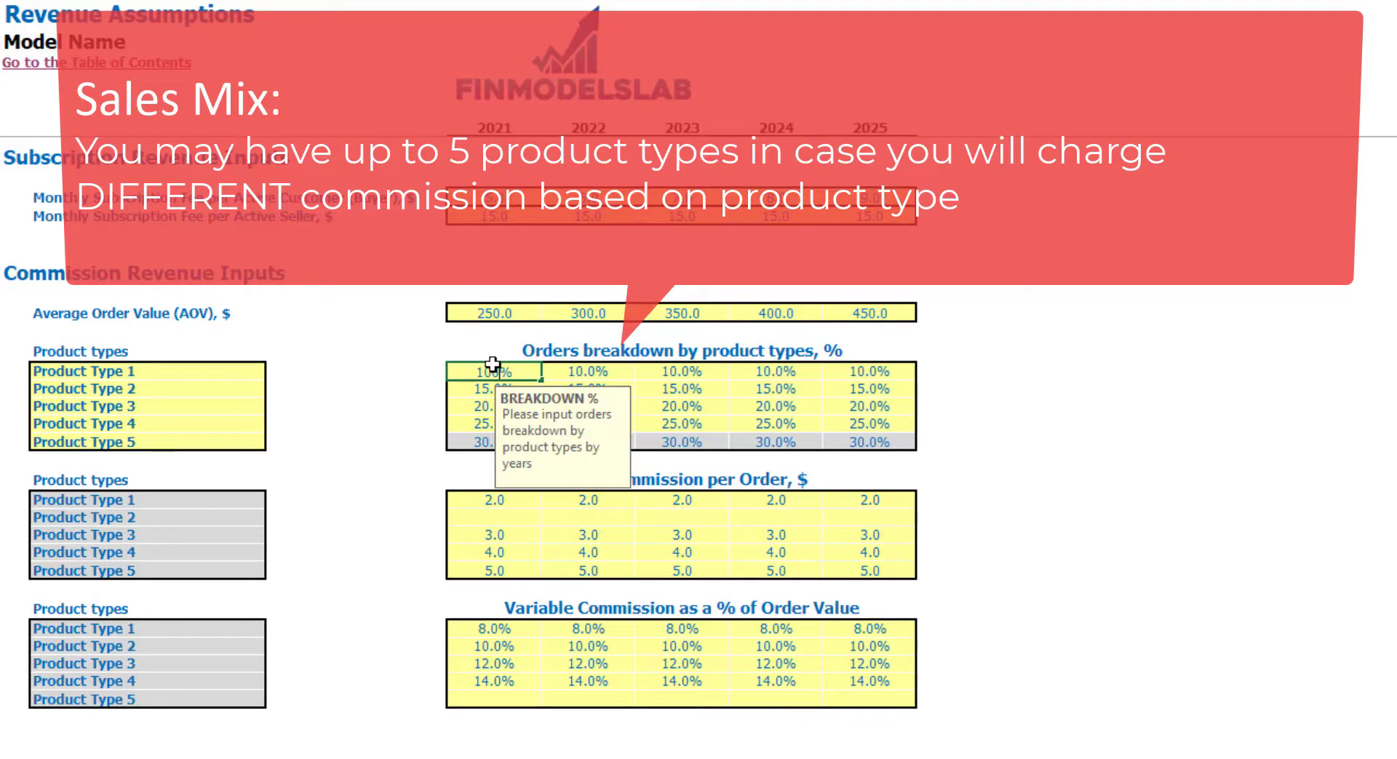
key(Return)
key(Up)
Step: Copy the 2021 Product Type 1 share of the orders breakdown across 2022 to 2025
key(ctrl+c)
key(Right)
key(shift+Right)
key(shift+Right)
key(shift+Right)
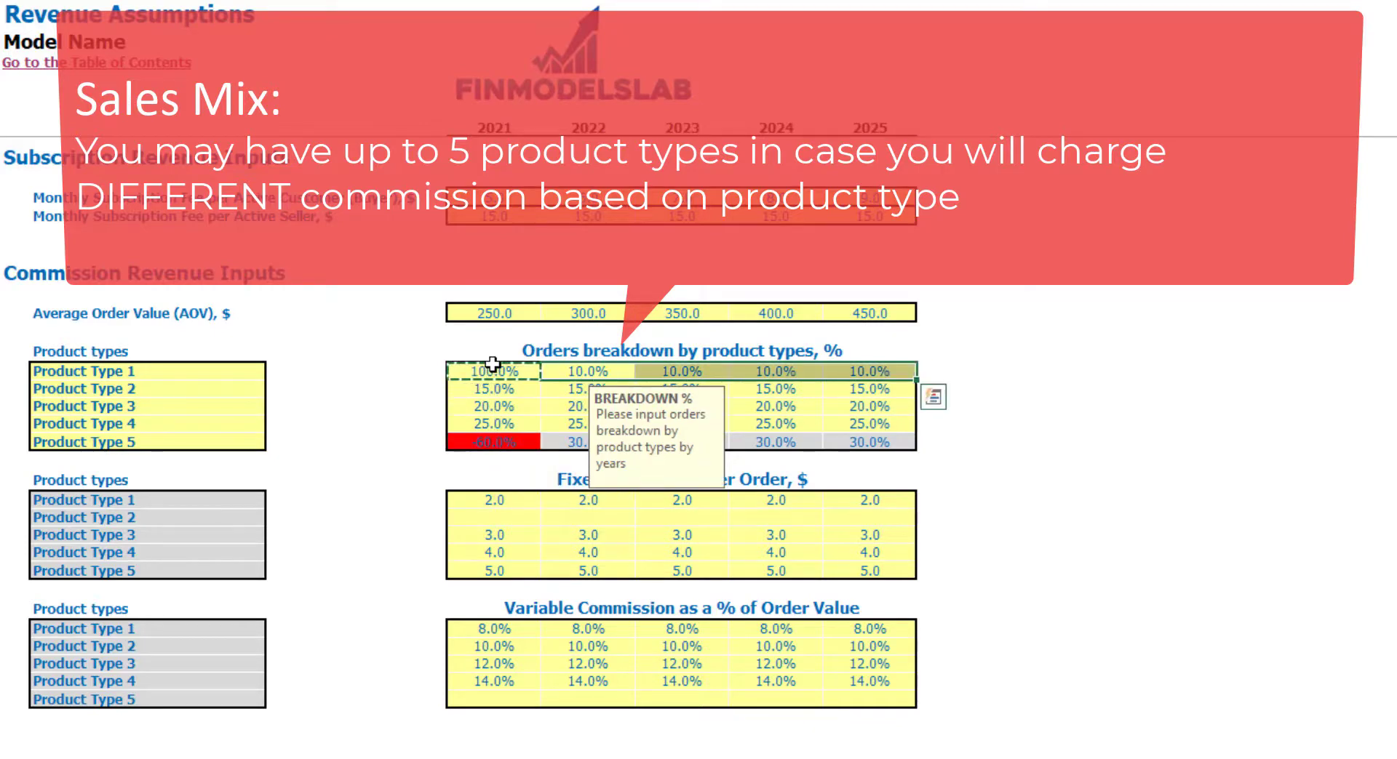
key(ctrl+v)
Step: Clear the order shares of Product Types 2 to 4 for 2021 to 2025, and undo the orders breakdown changes
drag(494, 389, 869, 423)
key(Delete)
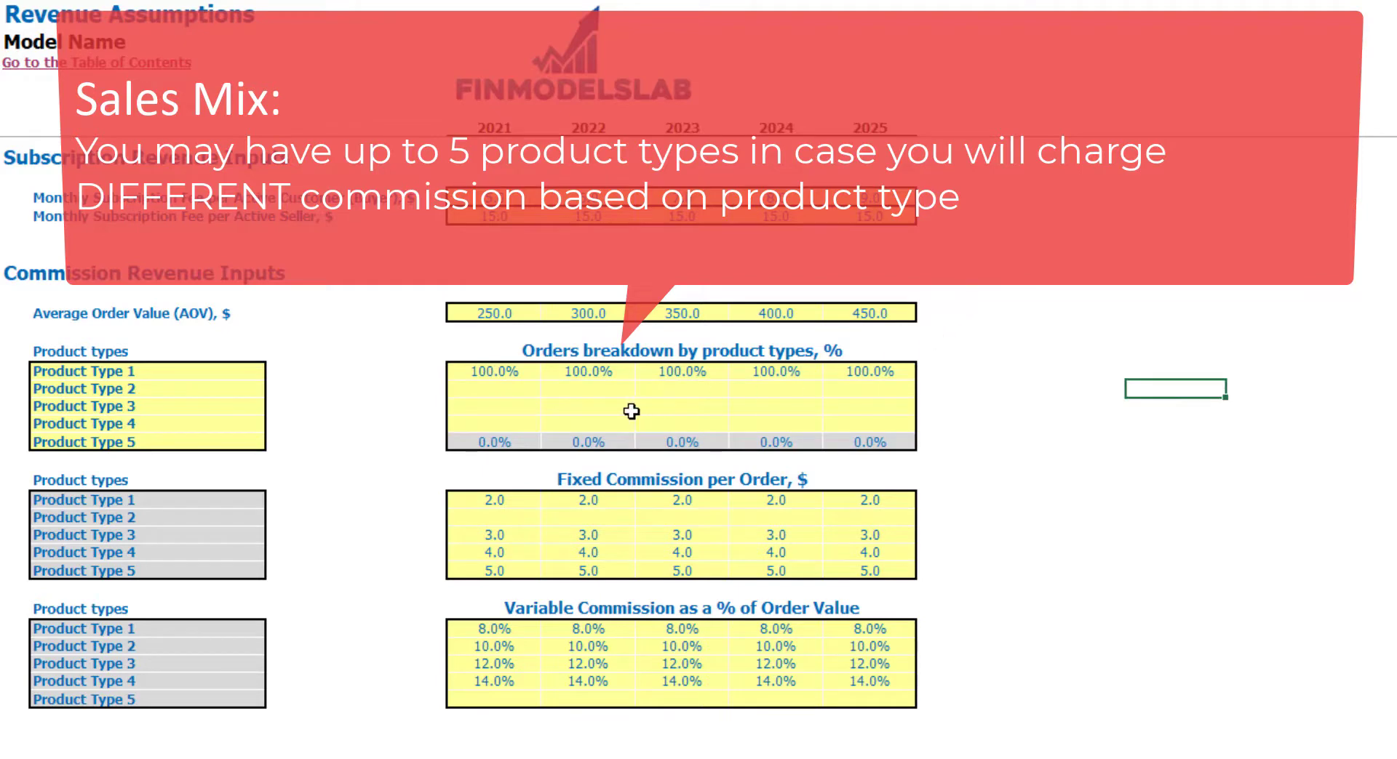
key(ctrl+z)
key(ctrl+z)
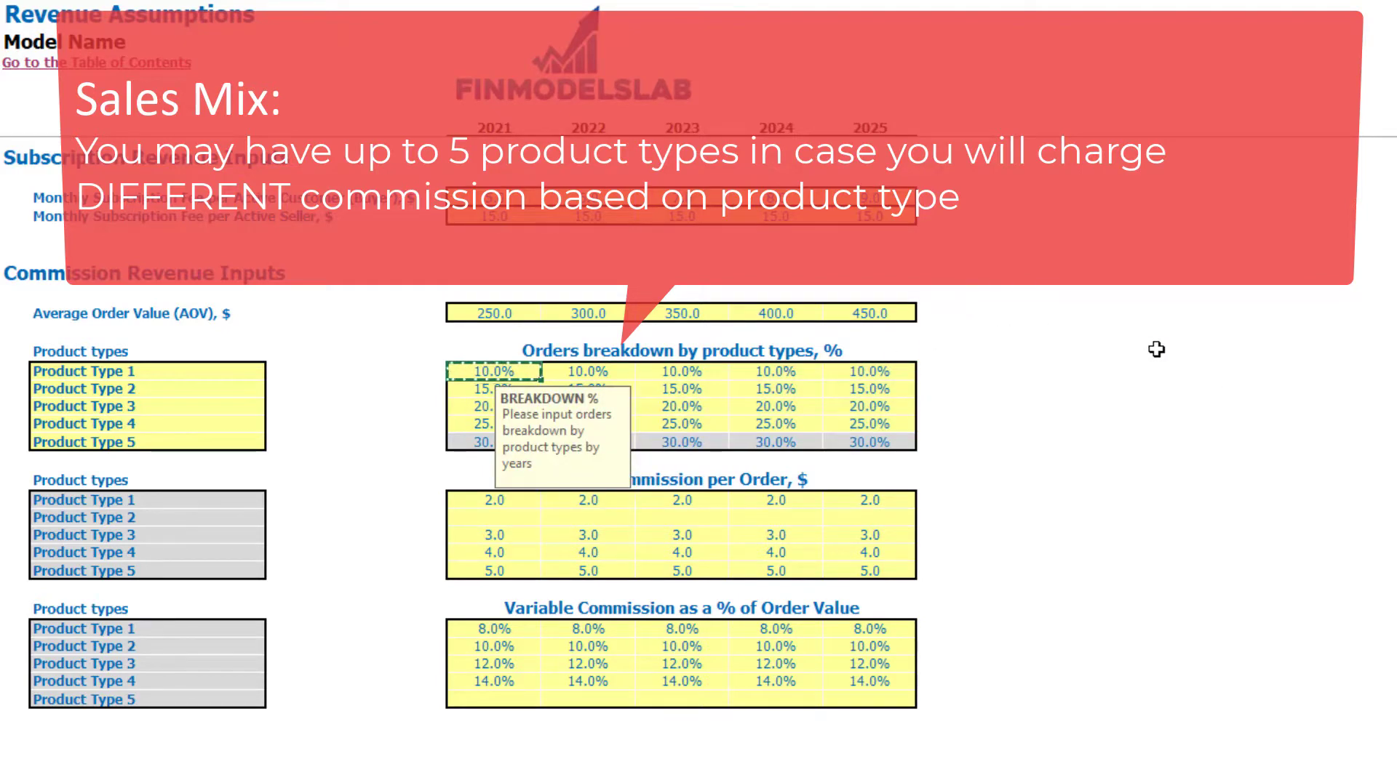
click(1156, 349)
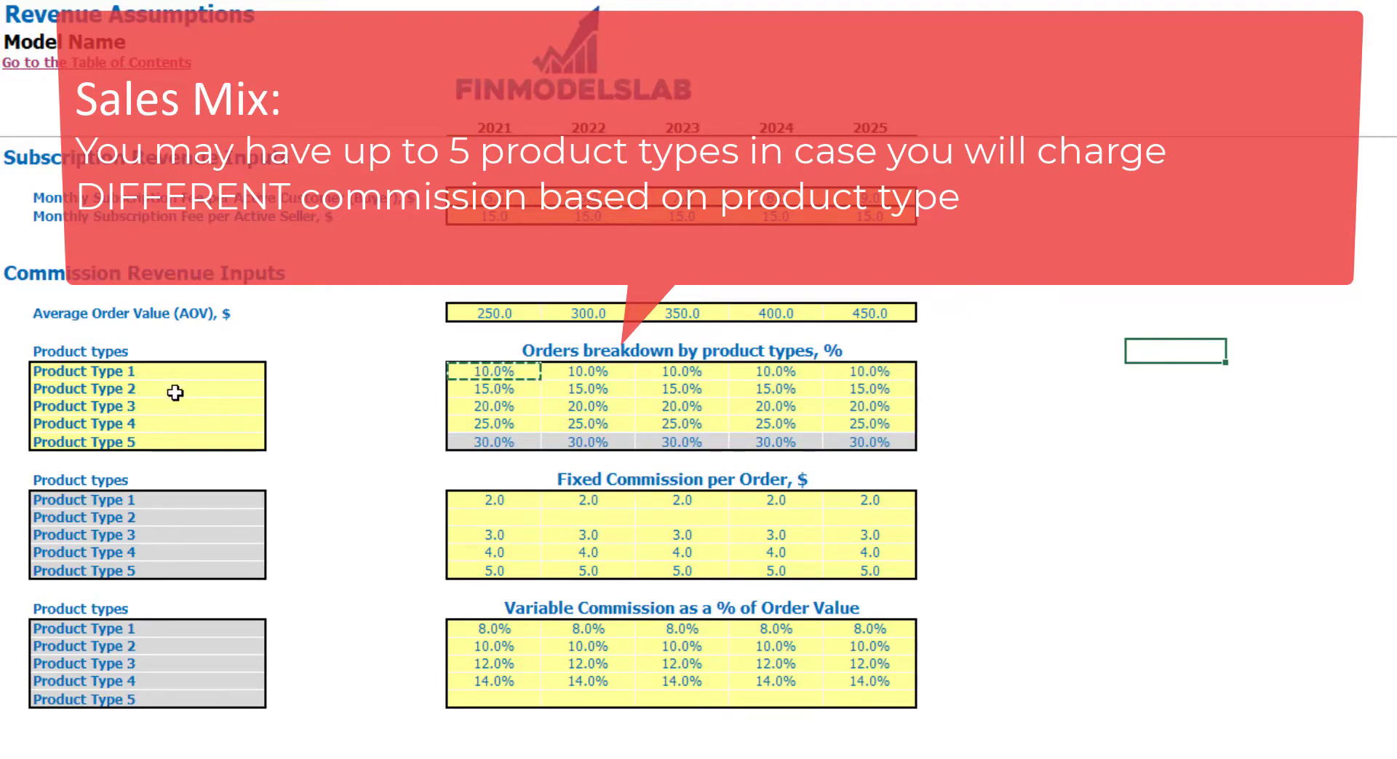
Step: Rename Product Type 1 as ABC and Product Type 2 as XYZ
click(126, 373)
text(ABC)
key(Return)
text(XYZ)
key(Return)
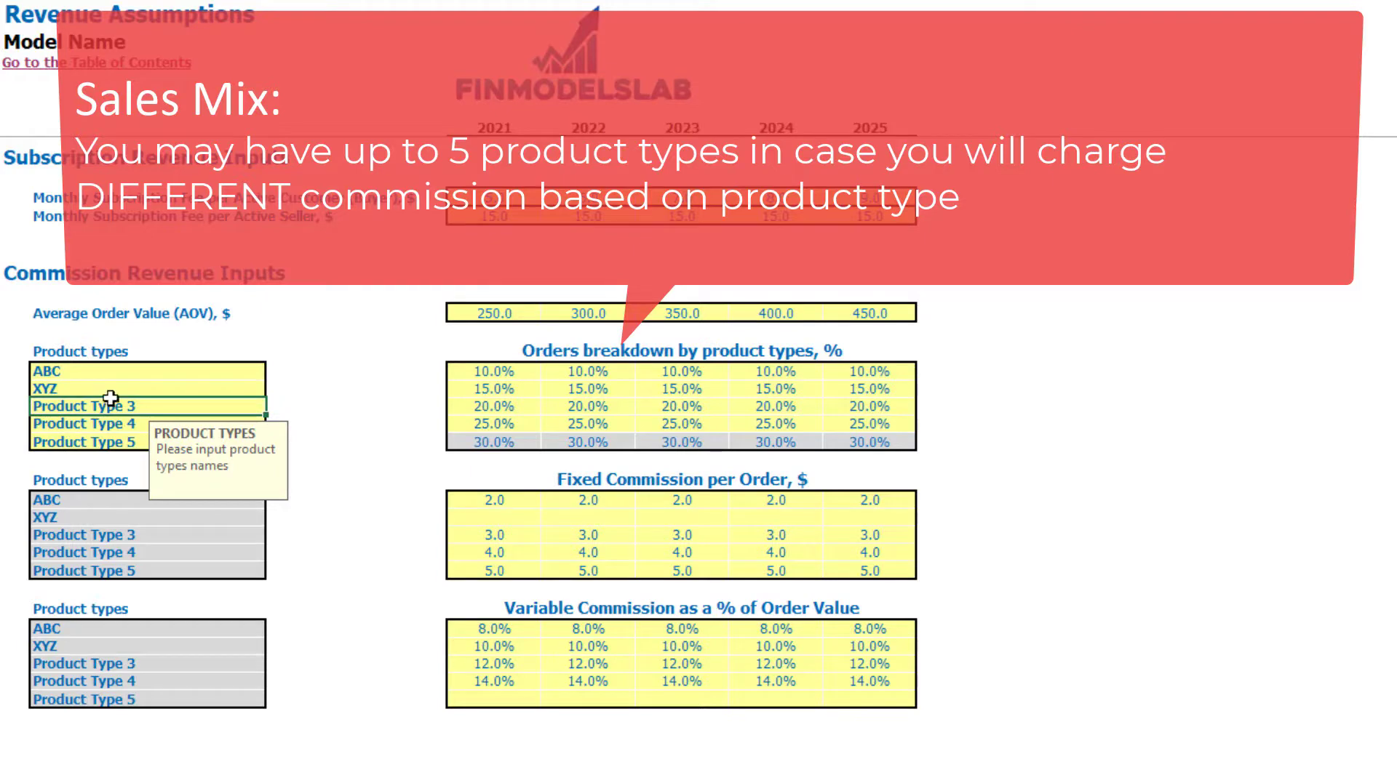
Step: Try a 2021 order share of 80% for ABC in the orders breakdown, and undo it
drag(516, 372, 847, 423)
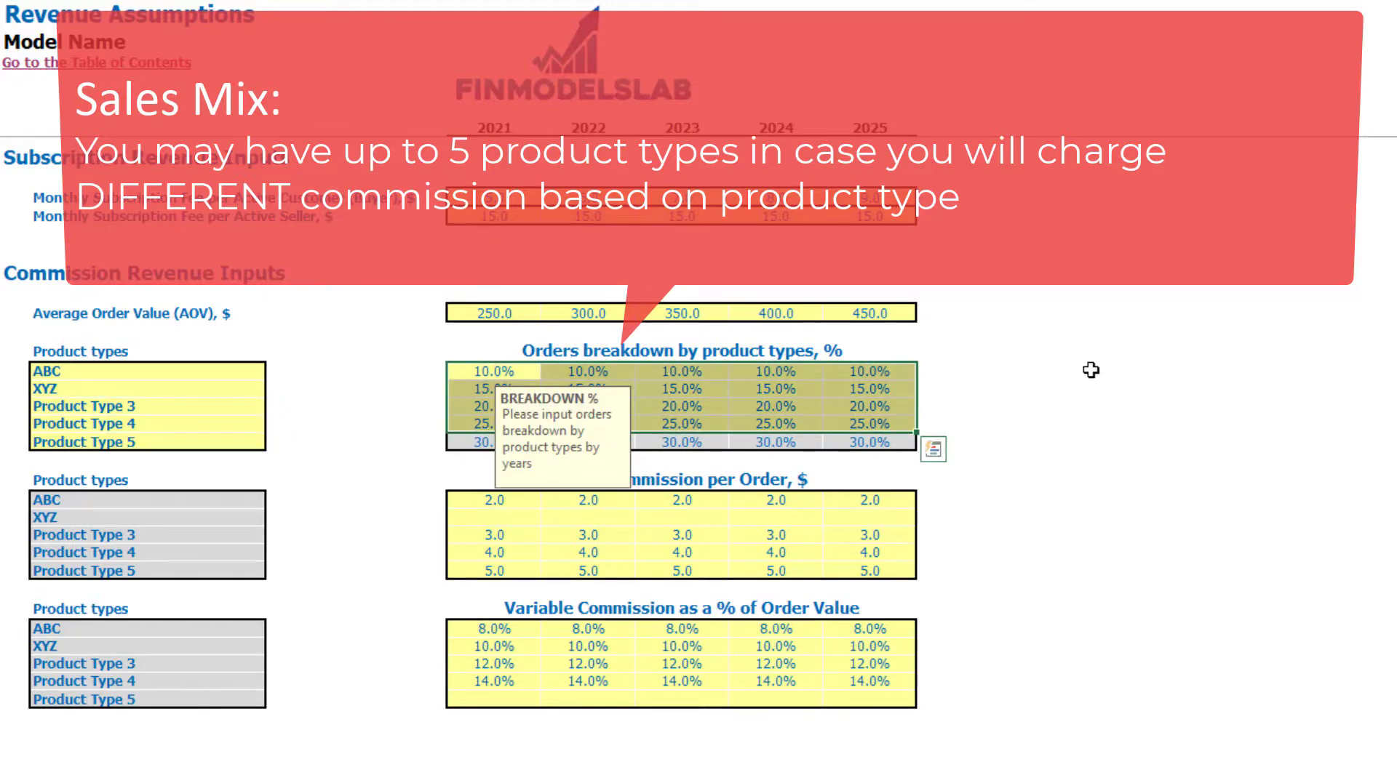
click(1090, 370)
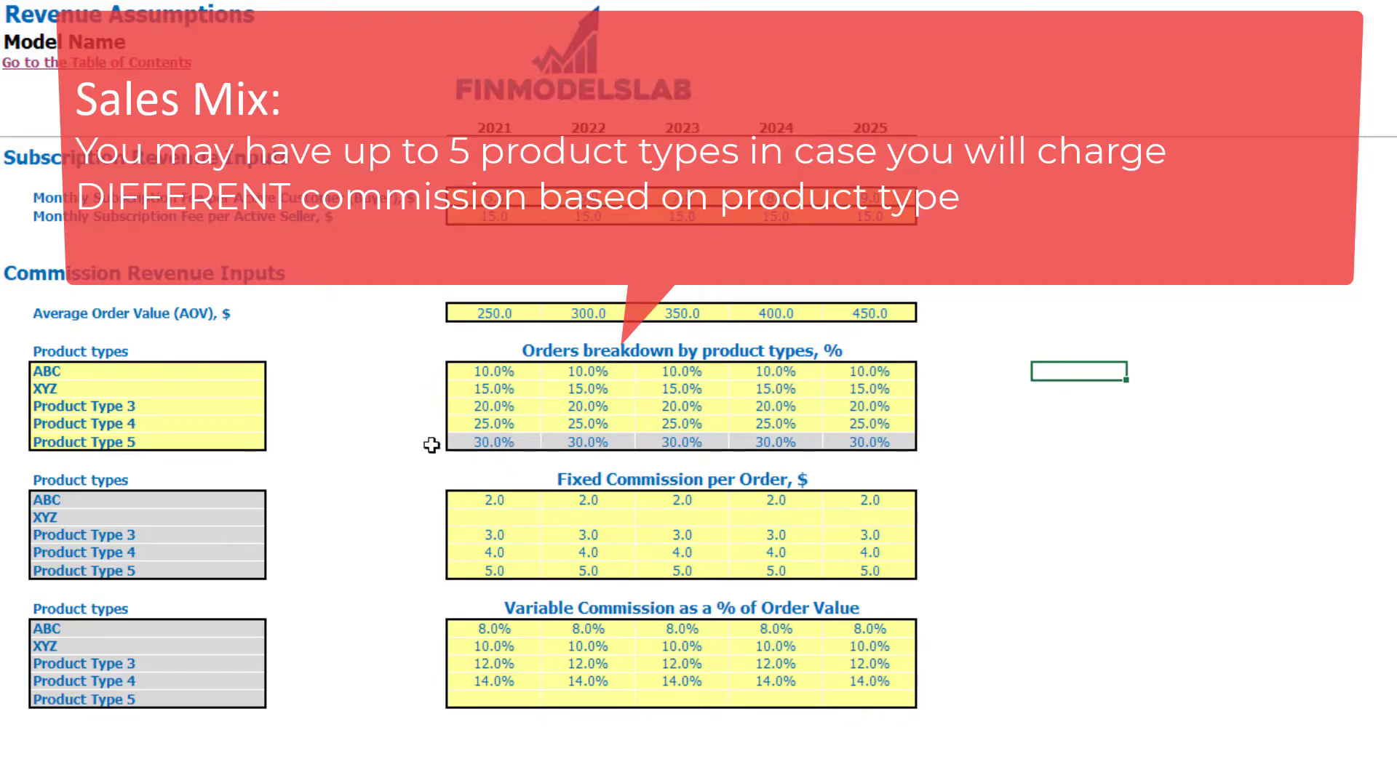
click(496, 445)
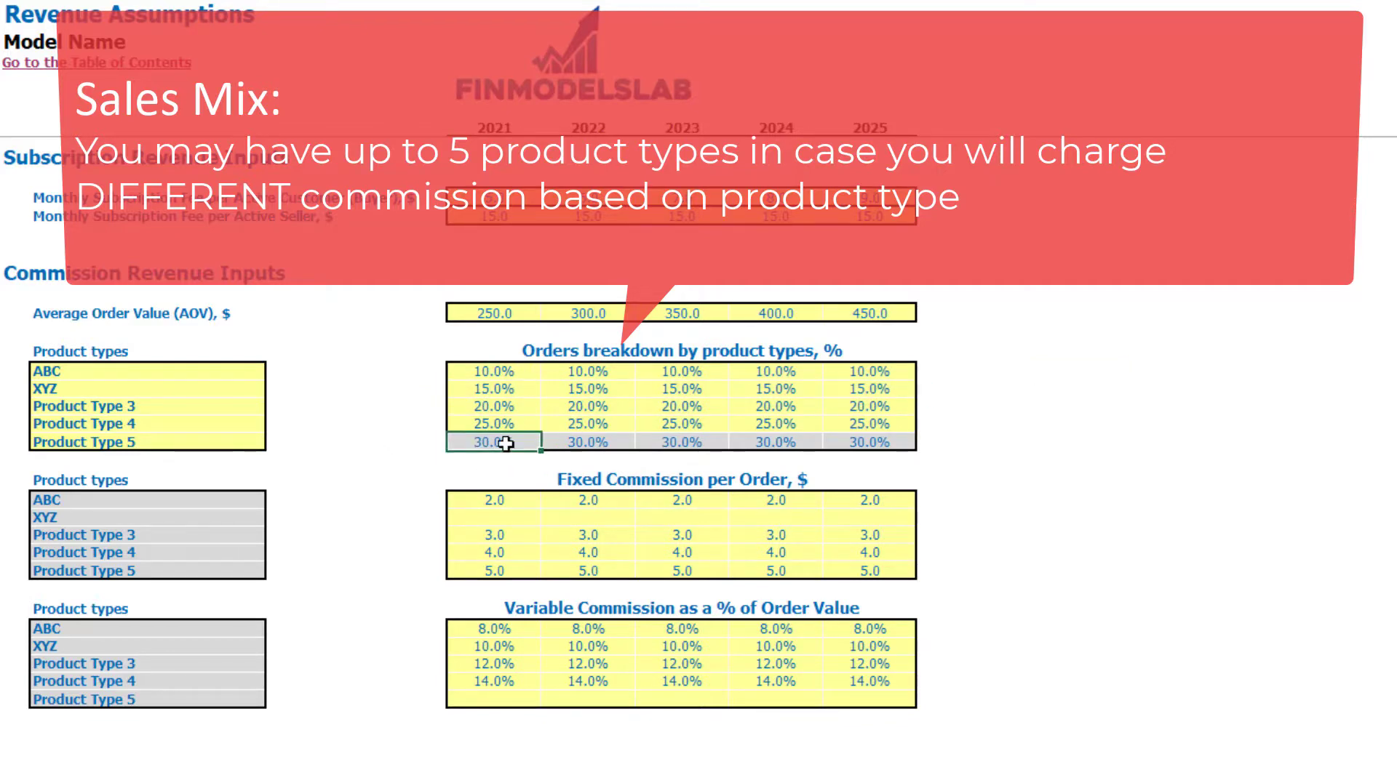
click(516, 374)
key(BackSpace)
key(BackSpace)
text(80)
key(Return)
click(1200, 364)
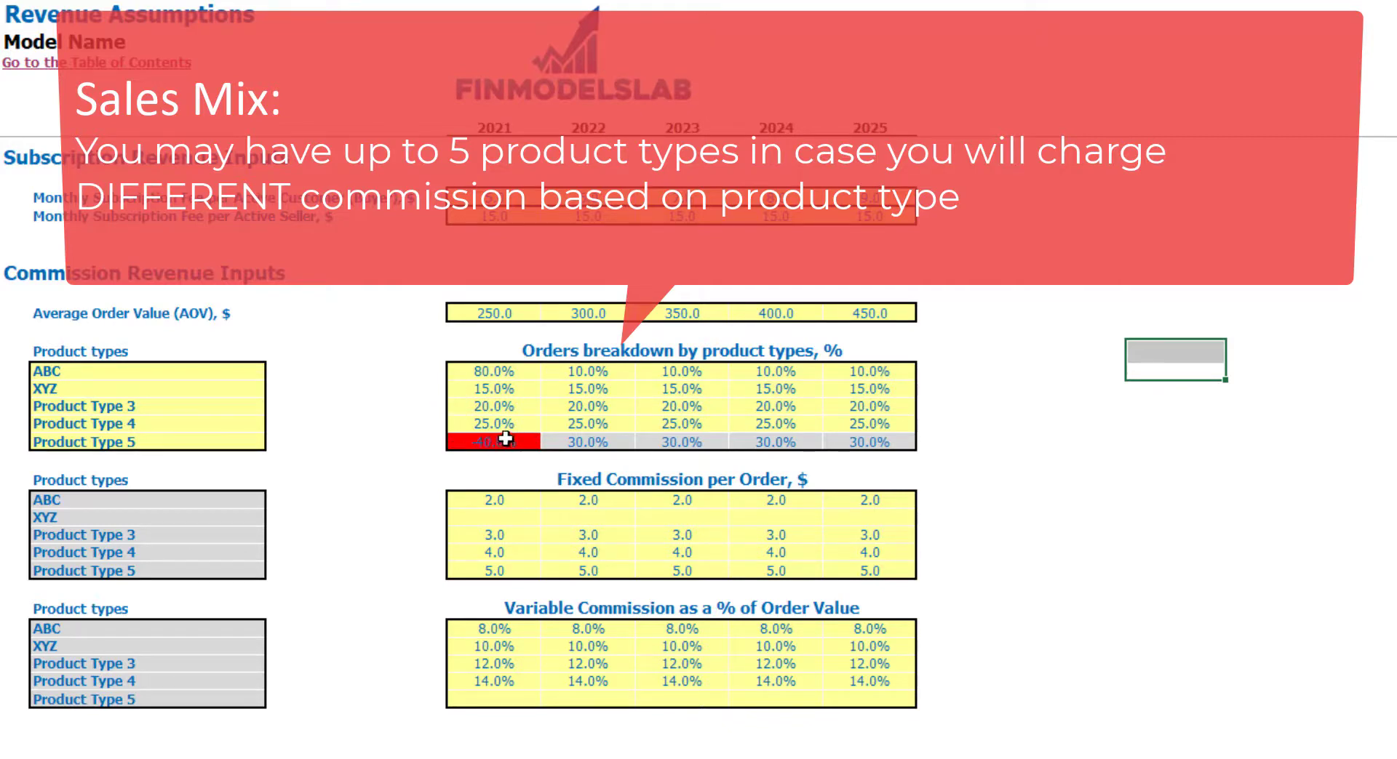
key(ctrl+z)
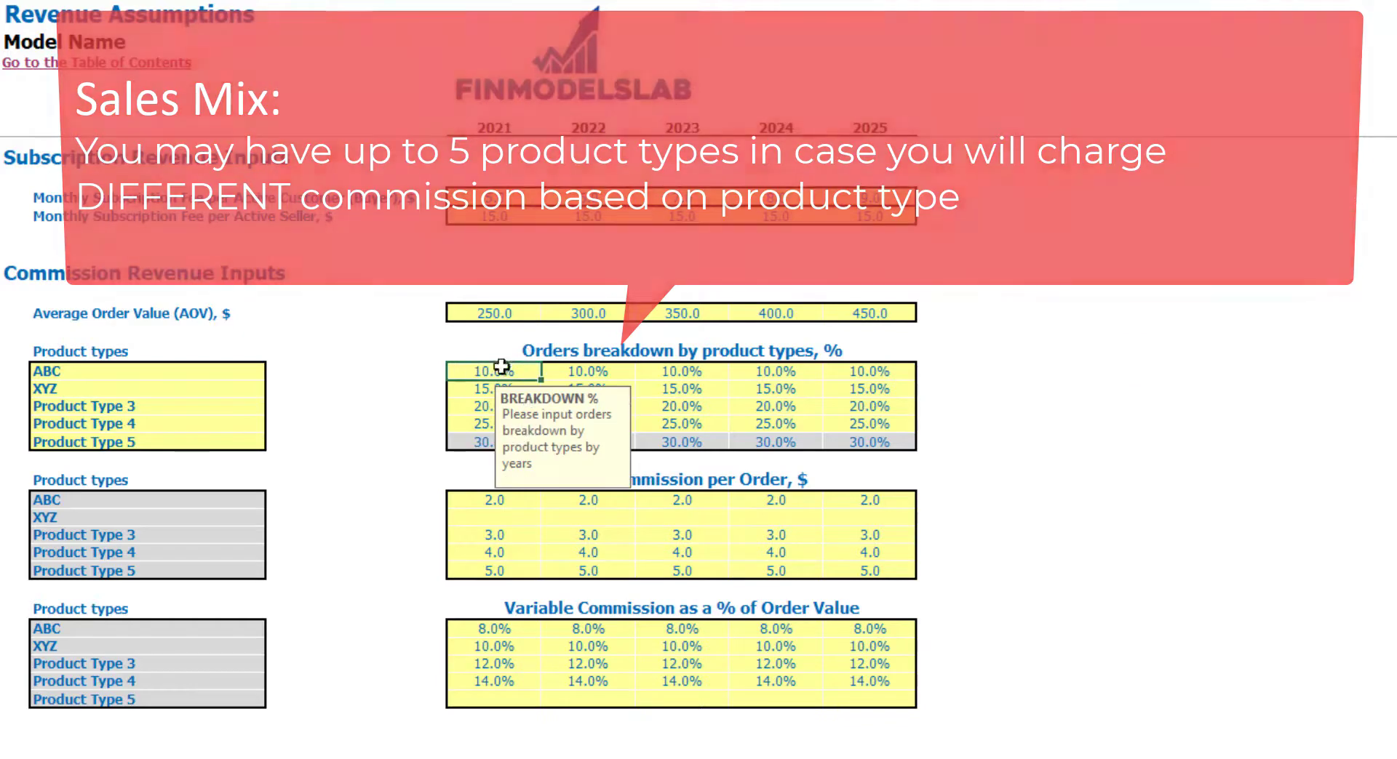
drag(514, 376, 486, 440)
click(1115, 317)
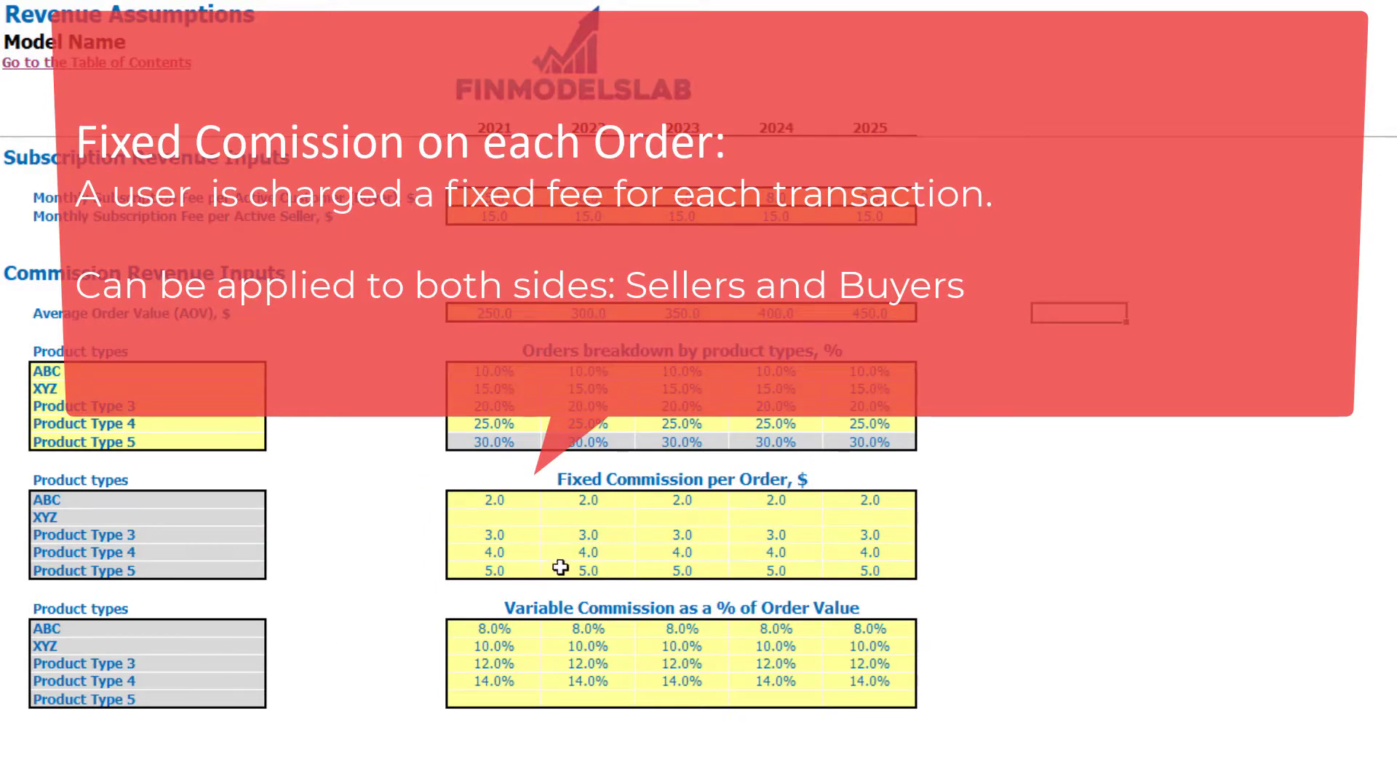
Step: Set ABC's 2021 fixed commission per order to 1 and copy it across 2022 to 2025
click(512, 501)
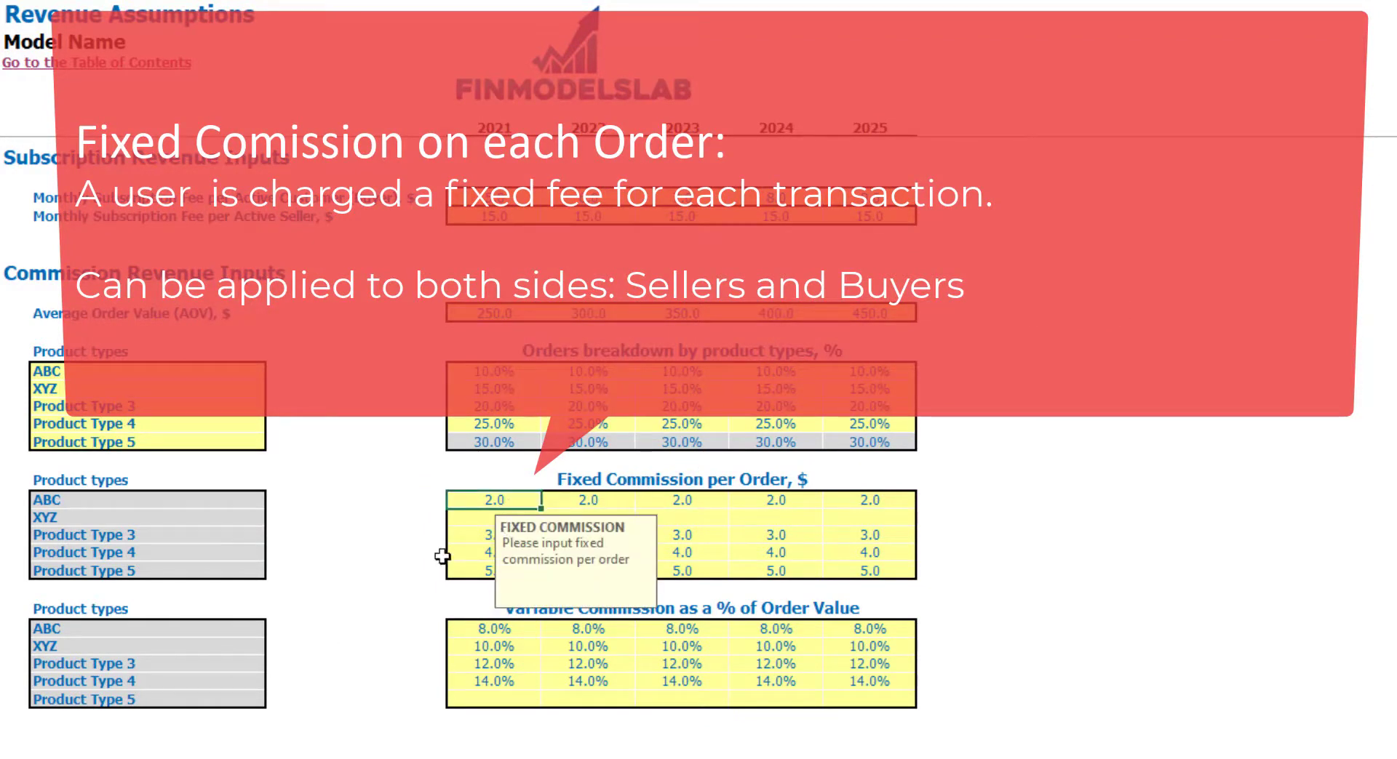
key(BackSpace)
text(1)
key(ctrl+Return)
key(ctrl+c)
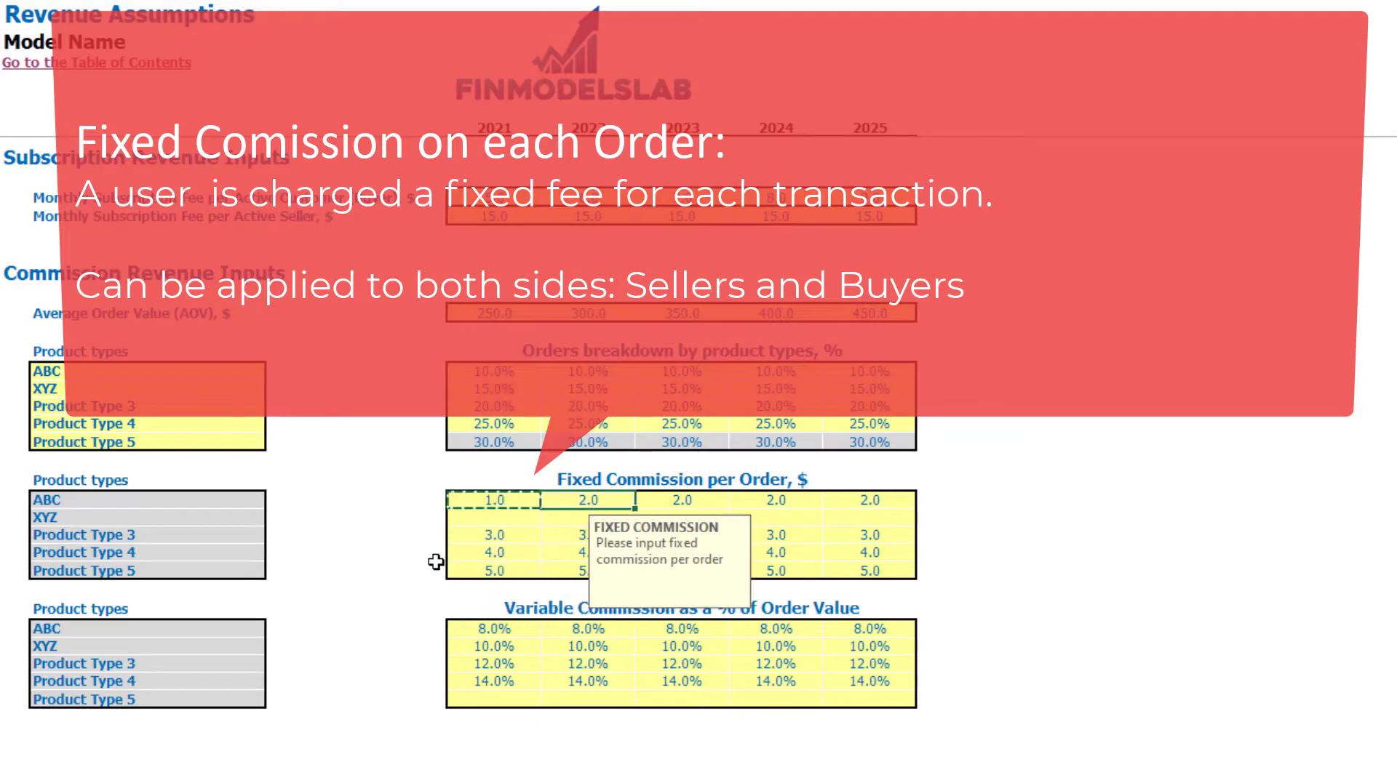
key(shift+Right)
key(shift+Right)
key(shift+Right)
key(shift+Right)
key(ctrl+v)
click(1241, 406)
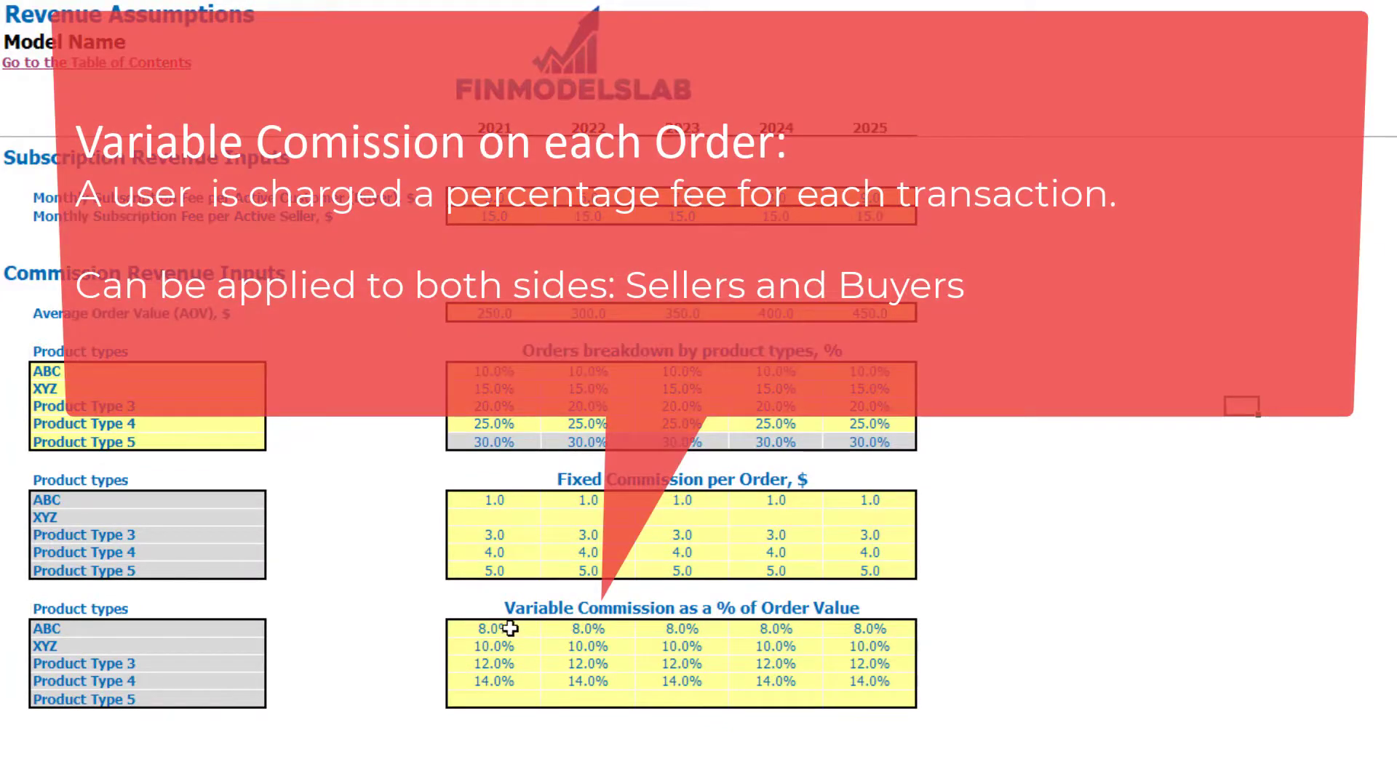
Step: Set ABC's 2021 variable commission to 10% of order value and copy it across 2022 to 2025
click(517, 631)
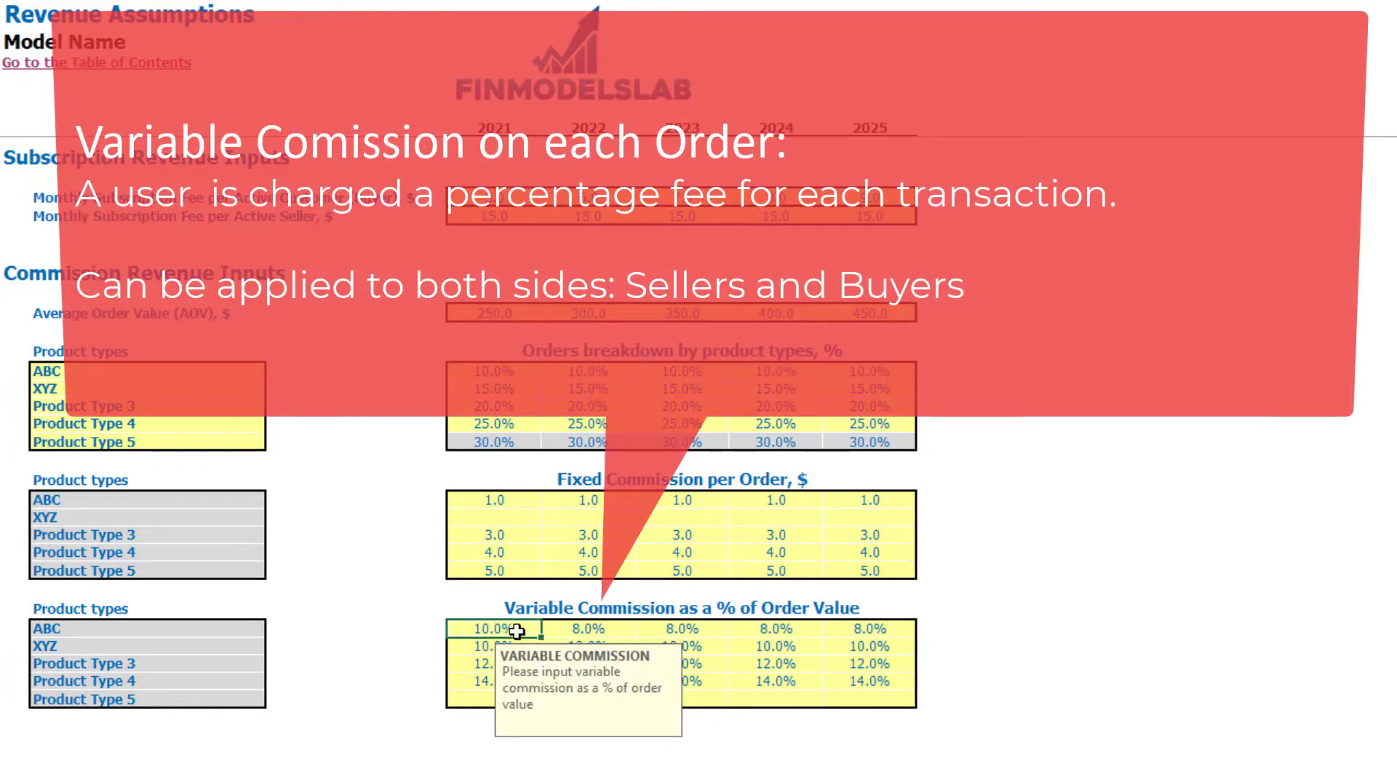
key(ctrl+c)
key(shift+Right)
key(shift+Right)
key(shift+Right)
key(shift+Right)
key(ctrl+v)
click(967, 578)
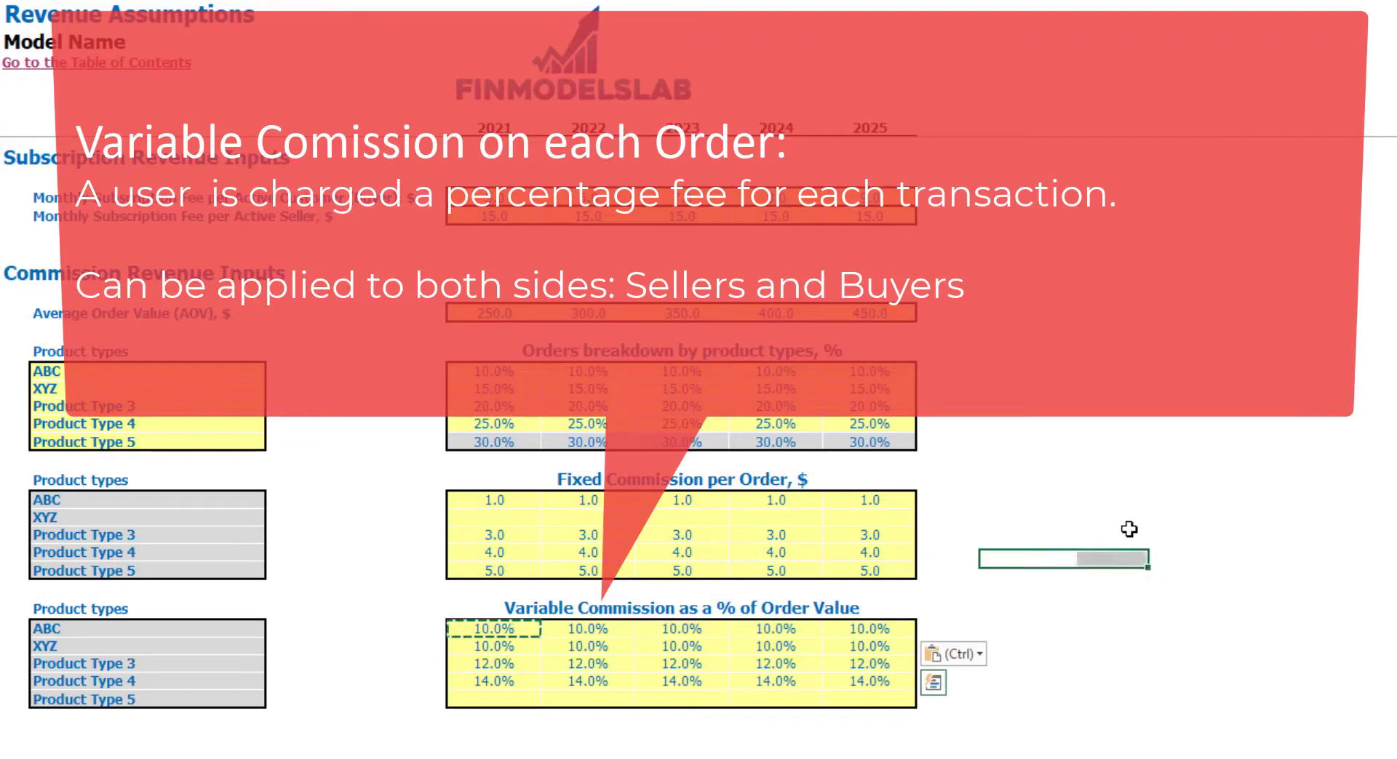
click(1128, 529)
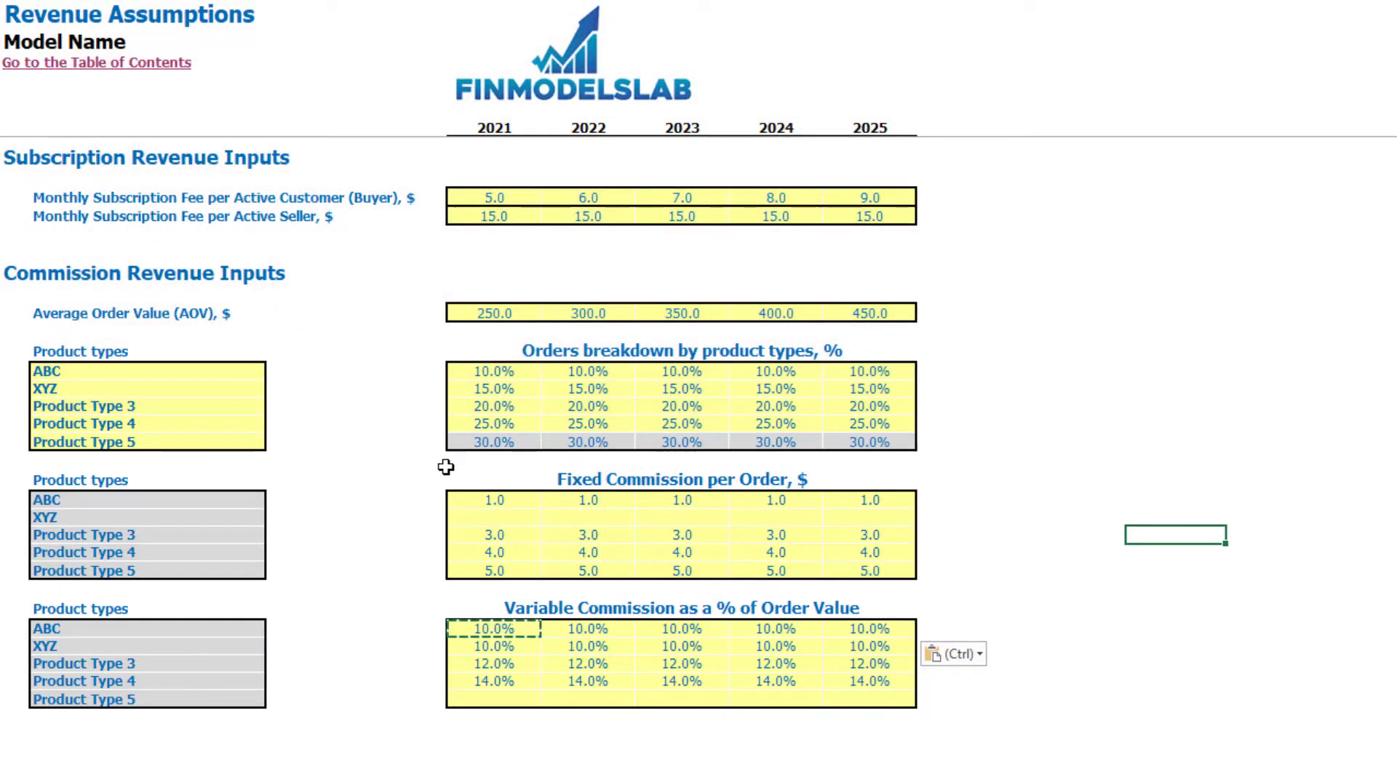
Step: Set ABC's fixed commission per order to 0.5 for 2021 to 2025
click(483, 502)
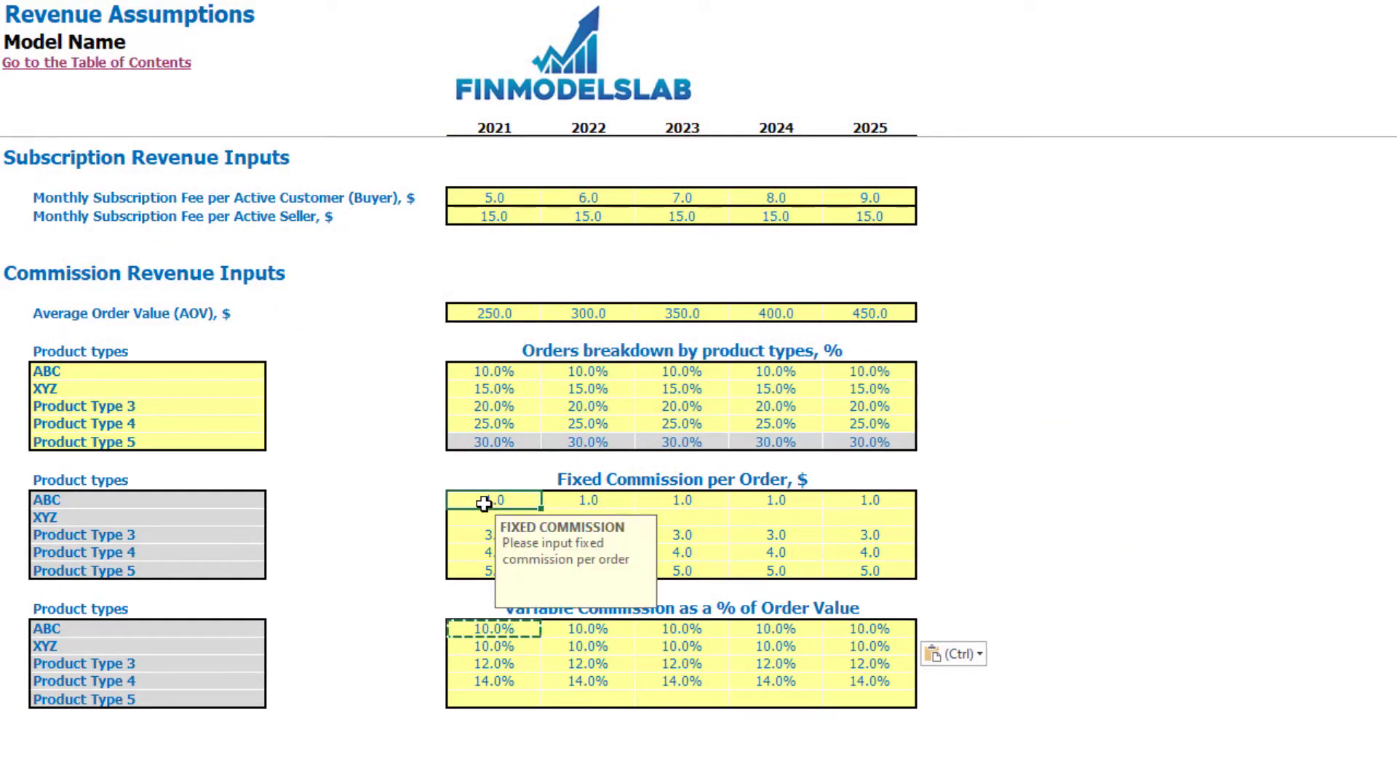
drag(541, 508, 873, 508)
click(96, 500)
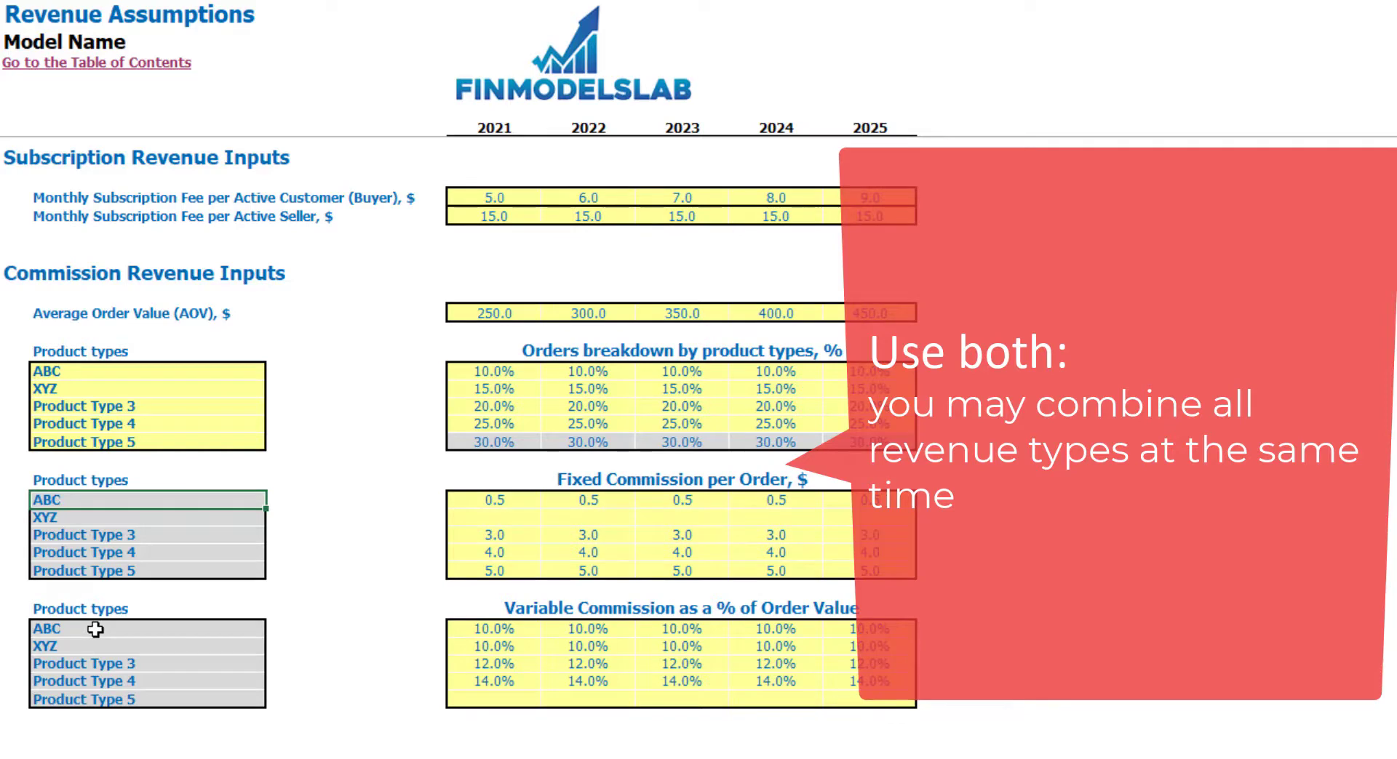
Step: Set ABC's 2021 variable commission to 1% of order value and copy it across 2022 to 2025
click(522, 632)
text(1)
key(ctrl+Return)
key(ctrl+c)
drag(588, 629, 869, 629)
key(ctrl+v)
click(1155, 468)
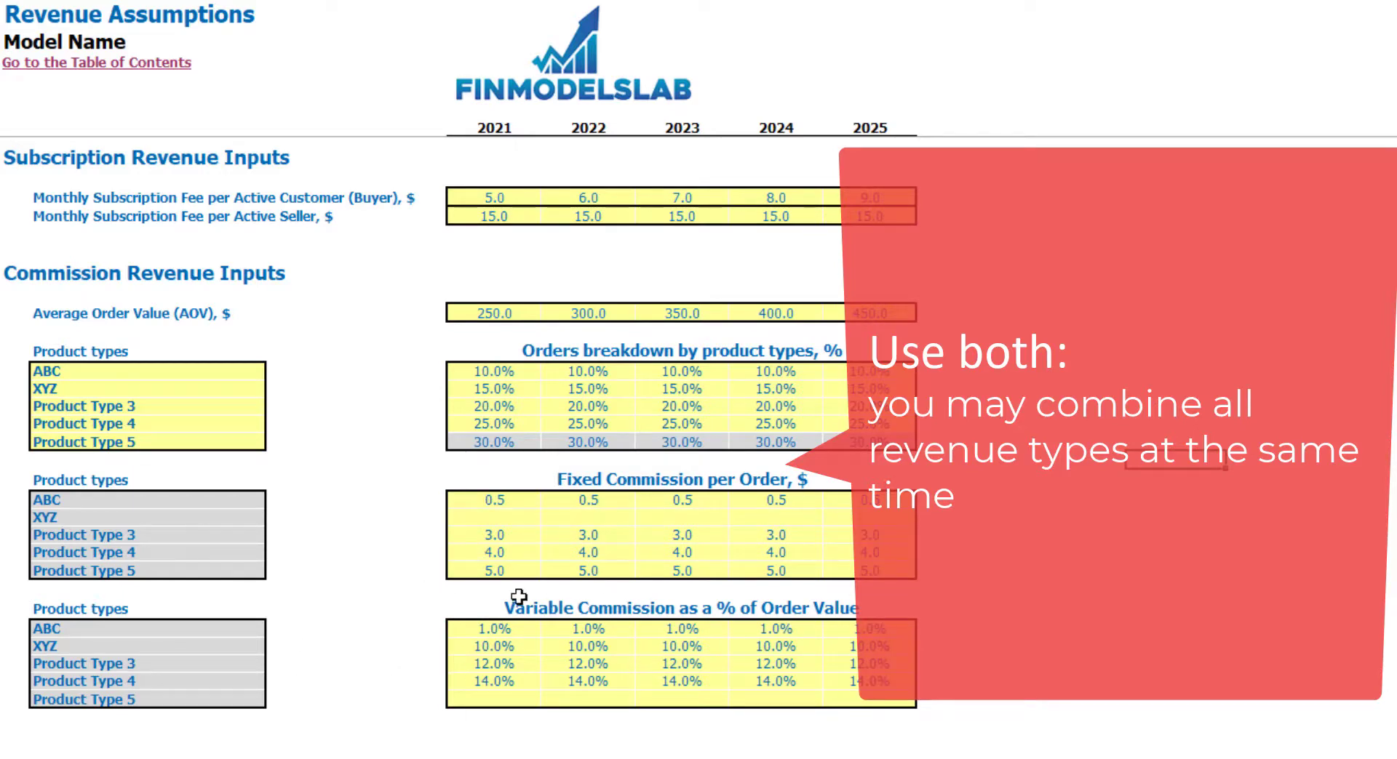
Step: Clear ABC's variable commission for 2021 to 2025, and undo the deletion
drag(488, 628, 910, 626)
key(Delete)
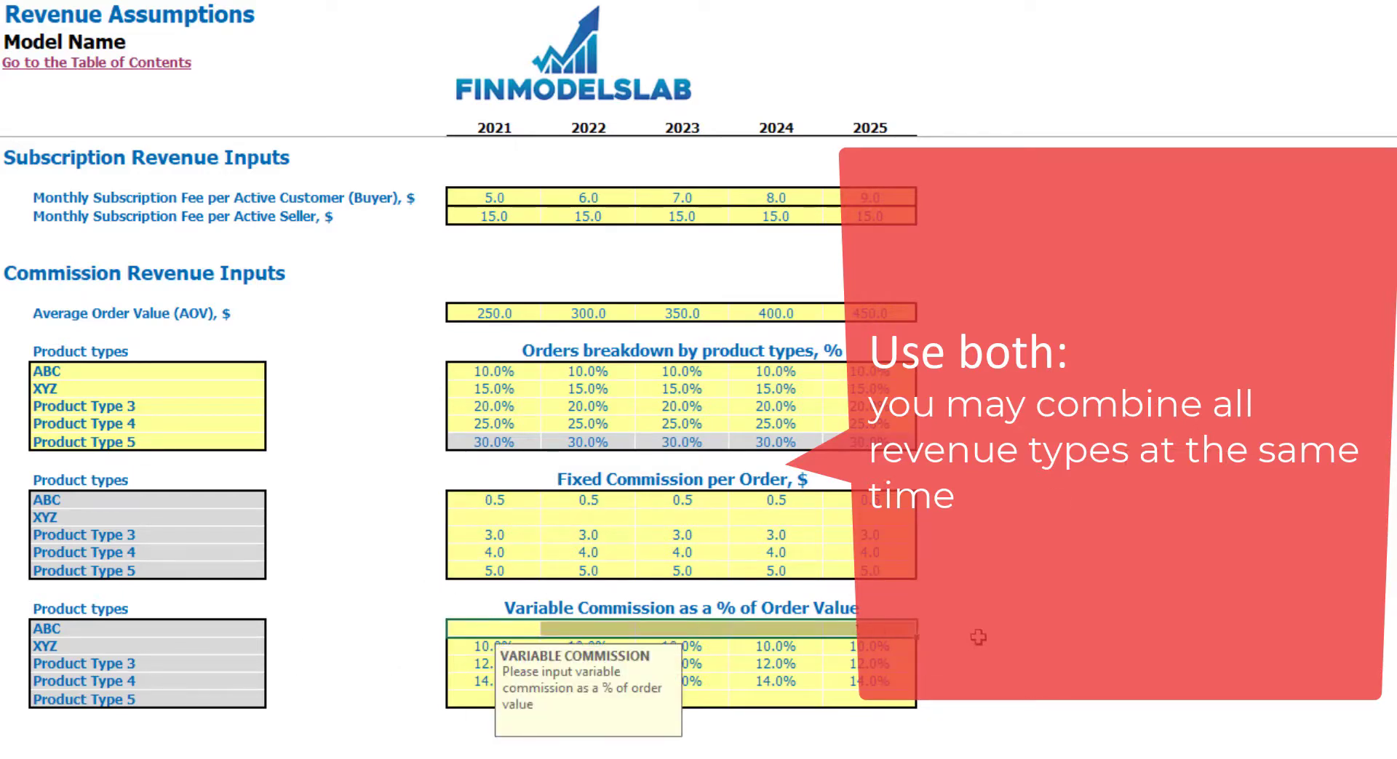
key(ctrl+z)
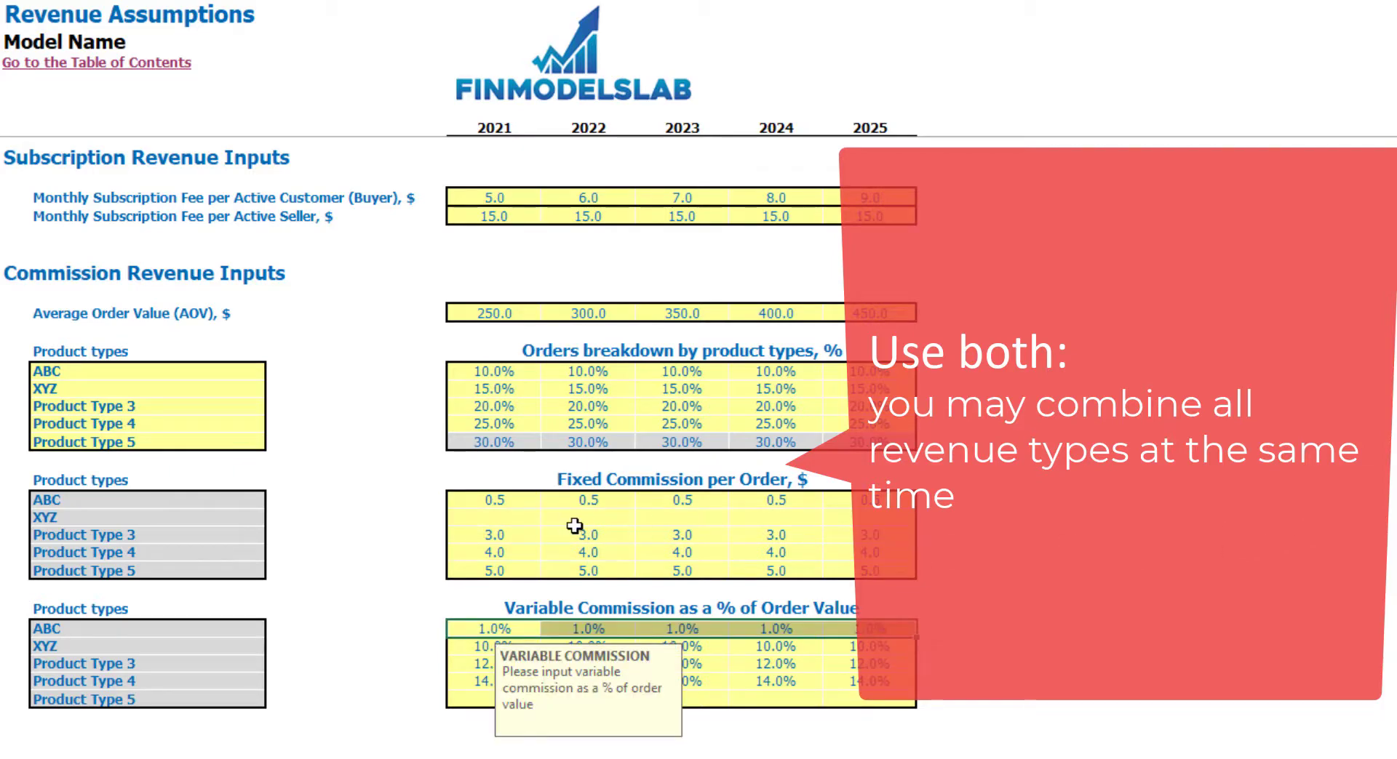
Step: Clear ABC's fixed commission per order for 2021 to 2025
drag(490, 503, 910, 501)
key(Delete)
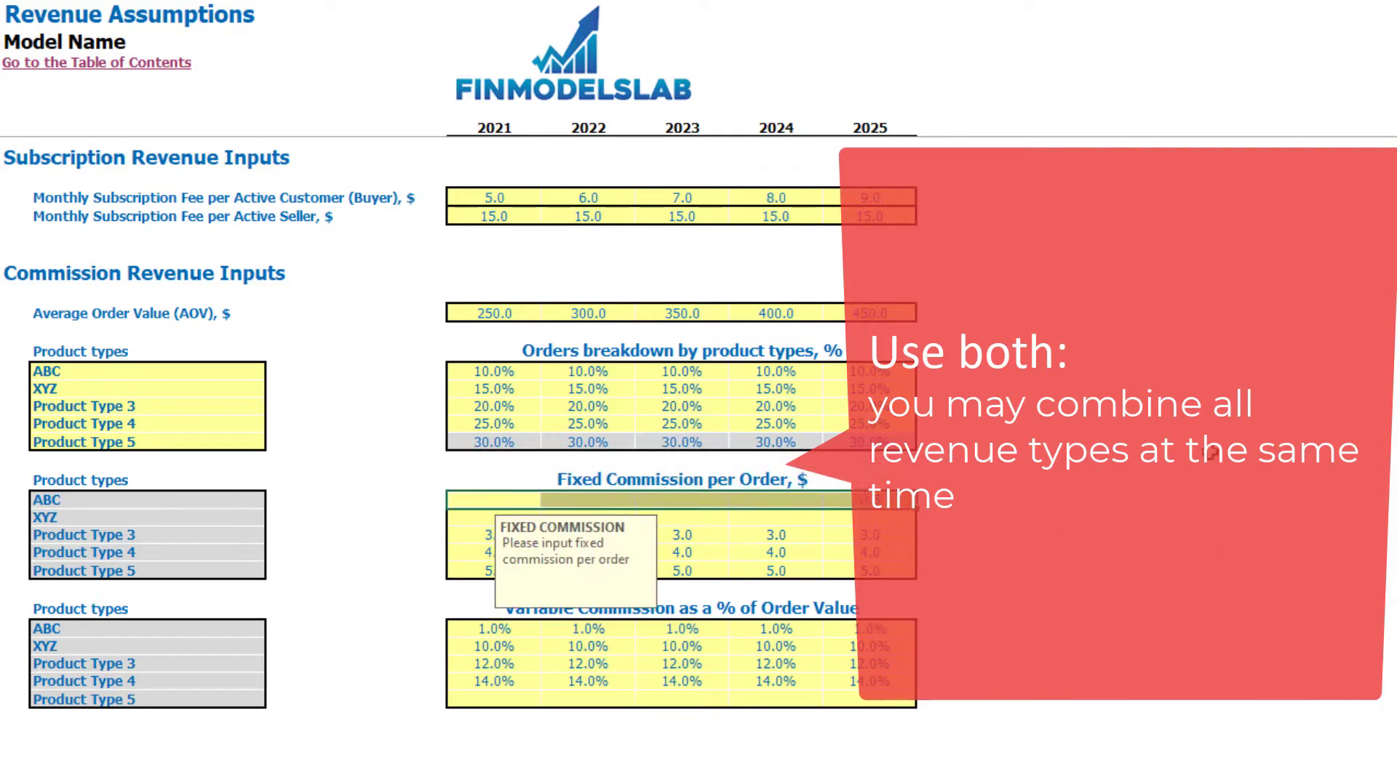
click(1175, 460)
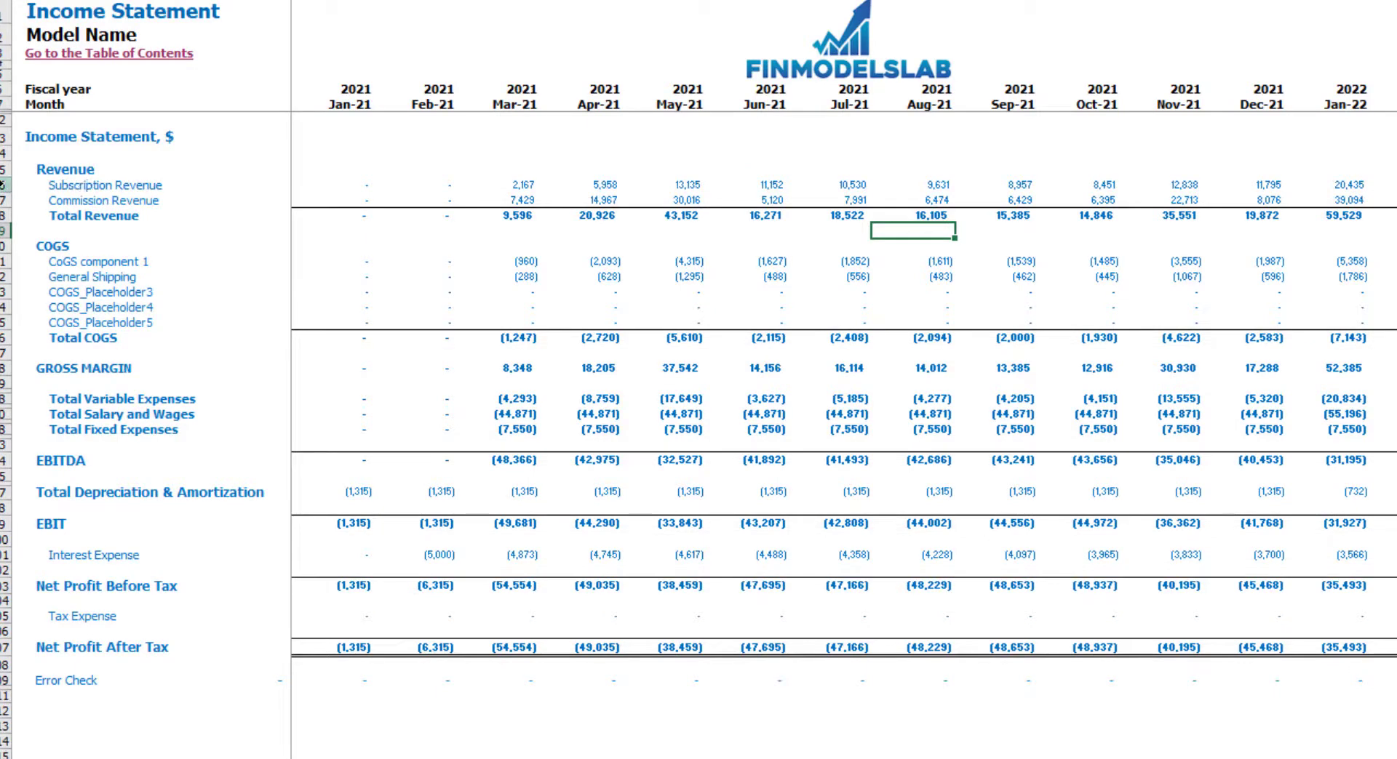
Step: Review the Income Statement's subscription and commission revenue rows and the dashboard's annual marketing expenses for 2021 to 2025
drag(6, 185, 6, 200)
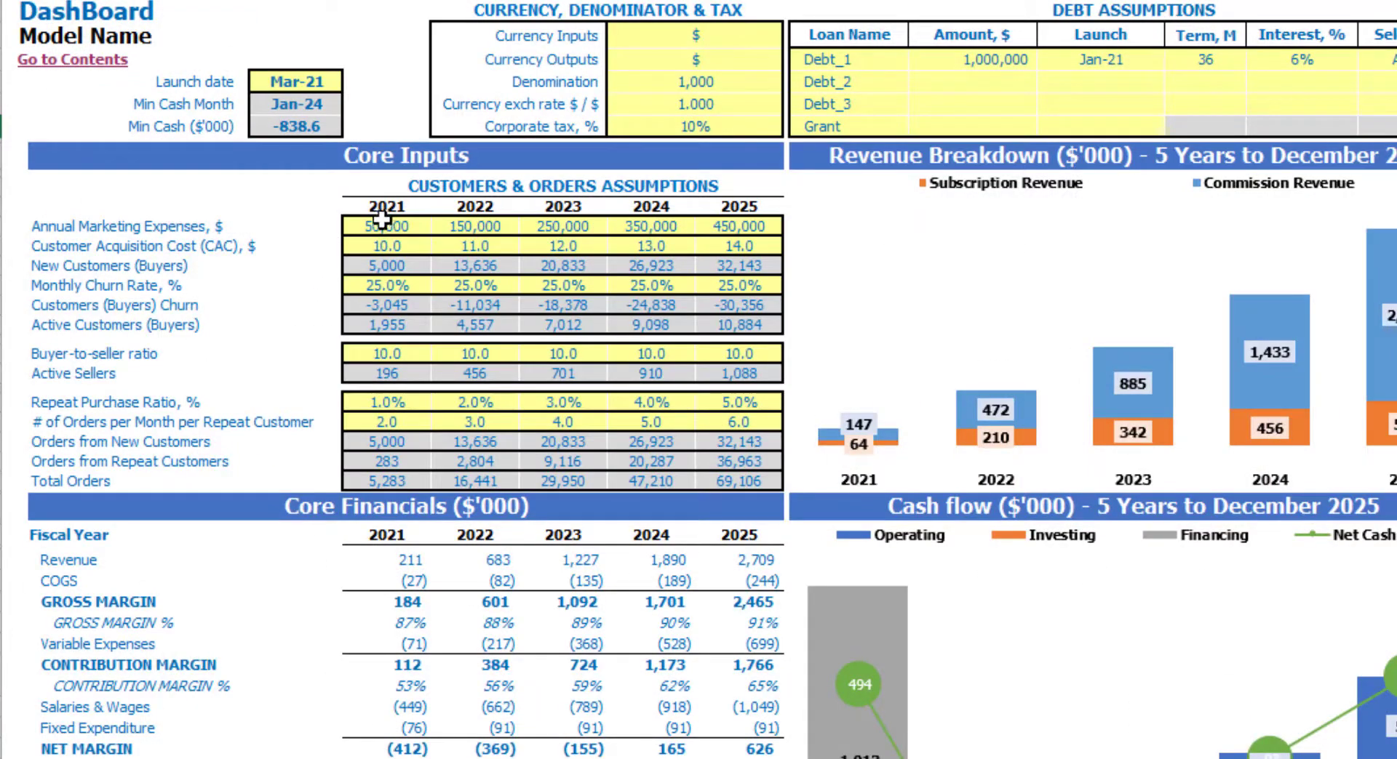
drag(386, 226, 757, 232)
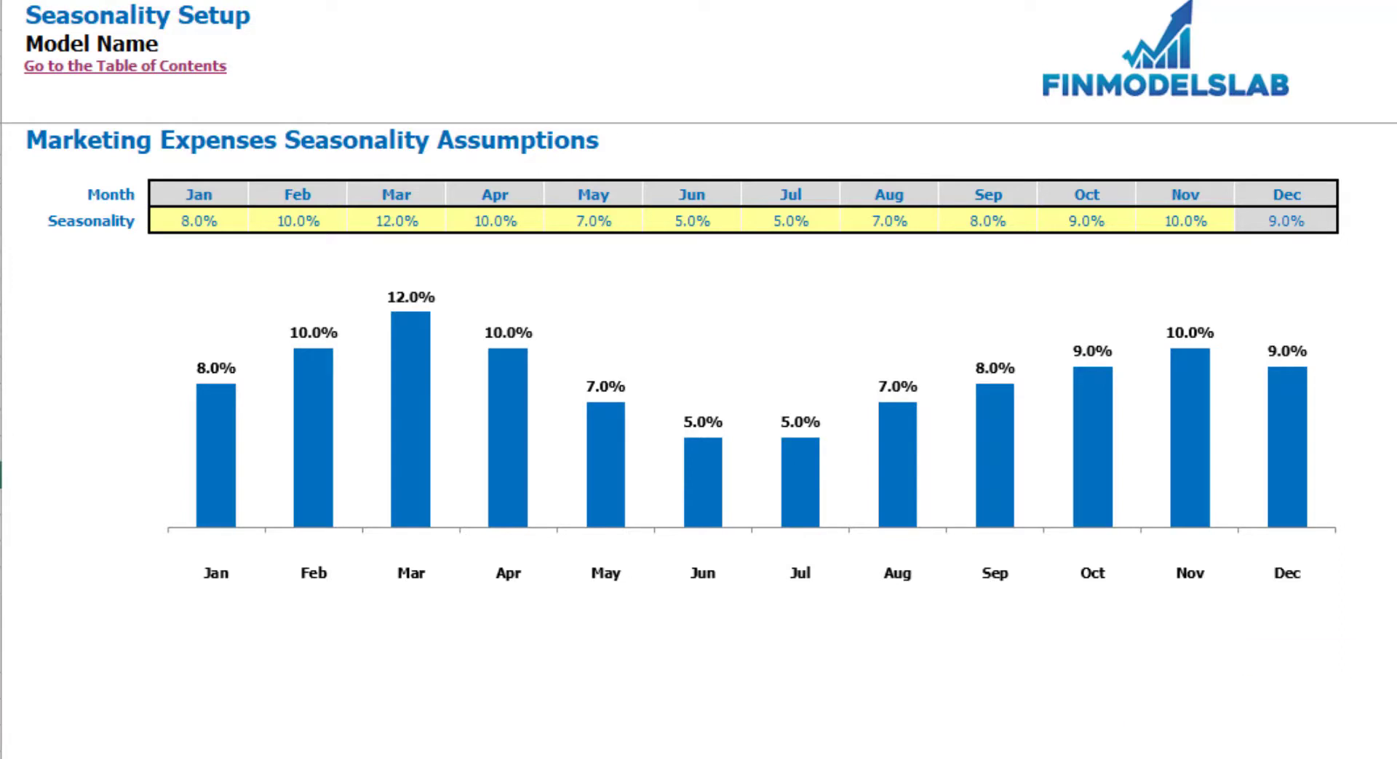
Step: Set the January marketing seasonality to the formula =1/12 in the Seasonality Setup sheet
click(230, 212)
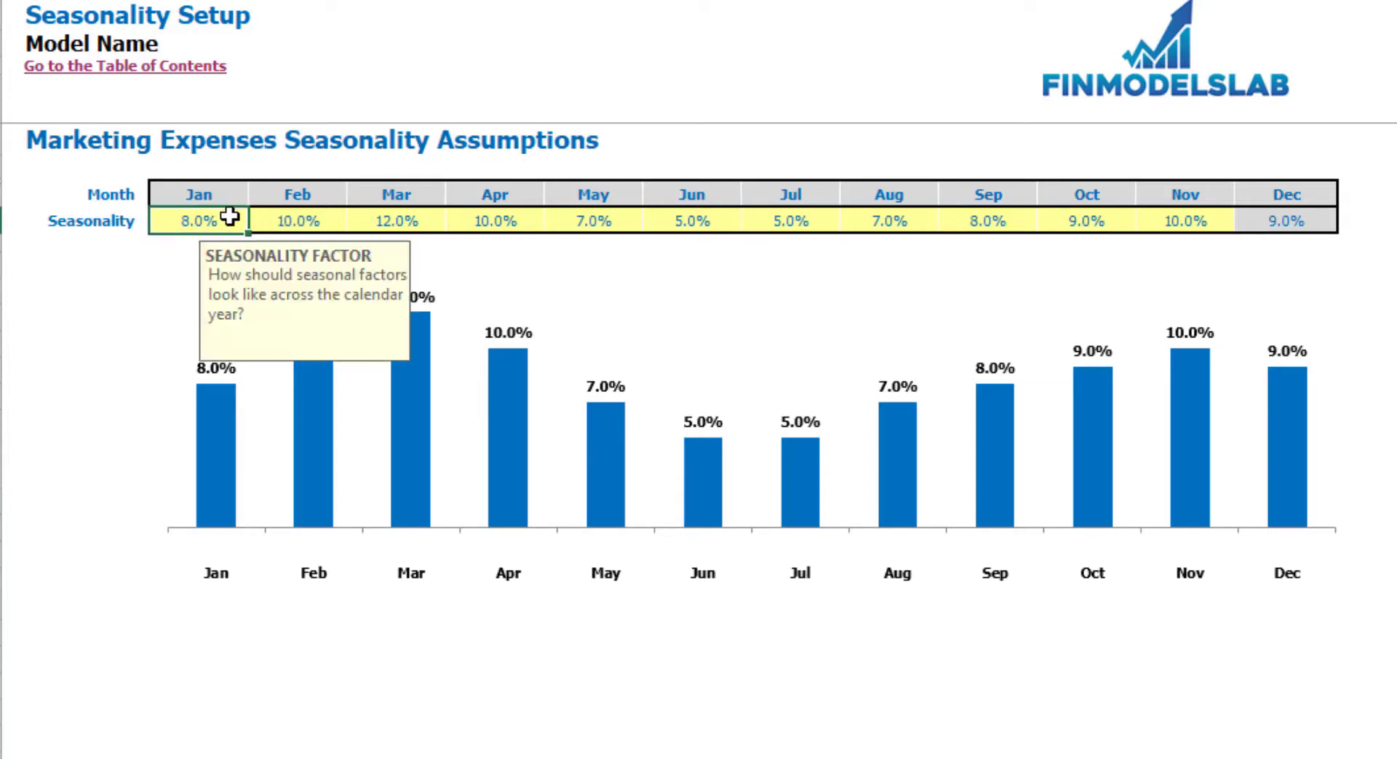
text(=1/12)
key(ctrl+Return)
Step: Copy the January seasonality formula across February to November
key(ctrl+c)
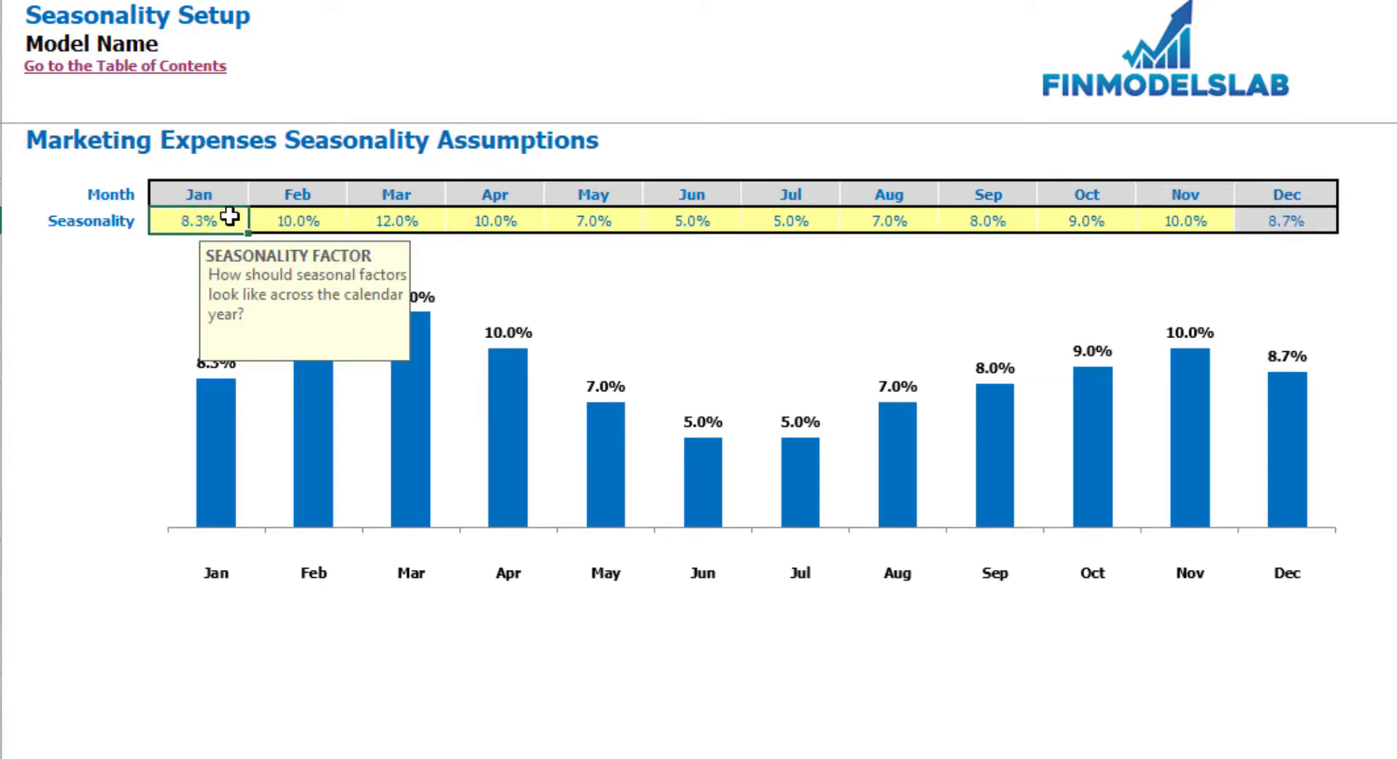
key(Right)
key(shift+Right)
key(shift+Right)
key(shift+Right)
key(shift+Right)
key(shift+Right)
key(shift+Right)
key(shift+Right)
key(shift+Right)
key(shift+Right)
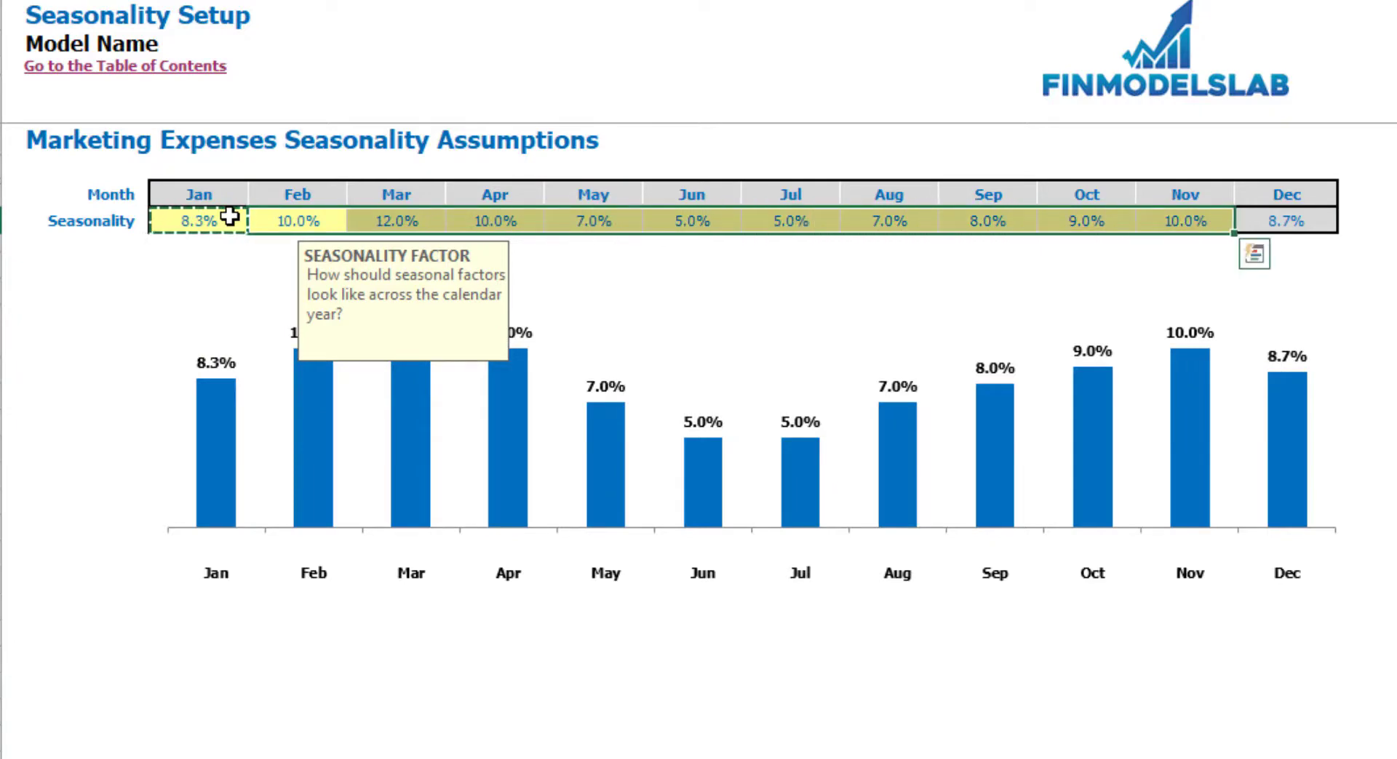
key(ctrl+v)
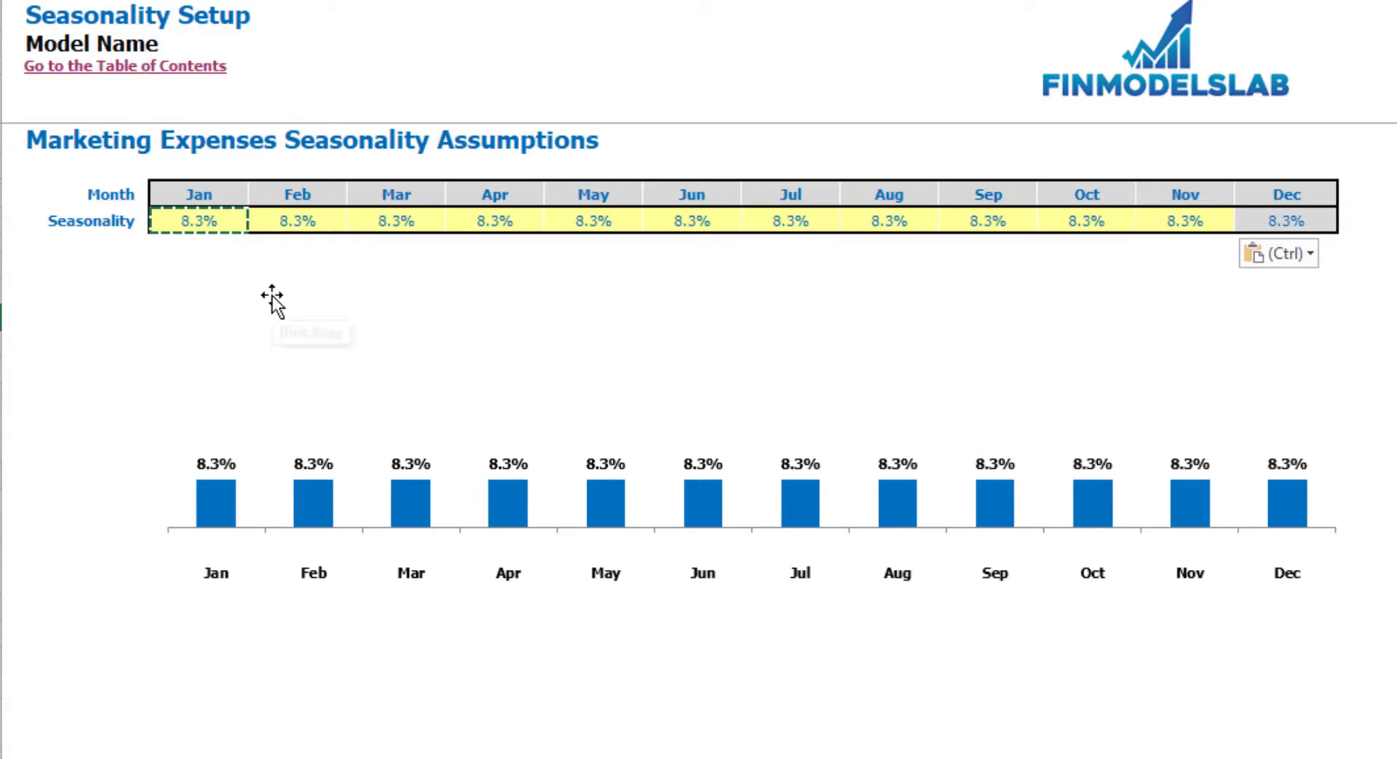
Step: Set the marketing seasonality to 10% for January, 15% for February, 5% for March, 10% for April and 20% for May
click(224, 219)
text(10)
key(Tab)
text(15)
key(Tab)
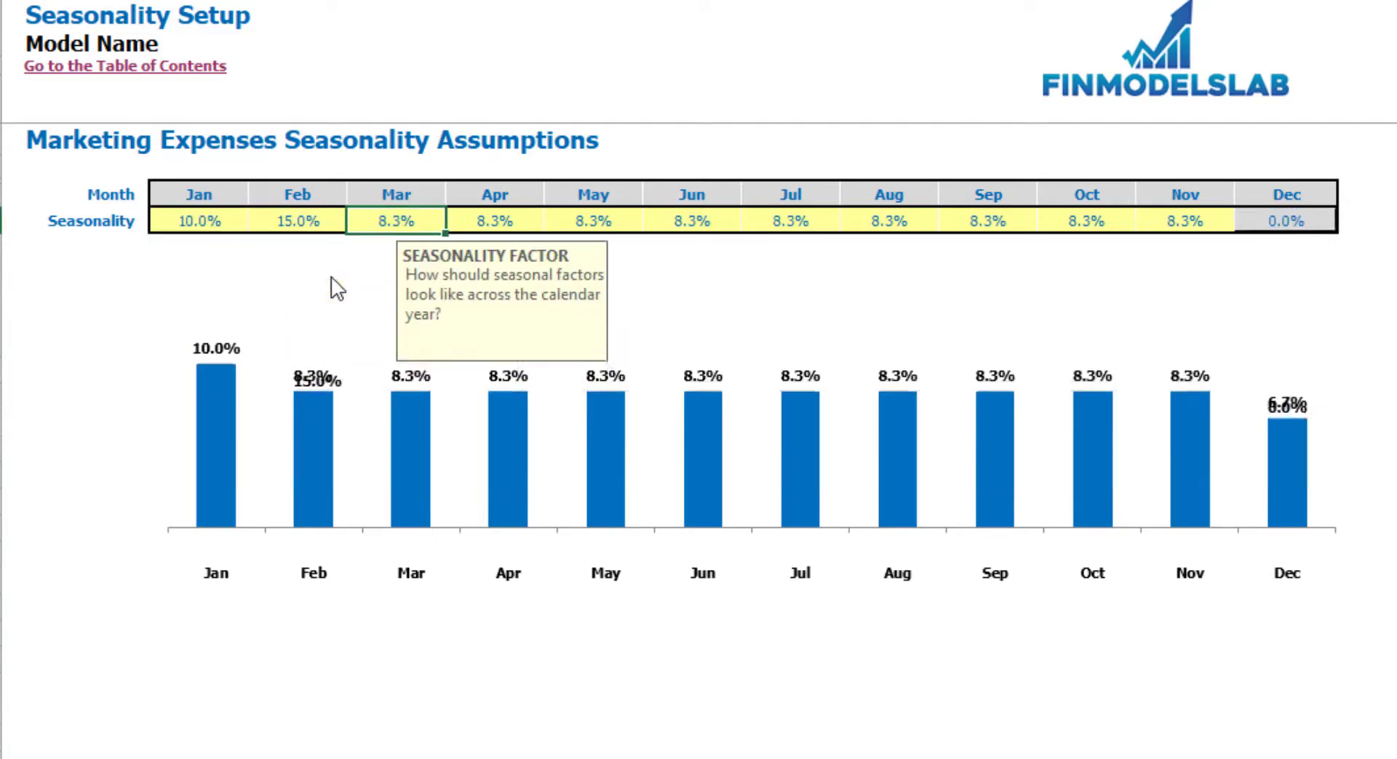
text(5)
key(Tab)
text(10)
key(Tab)
text(20)
key(Tab)
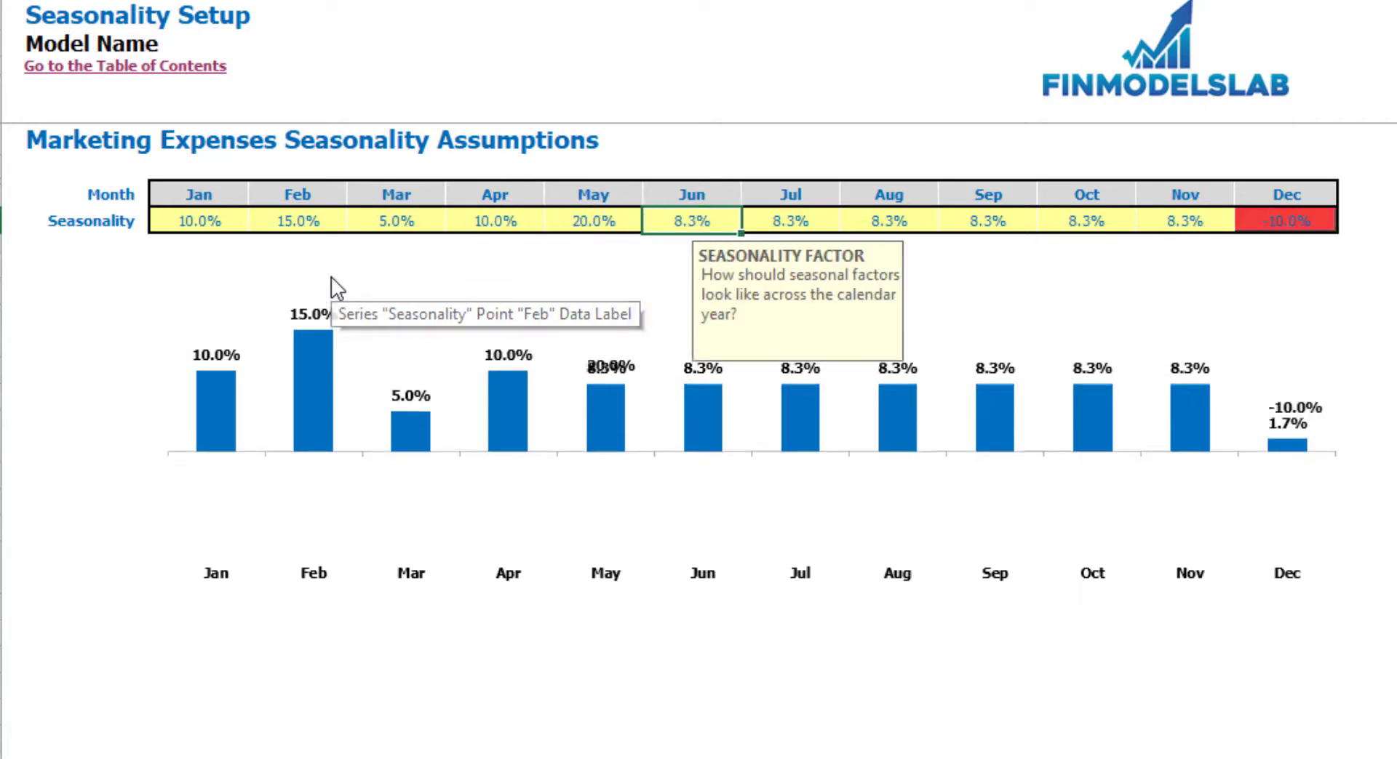
Step: Set the seasonality to 3% for June, 5% for July, 4% for August to October and 2% for November
text(3)
key(Tab)
text(5)
key(Tab)
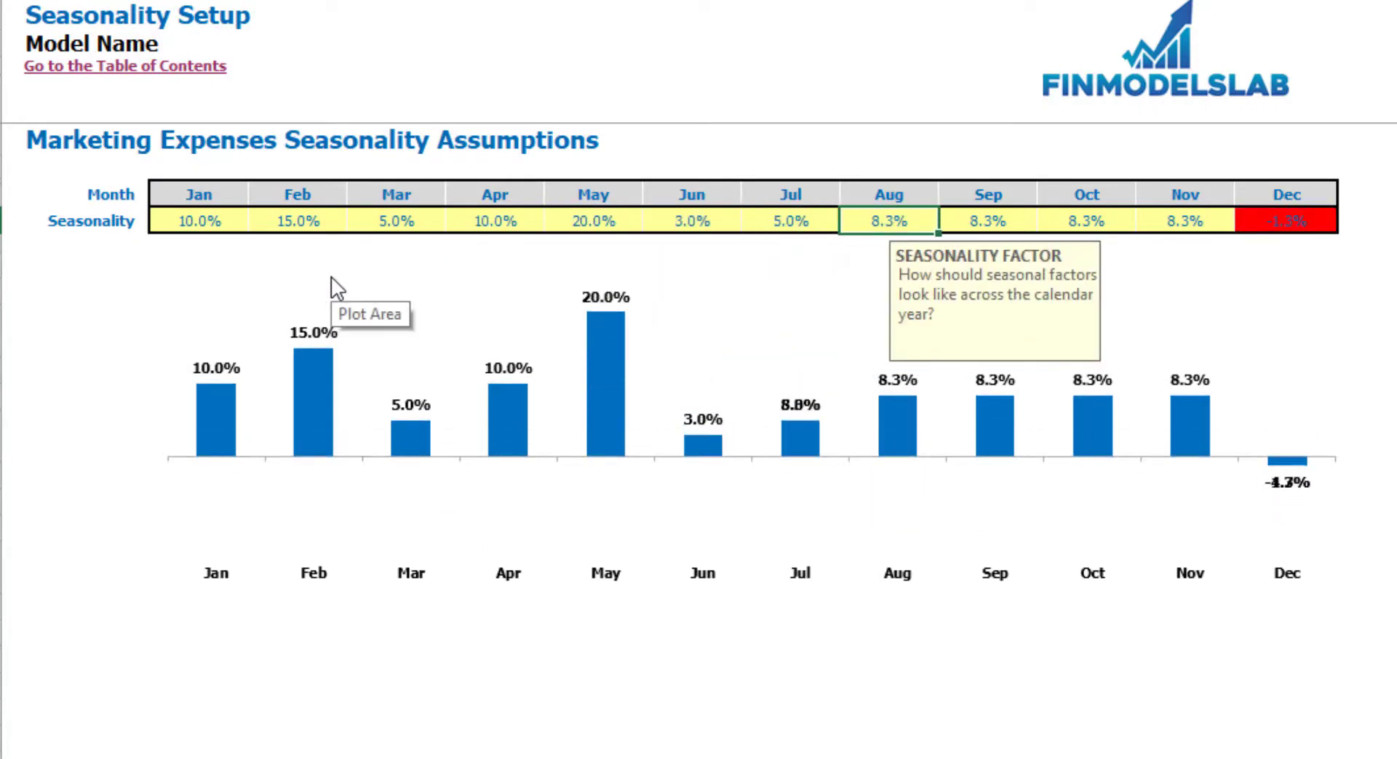
text(4)
key(Tab)
text(4)
key(Tab)
text(4)
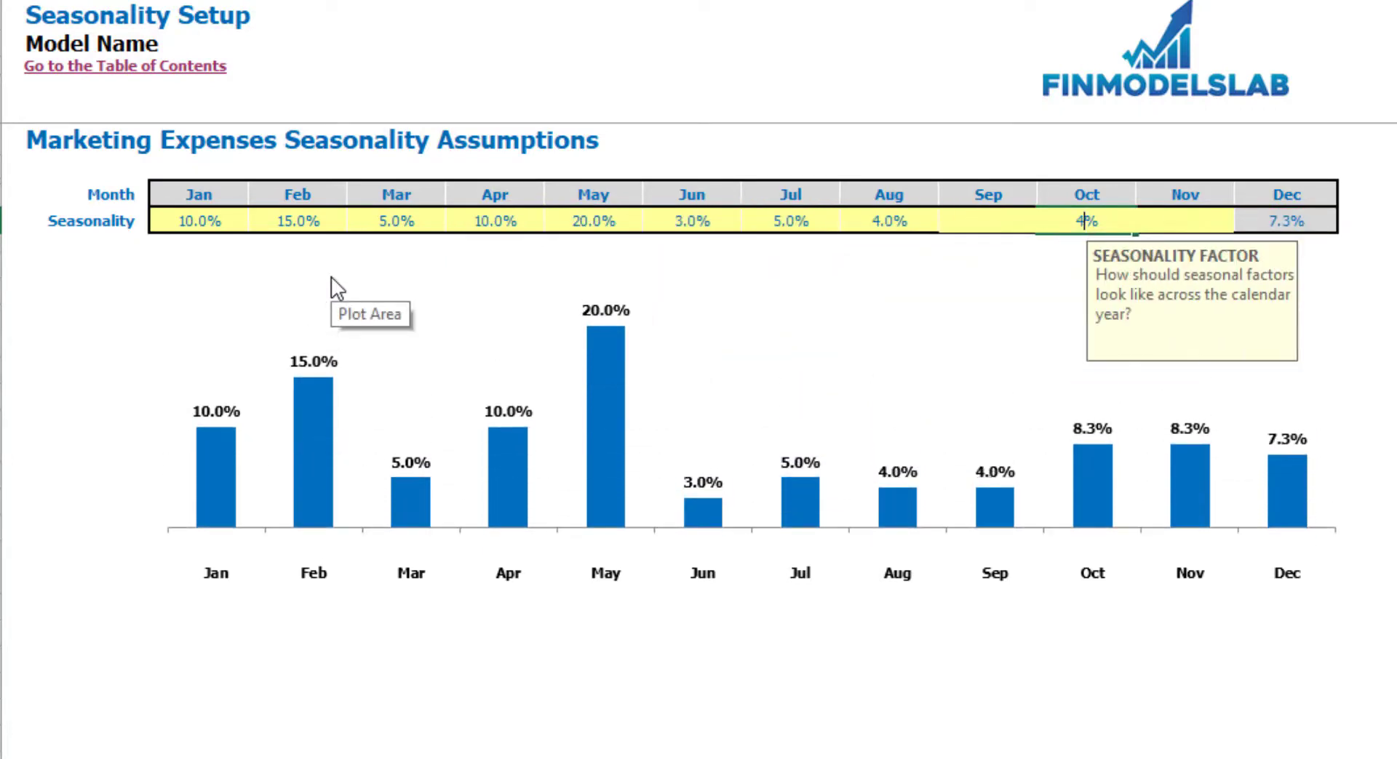
key(Tab)
text(2)
key(Return)
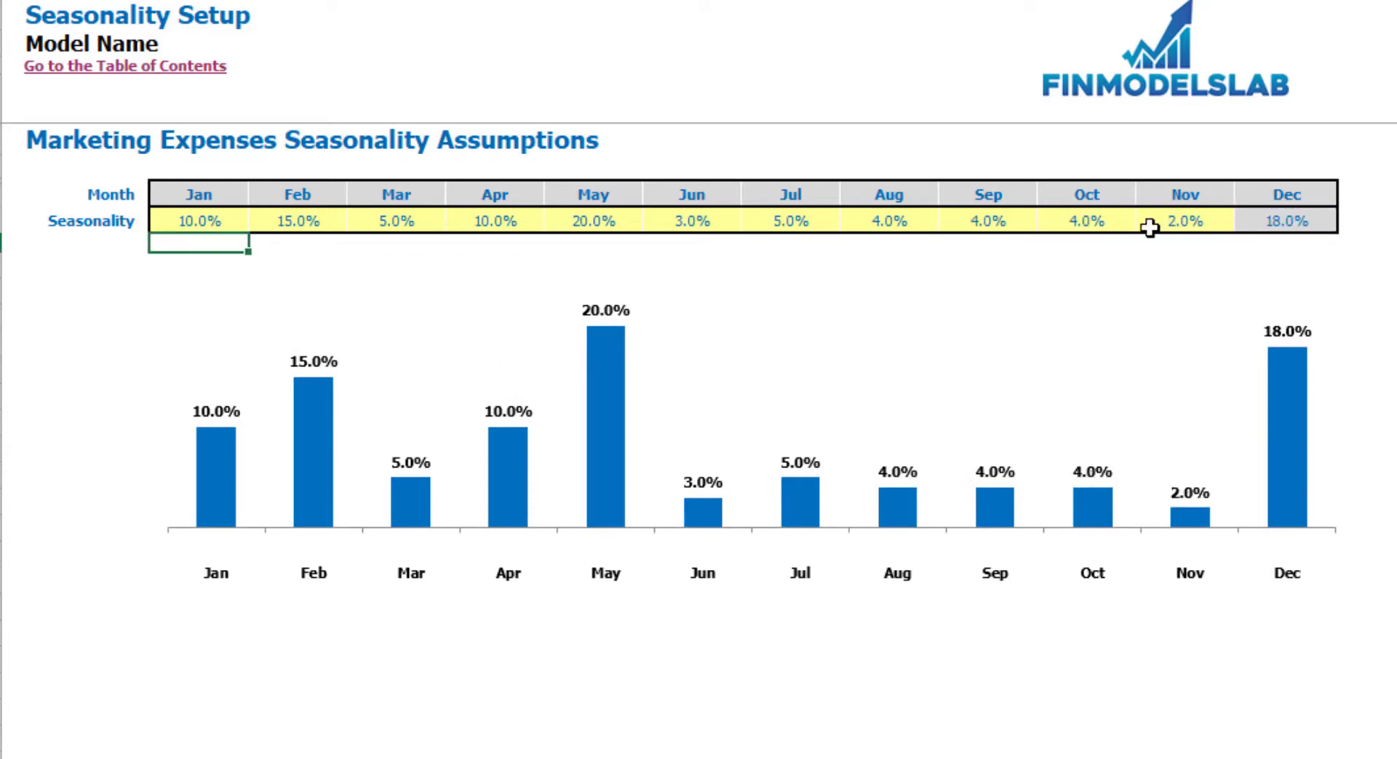
Step: Set the November marketing seasonality to 25%
drag(173, 222, 1247, 219)
click(1318, 220)
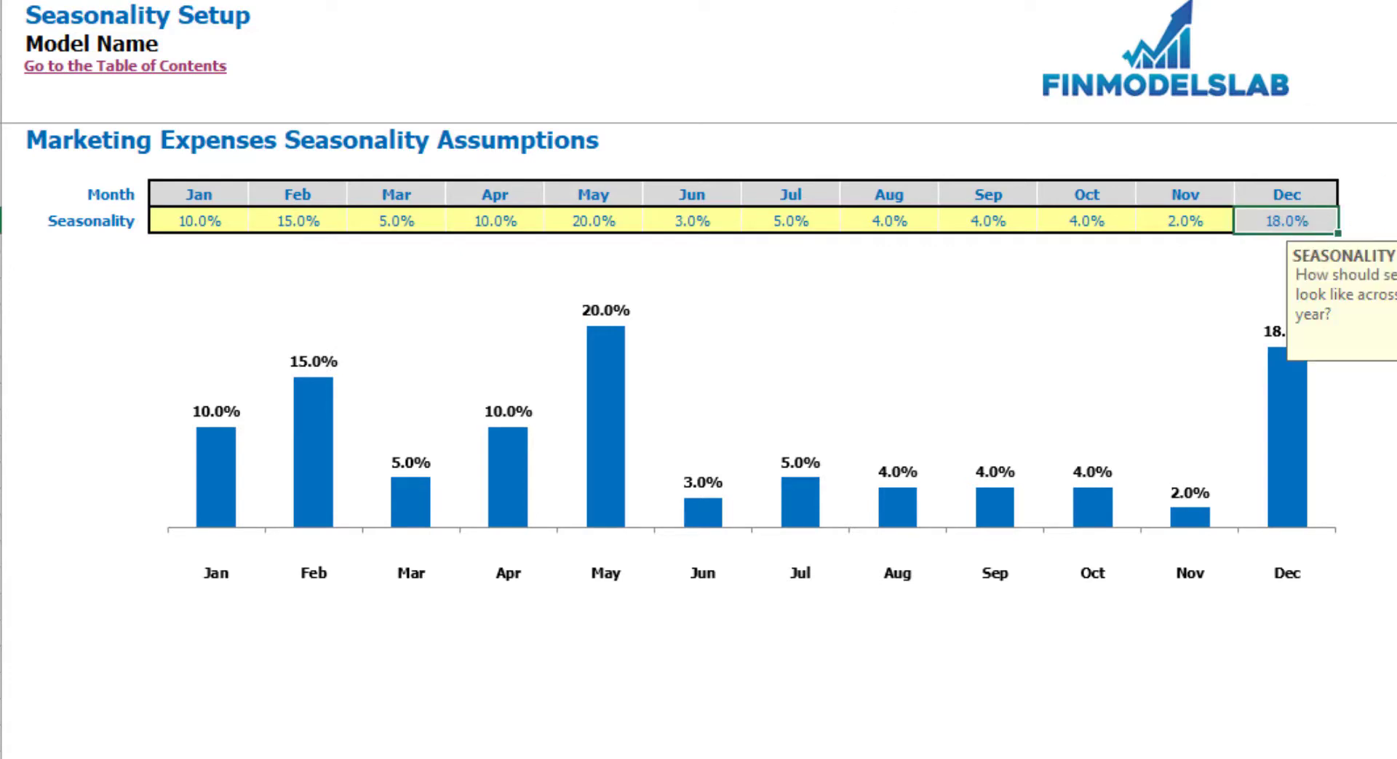
click(1207, 222)
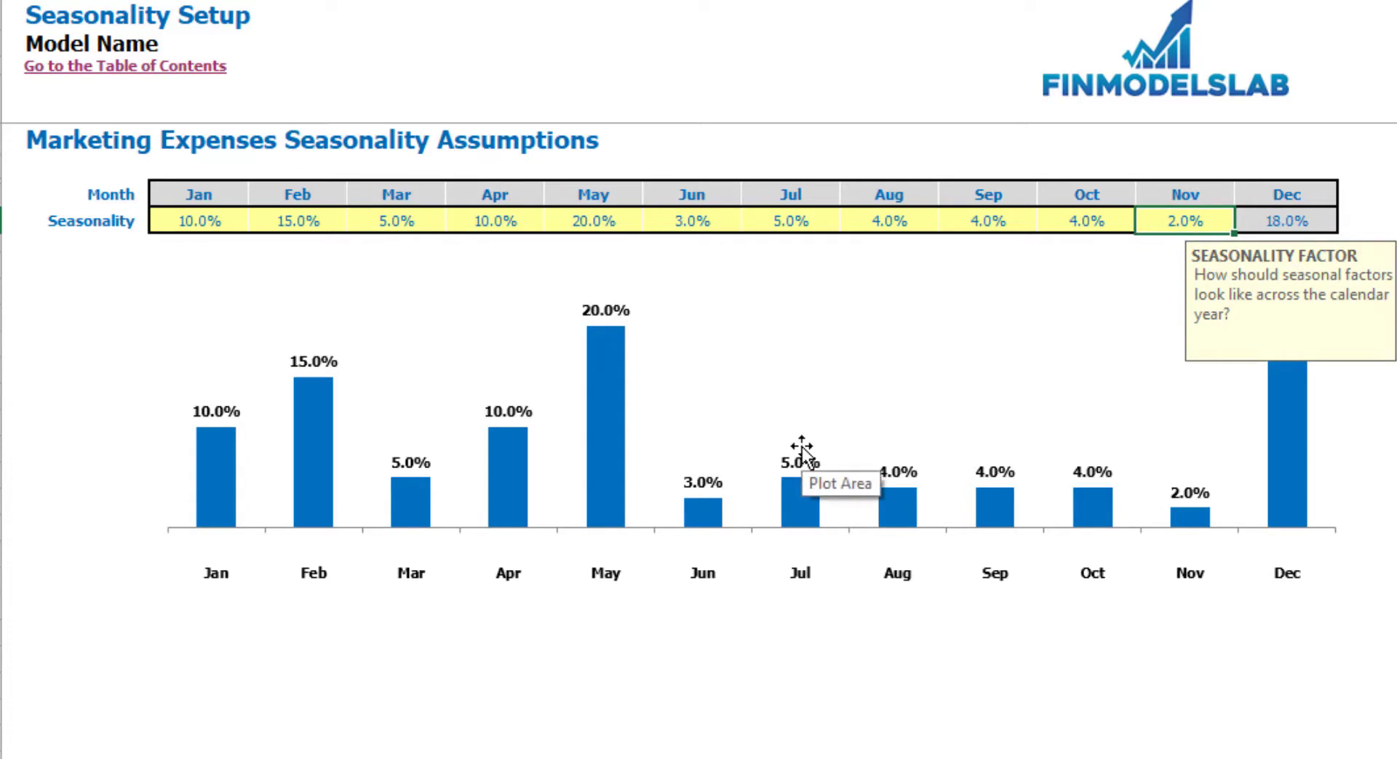
key(Return)
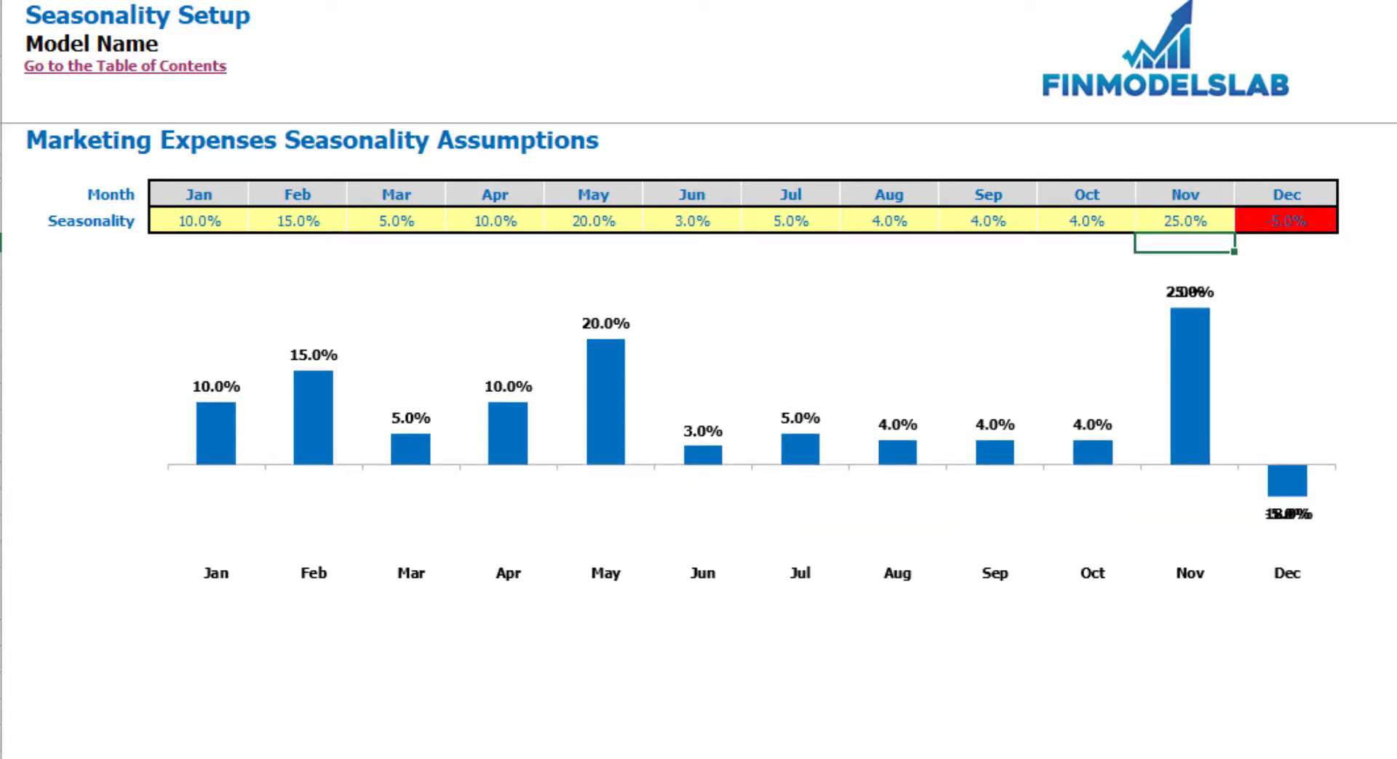
Step: Check the December seasonality and set the November marketing seasonality to 15%
click(1315, 222)
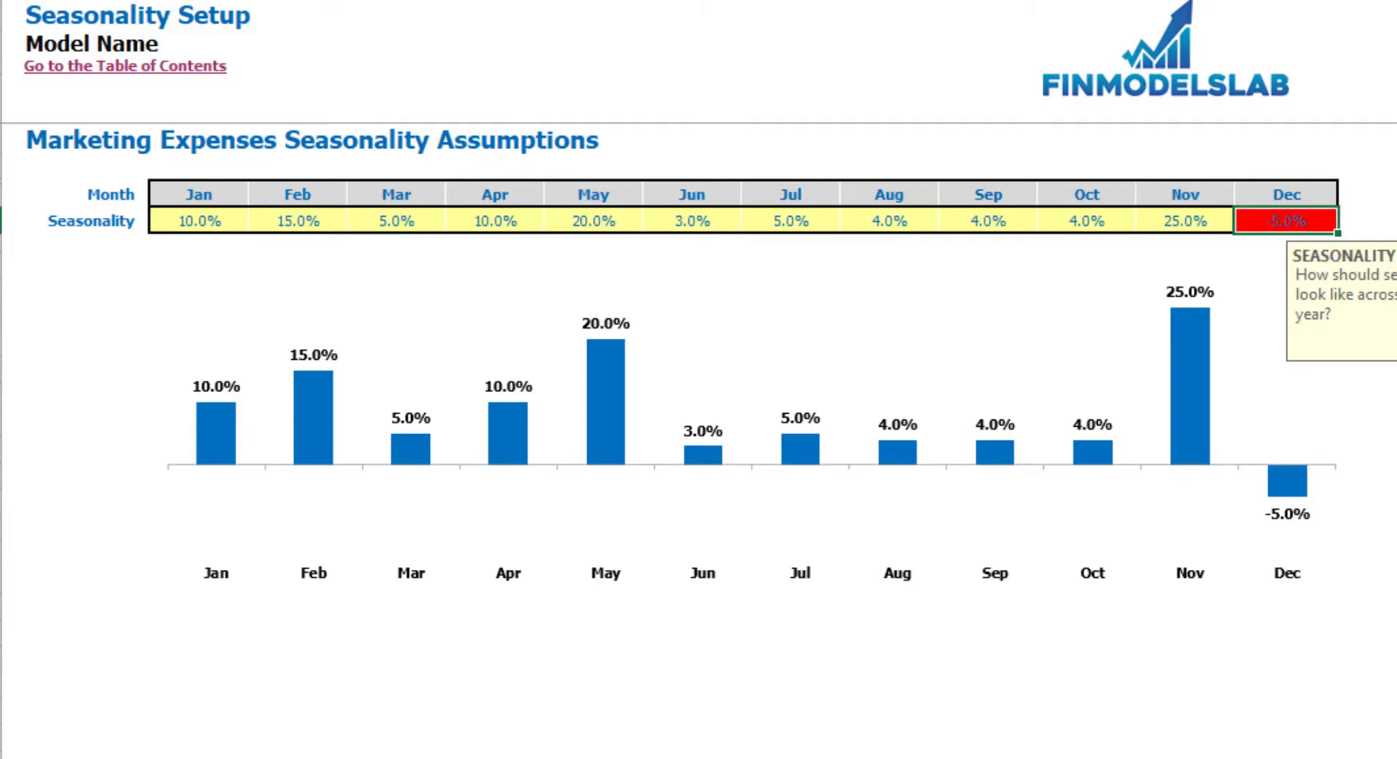
click(1150, 219)
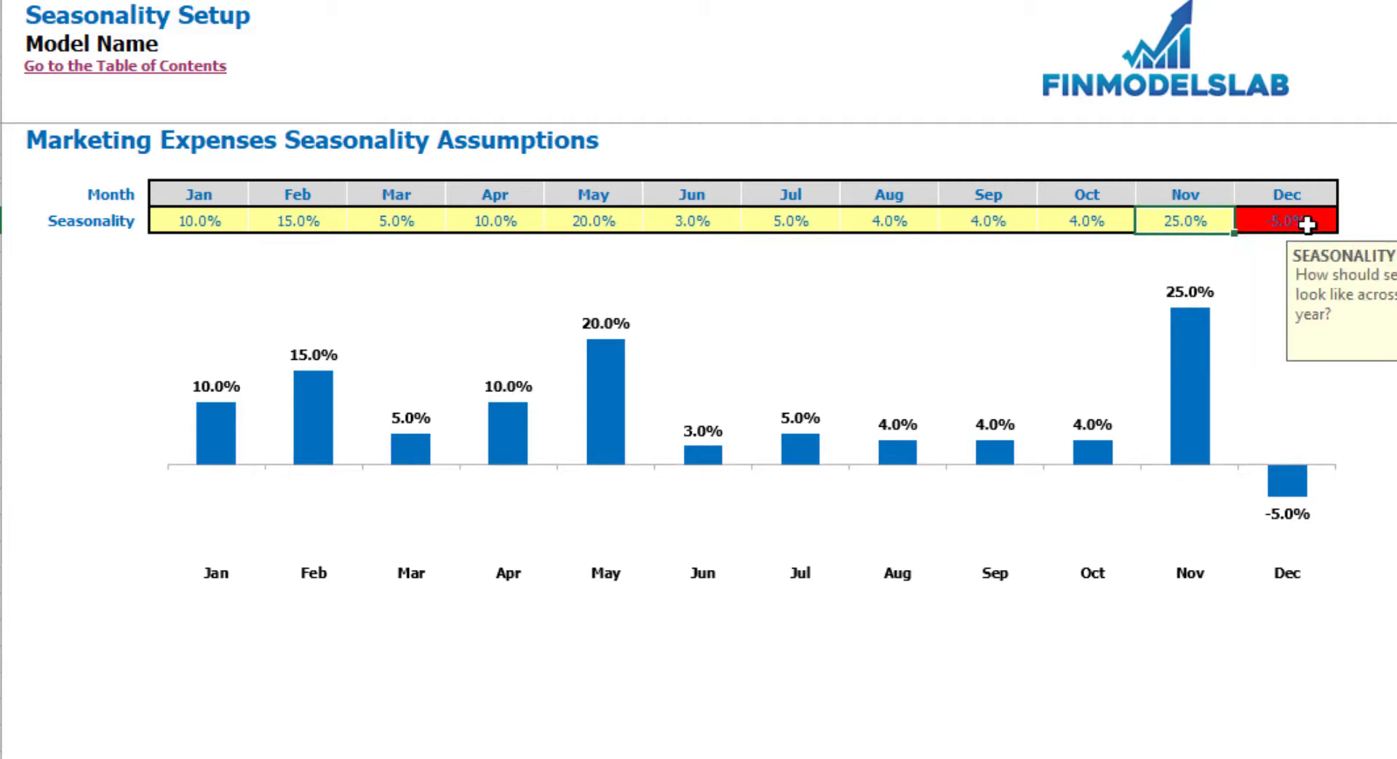
click(1189, 225)
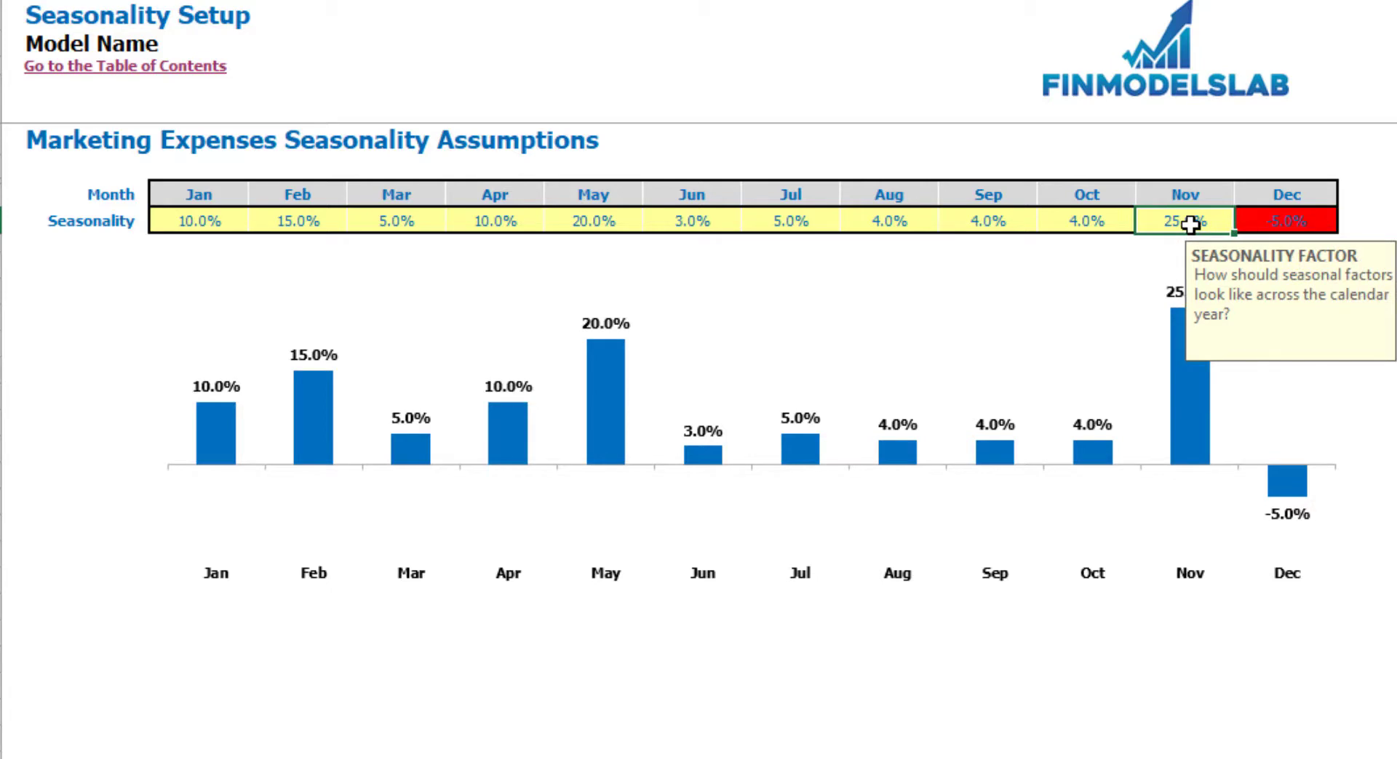
text(15)
key(Return)
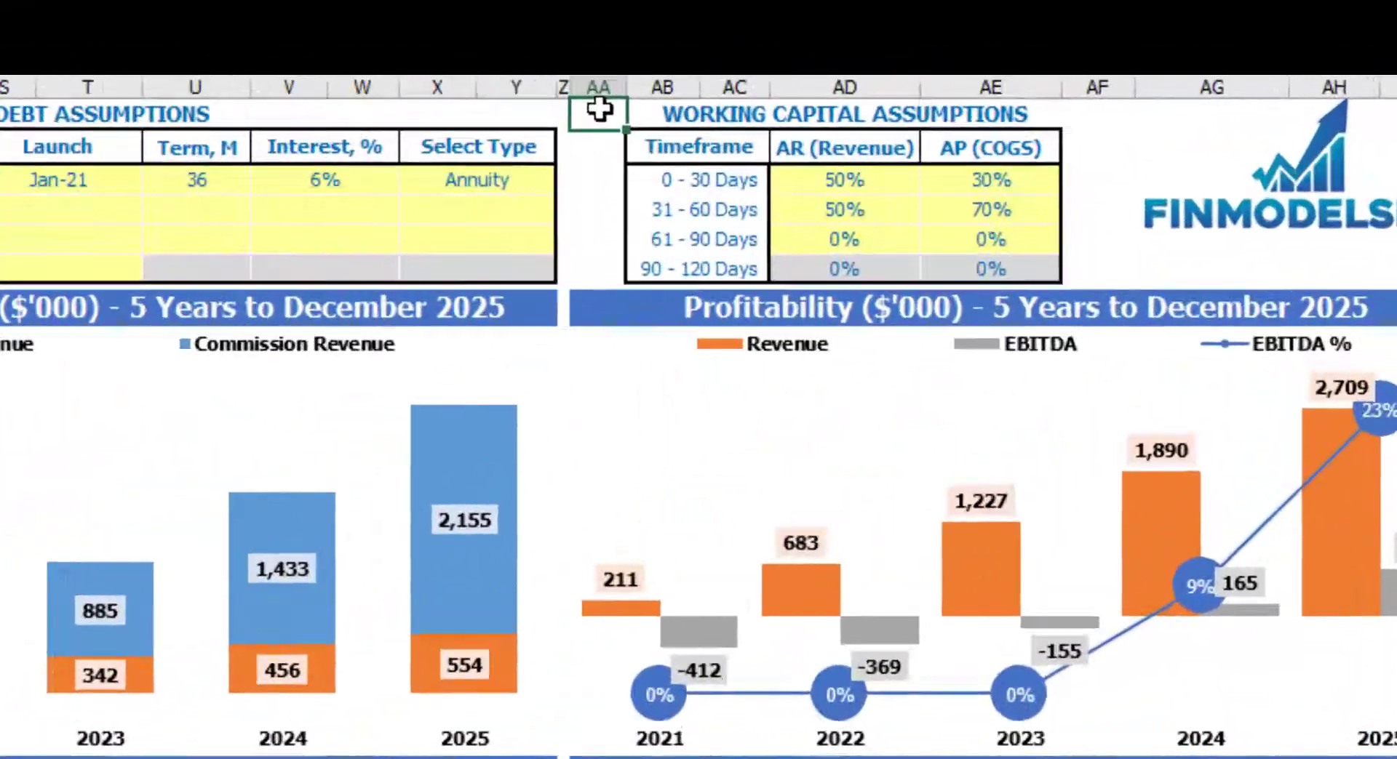
Step: Set the AR (Revenue) working capital assumptions to 20% each for 0 - 30, 31 - 60 and 61 - 90 days
drag(956, 69, 1161, 148)
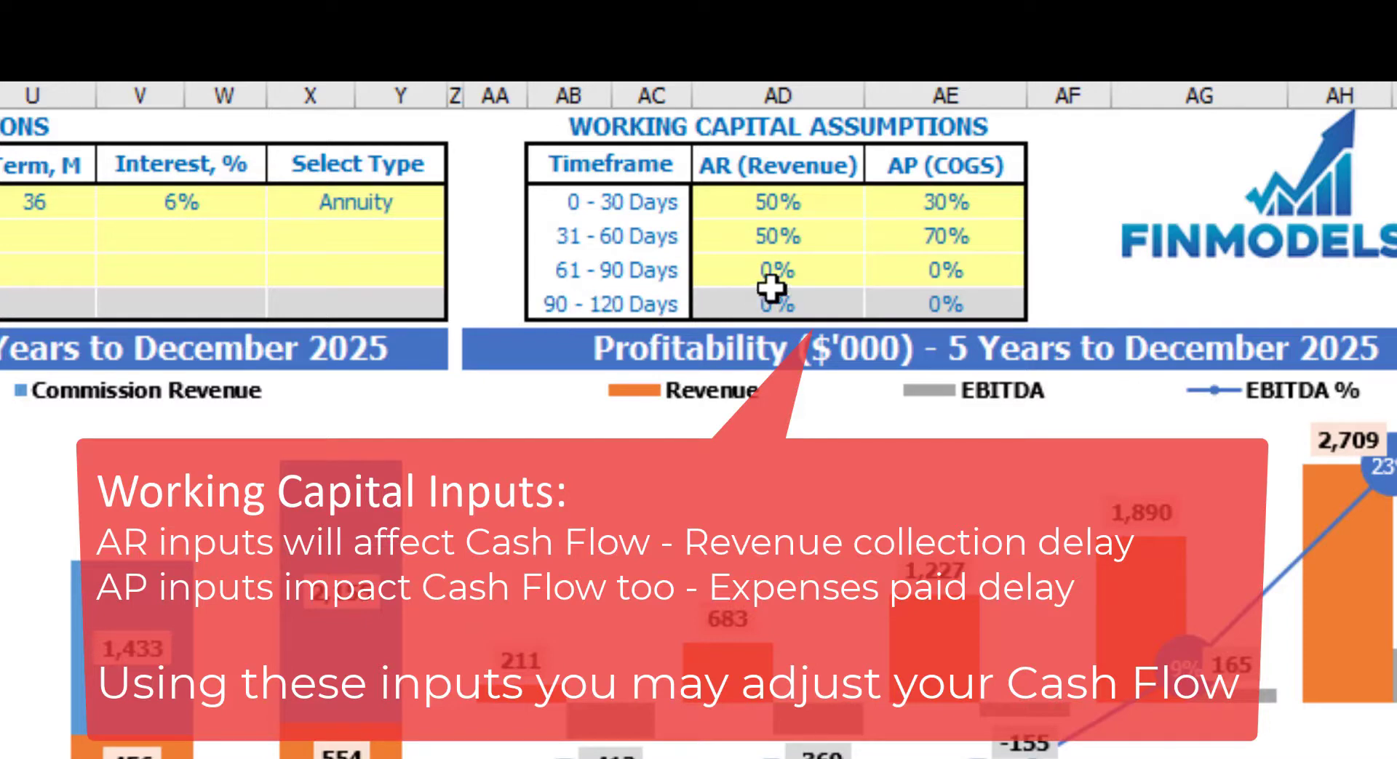
drag(796, 206, 782, 304)
drag(920, 200, 926, 304)
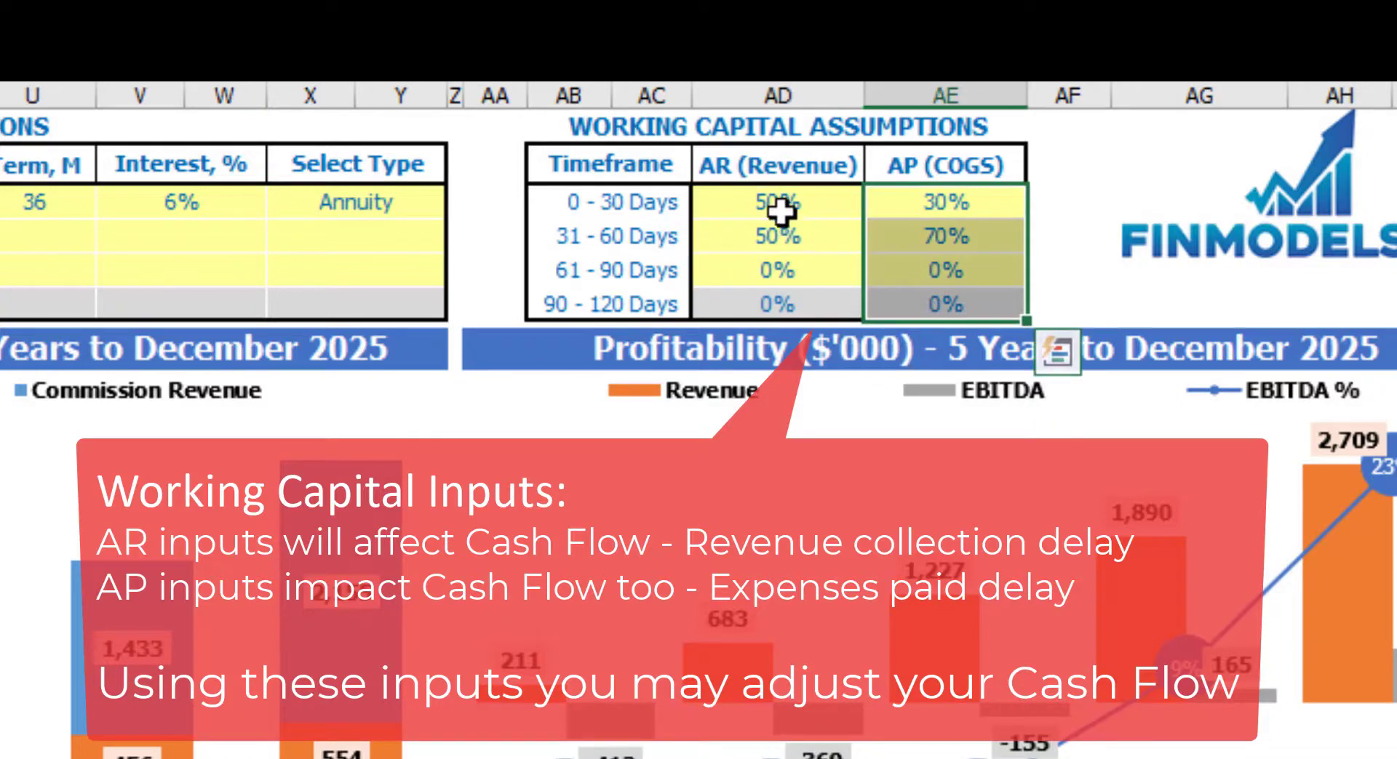
click(780, 207)
text(20)
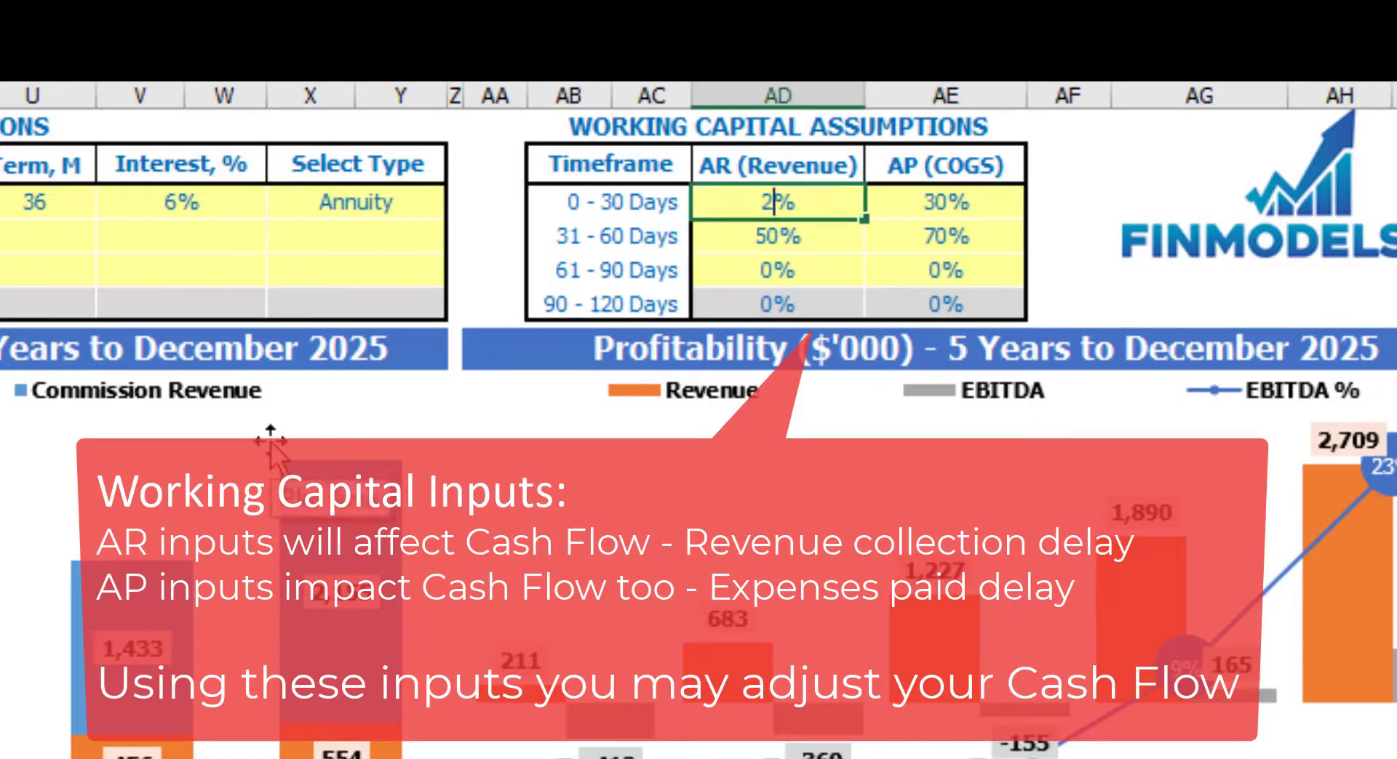
key(Return)
text(20)
key(Return)
text(20)
key(Return)
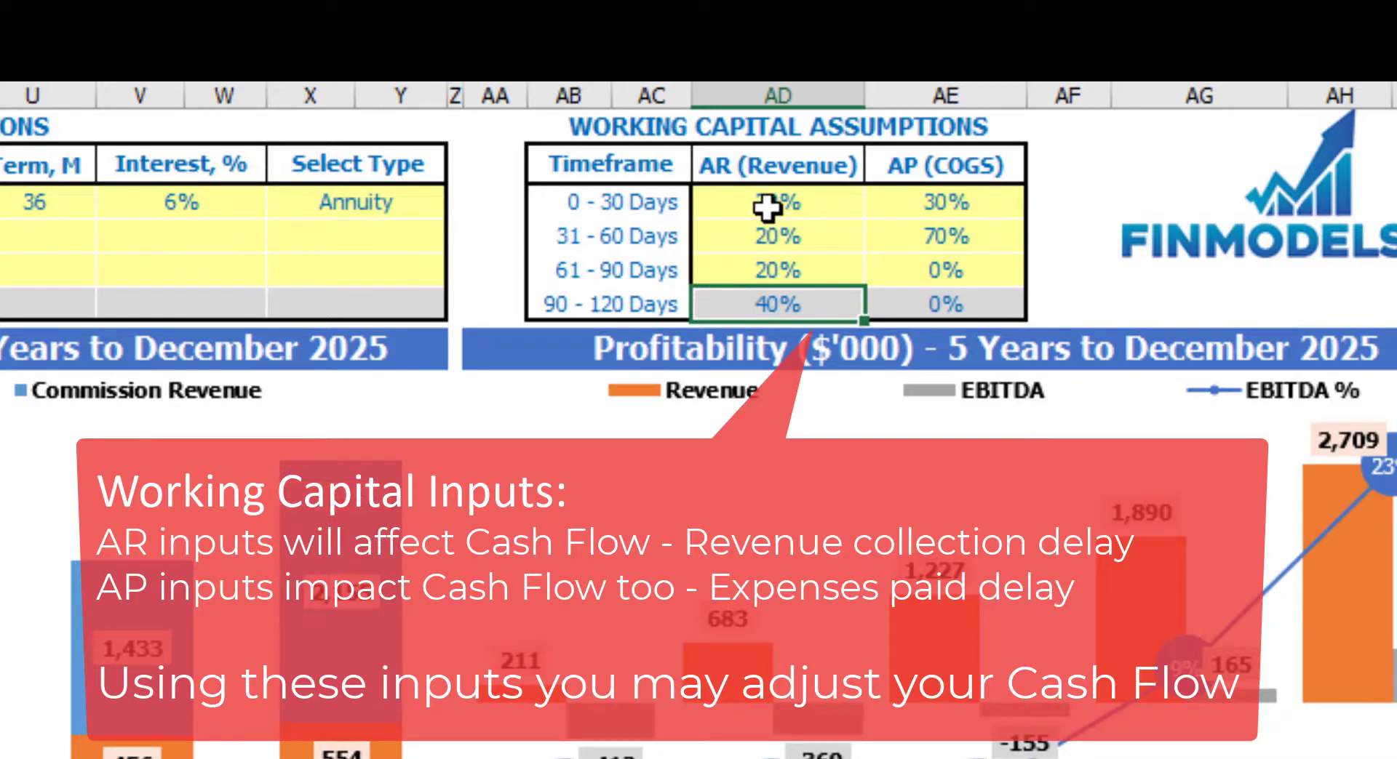
Step: Set the AR (Revenue) assumptions to 50% for 0 - 30 days, 50% for 31 - 60 days and 0% for 61 - 90 days
drag(781, 190, 770, 302)
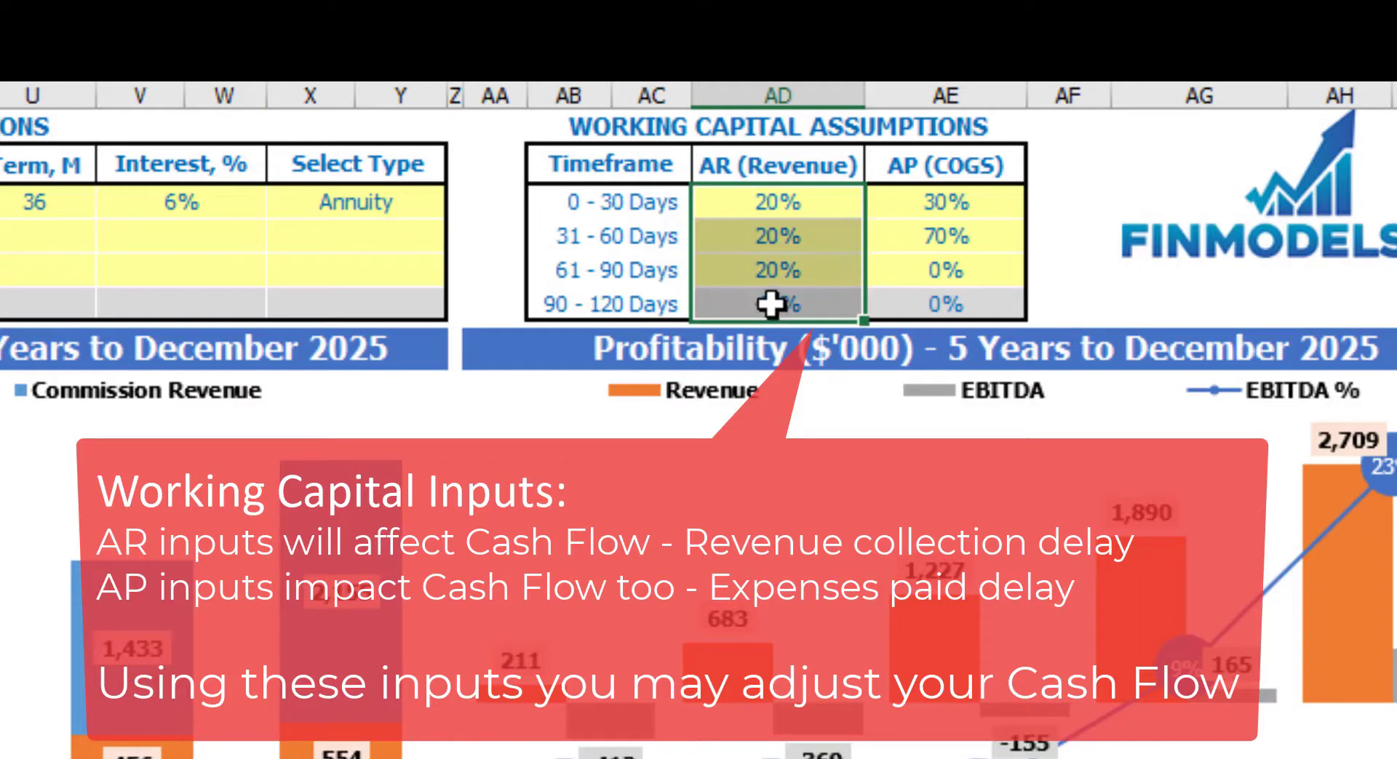
click(803, 295)
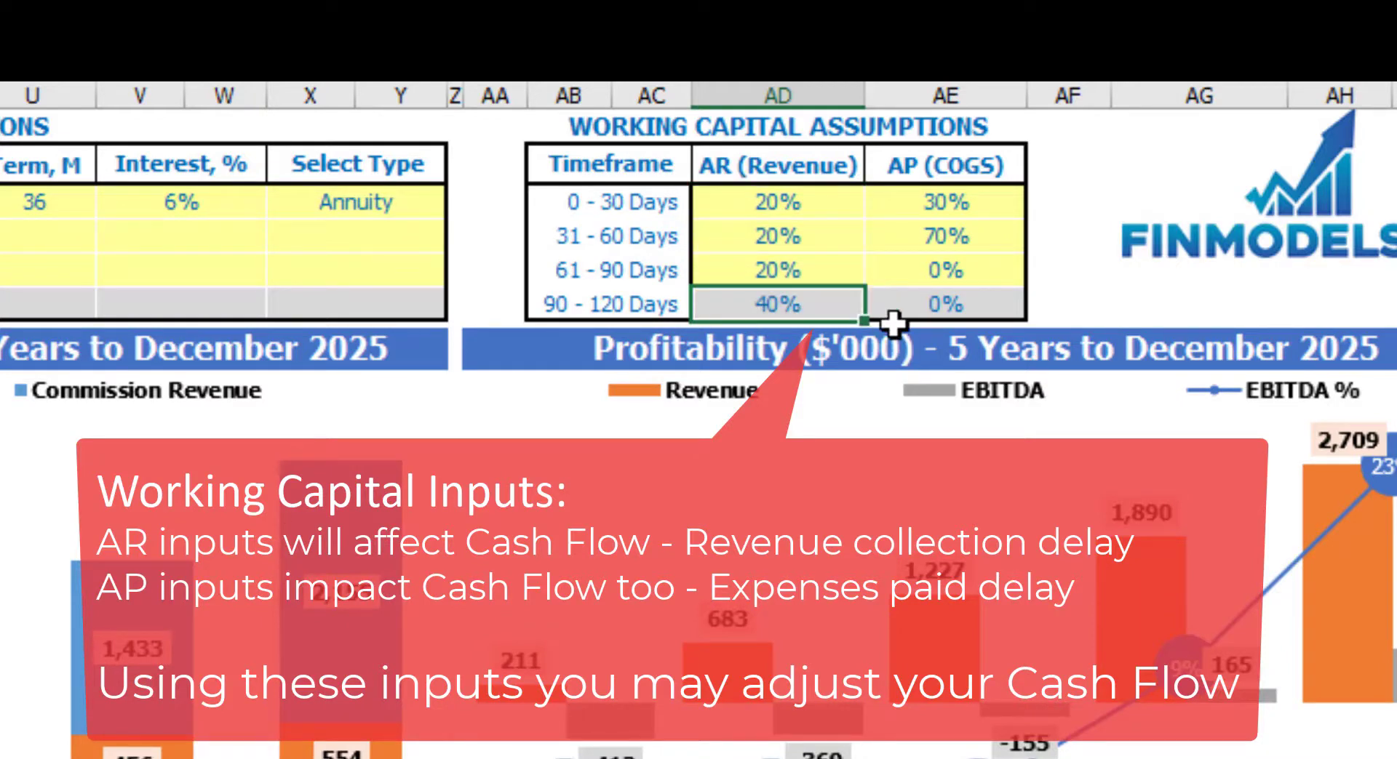
click(806, 198)
text(50)
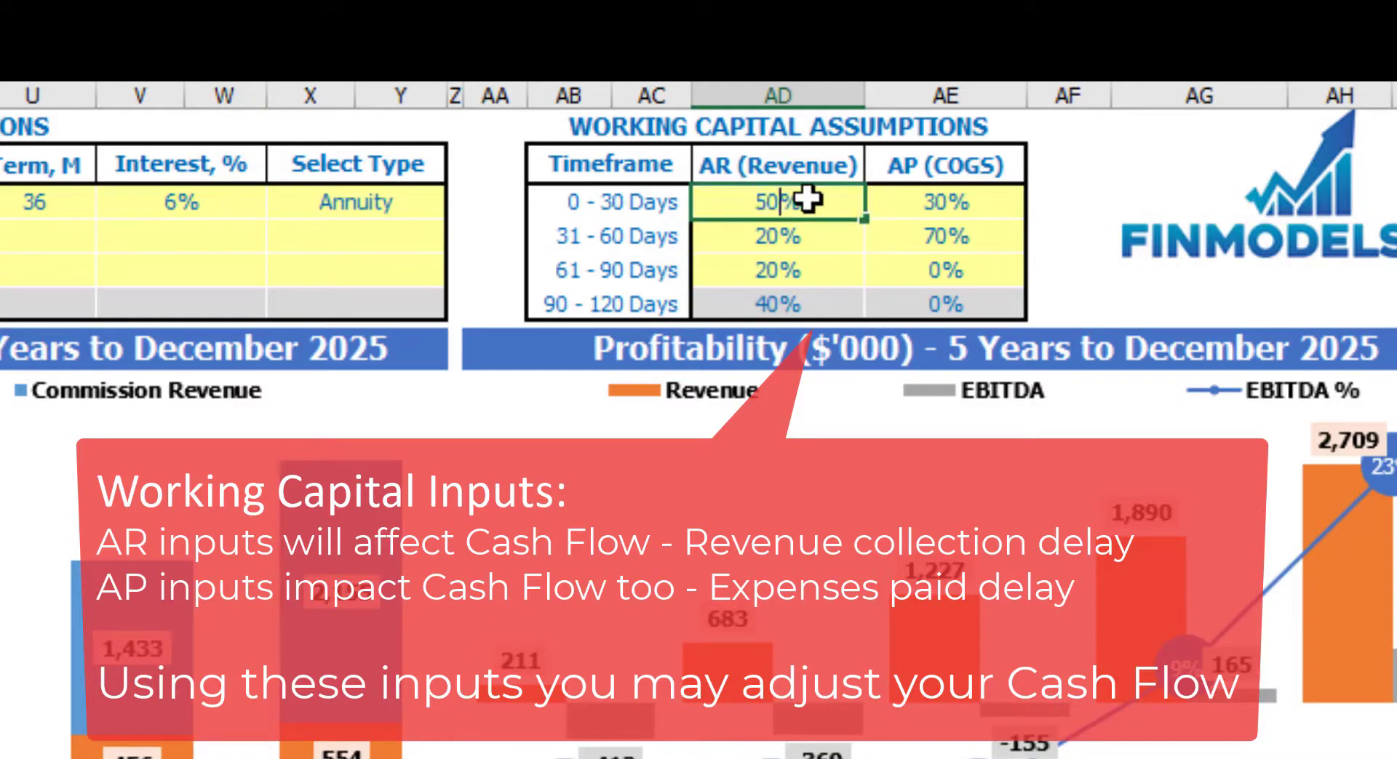
key(Return)
text(50)
key(Return)
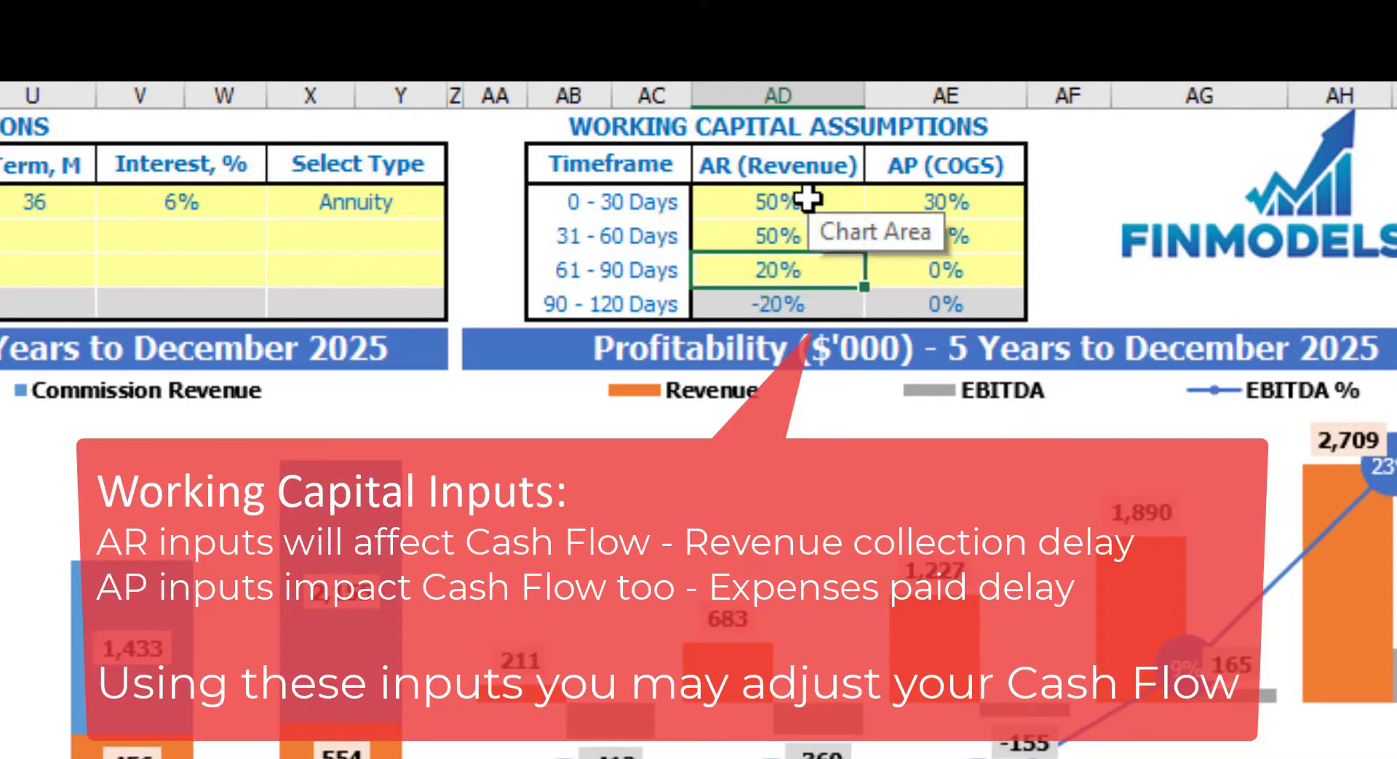
text(0)
key(Return)
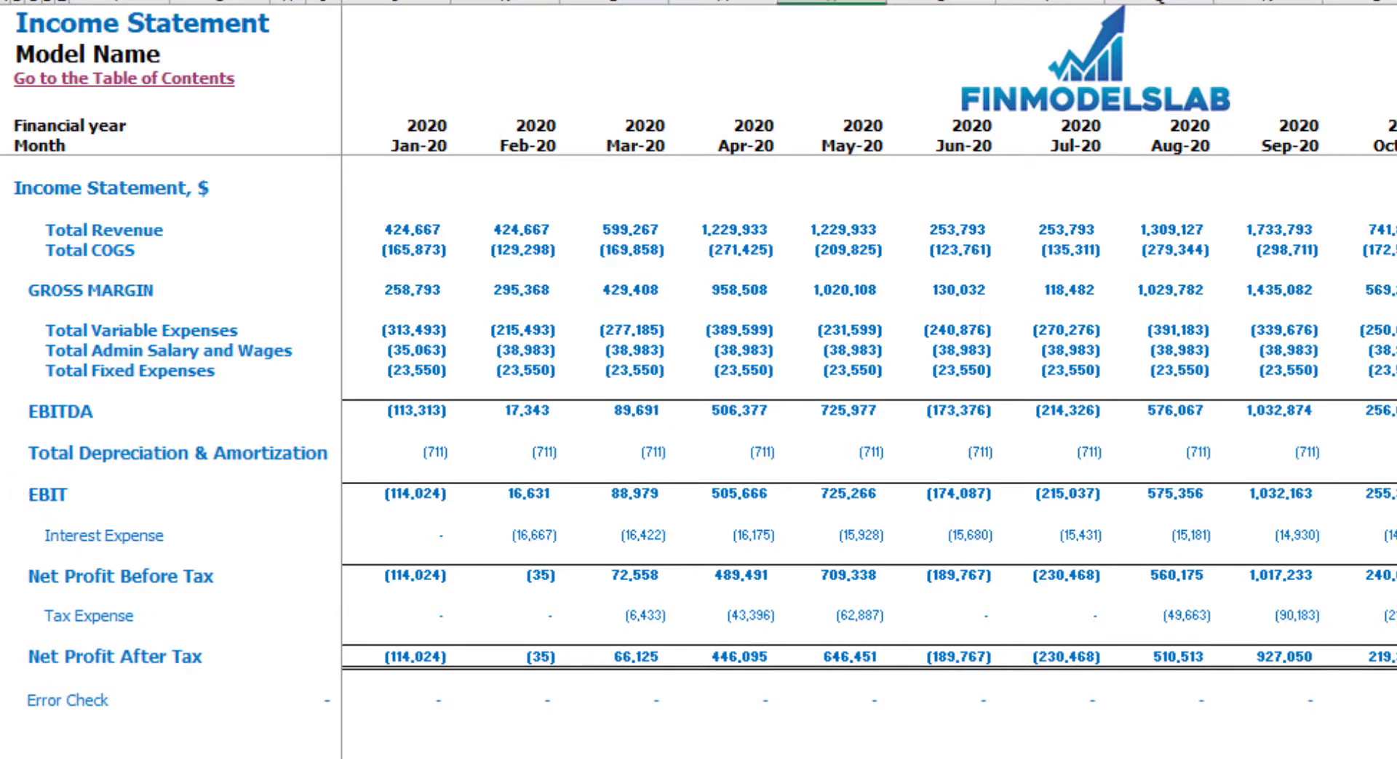
Step: Expand the fixed expense, variable expense and total revenue details in the Income Statement
click(28, 414)
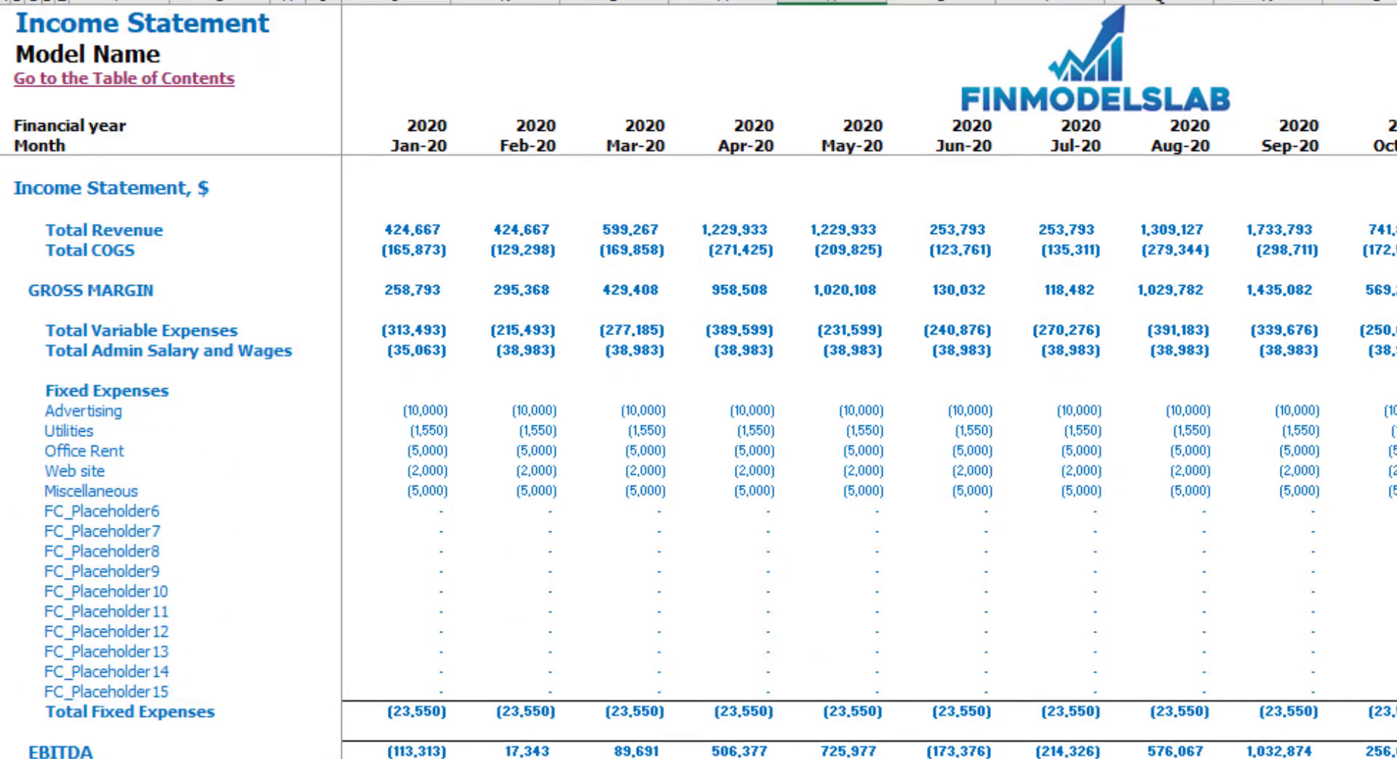
click(6, 330)
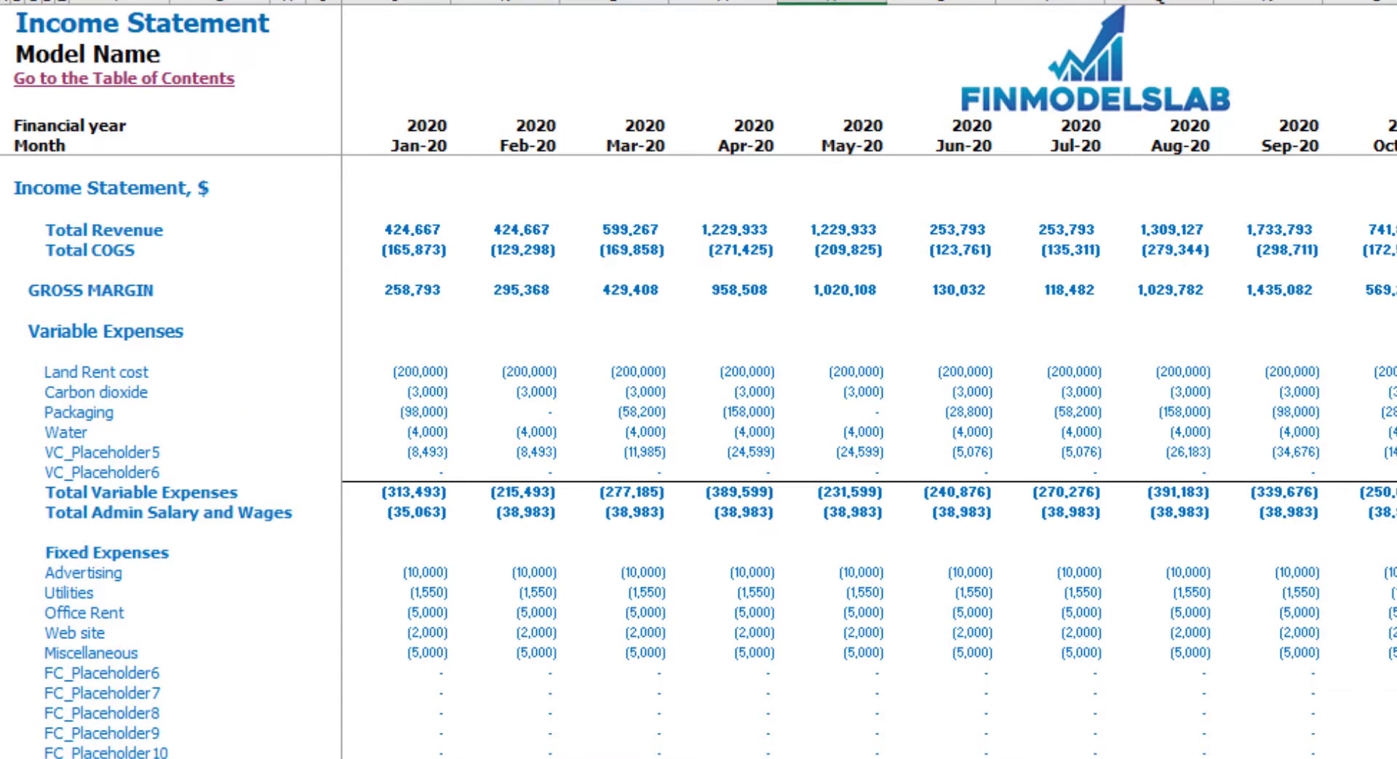
click(46, 230)
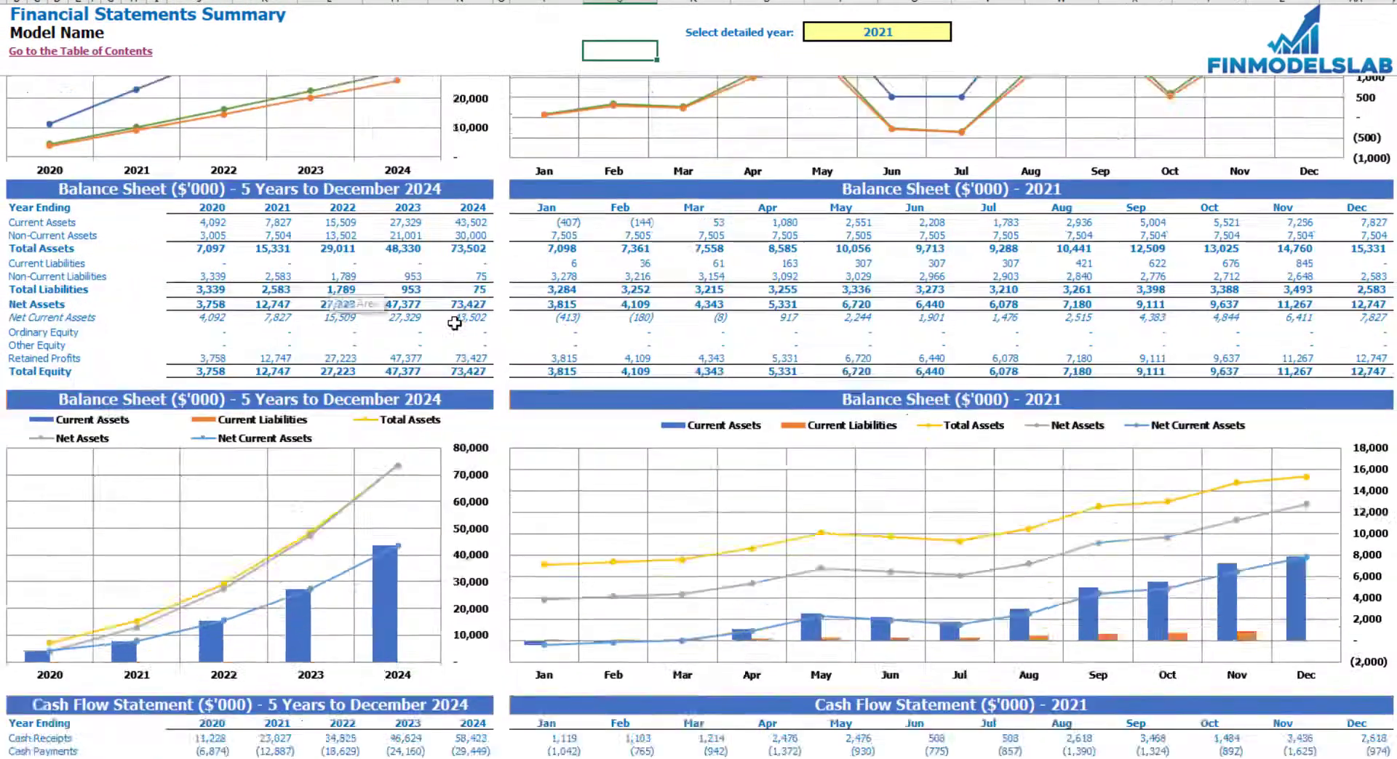
Step: Set the detailed year in the Financial Statements Summary to 2022 and review the income statement, balance sheet and cash flow
scroll(455, 322, up, 10)
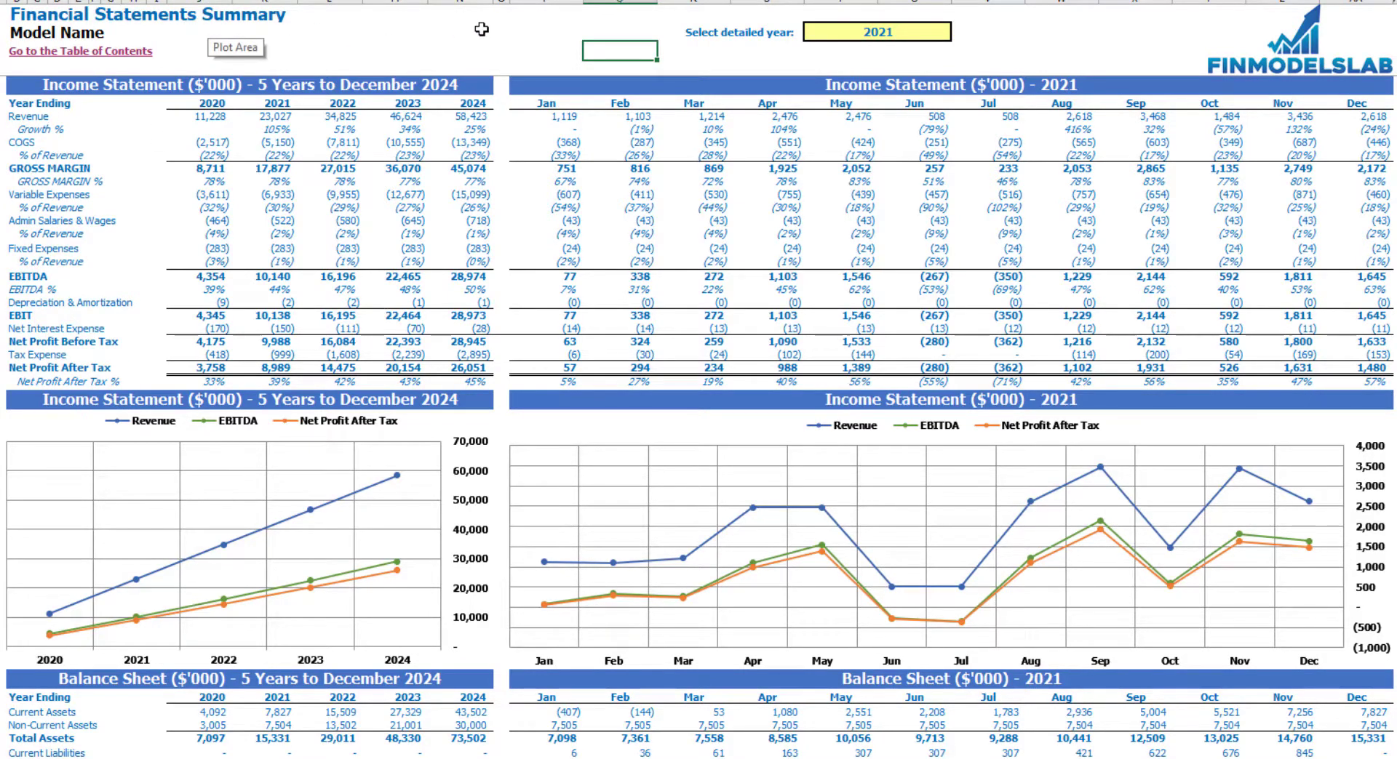
click(943, 32)
click(960, 32)
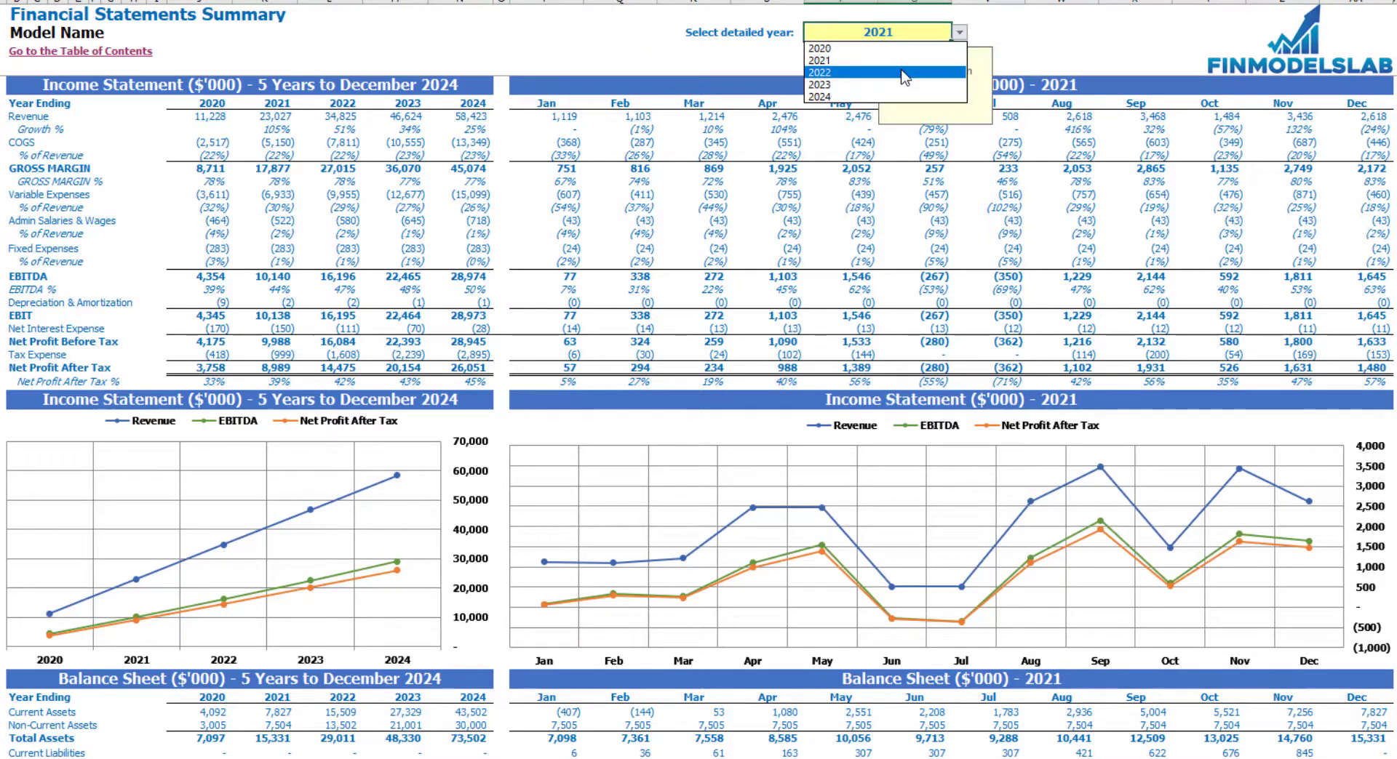
click(909, 70)
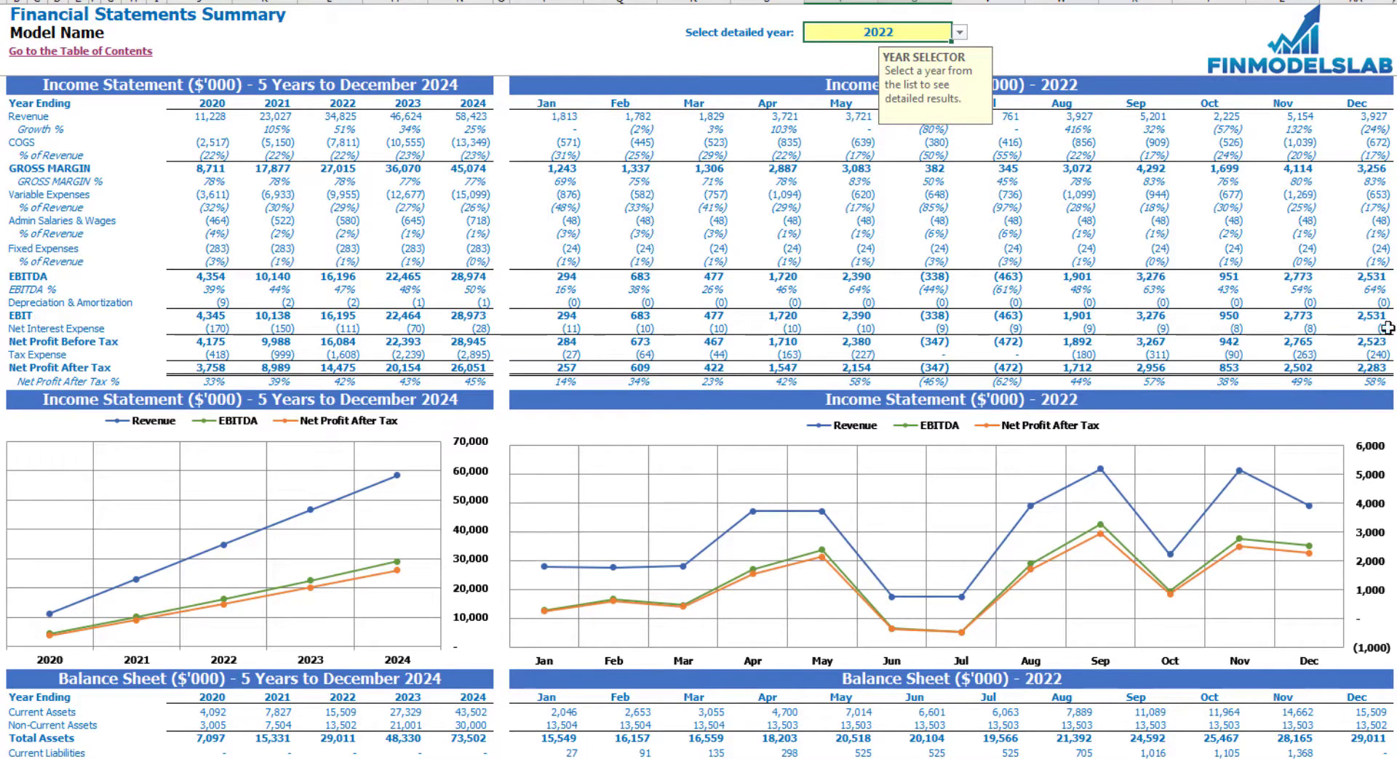
click(1149, 357)
scroll(358, 518, down, 3)
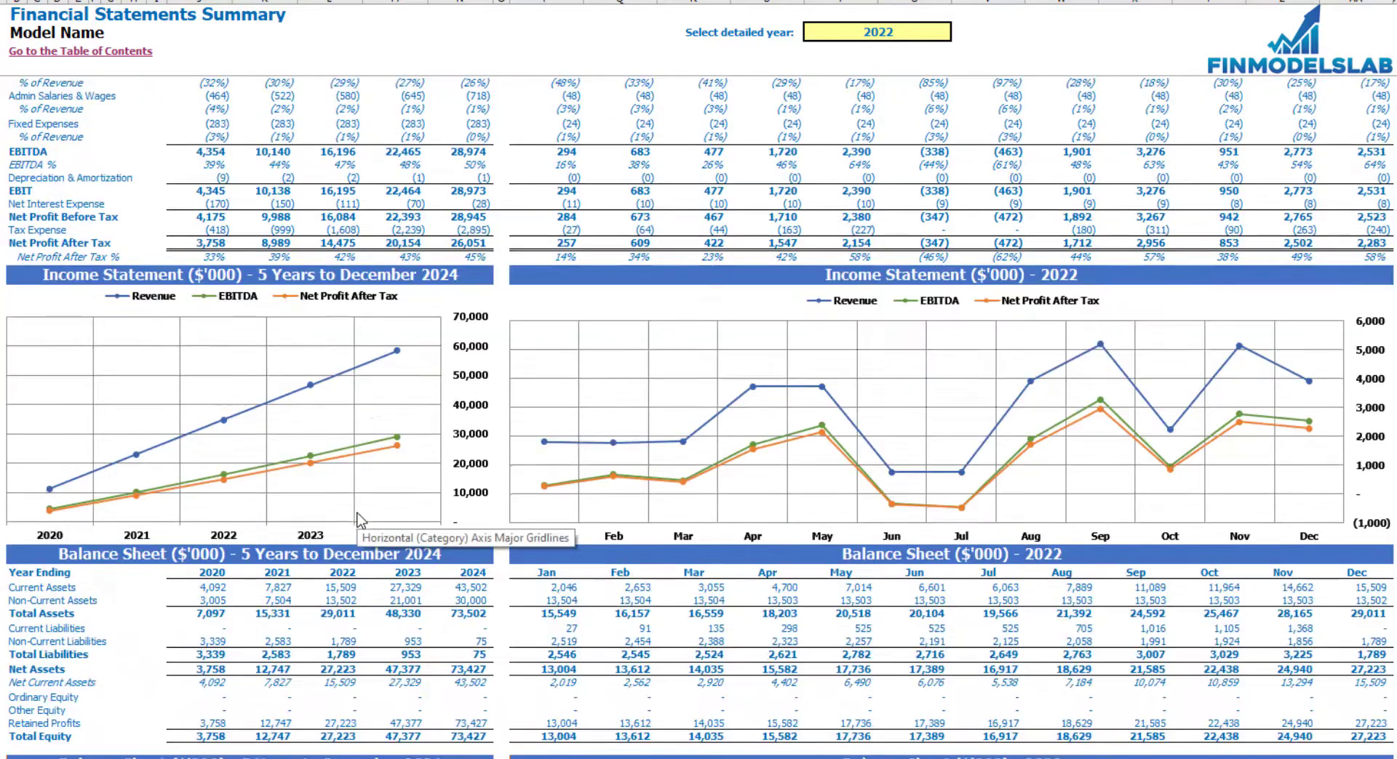
scroll(357, 517, down, 6)
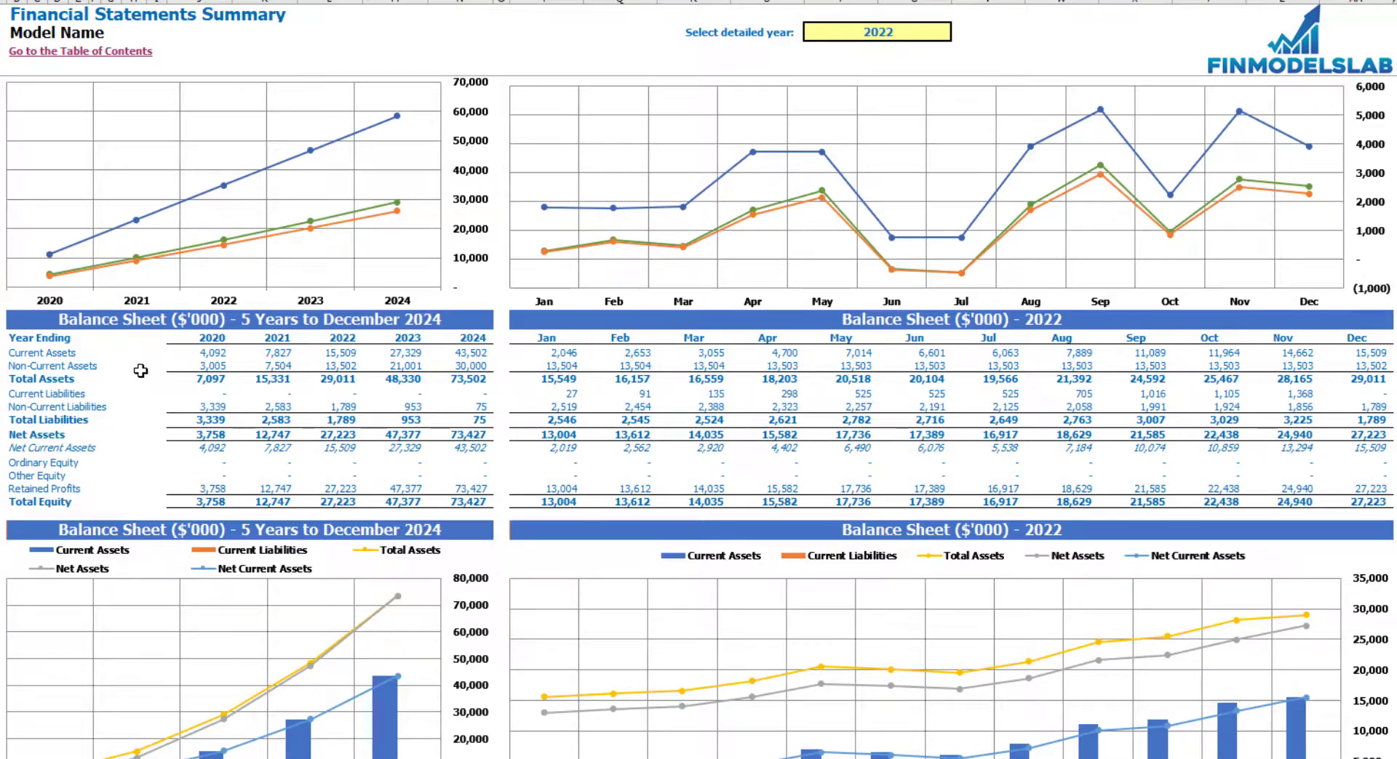
scroll(140, 370, down, 3)
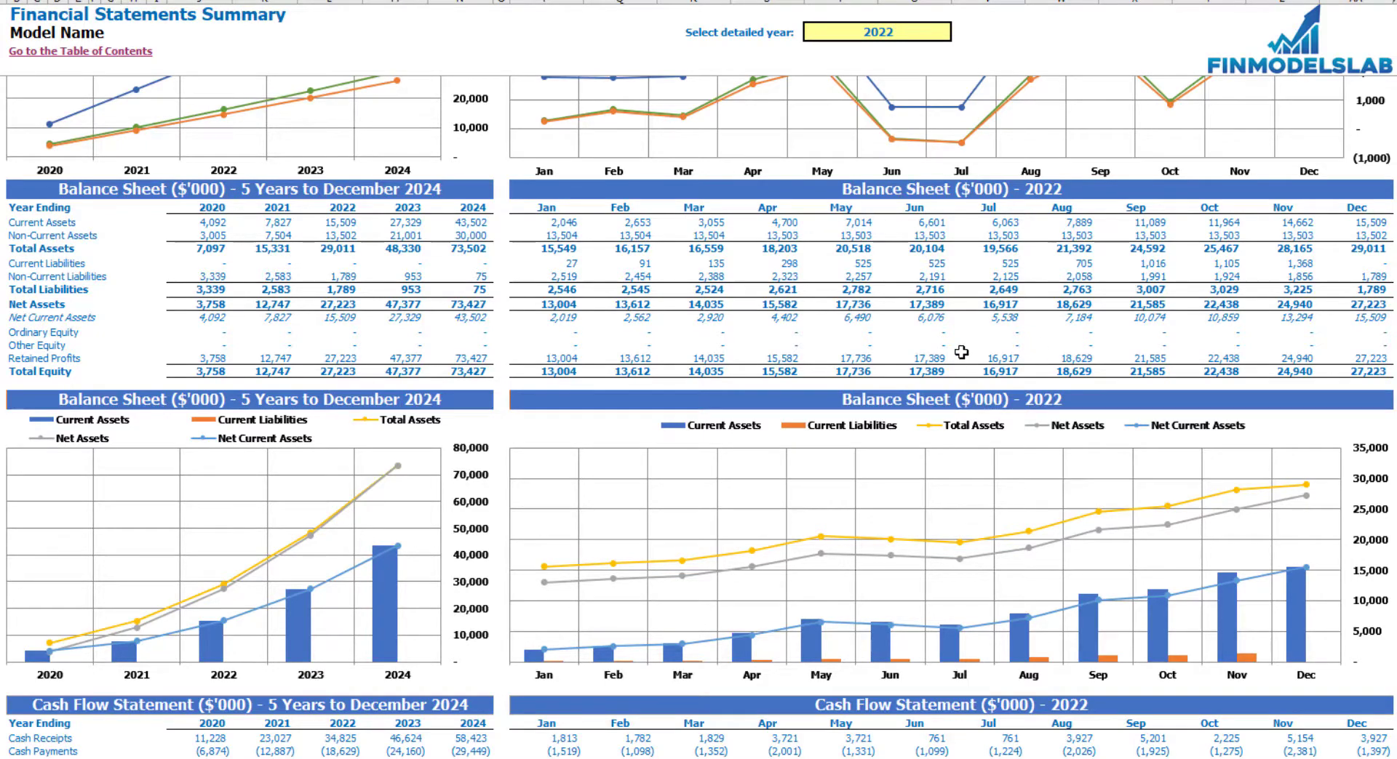
scroll(667, 378, down, 15)
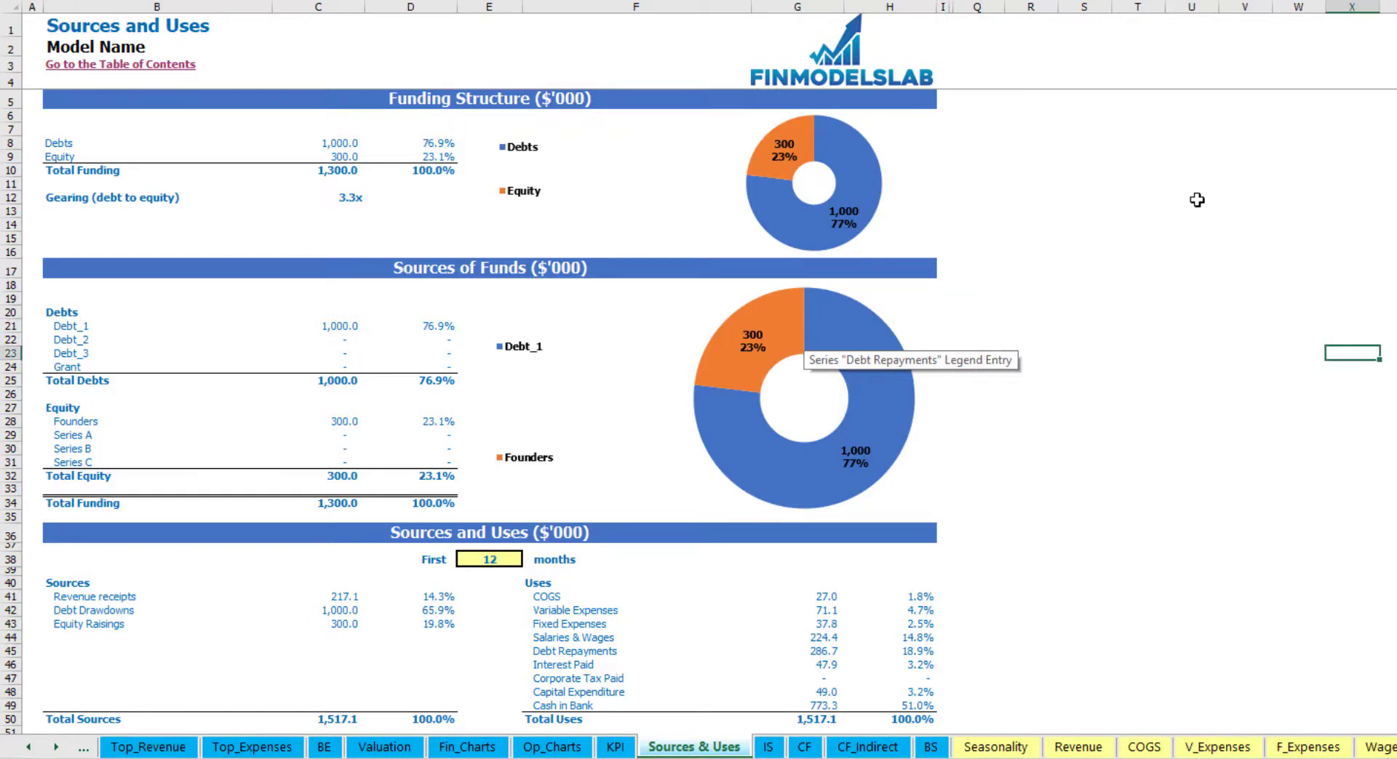
Step: Examine the debts, equity and gearing in the Funding Structure and the debt and equity items in the Sources of Funds
drag(65, 145, 353, 157)
click(1298, 170)
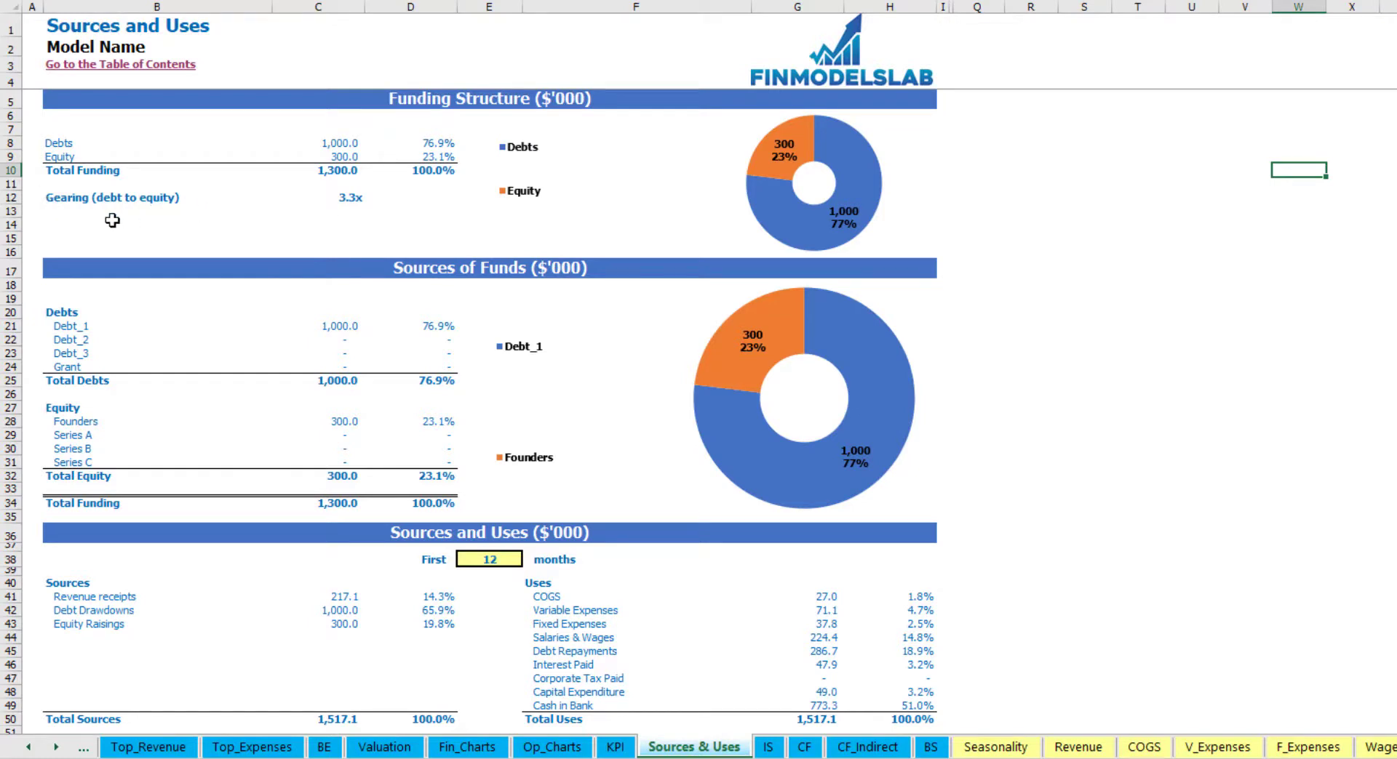
click(361, 198)
click(1211, 221)
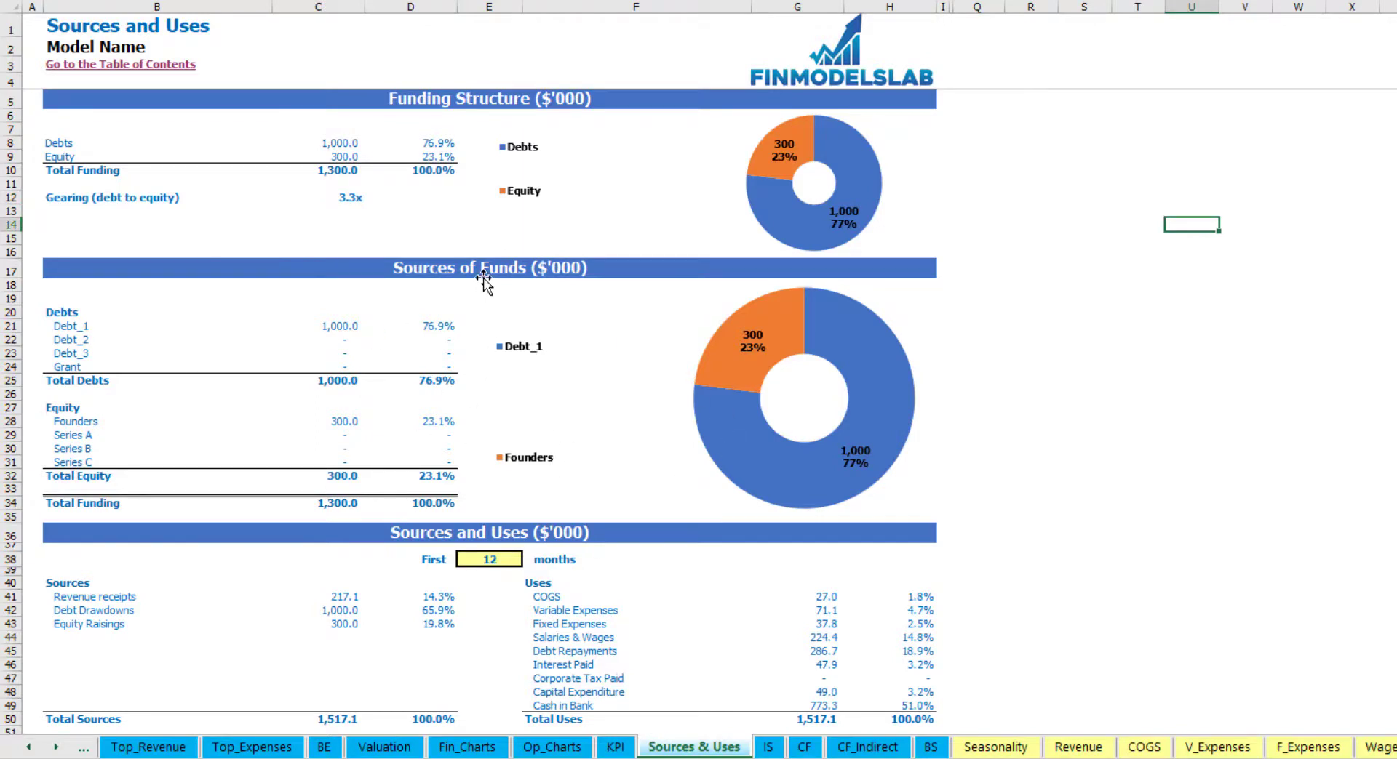
drag(53, 315, 80, 367)
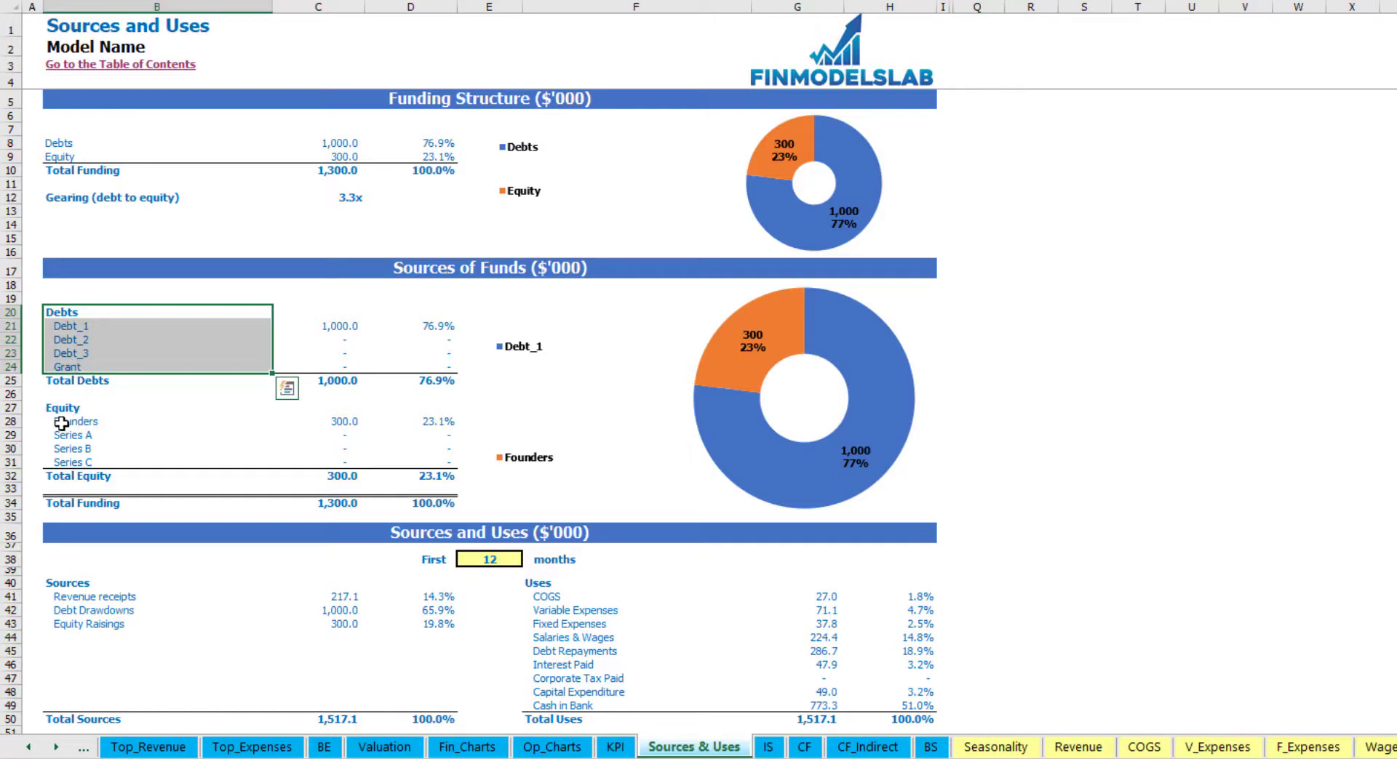
drag(53, 408, 58, 458)
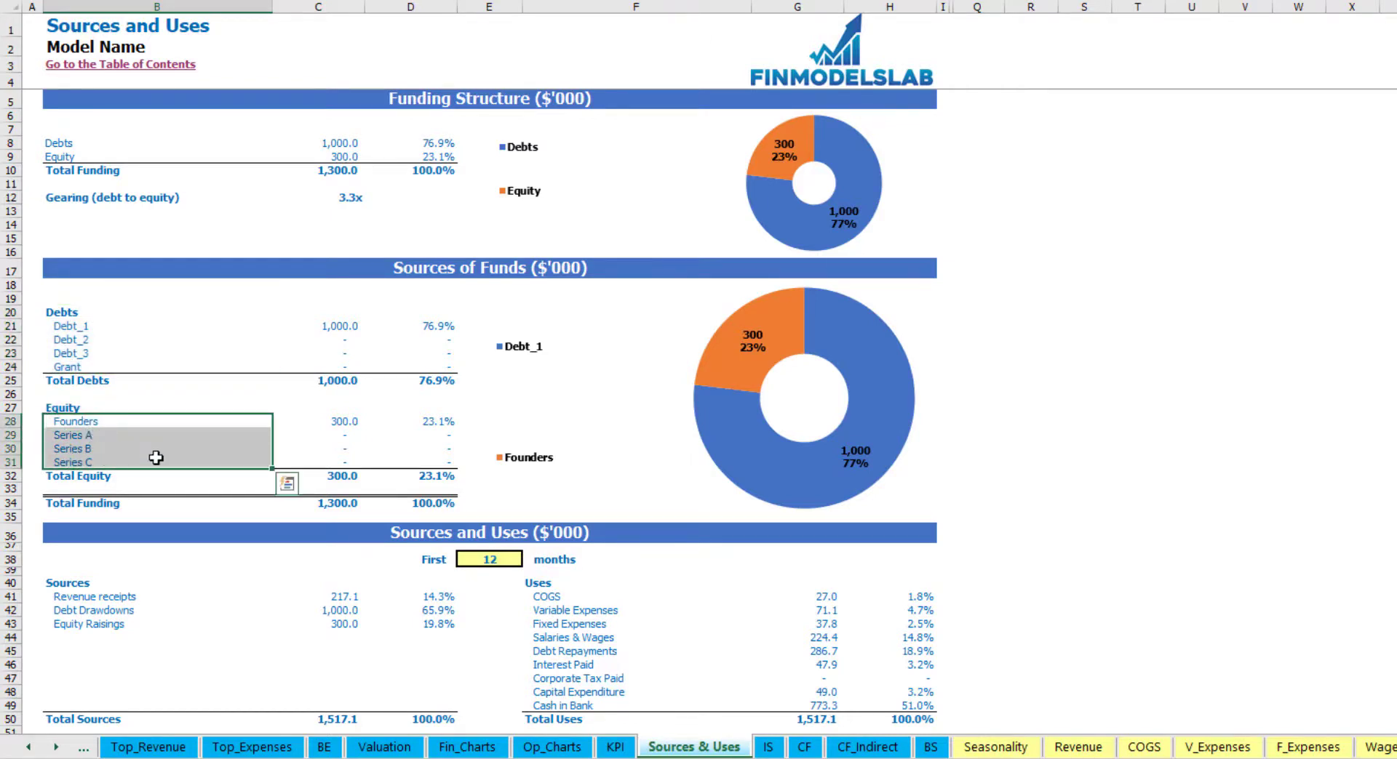
click(1078, 380)
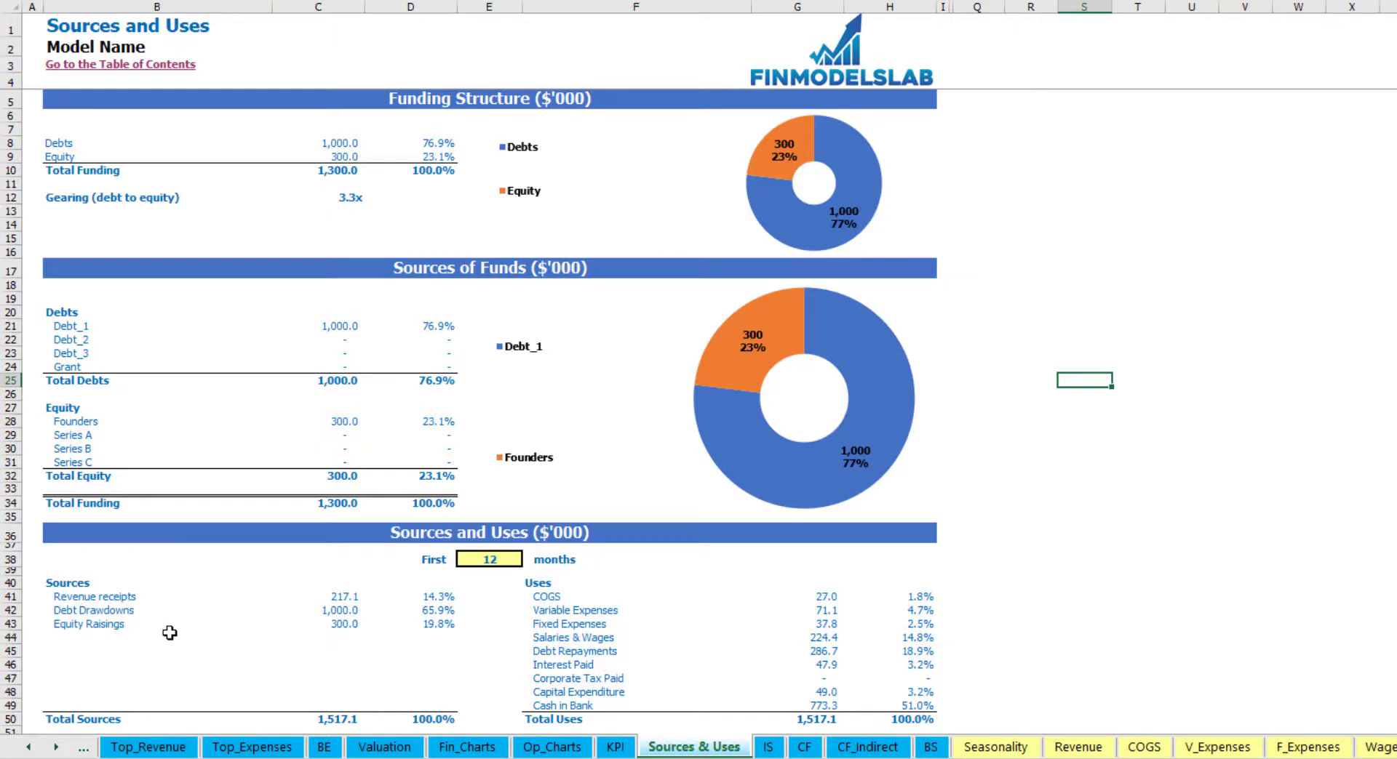
Step: Examine the individual sources and the uses of funds for the first 12 months in the Sources and Uses section
drag(51, 582, 187, 715)
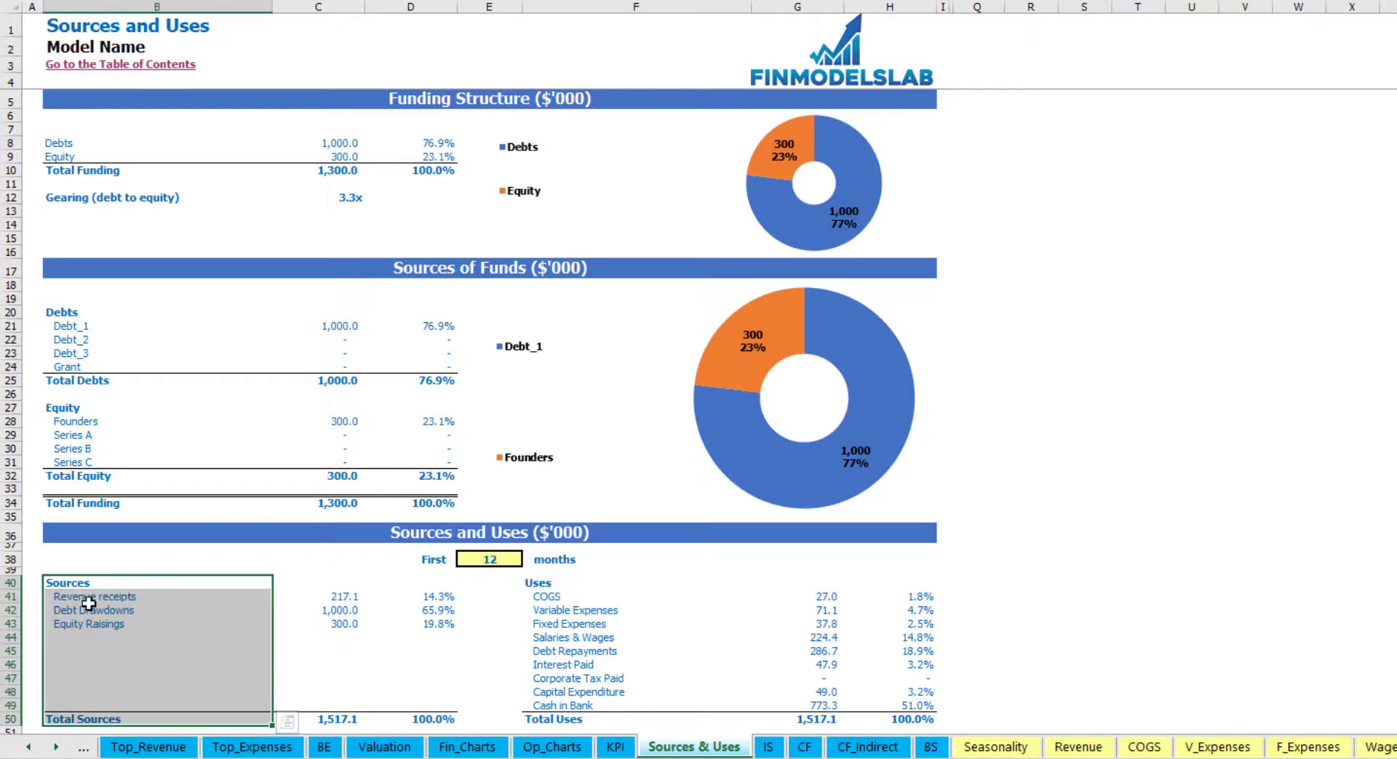
click(143, 594)
click(163, 608)
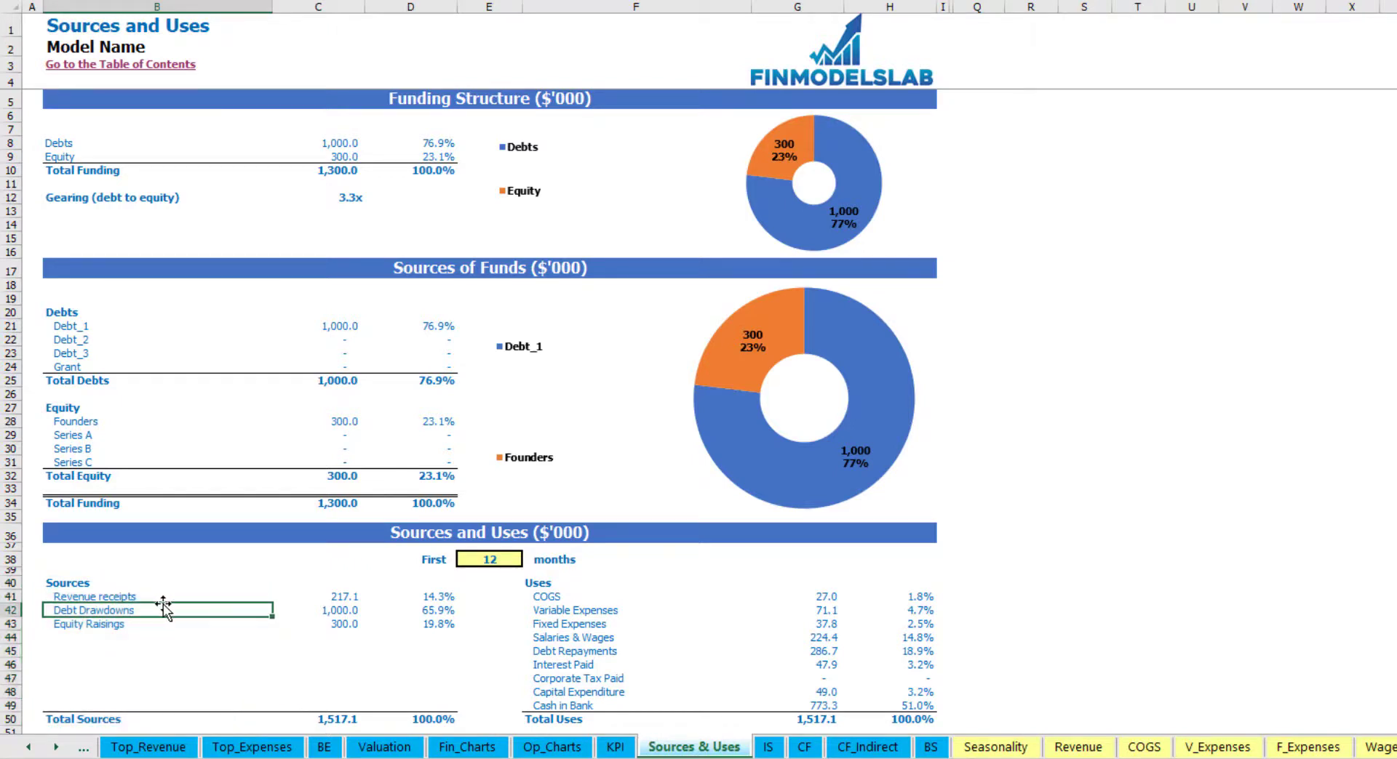
key(Down)
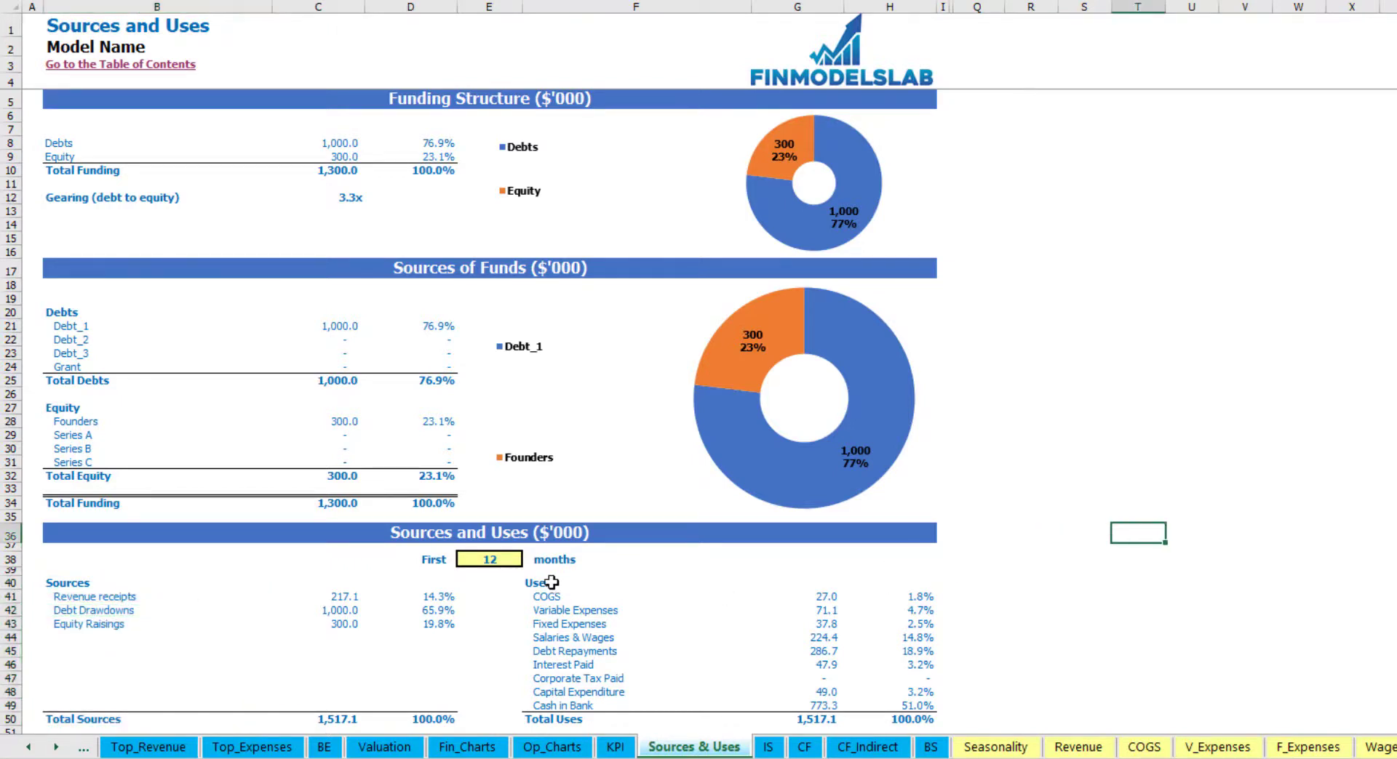
click(539, 582)
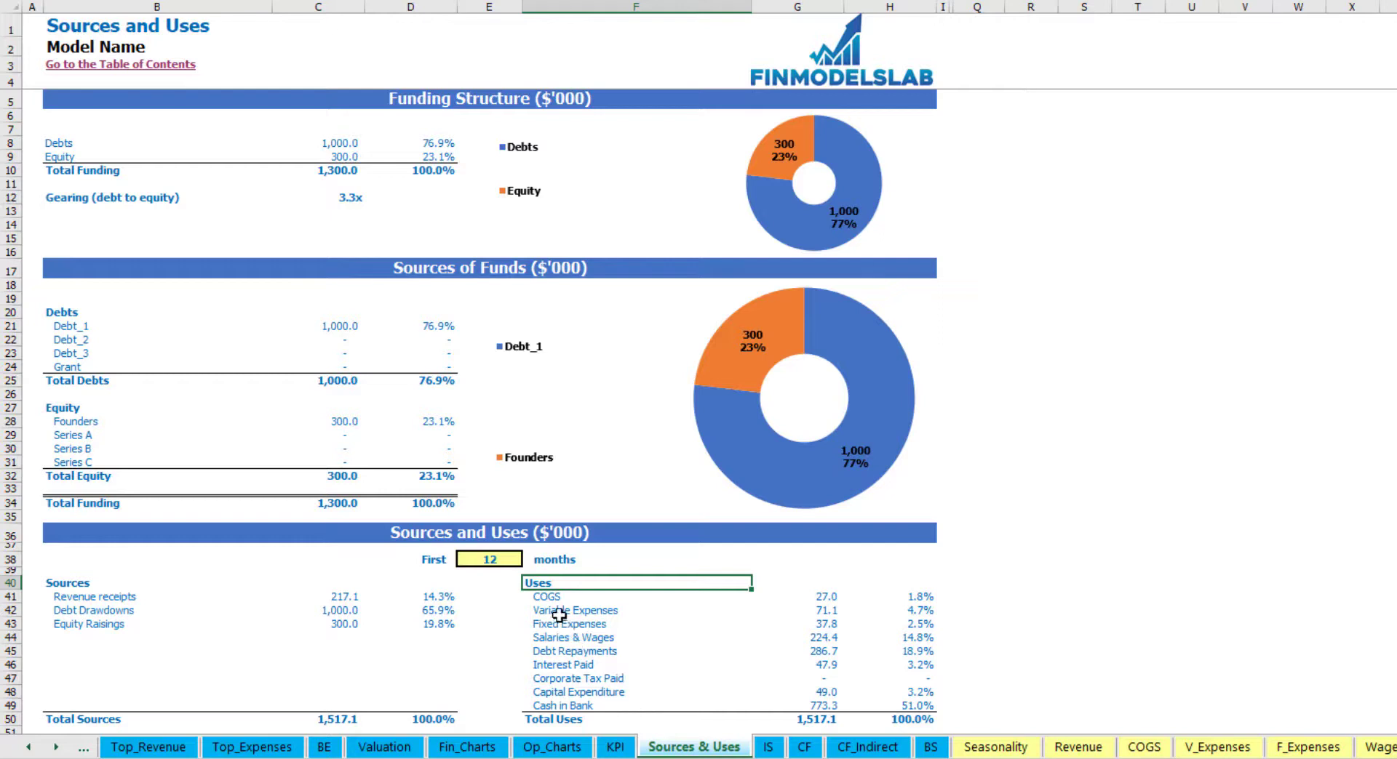
Step: Set the Sources and Uses reporting period to the first 60 months and review the resulting sources, uses and their charts
click(513, 558)
click(531, 560)
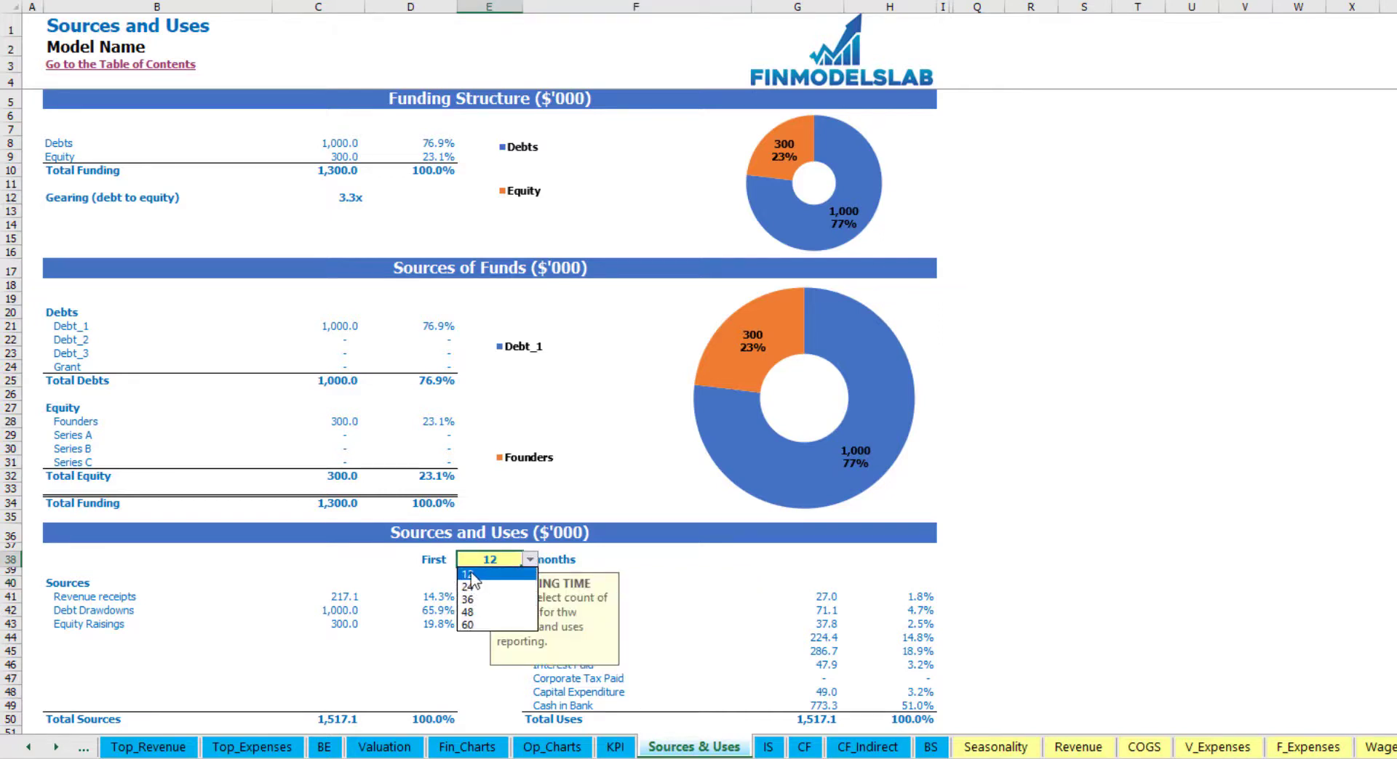
click(469, 625)
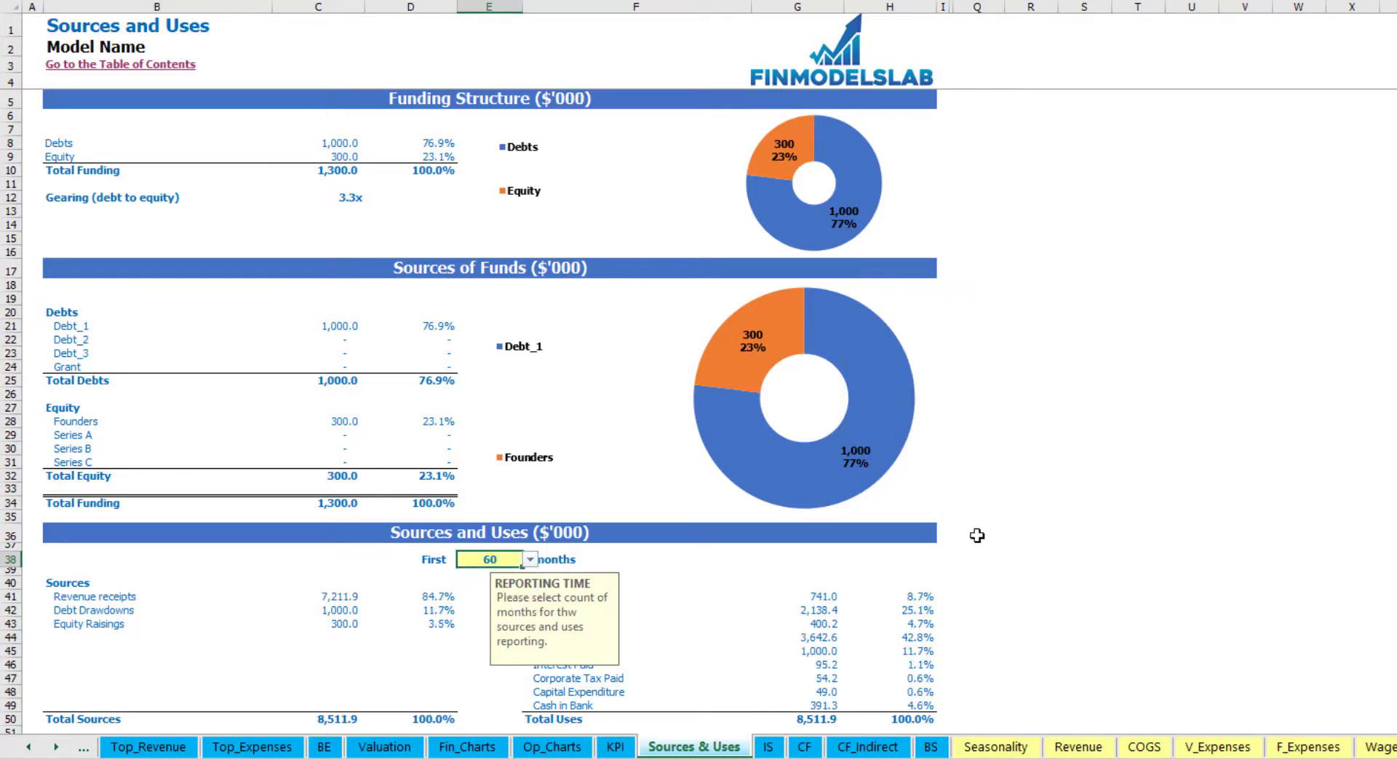
click(1156, 492)
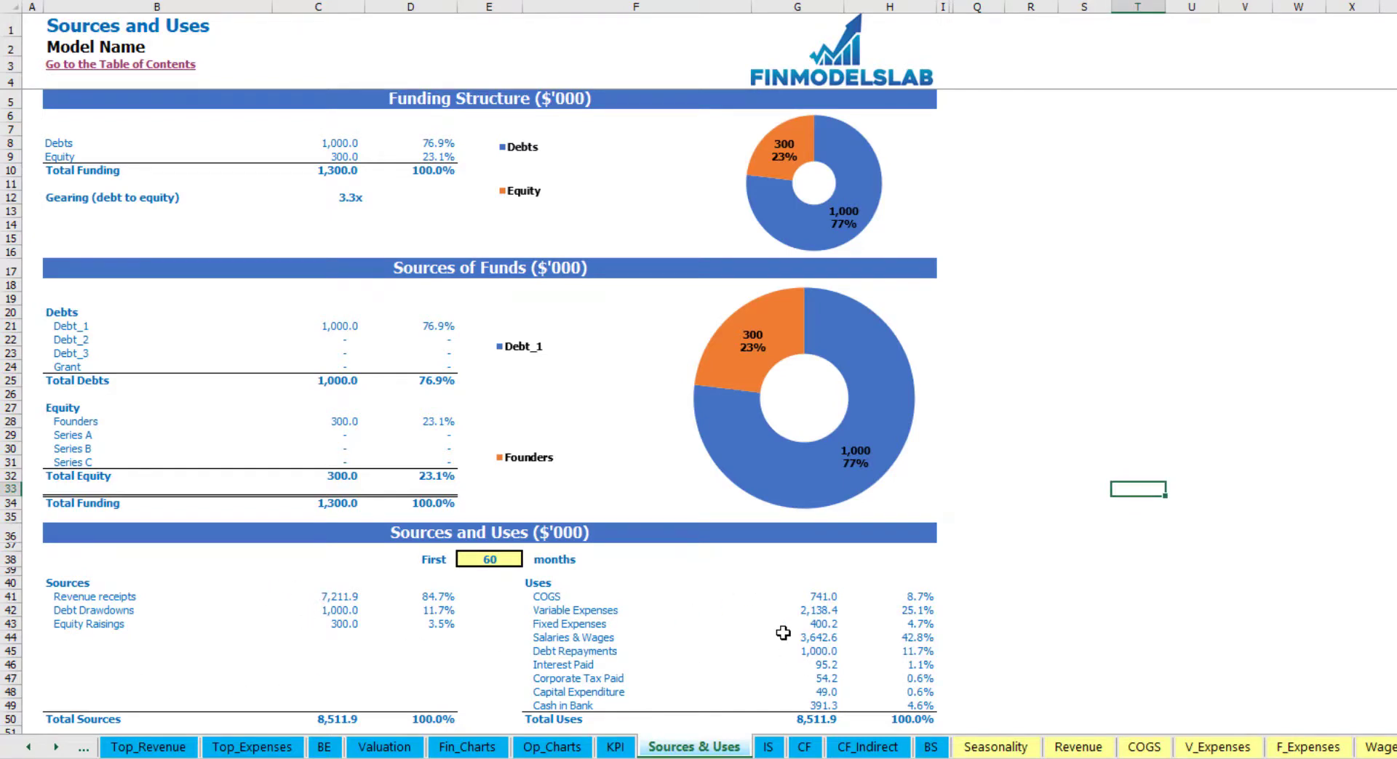
scroll(785, 640, down, 7)
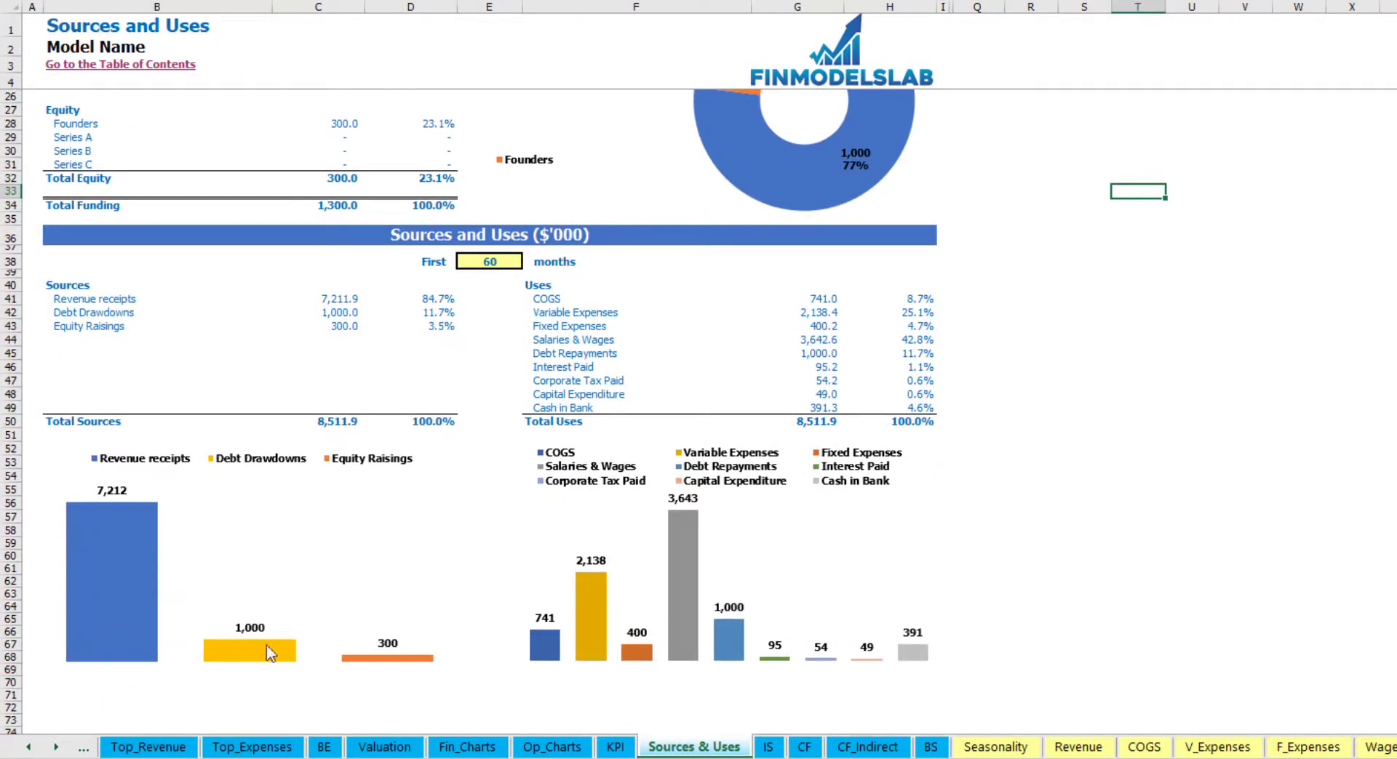
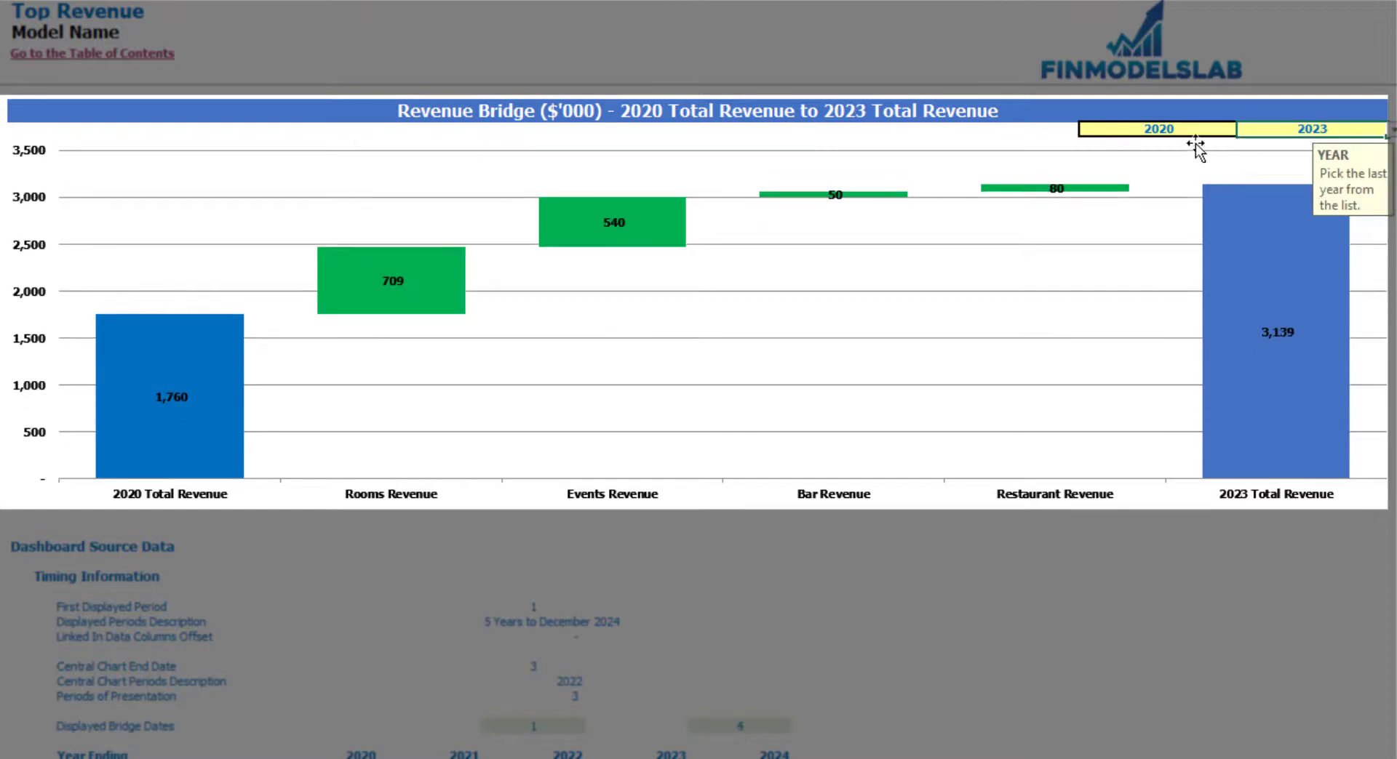
Step: Set the first year of the Top Revenue sheet's Revenue Bridge to 2021 and review the bridge chart
click(1199, 131)
click(1244, 129)
click(1198, 160)
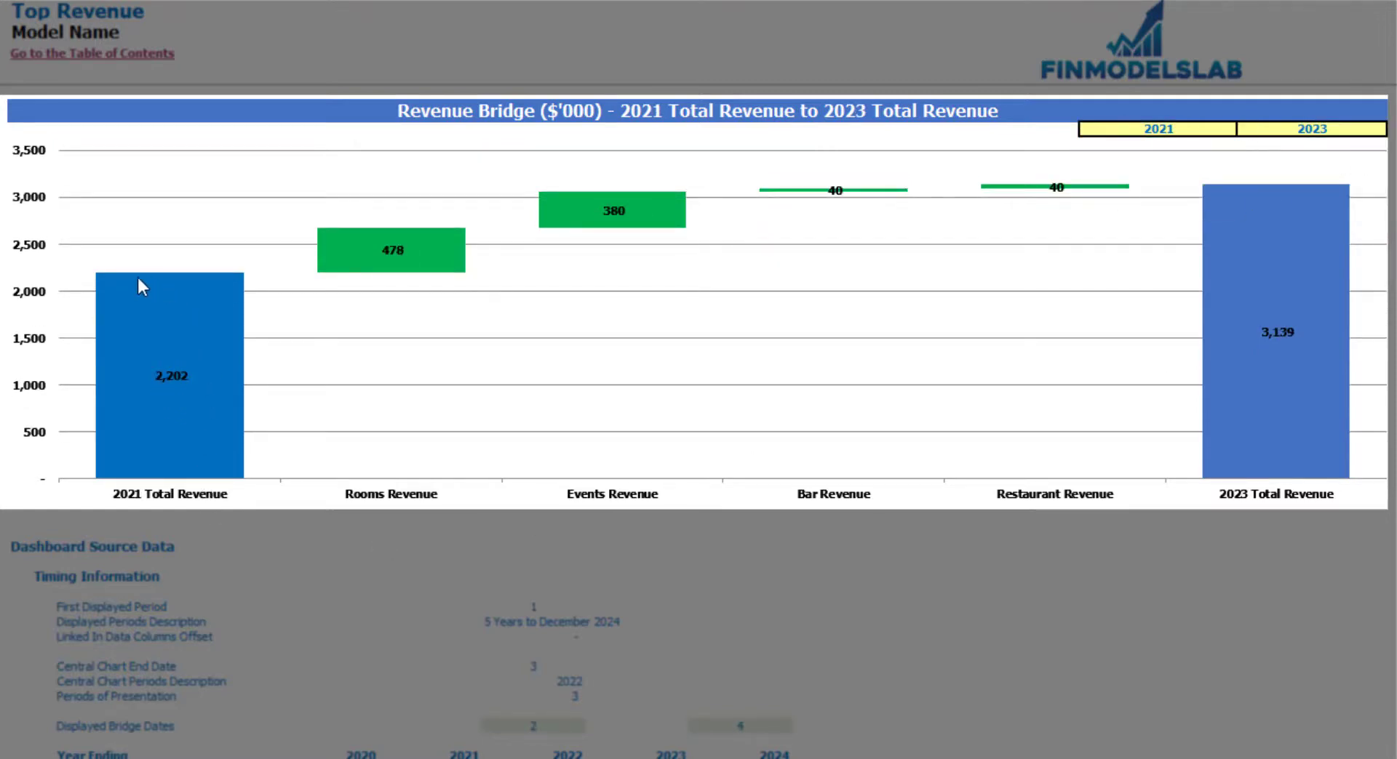
mouse_move(151, 465)
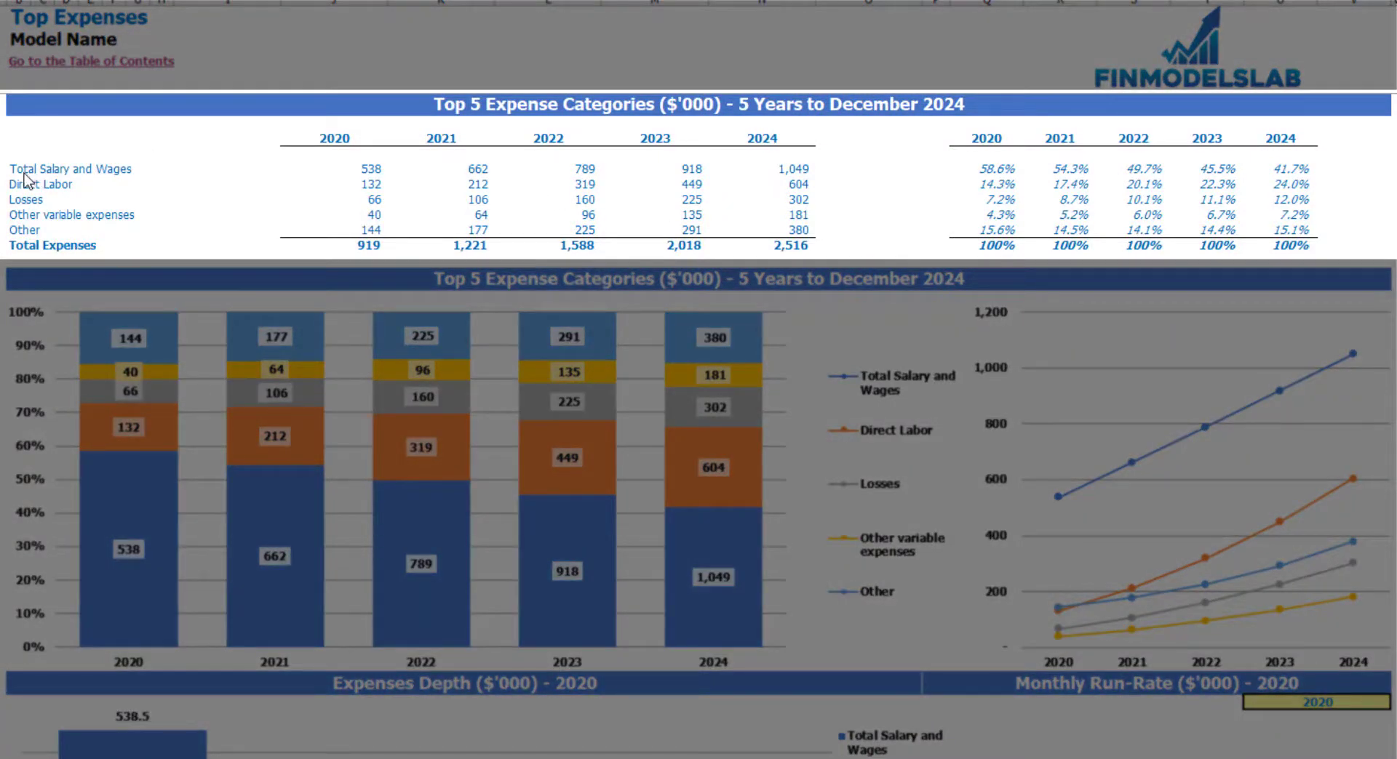
Step: Examine the Top 5 Expense Categories for 2020 to 2024, including the yearly amounts, total expenses and percentage shares
drag(18, 171, 18, 218)
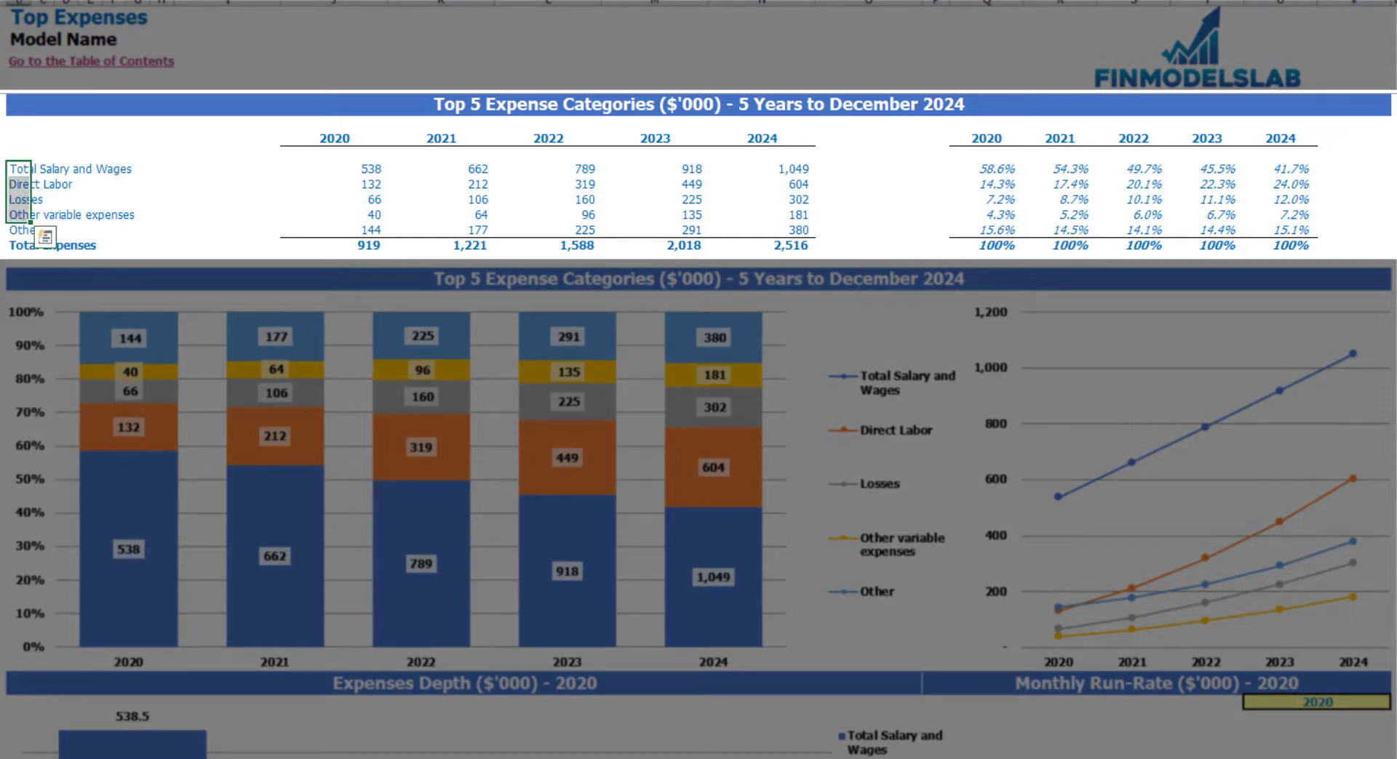
click(29, 232)
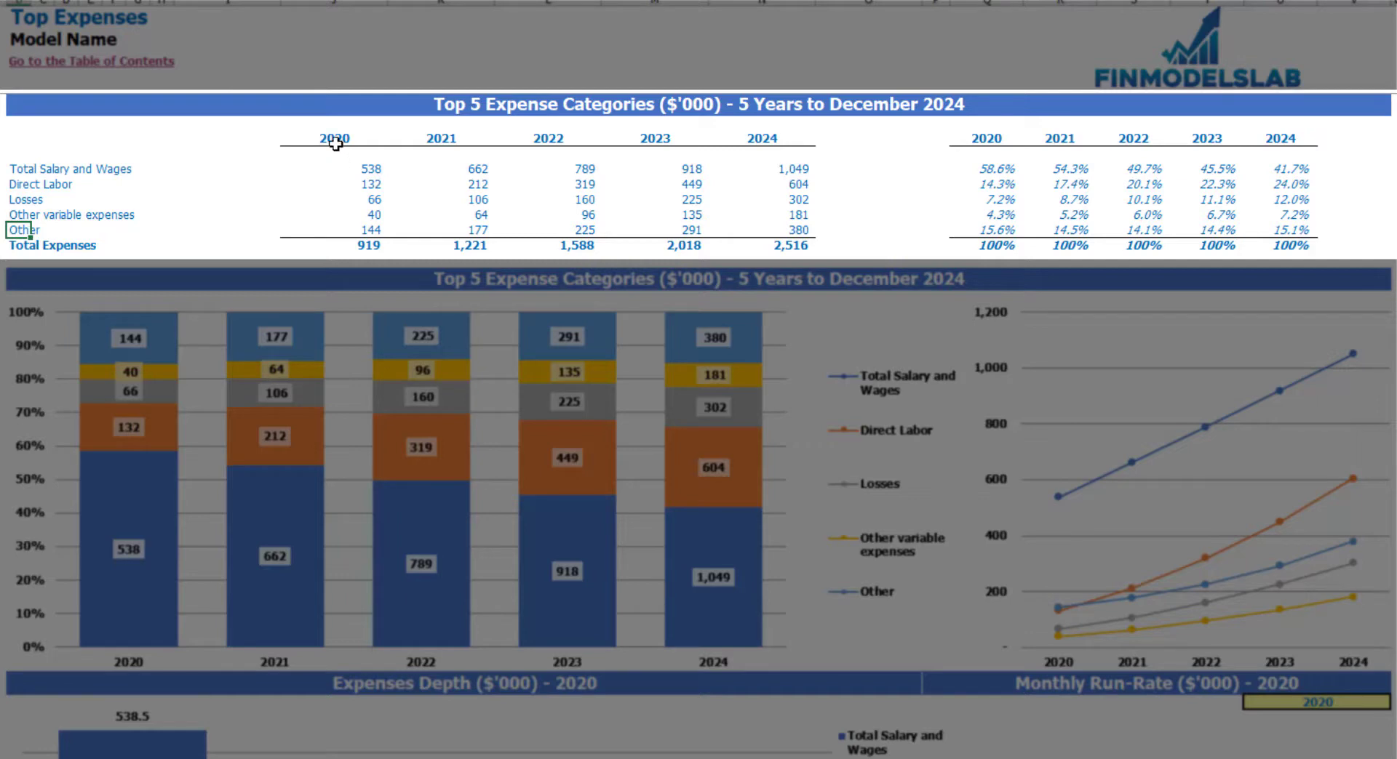
drag(334, 141, 741, 241)
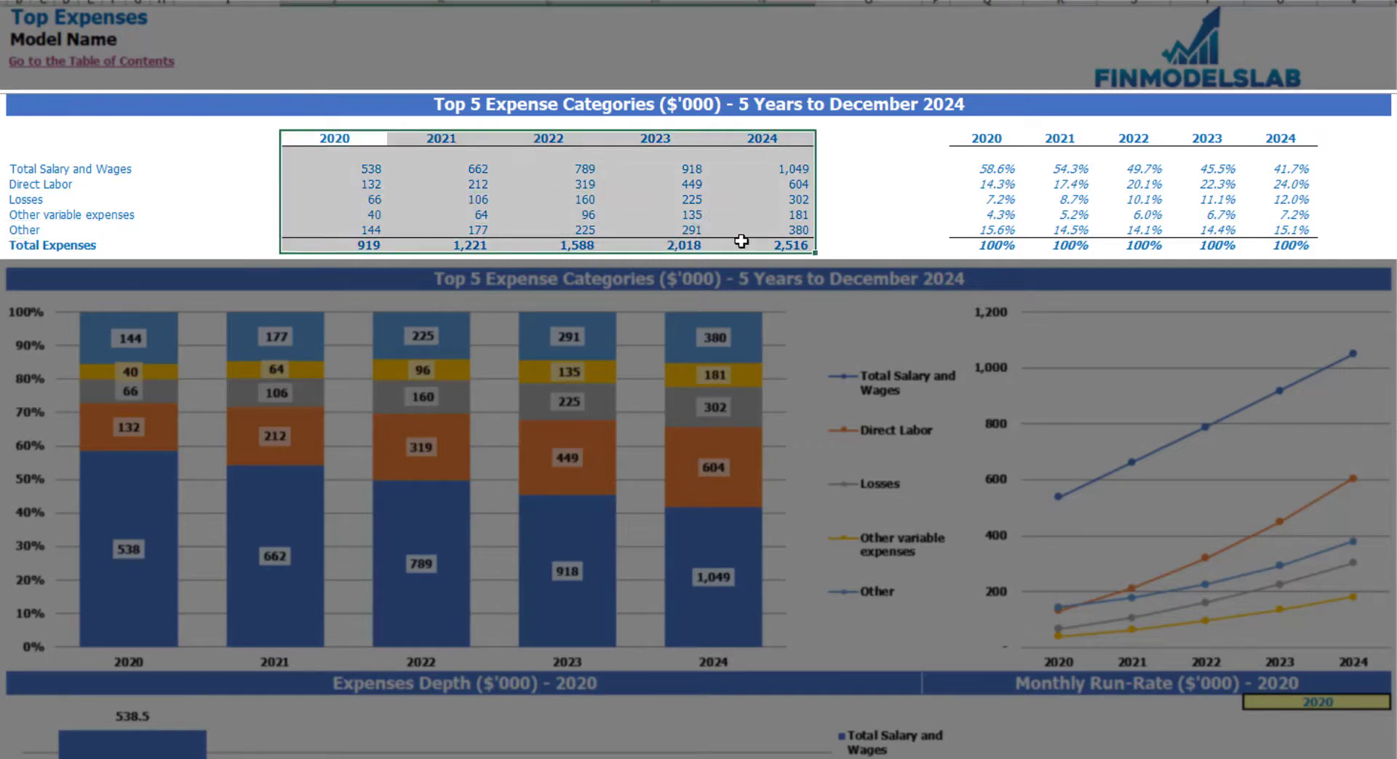
click(369, 248)
drag(369, 248, 757, 246)
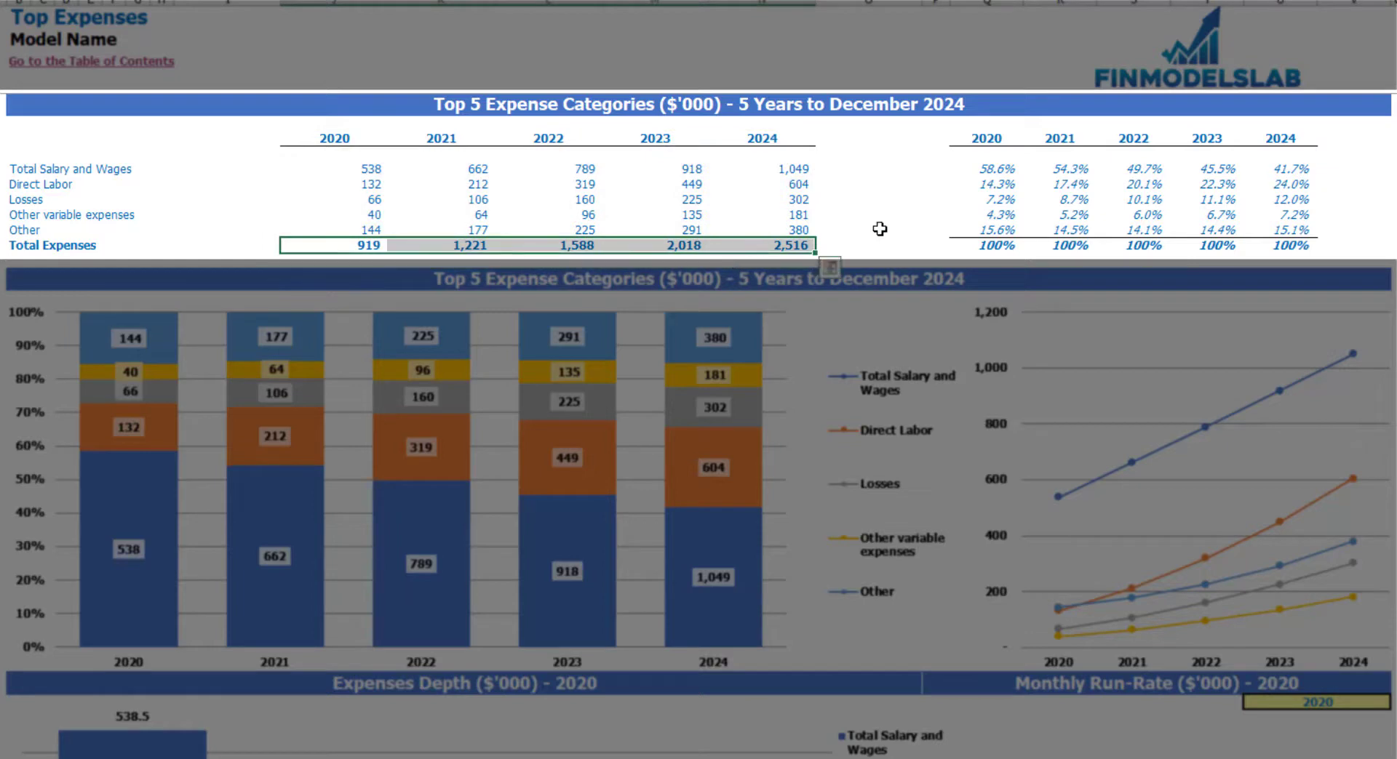
drag(987, 143, 1304, 233)
click(196, 192)
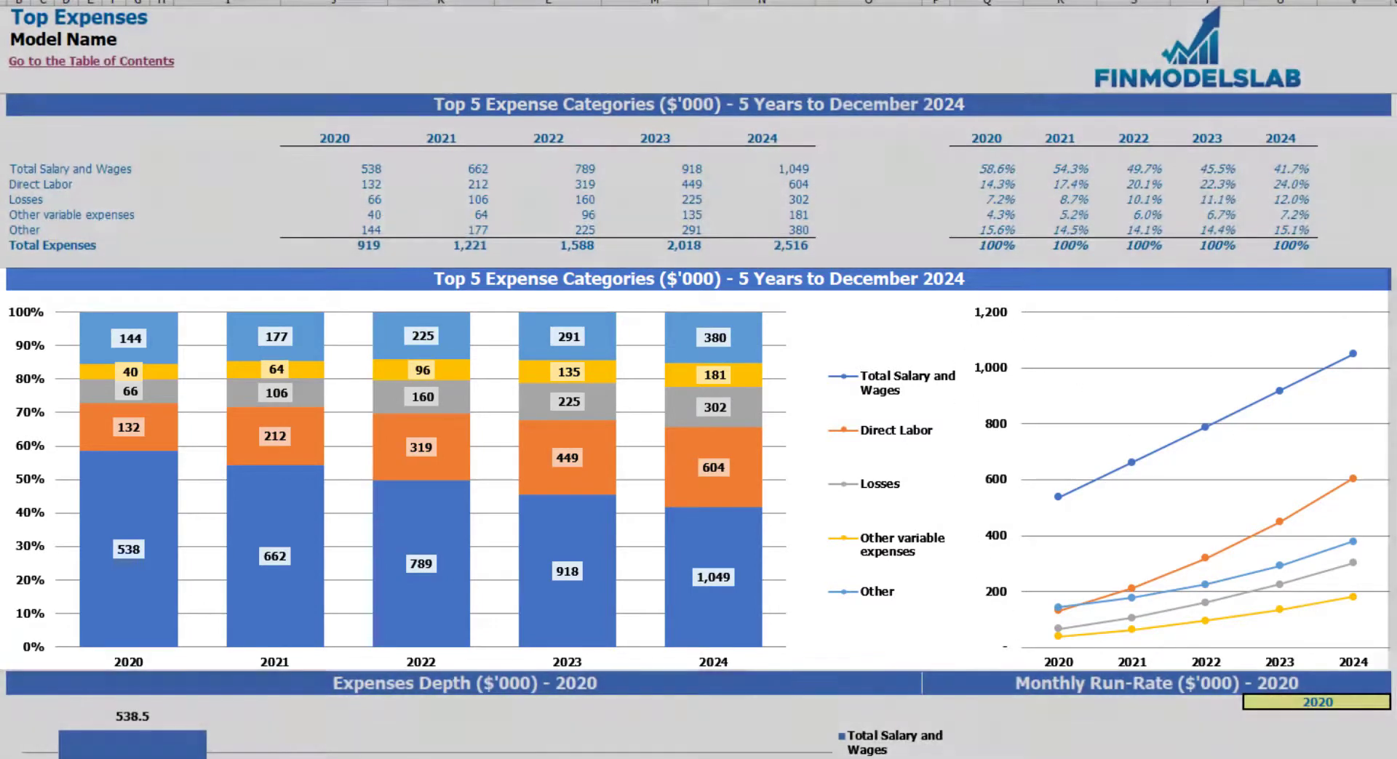
Step: Set the year for the Expenses Depth and Monthly Run-Rate charts to 2021 and review both charts
scroll(1129, 306, down, 4)
scroll(517, 352, down, 6)
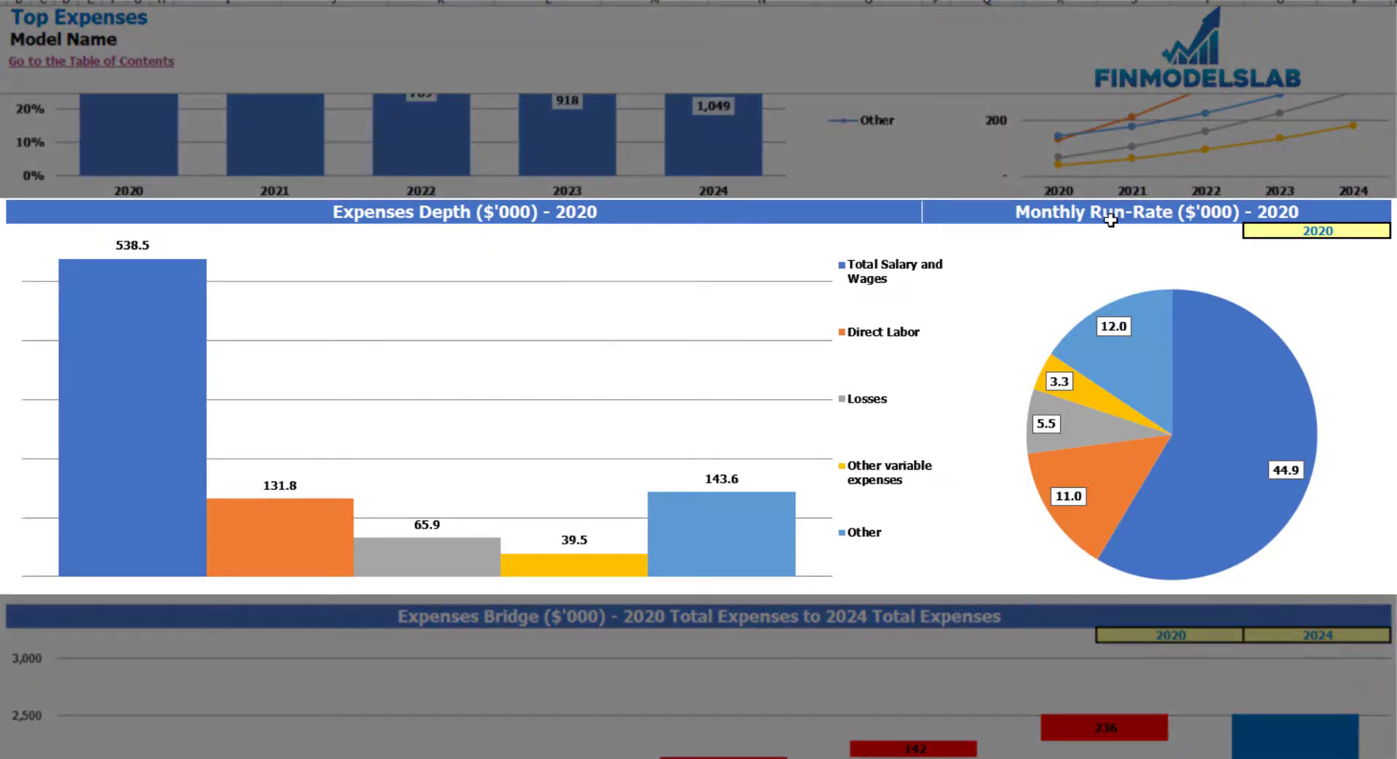
click(1385, 230)
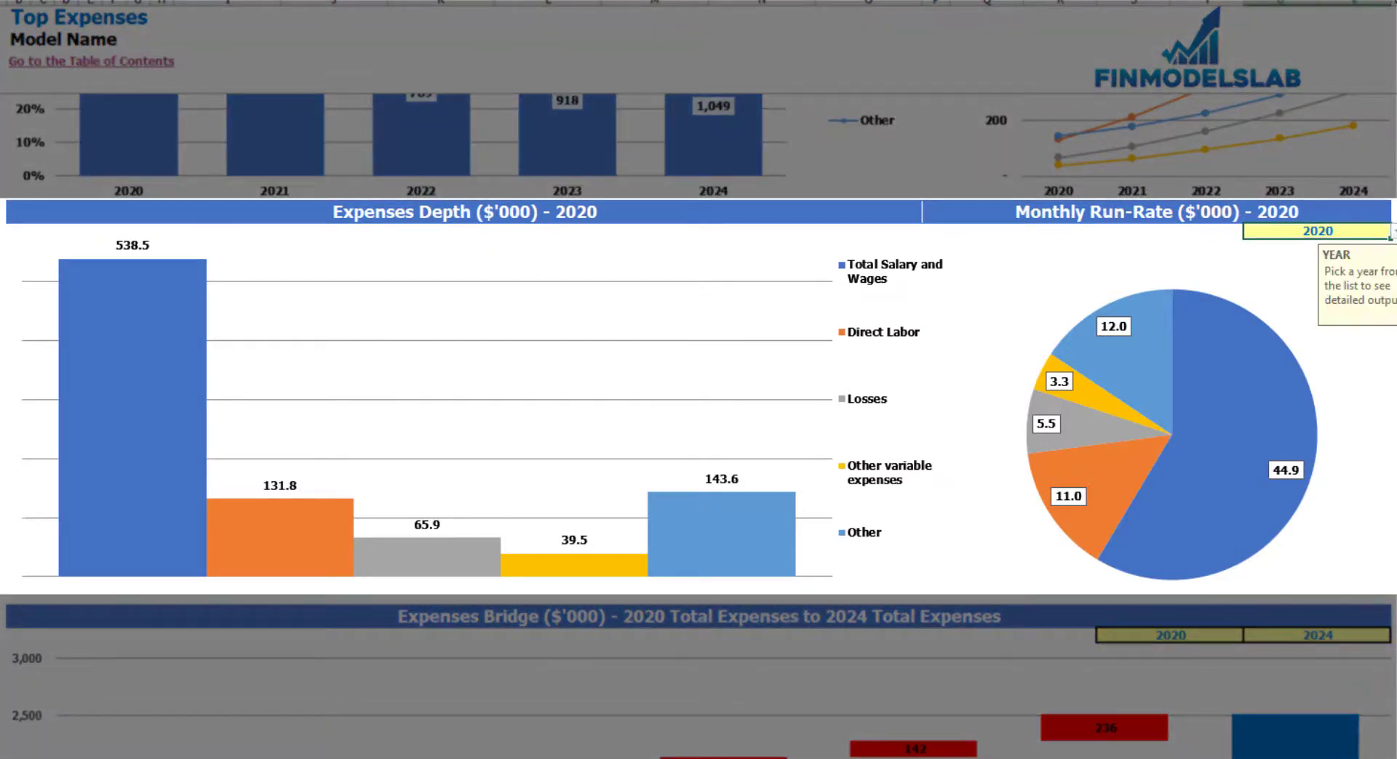
click(1391, 232)
click(1266, 264)
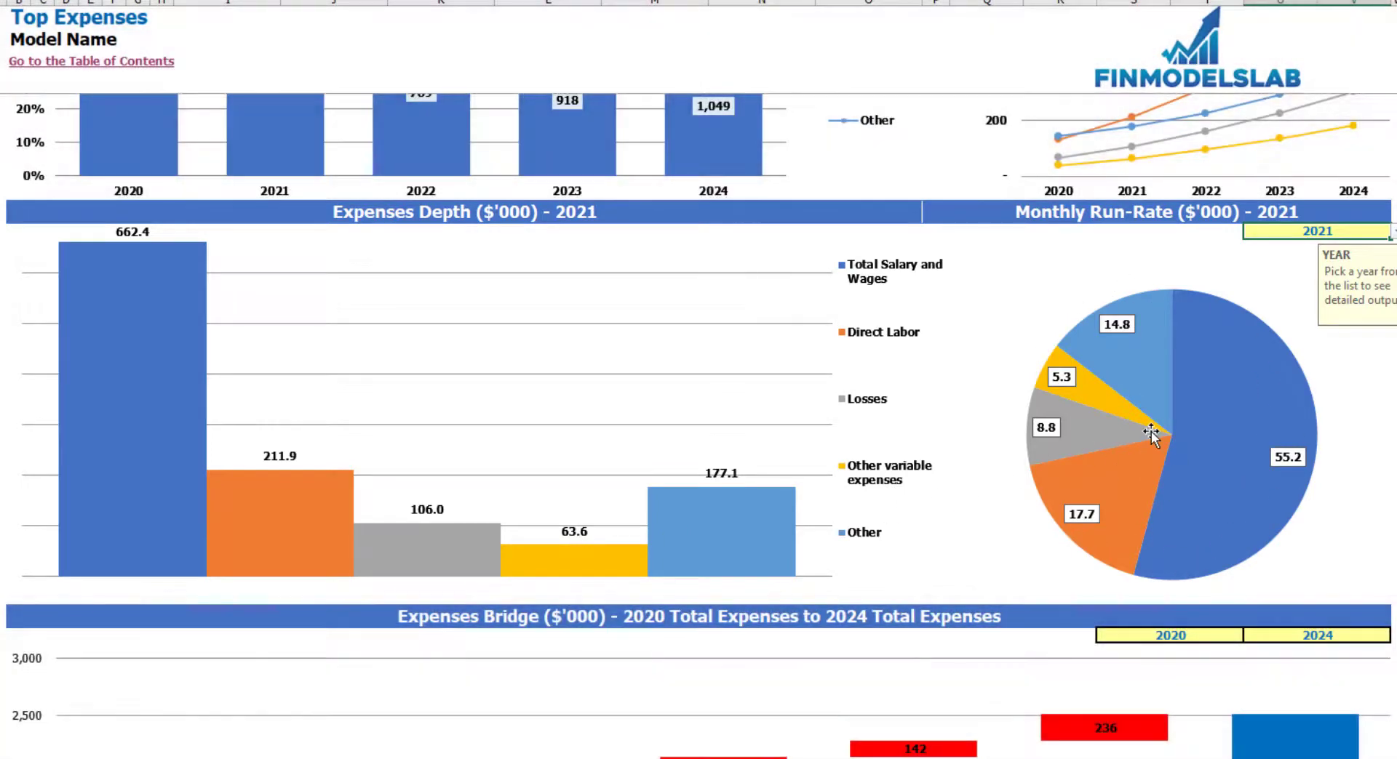
mouse_move(1150, 434)
Step: Check the first-year and last-year choices available for the Expenses Bridge chart on the Top Expenses sheet
scroll(1150, 435, down, 6)
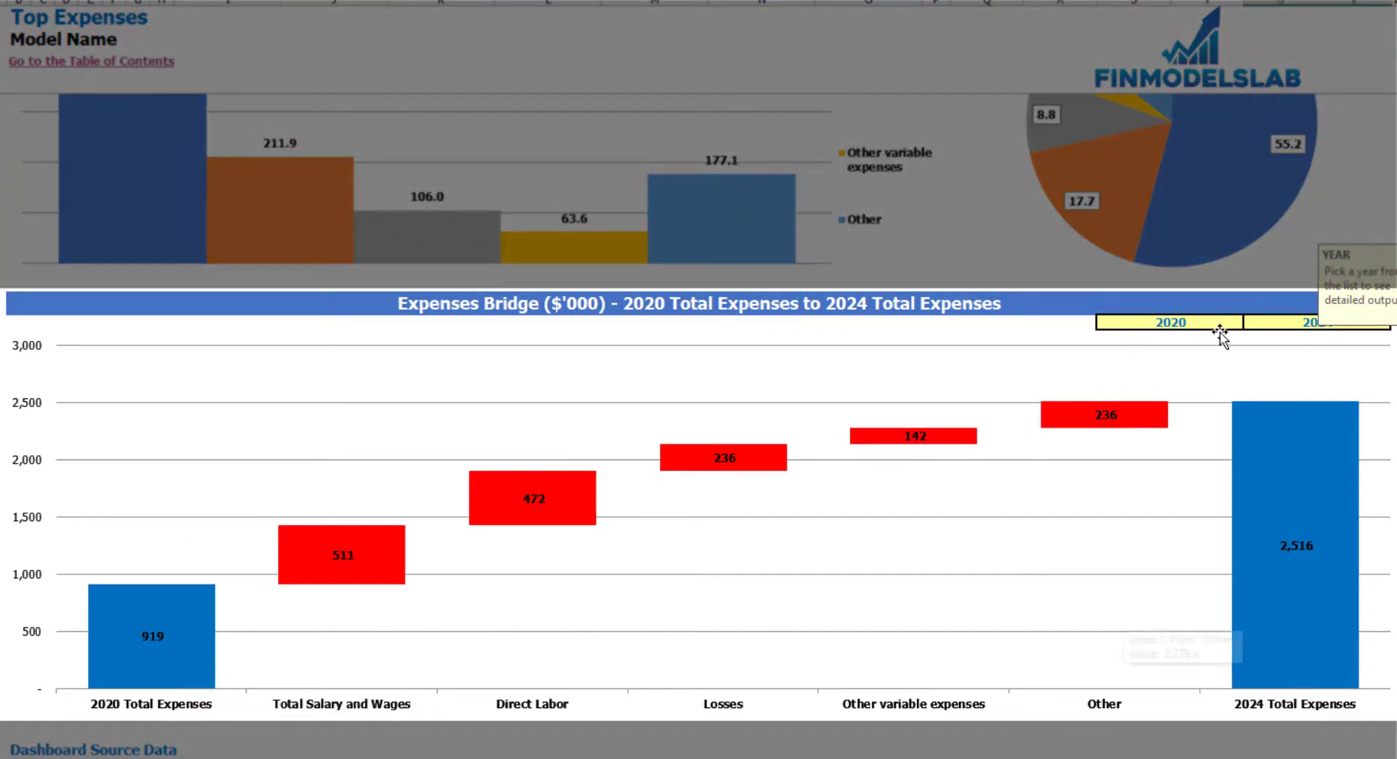
click(1228, 321)
click(1336, 318)
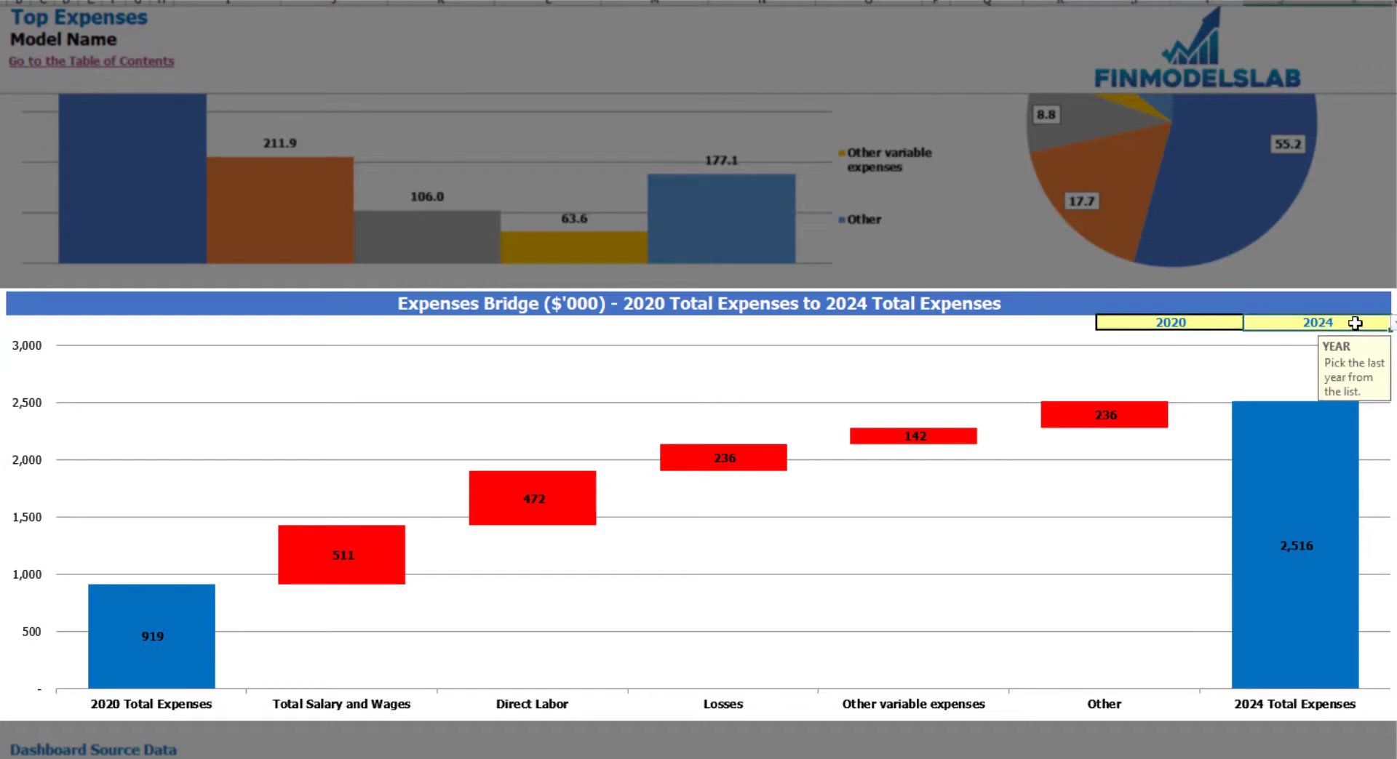
click(1223, 318)
click(1250, 322)
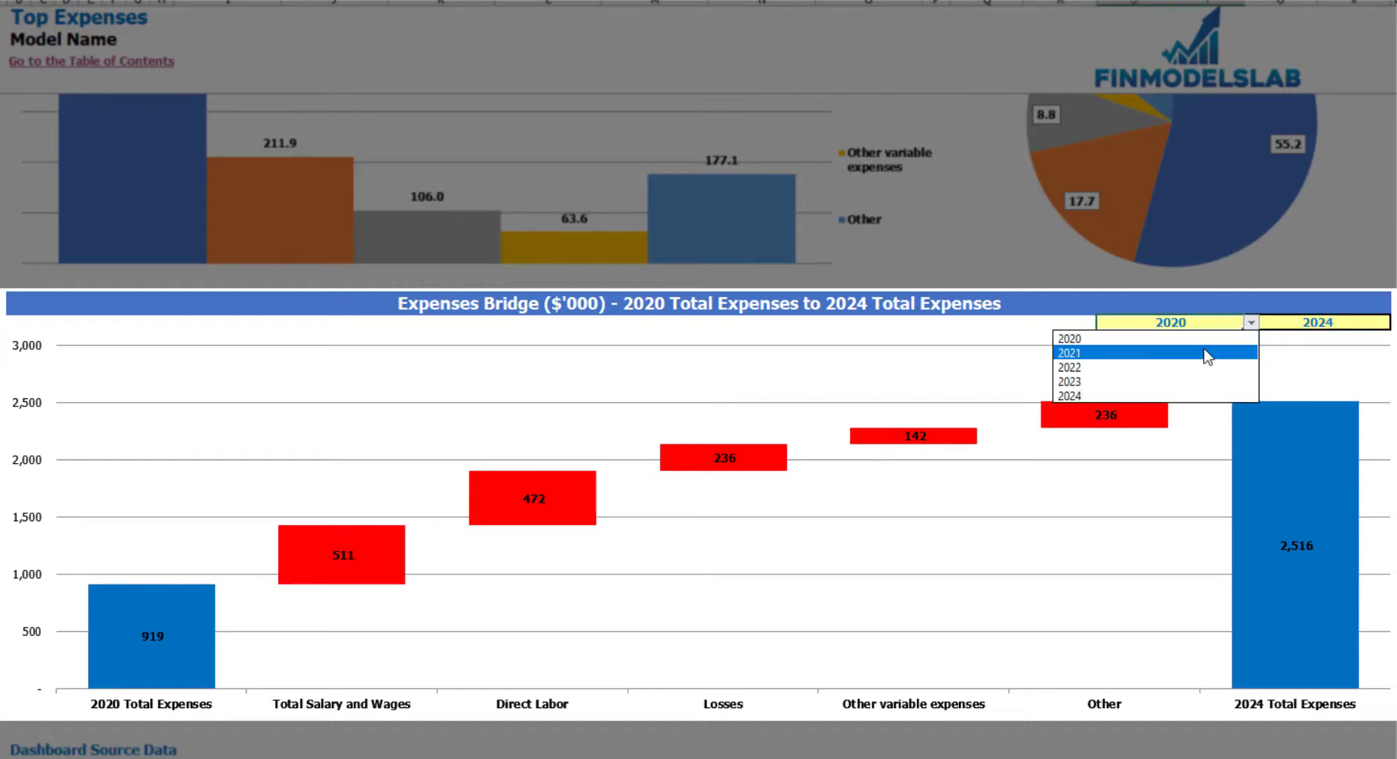
click(1384, 318)
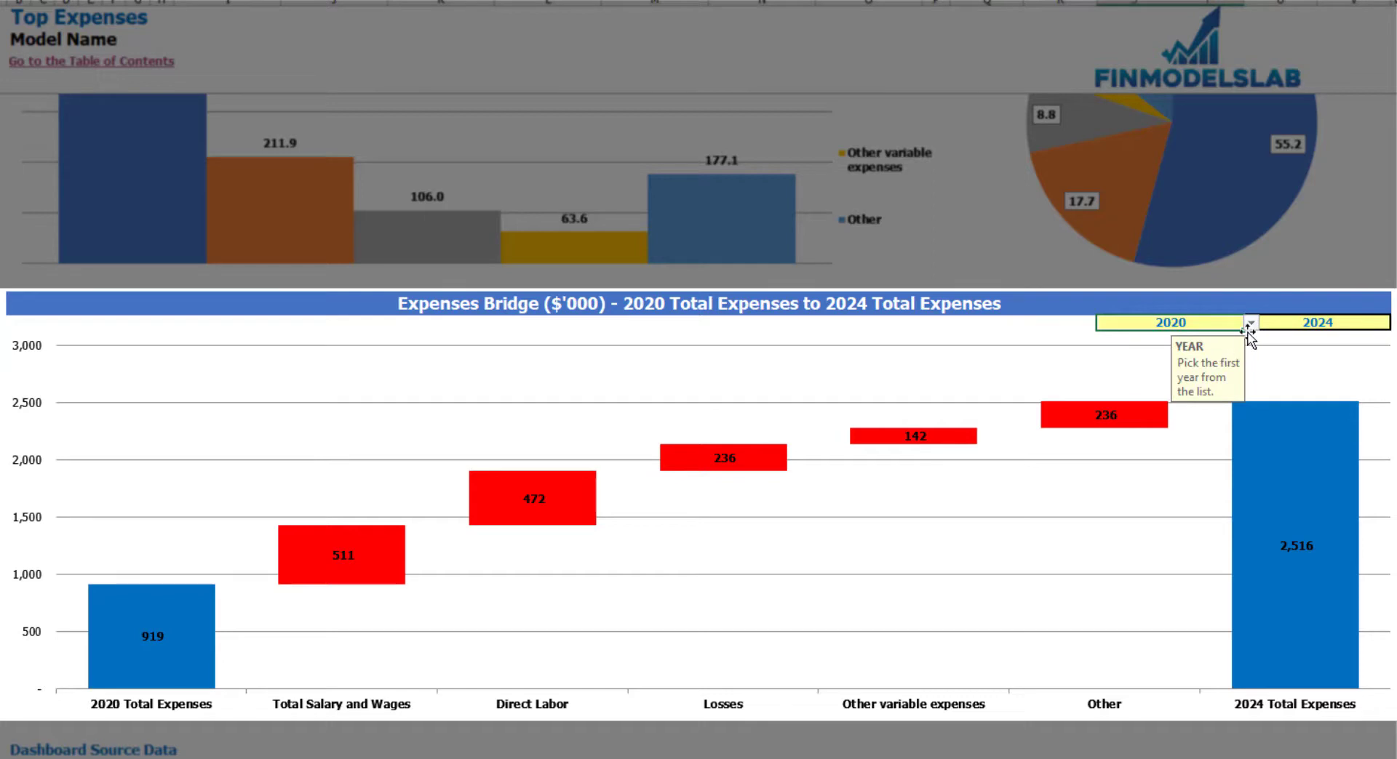
click(1370, 320)
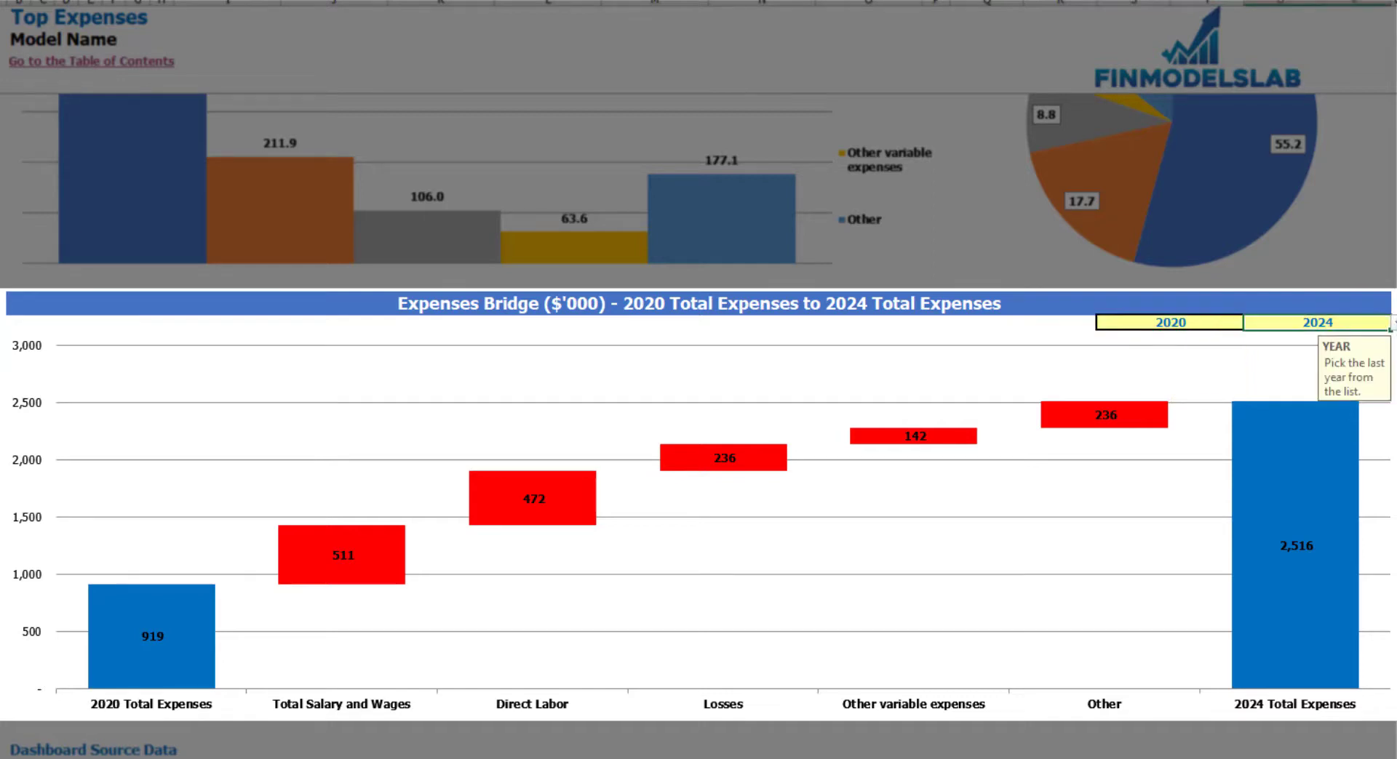
click(1392, 322)
click(1338, 393)
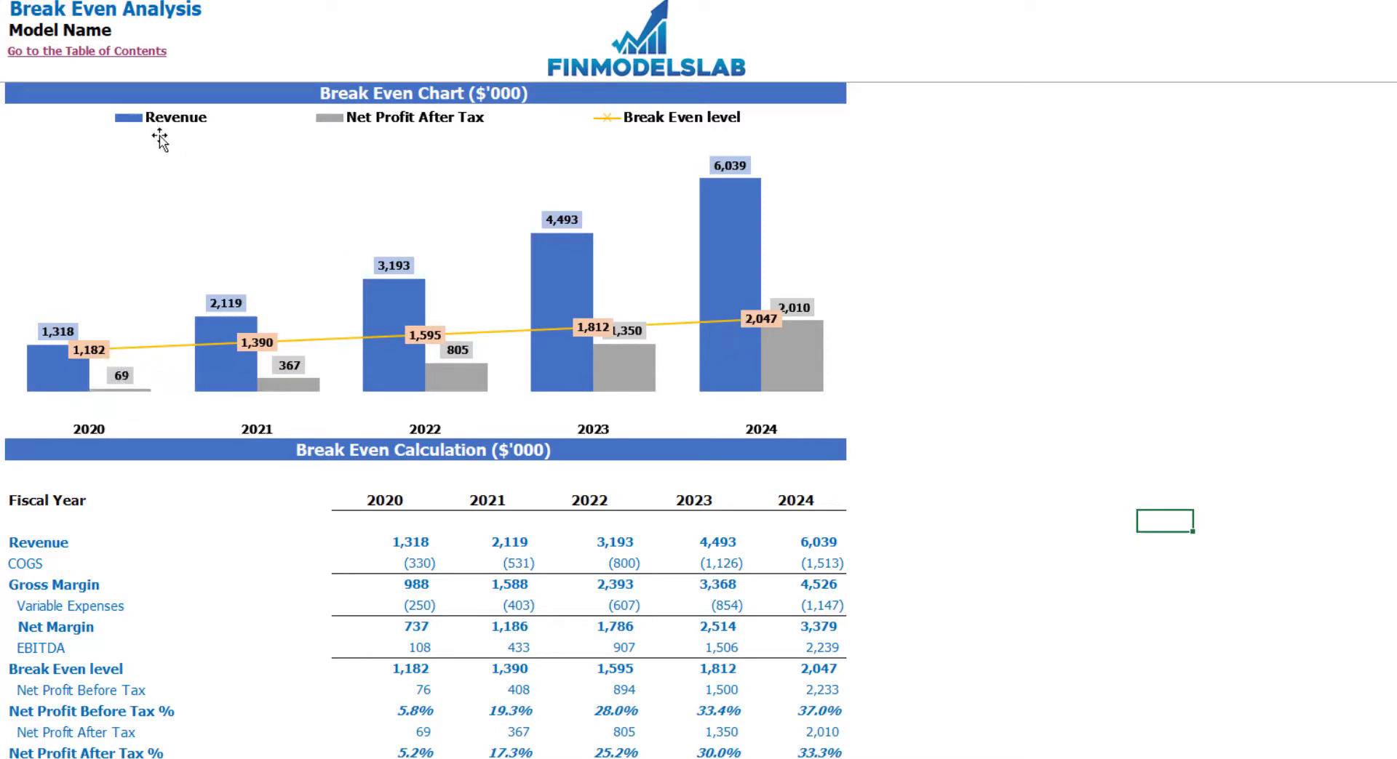
Step: Examine the loan and equity costs, their resource shares and the weighted average cost of capital in the Valuation's WACC Calculation
mouse_move(243, 303)
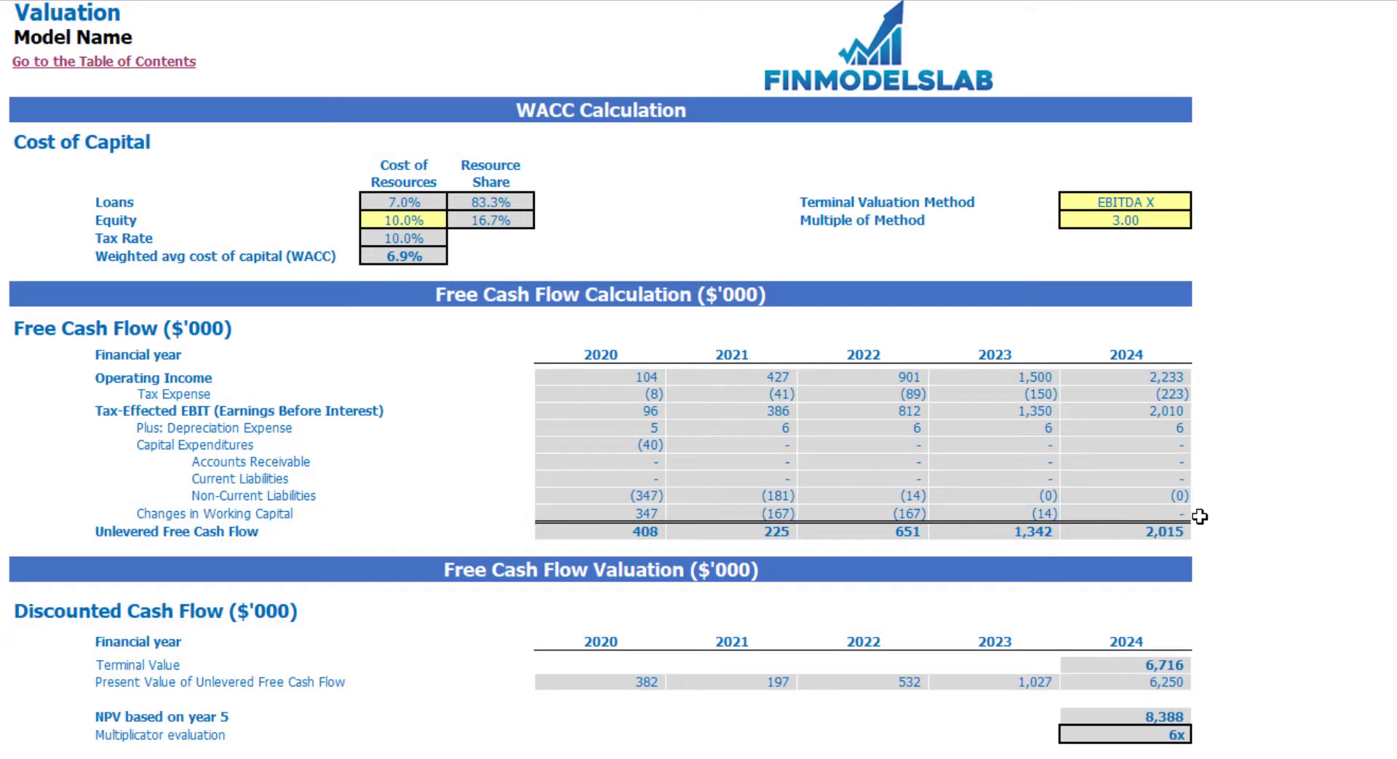
click(394, 219)
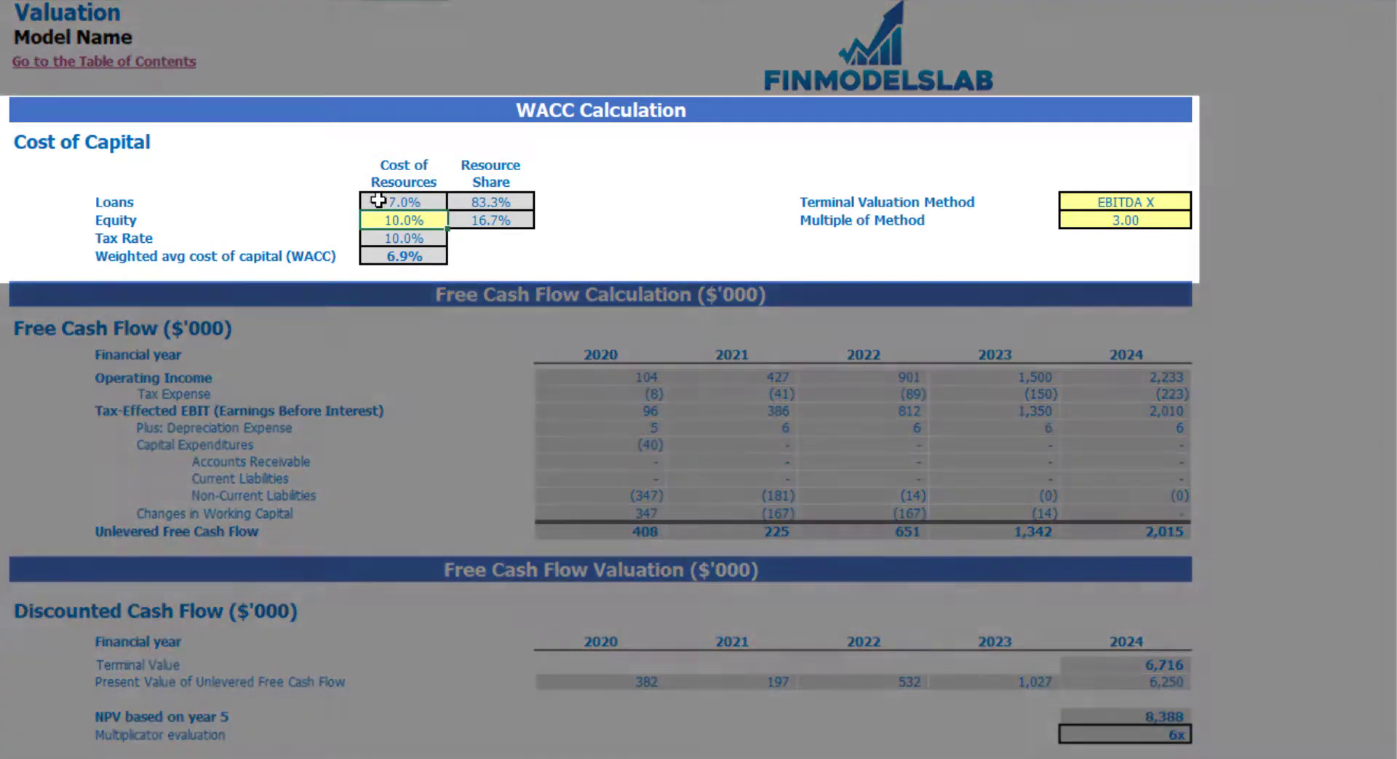
click(375, 201)
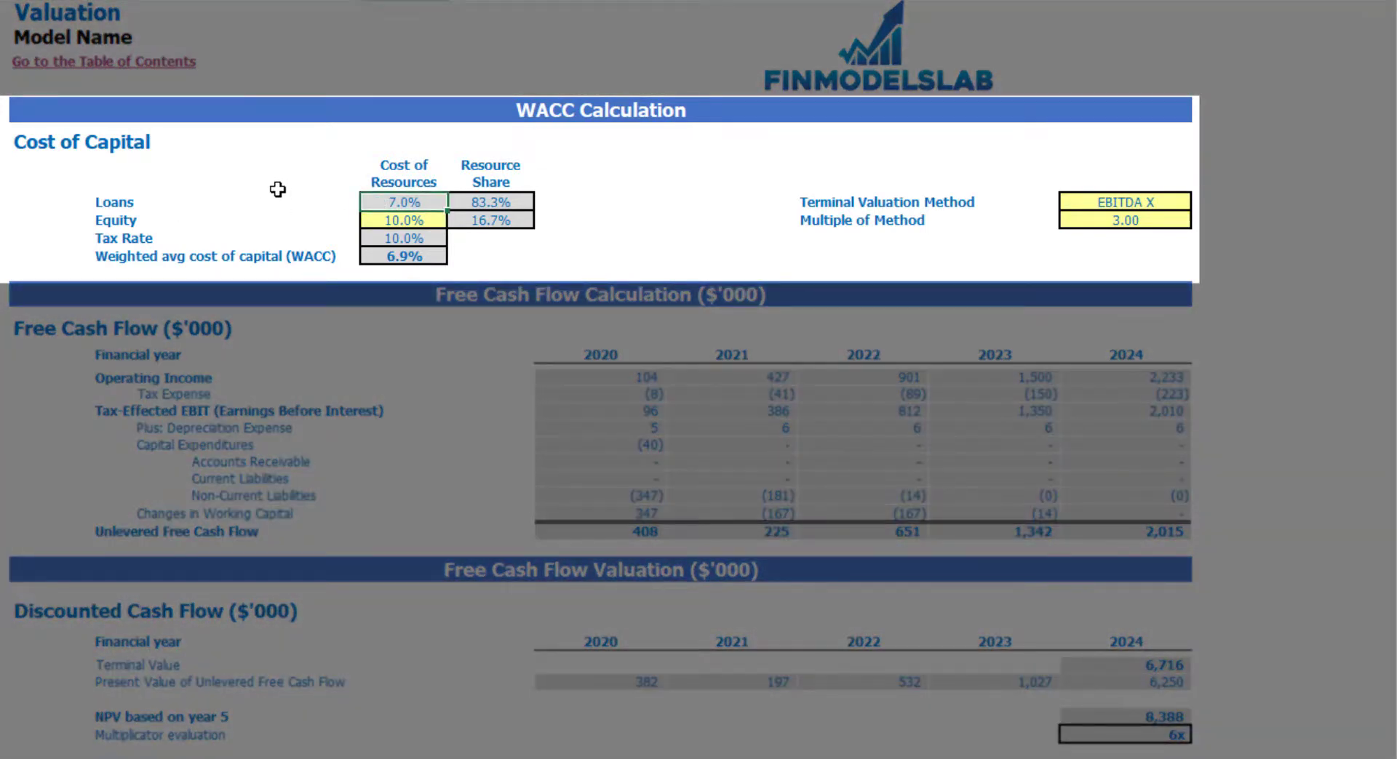
drag(491, 203, 491, 220)
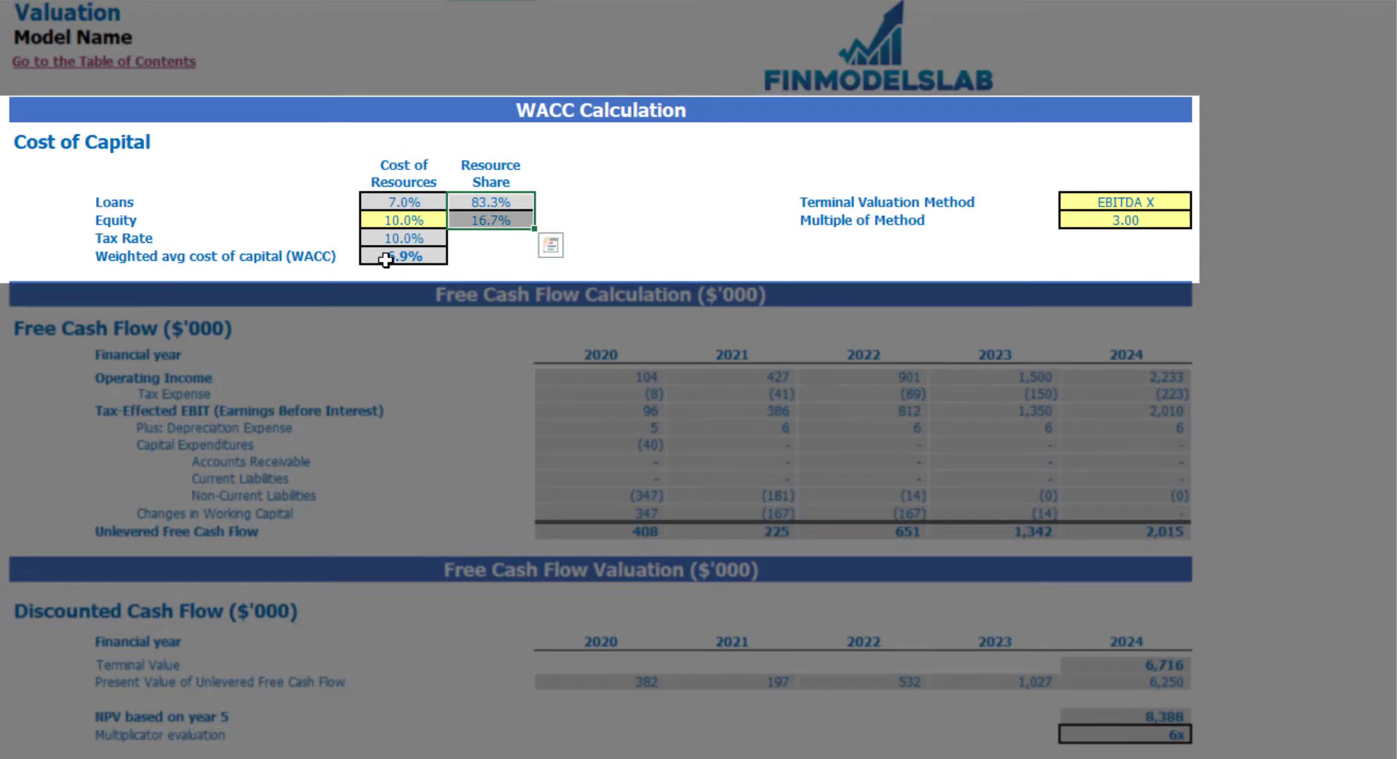
click(421, 256)
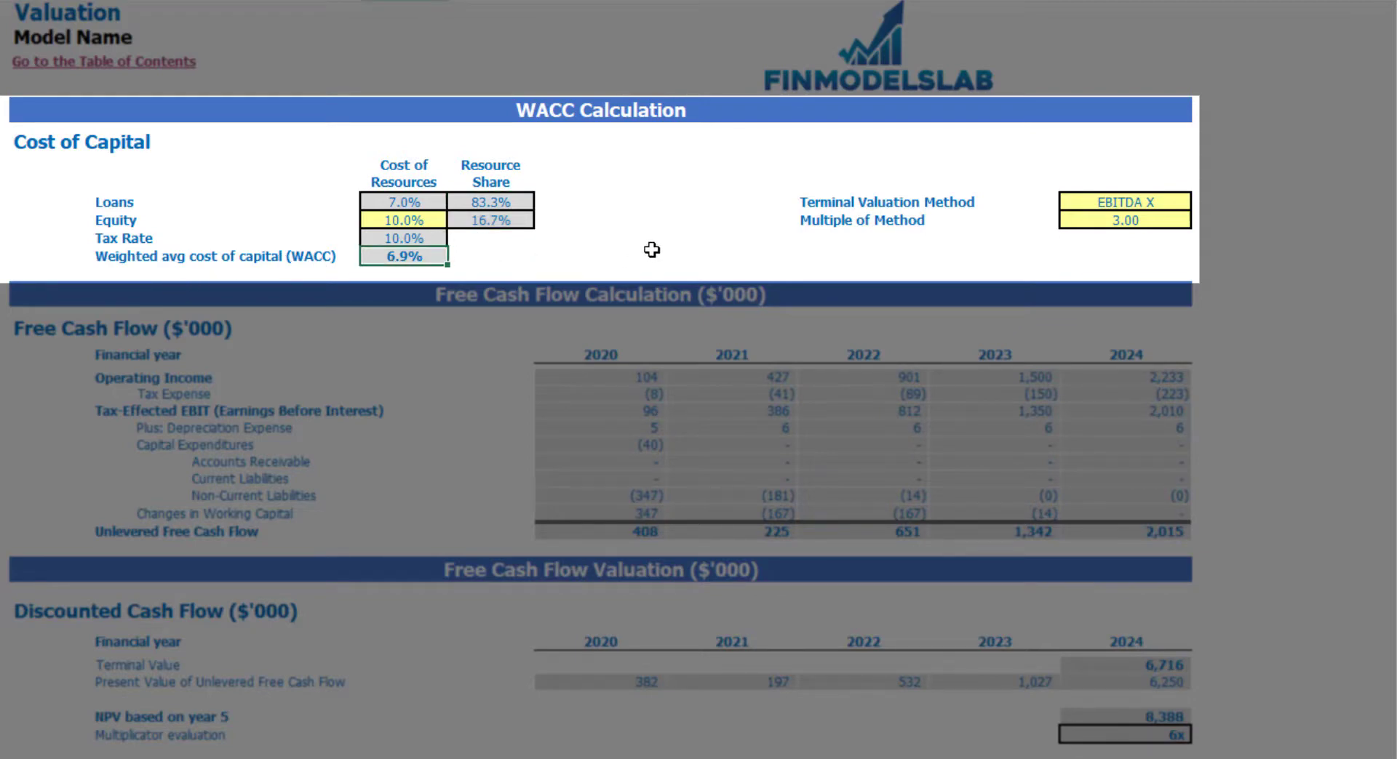
Step: Set the Terminal Valuation Method to Revenue X and check the Multiple of Method
click(1145, 208)
click(1202, 208)
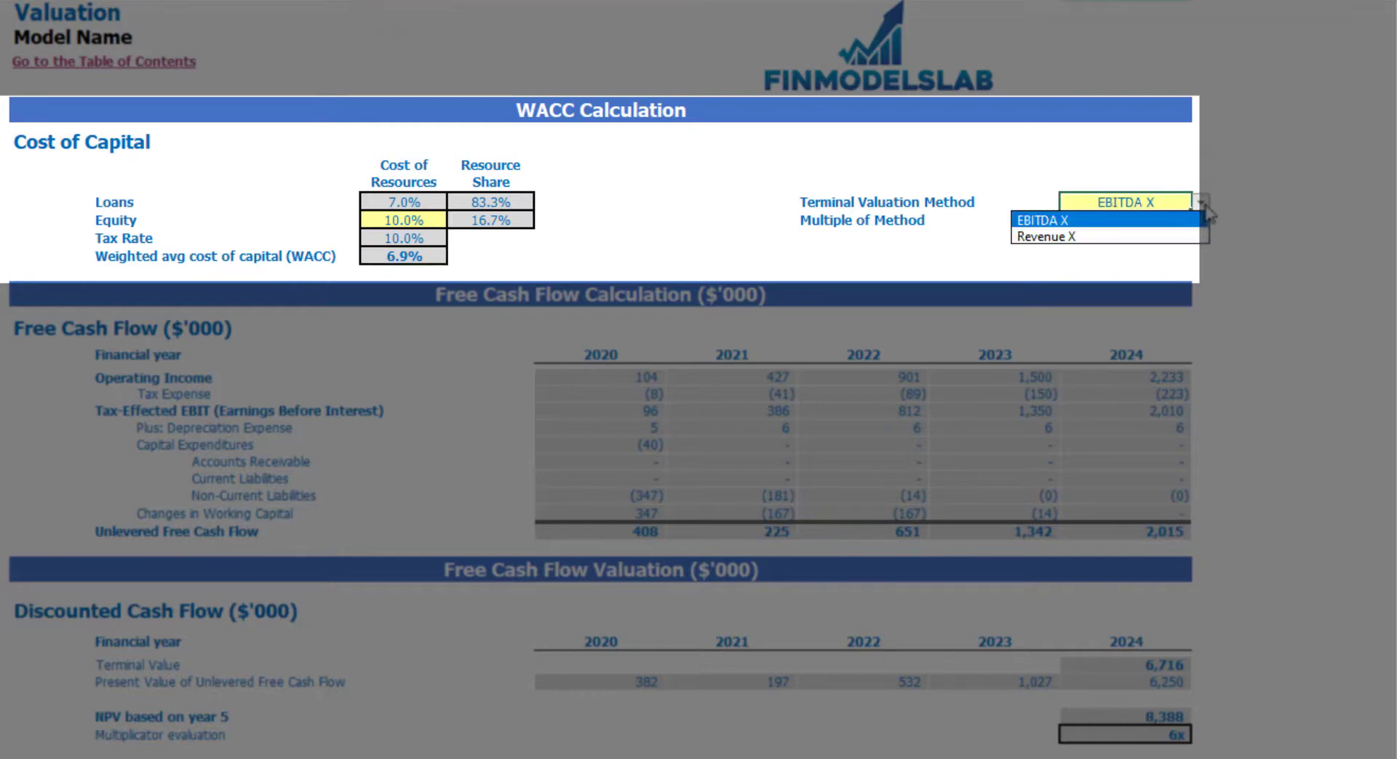
click(1181, 232)
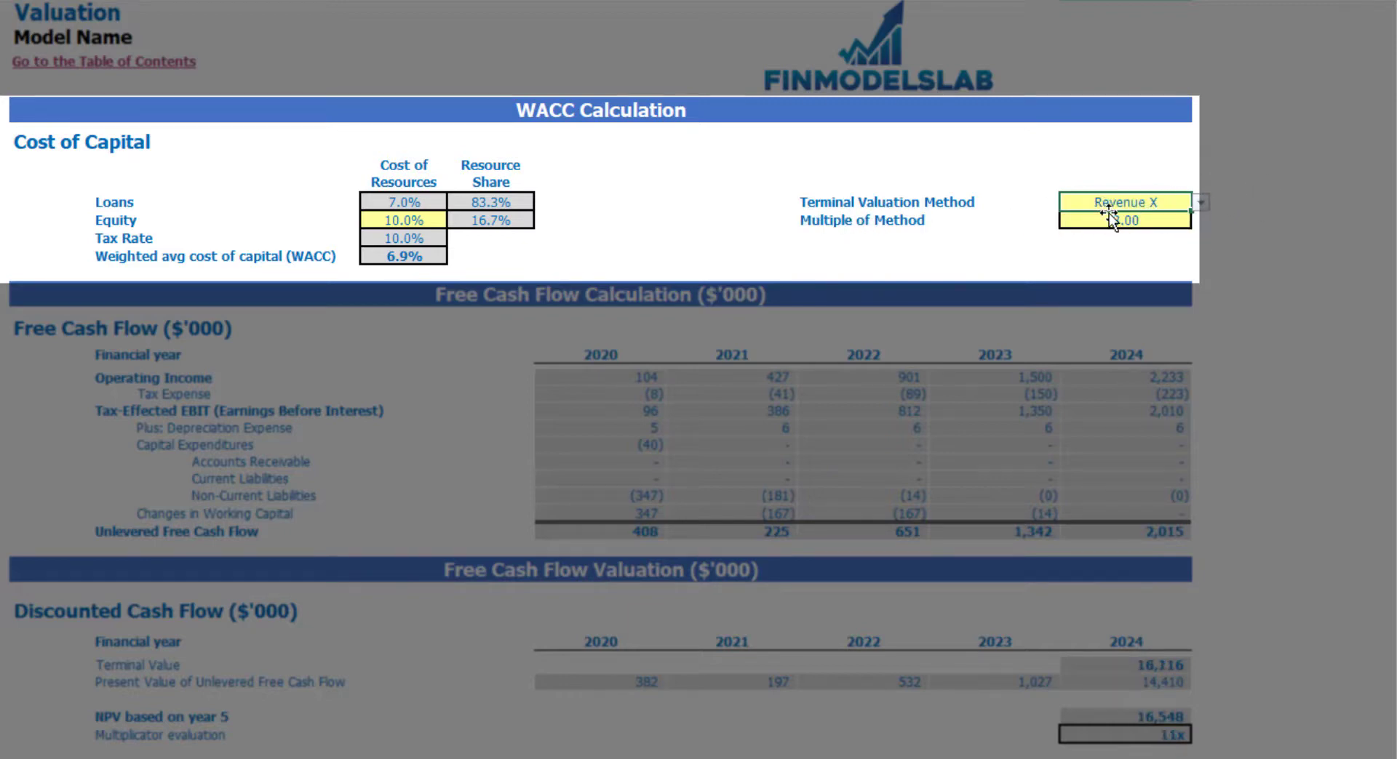
click(1145, 224)
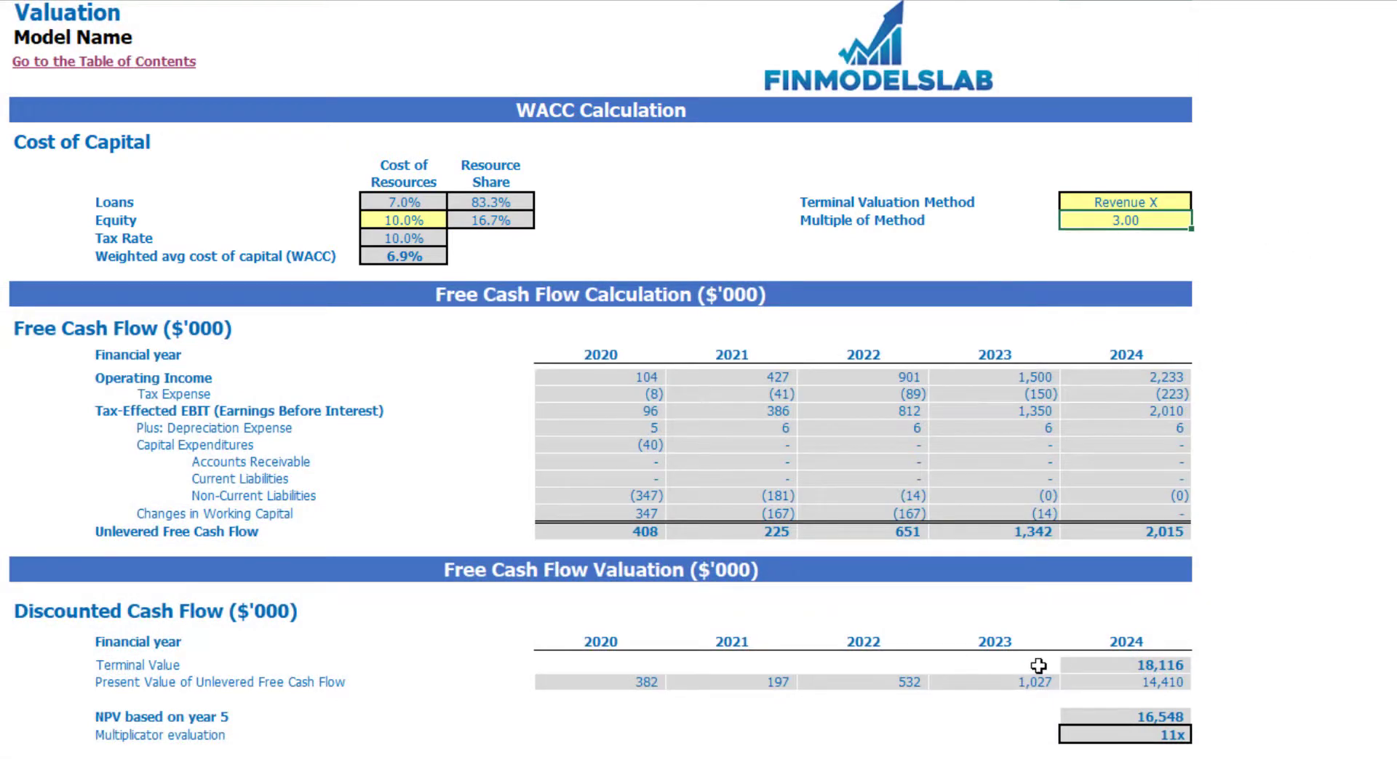
Step: Examine the terminal value, the unlevered free cash flow for 2020 to 2024 and the multiplicator evaluation
click(1097, 668)
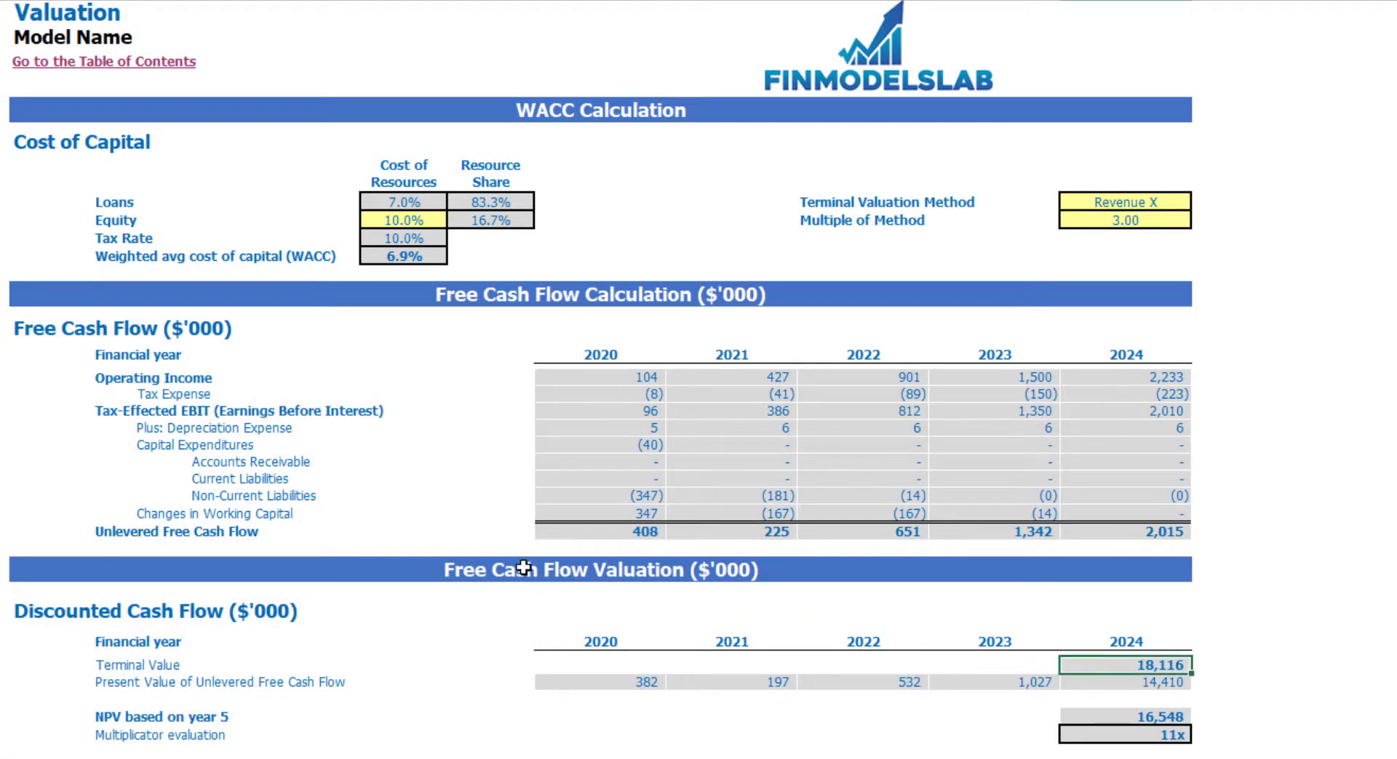
drag(578, 532, 1120, 533)
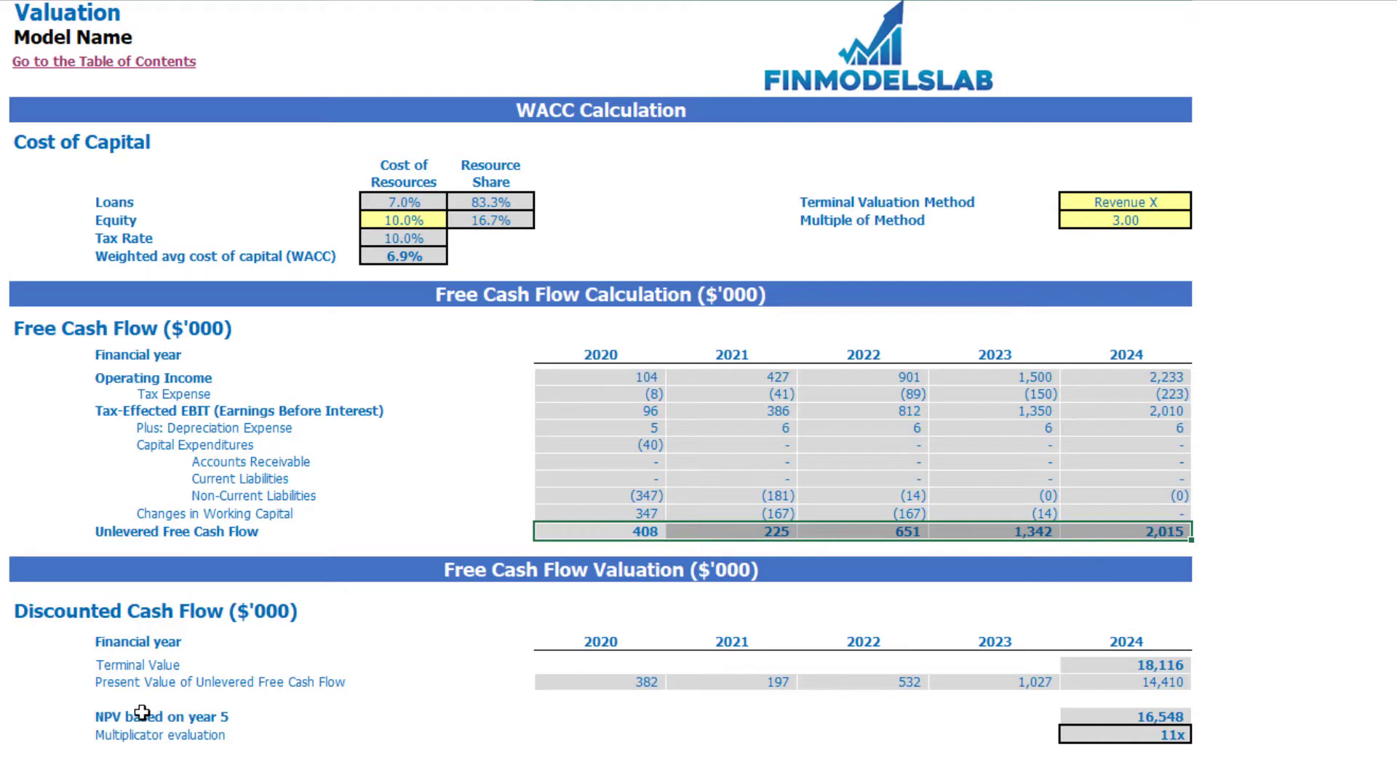
click(1160, 733)
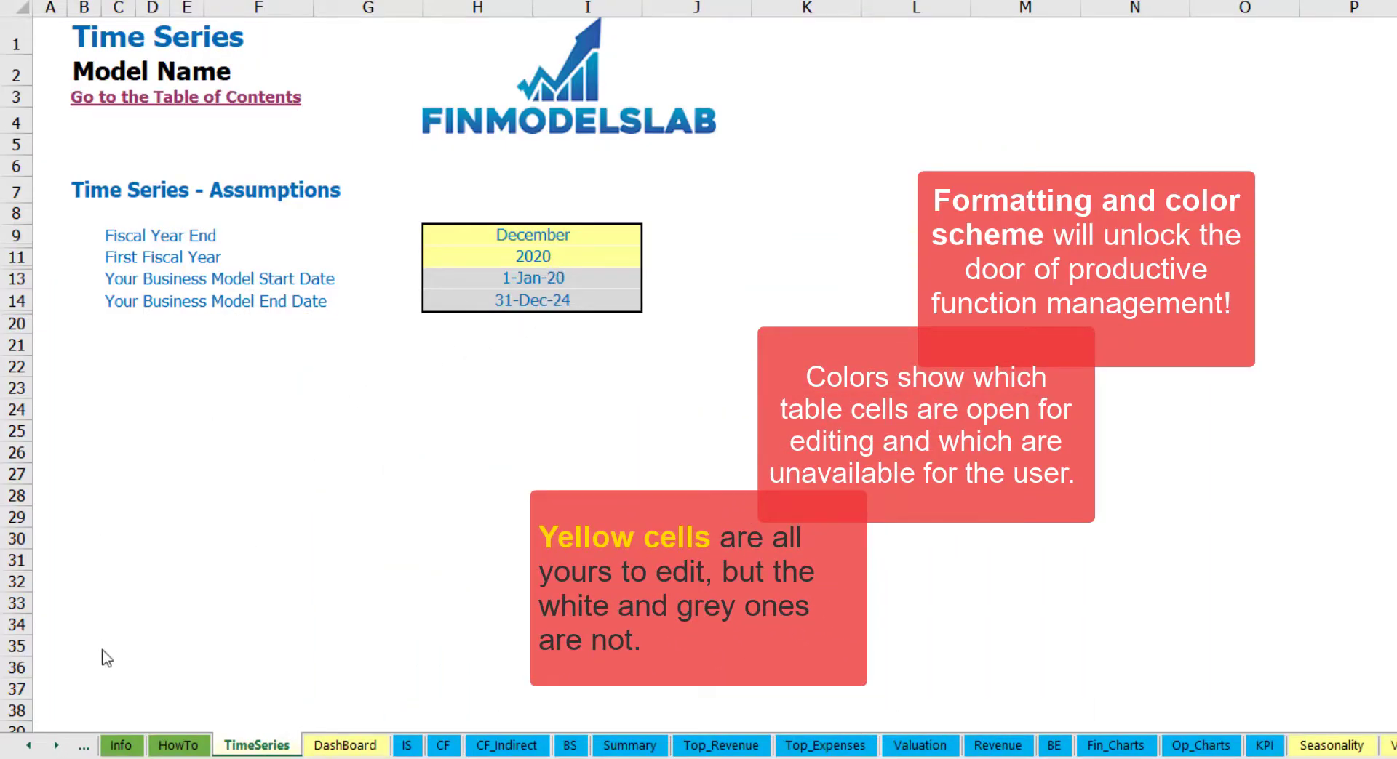
Step: Look through the workbook's color-coded list of sheets, from the reports to the input sheets and back
click(57, 746)
click(57, 747)
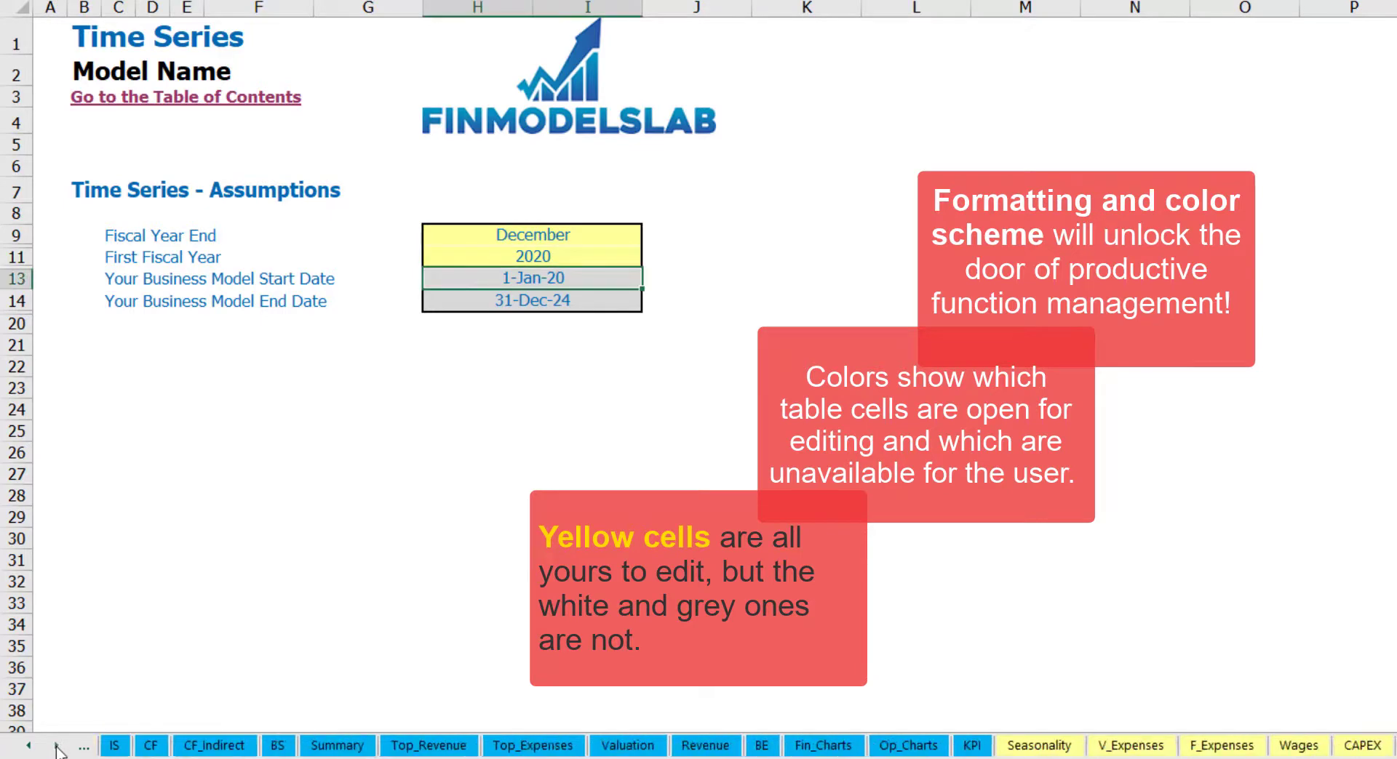
click(57, 747)
click(56, 746)
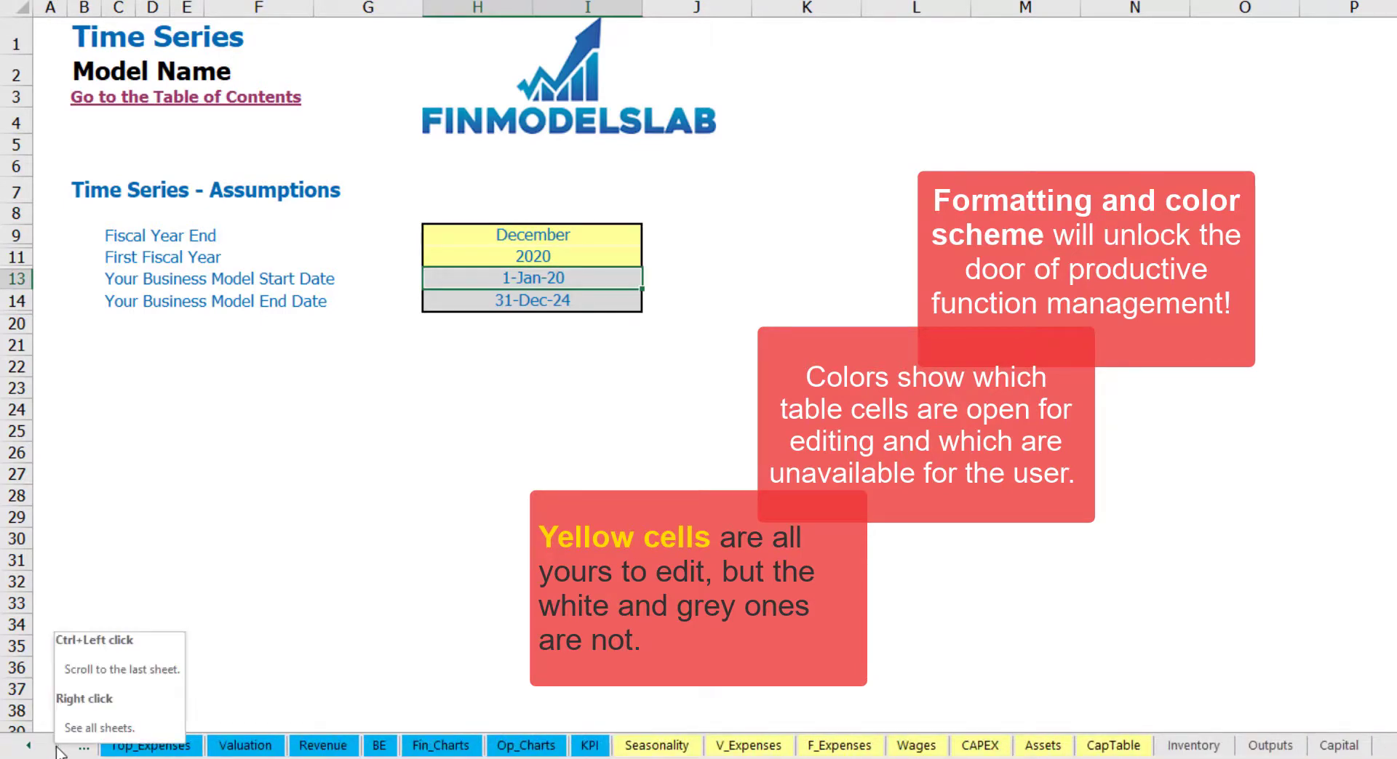
click(29, 746)
click(32, 754)
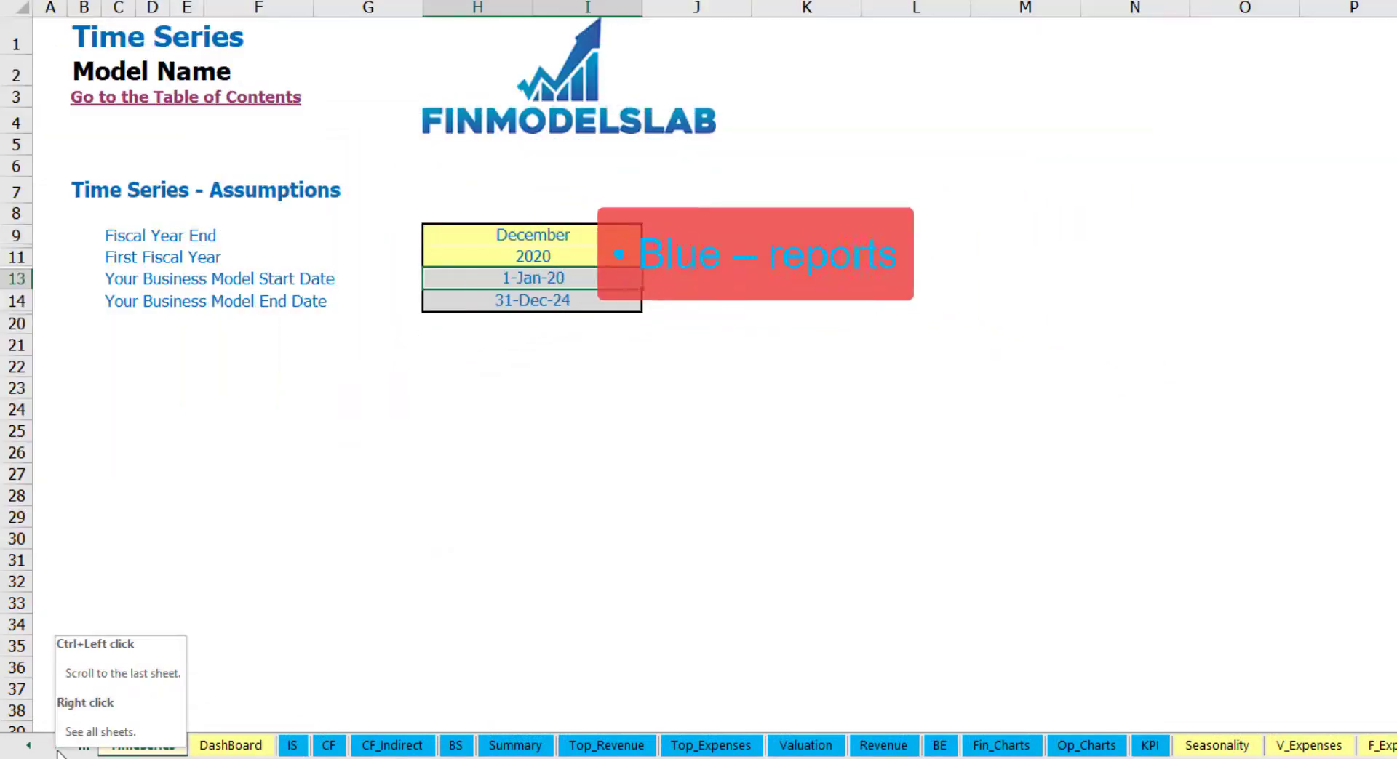
Step: Open the table of contents, follow its entry to the Financial Statements Summary and return to the contents
click(57, 752)
click(55, 749)
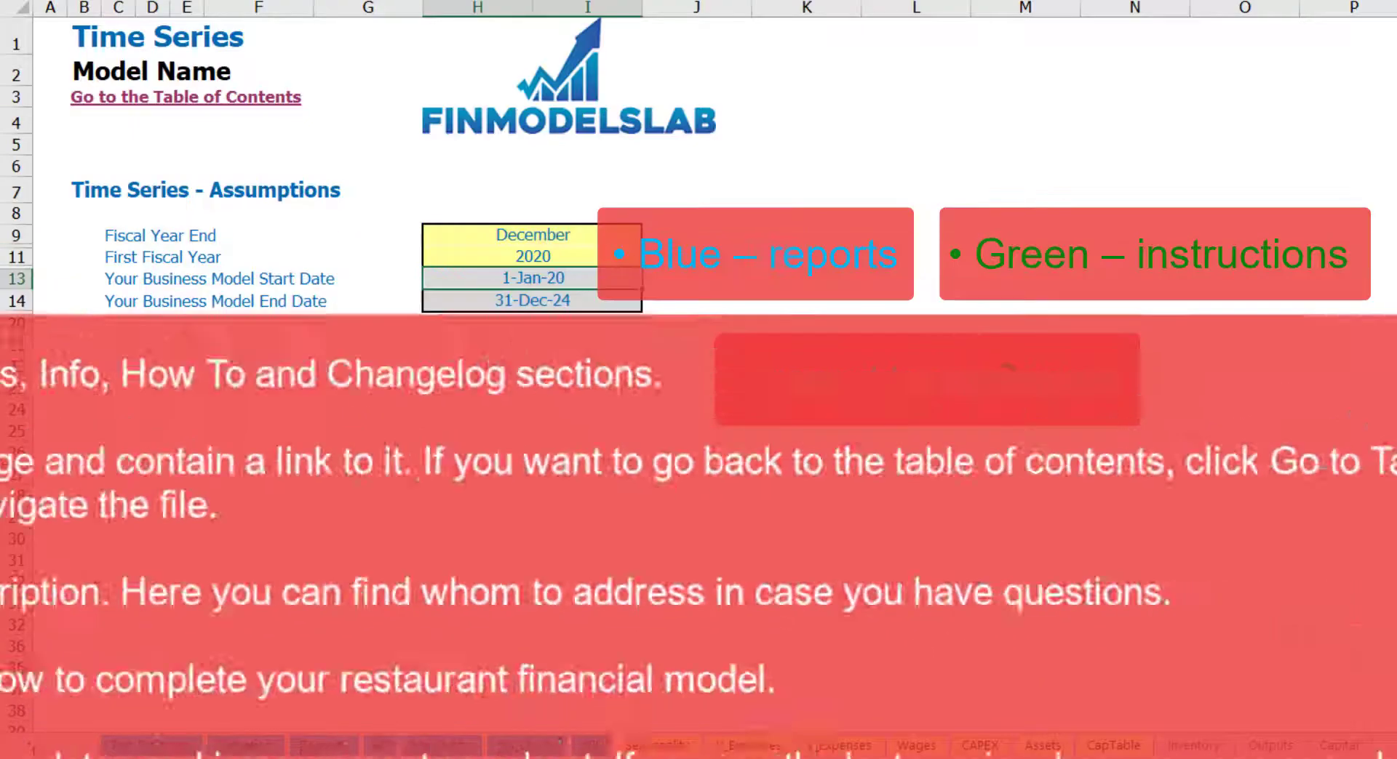
click(245, 751)
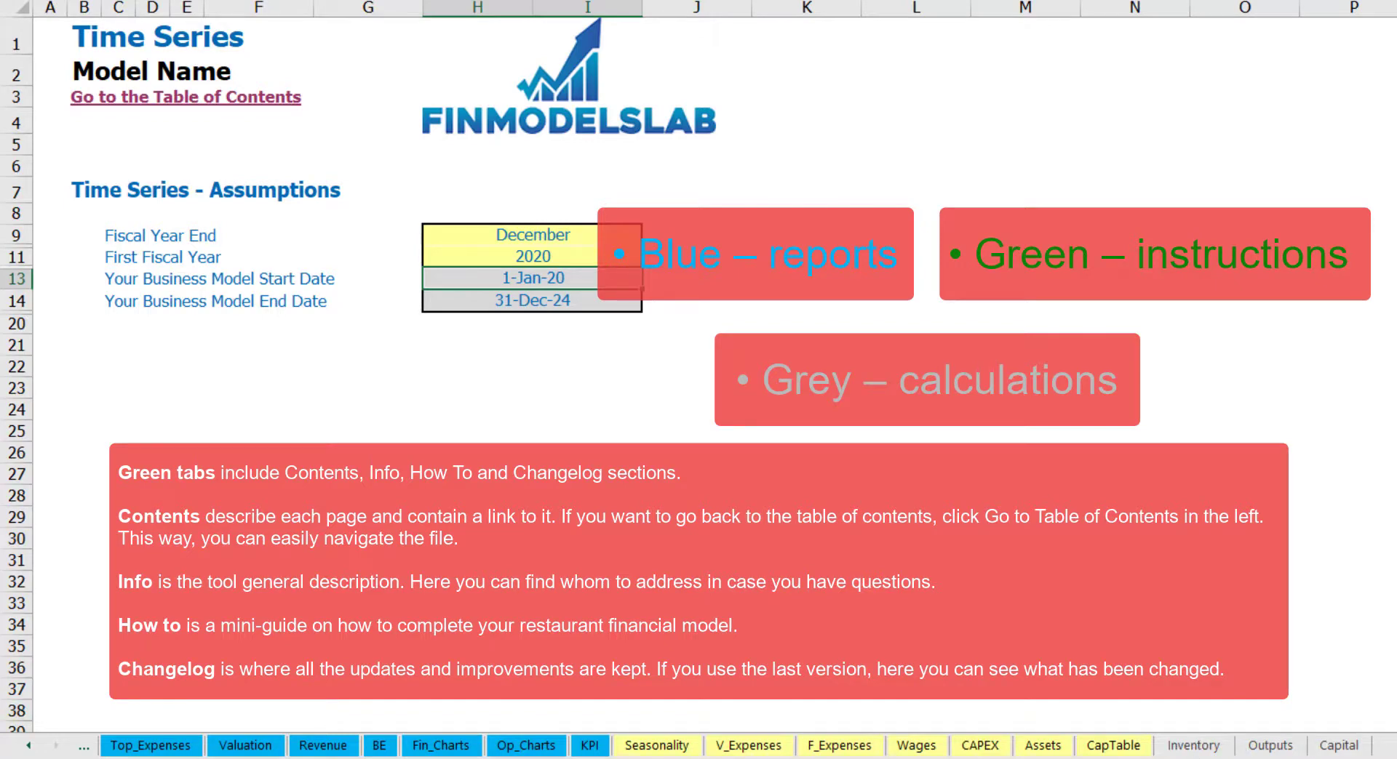
drag(28, 754, 29, 755)
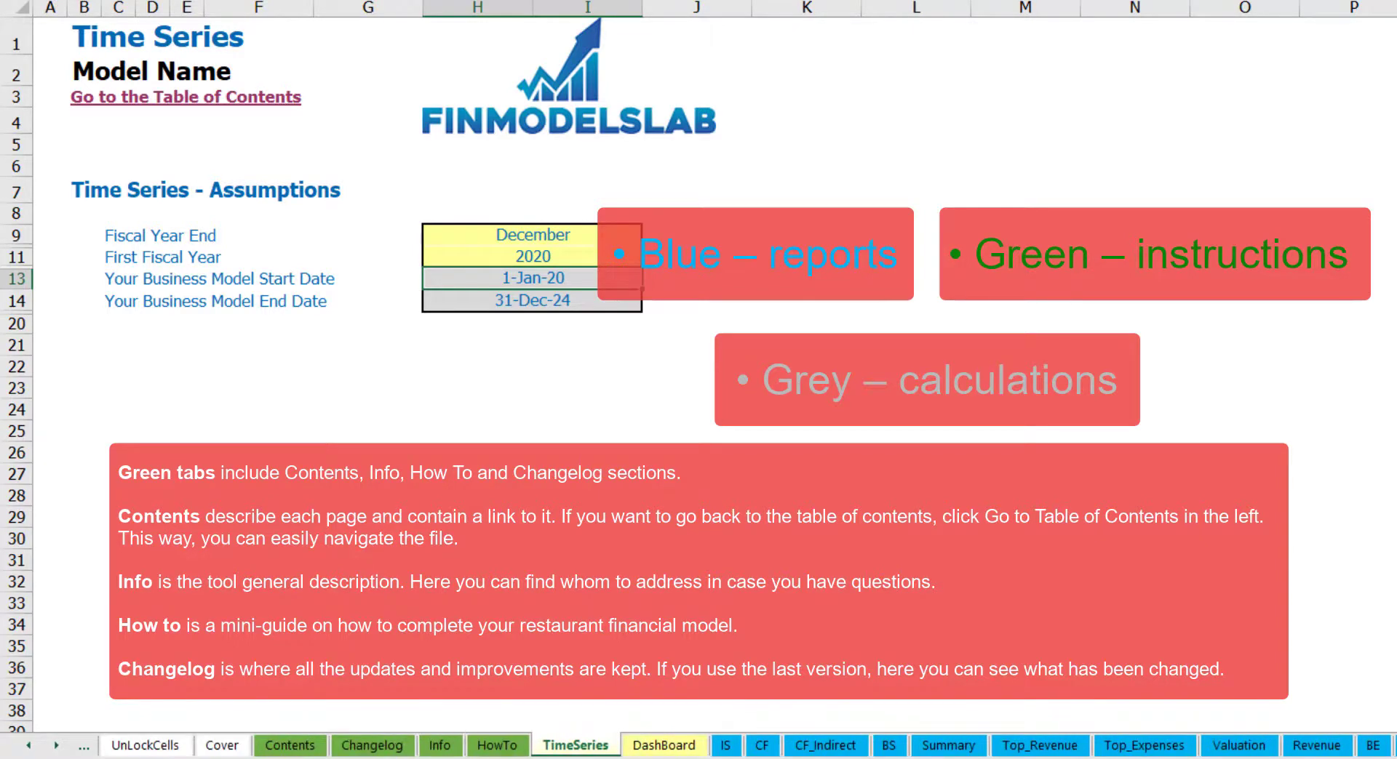
click(311, 748)
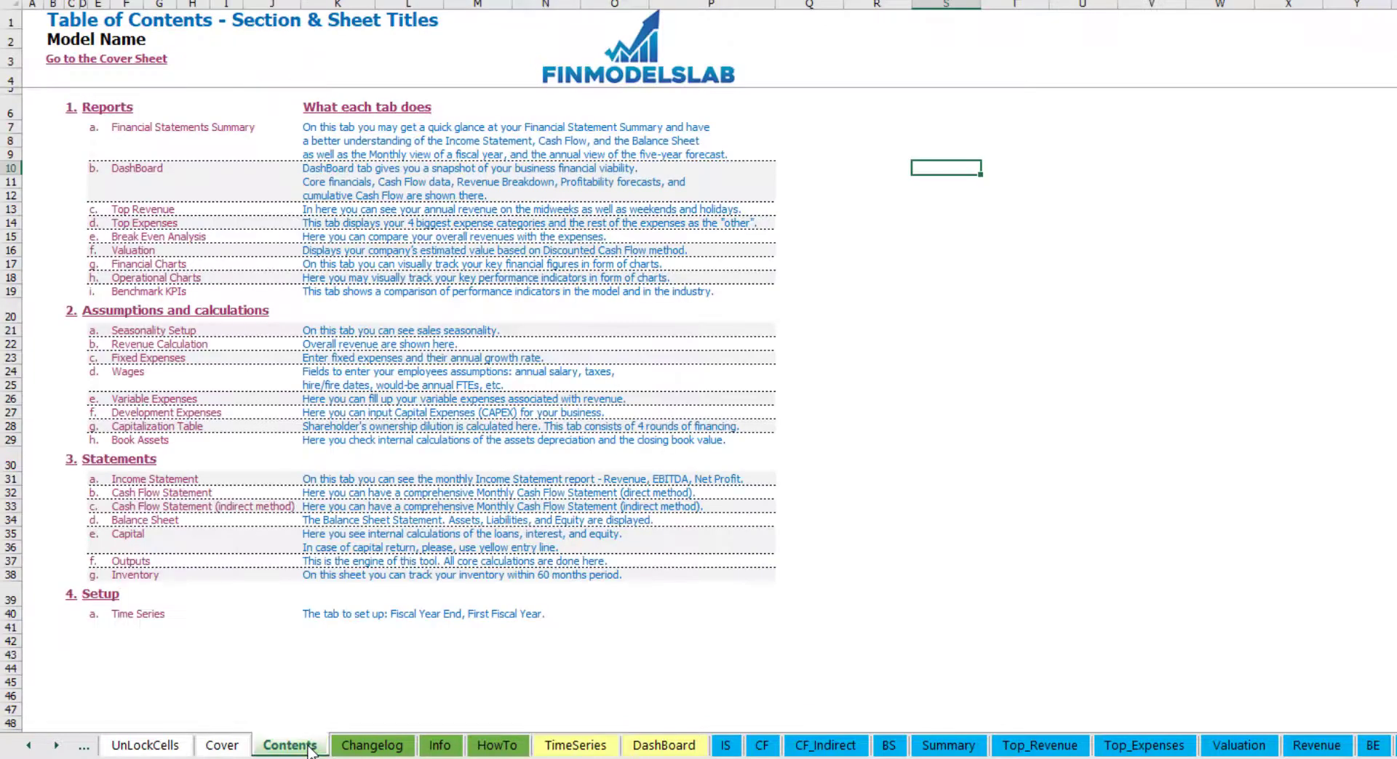
click(170, 131)
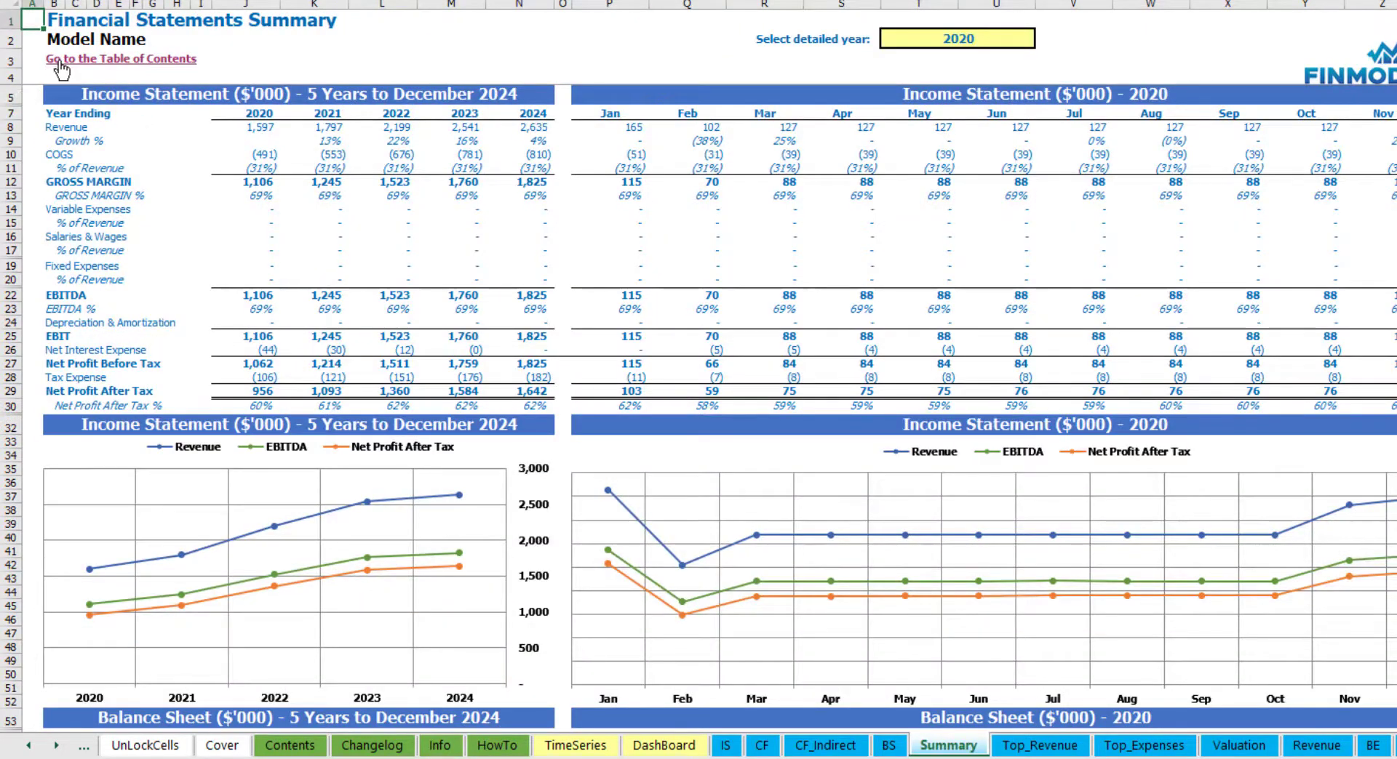
click(59, 59)
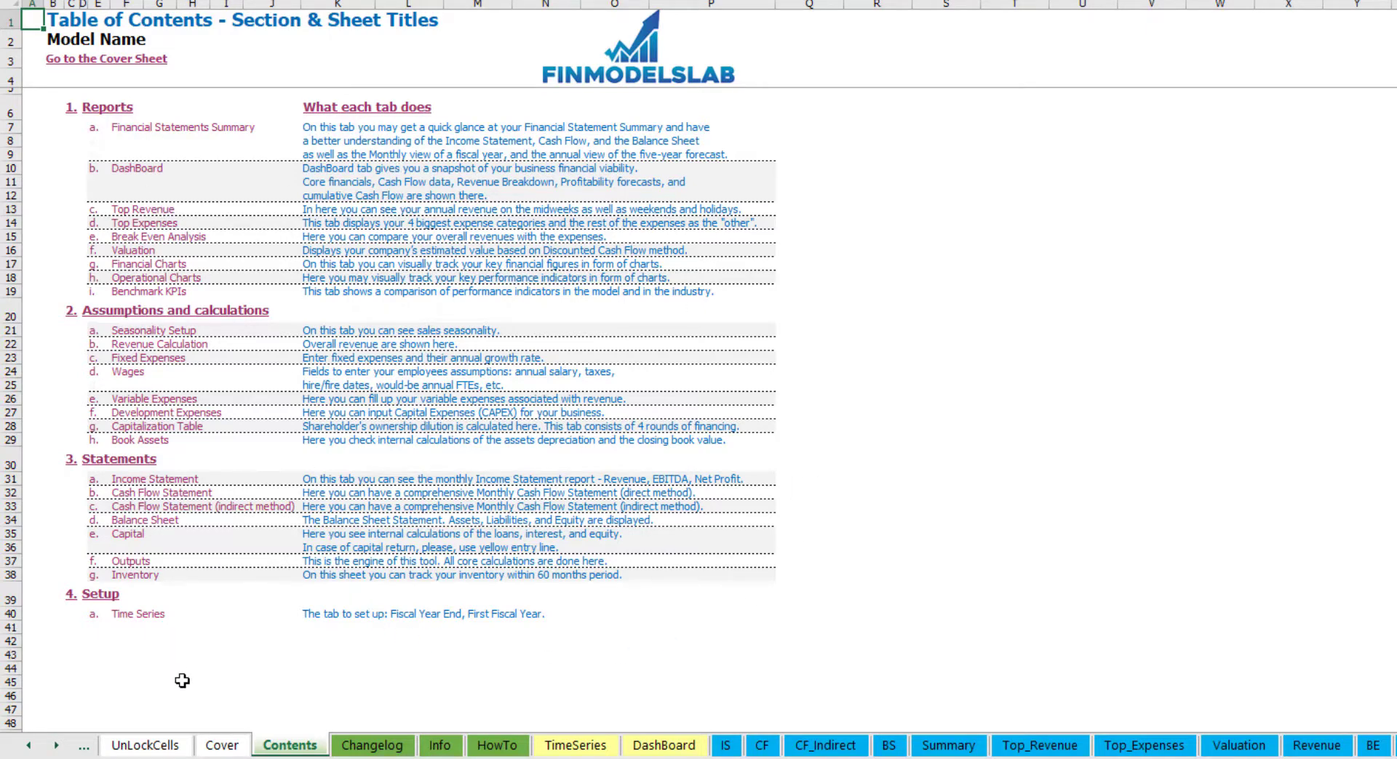
Step: Read the How To guide, from the overall business model principles to the expenses, wages and Capitalization Table instructions
click(497, 746)
scroll(196, 299, up, 20)
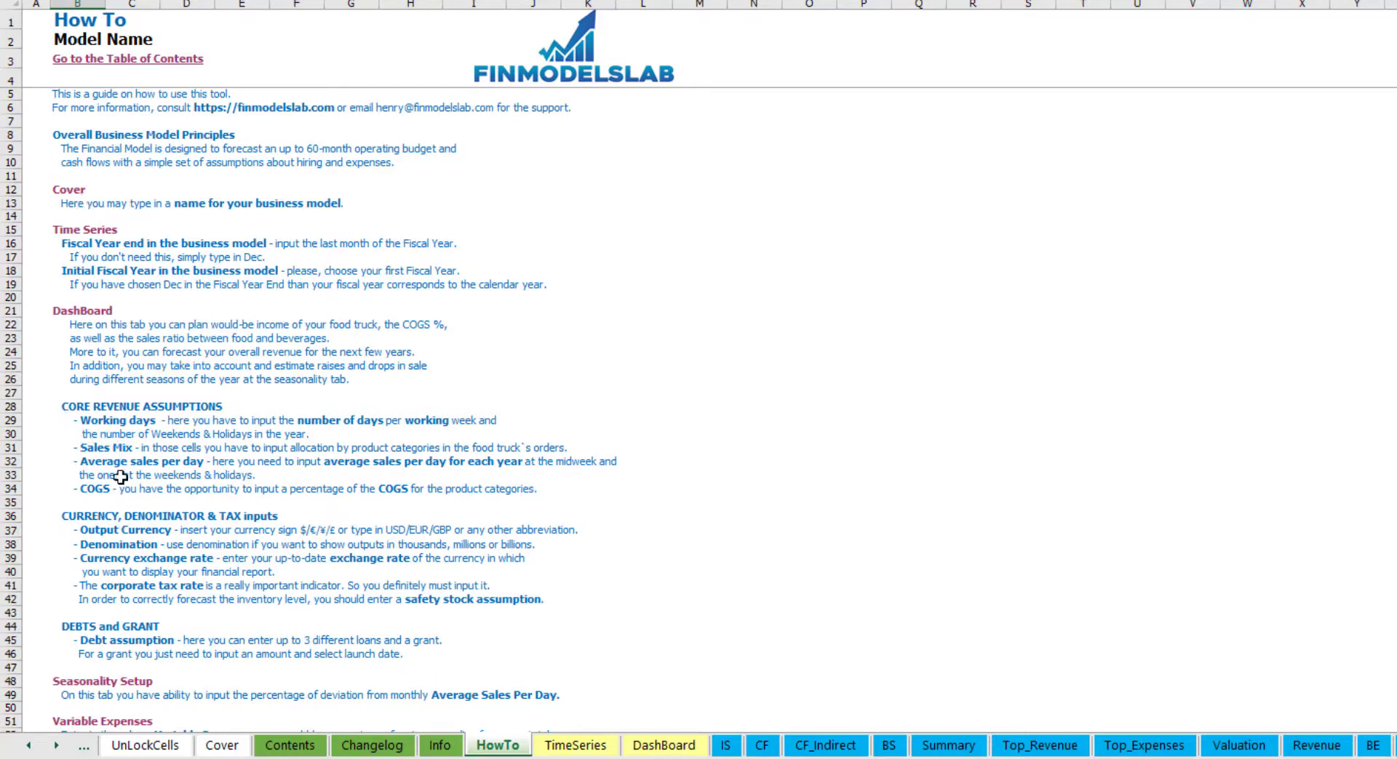
scroll(98, 421, down, 3)
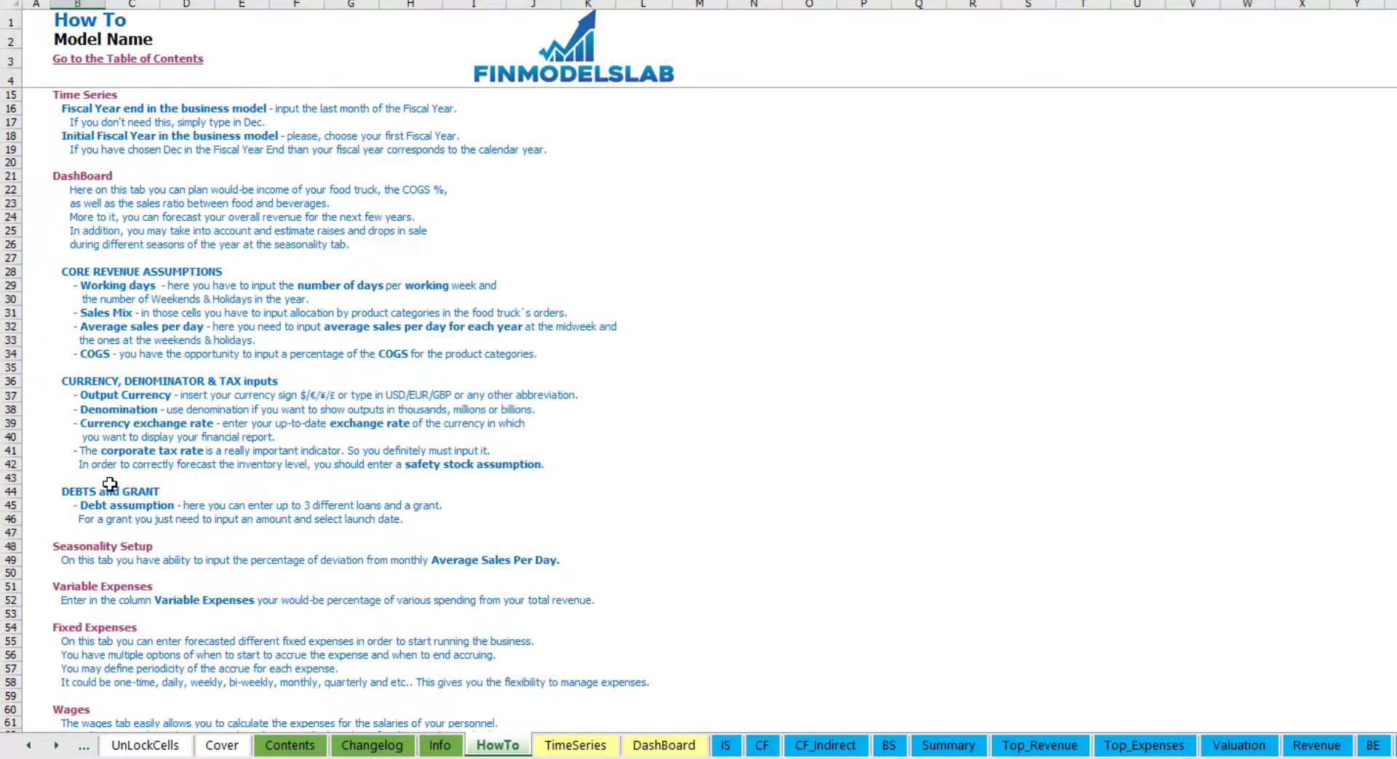
scroll(109, 484, down, 3)
scroll(93, 540, down, 7)
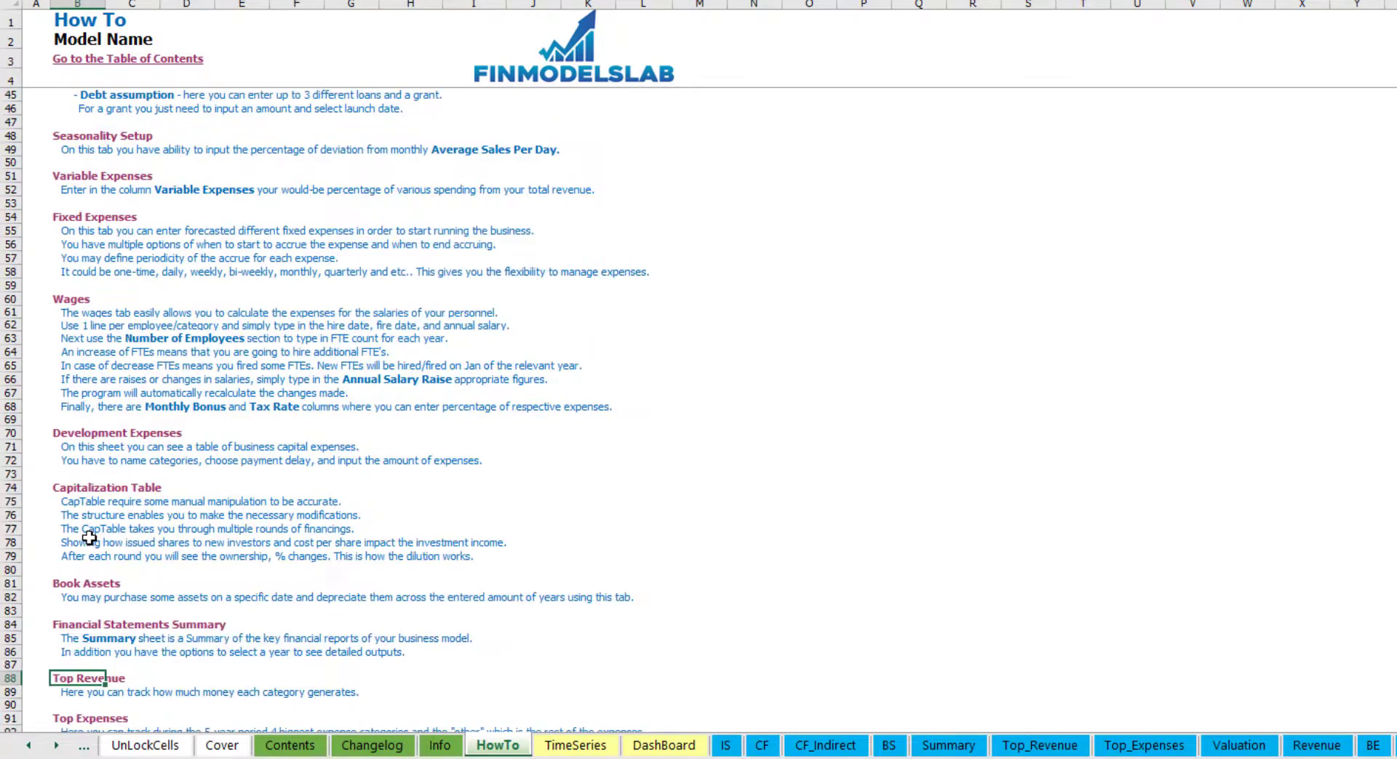
scroll(111, 515, up, 13)
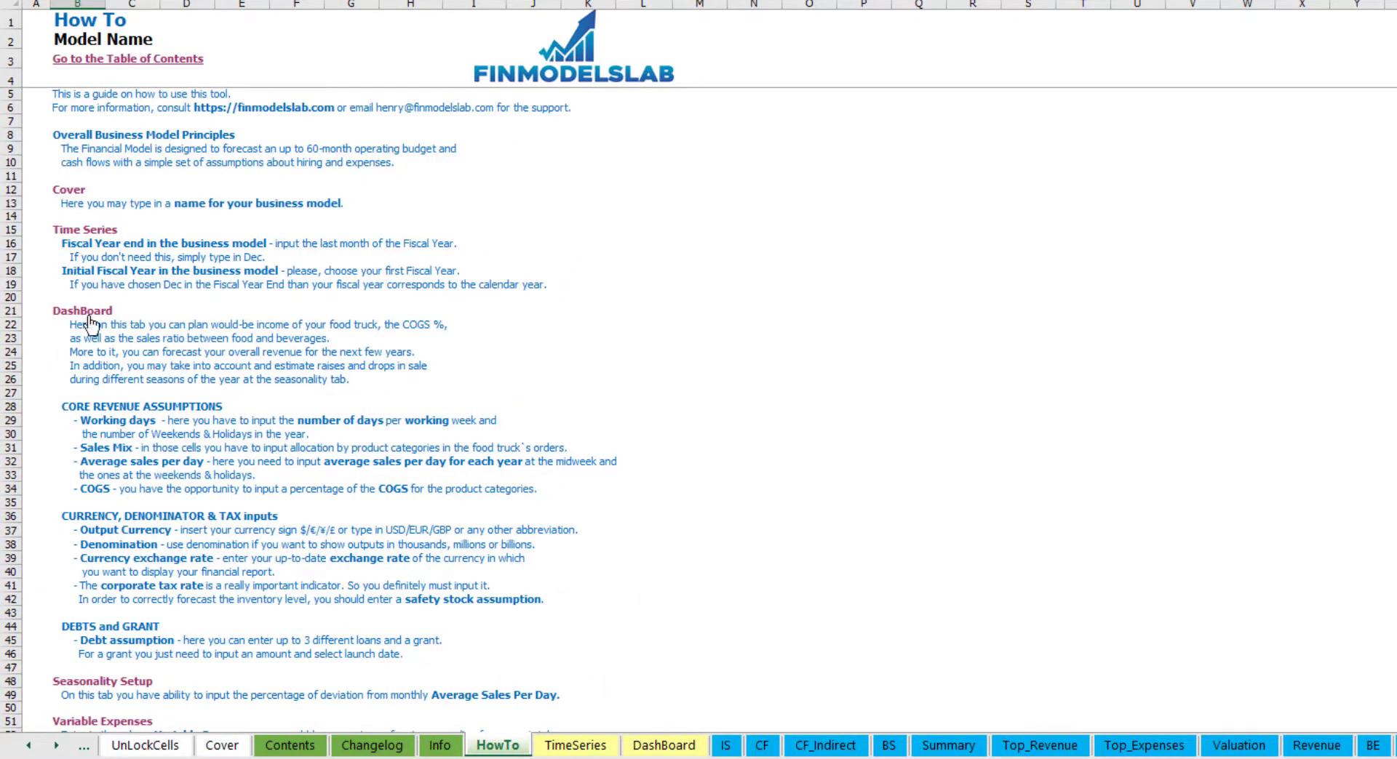
scroll(80, 371, down, 10)
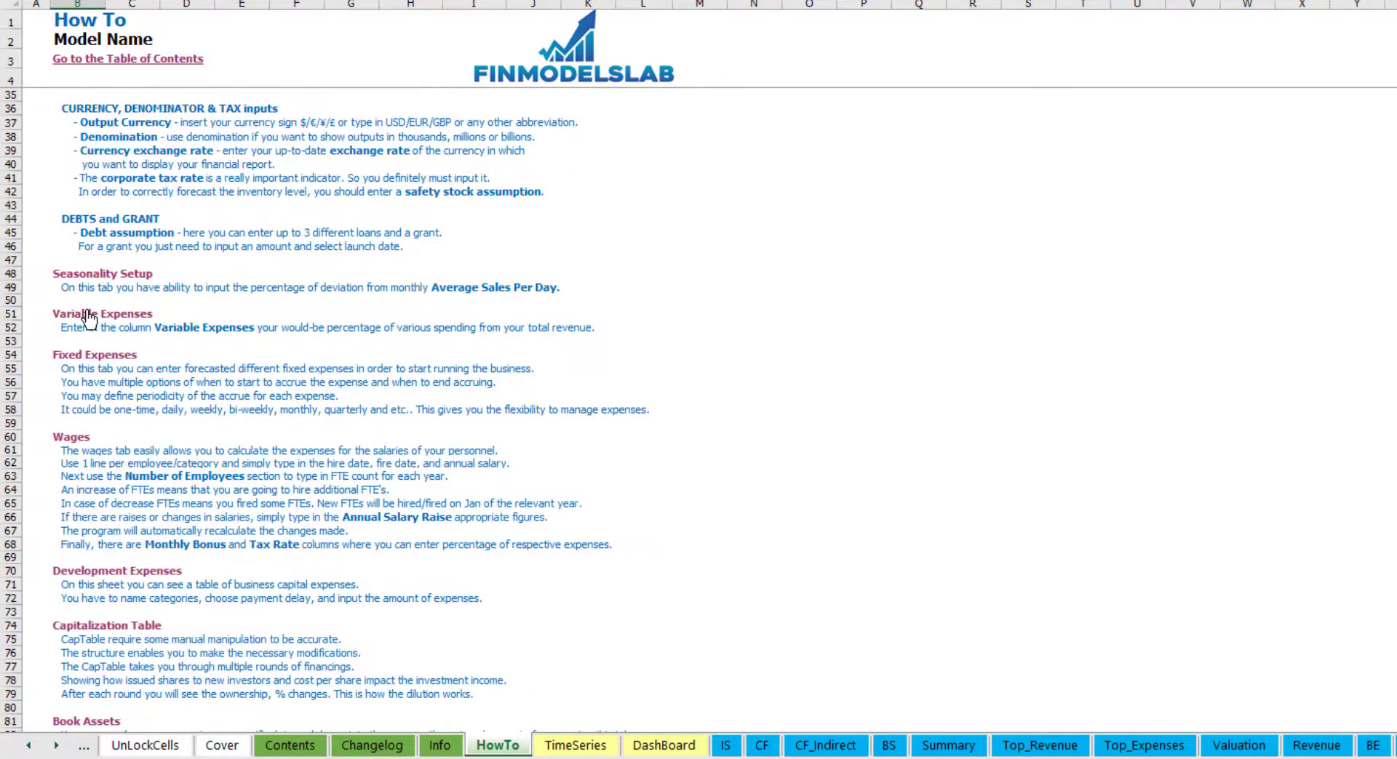
scroll(84, 331, down, 3)
Step: Go to the Wages sheet from the guide and rename the first staff category CFO
click(65, 584)
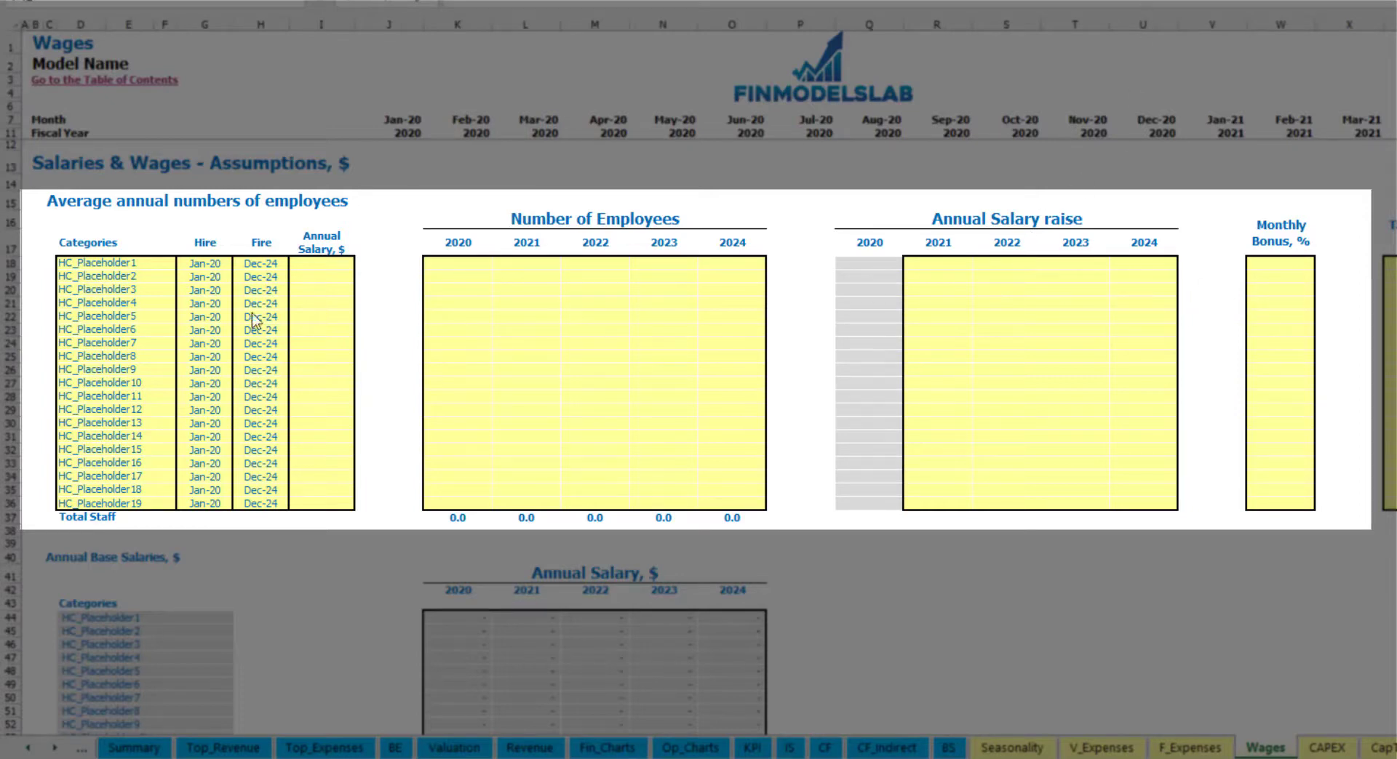
click(154, 264)
text(CF)
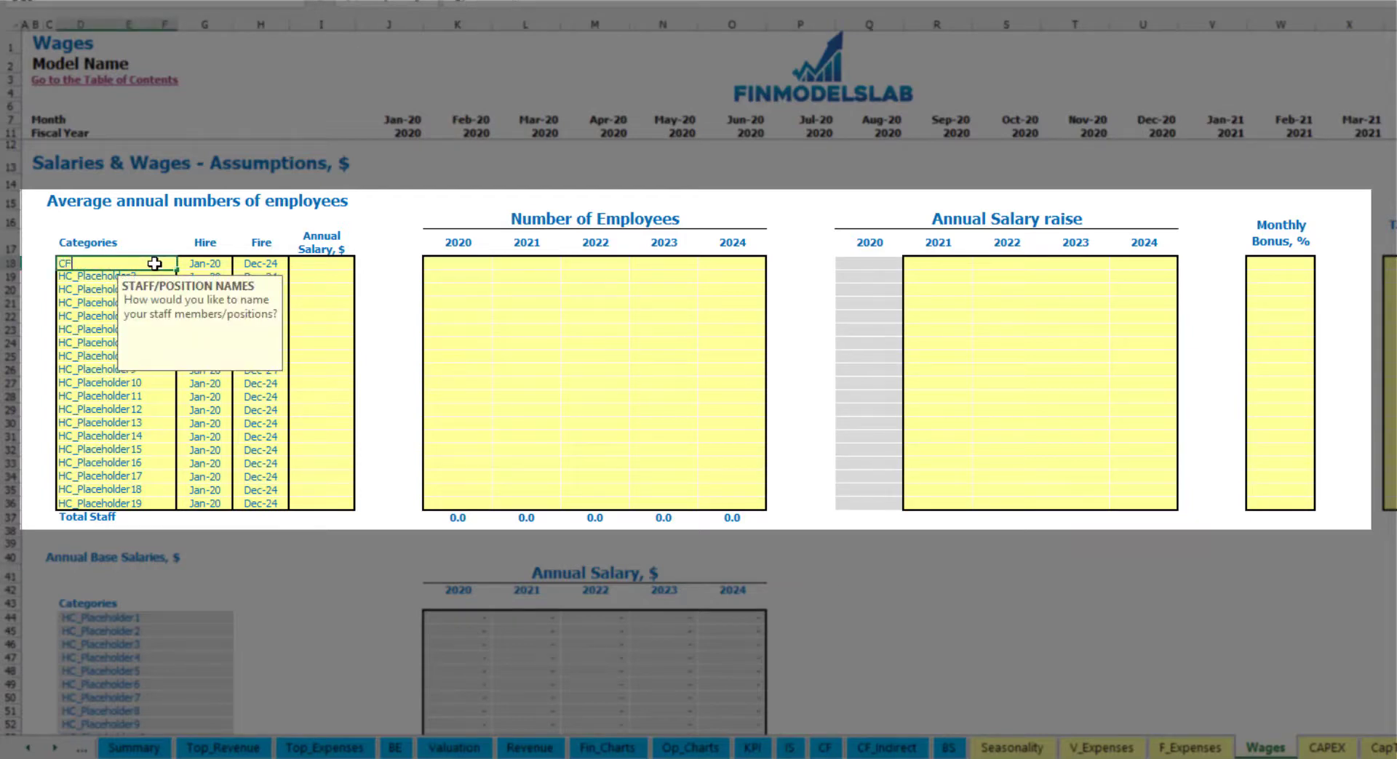
text(O)
key(Return)
Step: Set the CFO's hire date to Mar-20 and annual salary to 50,000
click(209, 263)
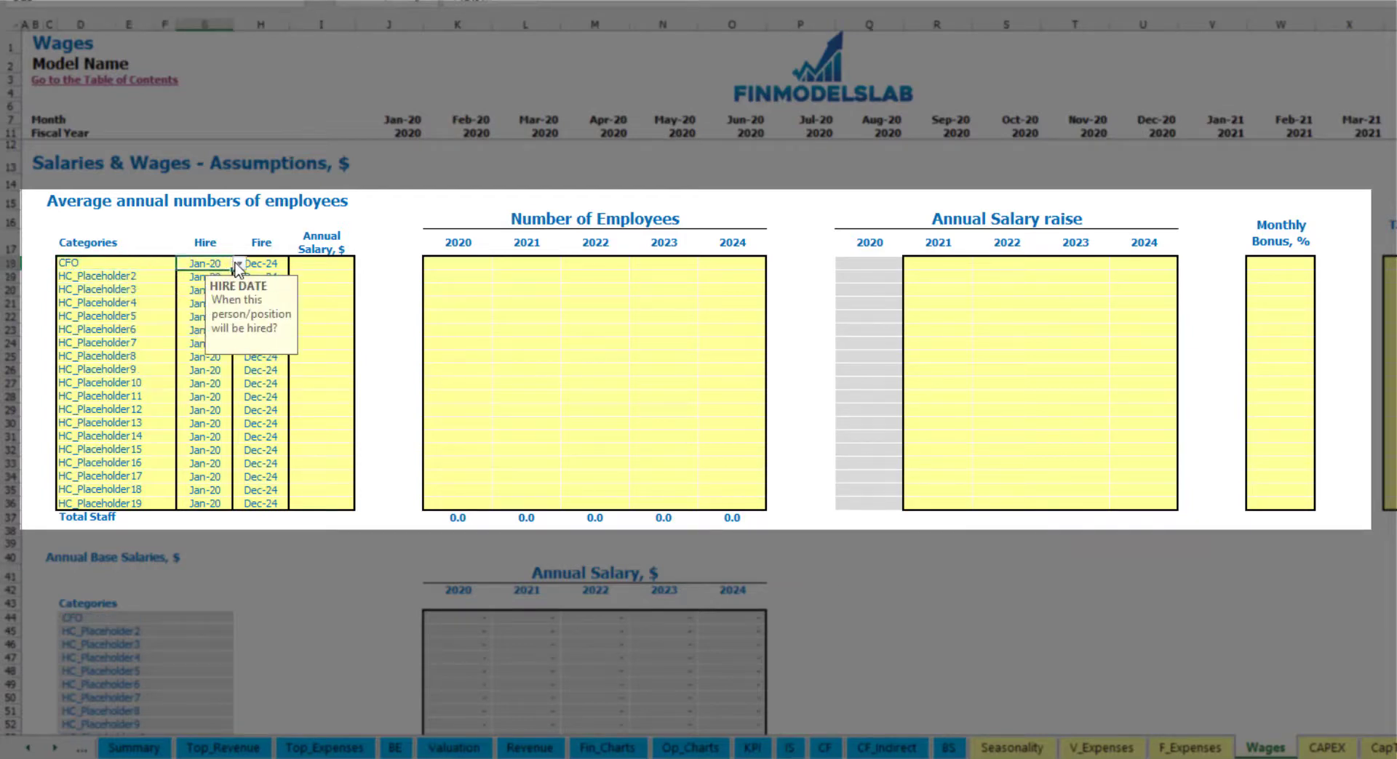
click(239, 264)
click(211, 302)
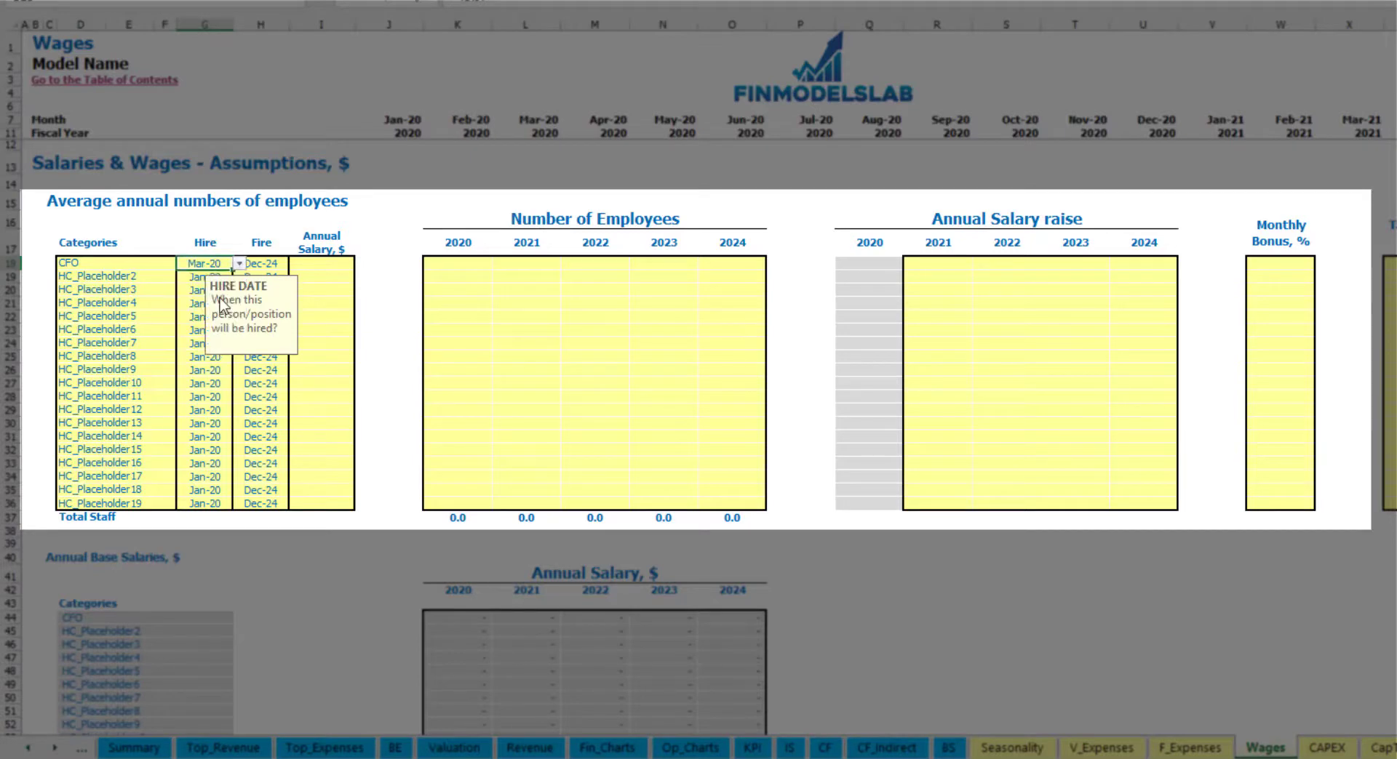
click(263, 263)
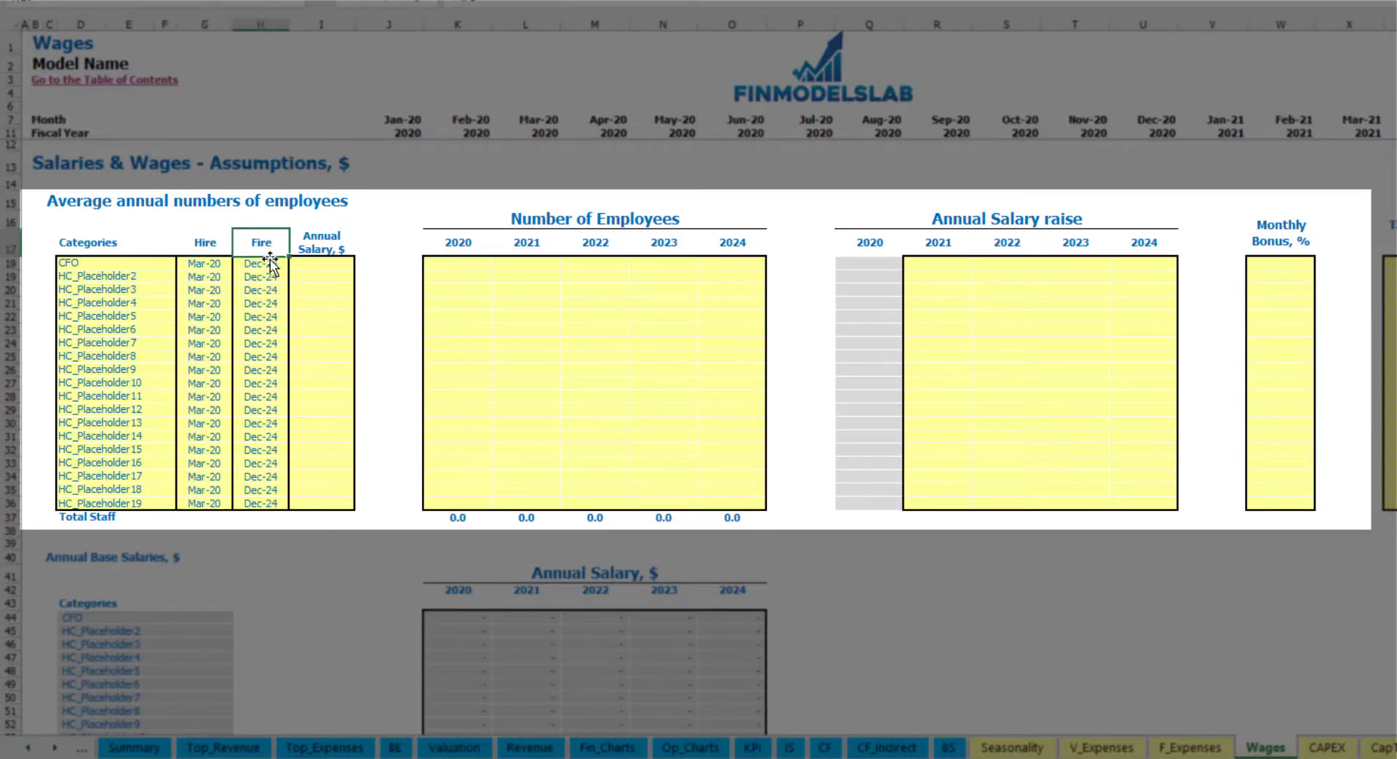
click(327, 266)
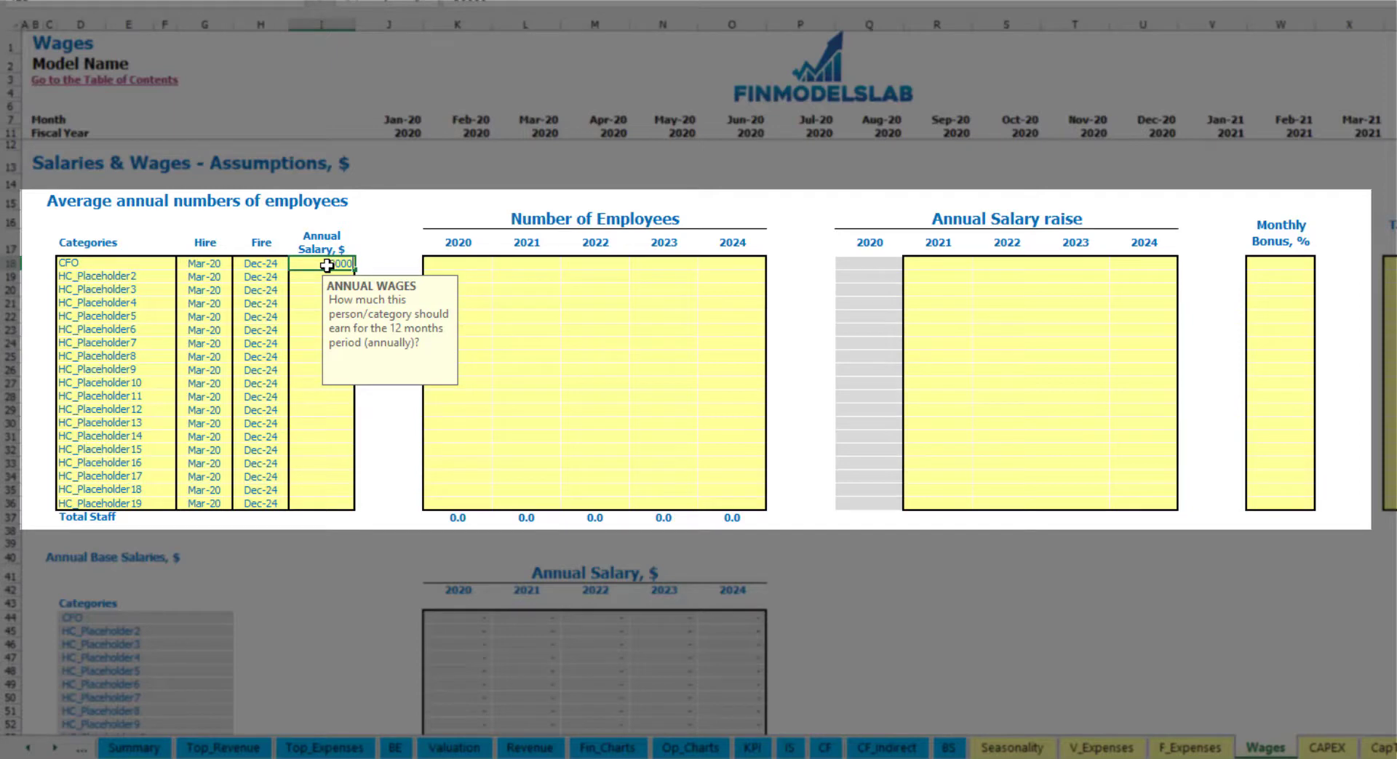
Step: Set the CFO's number of employees to 1 for each year from 2020 to 2024
click(469, 268)
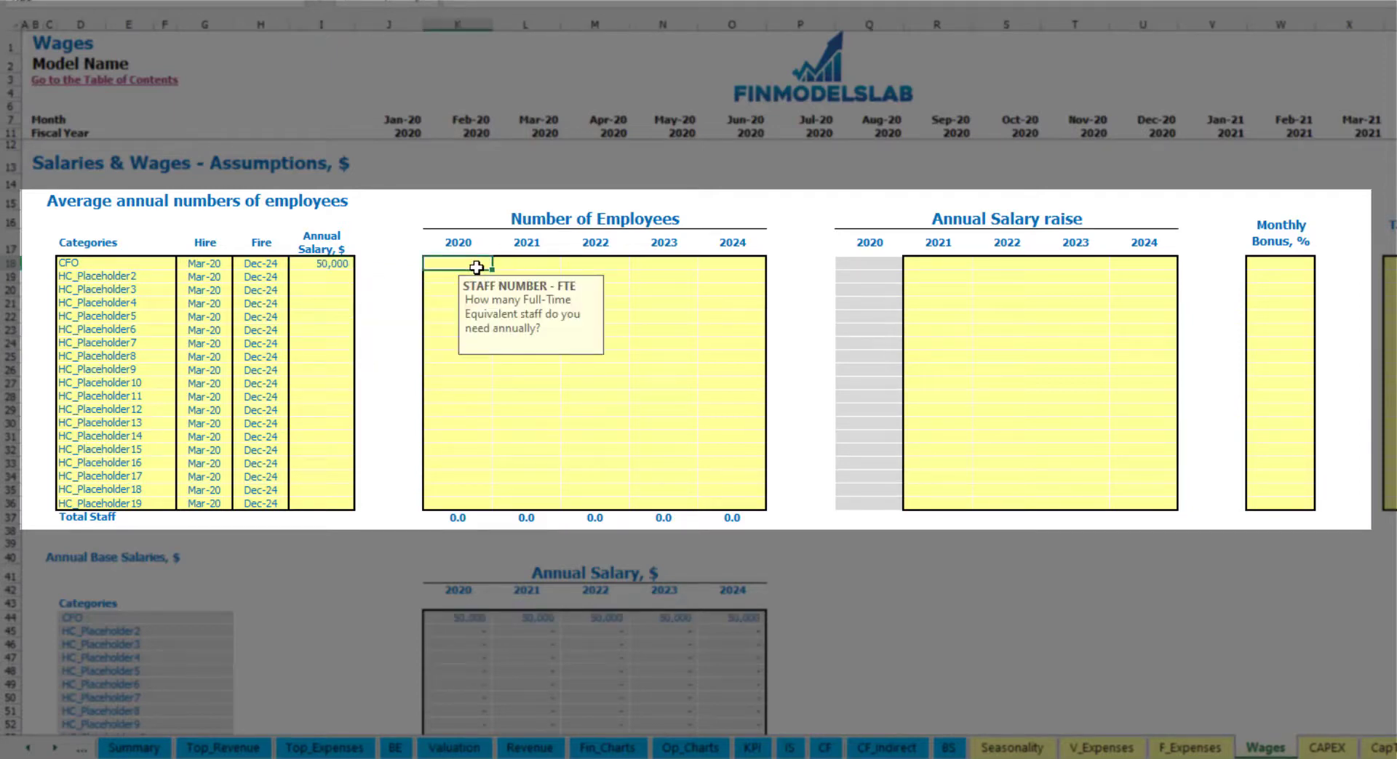
text(1)
key(Tab)
text(1)
key(Tab)
text(1)
key(Tab)
key(1)
key(Tab)
text(1)
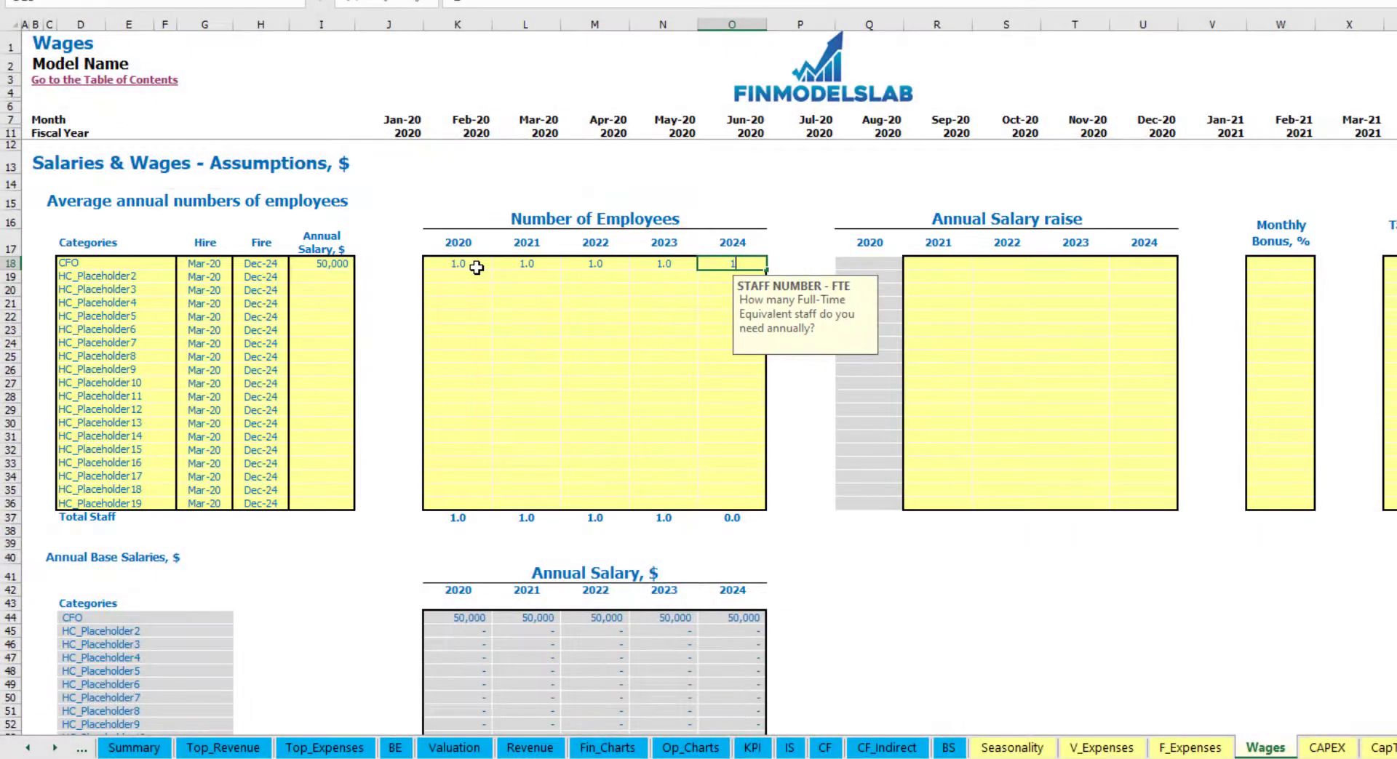
key(Tab)
Step: Check the CFO's monthly headcount in Total Staff Numbers across the timeline from the hire month onward
scroll(801, 393, down, 4)
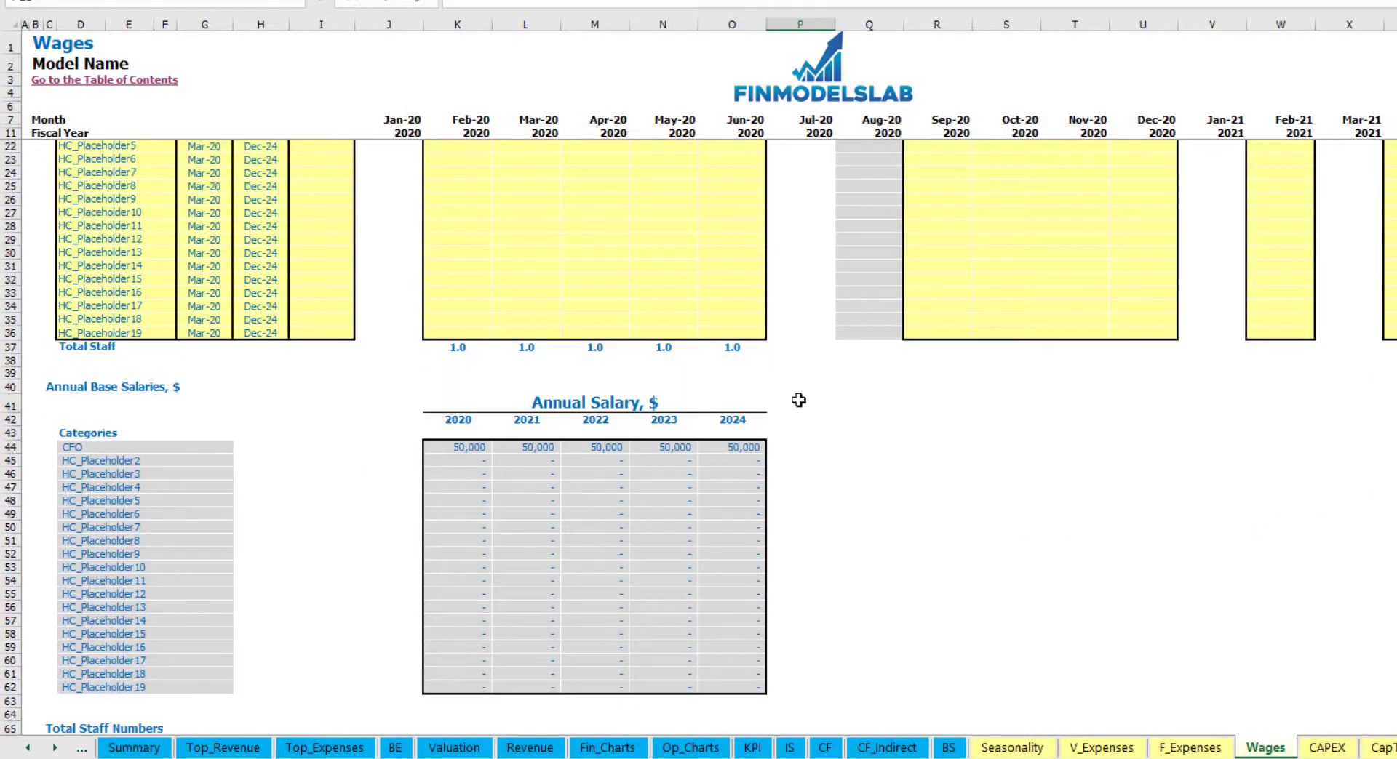
scroll(829, 363, up, 4)
scroll(582, 451, down, 13)
click(549, 361)
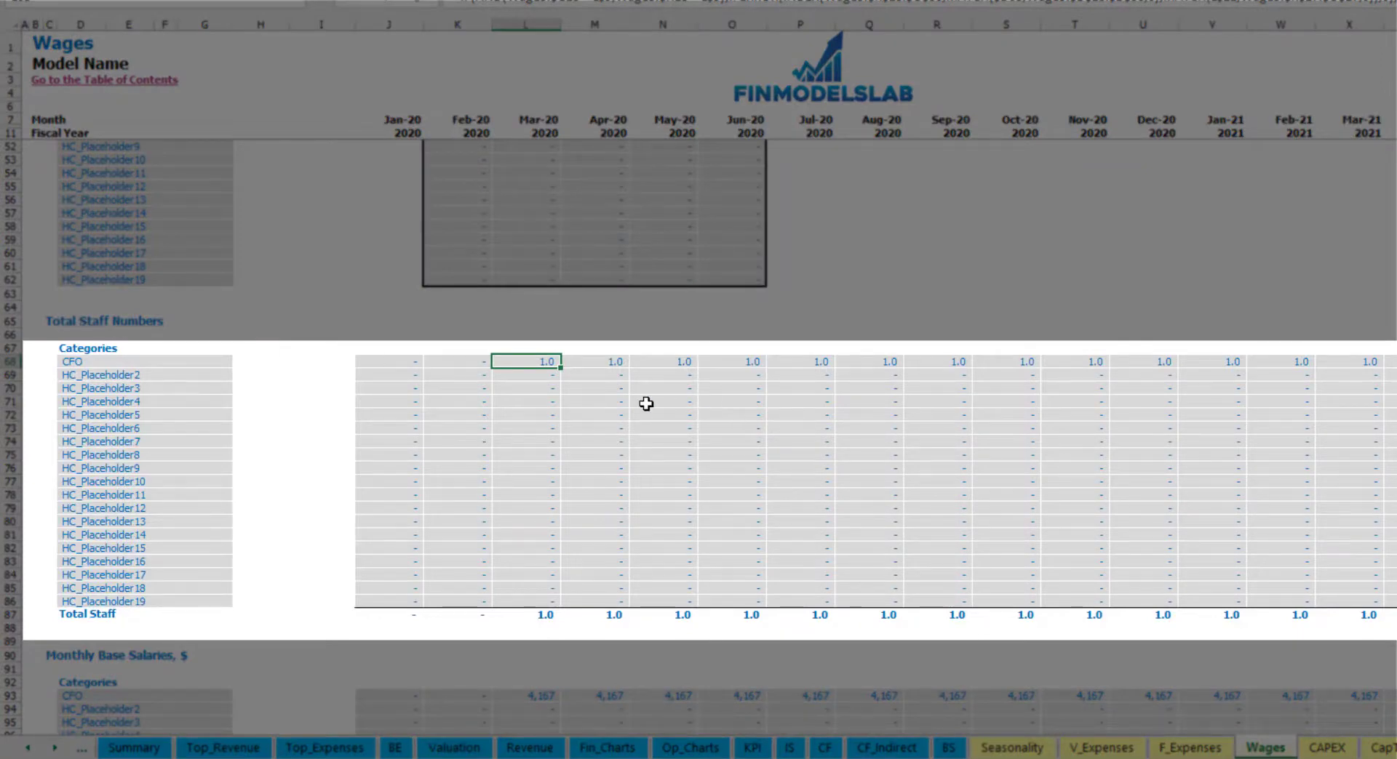
scroll(645, 403, right, 14)
scroll(646, 404, left, 14)
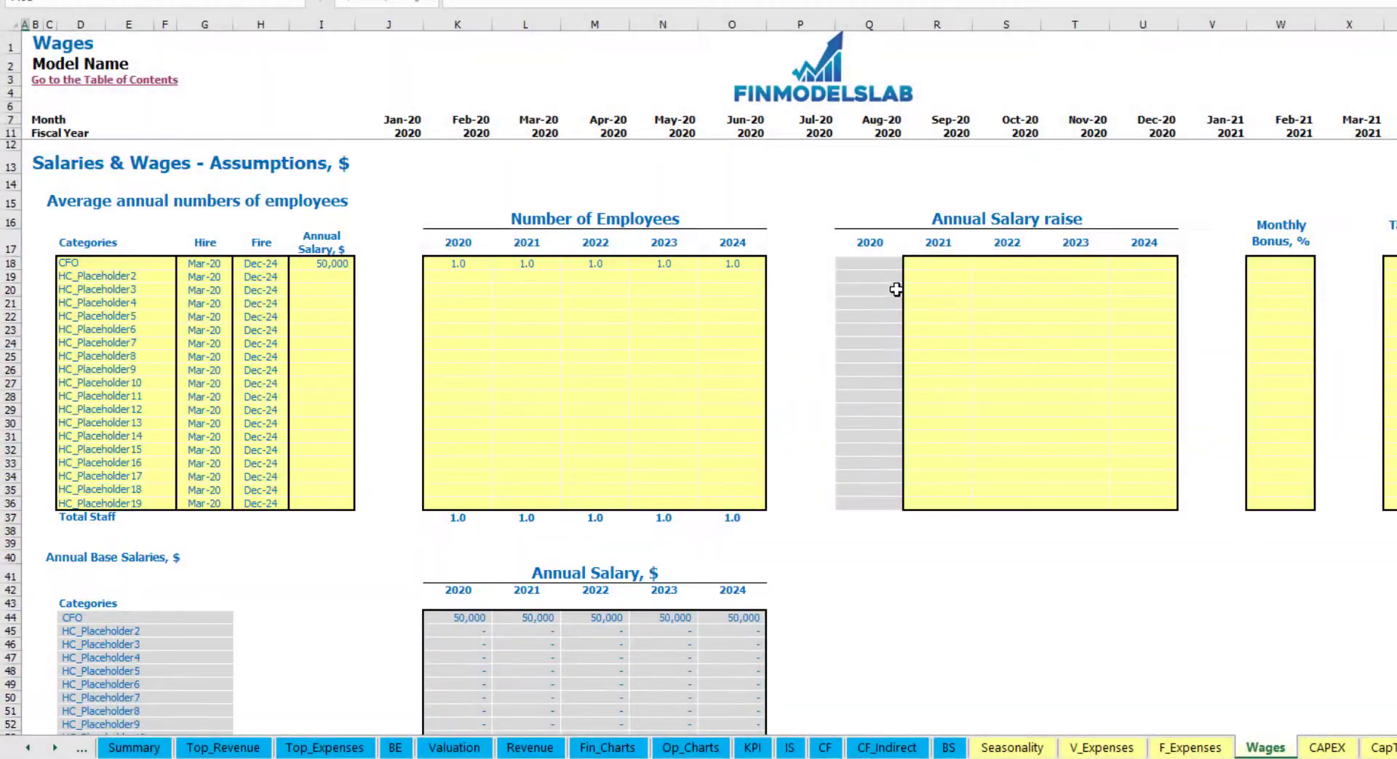
Step: Enter a 5% annual salary raise for the CFO in 2021 and copy it to 2022 through 2024
click(944, 265)
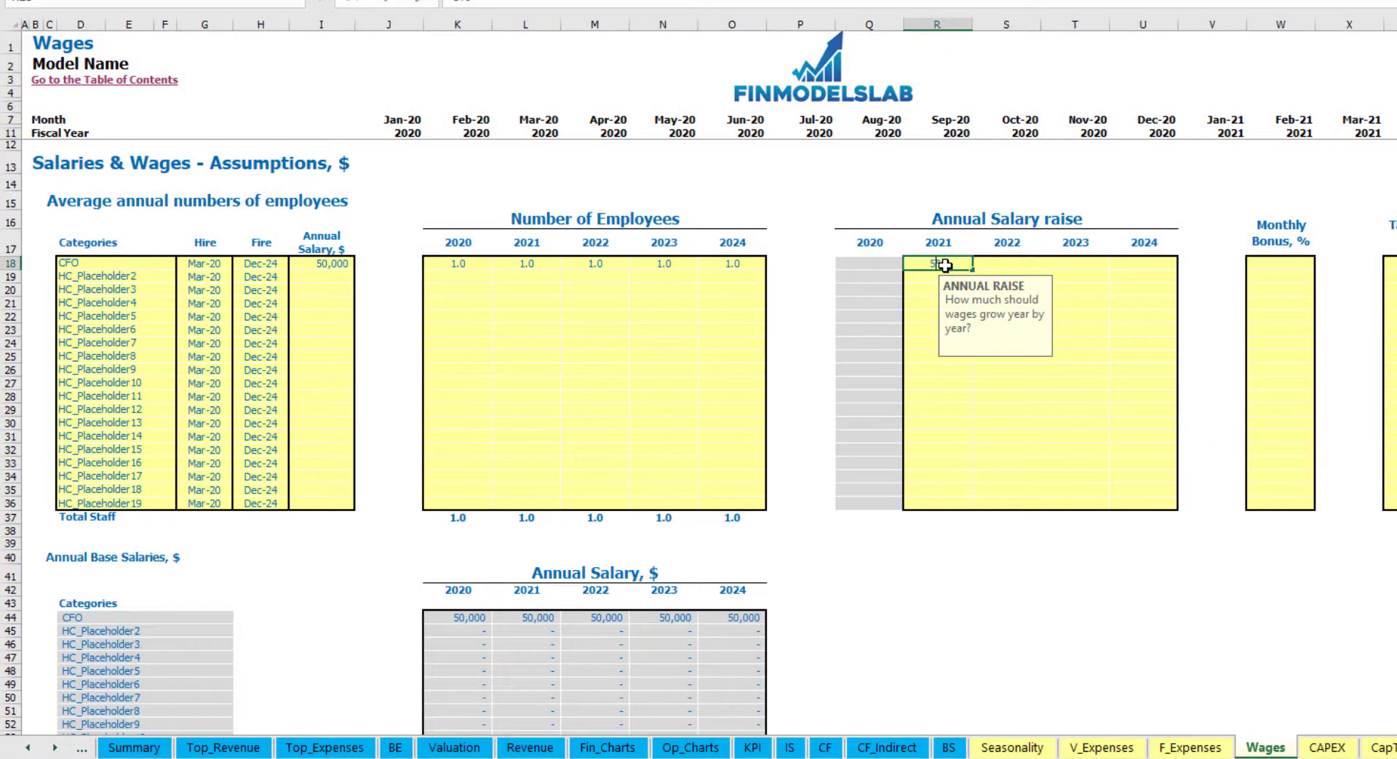
key(ctrl+Return)
key(ctrl+c)
key(Right)
key(shift+Right)
key(shift+Right)
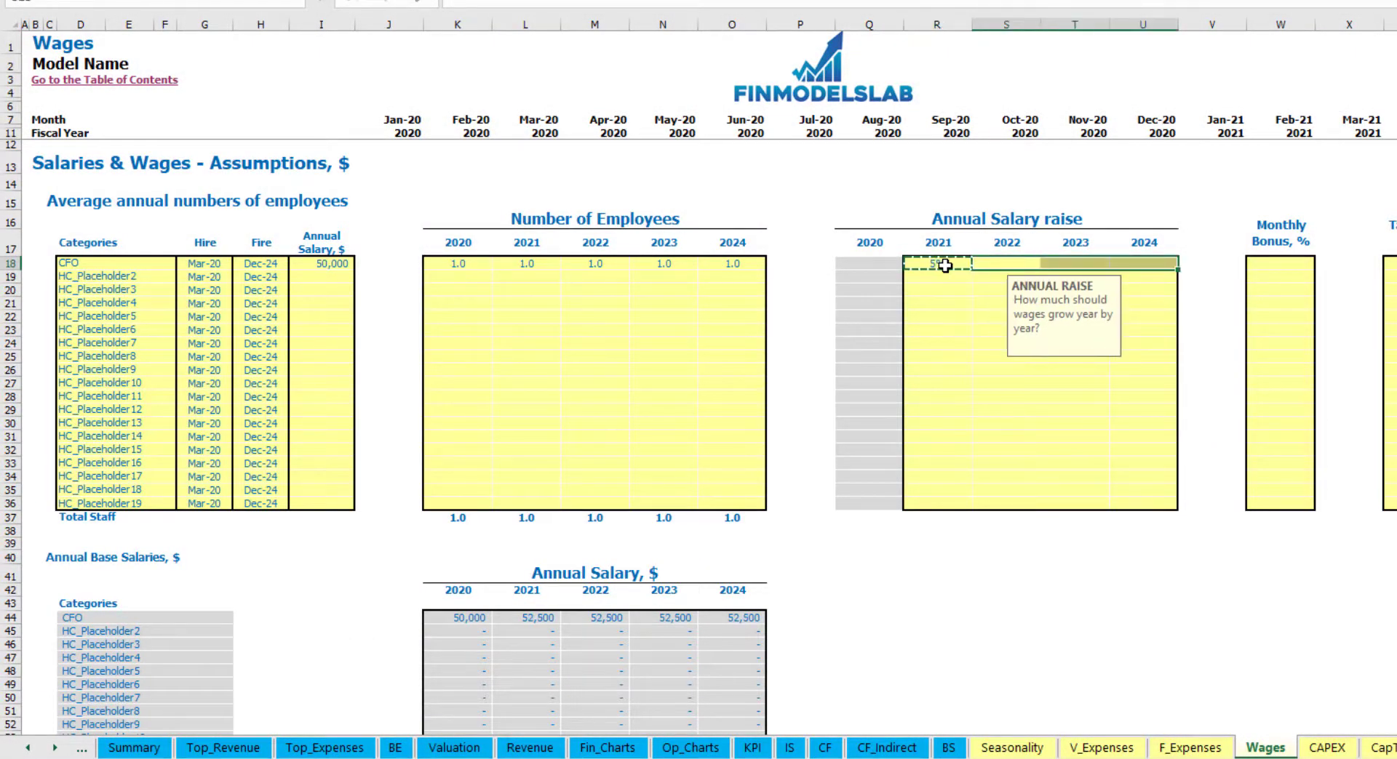
key(ctrl+v)
Step: Compare the CFO's yearly figures in Annual Base Salaries with the entered annual salary and raises
drag(473, 618, 691, 611)
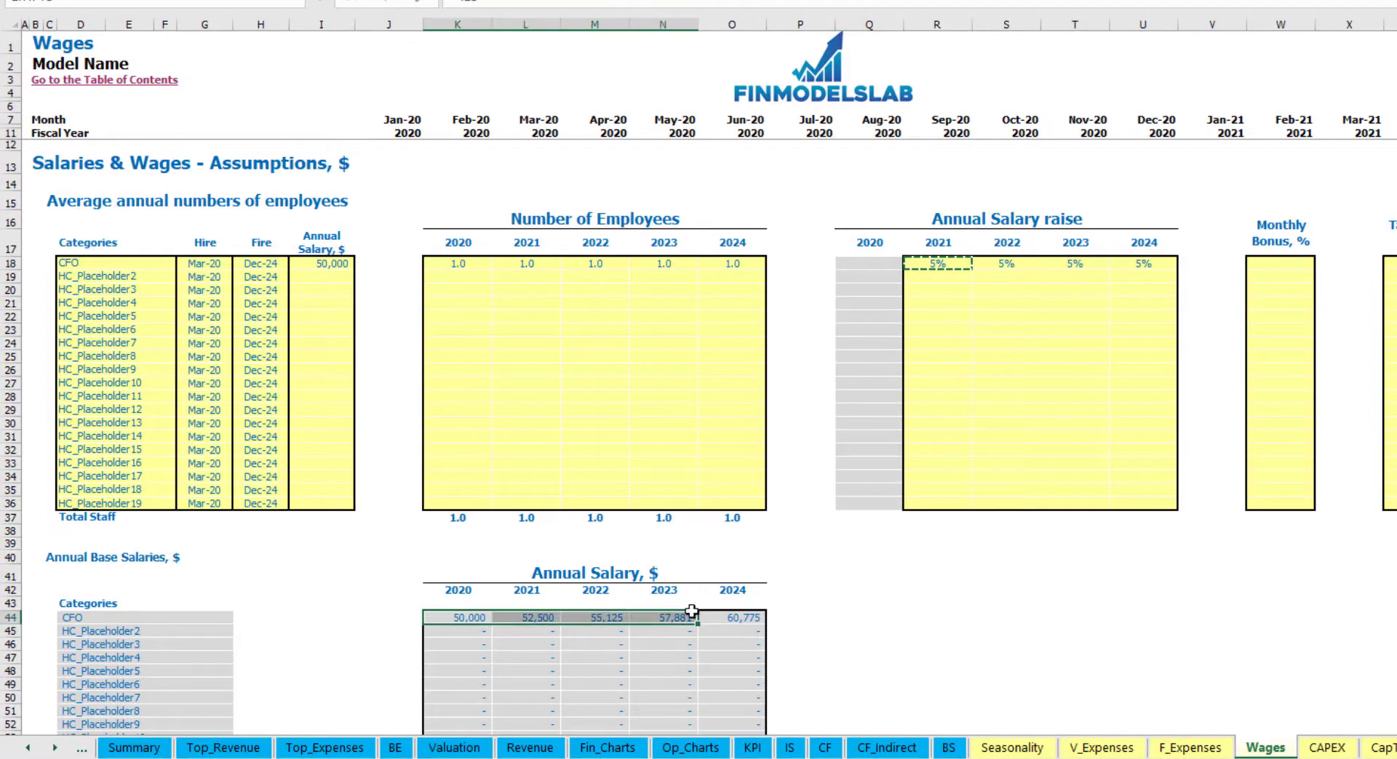
click(534, 631)
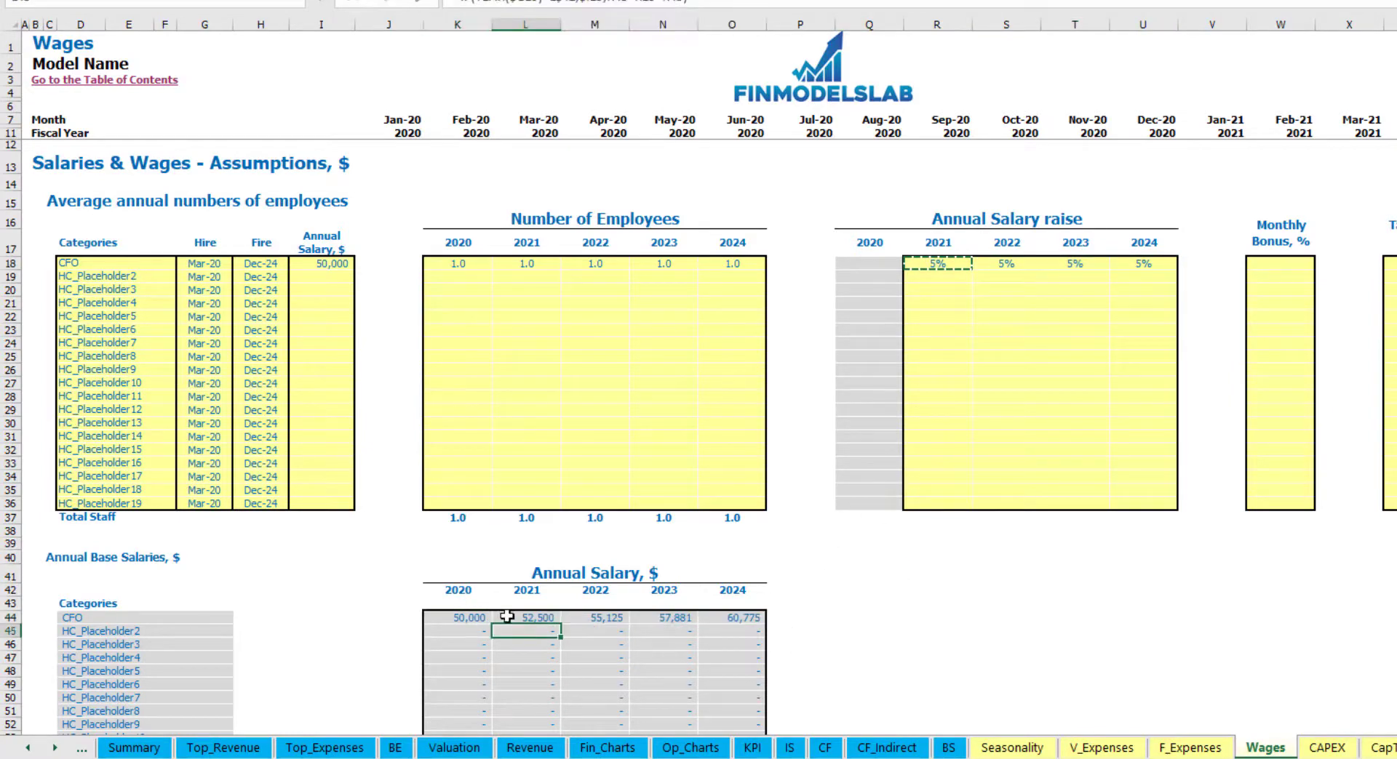
click(331, 265)
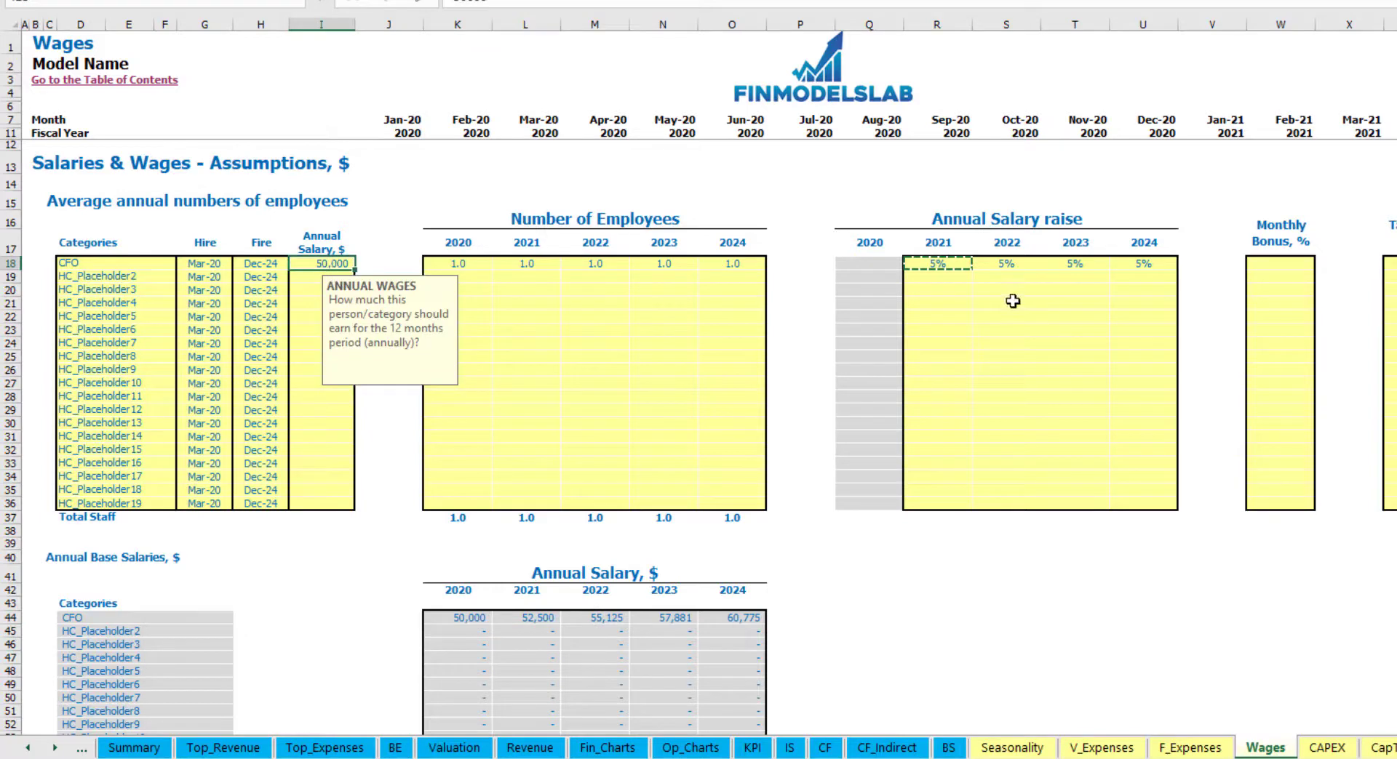
drag(955, 266, 1132, 264)
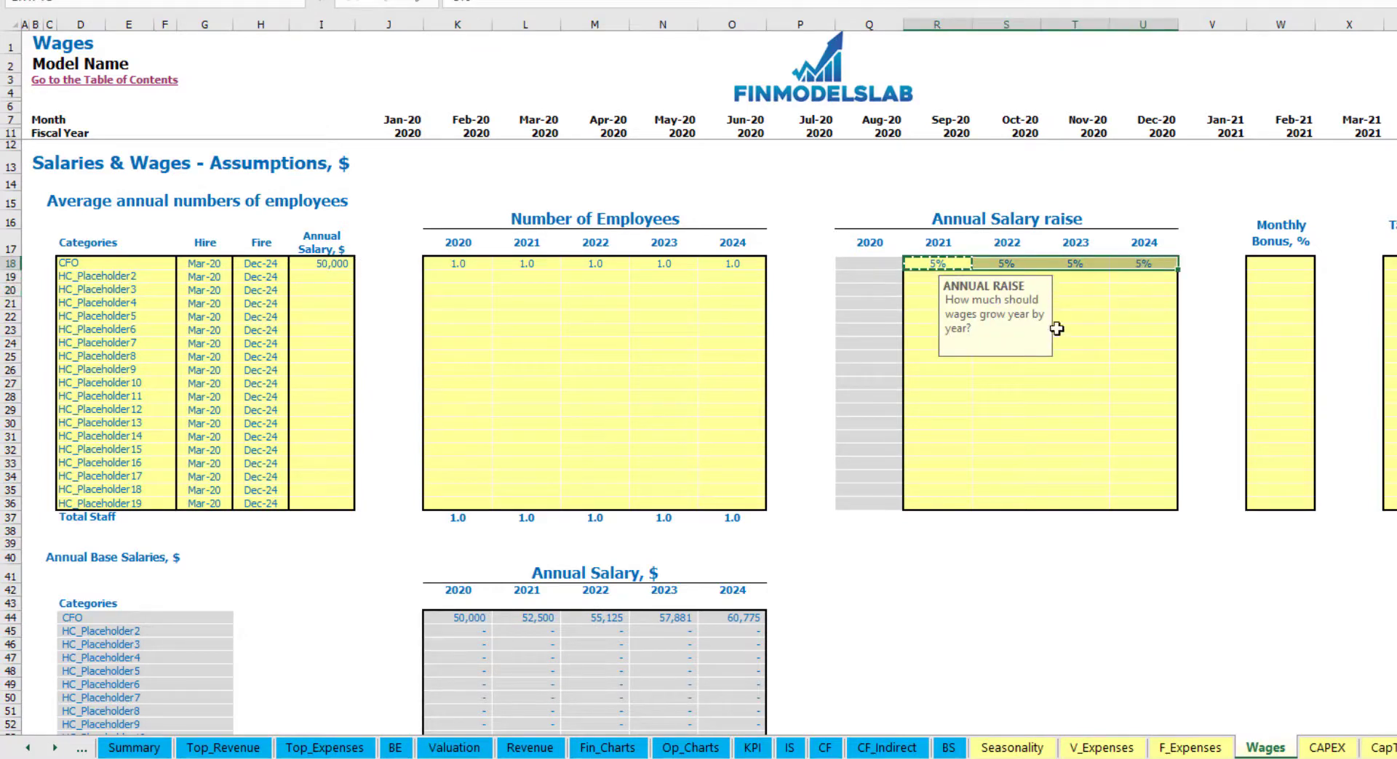
click(524, 618)
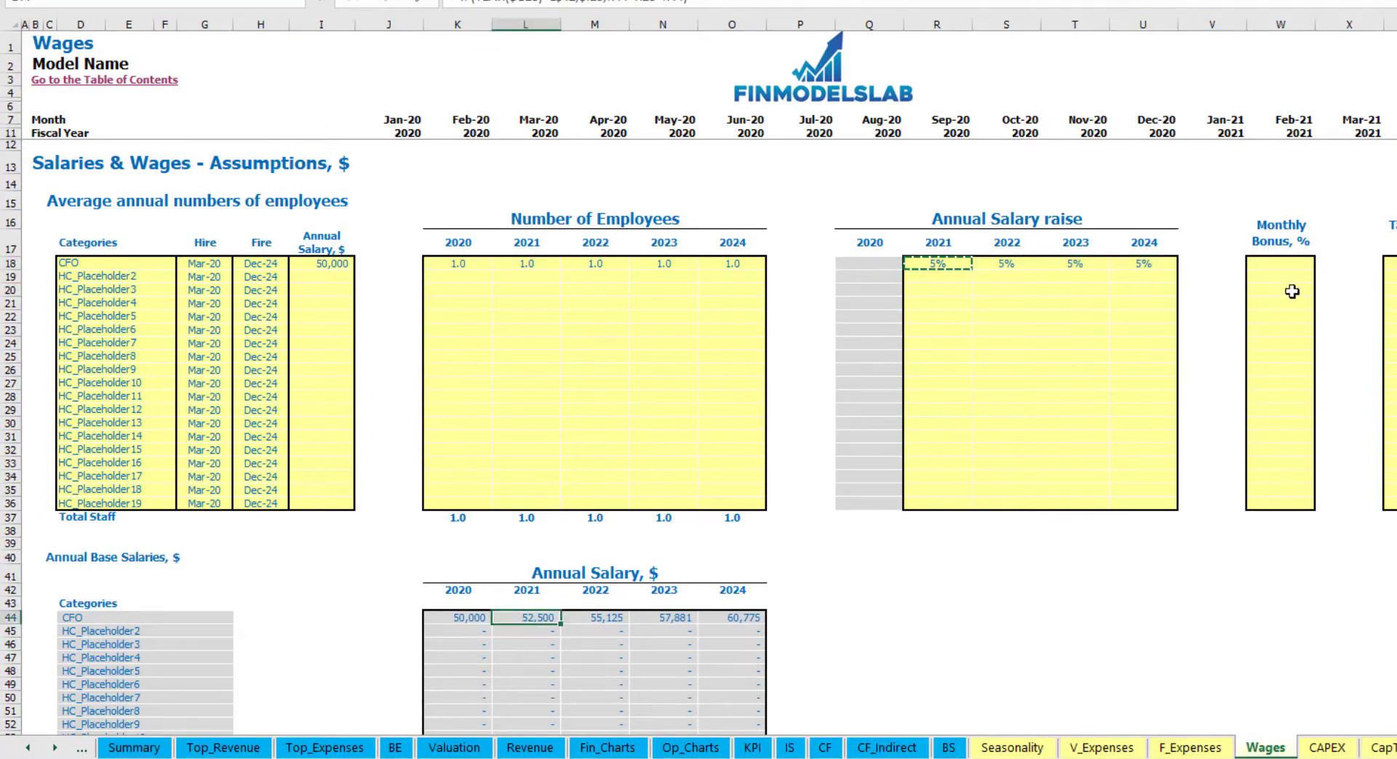
Step: Set the CFO's monthly bonus to 10% and fill in the CFO's tax rate
click(1288, 263)
key(F2)
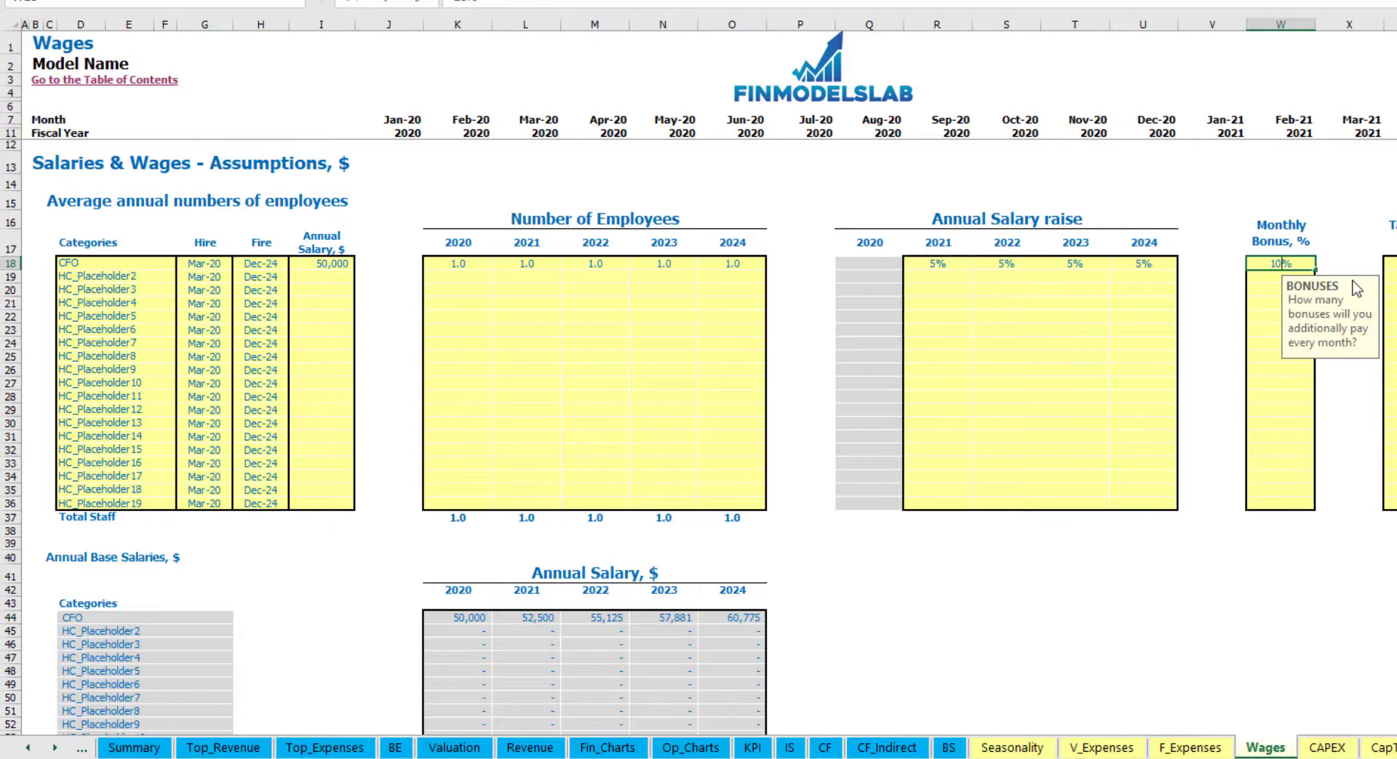
key(Return)
click(1388, 263)
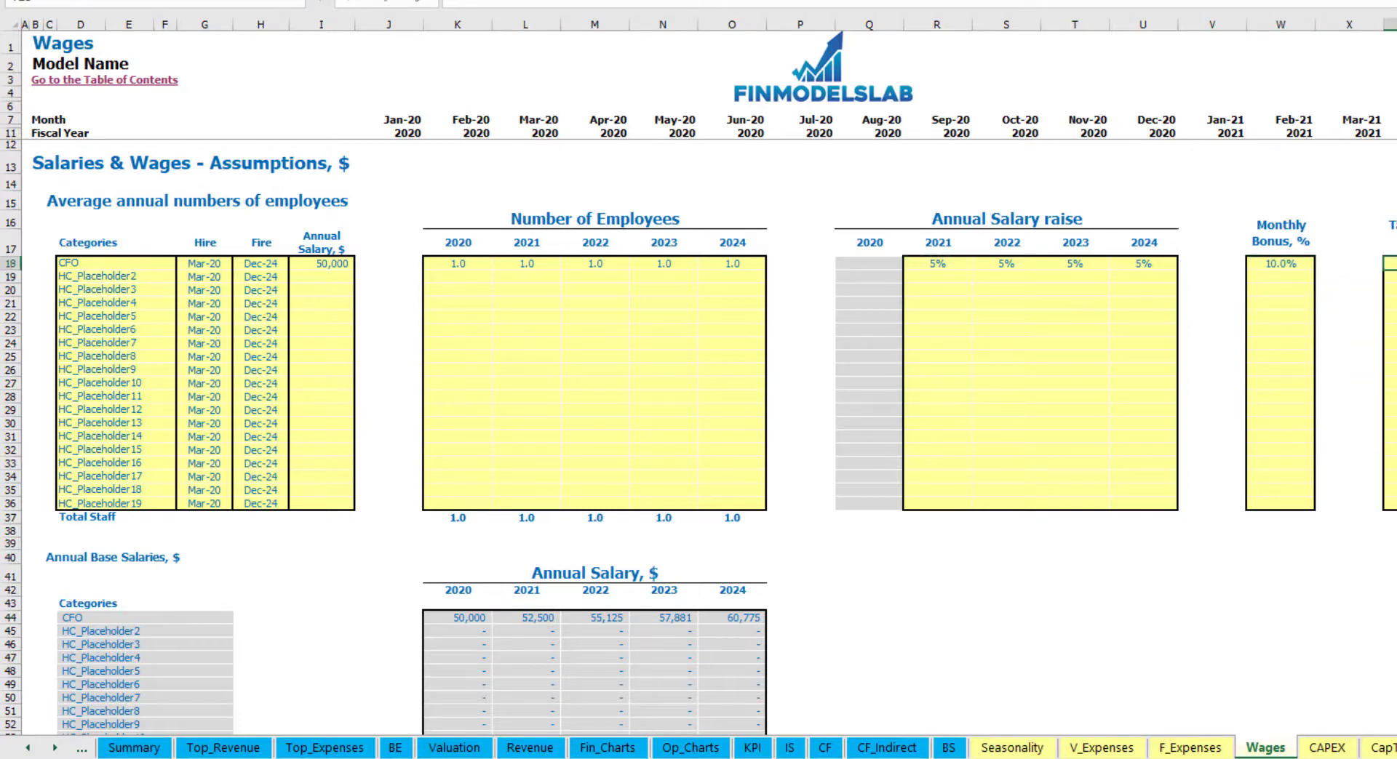
key(Return)
Step: Examine the CFO's rows in the Monthly Base Salaries and Monthly Bonus calculations
scroll(594, 437, down, 13)
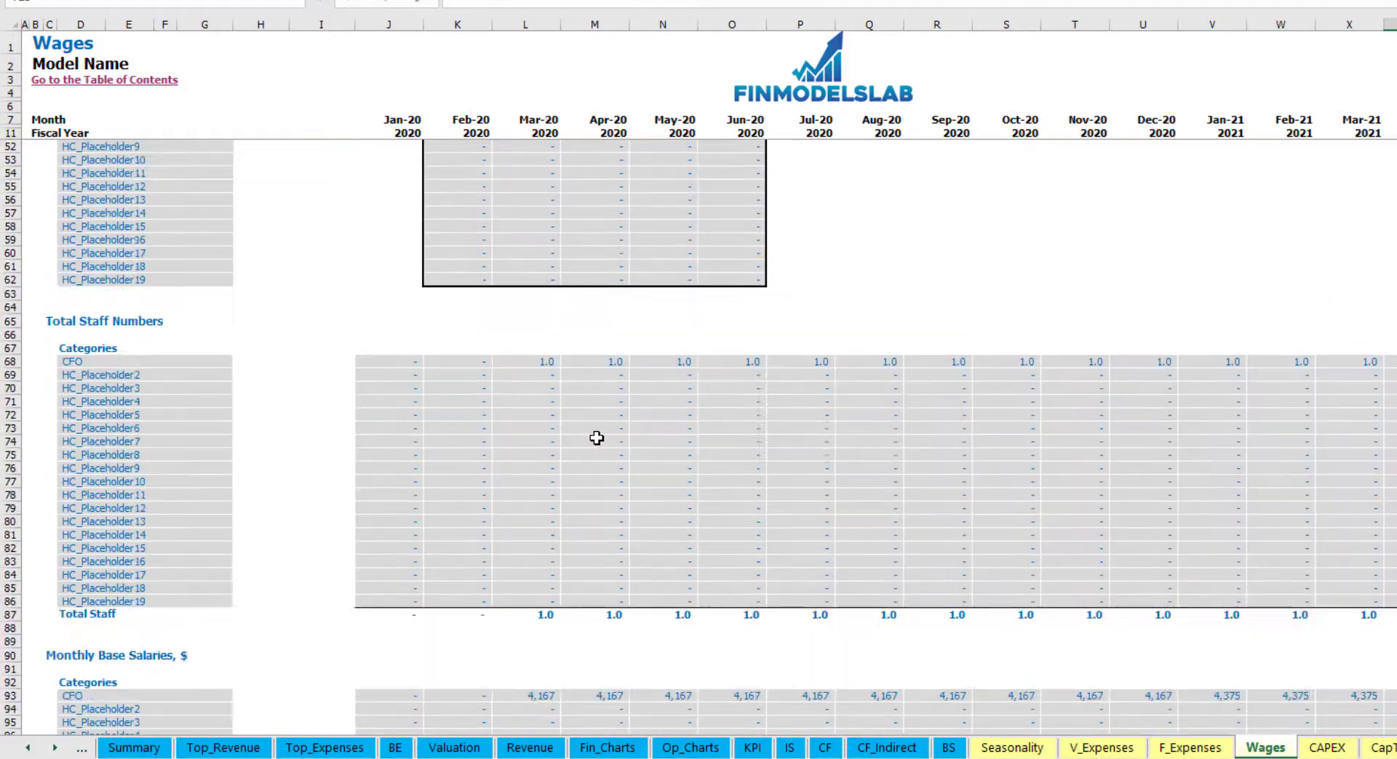
scroll(577, 459, down, 3)
scroll(15, 574, down, 3)
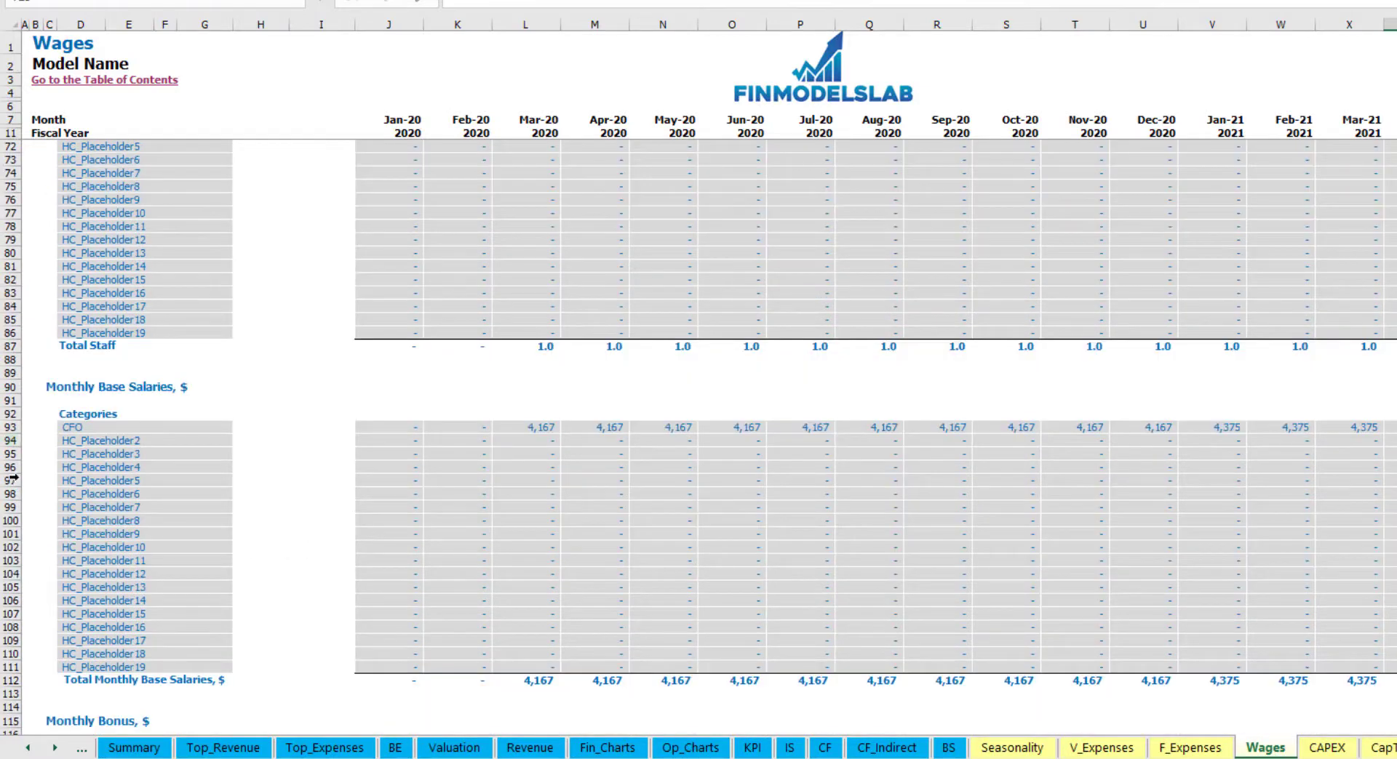
click(11, 431)
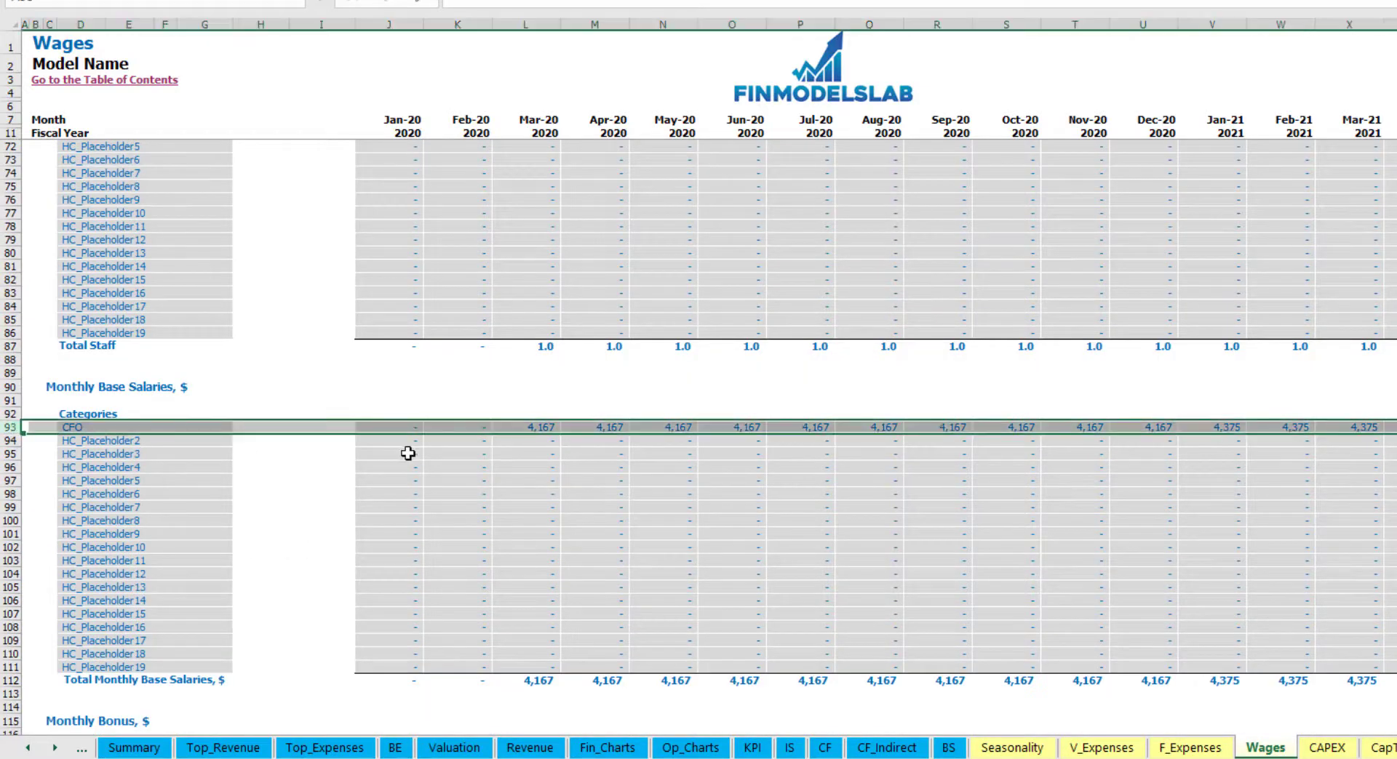
click(543, 426)
scroll(491, 488, down, 7)
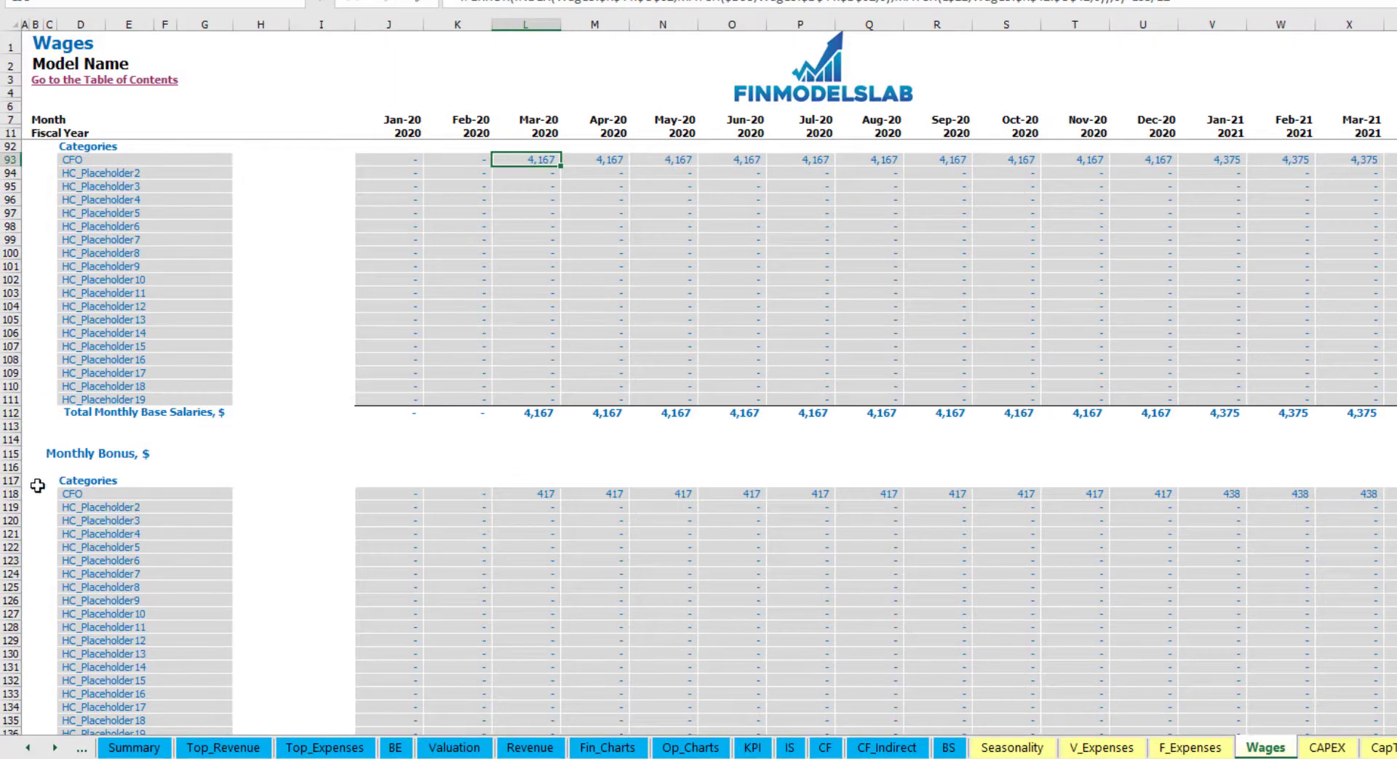
Step: Review the CFO's rows in the Monthly Bonus and Monthly Base Taxes calculations
click(11, 493)
click(549, 494)
scroll(94, 520, down, 7)
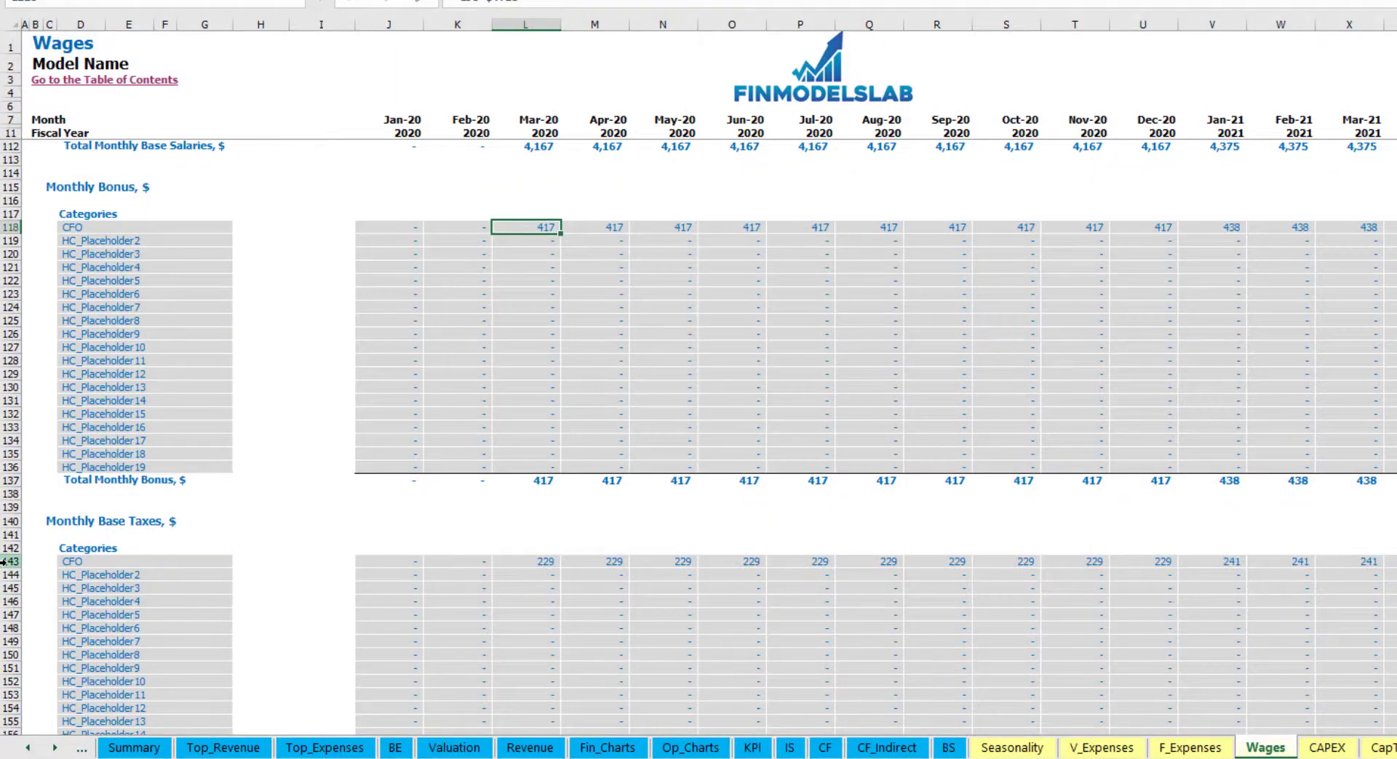
click(11, 563)
Step: Name the second staff position Admin HC in the salaries and wages assumptions
scroll(646, 531, up, 20)
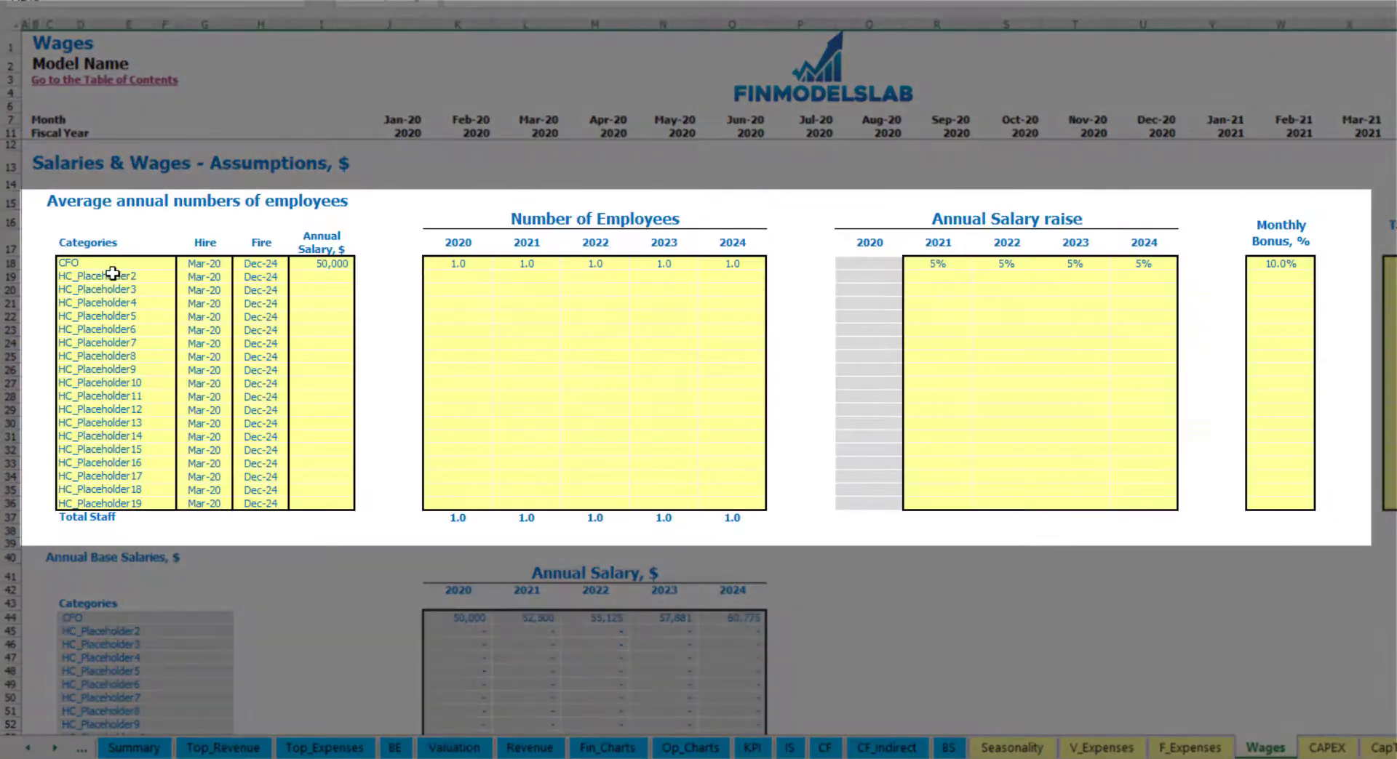
click(112, 276)
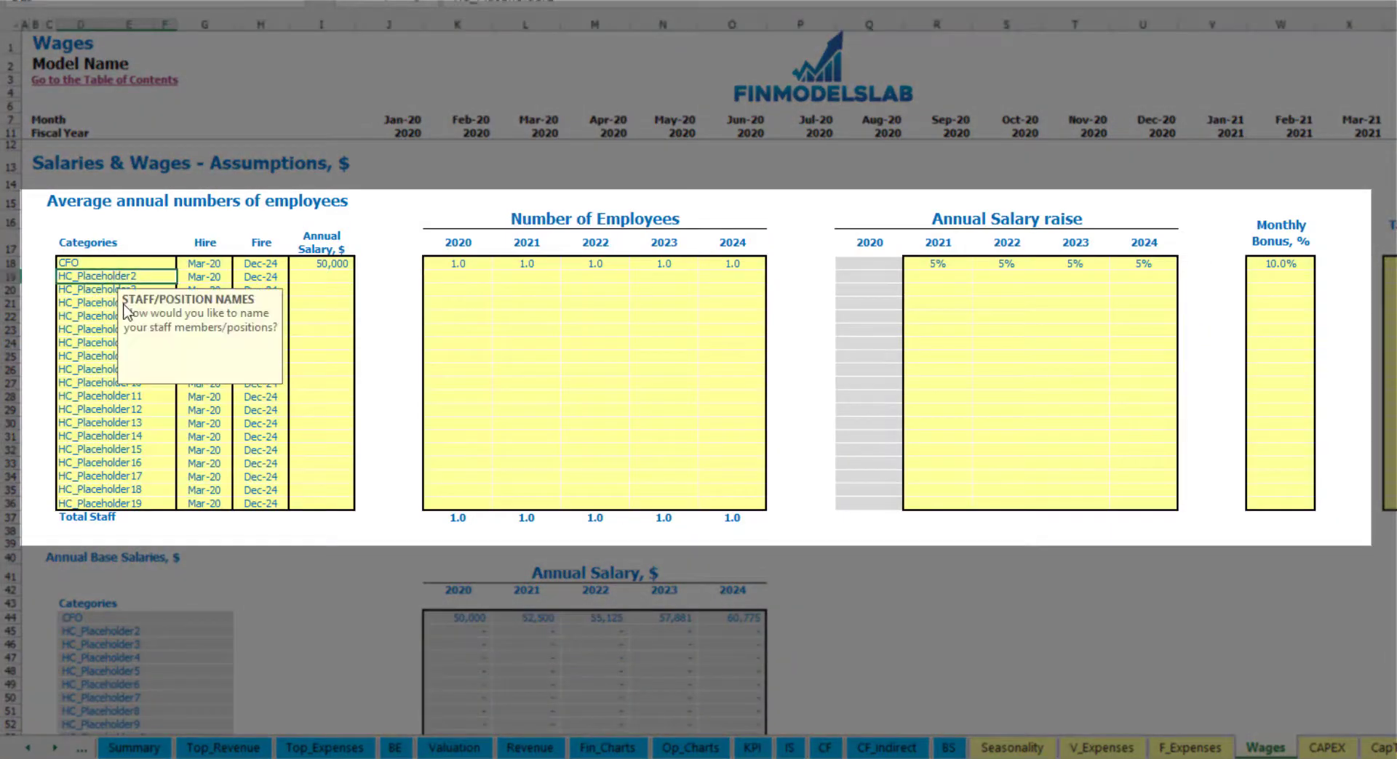
text(Admin HC)
key(Return)
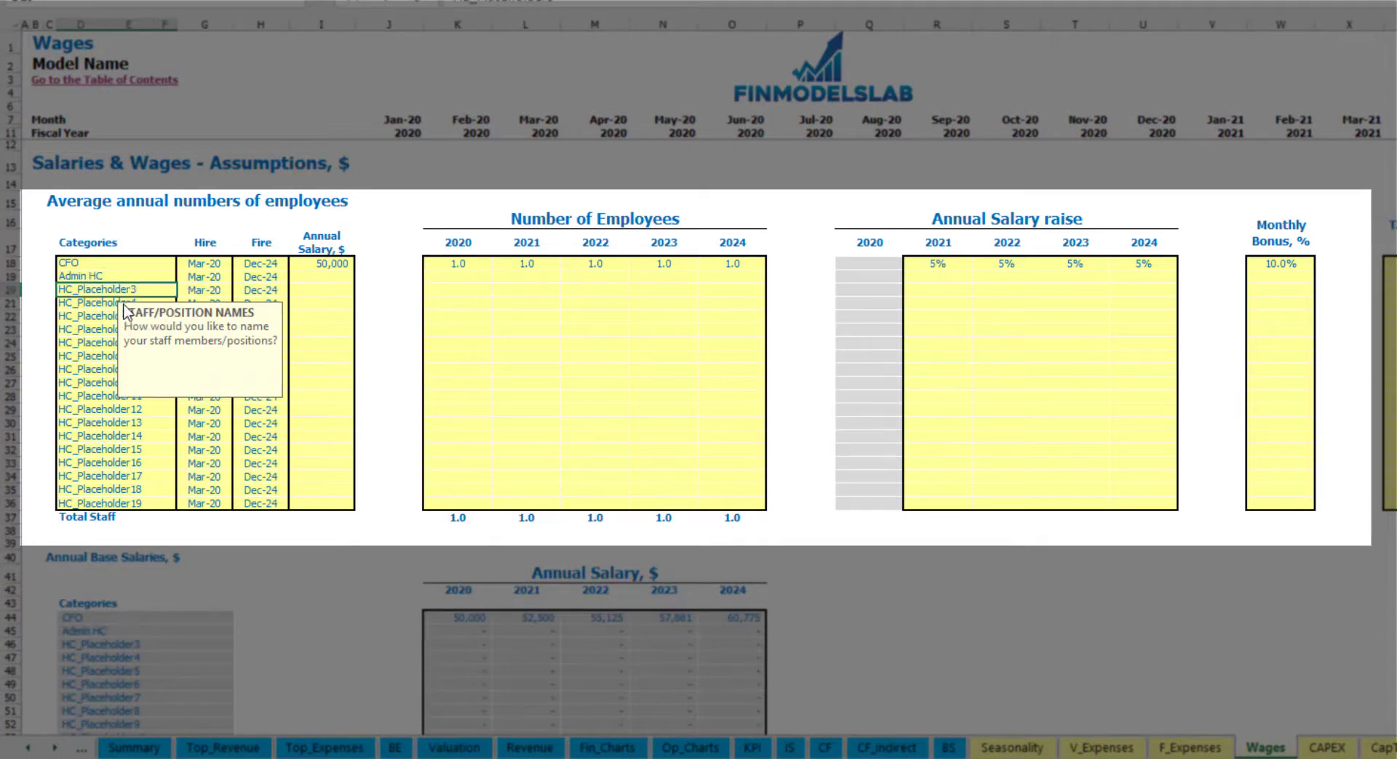
Step: Set the Admin HC hire date to Apr-20 and the annual salary to 30,000
click(213, 276)
click(240, 277)
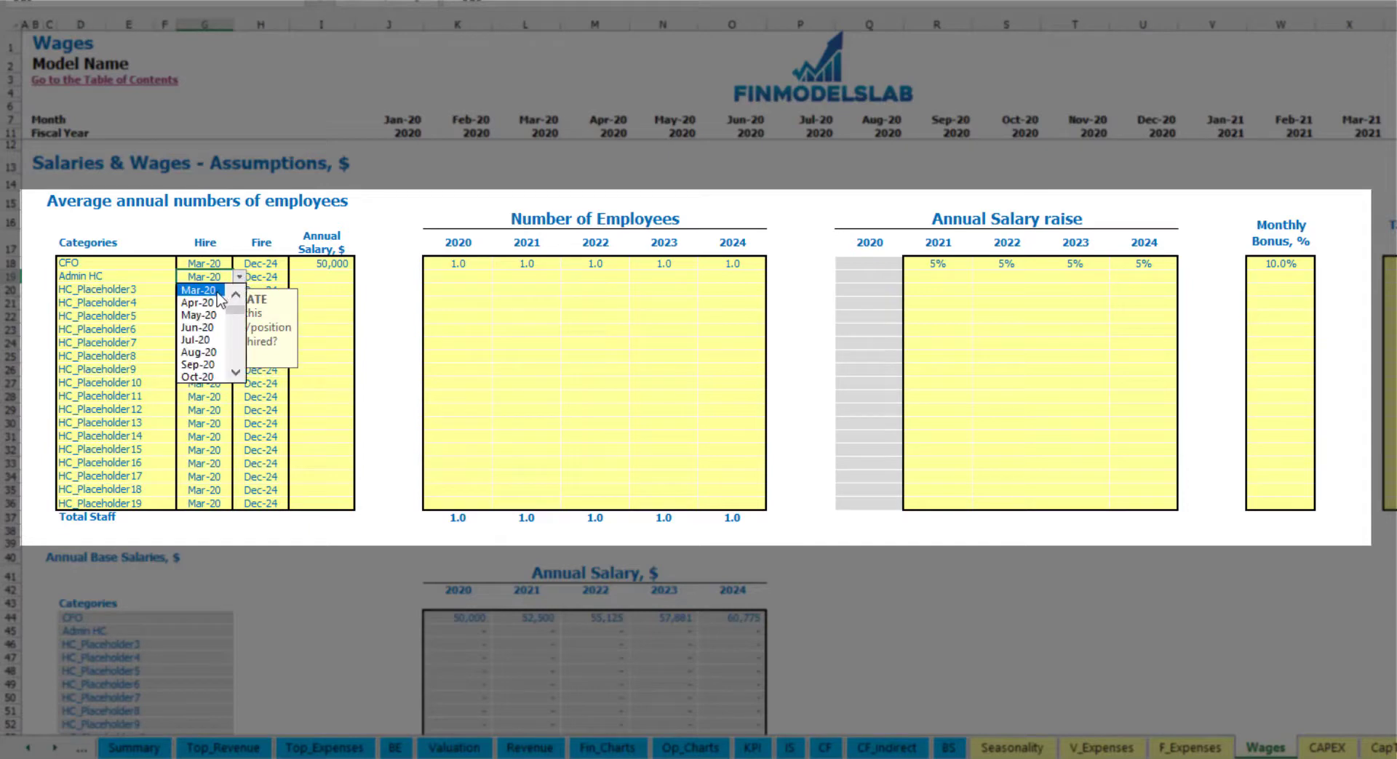
click(216, 316)
click(278, 279)
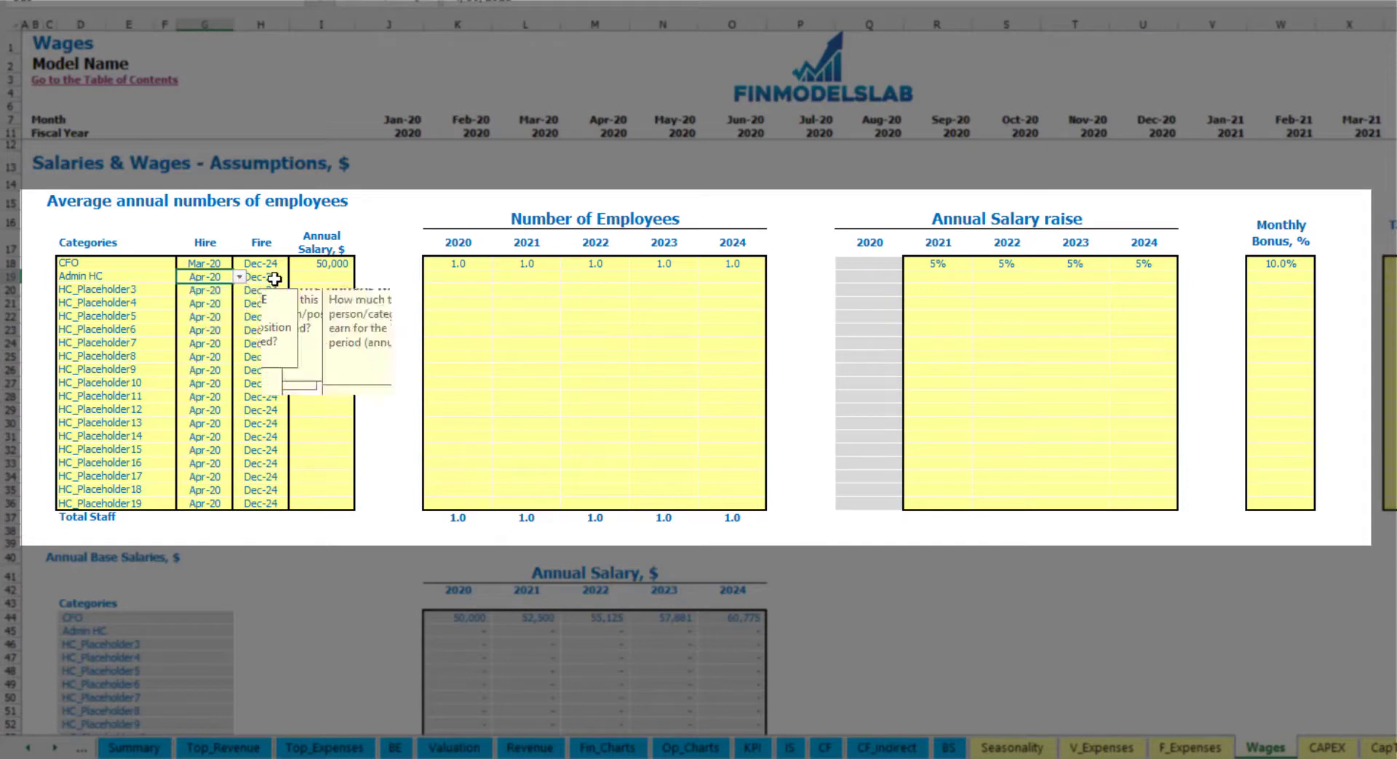
click(317, 276)
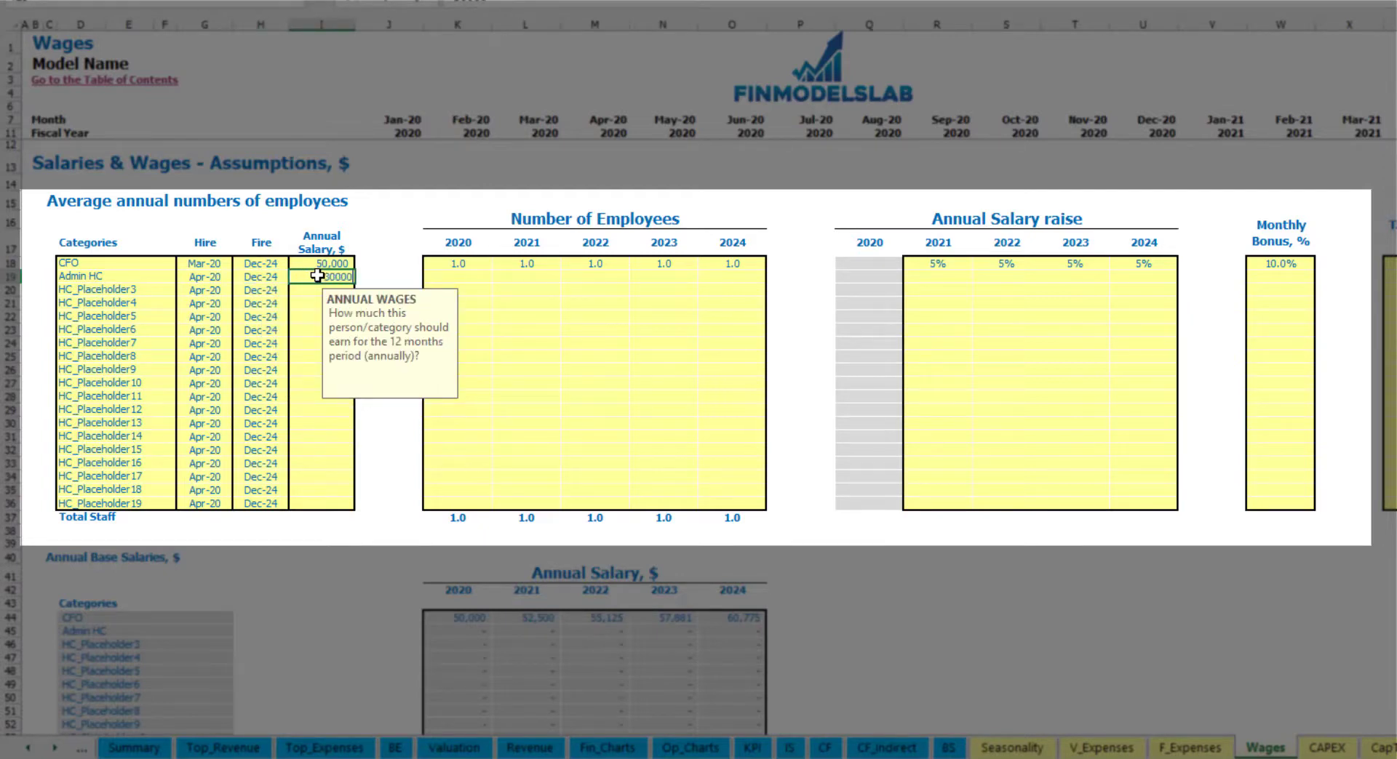
Step: Enter Admin HC employee numbers of 2, 4, 6, 8 and 10 for 2020 through 2024
click(471, 276)
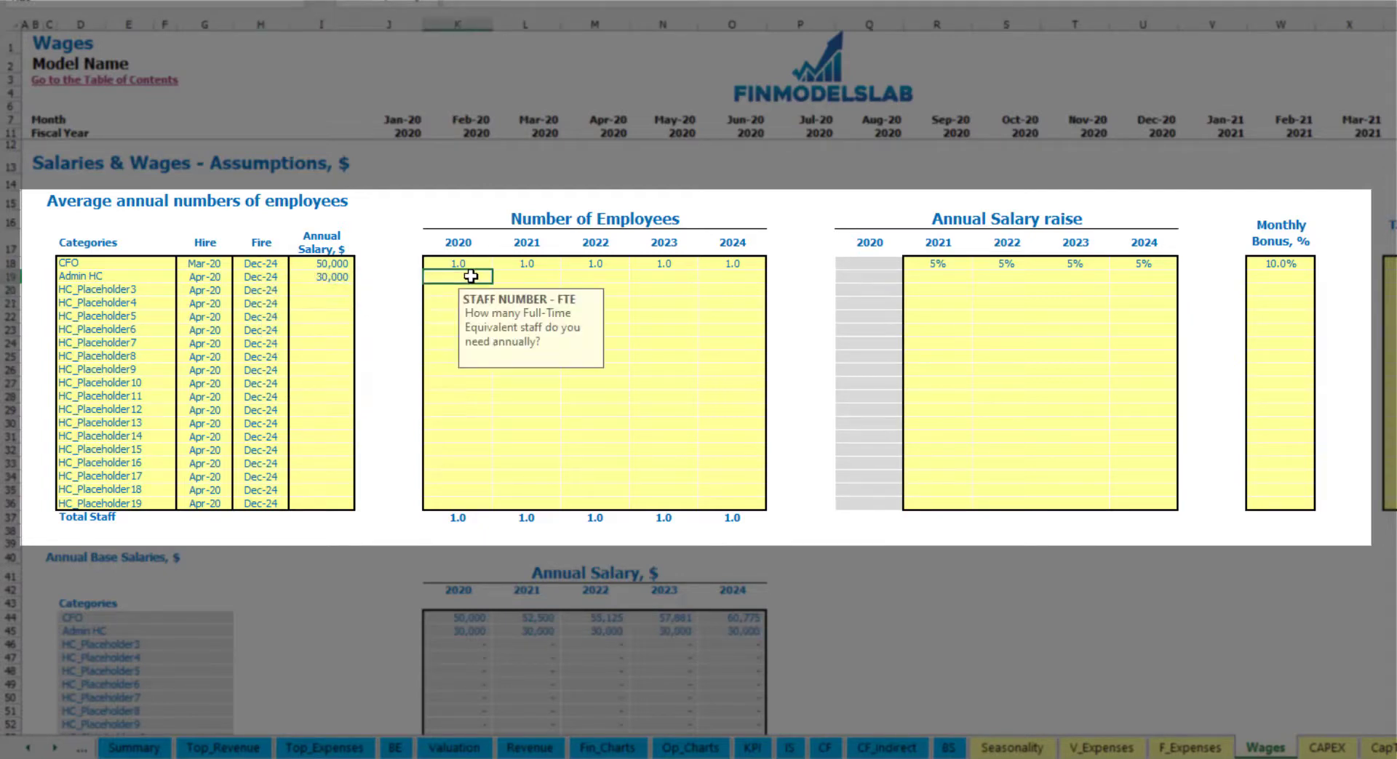
key(Tab)
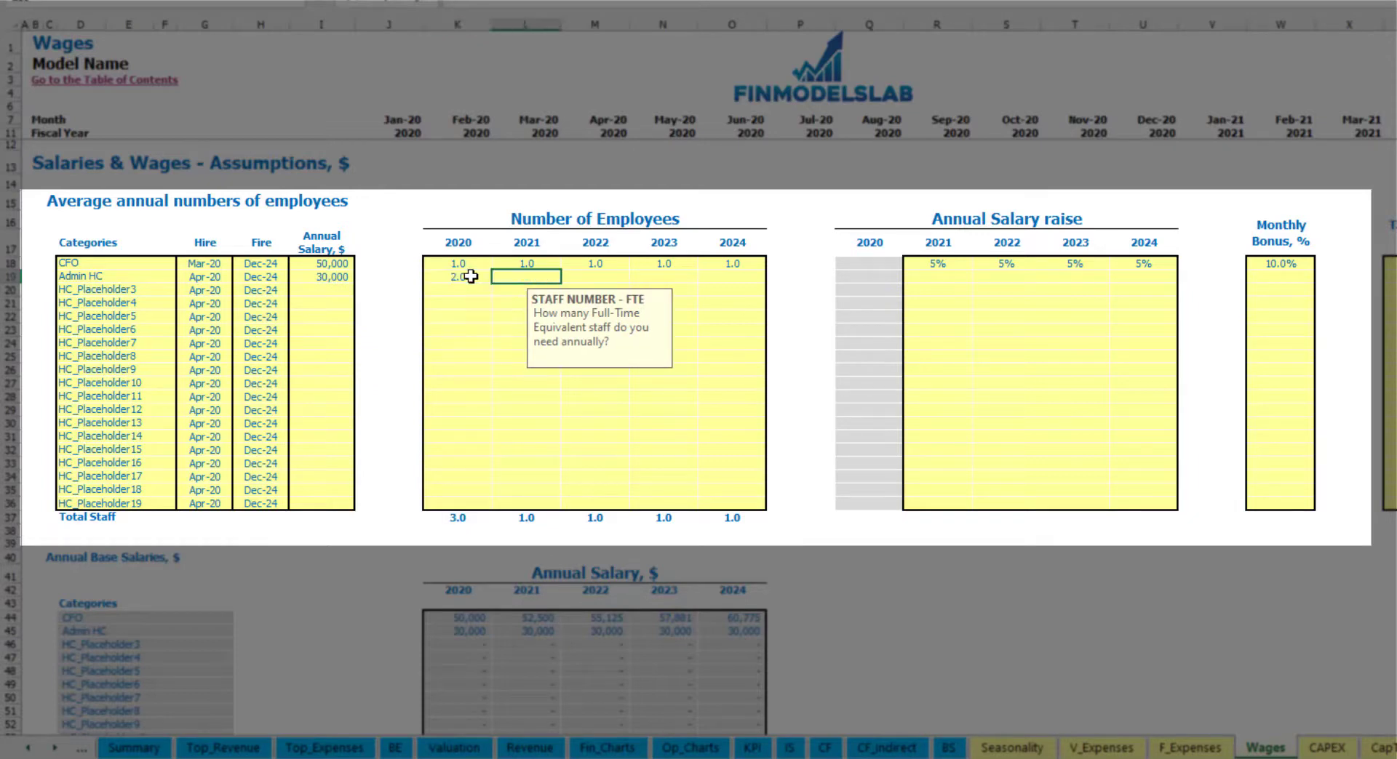
text(4)
key(Tab)
text(6)
key(Tab)
text(8)
key(Tab)
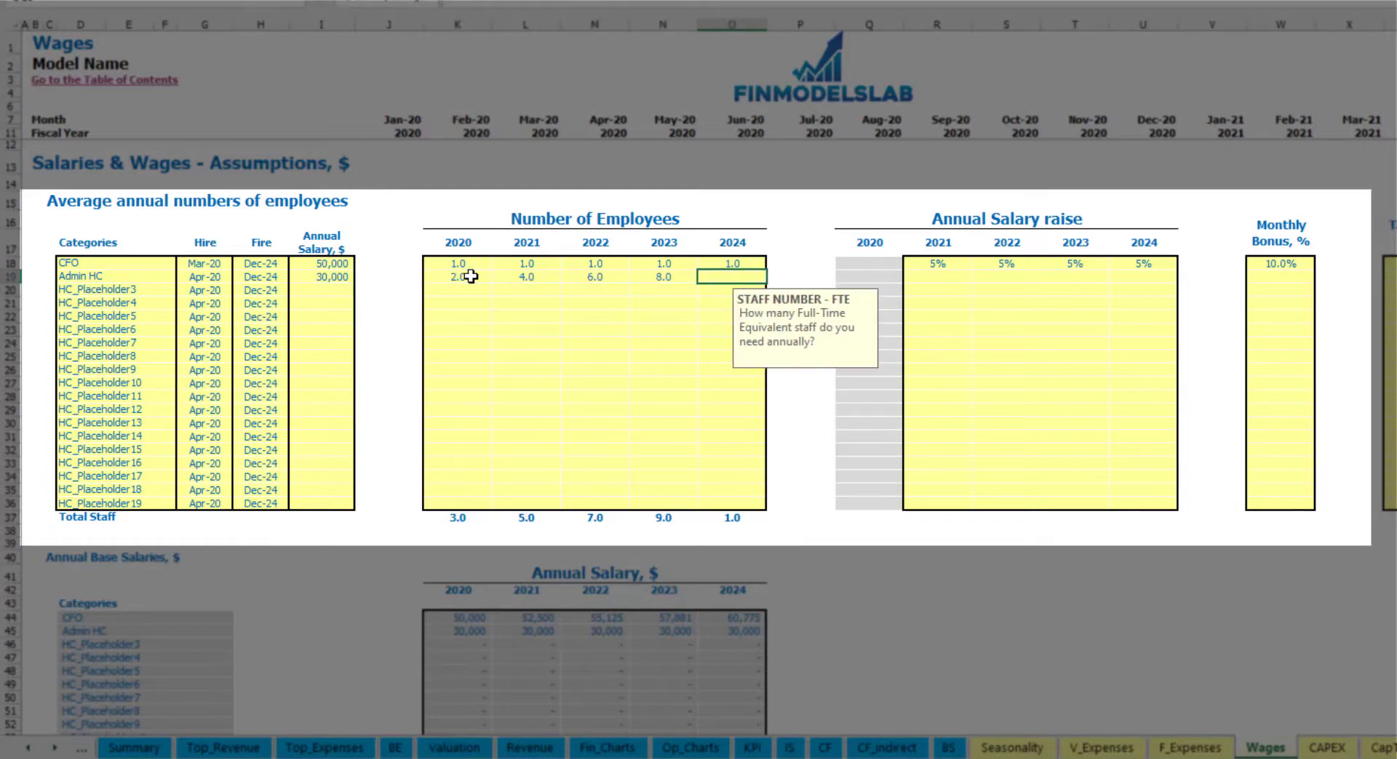
text(10)
key(Tab)
Step: Enter a 3% annual salary raise for Admin HC in 2021 and copy it to 2022 through 2024
click(933, 276)
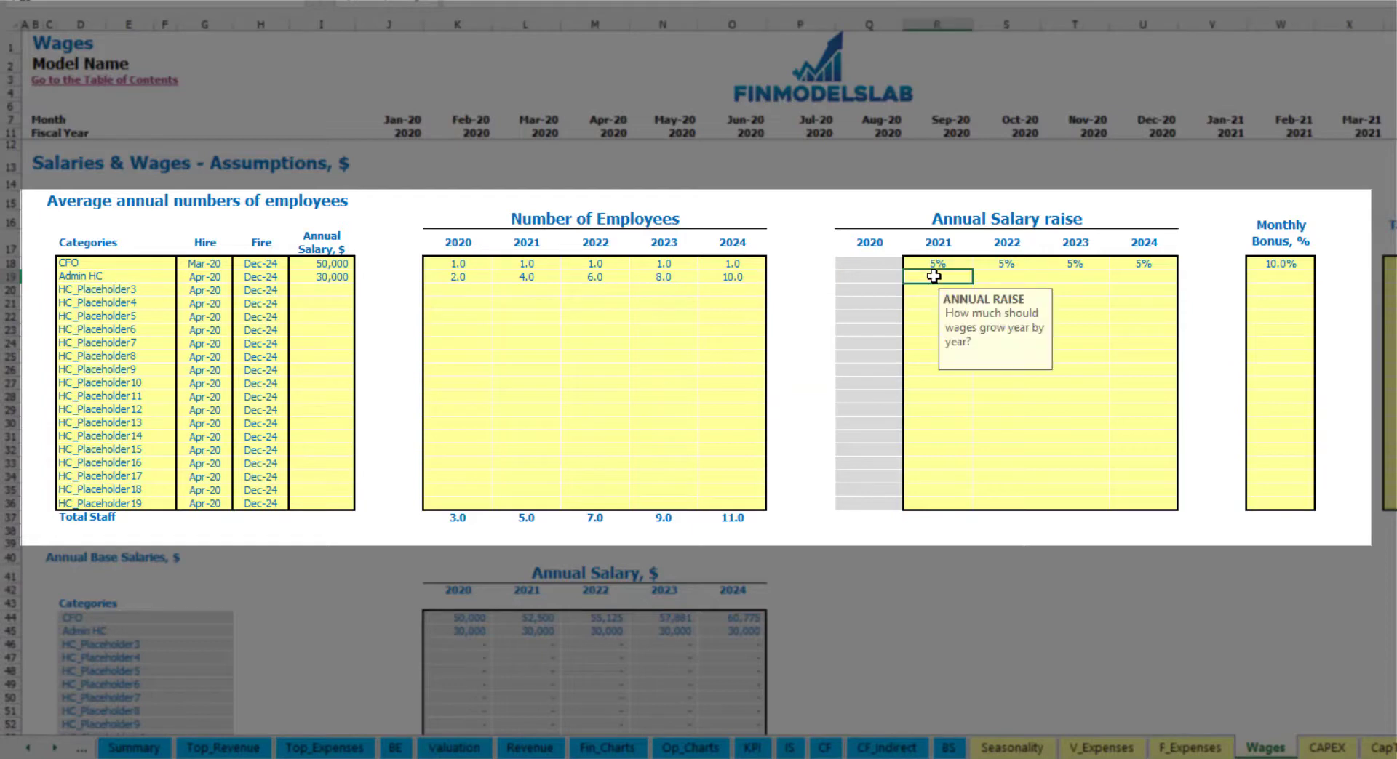
key(ctrl+Return)
key(ctrl+c)
key(Right)
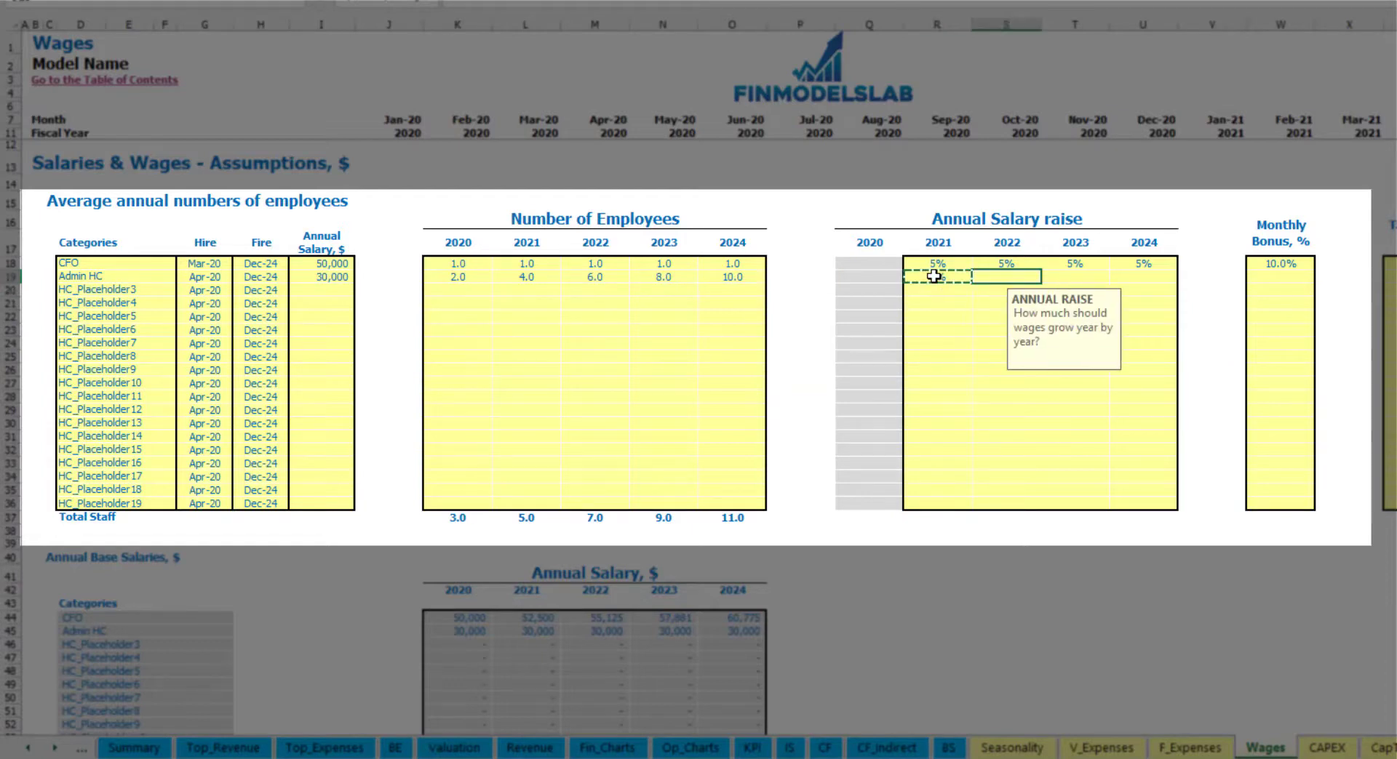
key(shift+Right)
key(shift+Right)
Step: Set the Admin HC monthly bonus to 5% and fill in the position's tax rate
click(1301, 281)
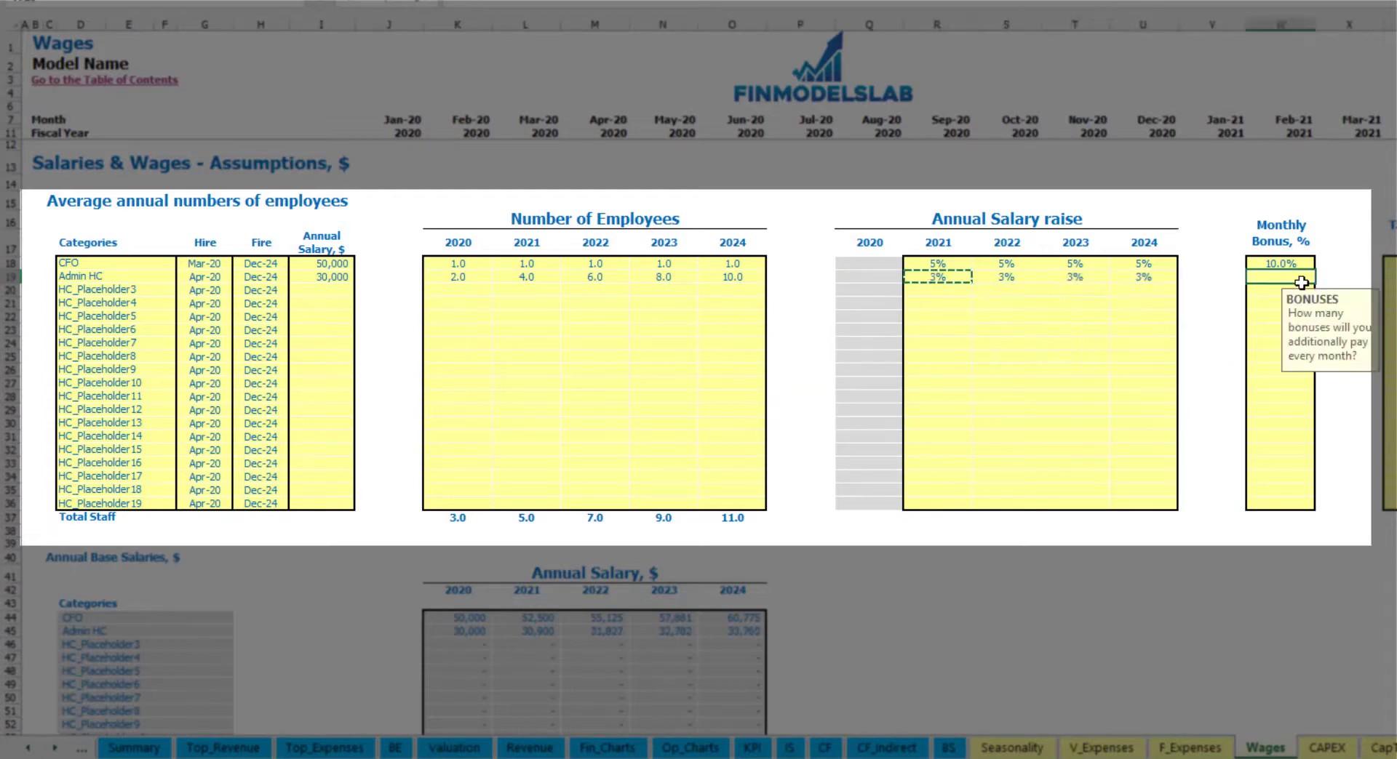
text(5)
key(Tab)
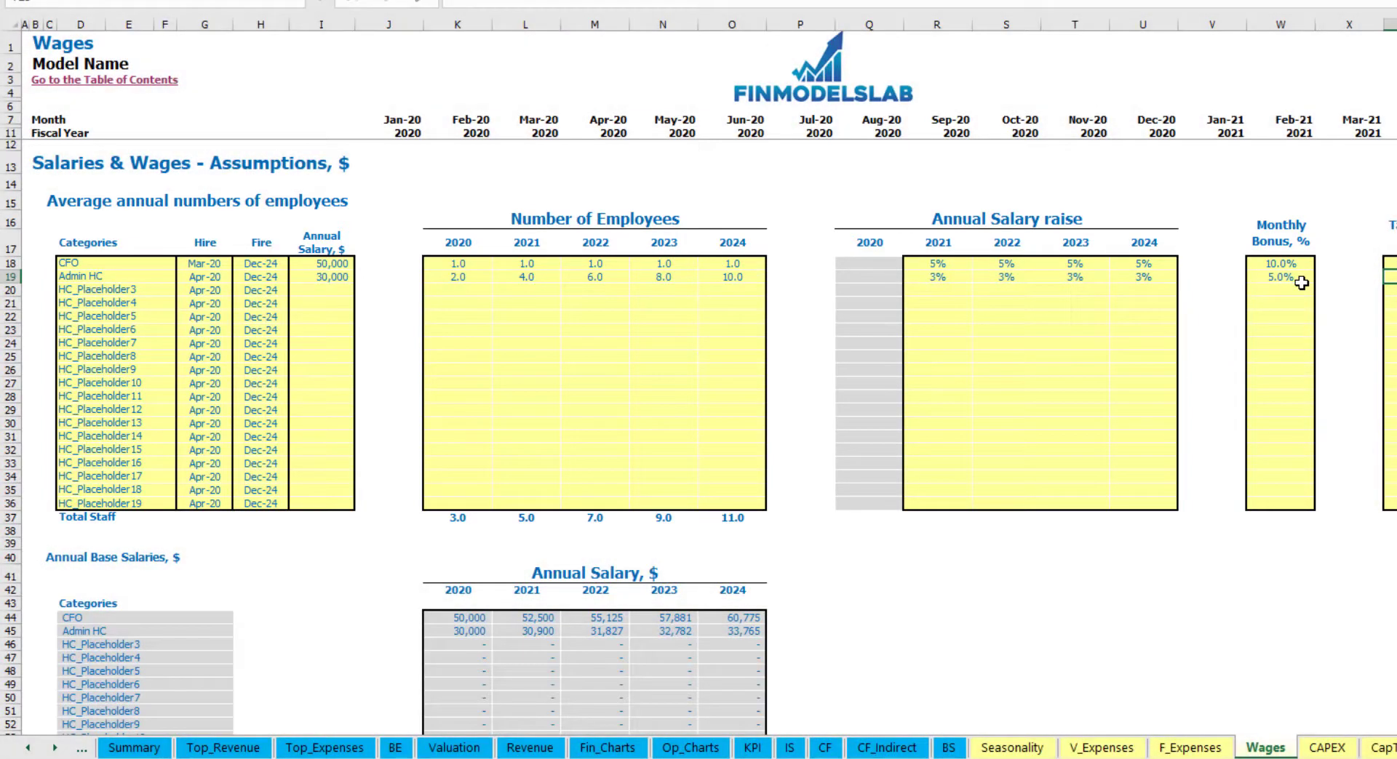
key(Down)
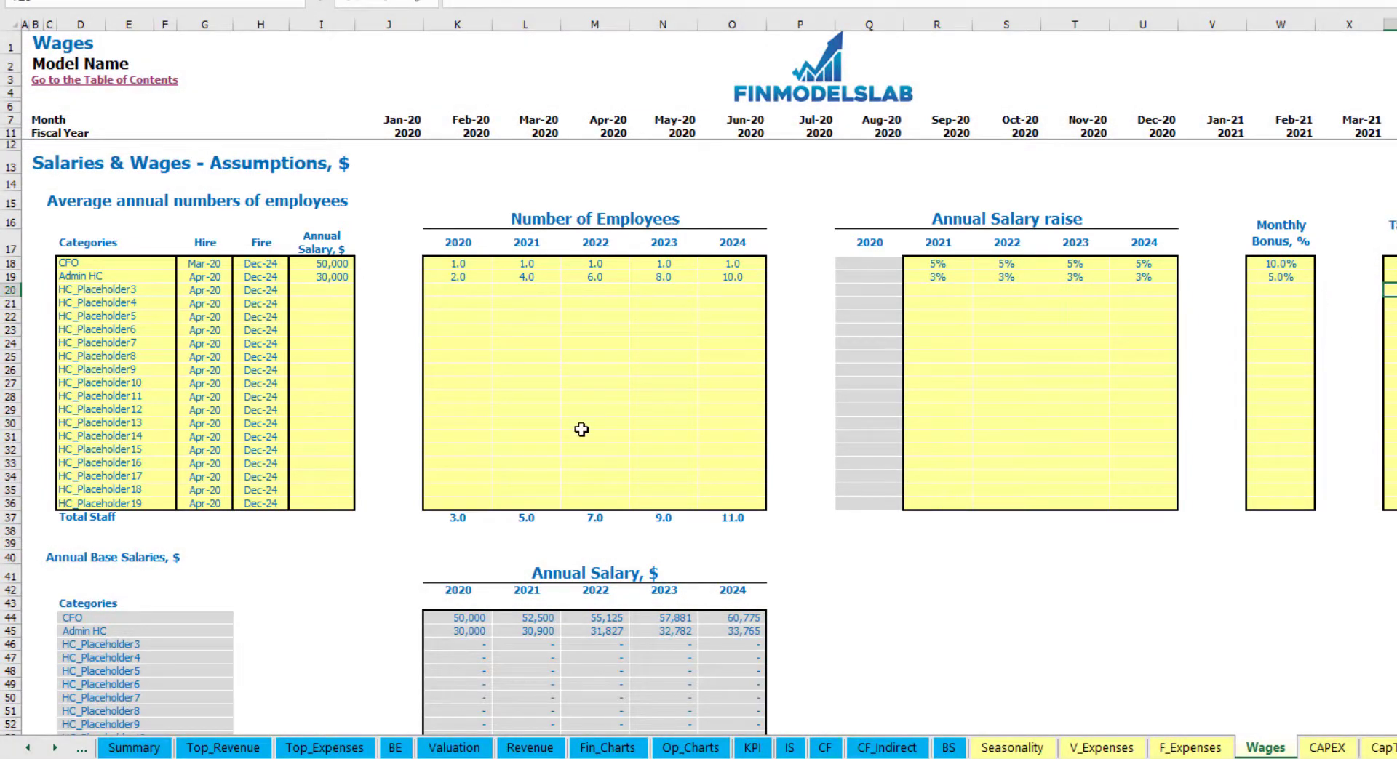
Step: Examine the Admin HC row in Total Staff Numbers month by month from 2020 into 2023
scroll(581, 430, down, 13)
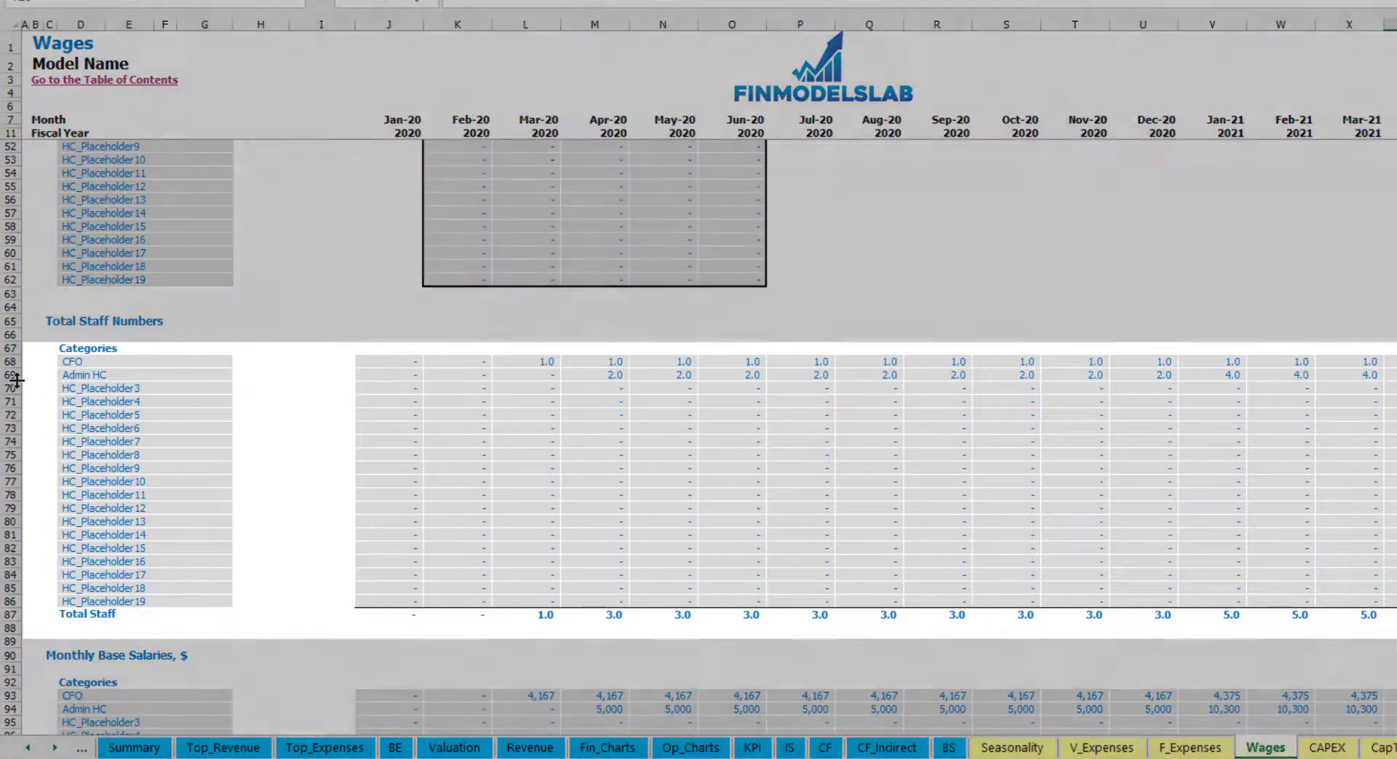
click(16, 379)
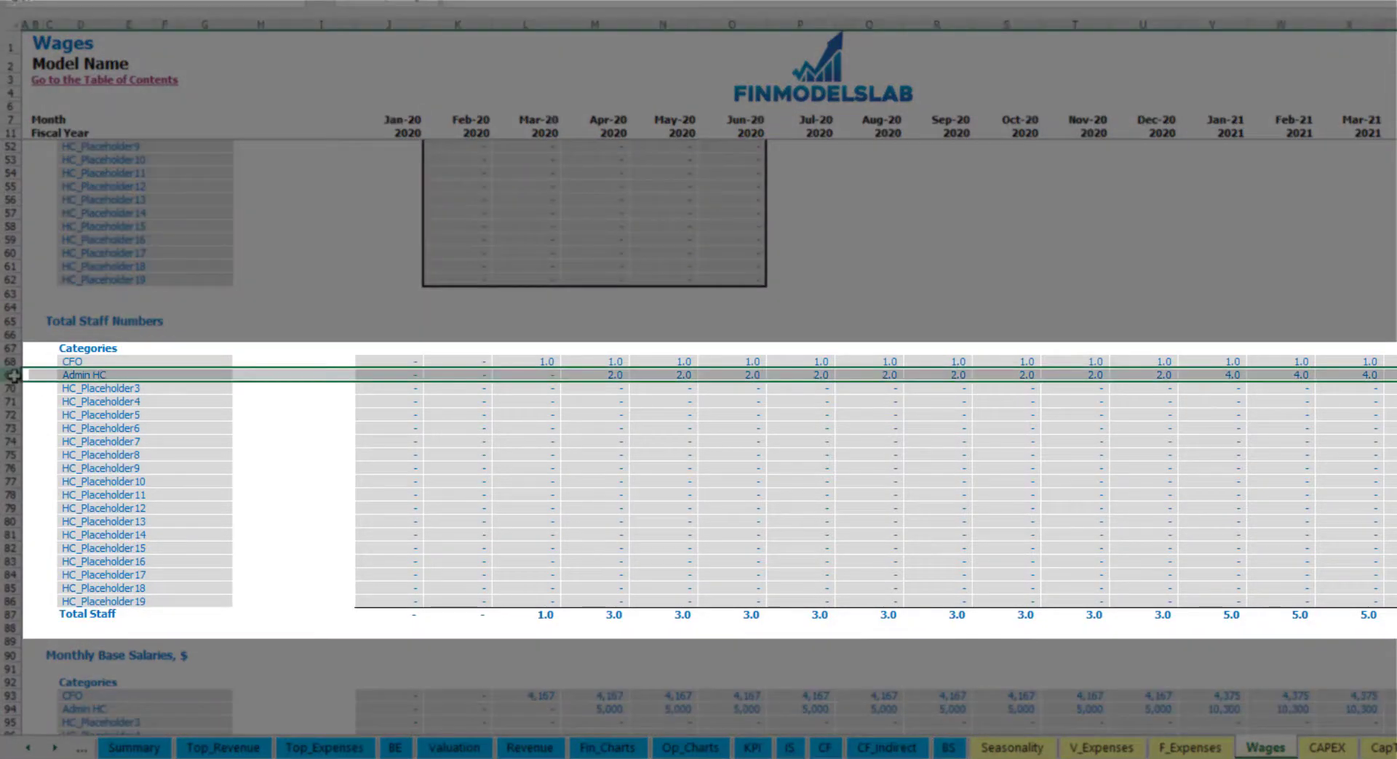
click(609, 375)
drag(611, 372, 1155, 375)
key(ctrl+v)
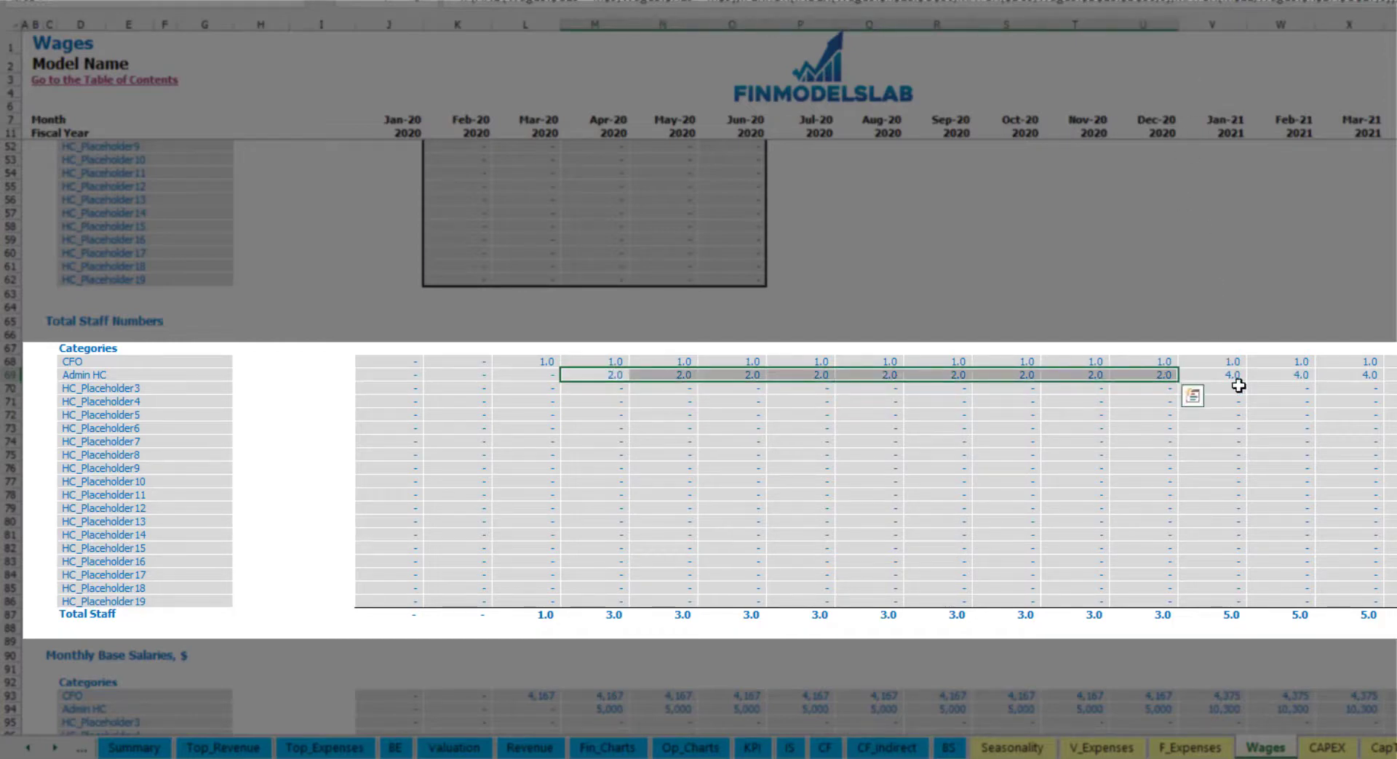
click(1236, 374)
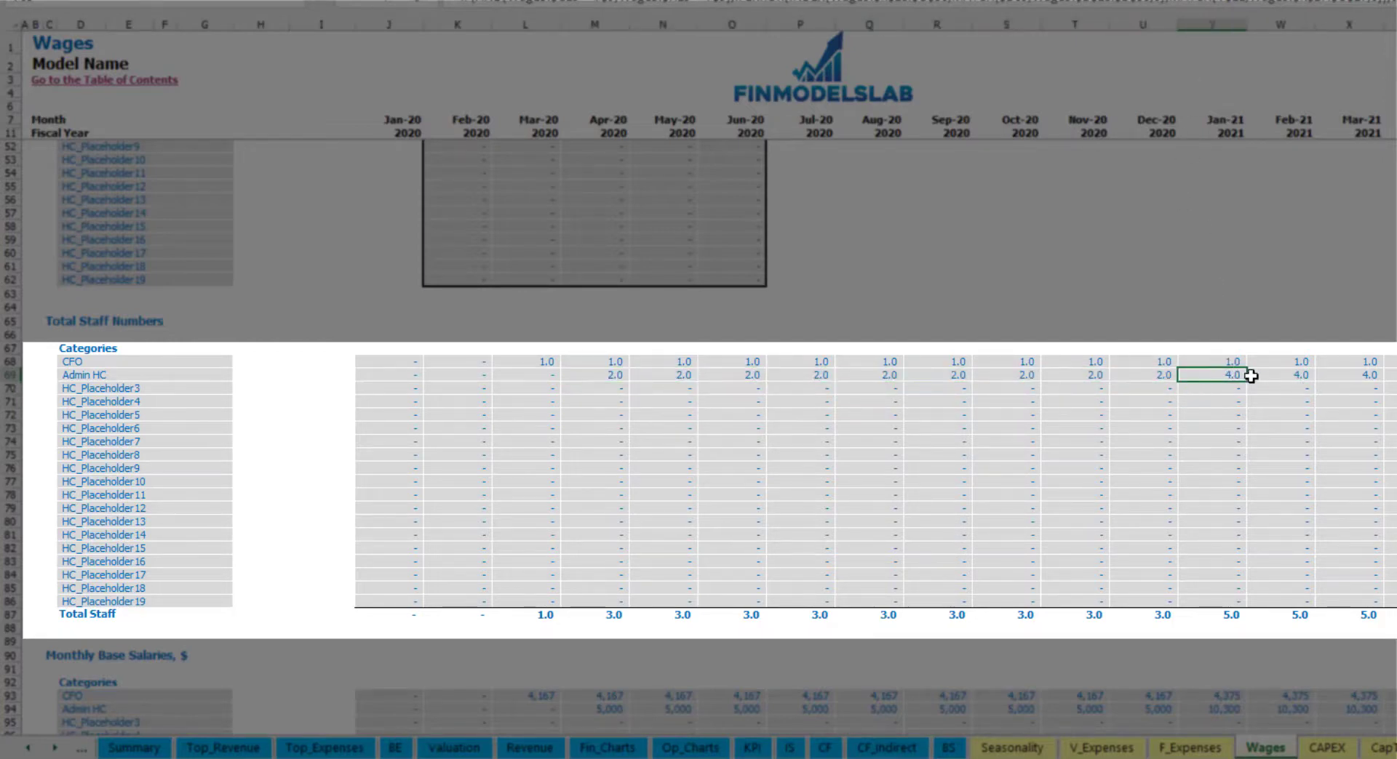
drag(1237, 373, 1393, 374)
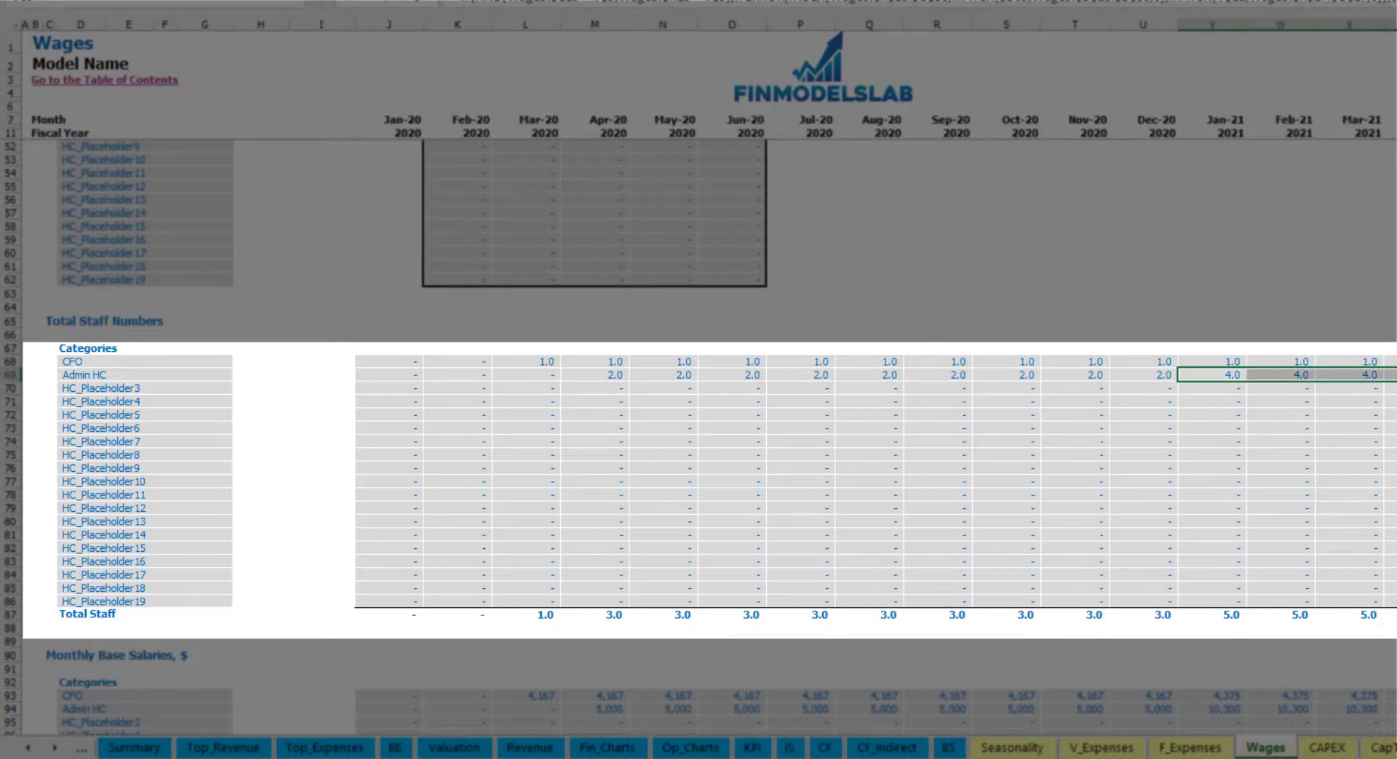
scroll(708, 376, right, 6)
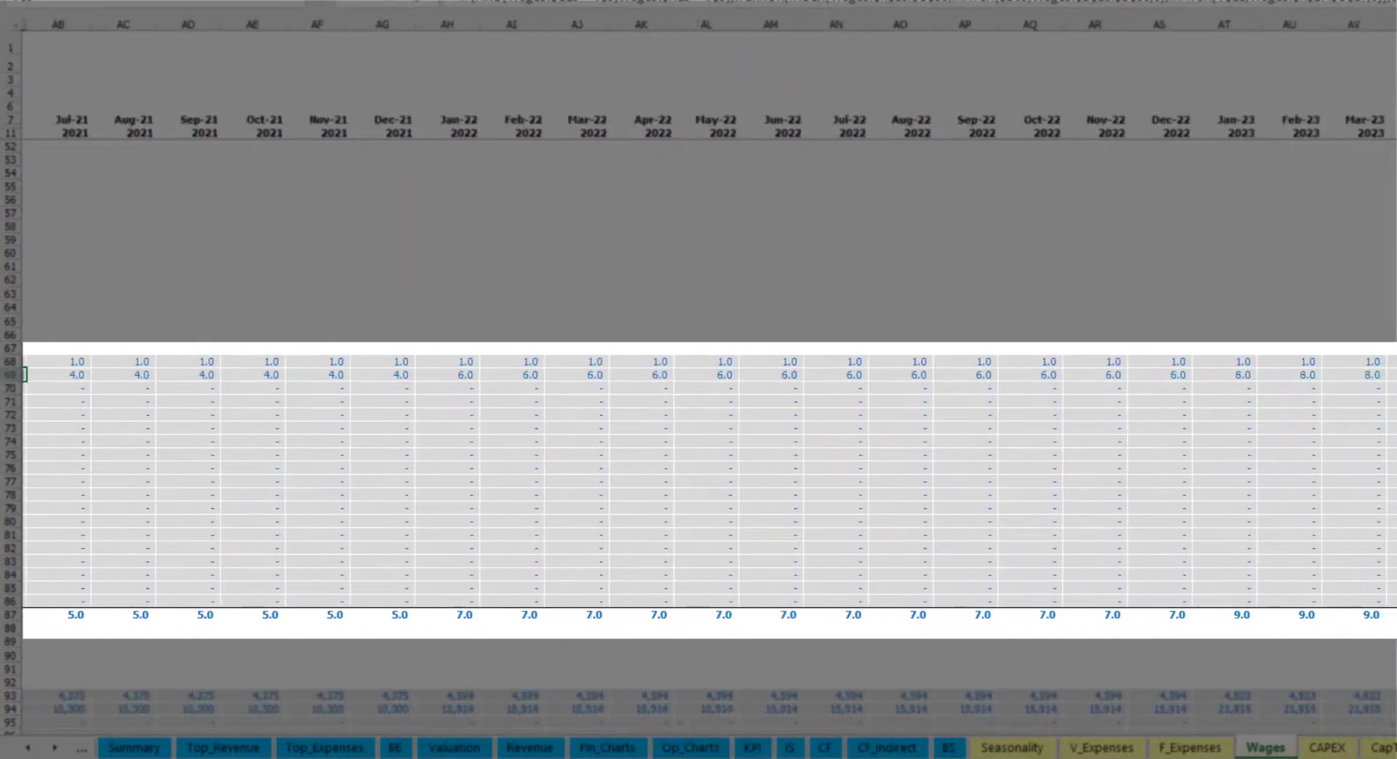
scroll(708, 376, right, 1)
click(1385, 374)
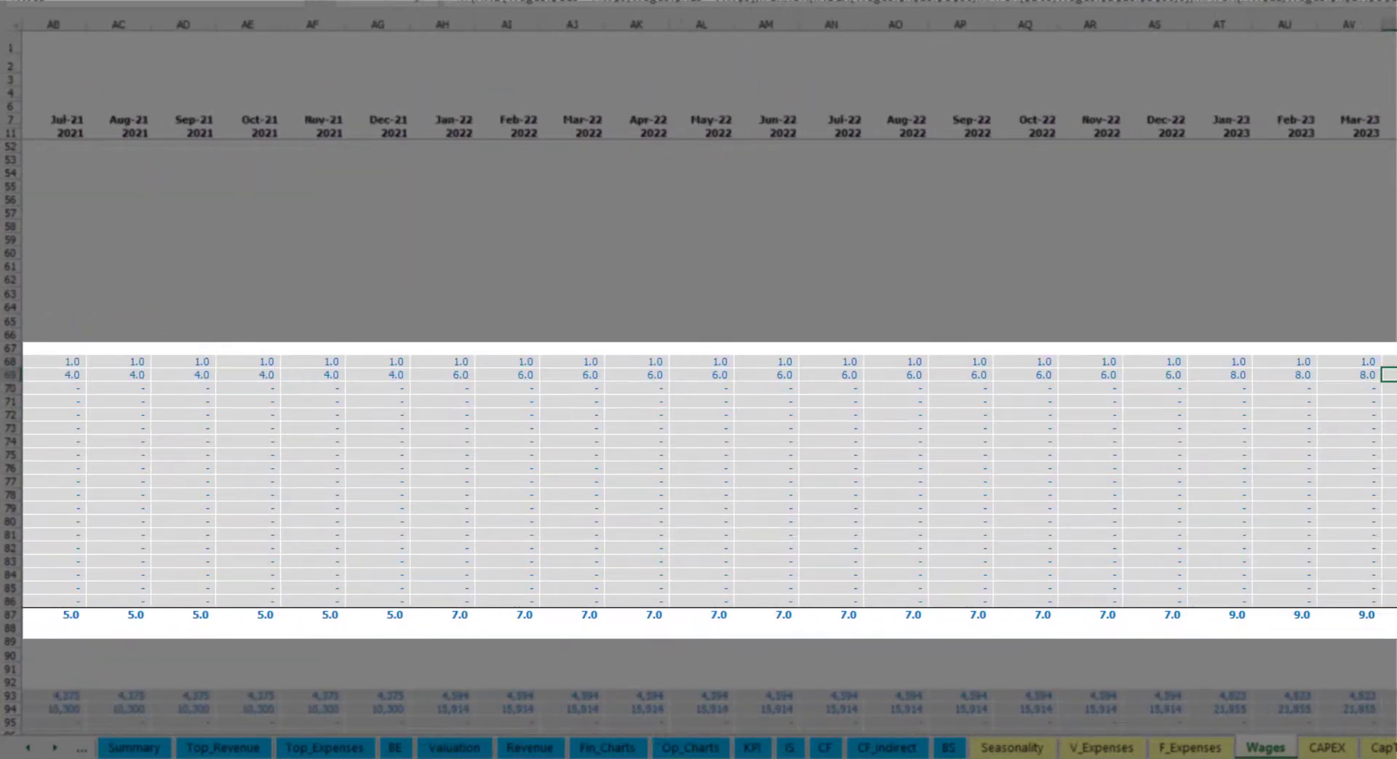
scroll(708, 376, right, 5)
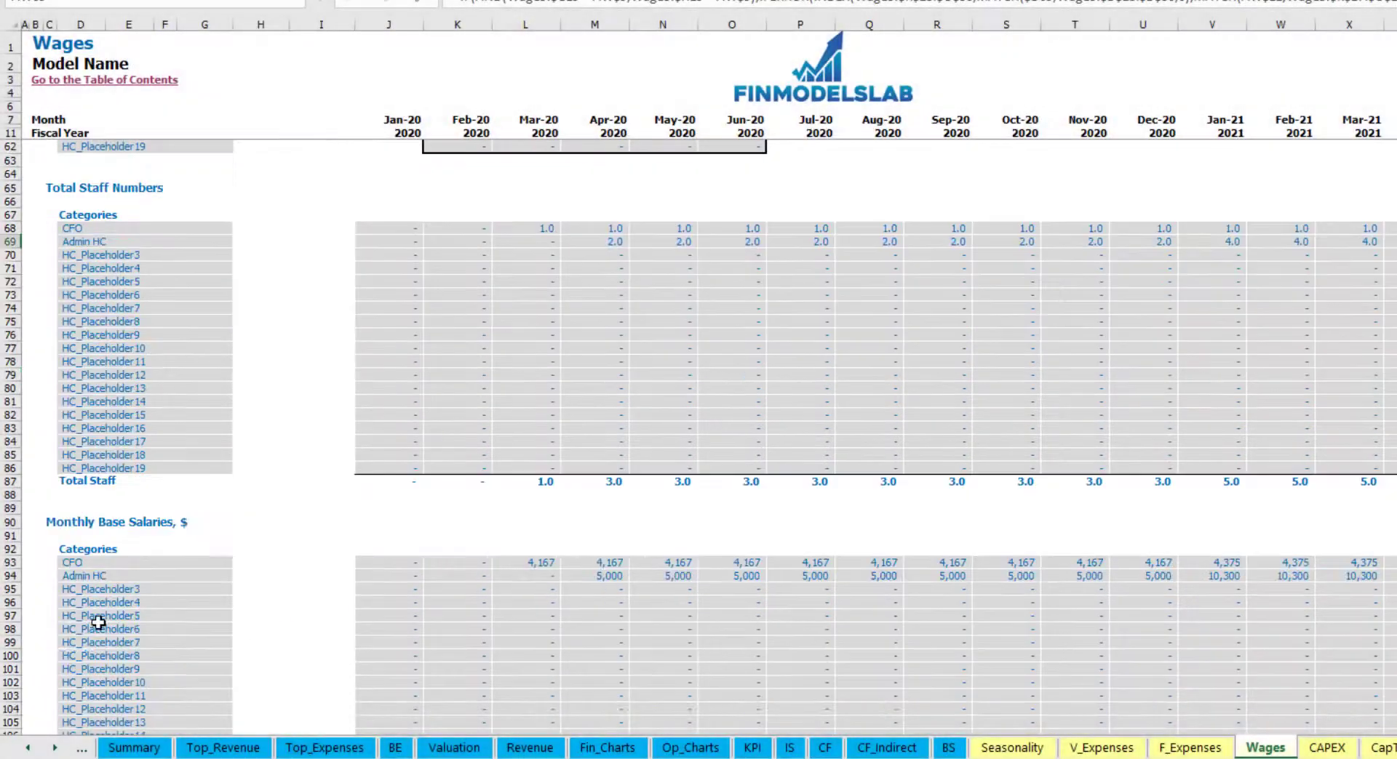
Step: Examine the Admin HC monthly base salaries against its staff numbers, and its monthly bonus and base taxes
click(10, 576)
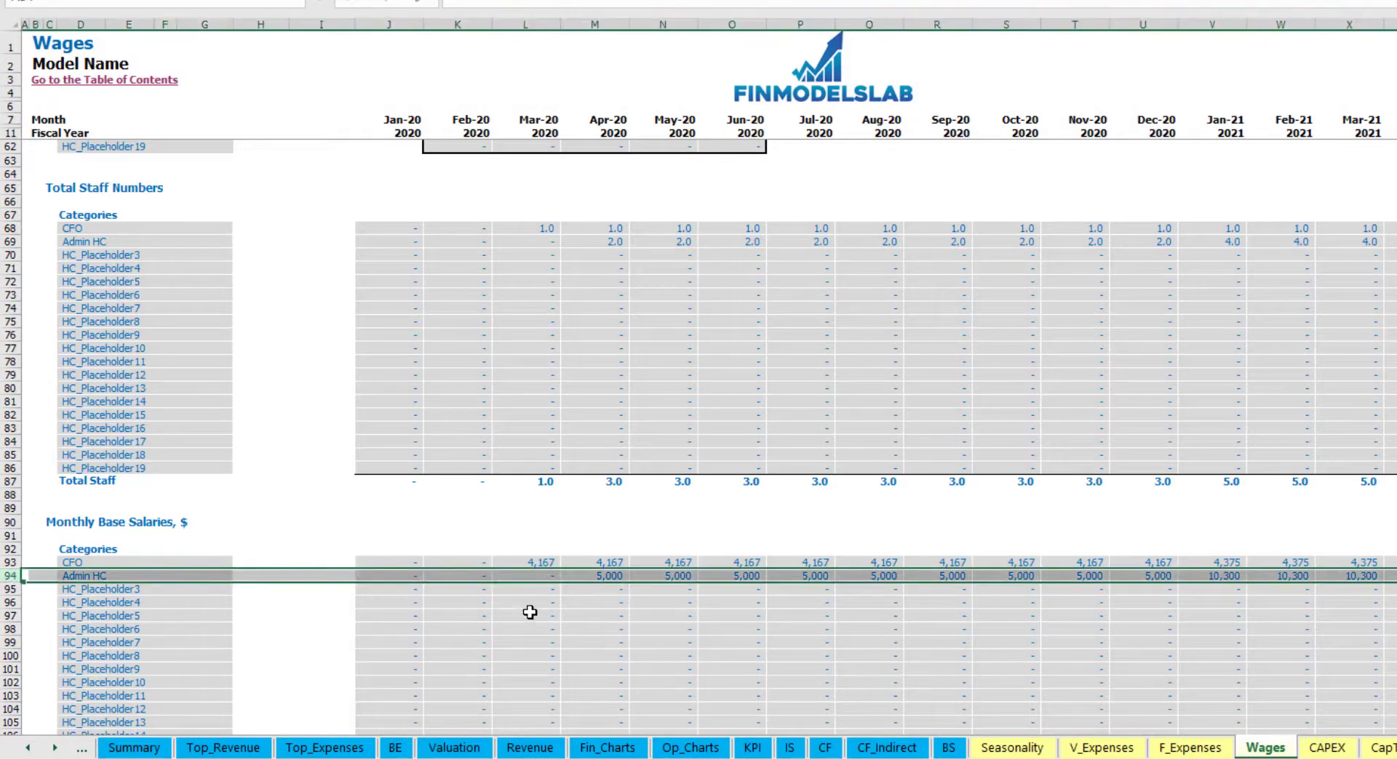
click(601, 579)
click(606, 241)
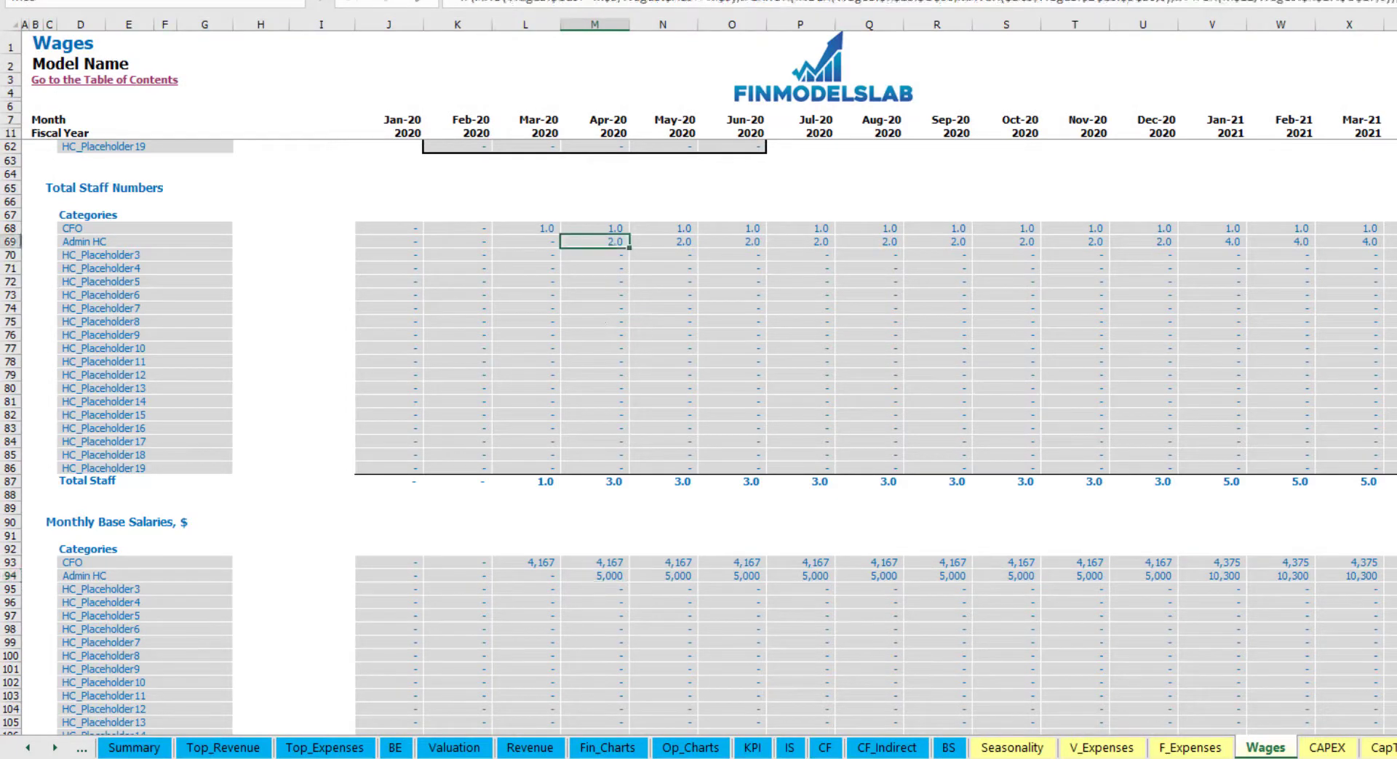
key(Left)
key(ctrl+bracketright)
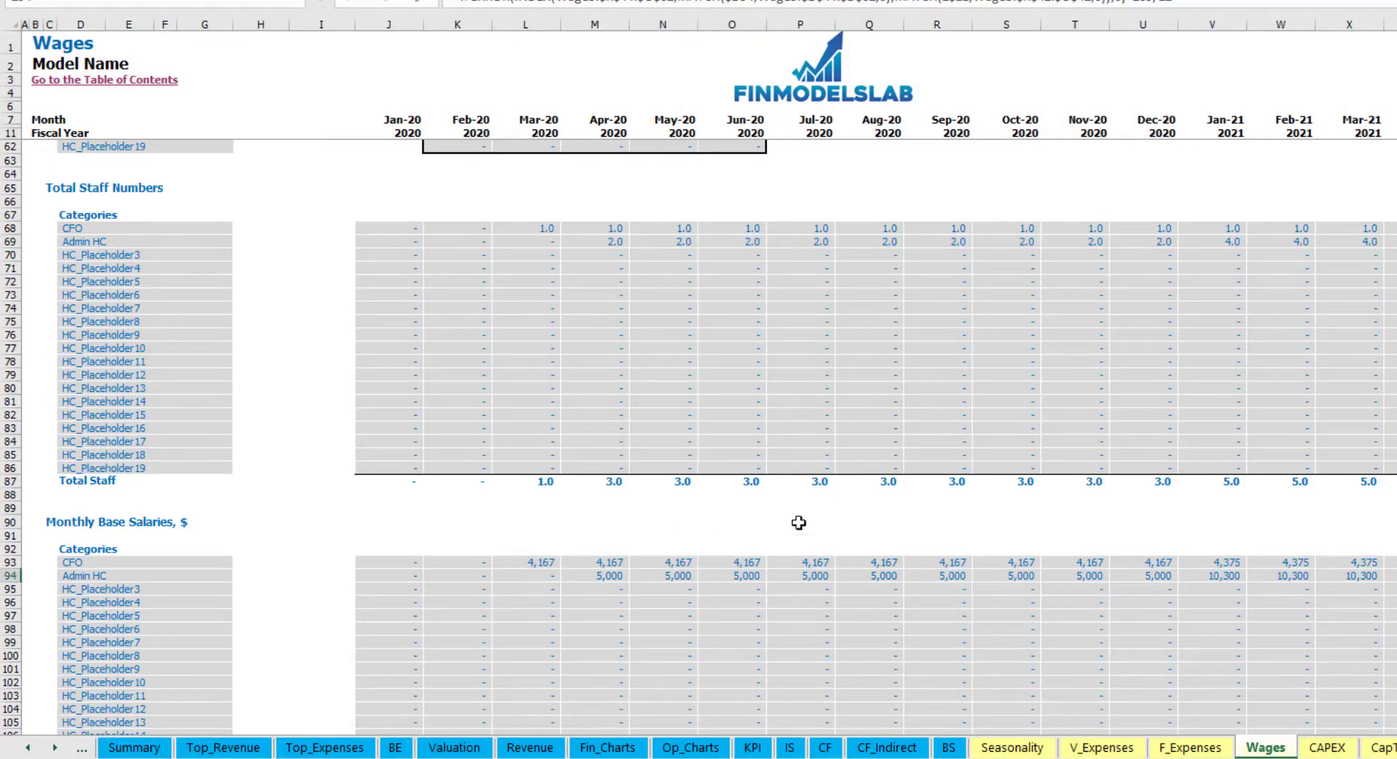
scroll(679, 598, down, 10)
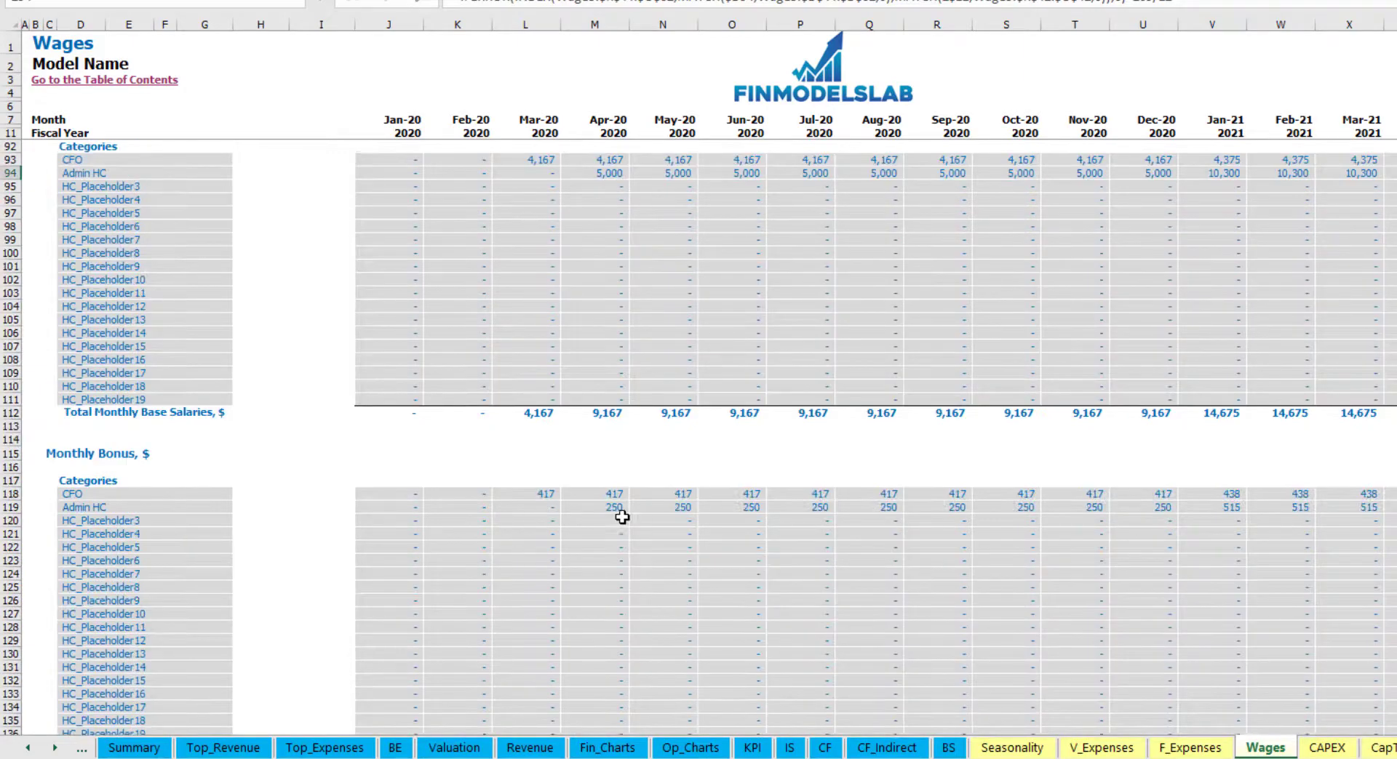
scroll(728, 521, down, 7)
scroll(291, 531, down, 3)
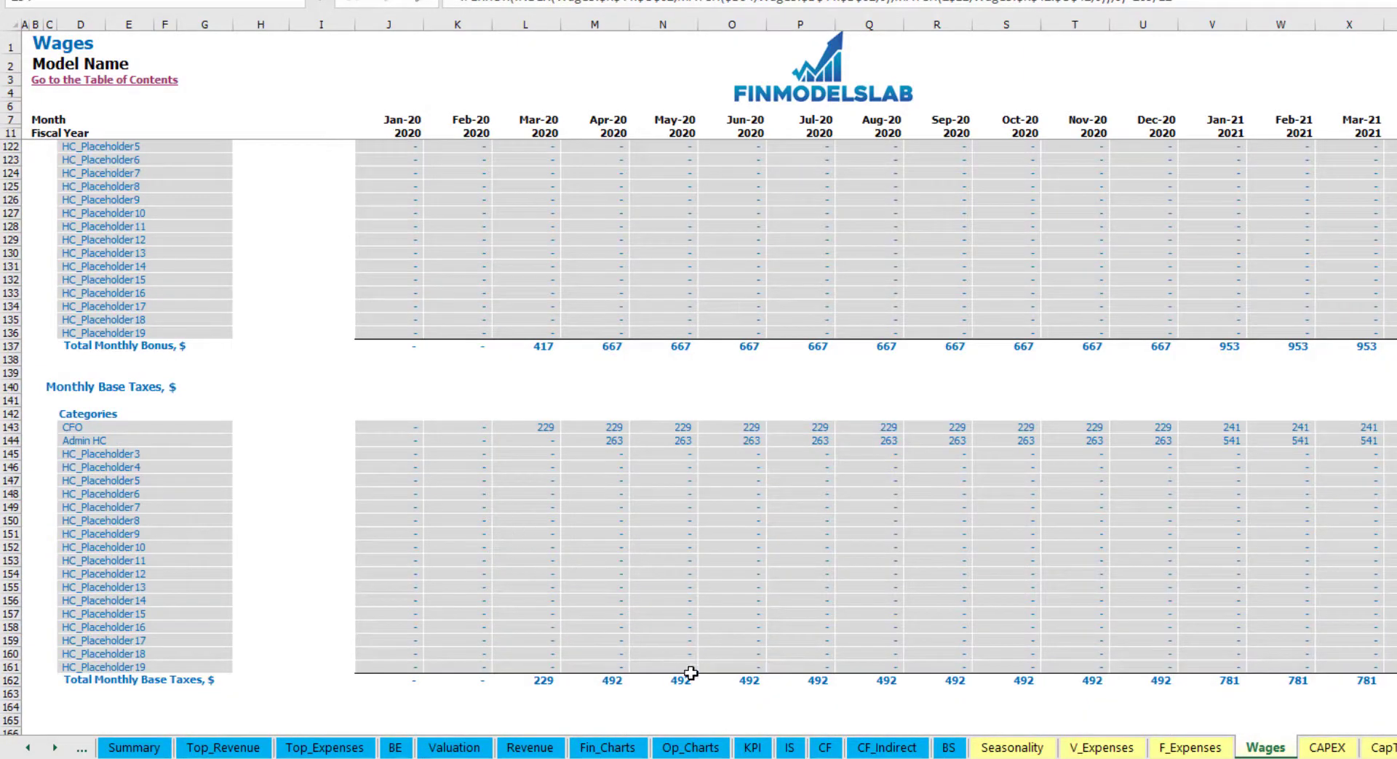
Step: Expand Total Salary and Wages in the Income Statement and examine the lines for each staff position
click(790, 748)
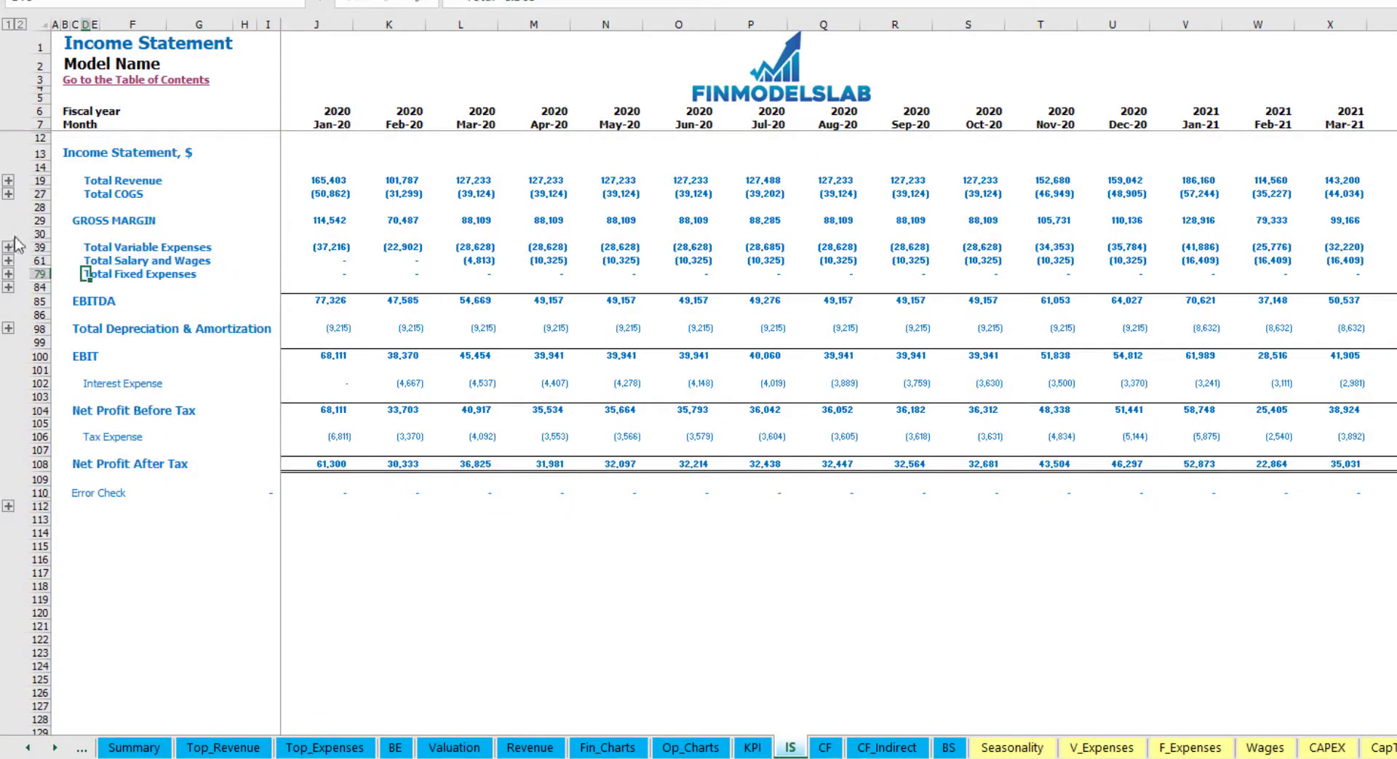
click(8, 261)
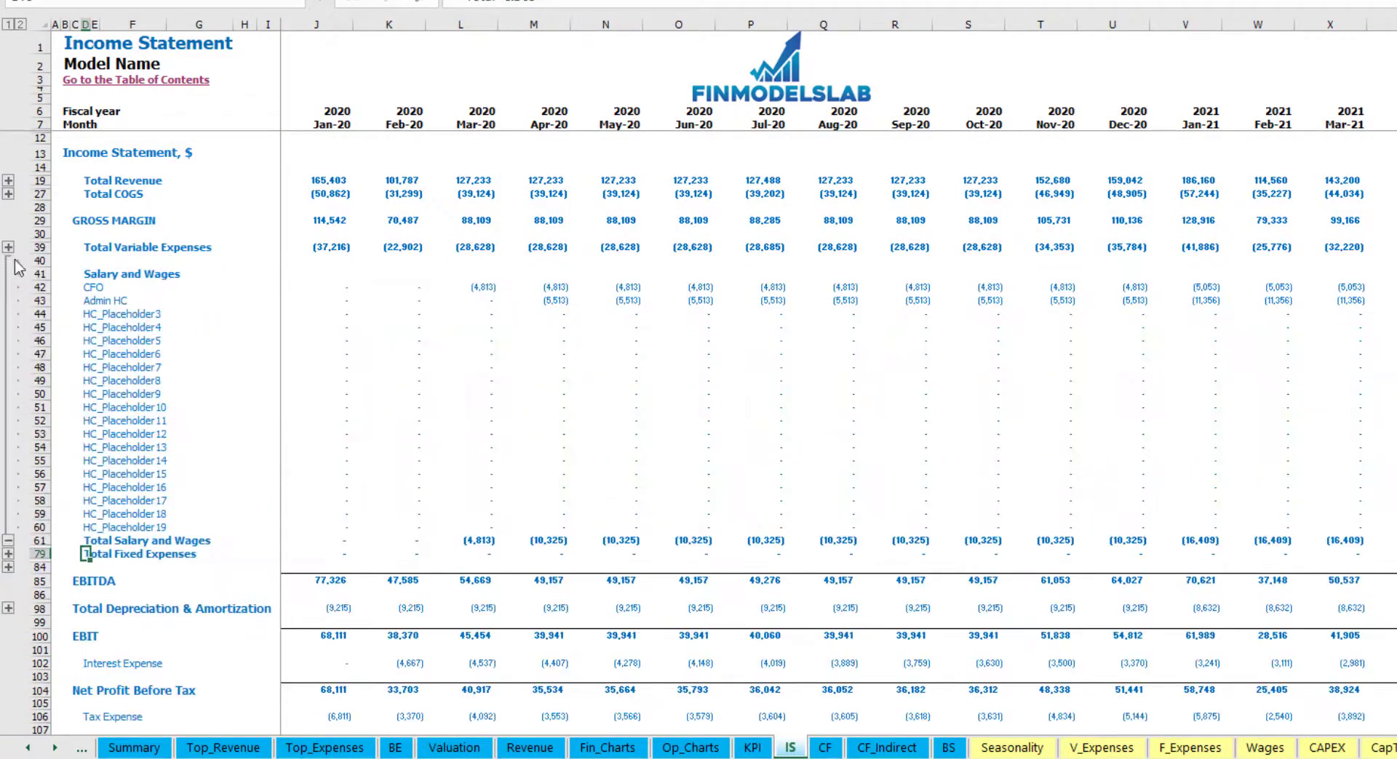
click(305, 283)
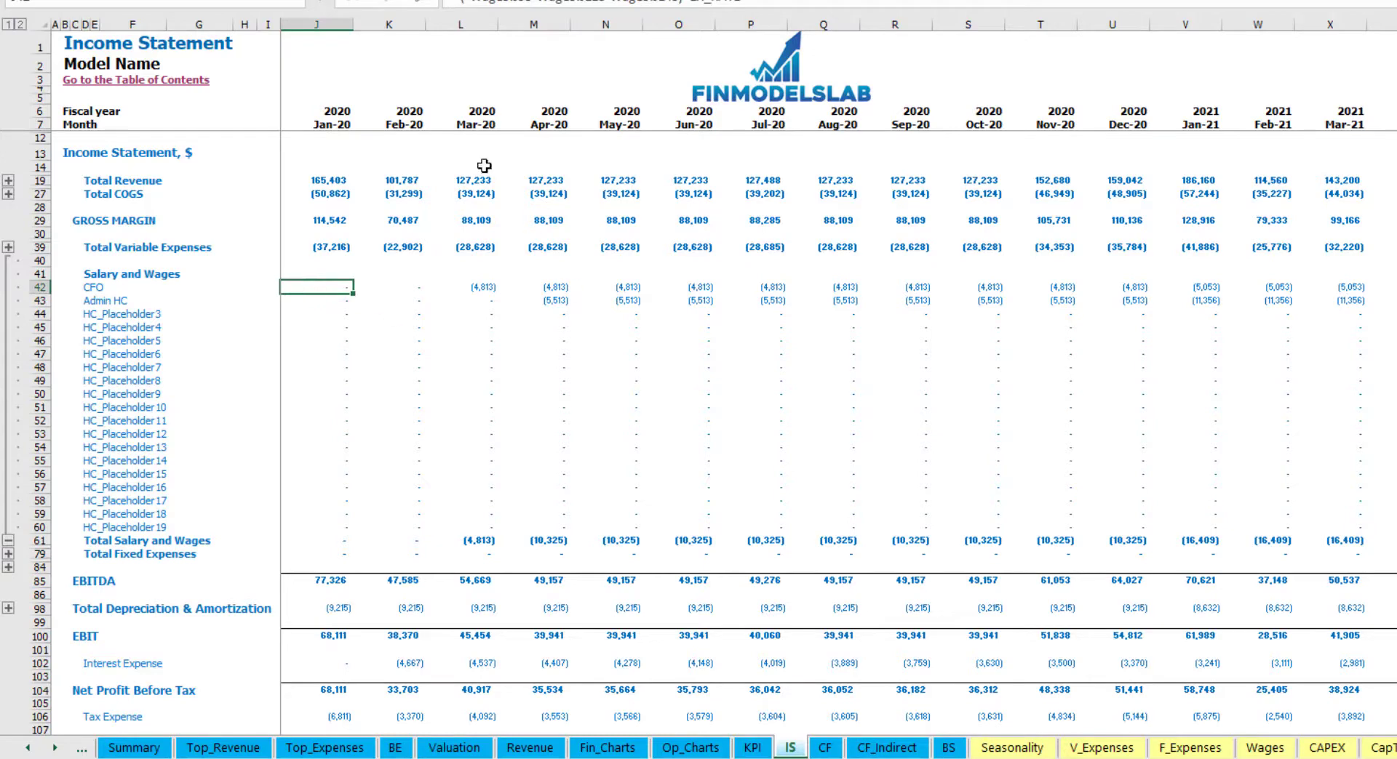
drag(95, 284, 93, 521)
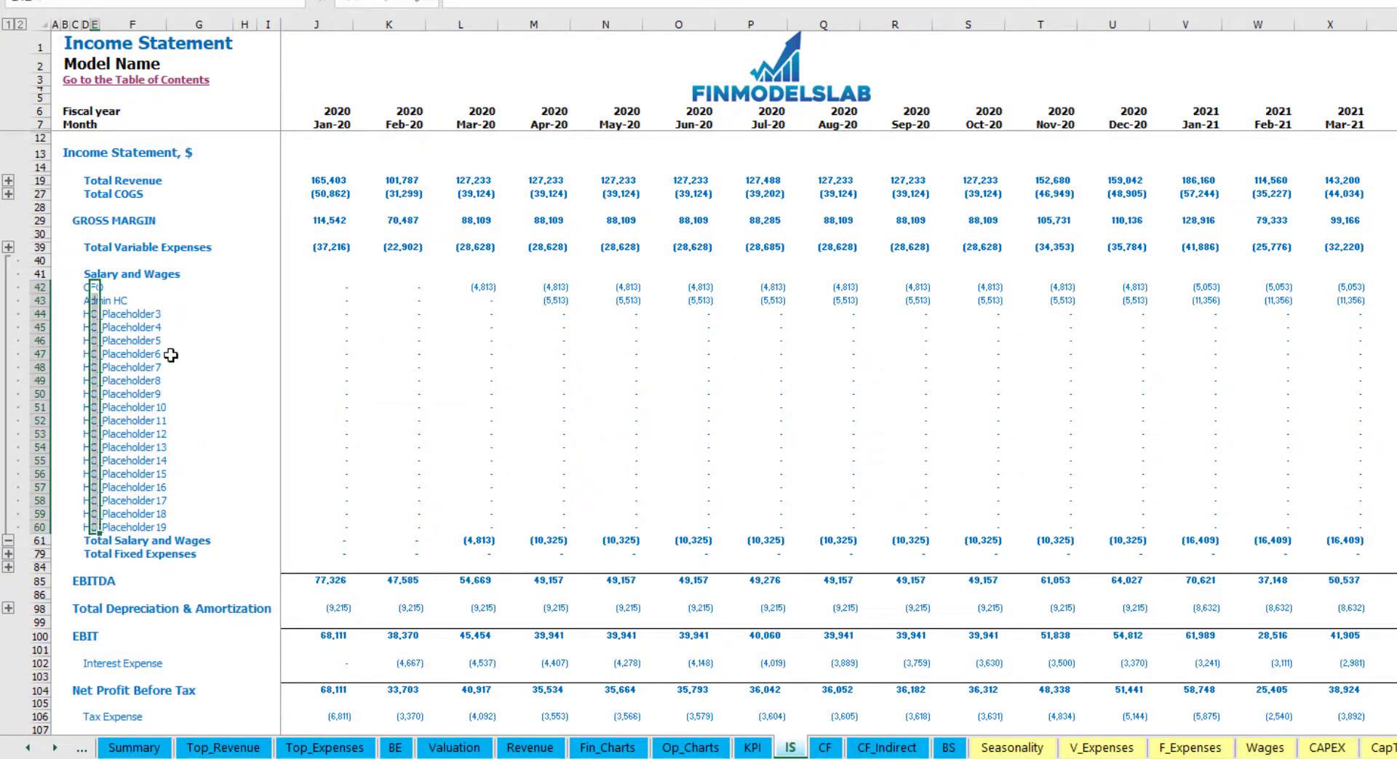
click(164, 300)
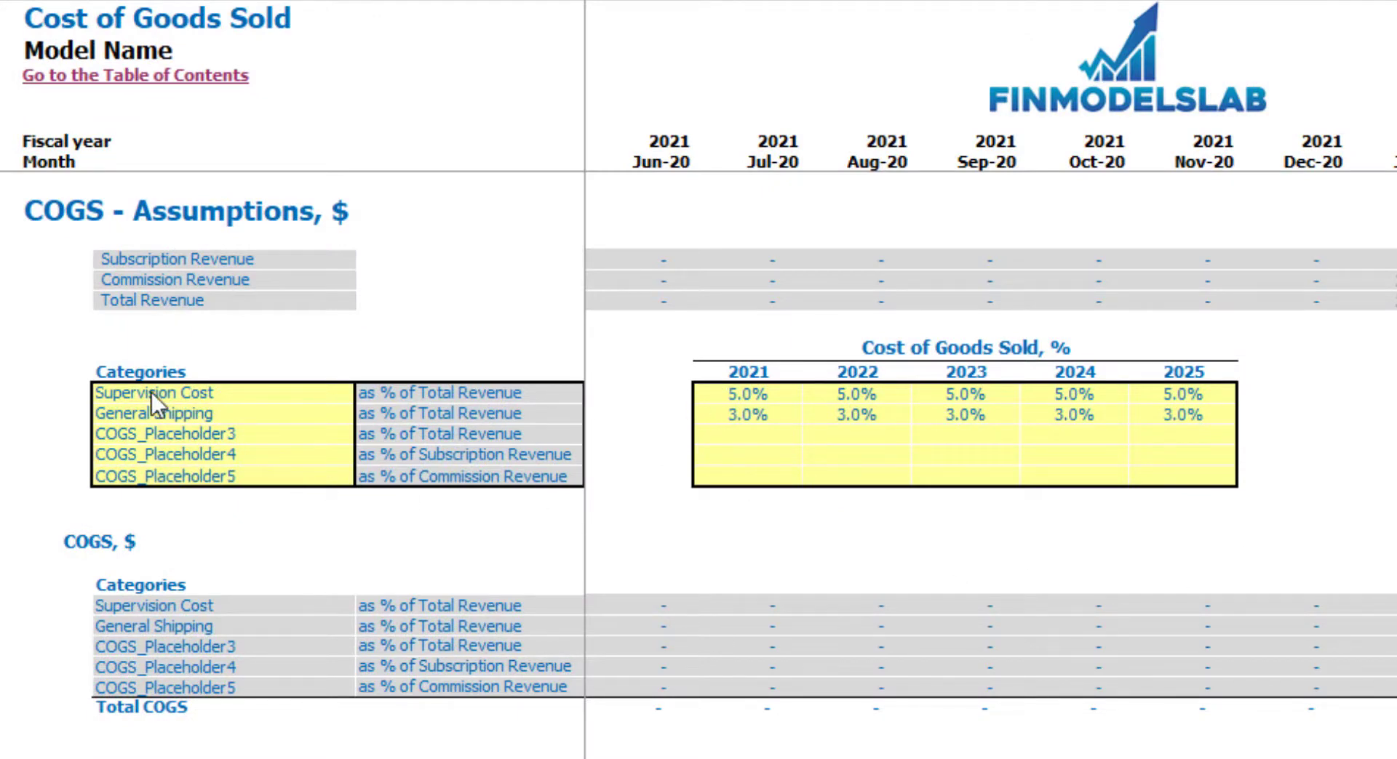
Step: Rename the first cost of goods sold category, Supervision Cost, to "CoGS component 1"
drag(162, 393, 181, 461)
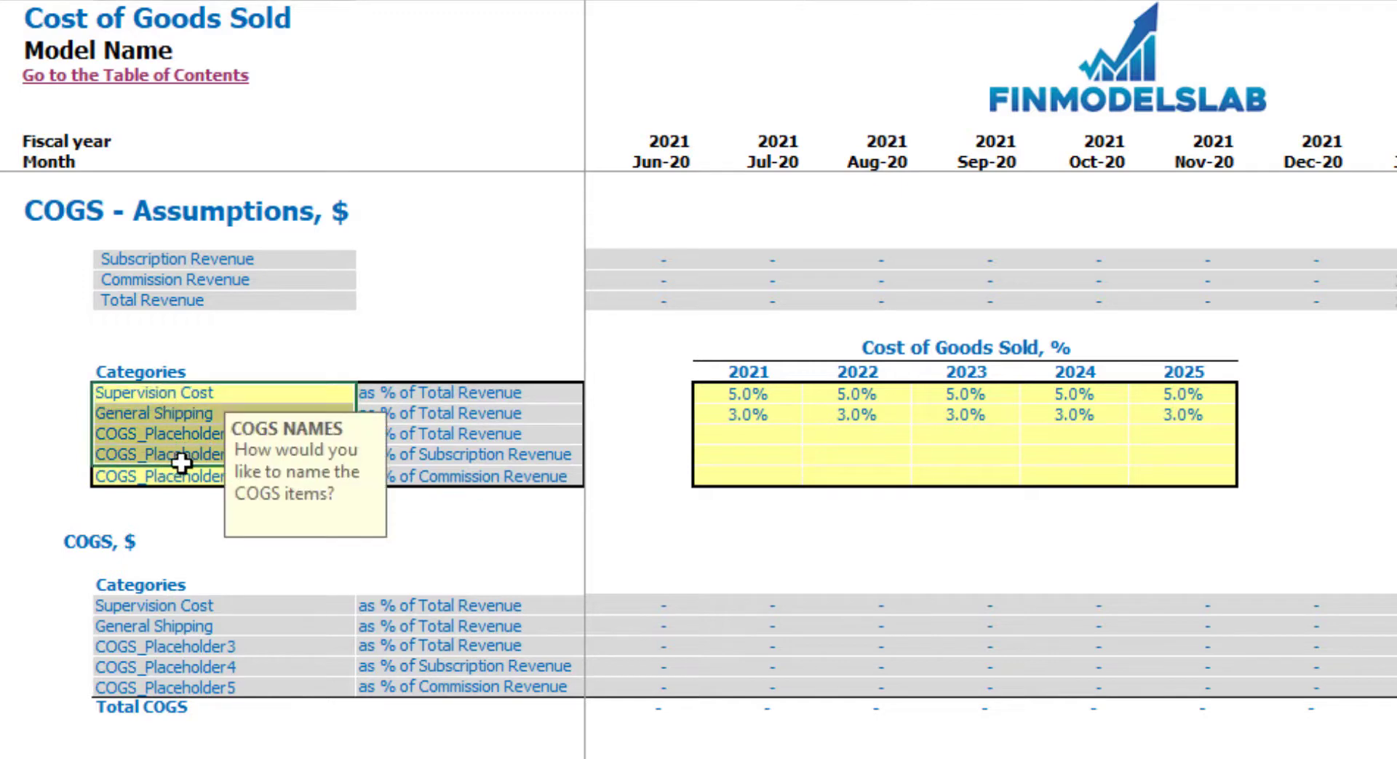
click(166, 393)
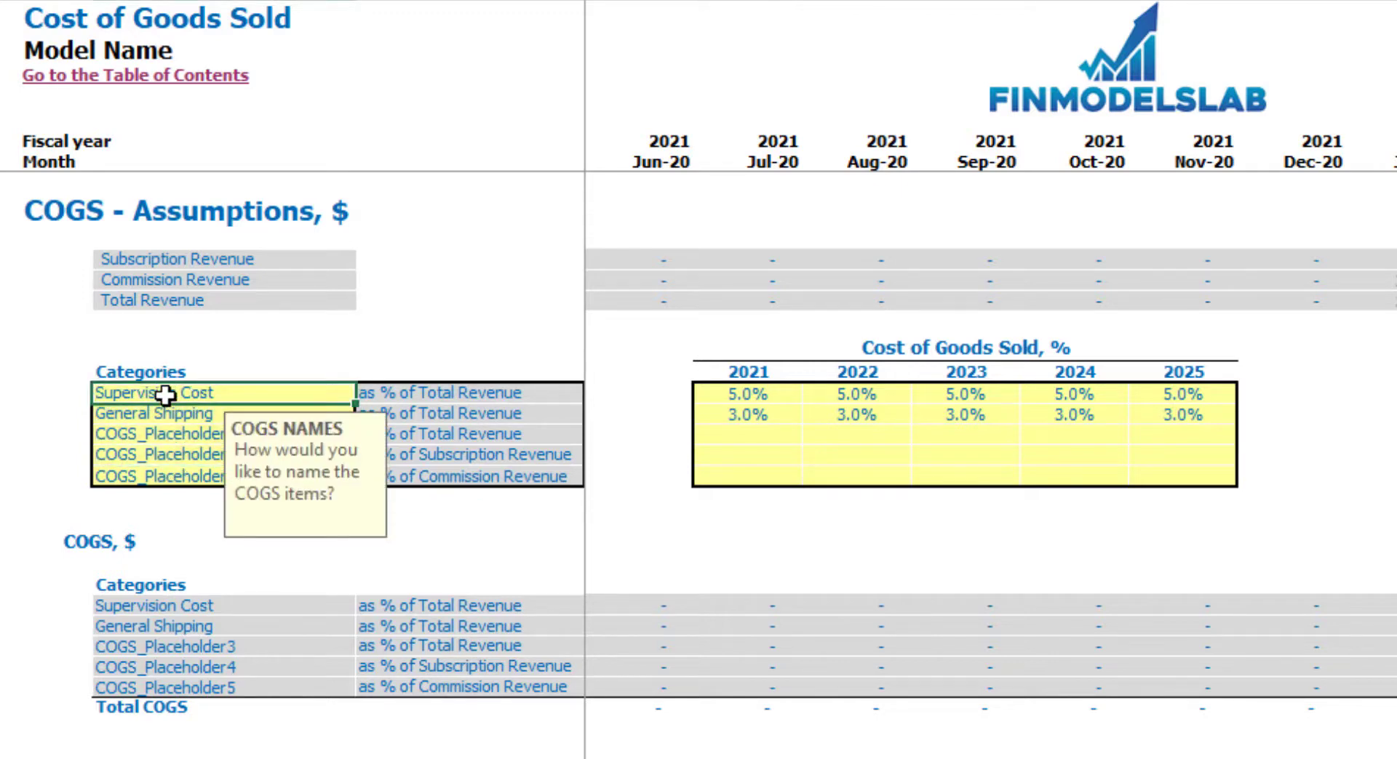
text(Co)
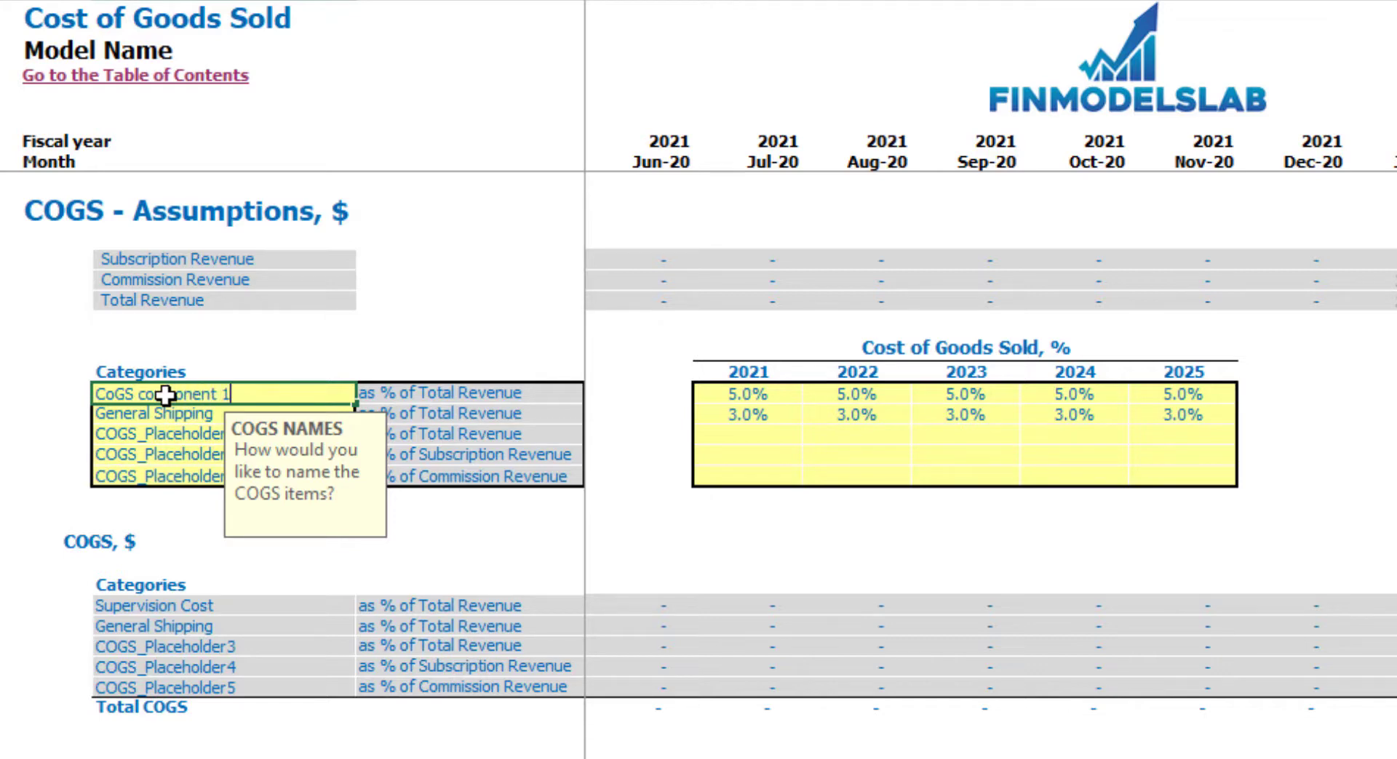
text(GS component 1)
key(Return)
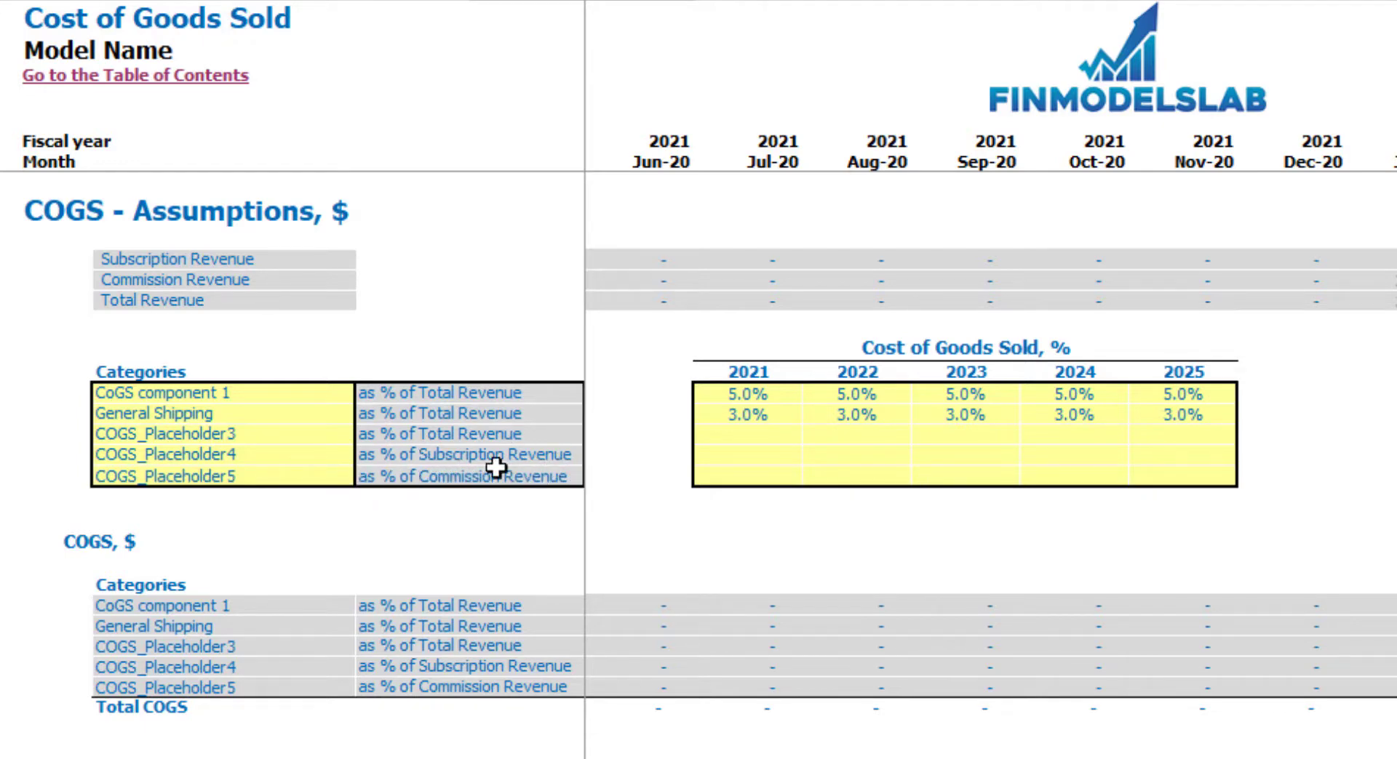
drag(464, 455, 380, 477)
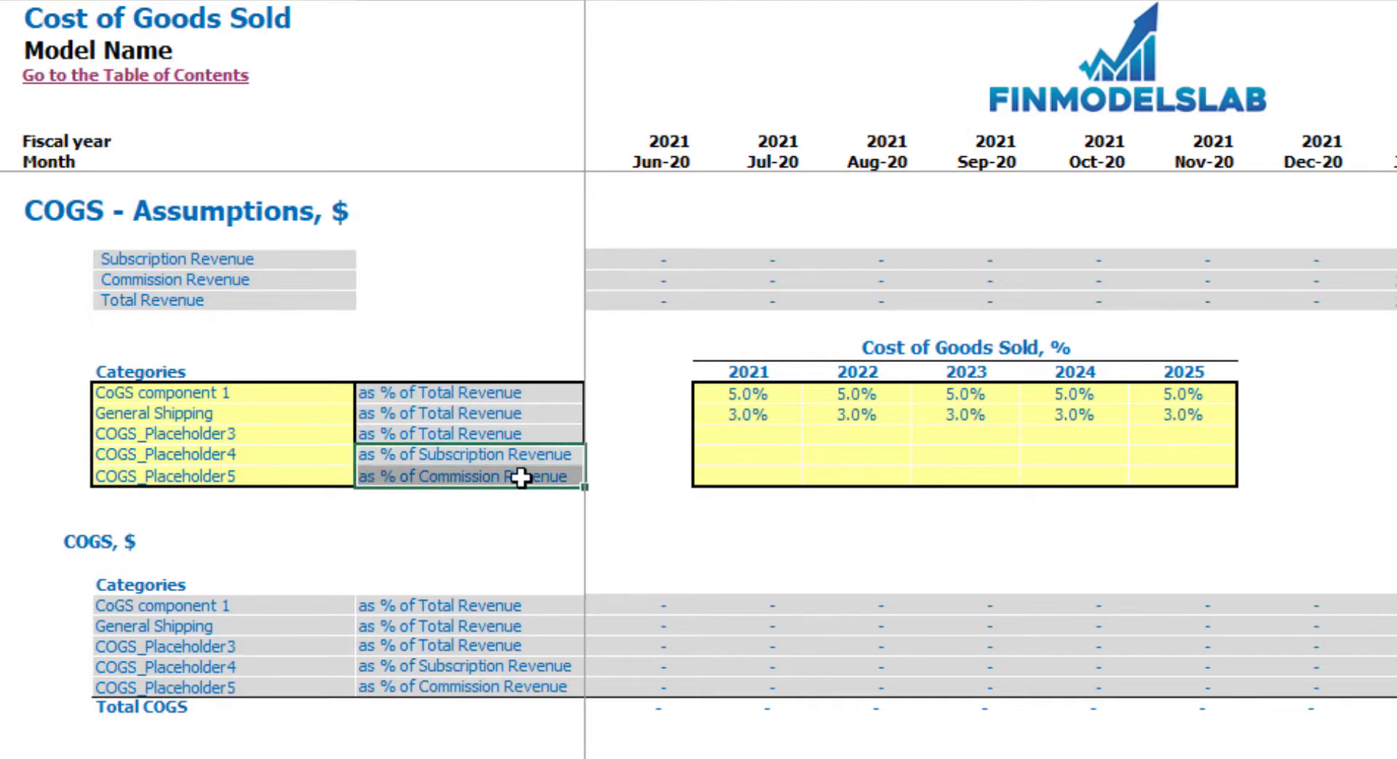
click(144, 392)
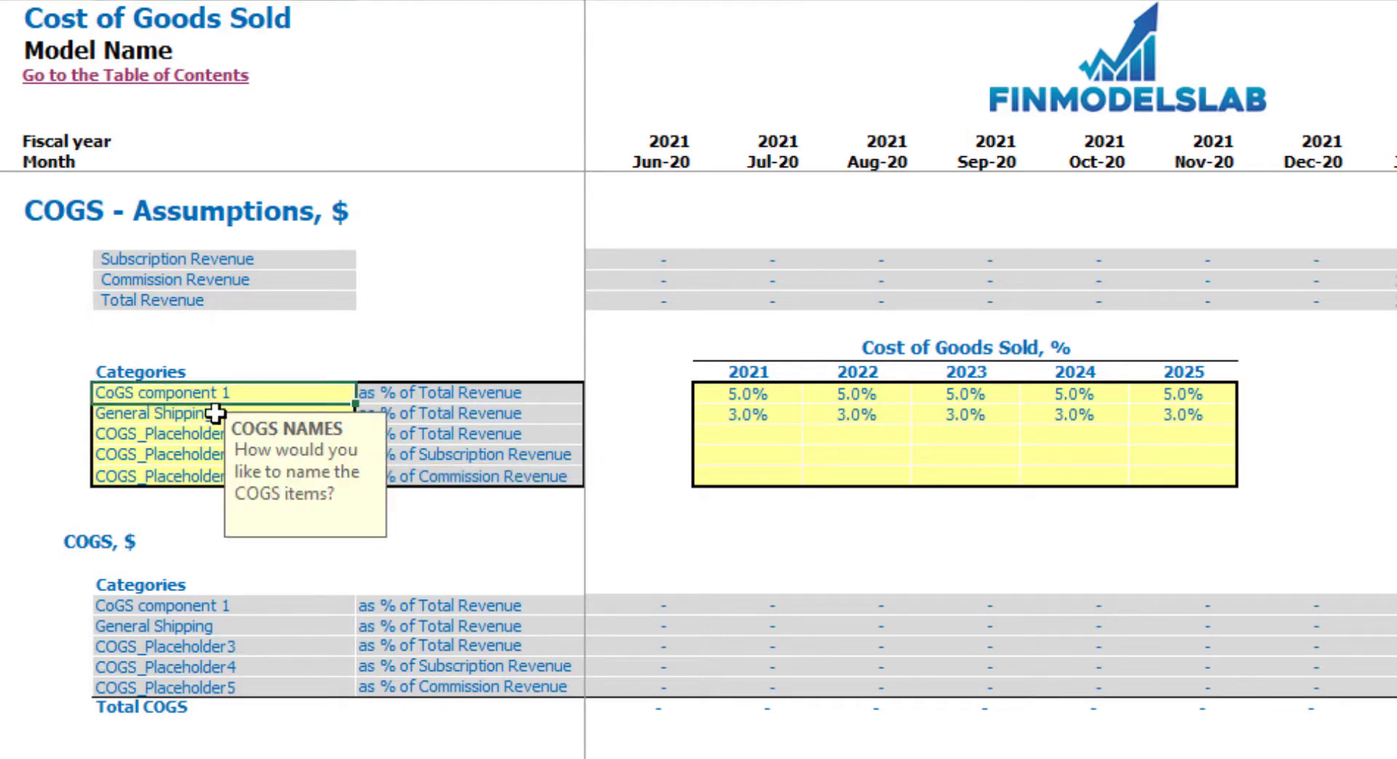
click(422, 325)
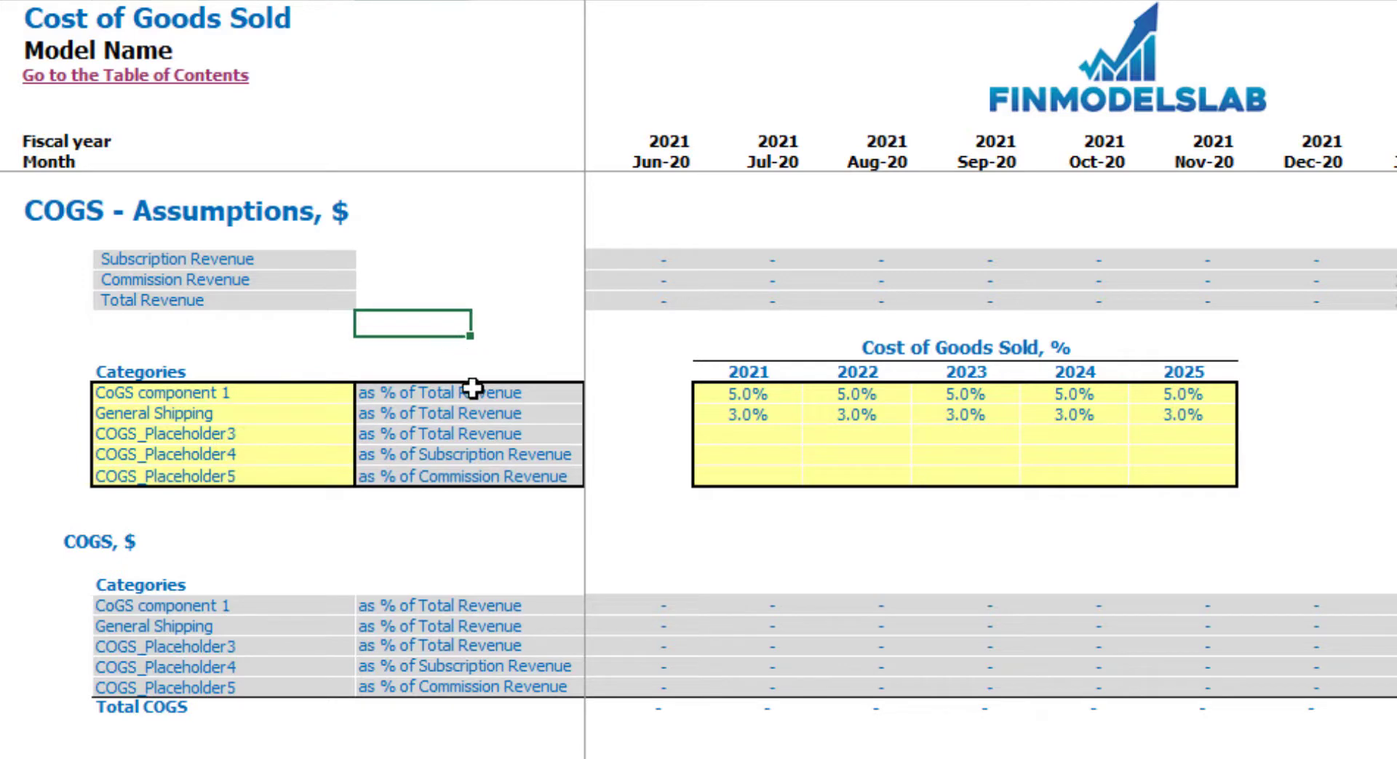
Step: Set the CoGS component 1 percentages for 2021 through 2025 to 10%, 9%, 8%, 7% and 6%
click(767, 396)
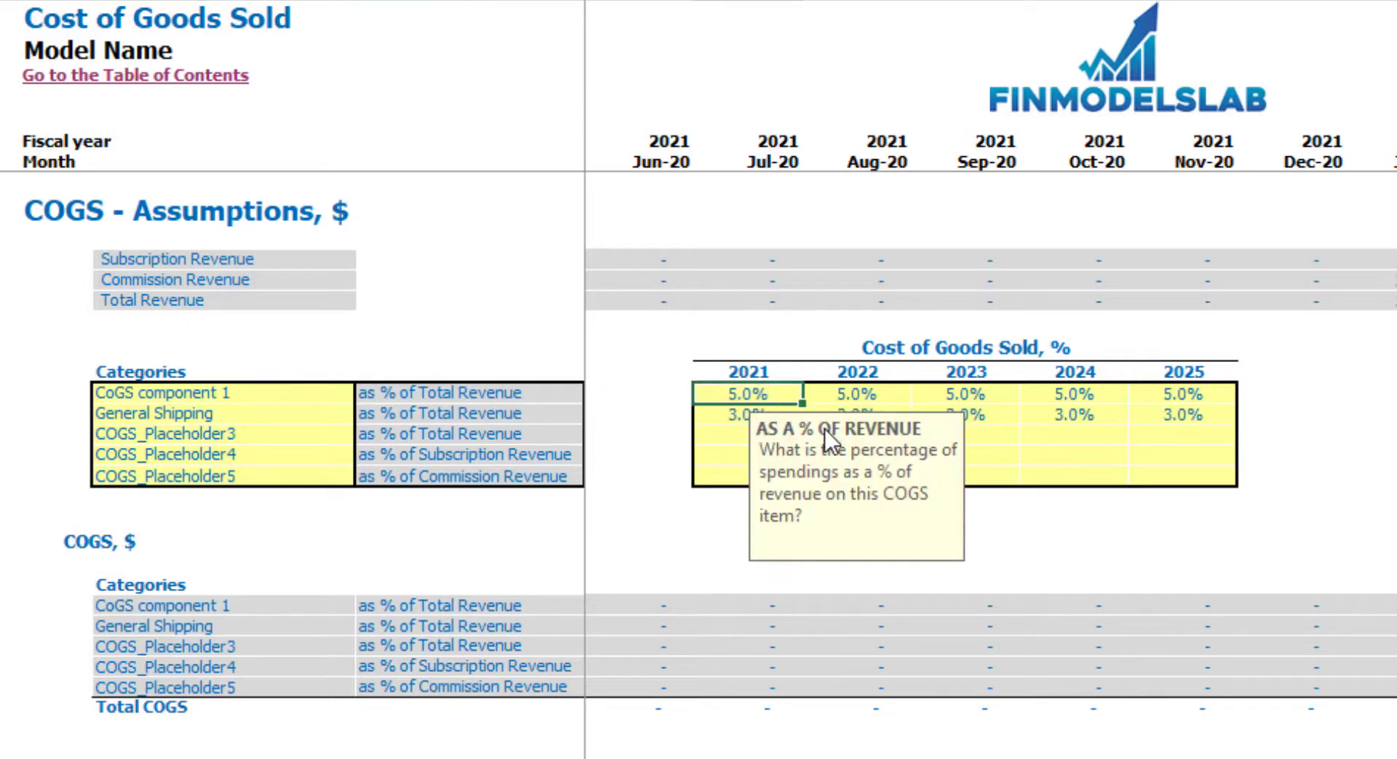
text(10)
key(Tab)
text(9)
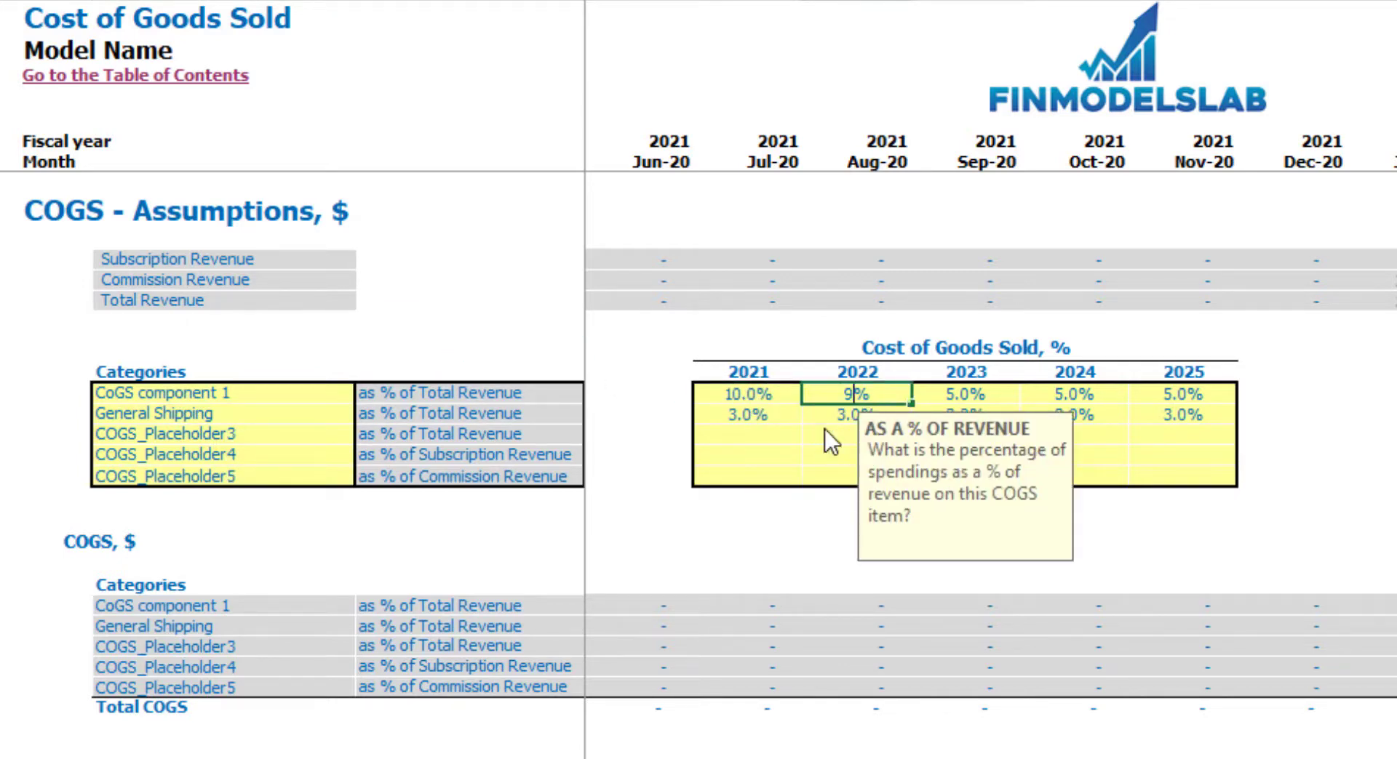
key(Tab)
text(8)
key(Tab)
text(7)
key(Tab)
text(6)
key(Tab)
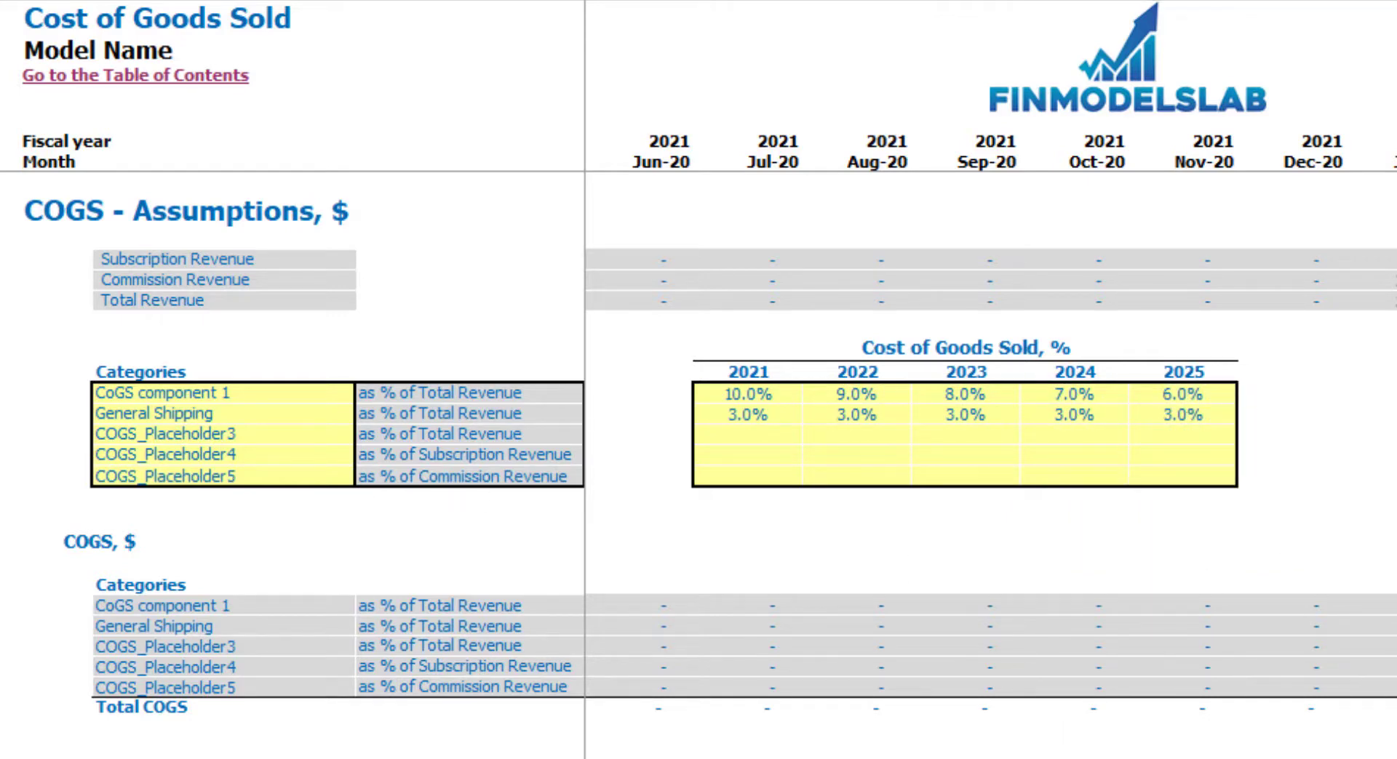
Step: Trace the COGS category rows to the income statement and inspect the expanded COGS component lines there
drag(8, 605, 8, 688)
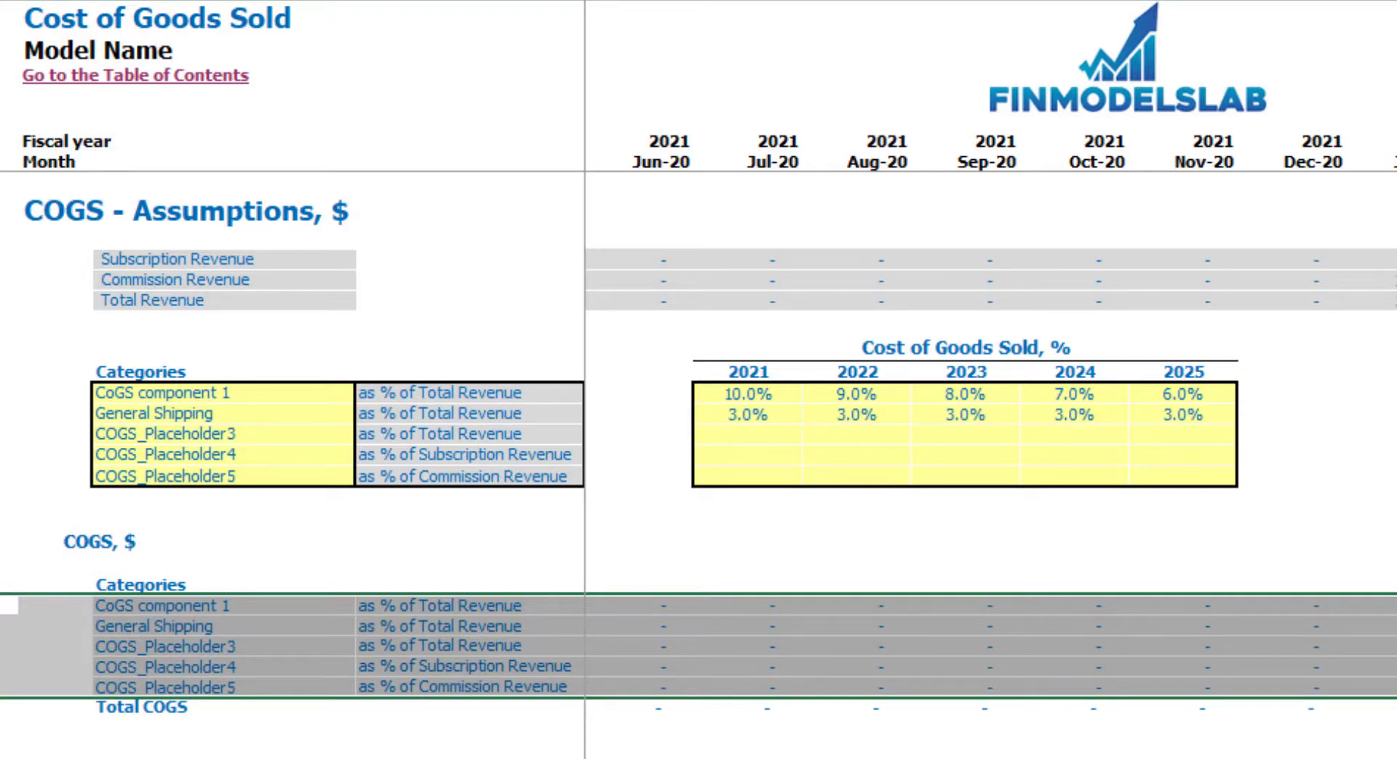
key(ctrl+Page_Down)
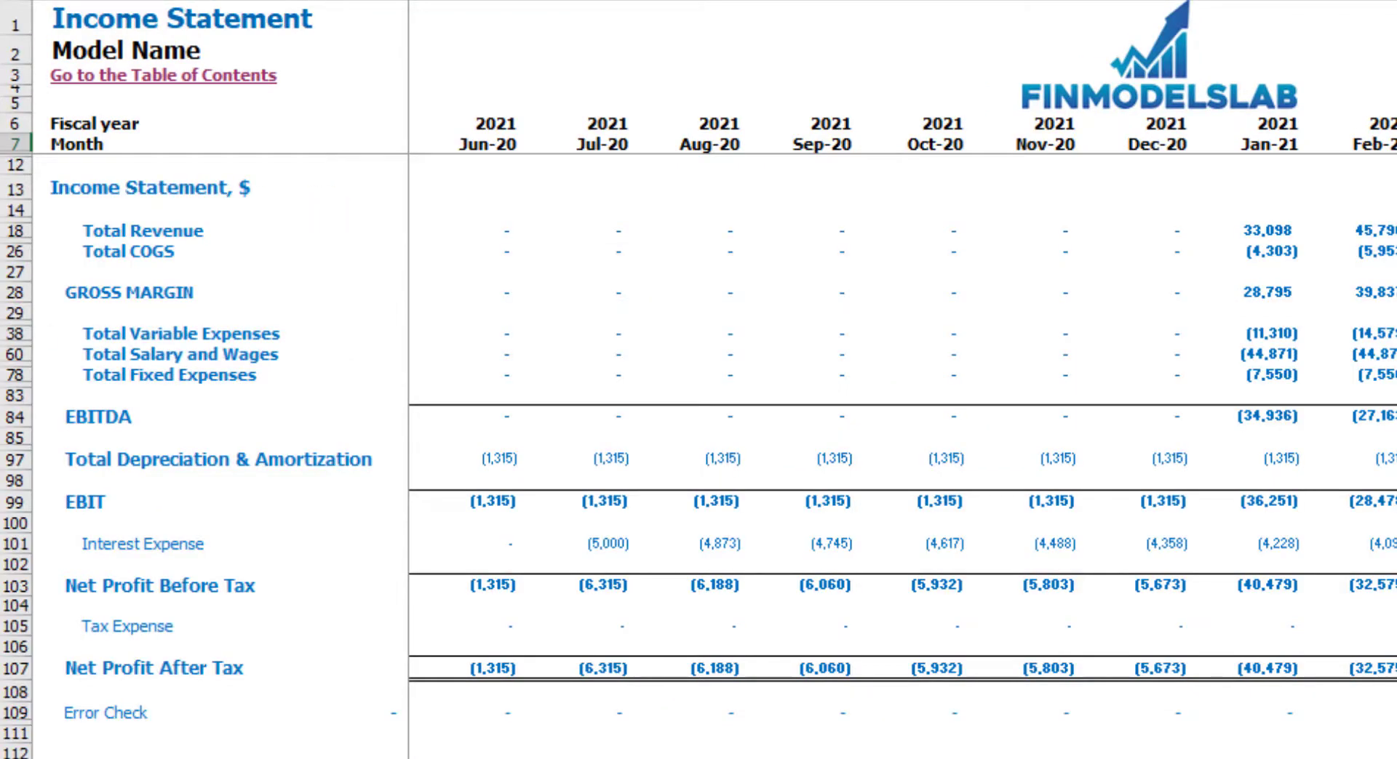
click(22, 295)
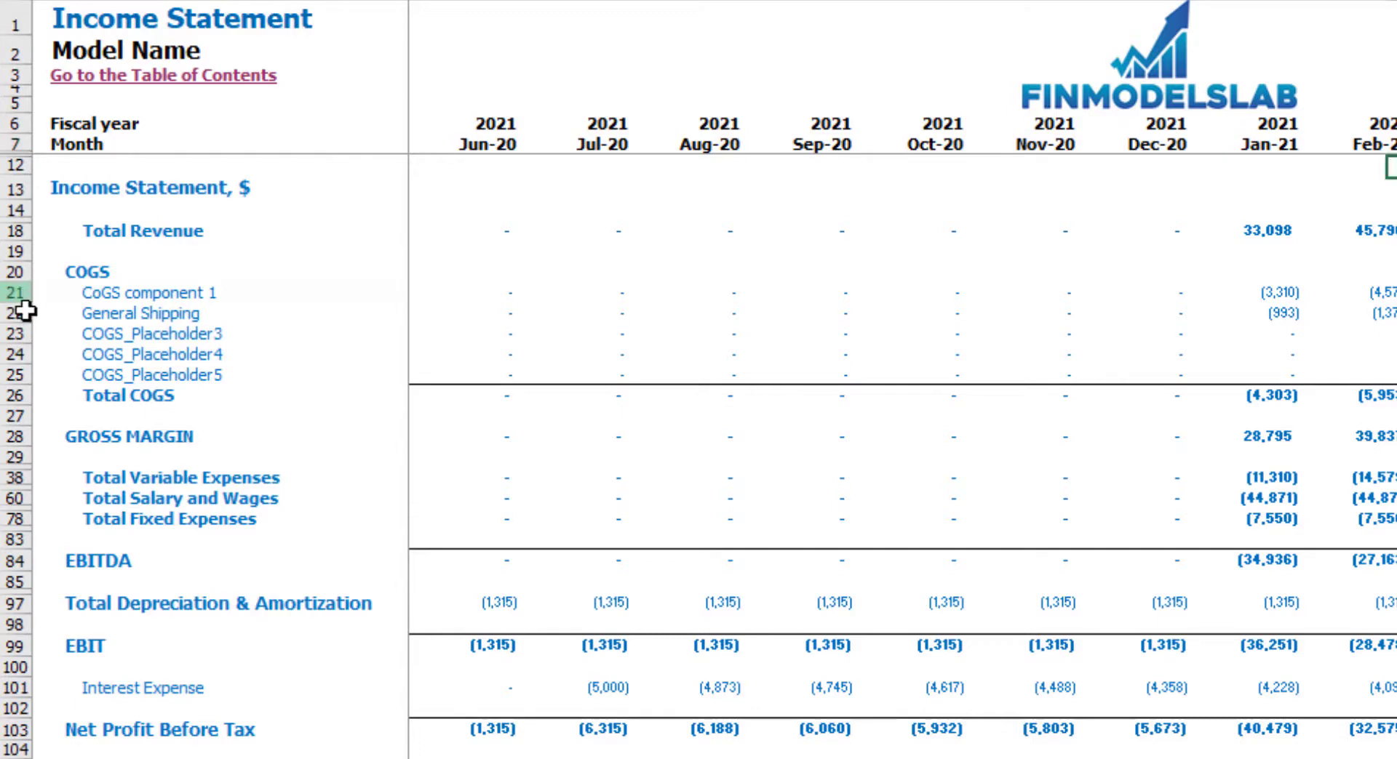
drag(26, 311, 12, 370)
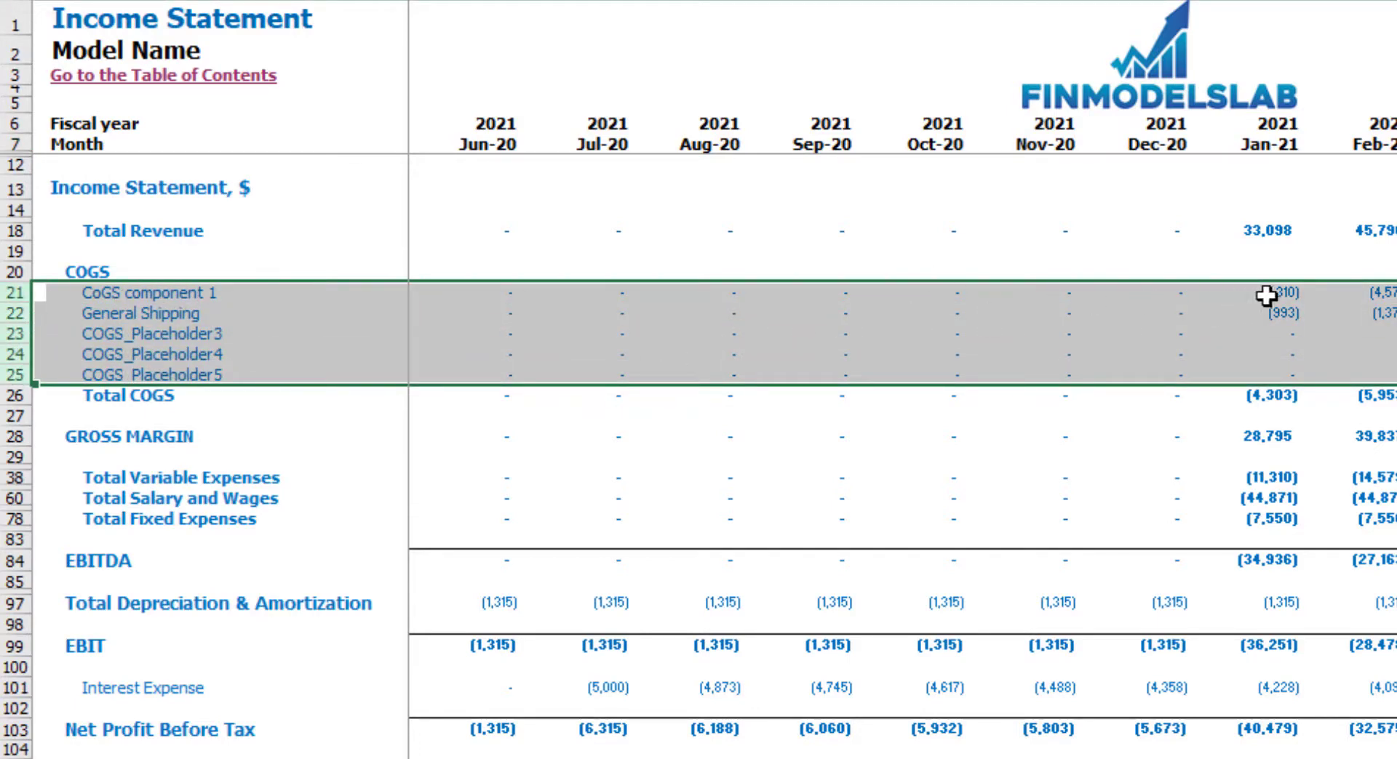
click(1284, 252)
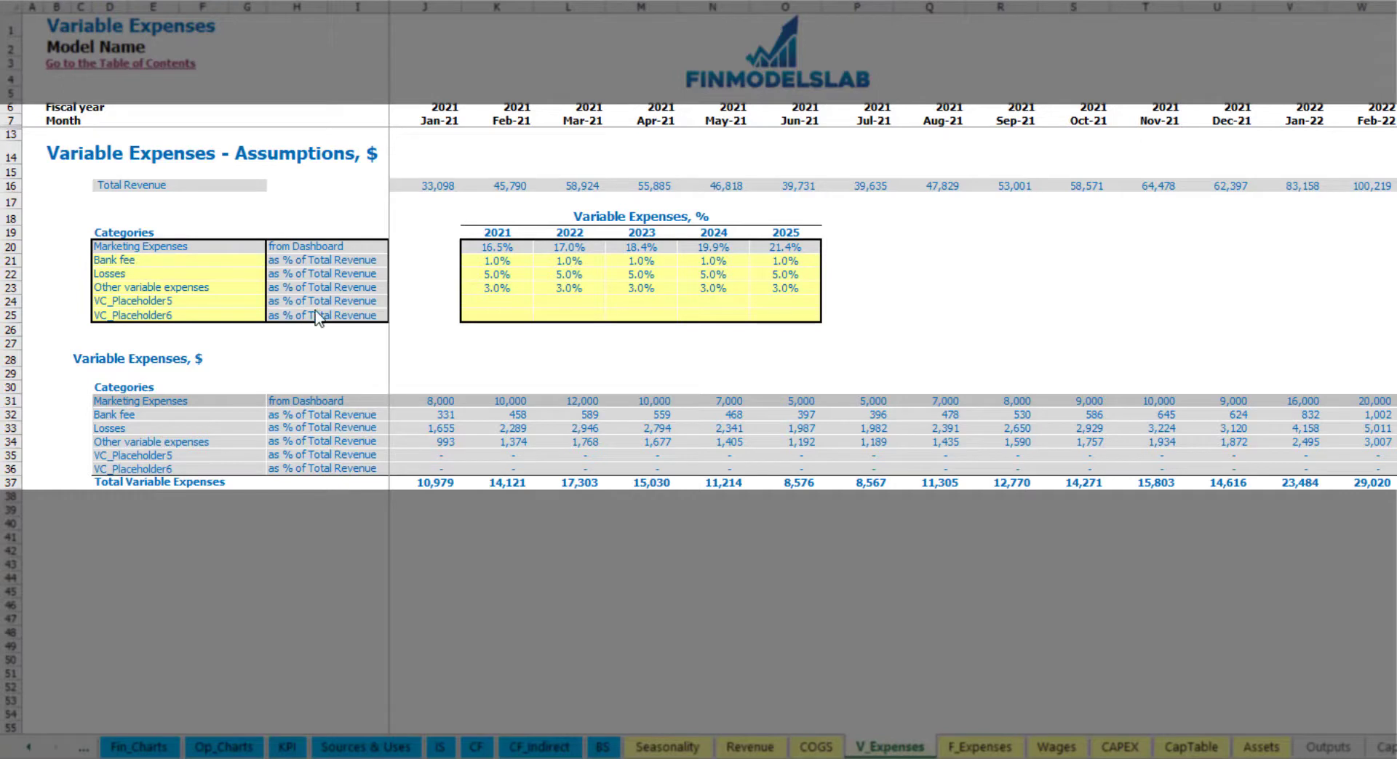
Step: Set the Bank fee percentages for 2021 through 2025 to 2%, 1.8%, 1.6%, 1.4% and 1.2% in the variable expenses assumptions
click(131, 263)
click(497, 274)
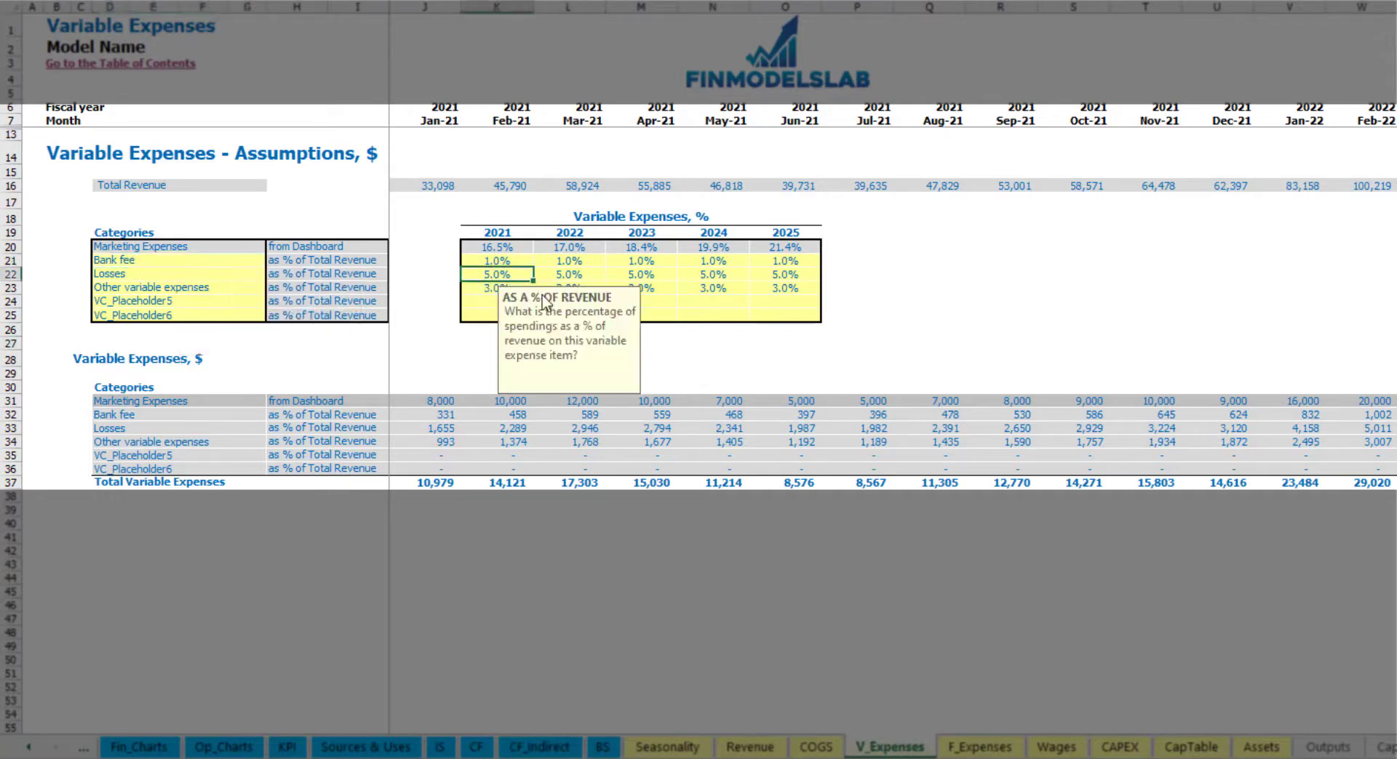
click(523, 259)
text(2)
key(Tab)
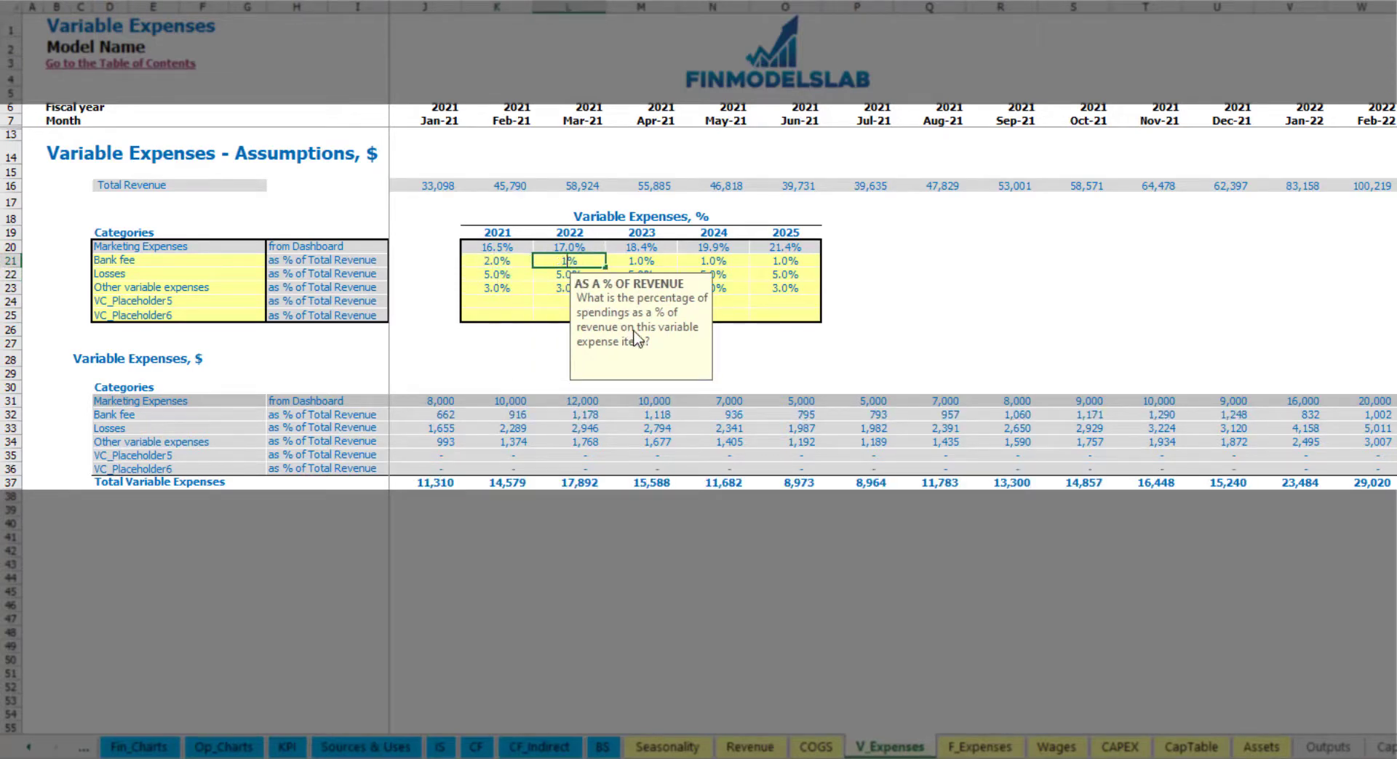
text(1.8)
key(Tab)
text(1.6)
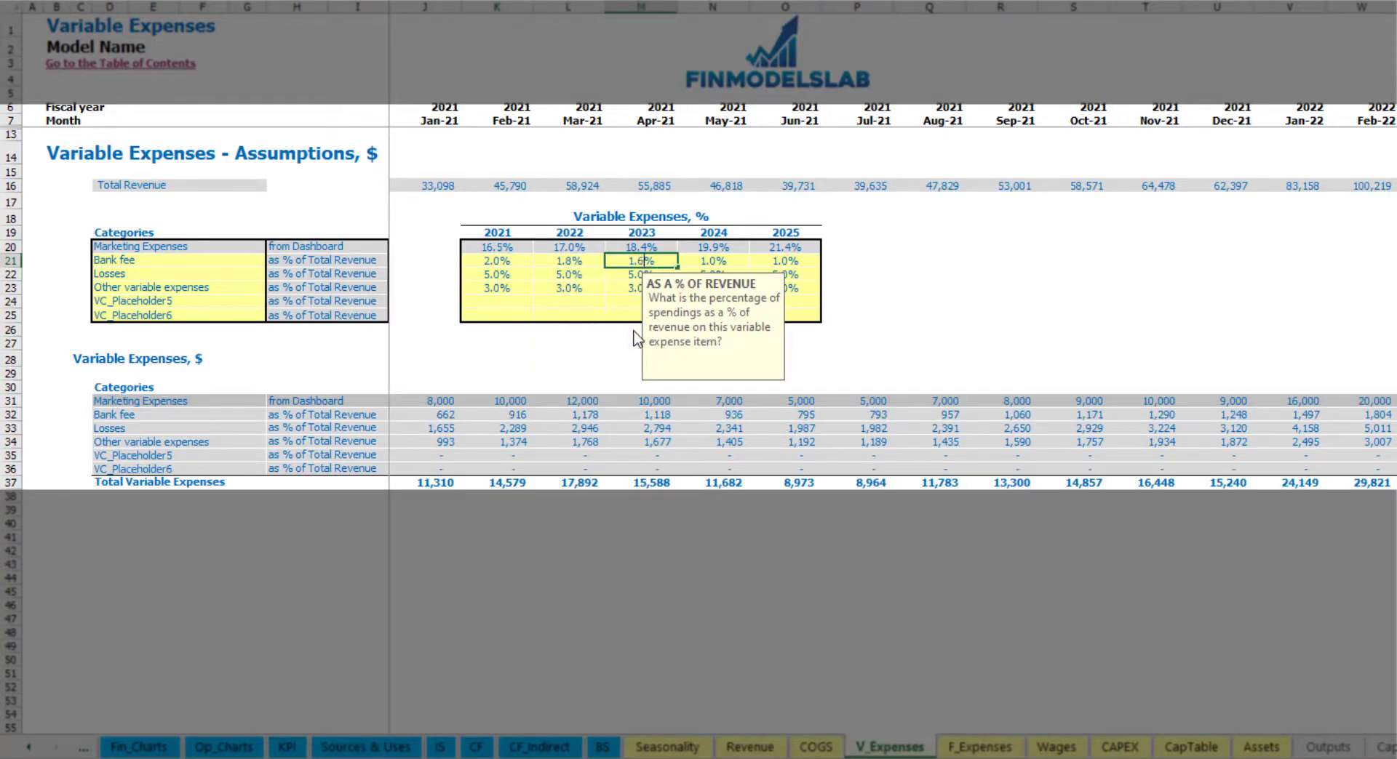
key(Tab)
text(1.4)
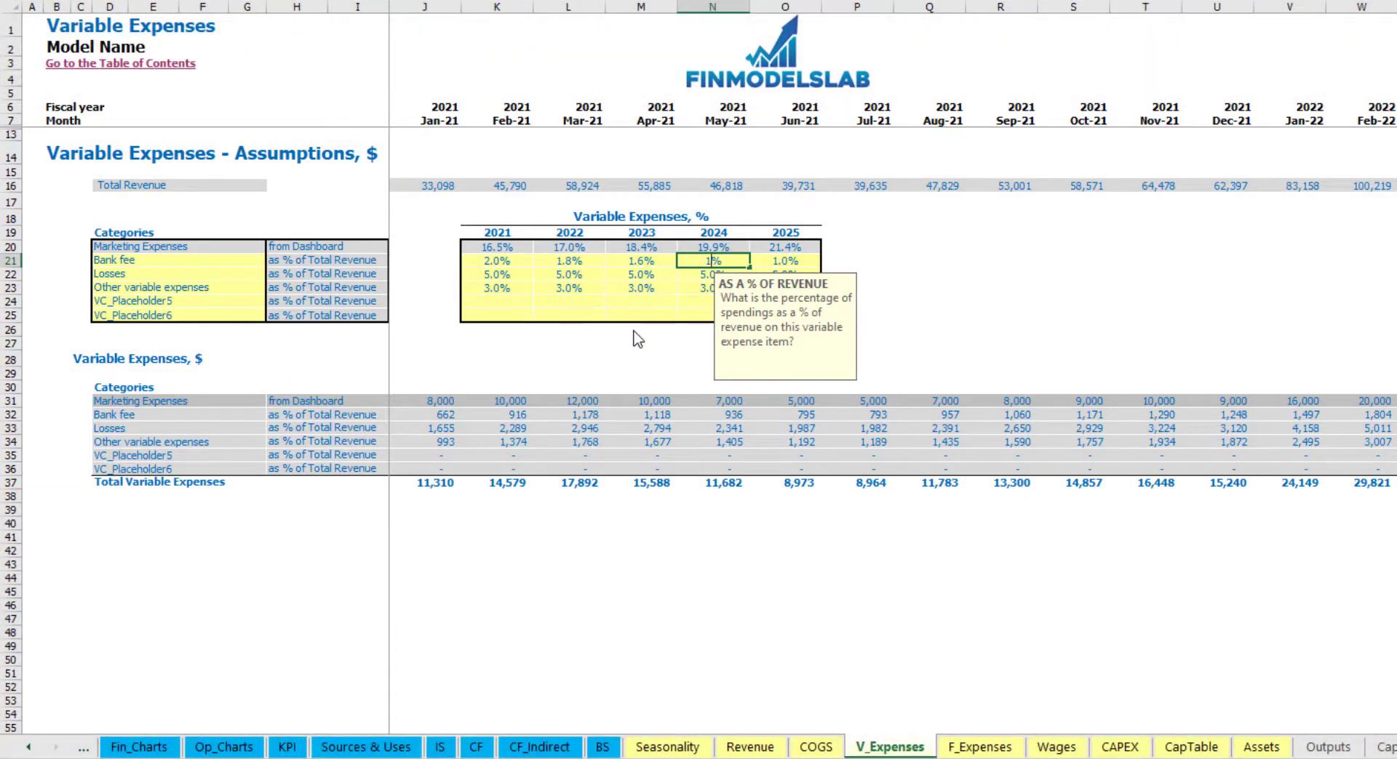
key(Tab)
text(1)
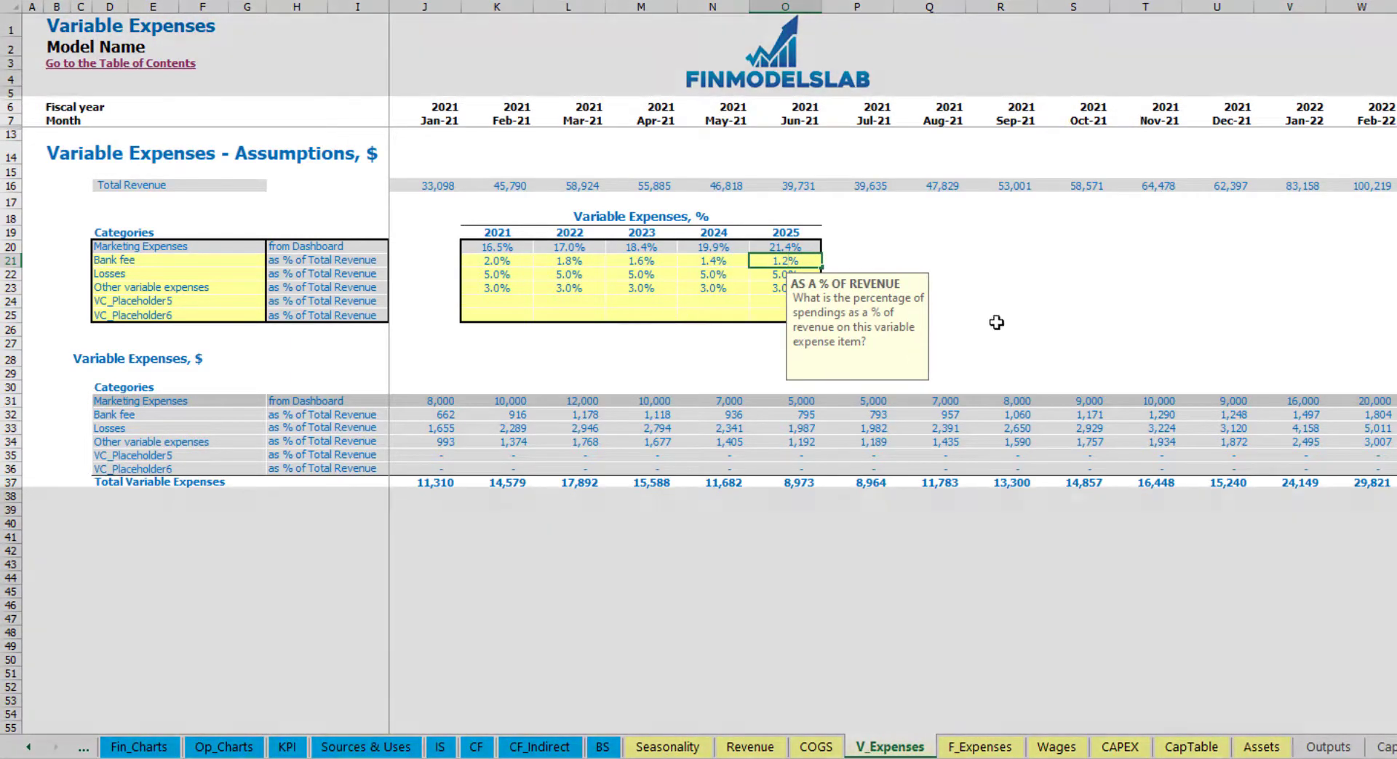
click(1073, 301)
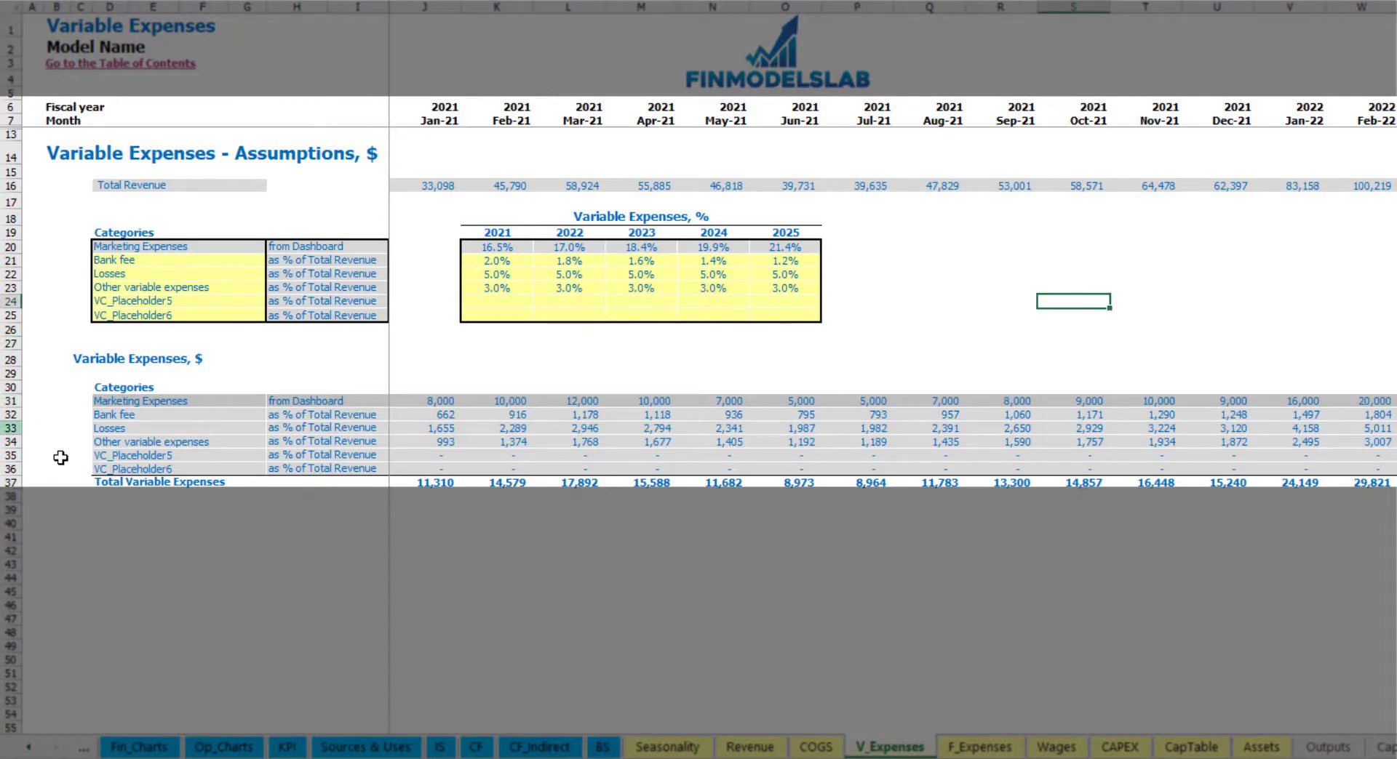
Step: Open the IS sheet and expand the rows grouped under Total Variable Expenses
click(441, 747)
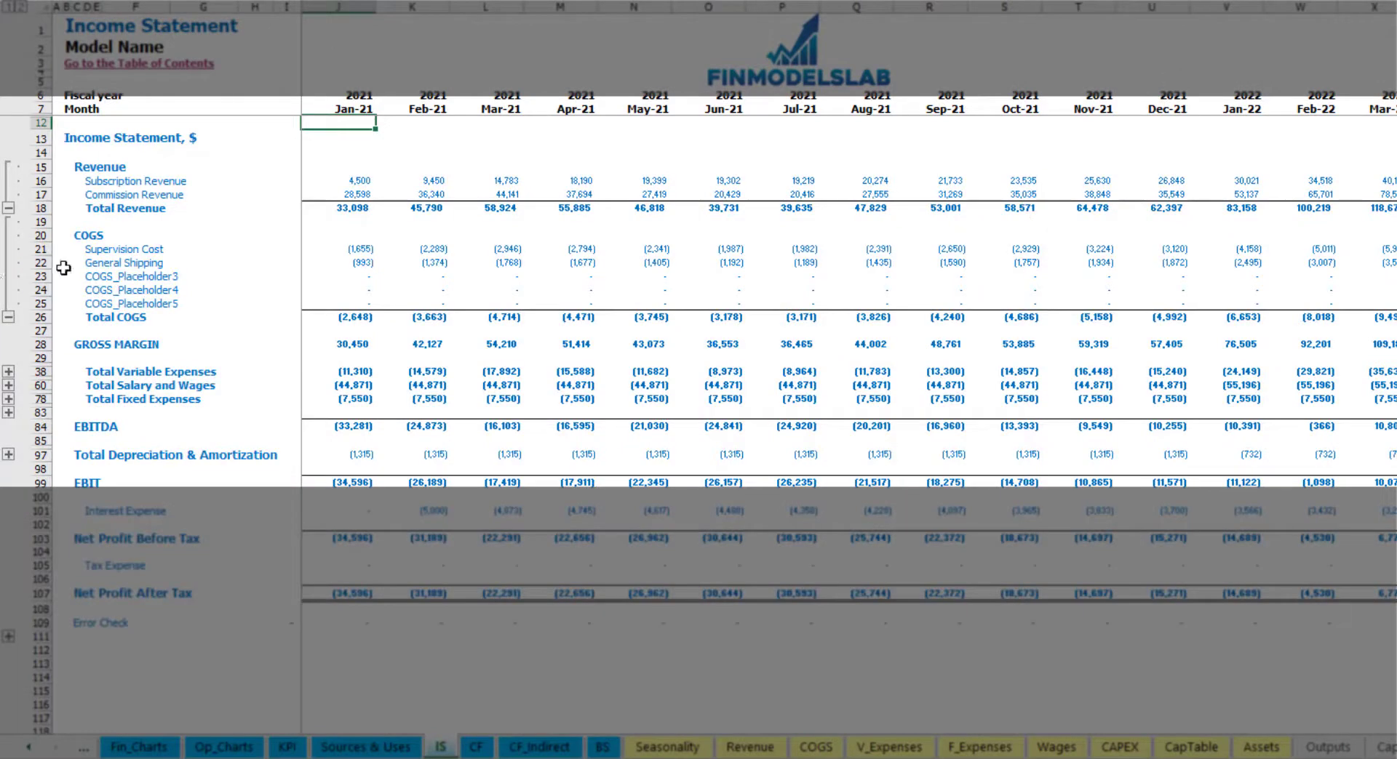
click(9, 372)
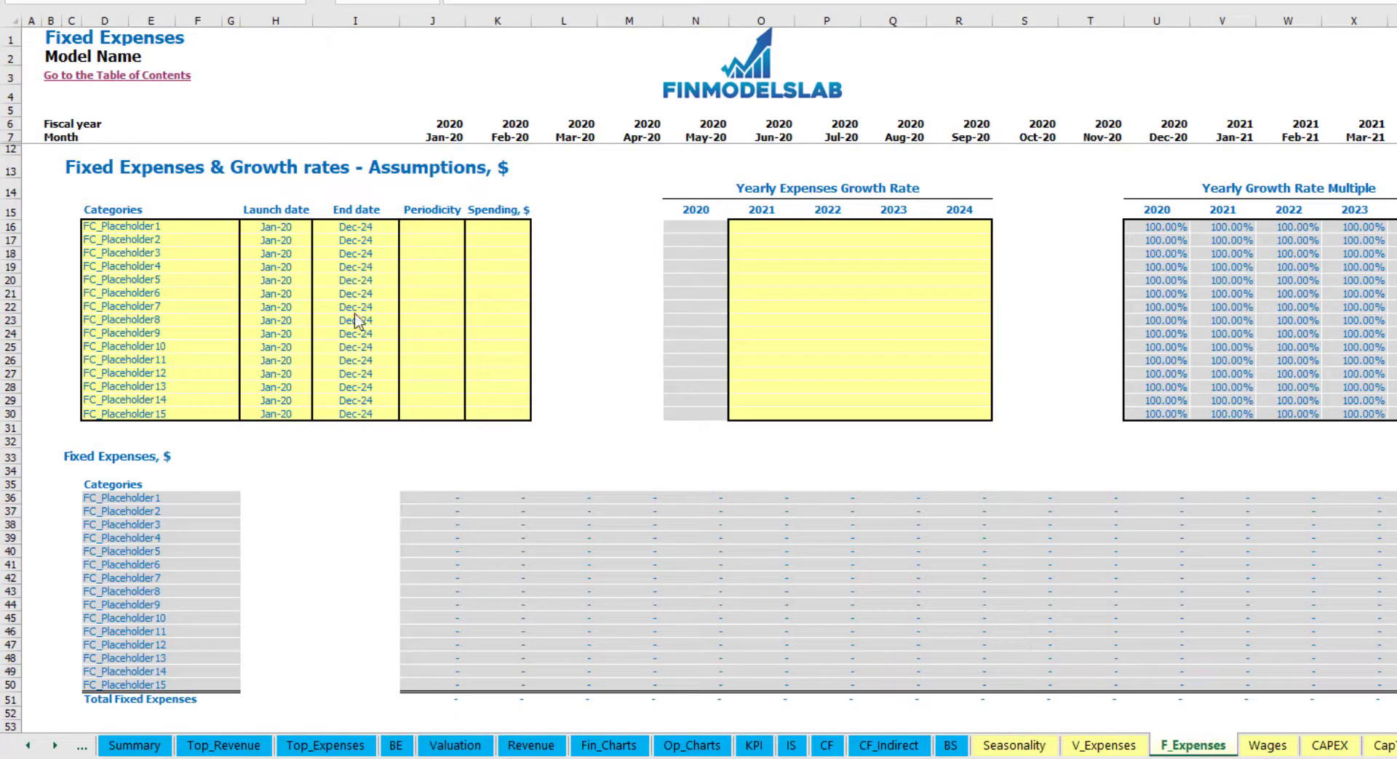
Step: Rename the first fixed expense category as Utilities and set its launch date to Mar-20
click(163, 226)
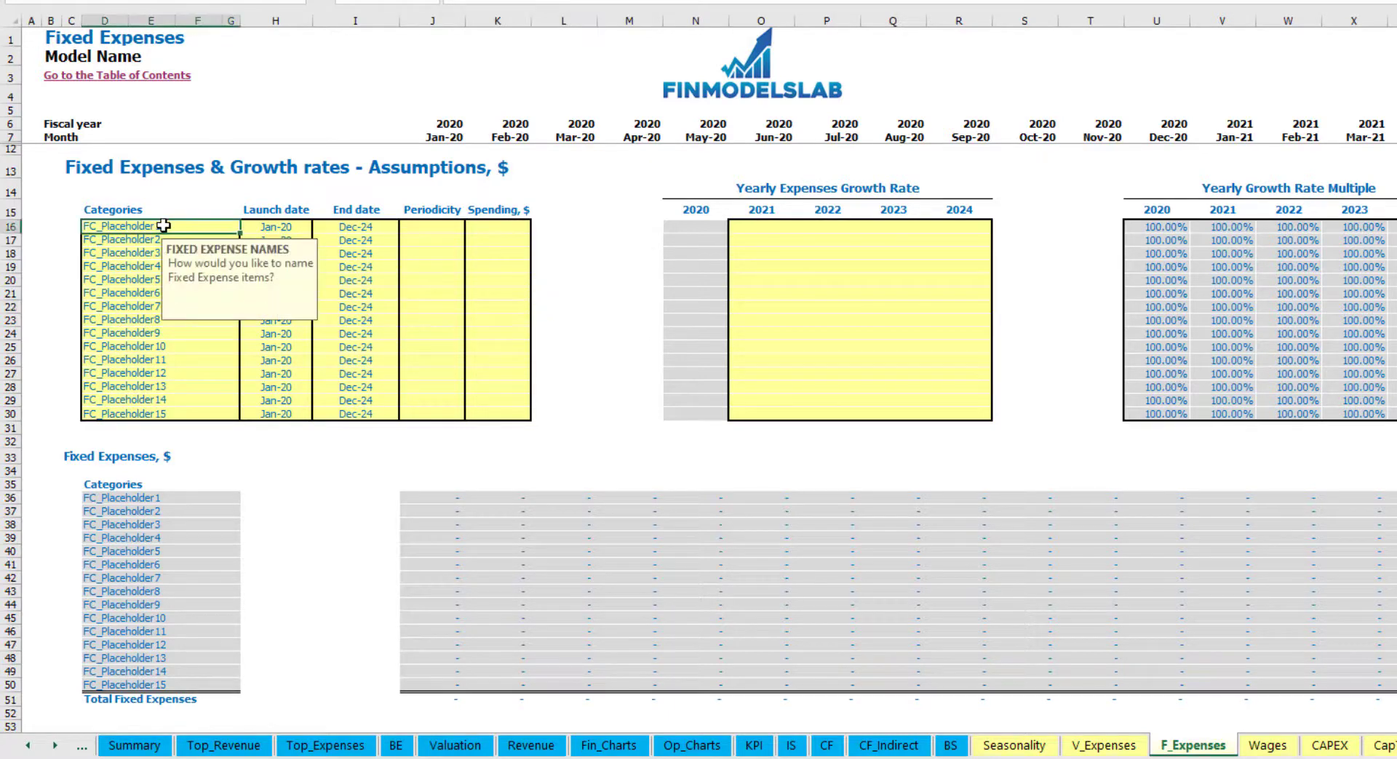
text(Utilities)
key(Return)
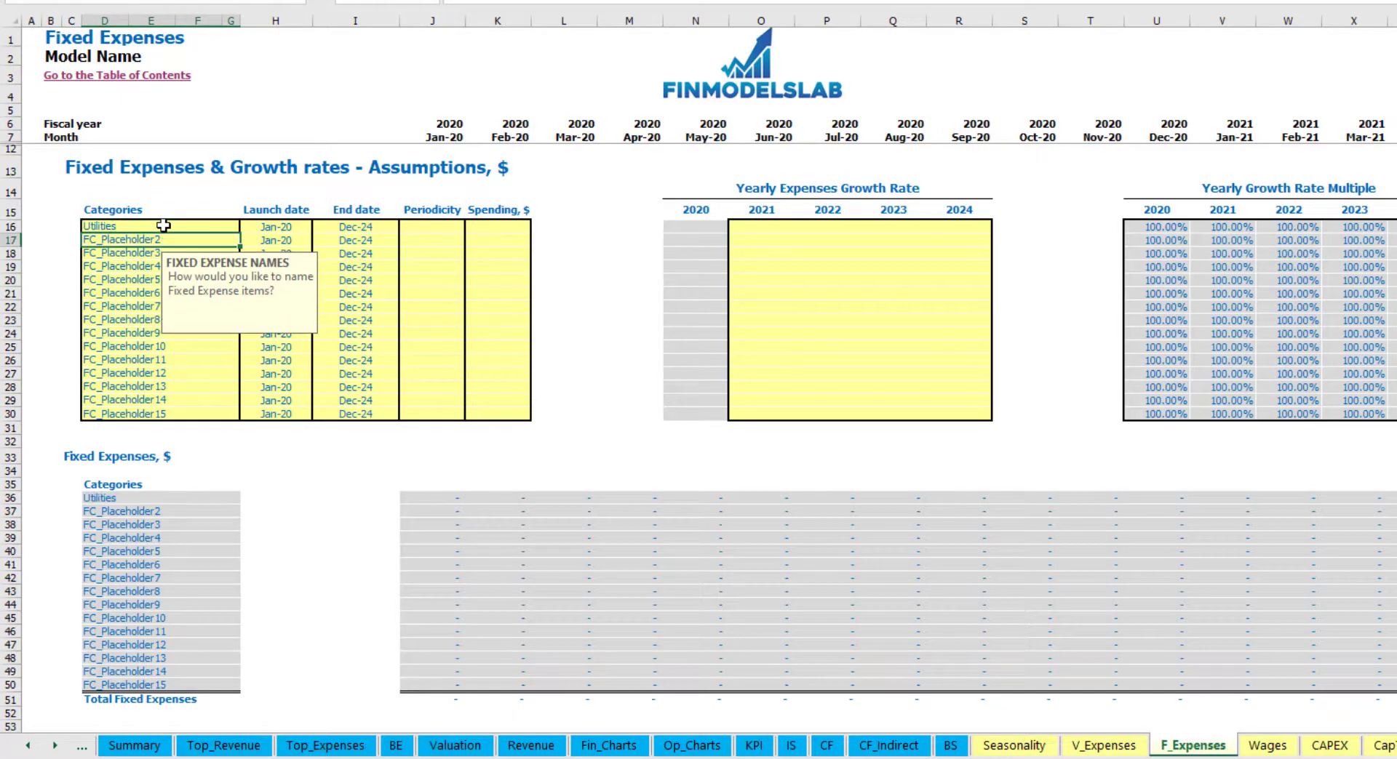
click(283, 227)
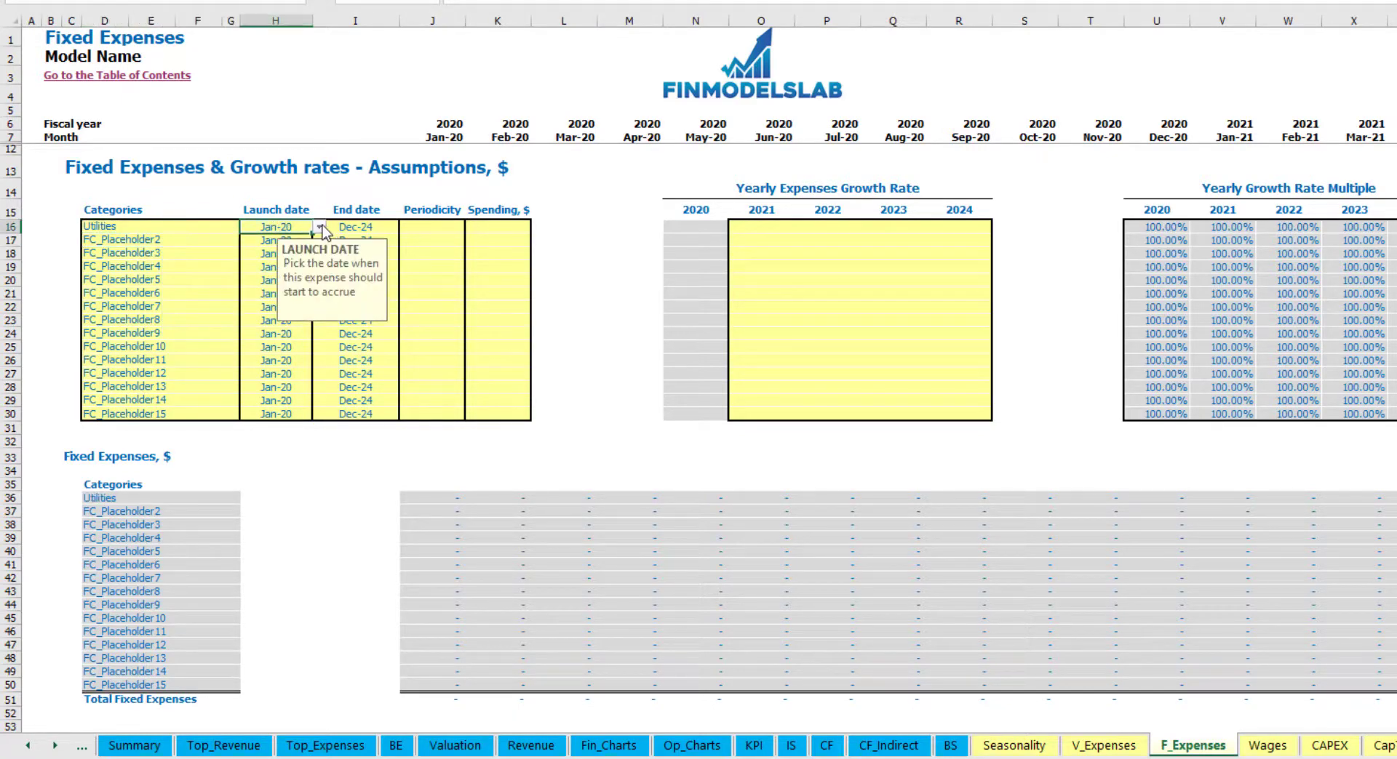
click(320, 227)
click(270, 265)
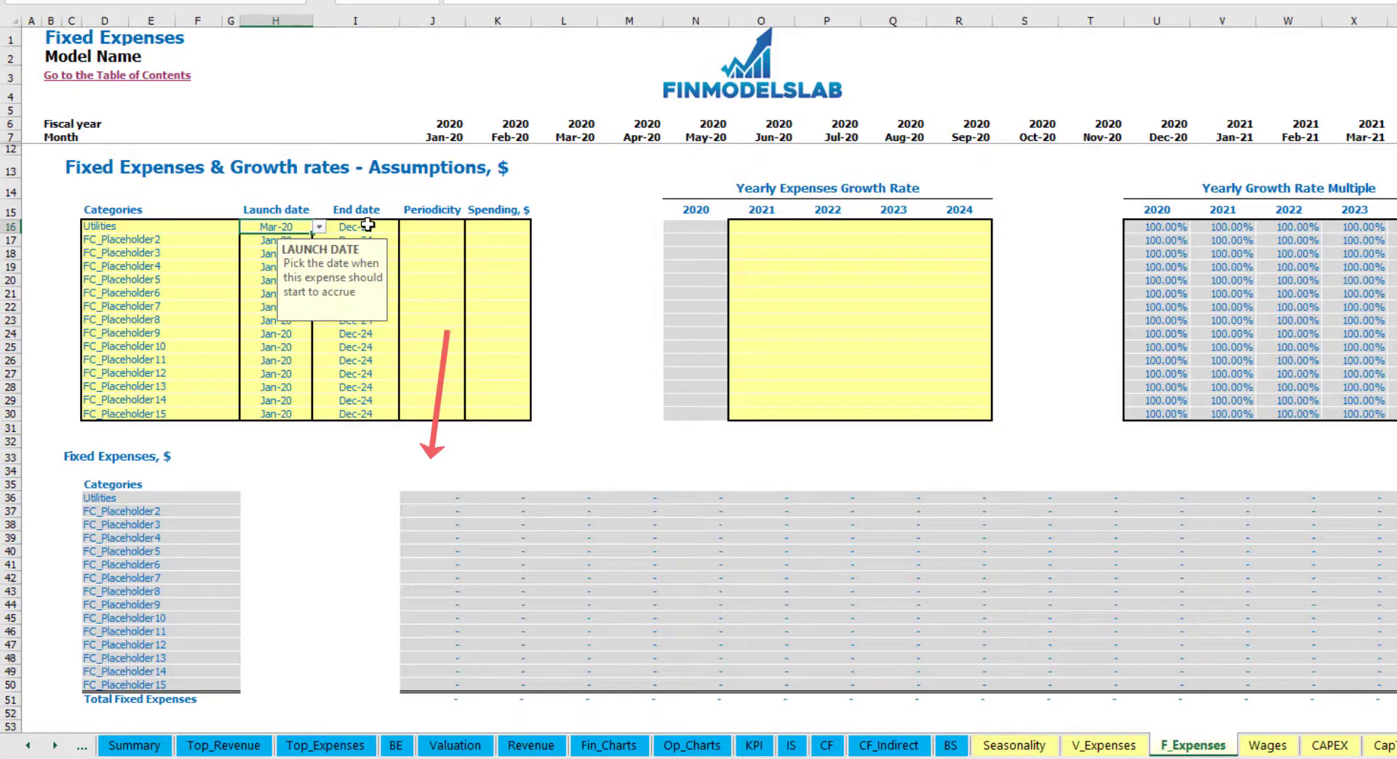
Step: Inspect the Utilities end date and check how far the monthly timeline in the header row extends
click(367, 225)
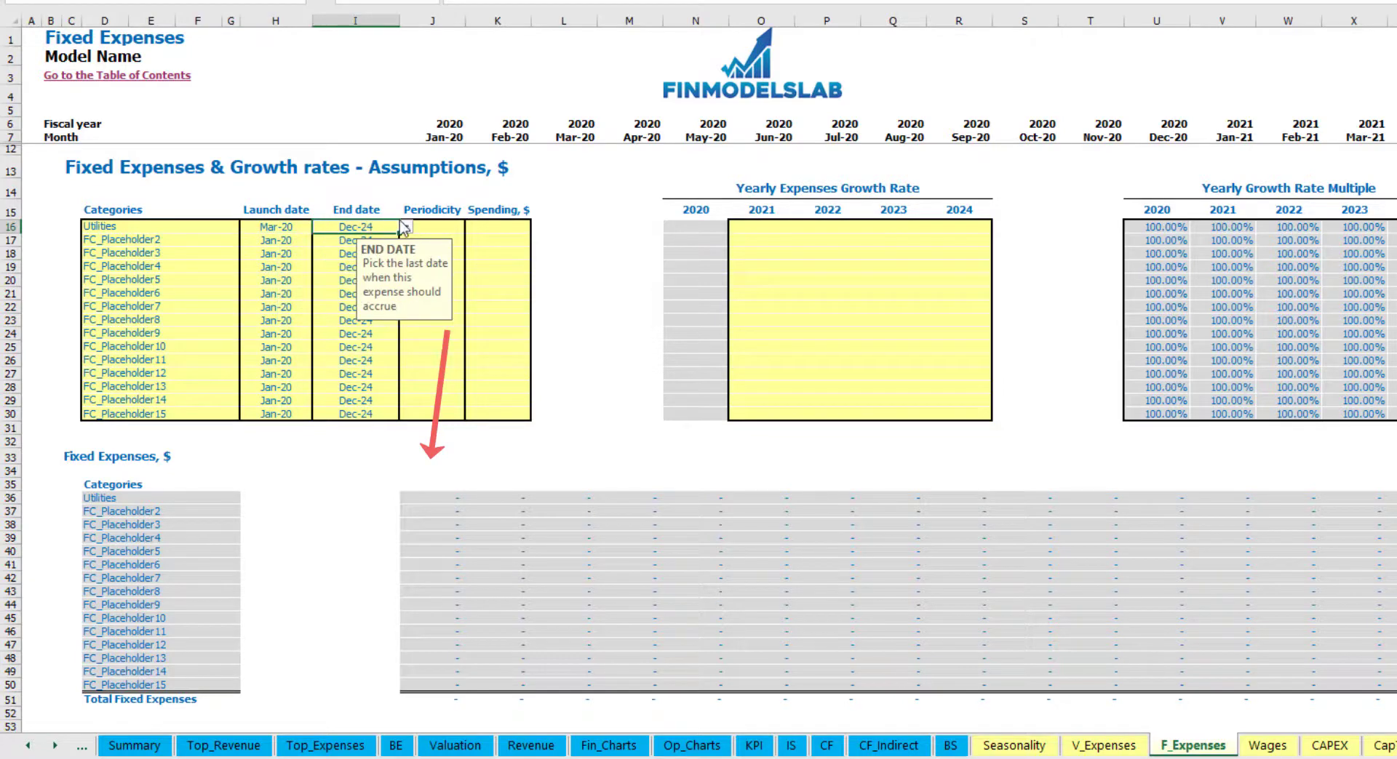
click(443, 141)
key(ctrl+Right)
key(ctrl+Left)
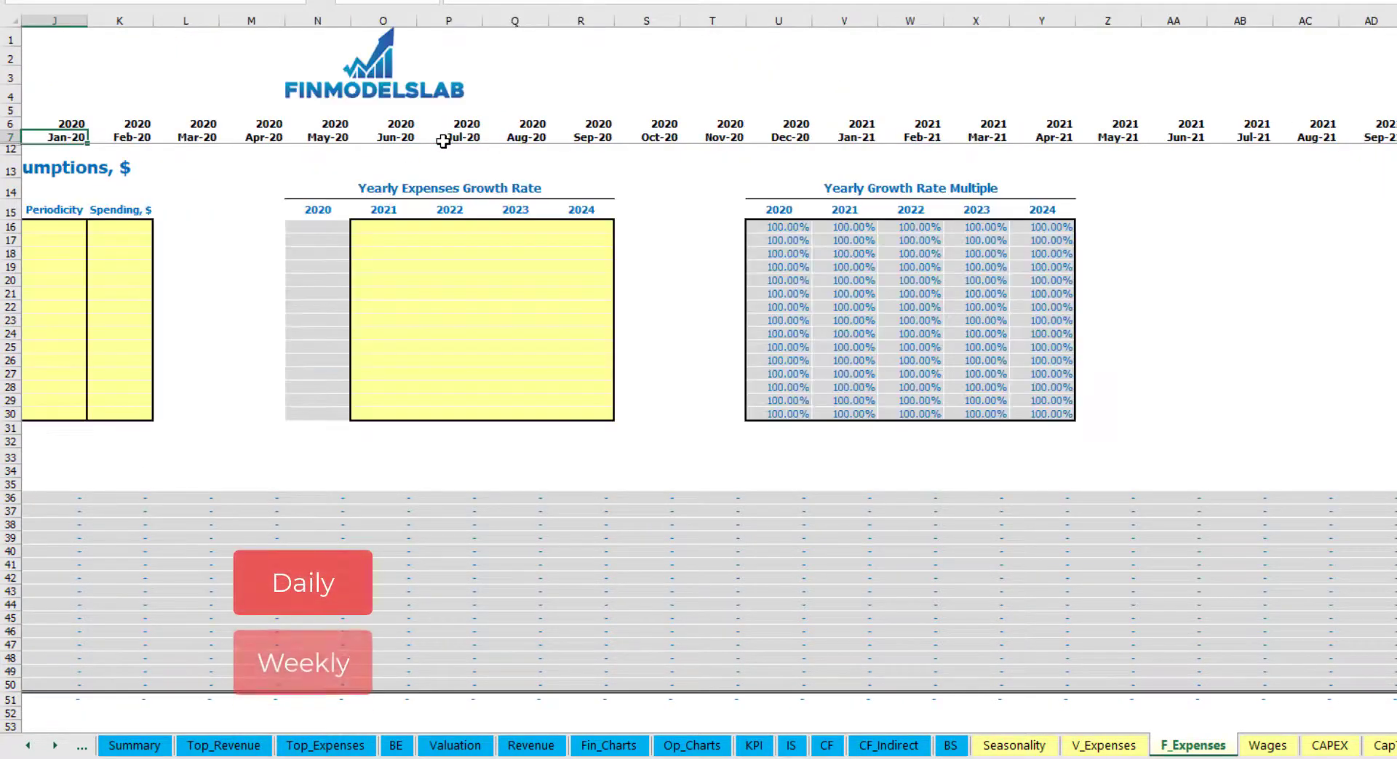
scroll(443, 141, left, 2)
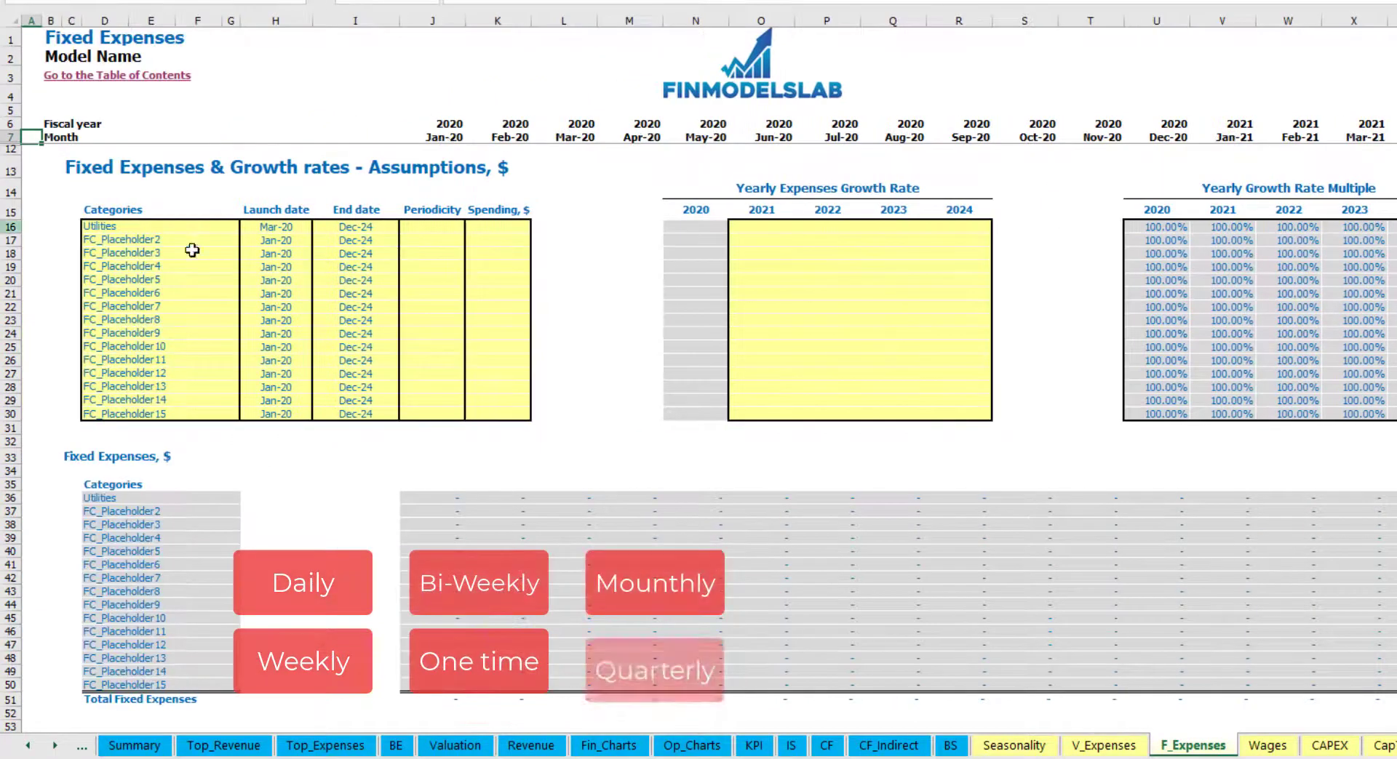
Step: Set the Utilities expense periodicity to Daily and its spending to 50
click(436, 227)
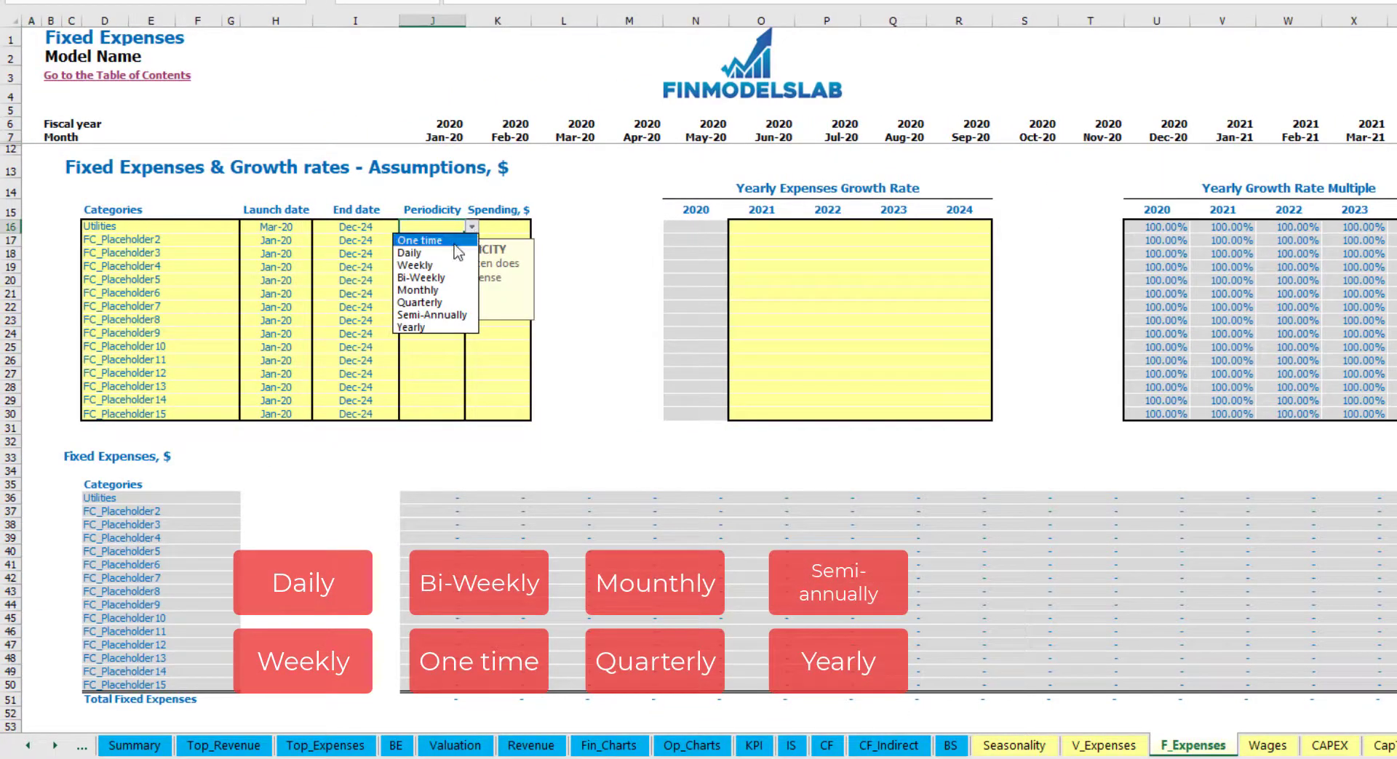
click(435, 253)
click(502, 229)
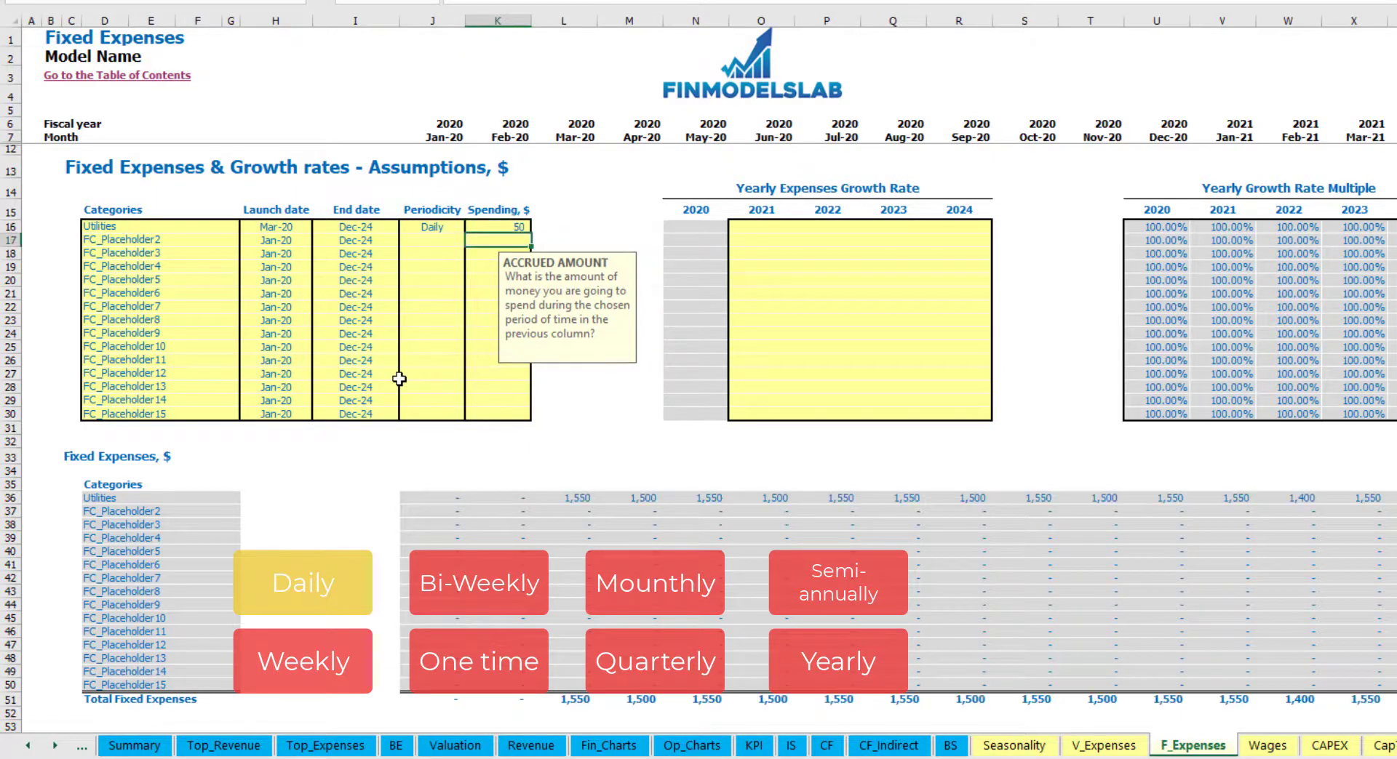
Step: Examine the monthly Utilities amounts for March, April and May 2020 in the Fixed Expenses table
click(574, 499)
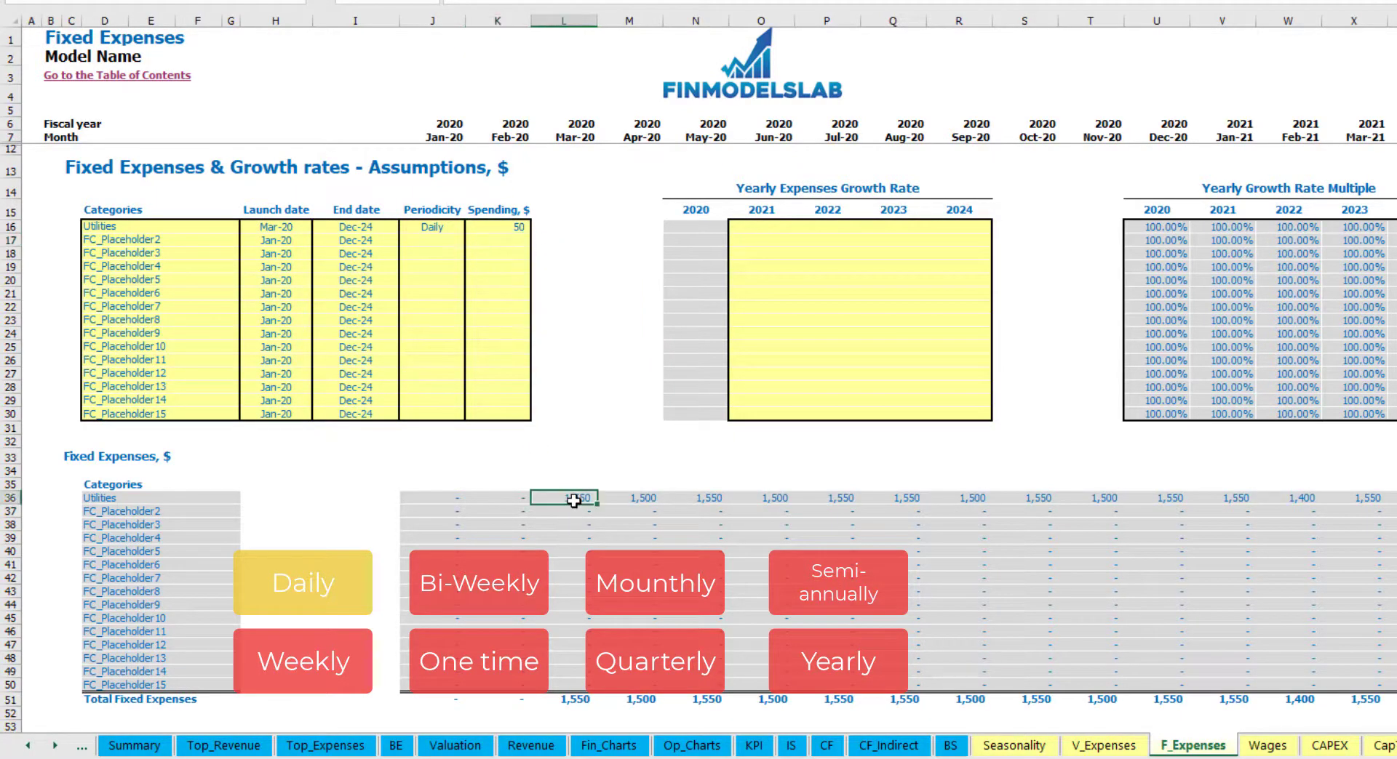
click(639, 501)
click(713, 502)
click(576, 489)
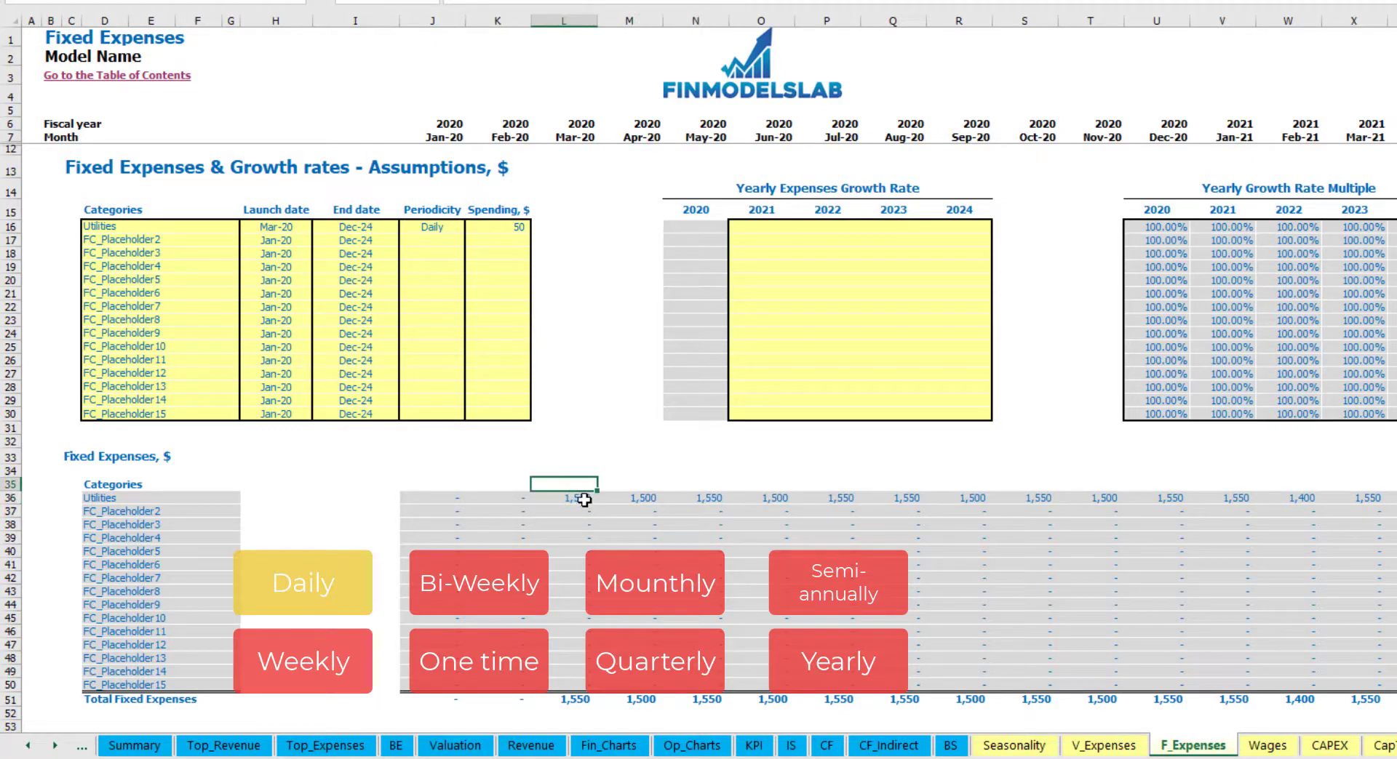
click(592, 502)
click(620, 502)
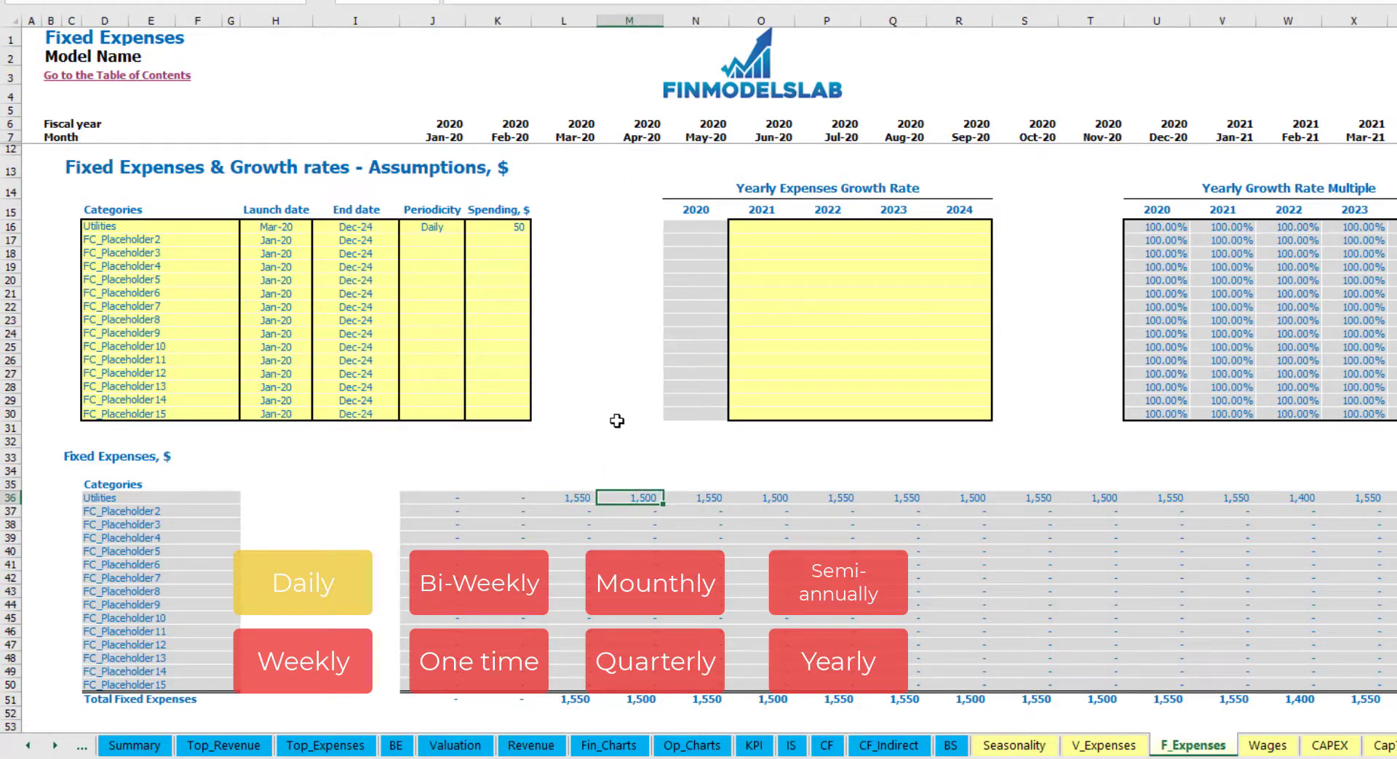
click(572, 137)
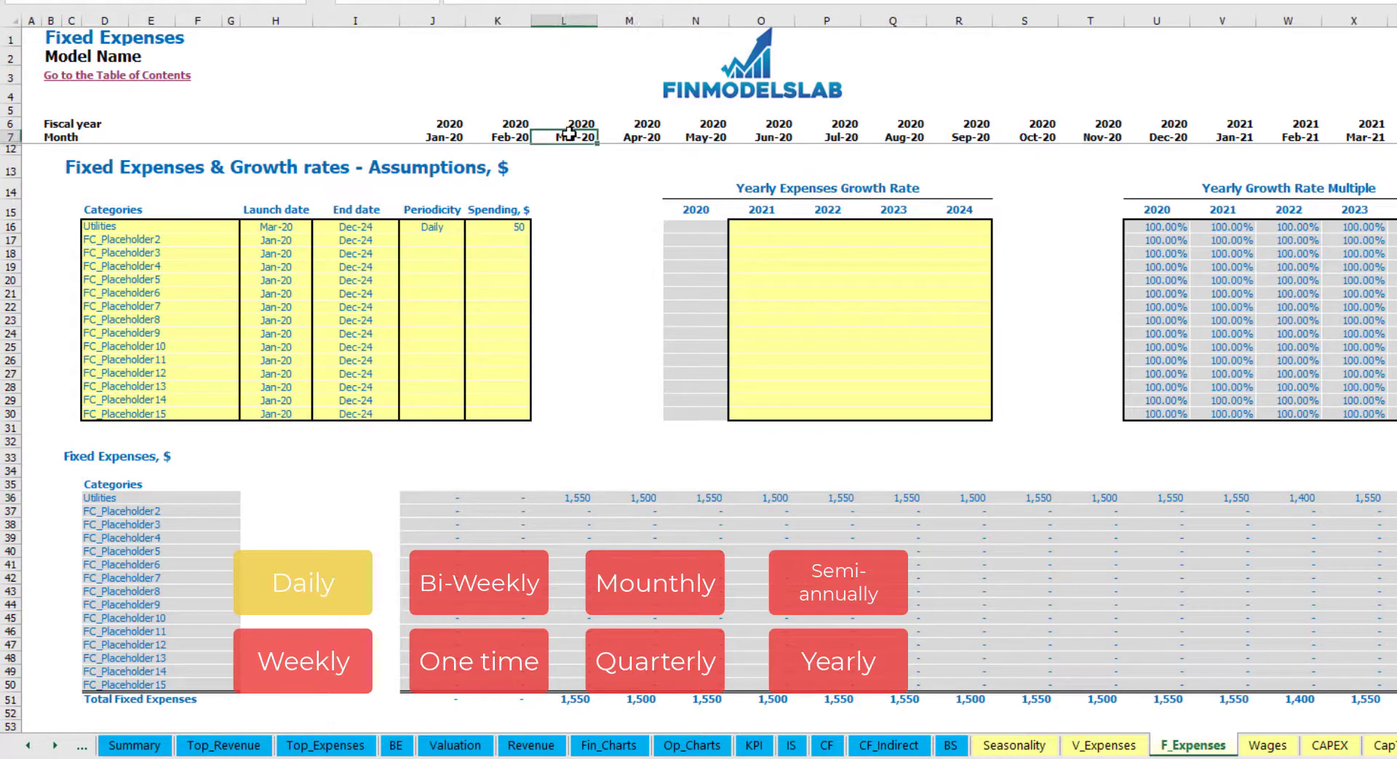
click(592, 502)
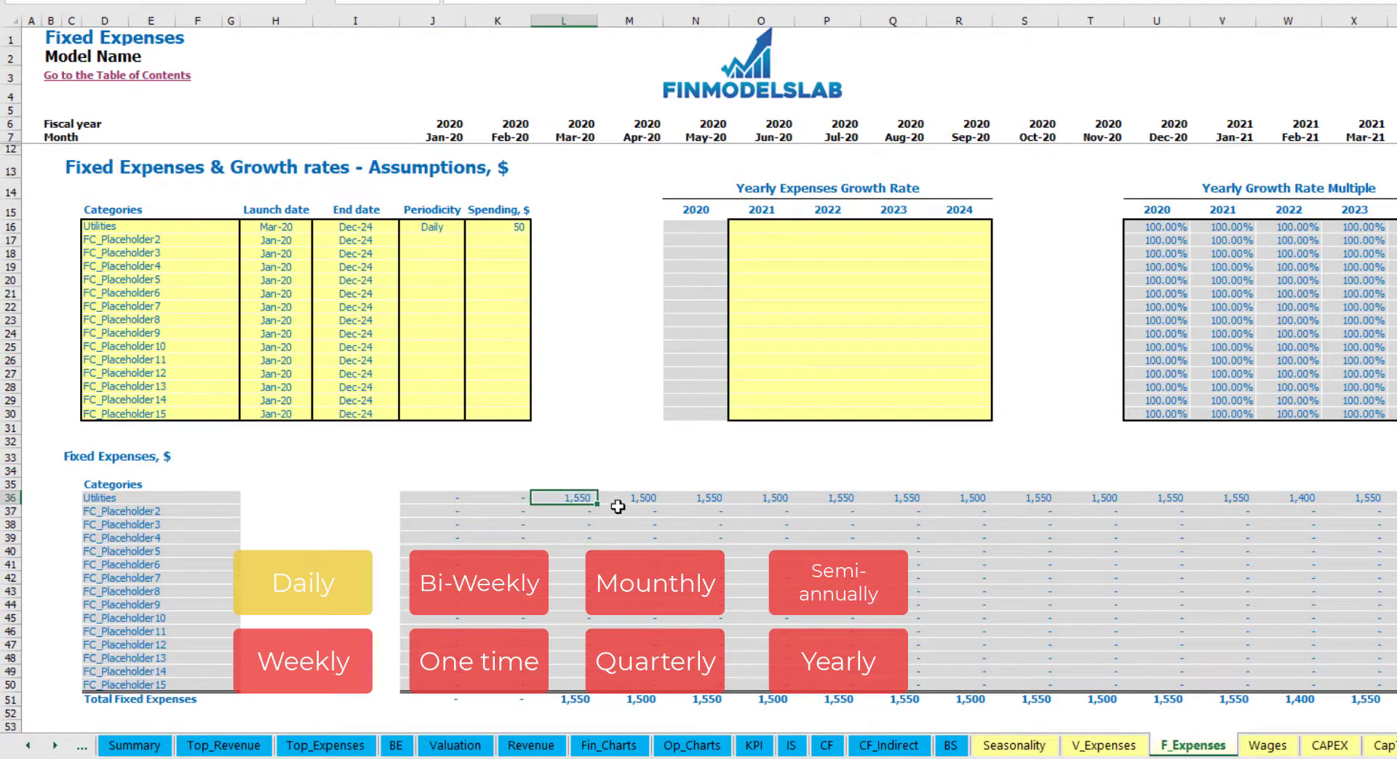
click(643, 501)
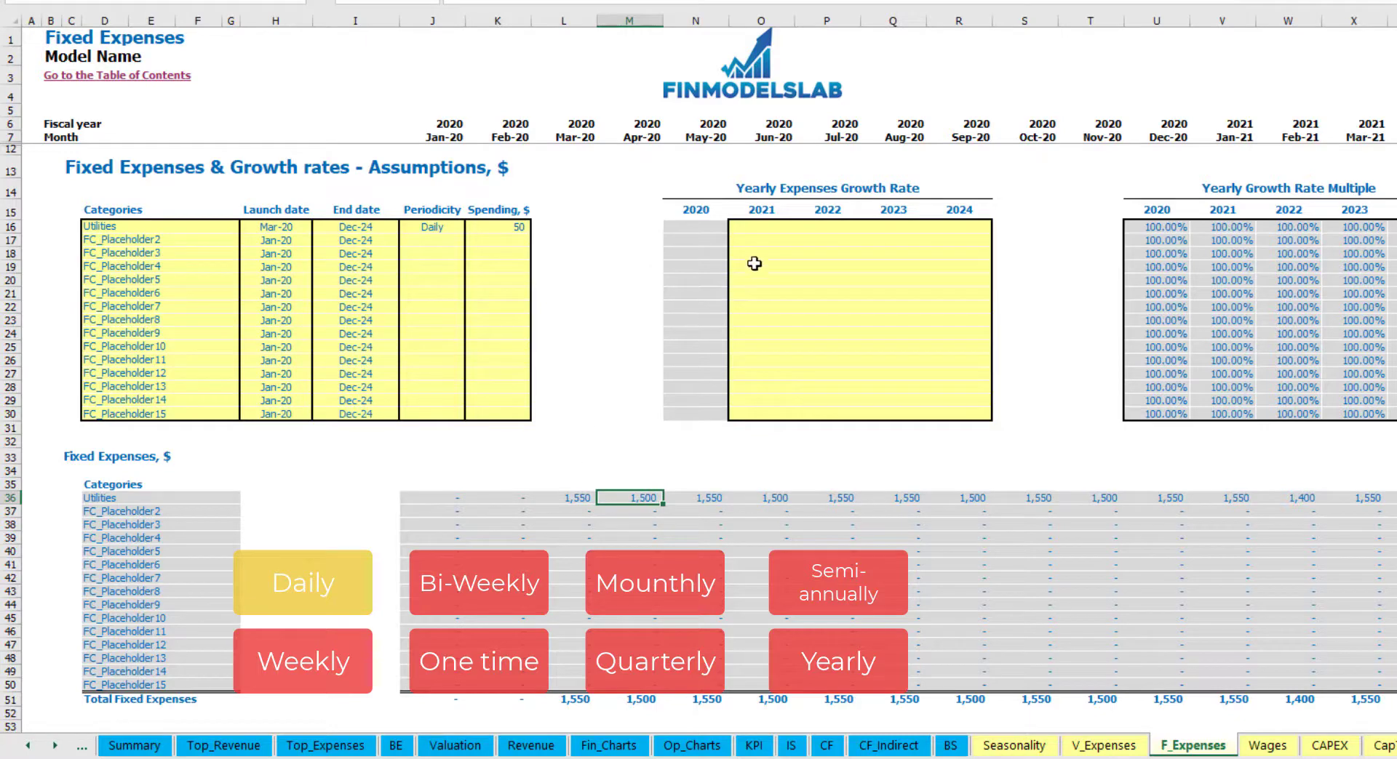
Step: Set the Utilities yearly growth rate to 5% for 2021 through 2024 and check the monthly Utilities amounts in later years
click(772, 230)
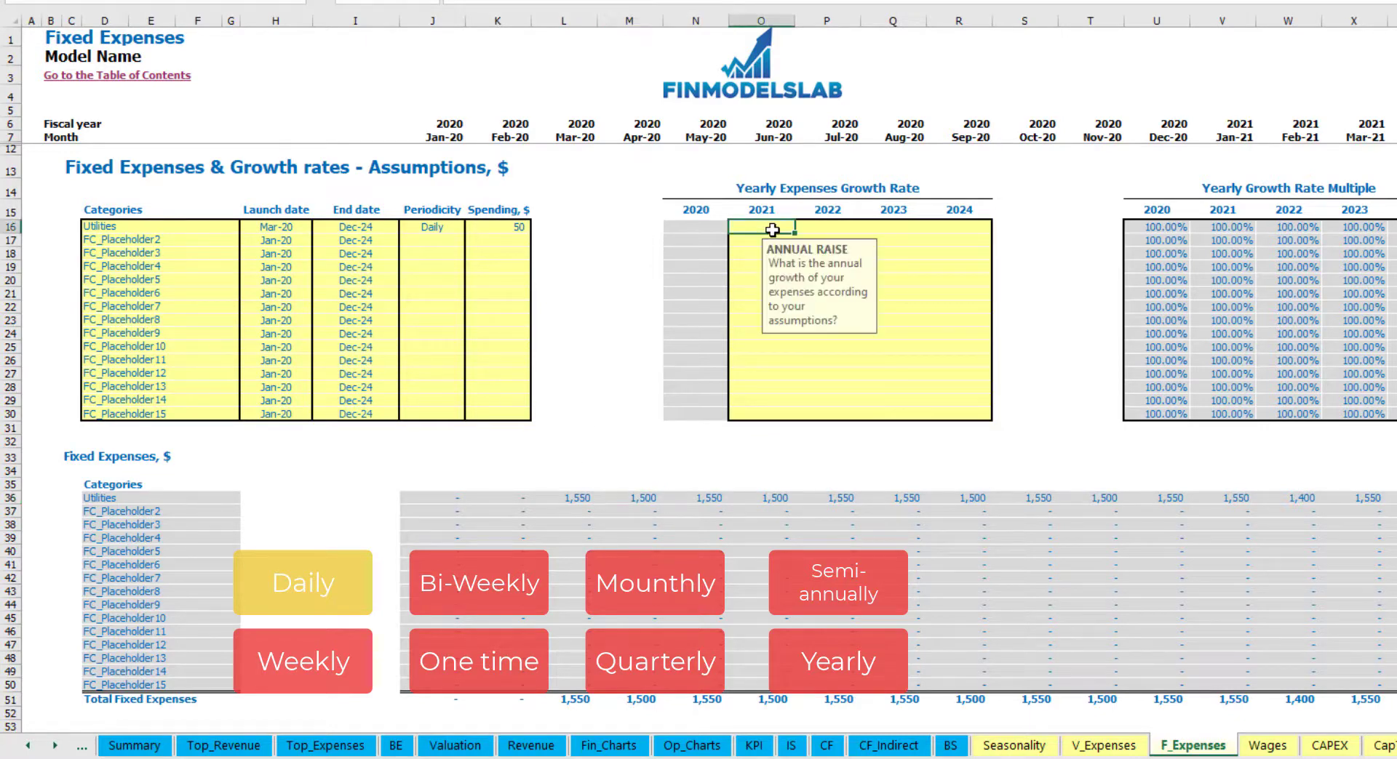
text(5)
key(ctrl+Return)
key(ctrl+c)
key(shift+Right)
key(shift+Right)
key(shift+Right)
key(ctrl+v)
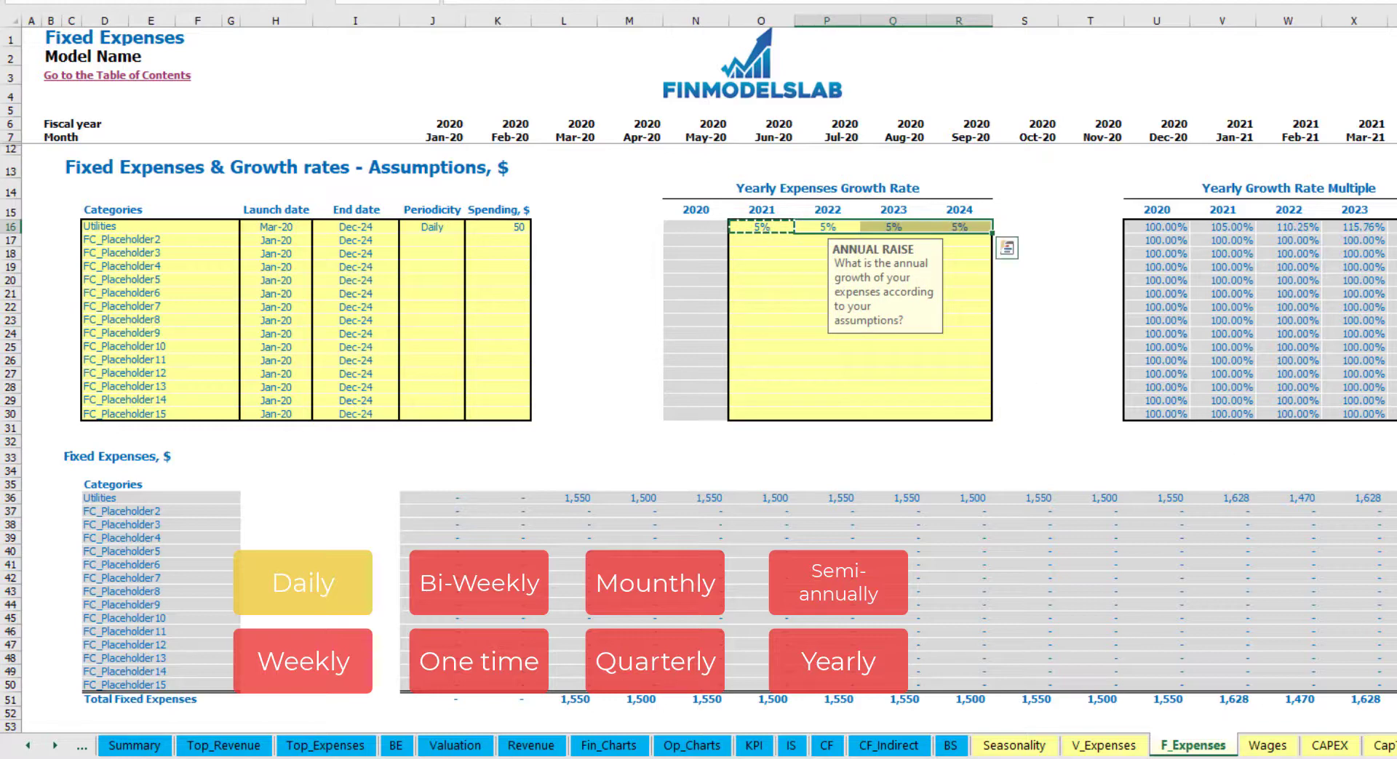
drag(771, 228, 946, 228)
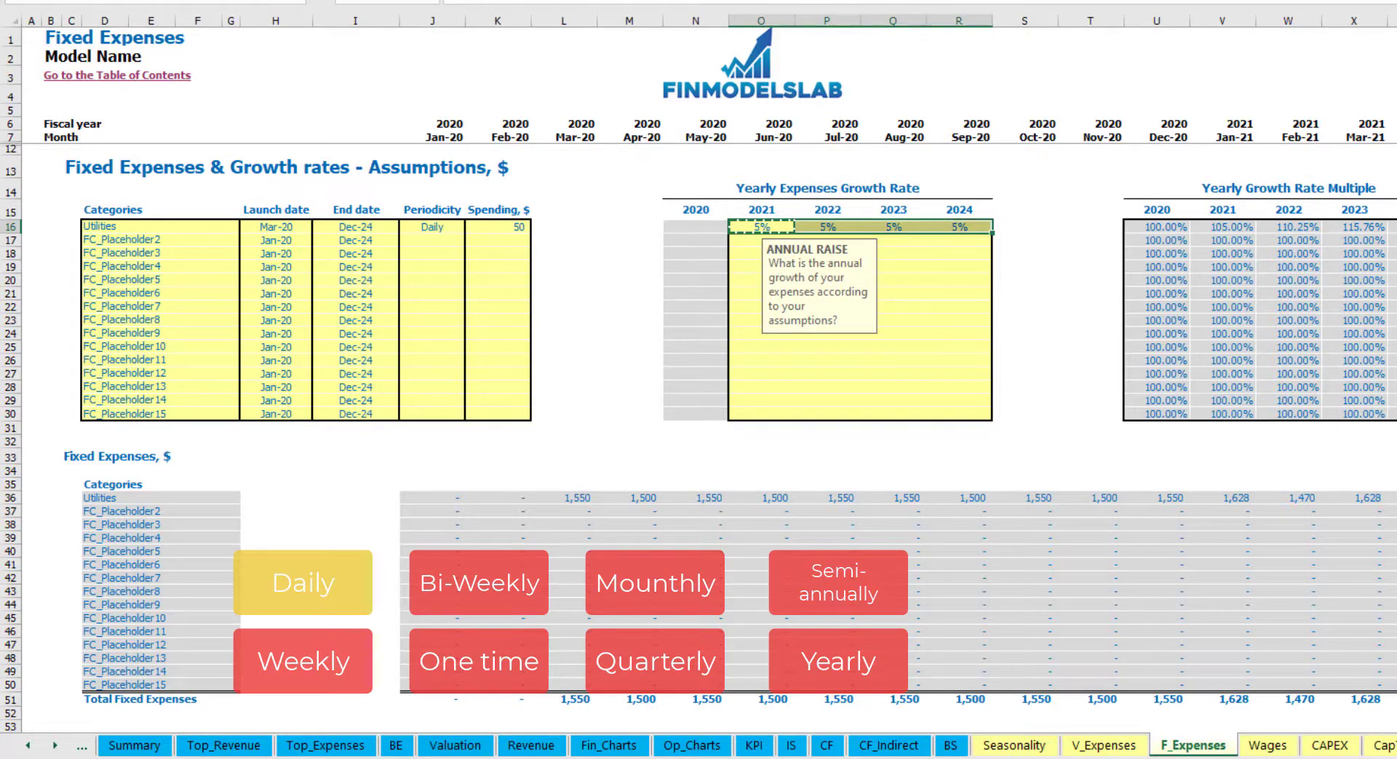
scroll(1294, 724, right, 10)
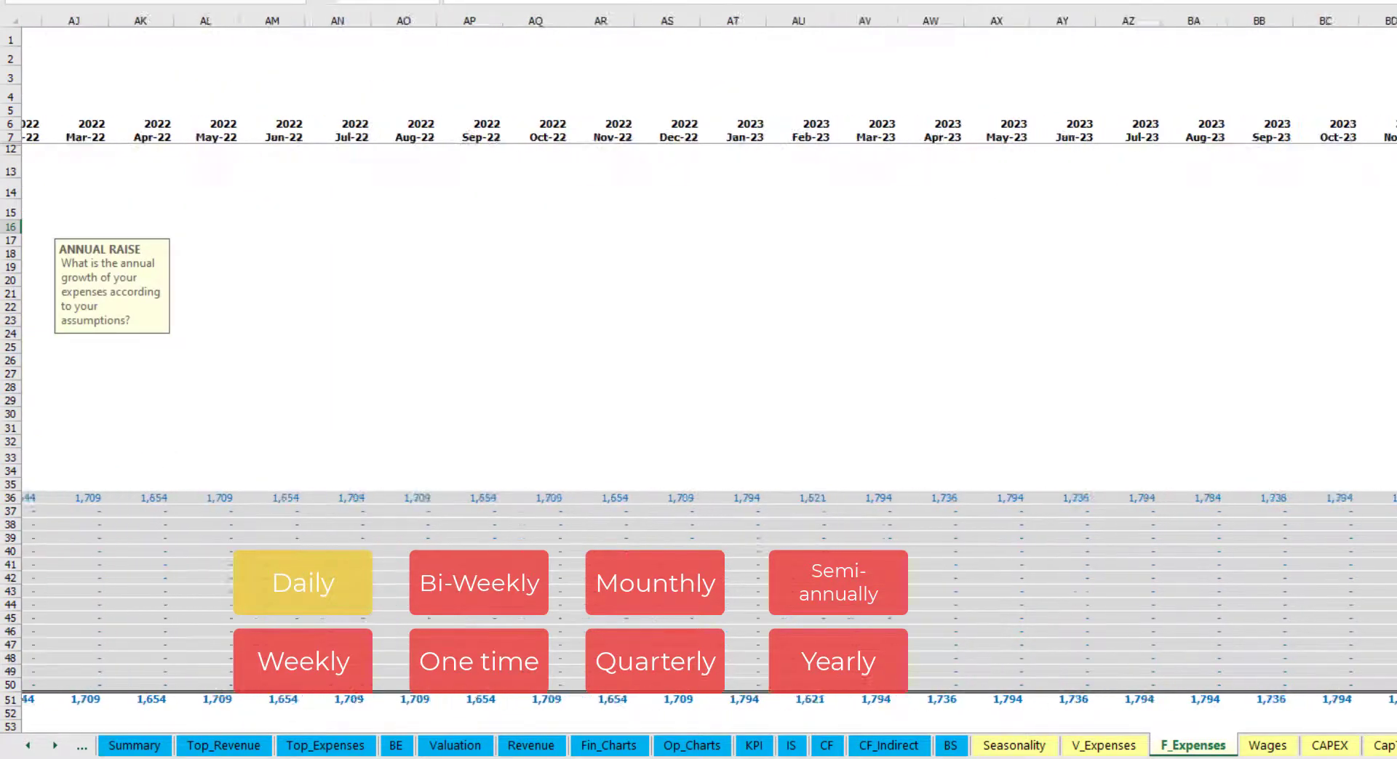
scroll(1293, 724, left, 10)
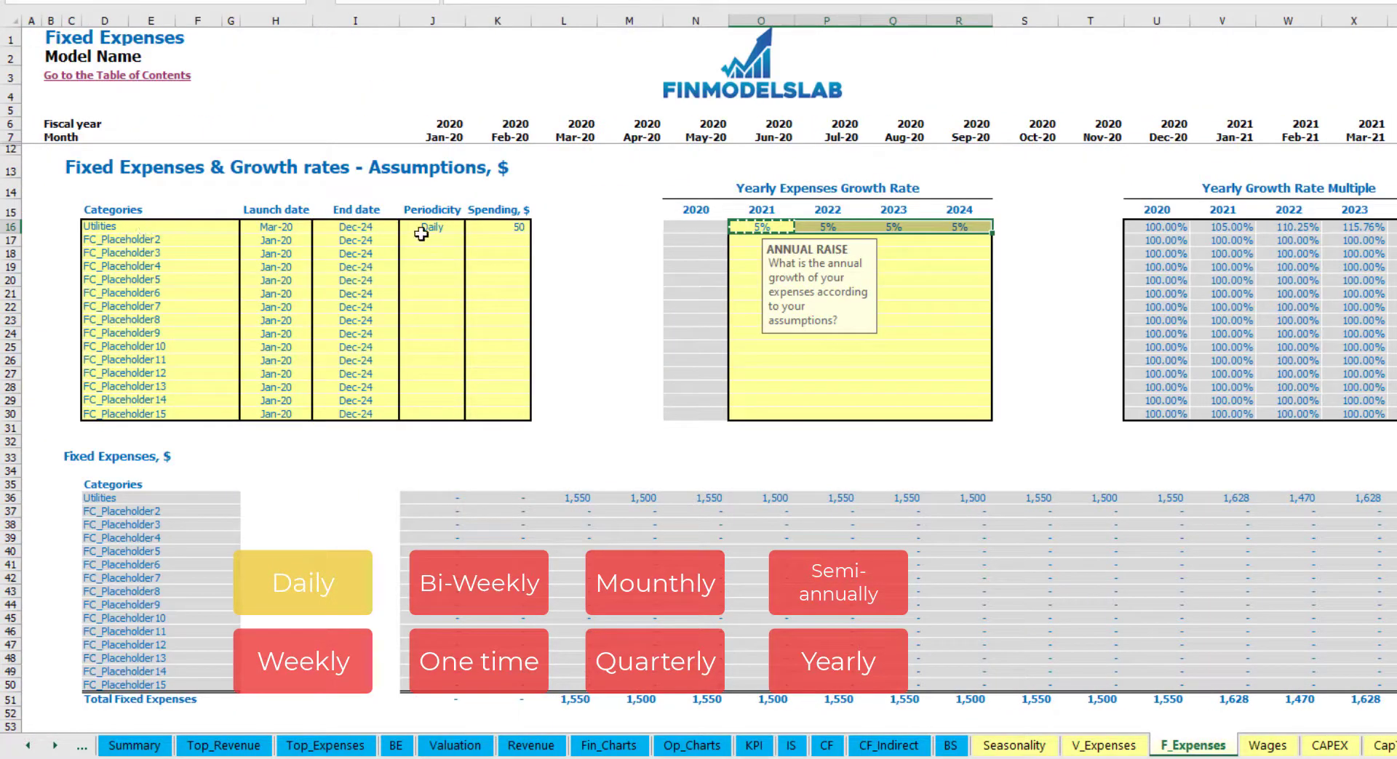
Step: Rename the second fixed expense category as Advertising and set its launch date to Mar-20
click(174, 237)
text(Advertising)
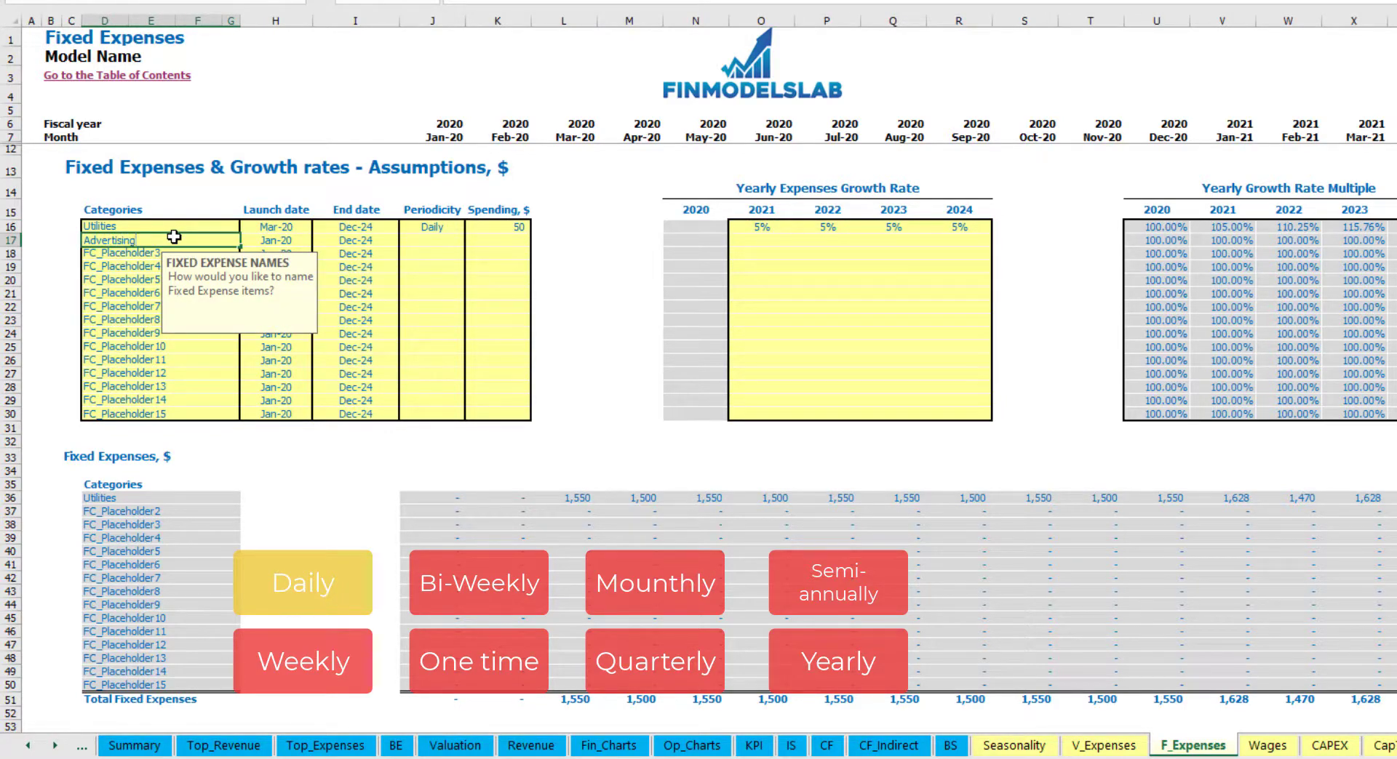
key(Return)
click(274, 243)
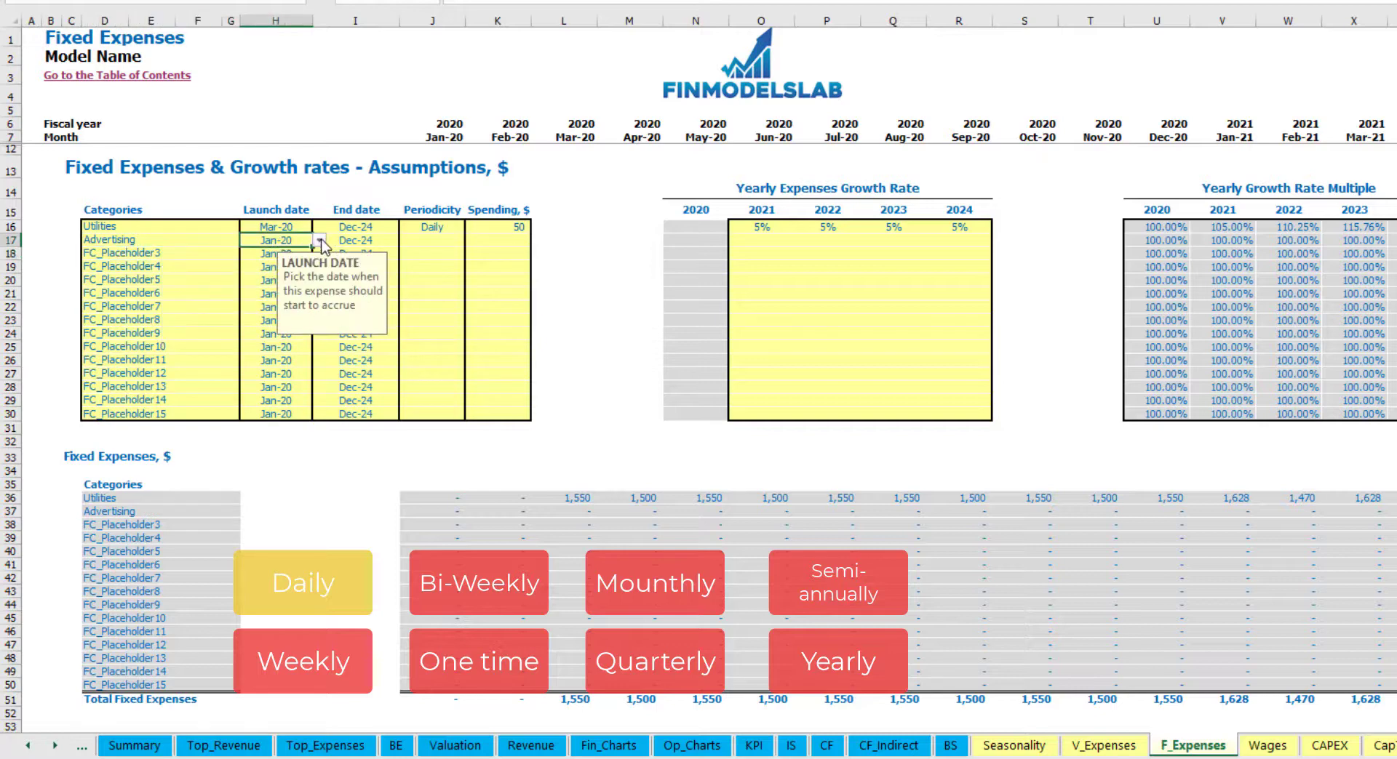
click(320, 241)
click(275, 275)
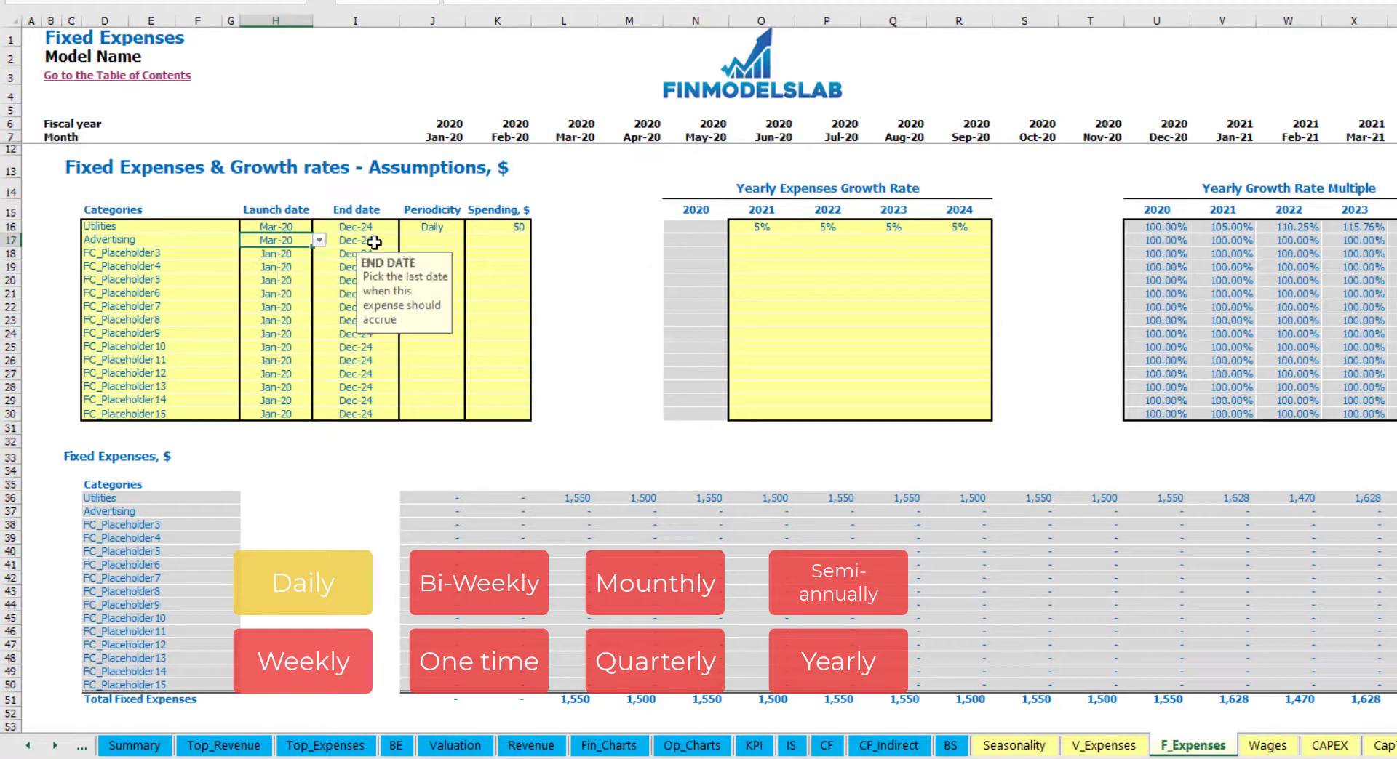
Step: Set the Advertising expense end date to Aug-24
click(374, 243)
click(405, 240)
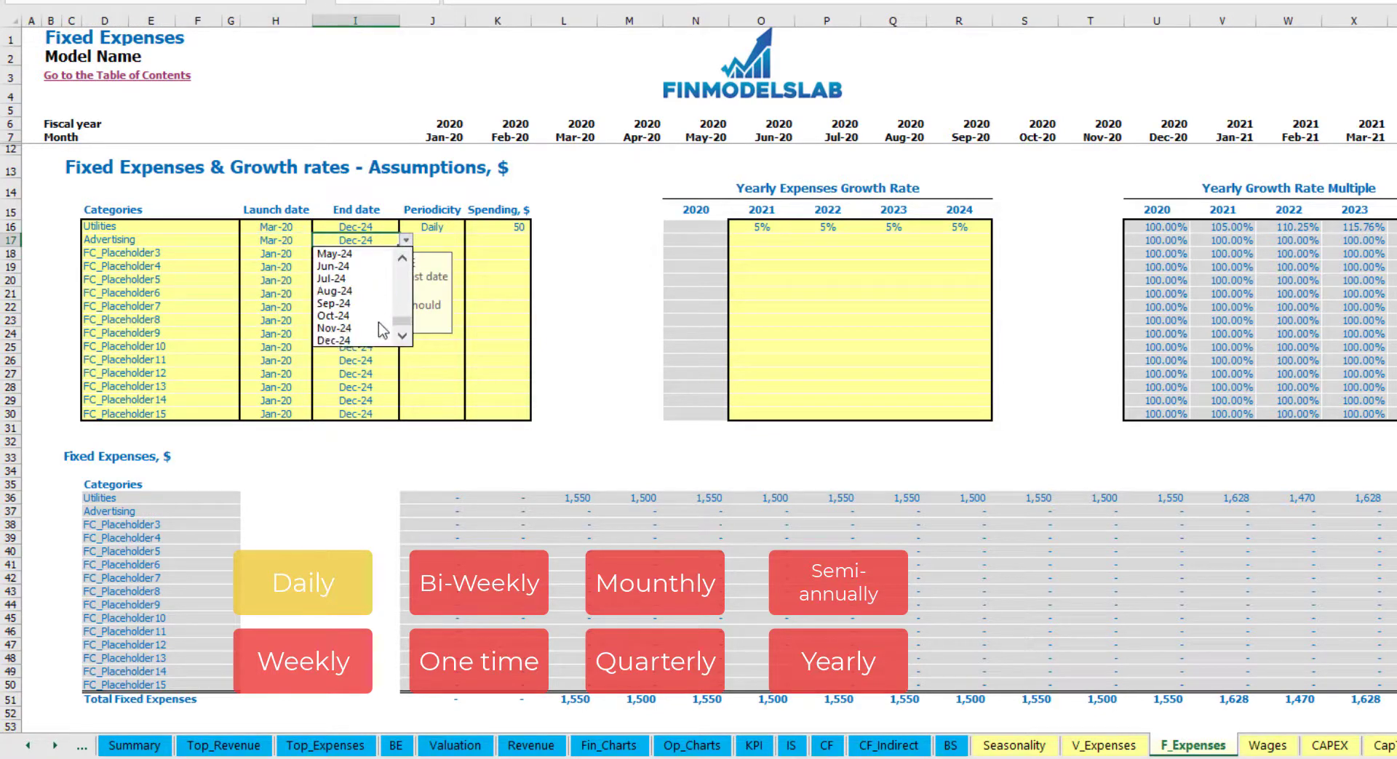
click(363, 292)
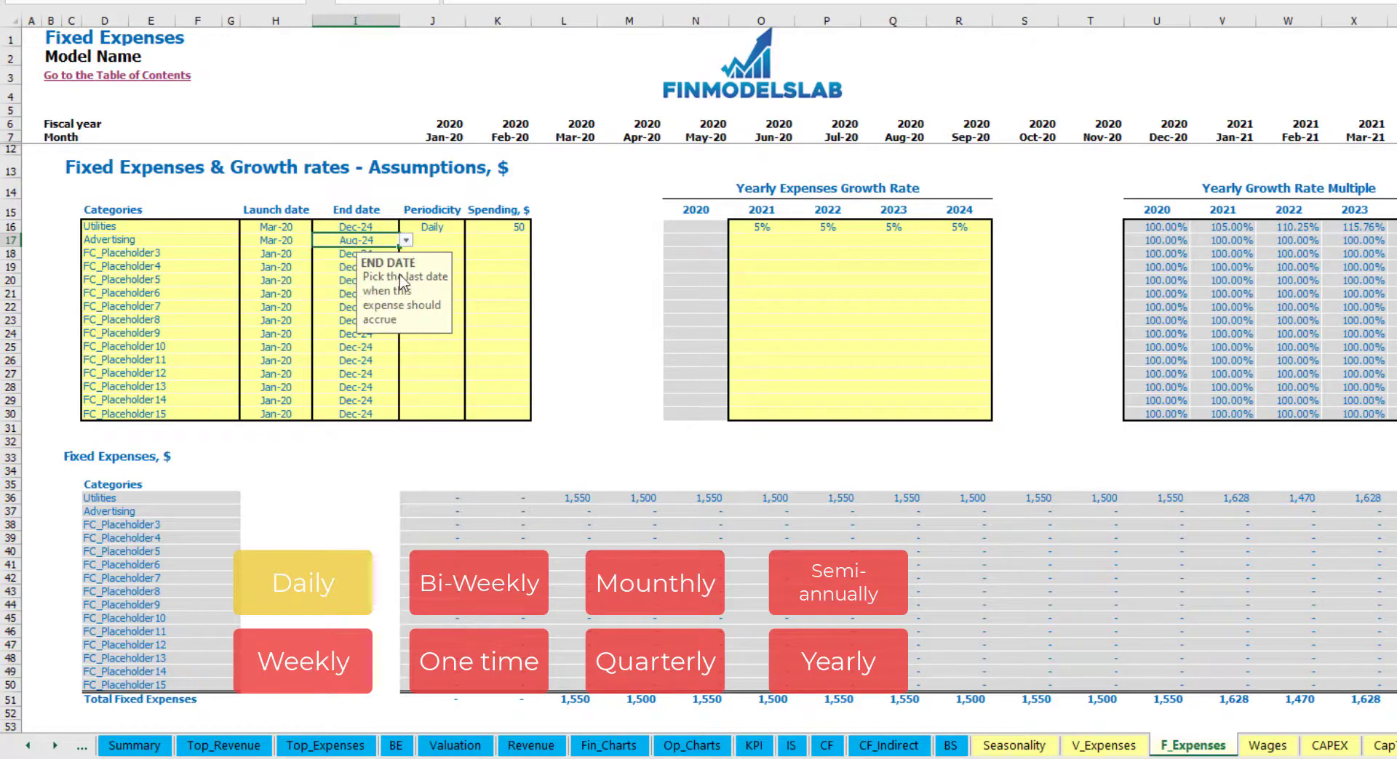
Step: Set the Advertising periodicity to Weekly with spending of 100 and check its monthly amounts along the timeline
click(432, 241)
click(472, 240)
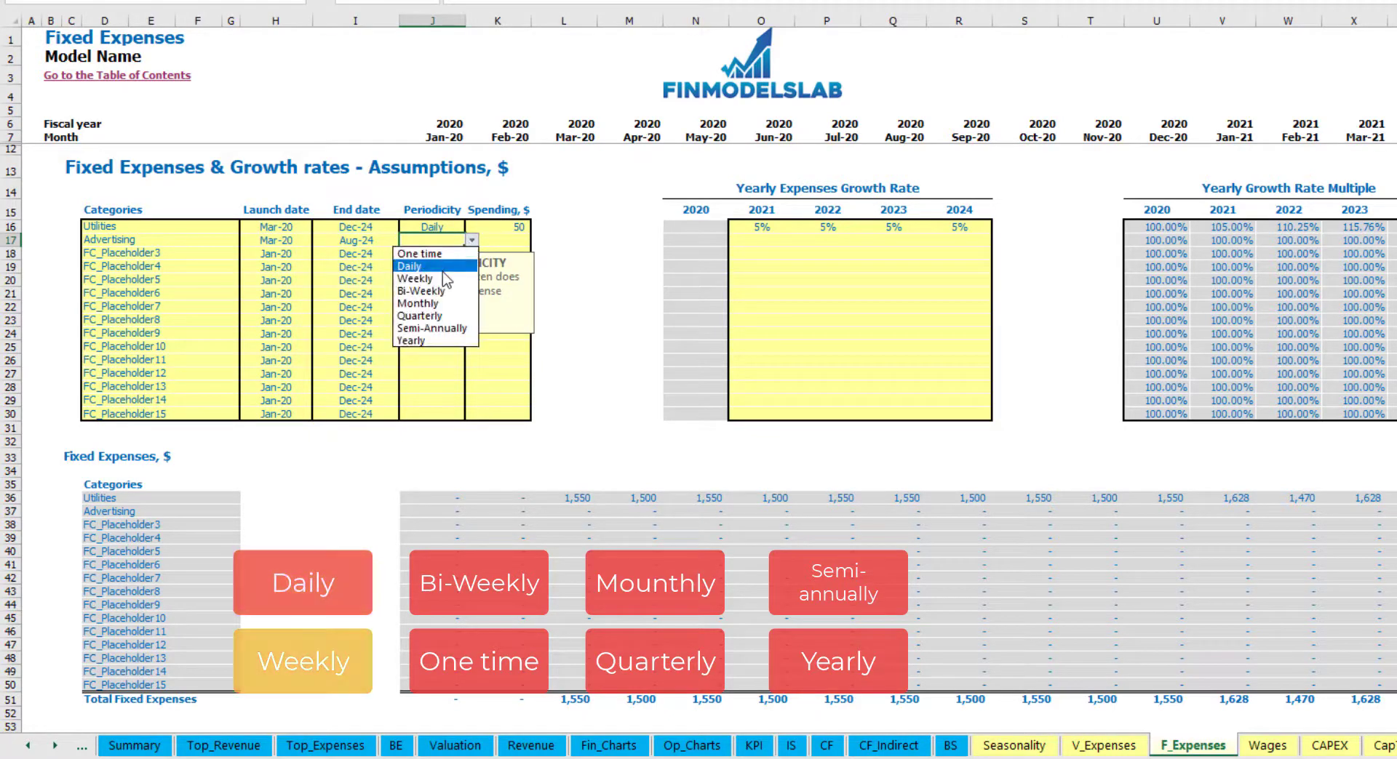
click(445, 277)
click(494, 245)
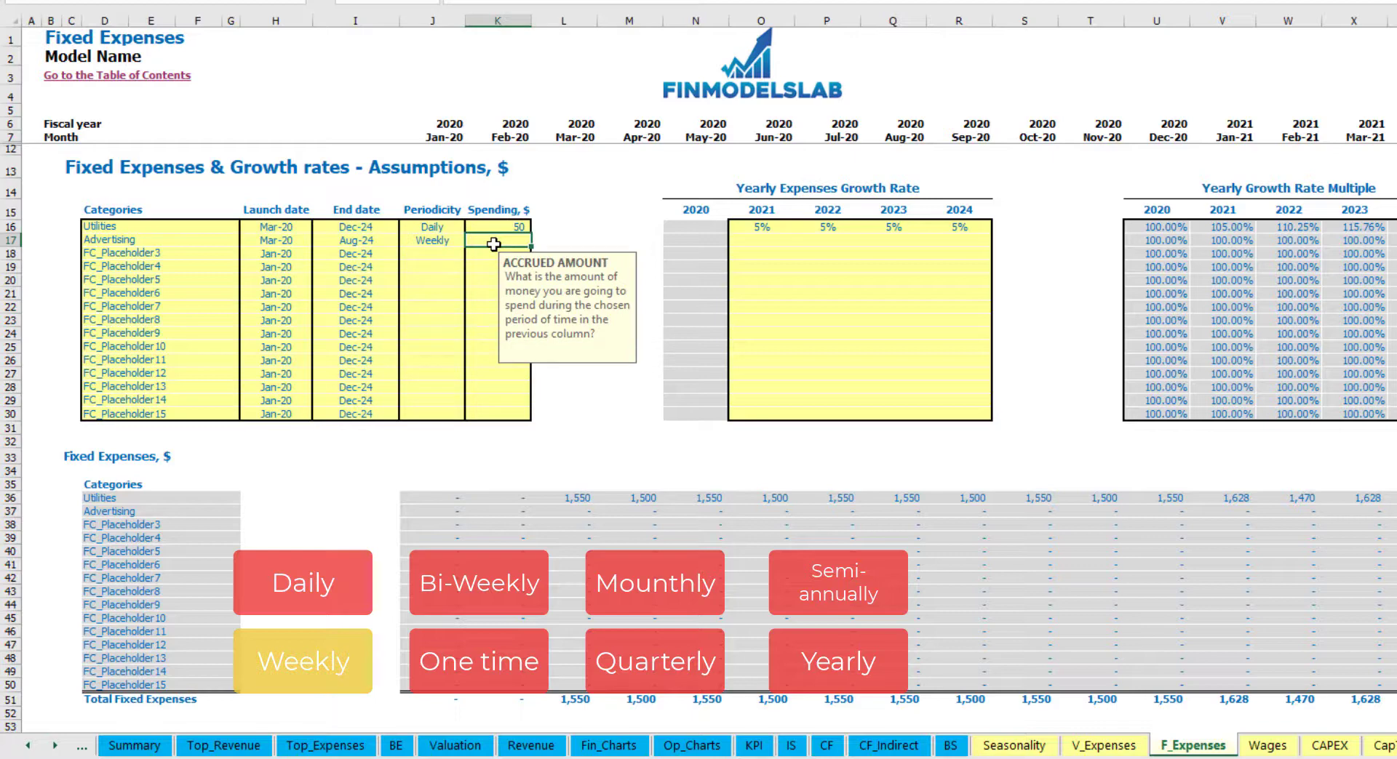
key(Return)
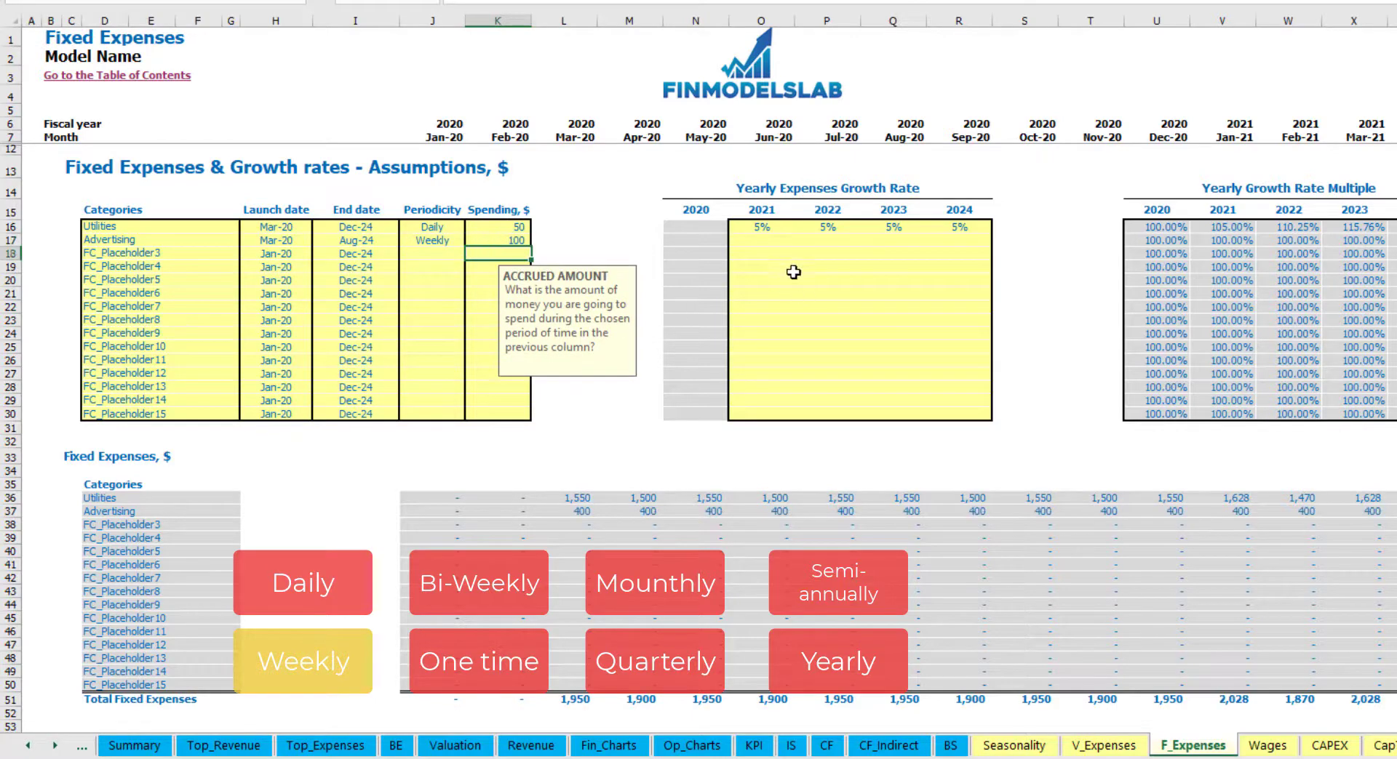
click(590, 513)
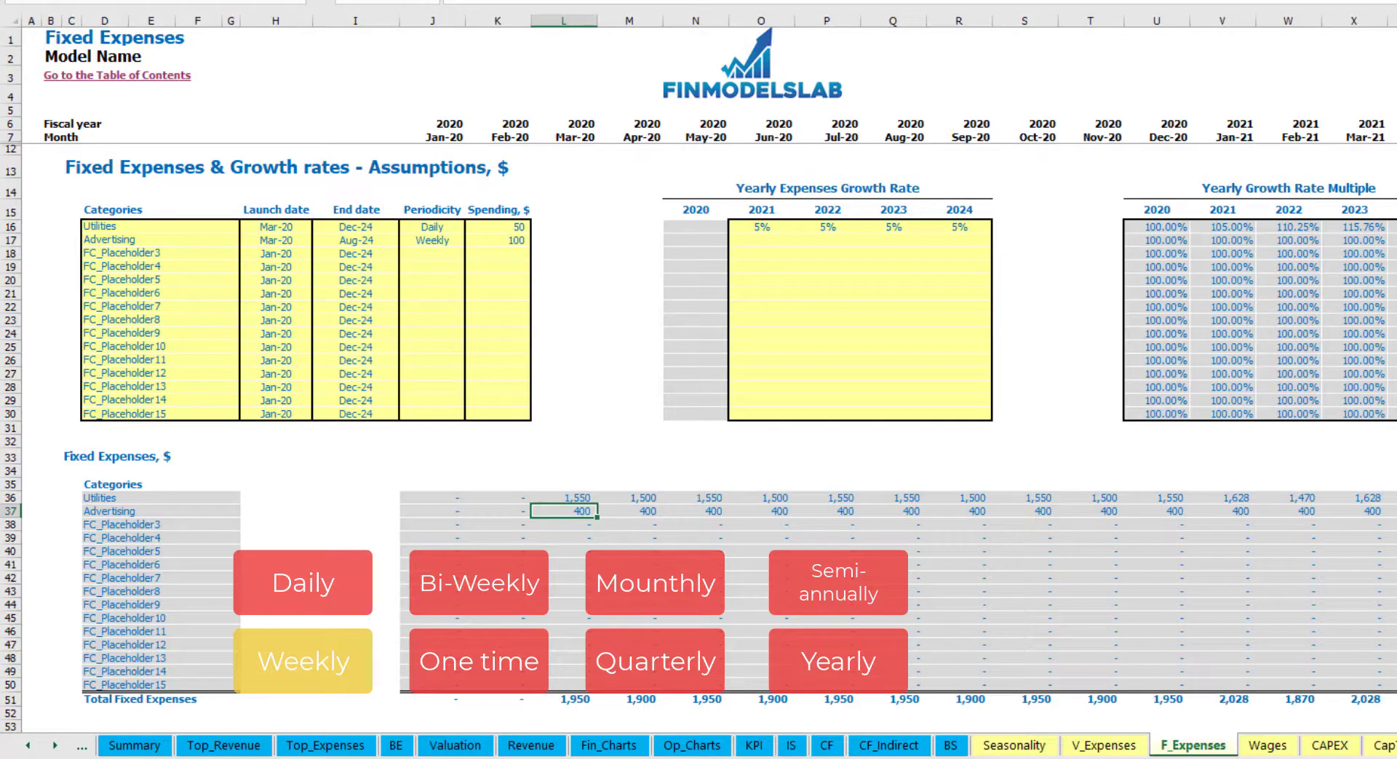
scroll(698, 364, right, 15)
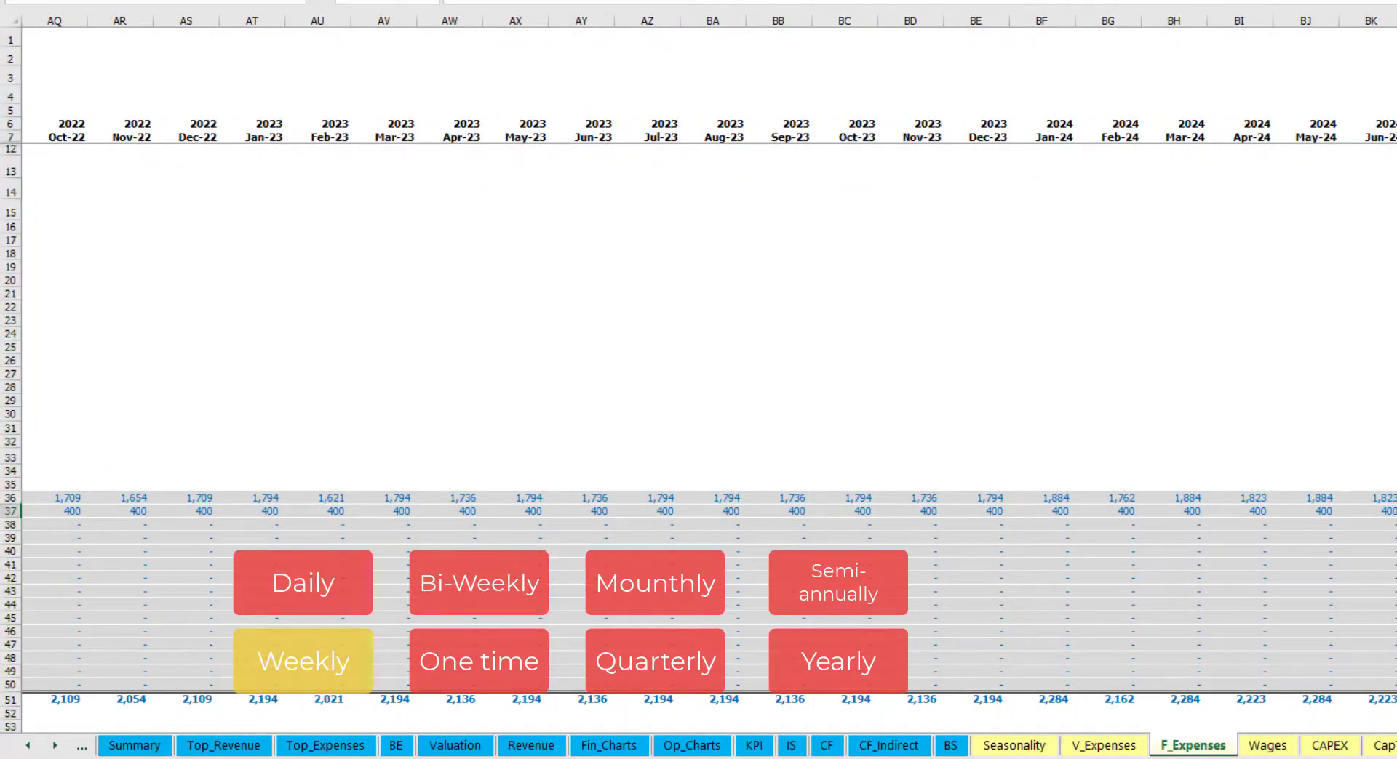
scroll(698, 364, left, 15)
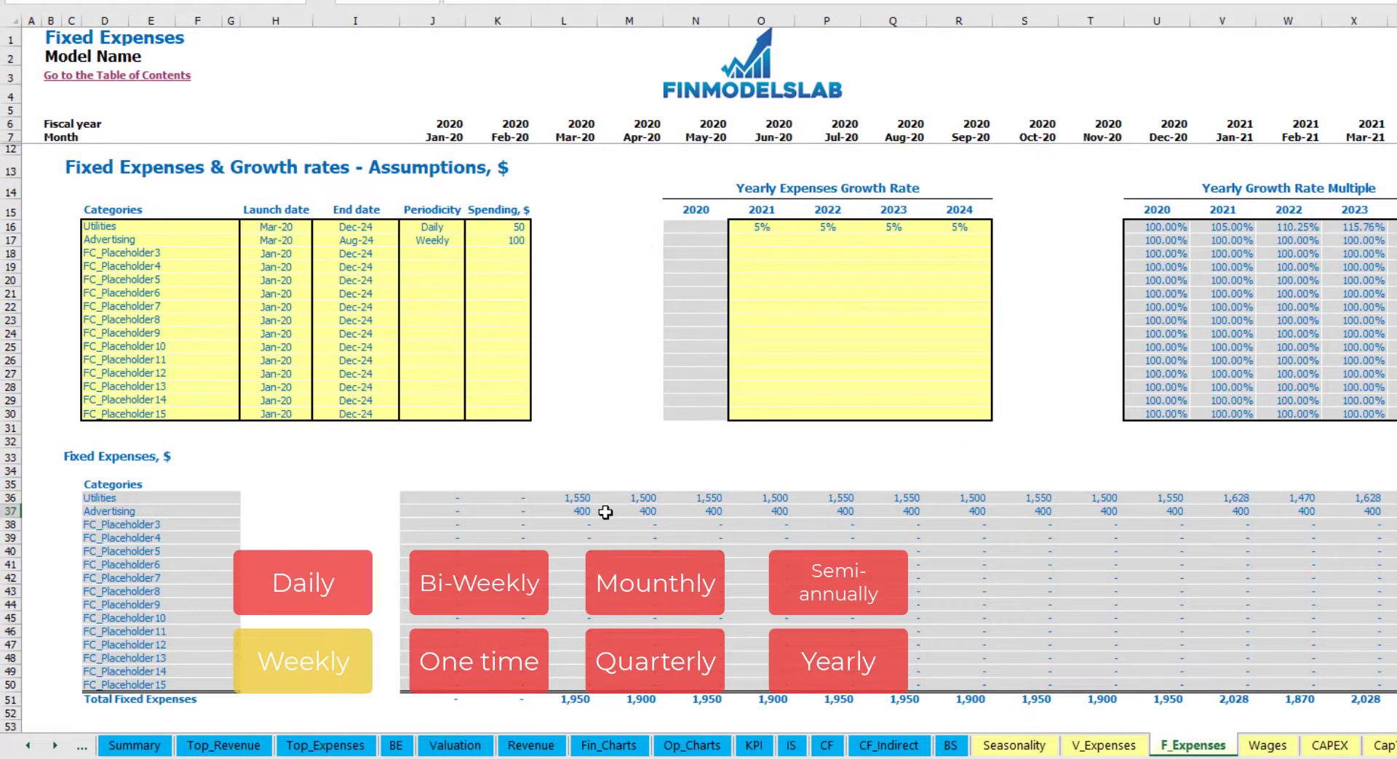
Step: Set the Advertising periodicity to Bi-Weekly and its spending to 500
click(436, 240)
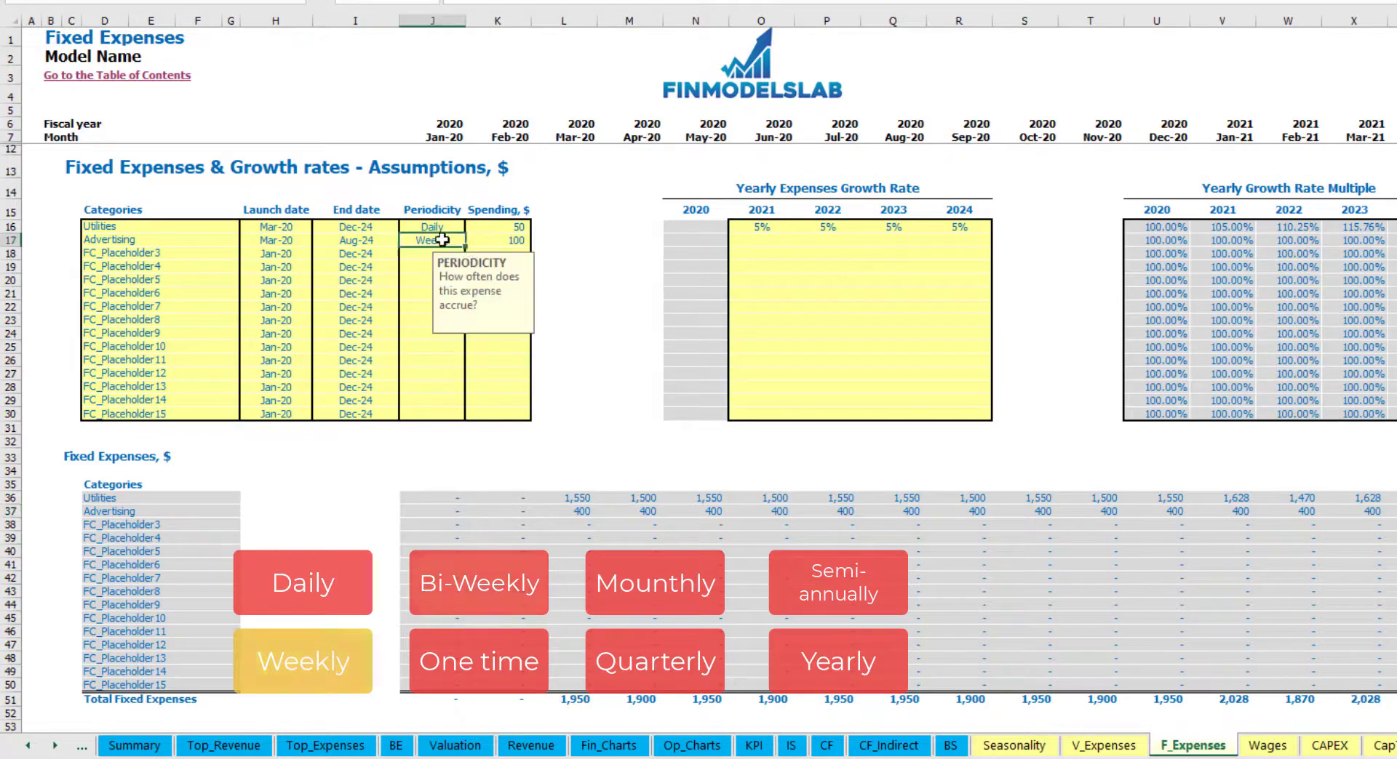
click(471, 240)
click(422, 291)
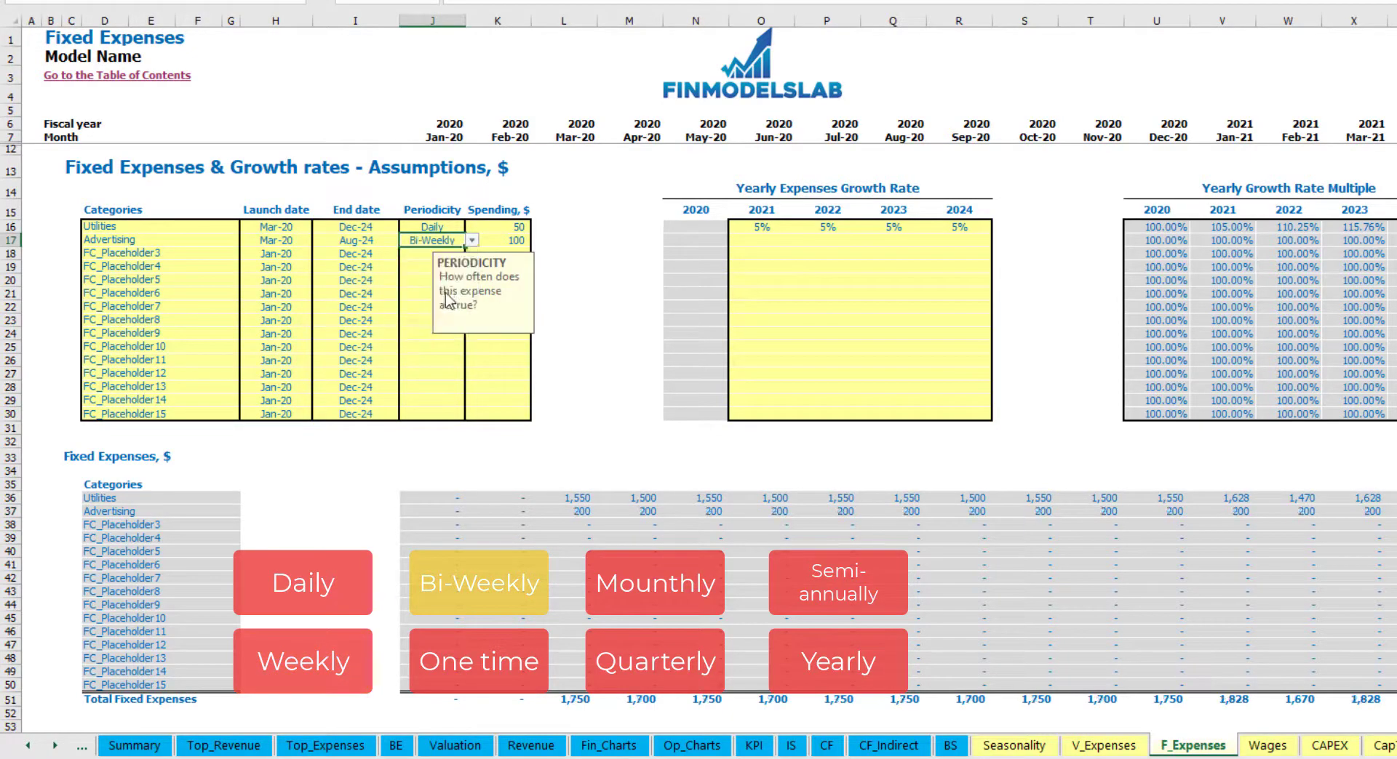
click(495, 240)
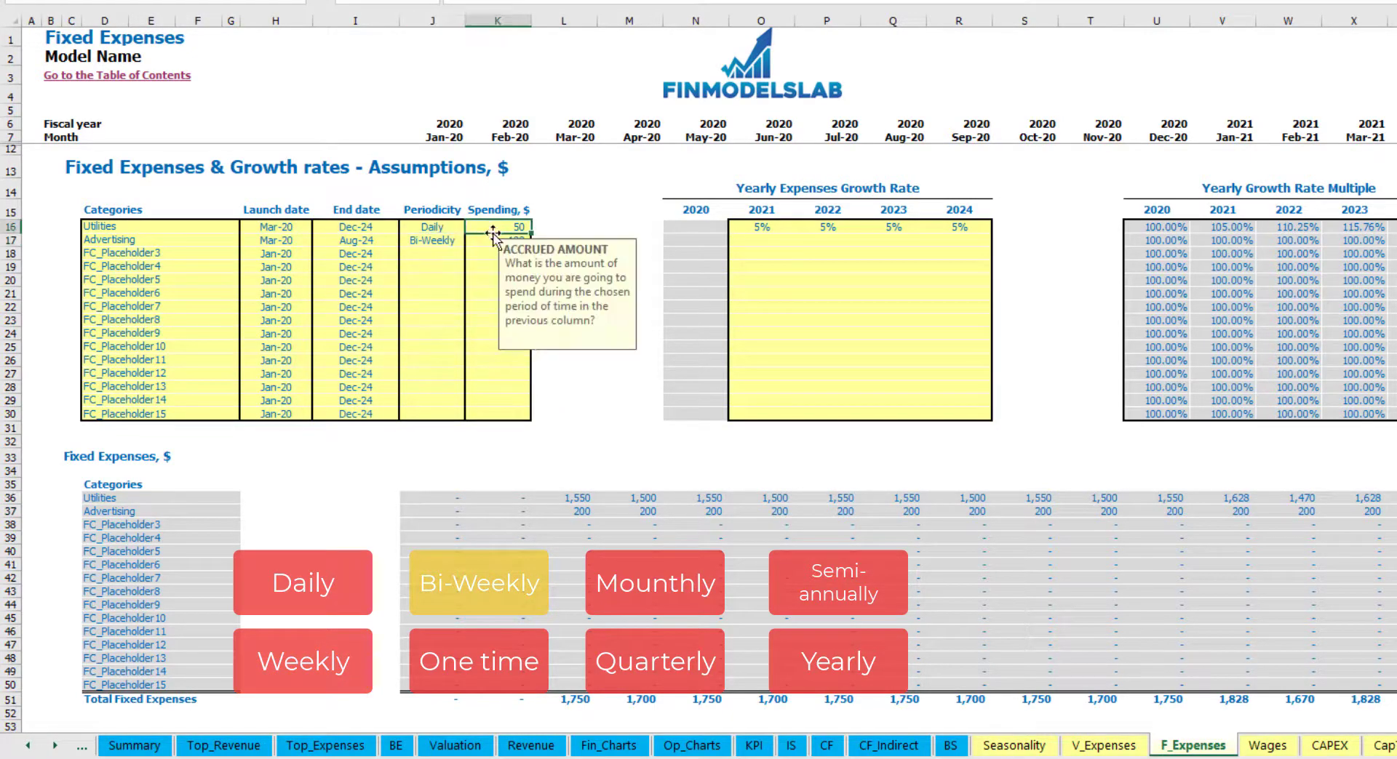
text(500)
key(Return)
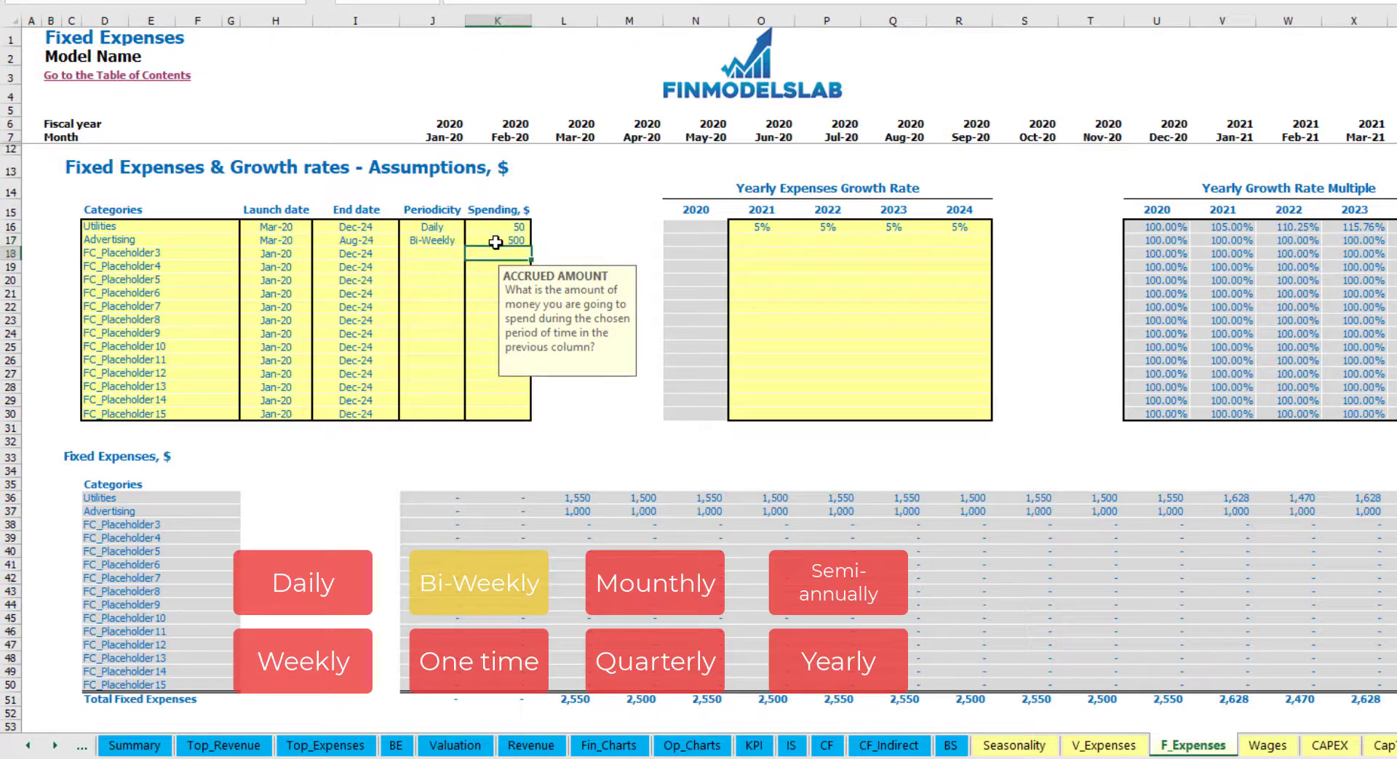
Step: Set the Advertising launch date to Jul-20
click(288, 228)
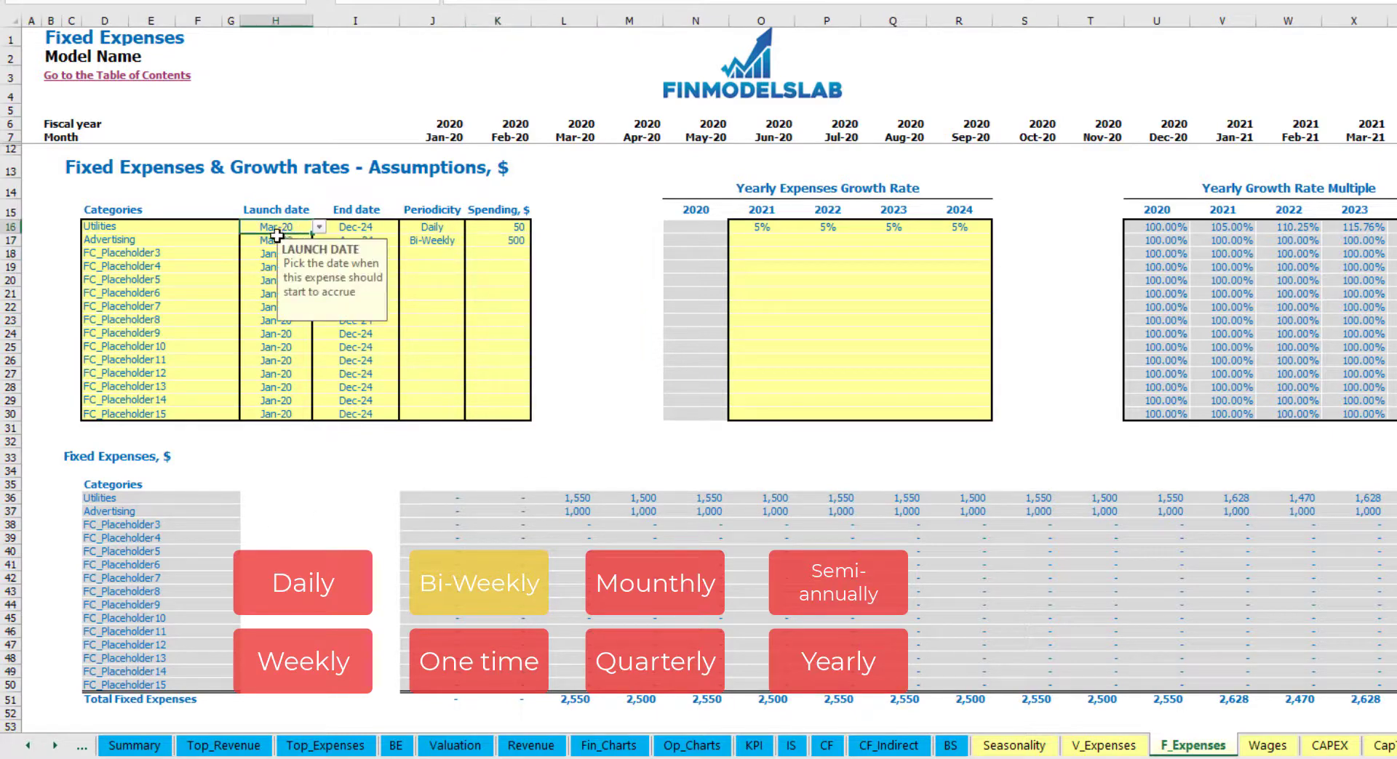
click(291, 240)
click(326, 241)
click(302, 242)
click(319, 240)
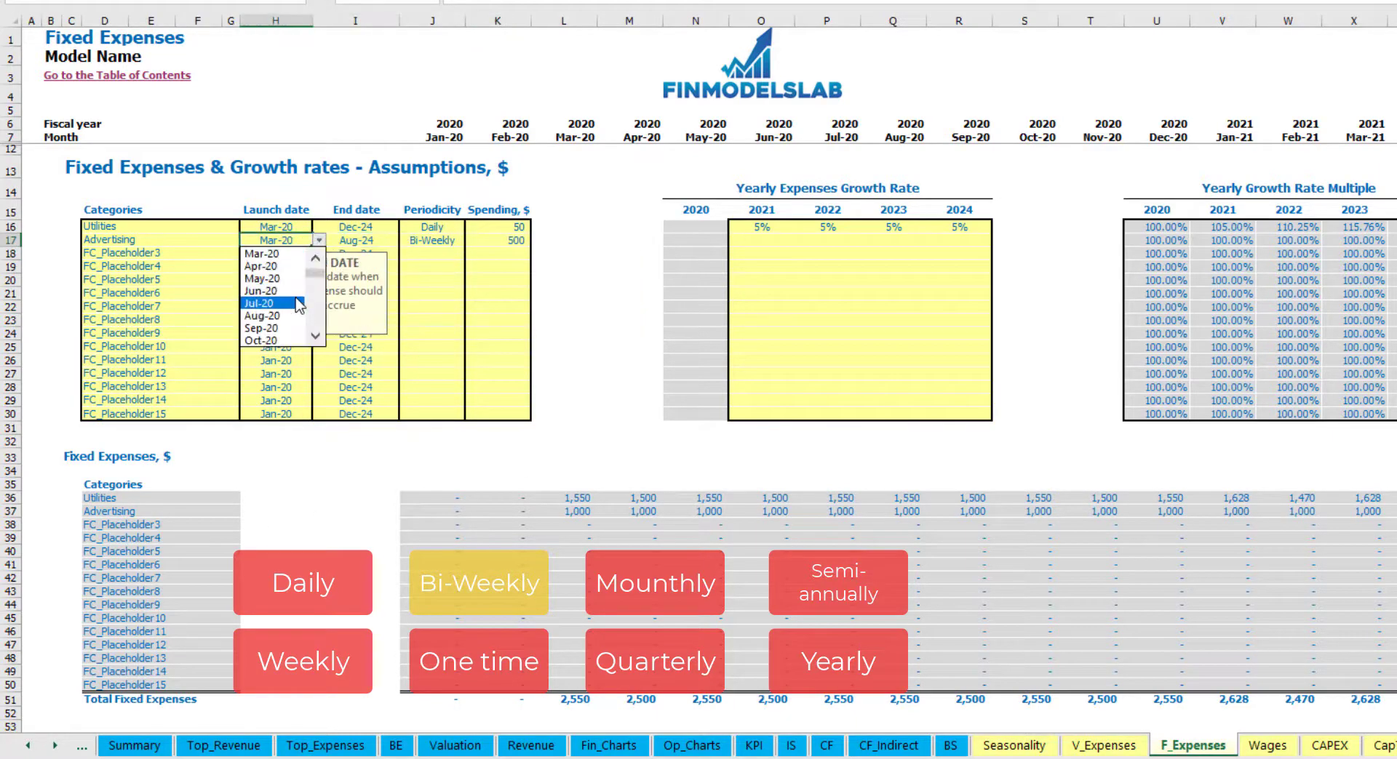
click(298, 304)
Step: Examine the monthly Advertising amounts in the Fixed Expenses table from July 2020 onward
click(844, 513)
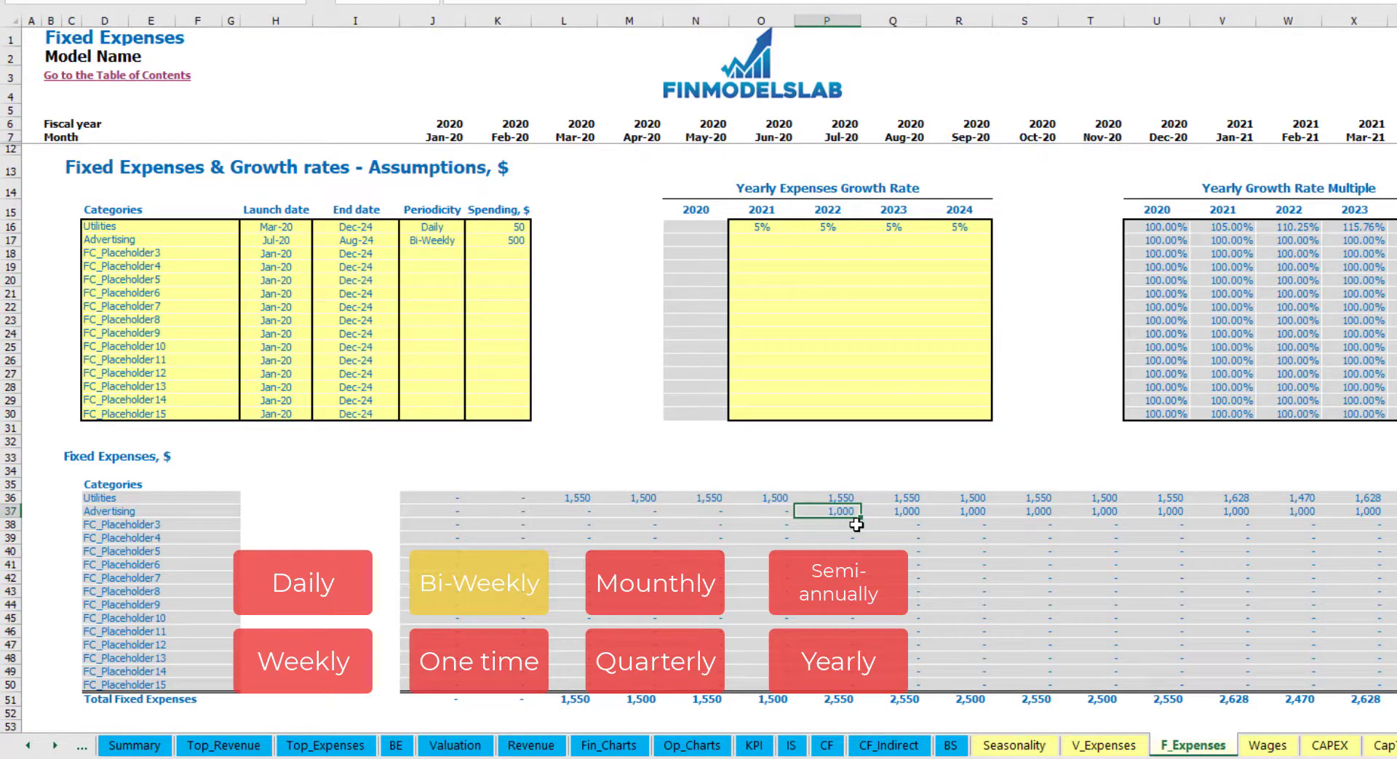
key(Right)
key(Right)
key(Right)
key(Right)
key(Right)
key(Right)
key(Right)
key(Right)
key(Right)
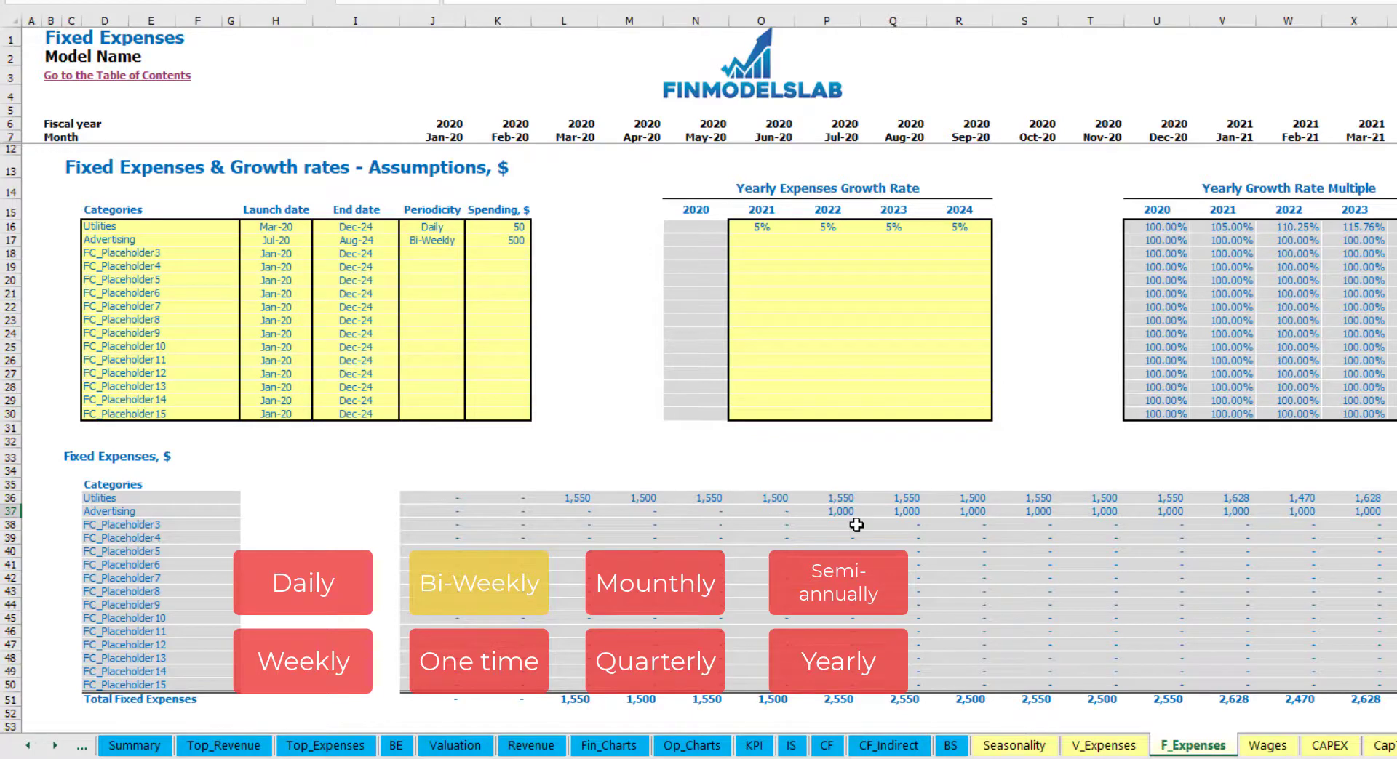
key(ctrl+Left)
key(ctrl+Left)
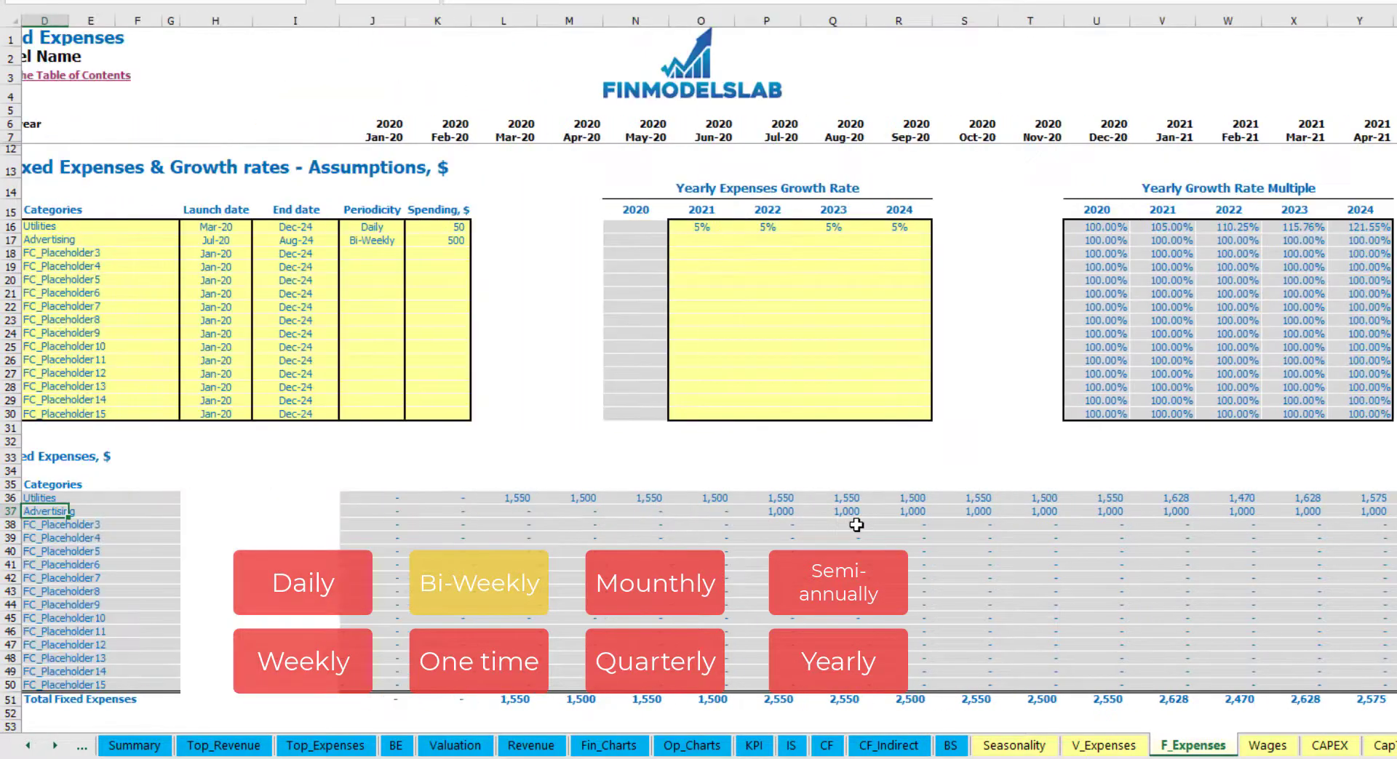
key(ctrl+Left)
click(807, 515)
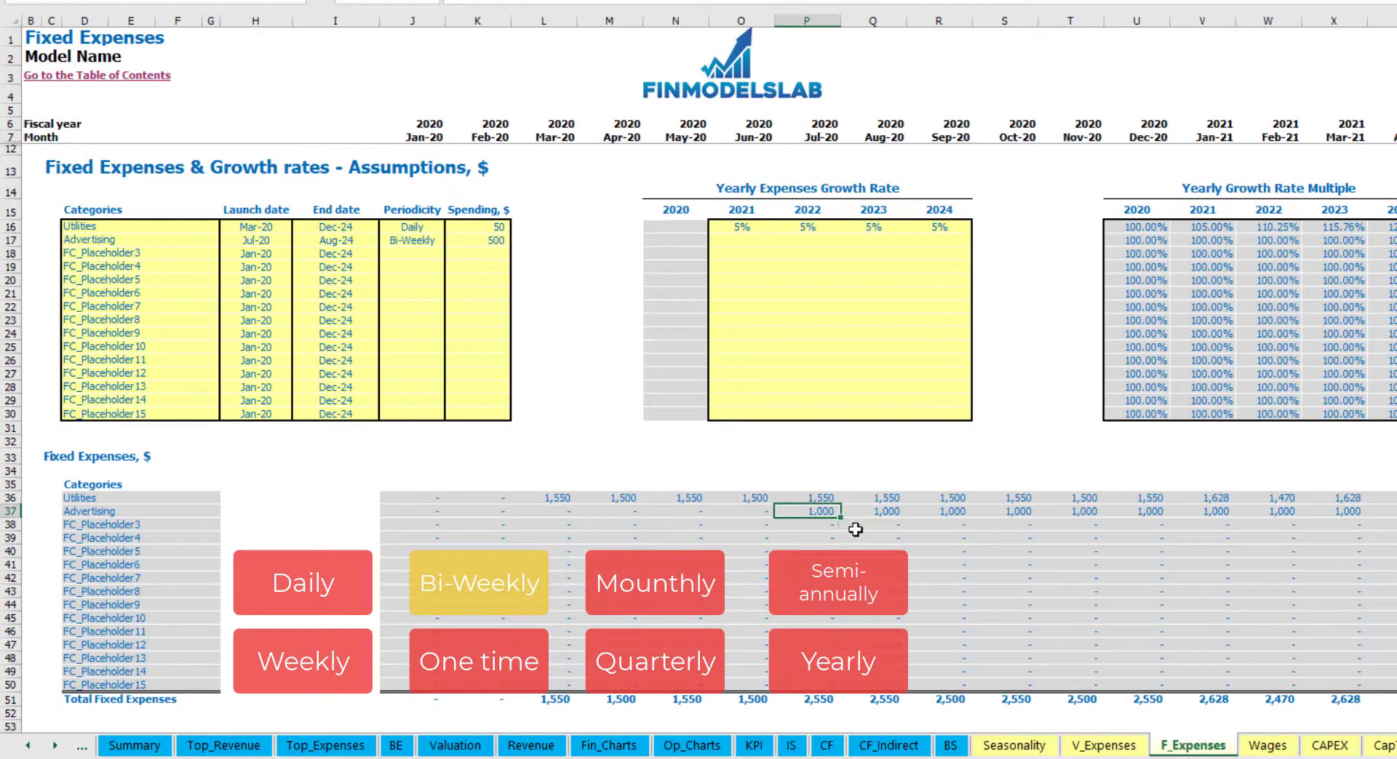
Step: Set the Advertising yearly growth rate to 3% for 2021 through 2024 and check its monthly amounts against the end date
click(739, 246)
key(ctrl+c)
key(Right)
key(shift+Right)
key(shift+Right)
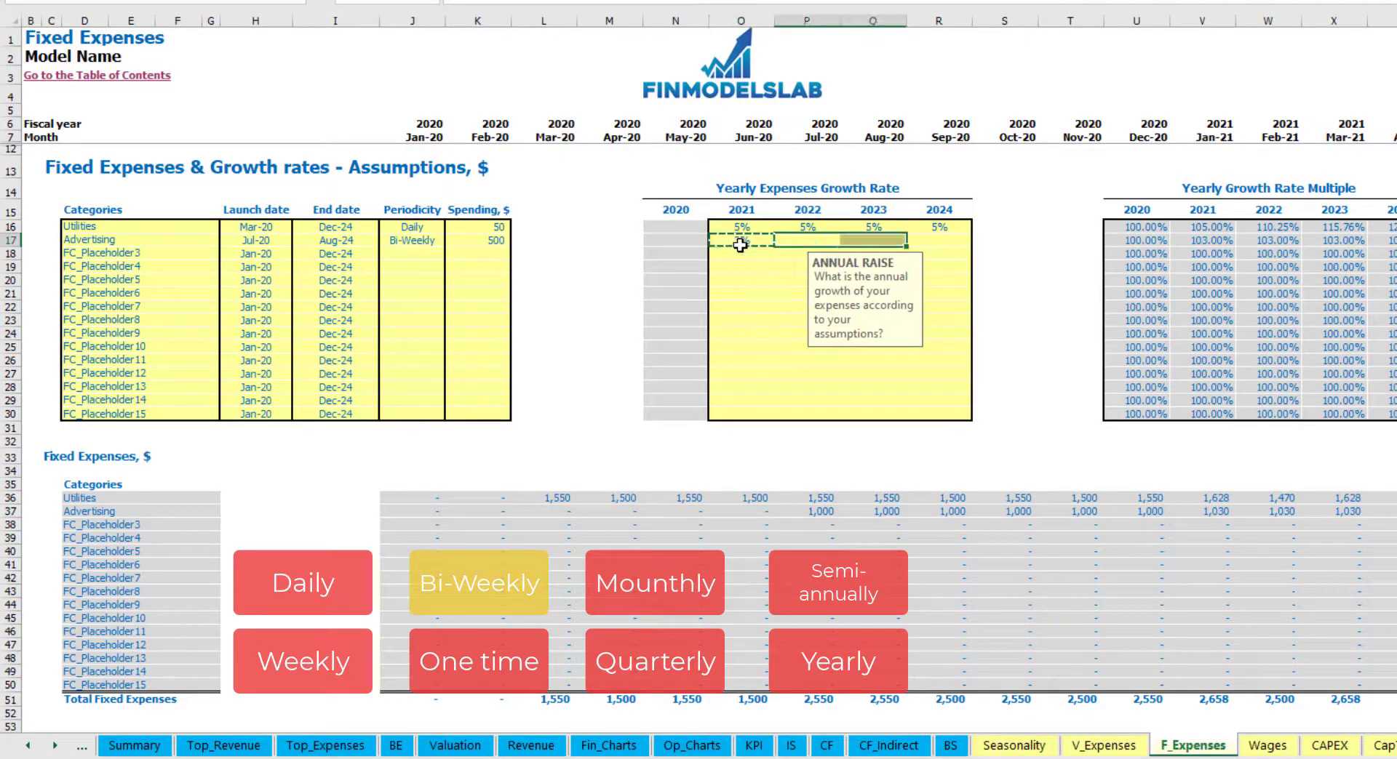
key(ctrl+v)
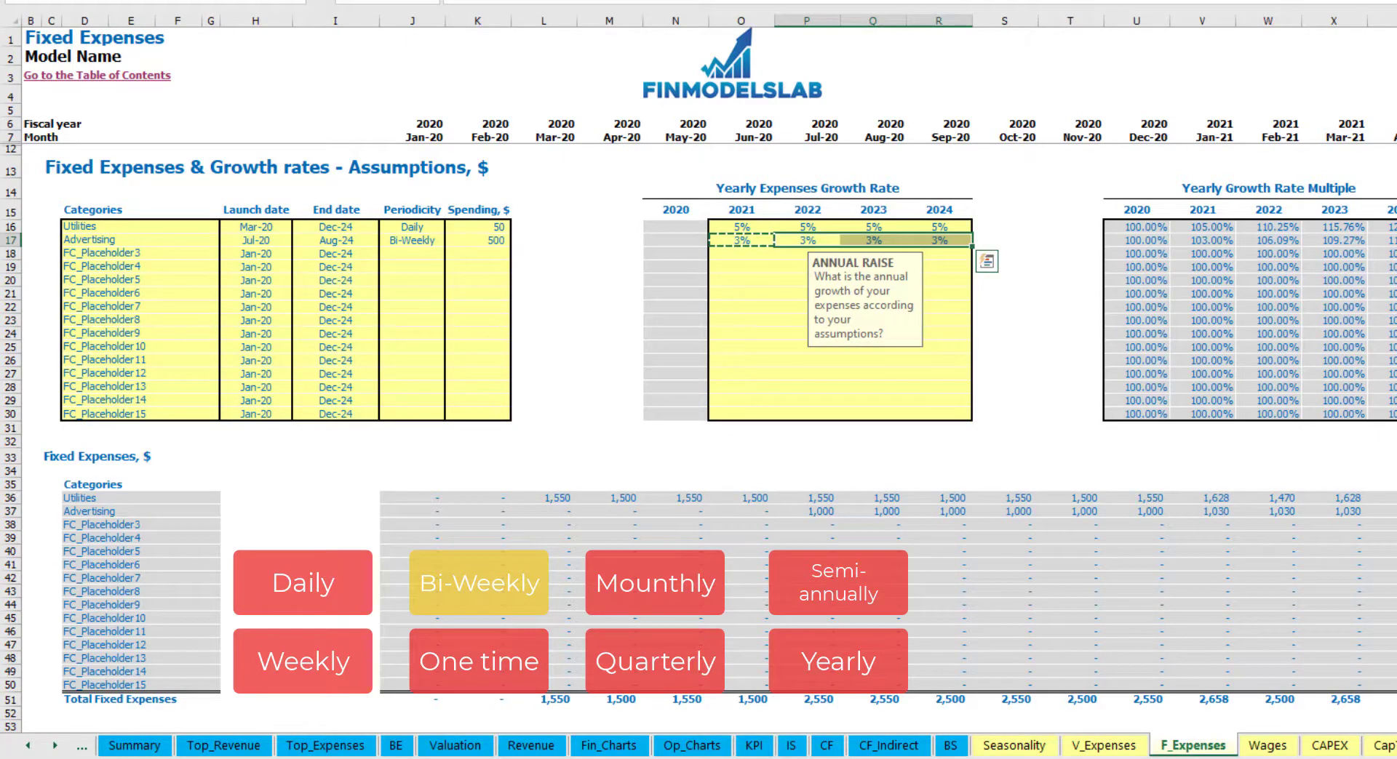
click(109, 525)
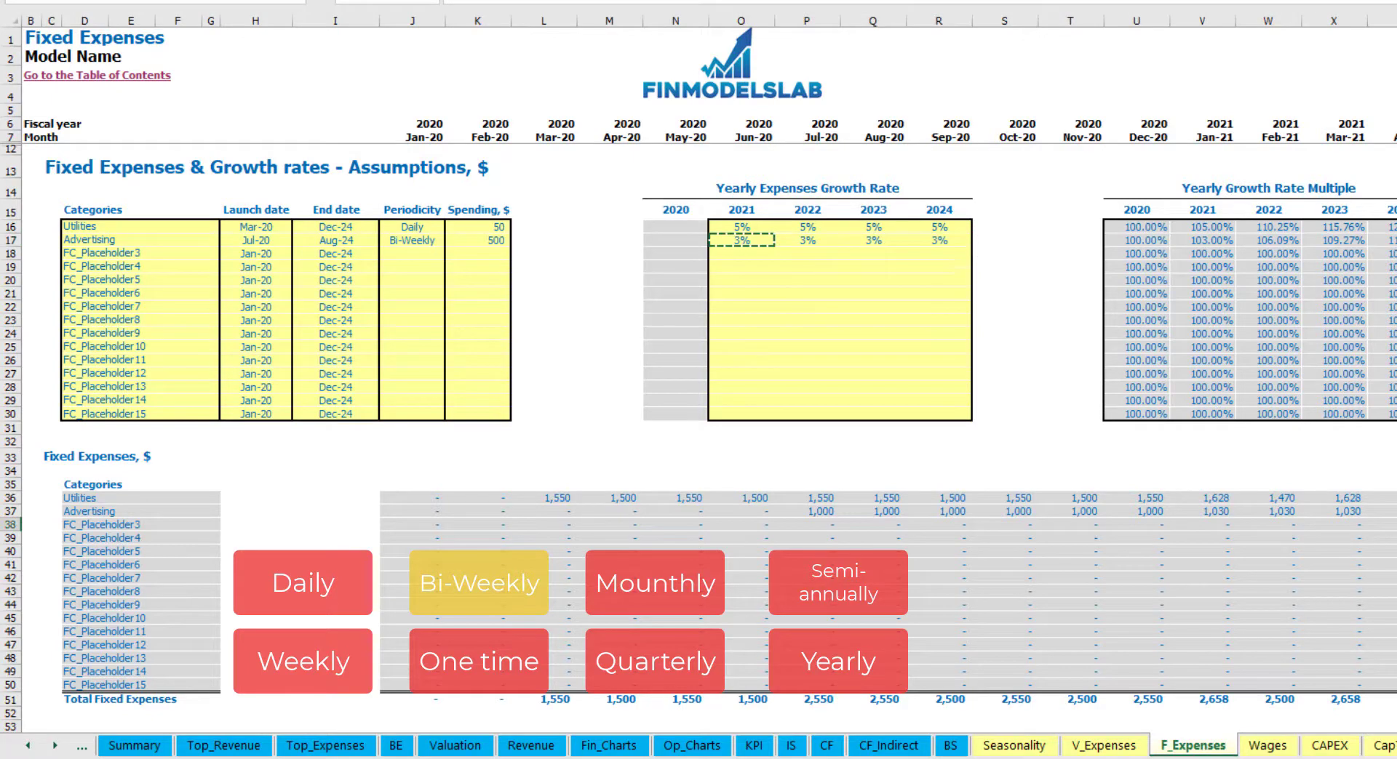
click(1204, 511)
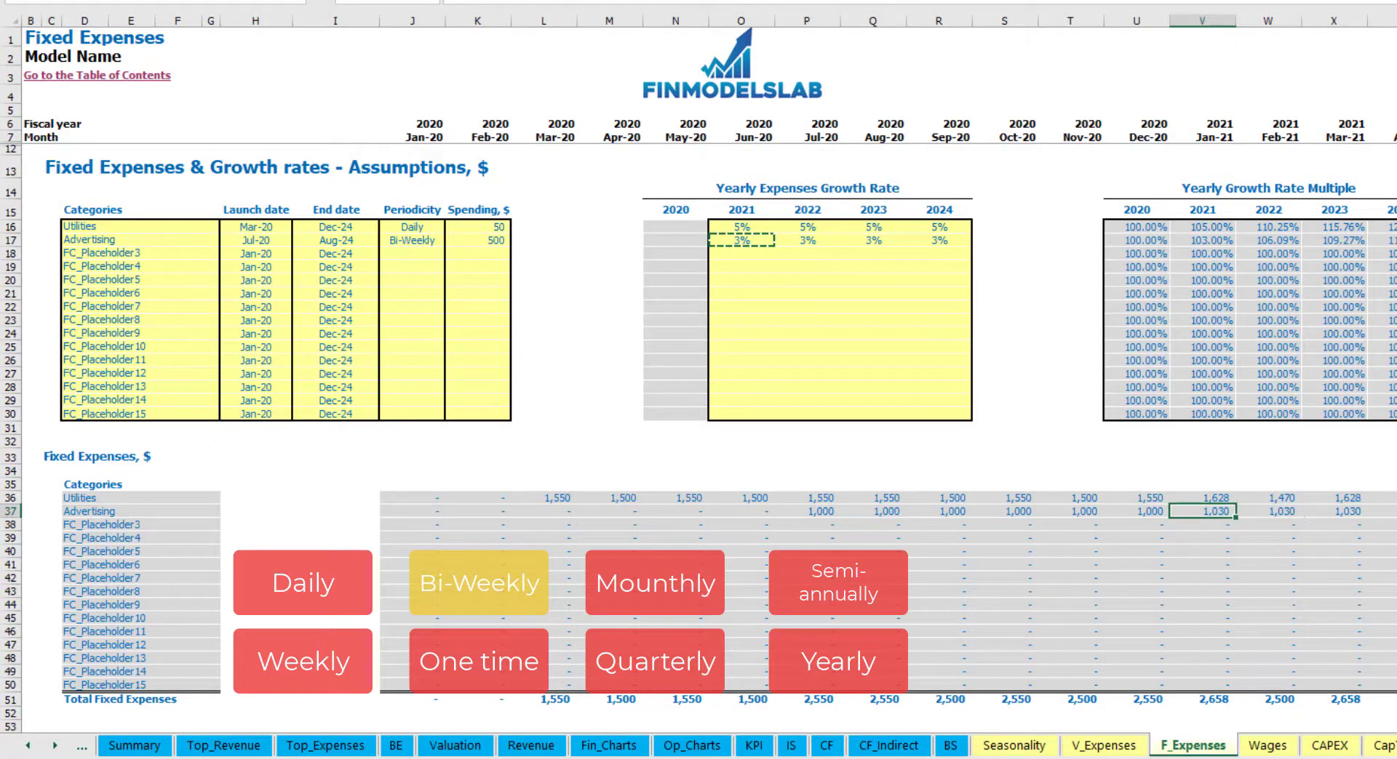
scroll(698, 364, right, 10)
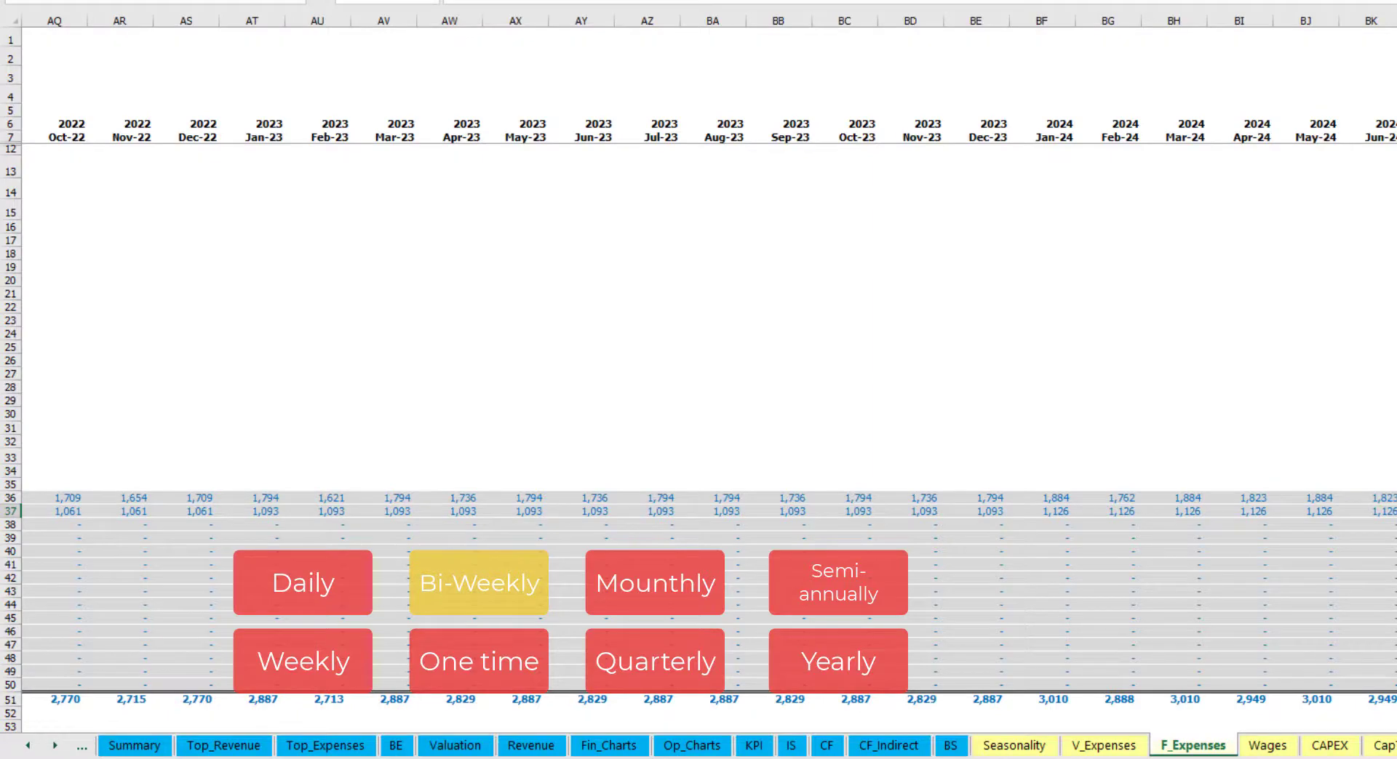
key(ctrl+space)
scroll(315, 327, left, 10)
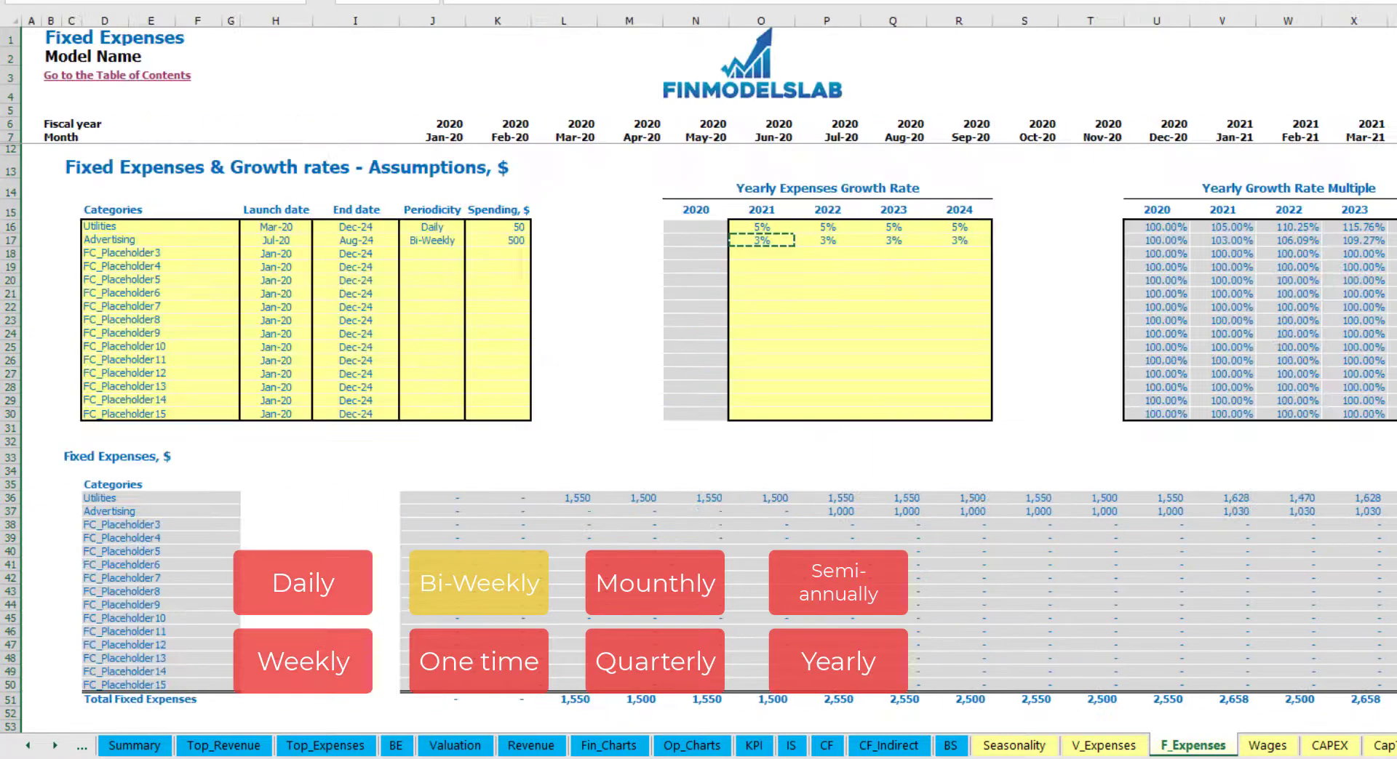
click(364, 242)
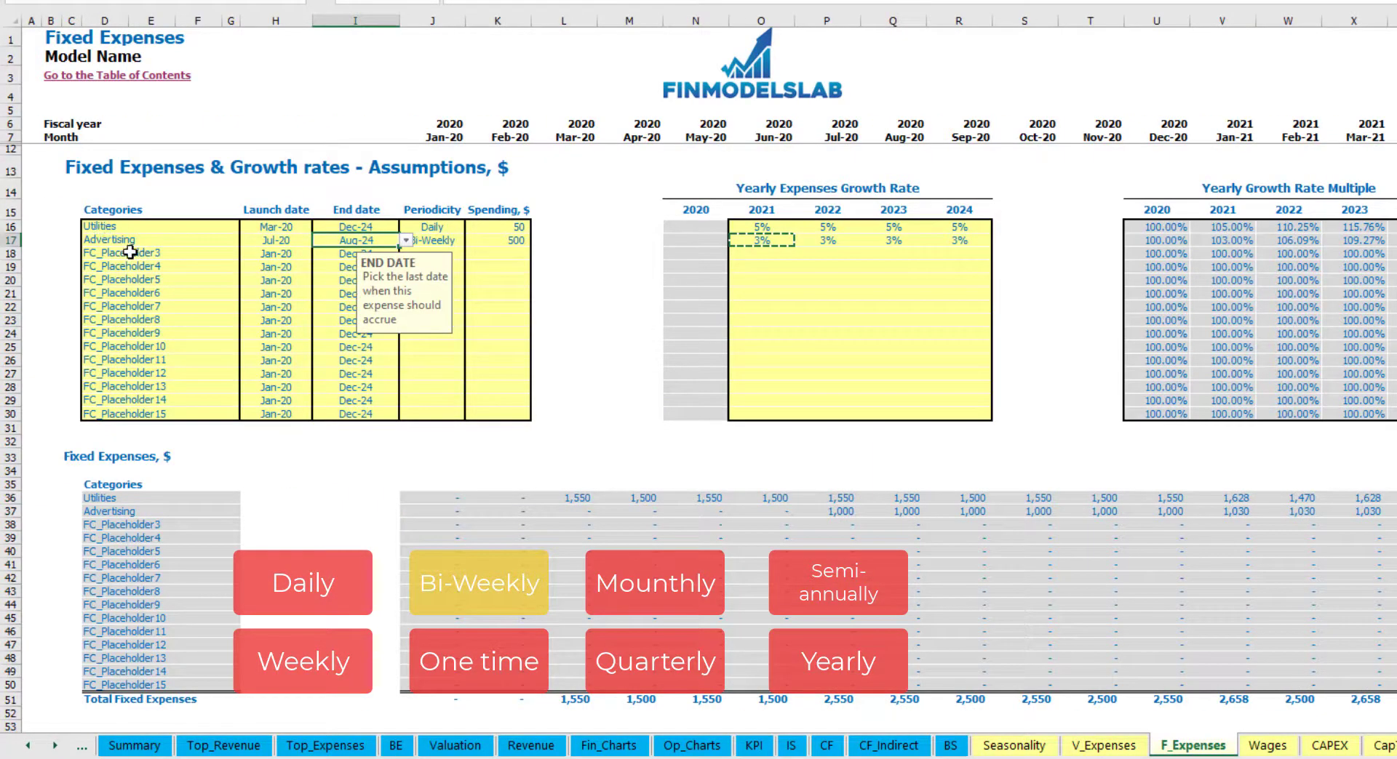
Step: Name the third fixed expense category Office Setup and set its periodicity to One time
click(129, 252)
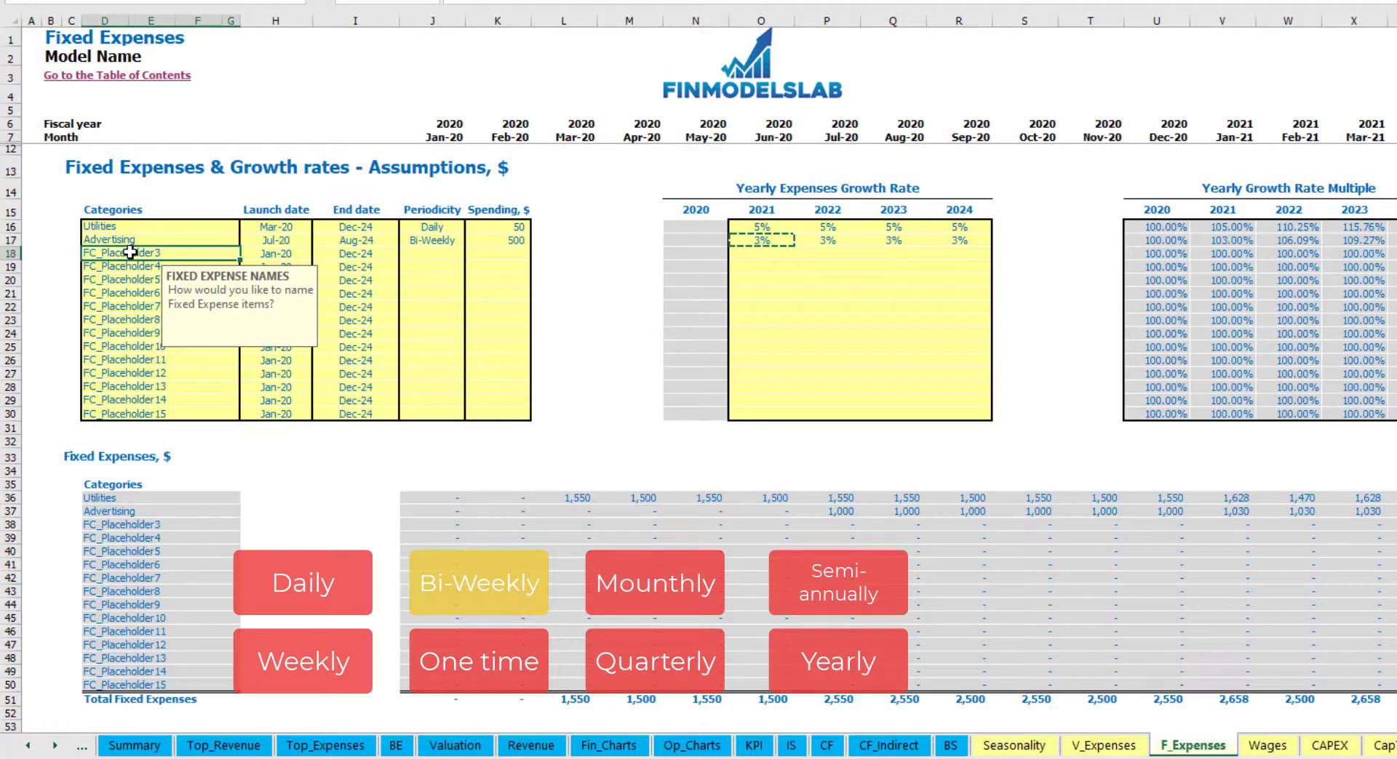
text(Setup)
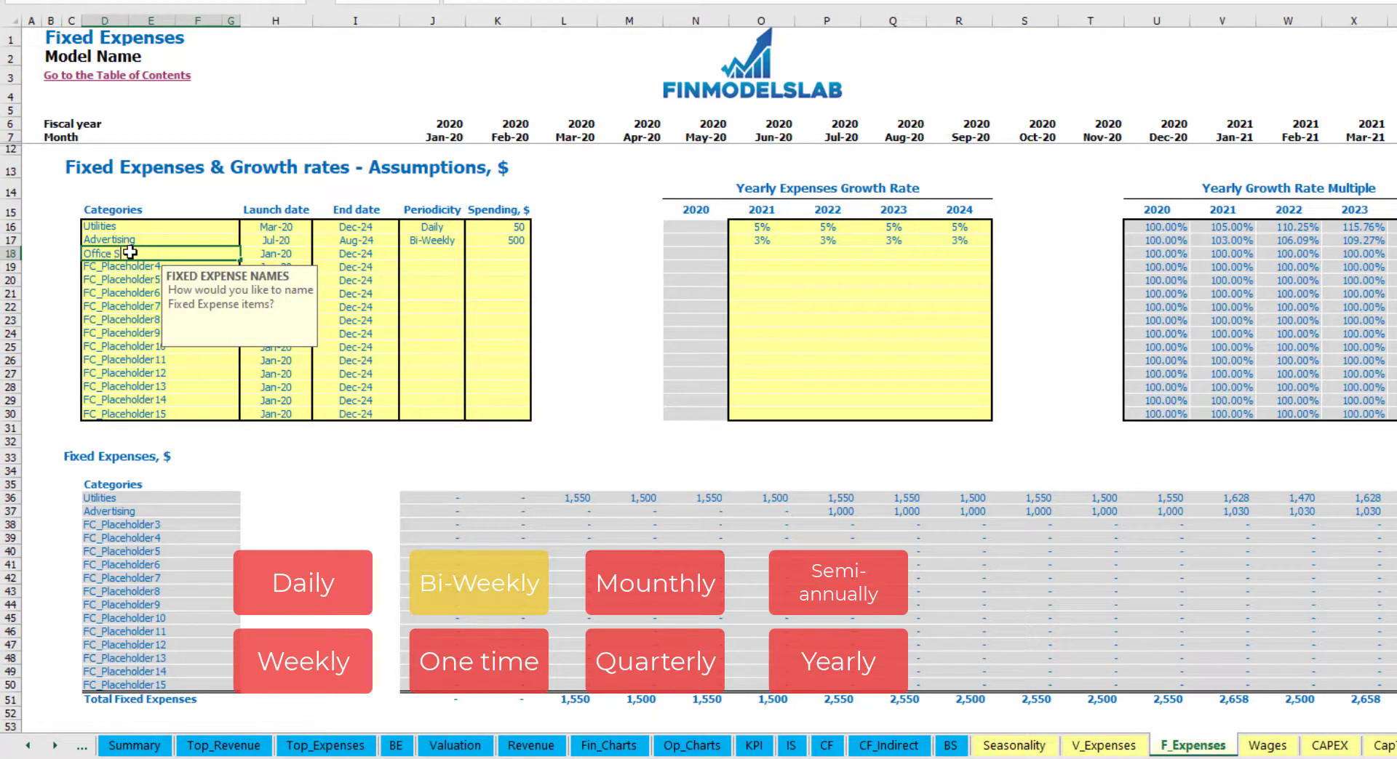
click(430, 259)
click(471, 259)
click(422, 360)
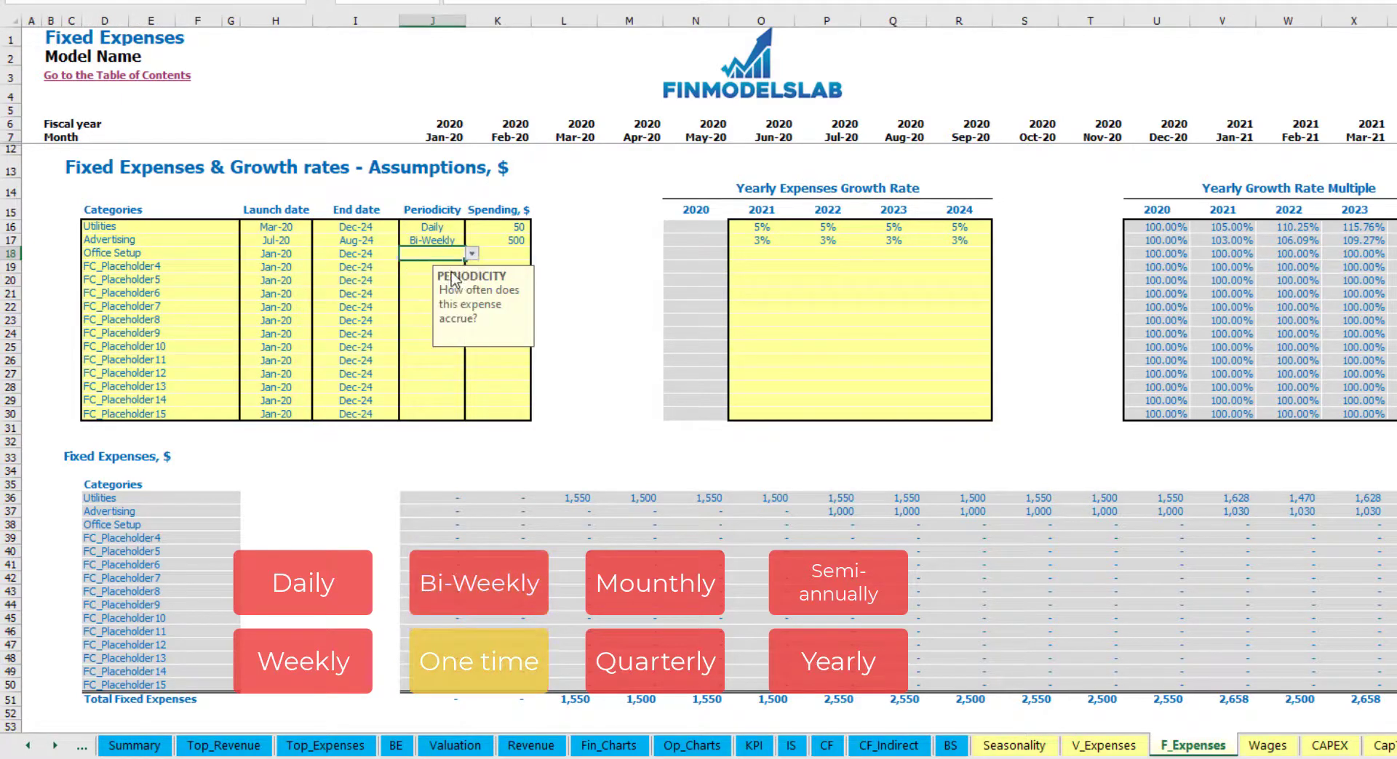
Step: Set the Office Setup launch date to Feb-20 and its spending to 5,000, and check its amount in the monthly table
click(317, 257)
click(319, 254)
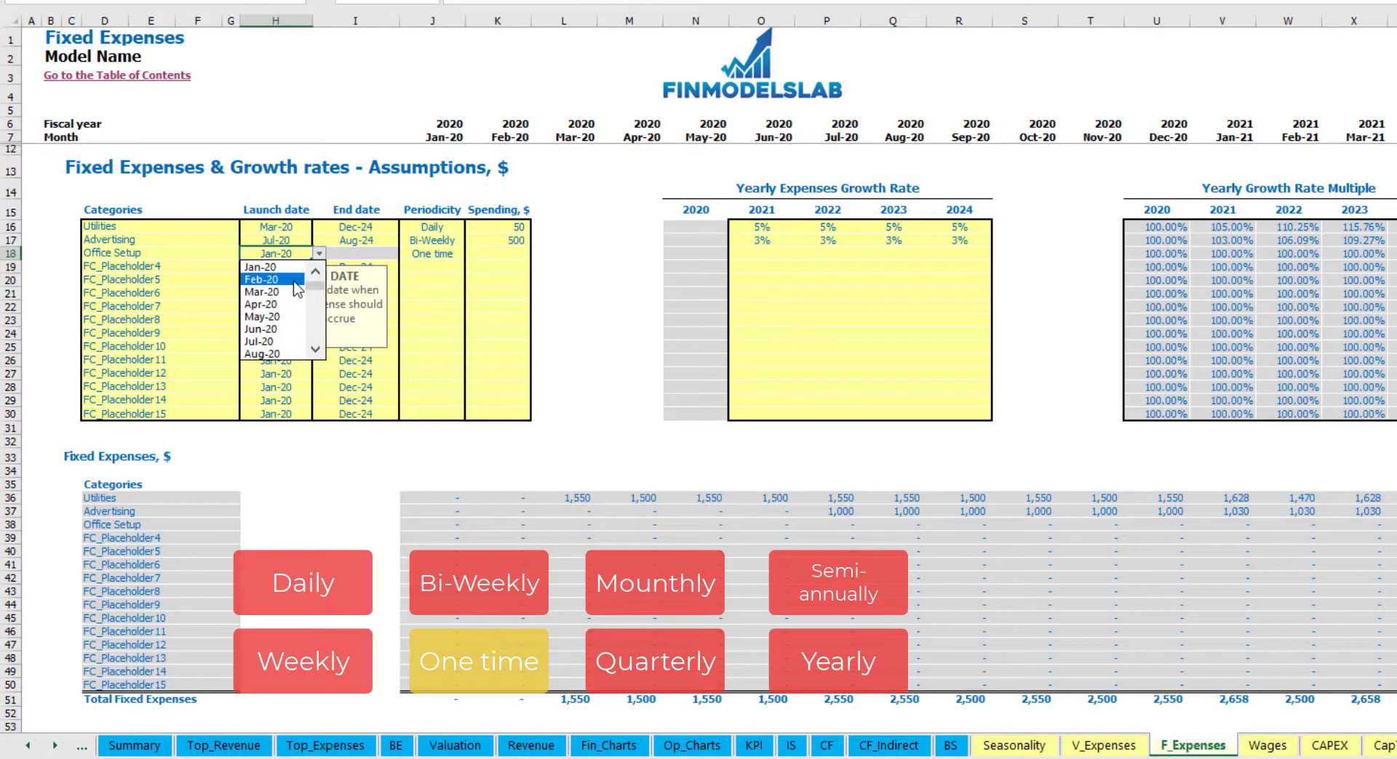
click(276, 278)
click(485, 254)
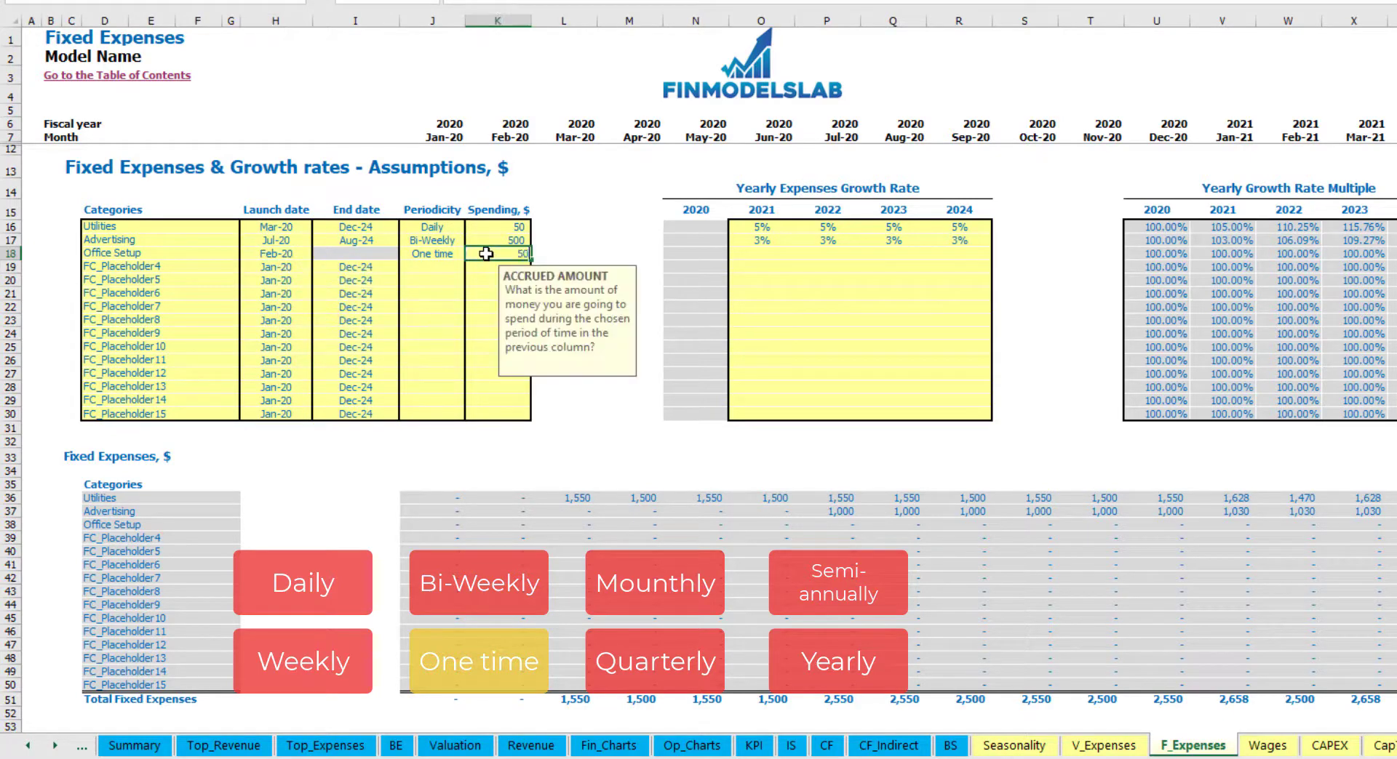
drag(761, 255, 918, 266)
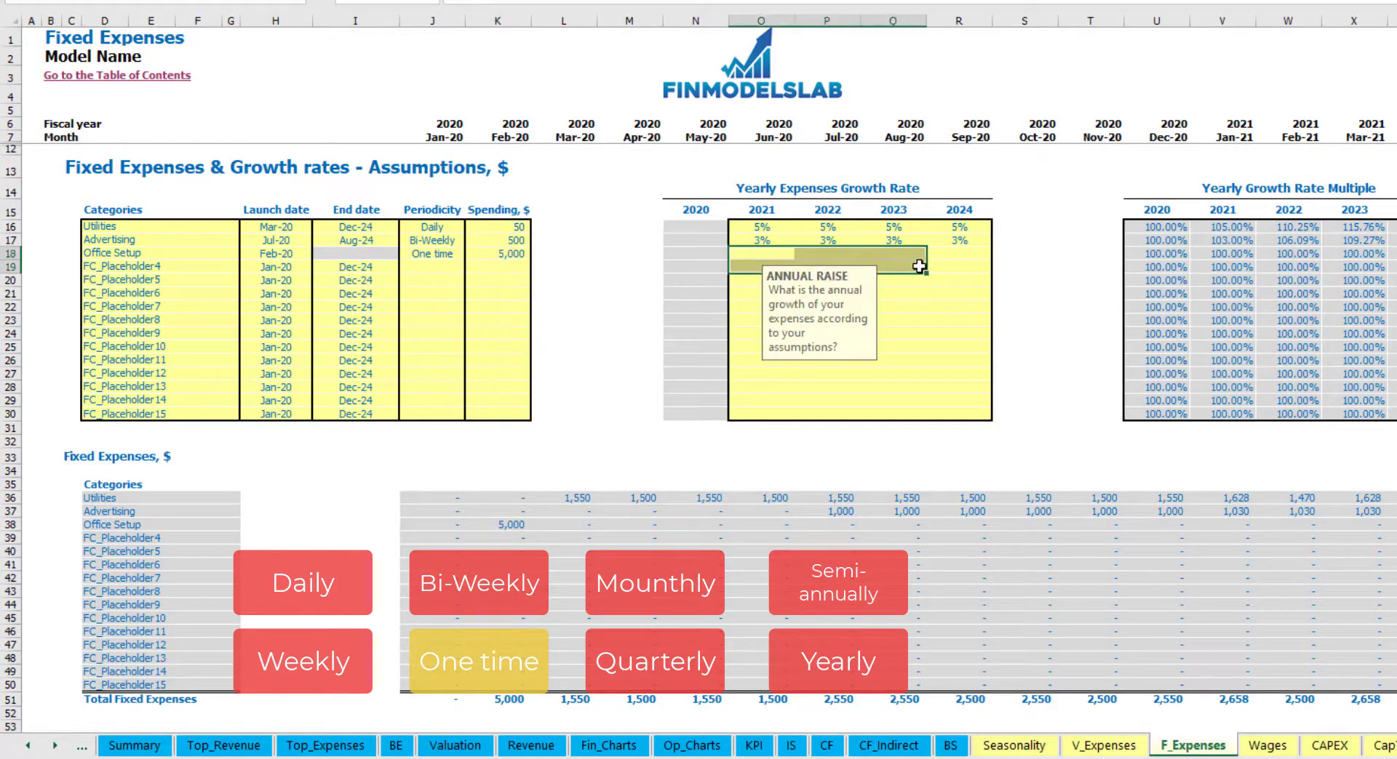
click(513, 524)
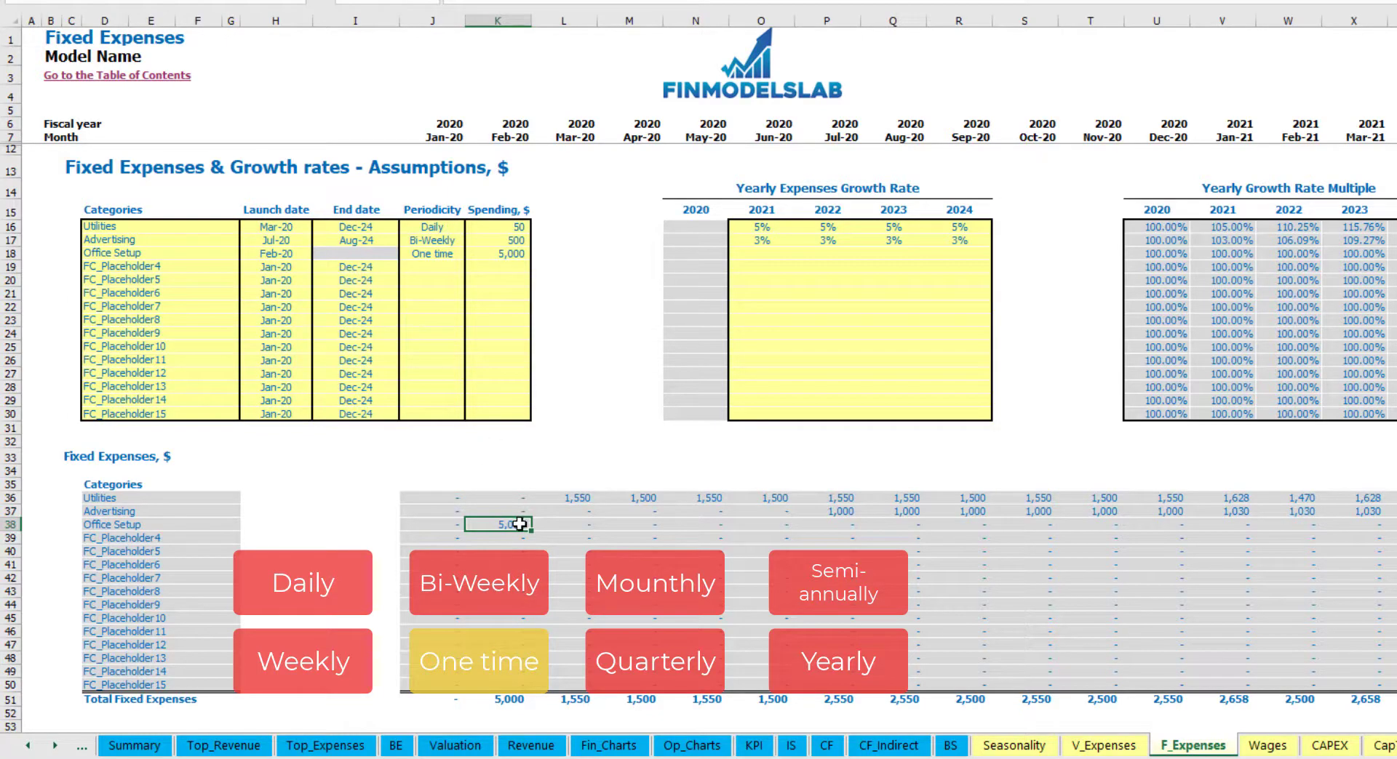
Step: Name the fourth fixed expense category Insurance, with Monthly periodicity and spending of 1,000
click(203, 271)
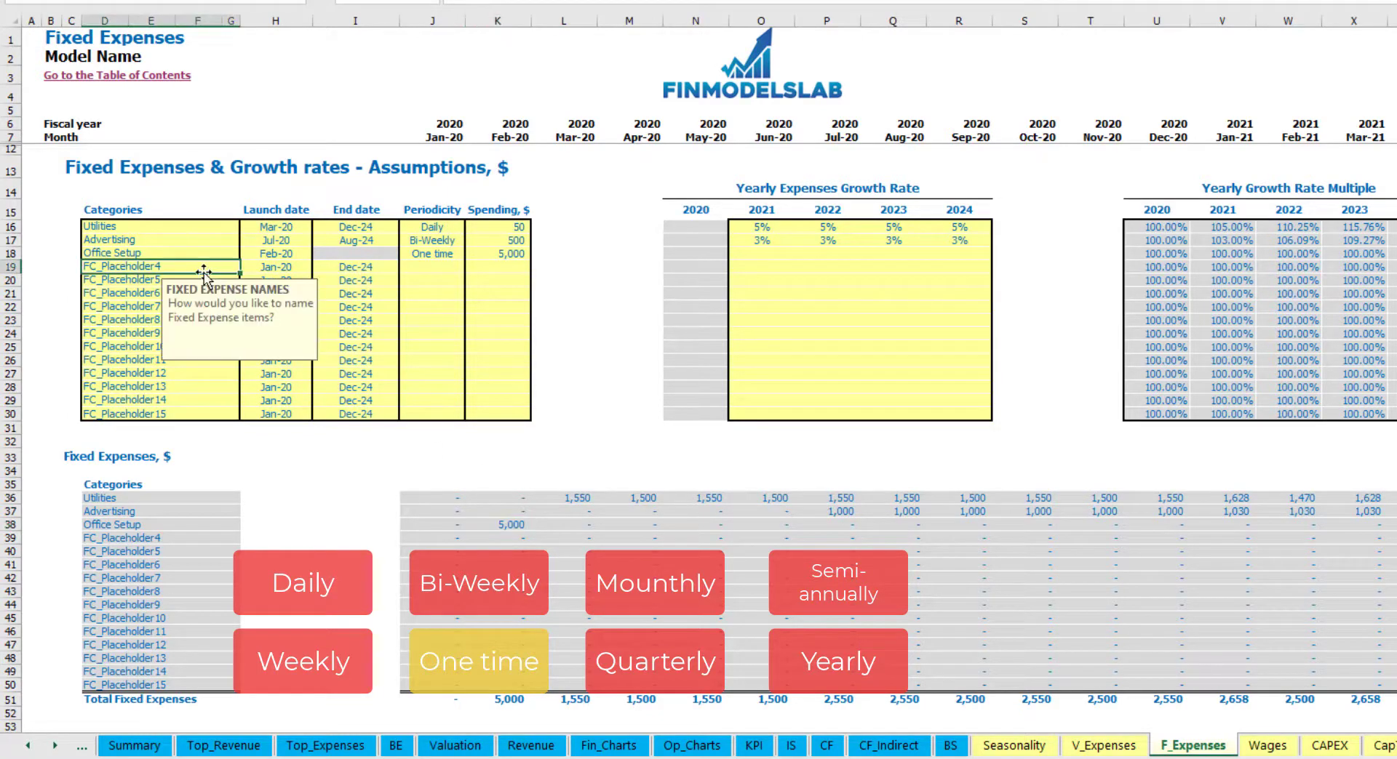
text(Insurance)
key(Return)
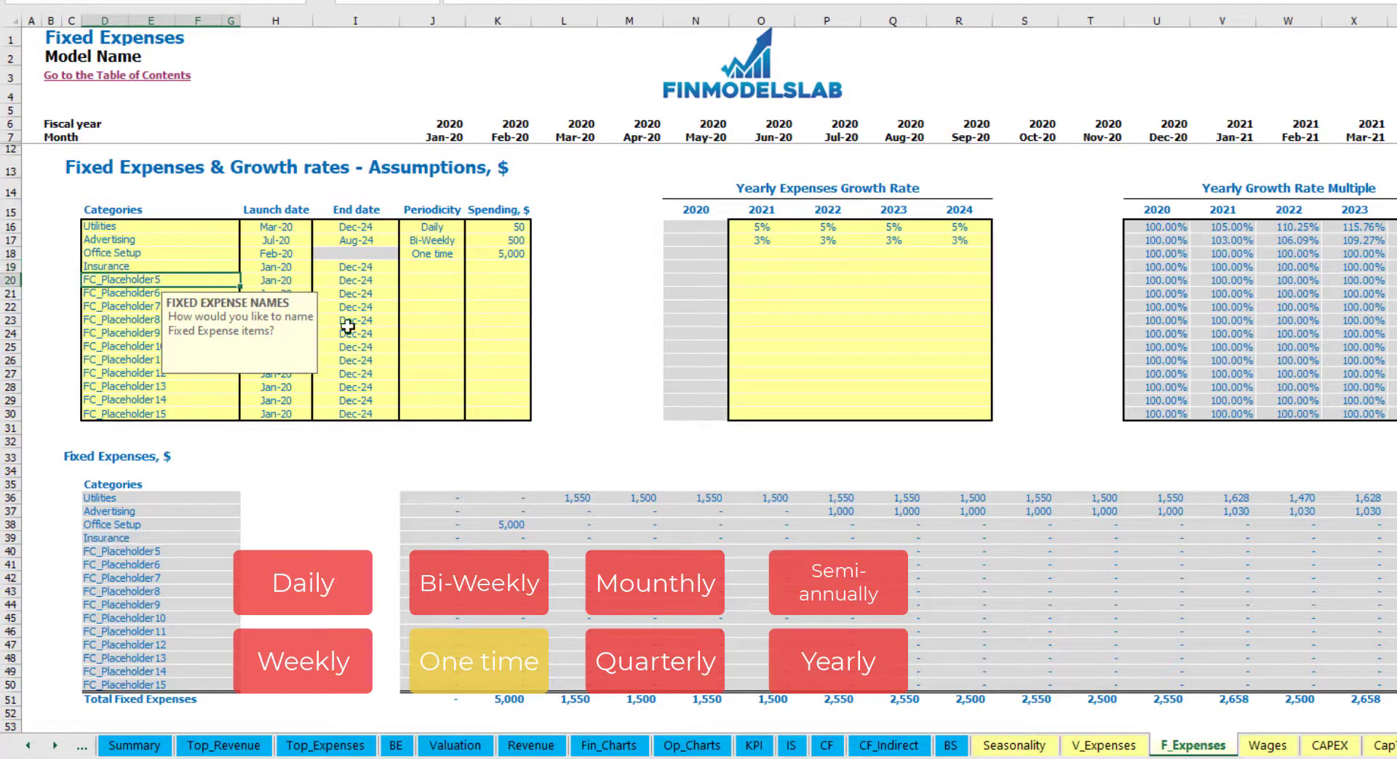
click(285, 271)
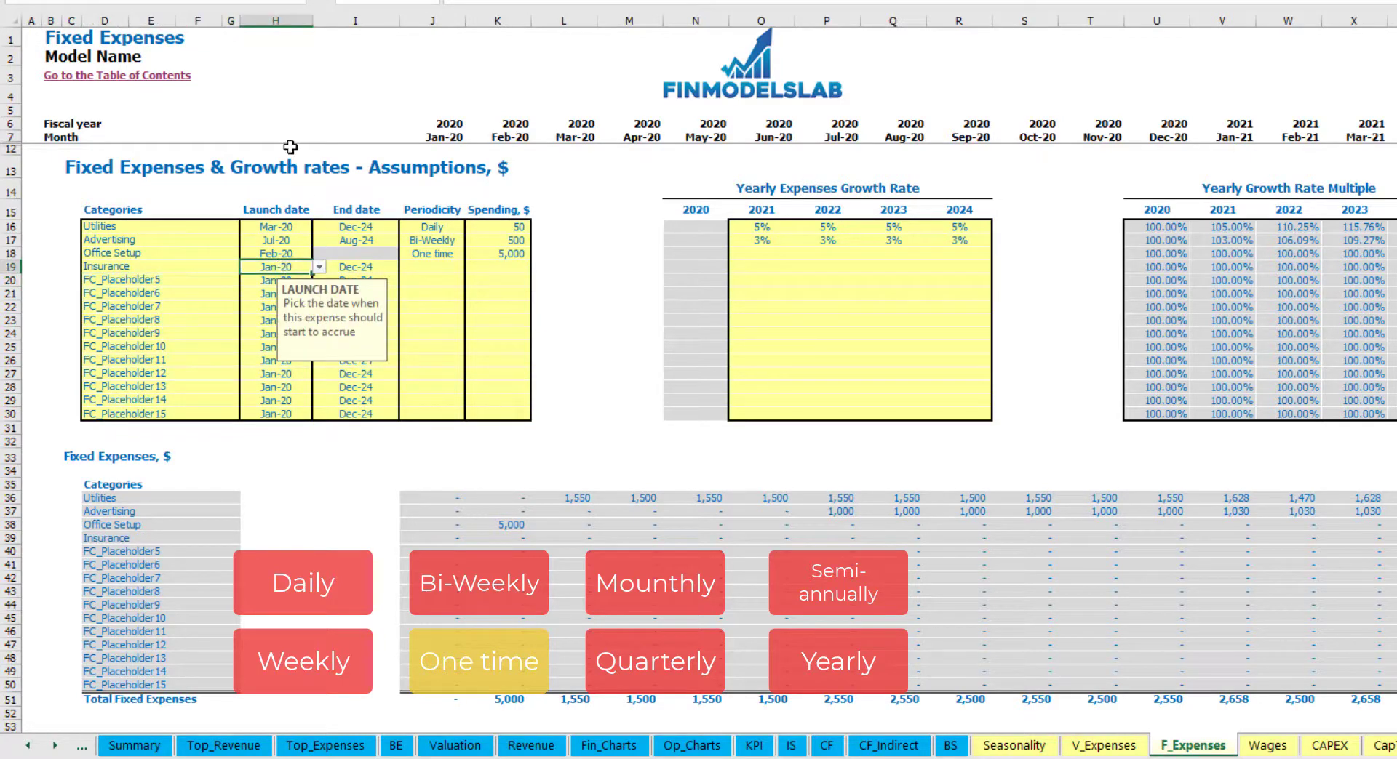
click(375, 266)
click(406, 266)
click(471, 267)
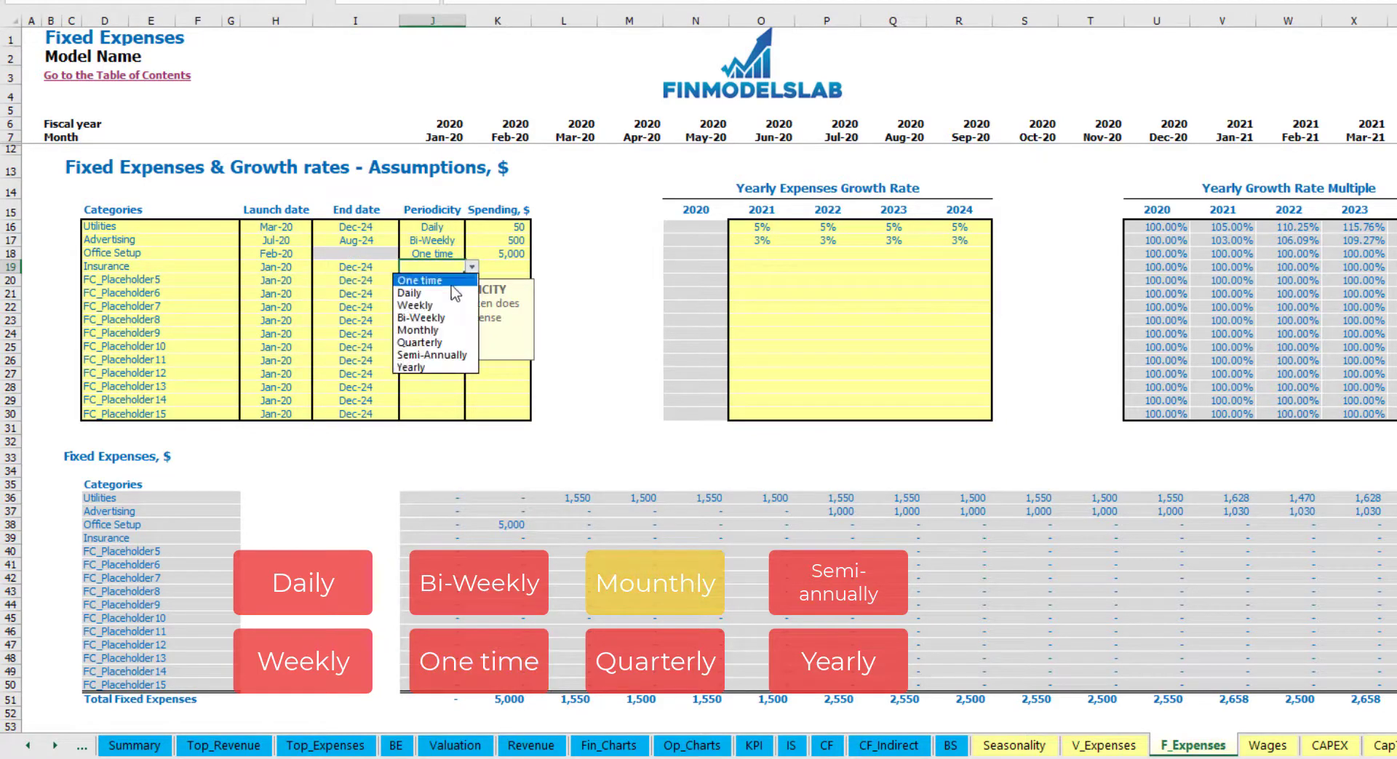
click(436, 331)
click(506, 267)
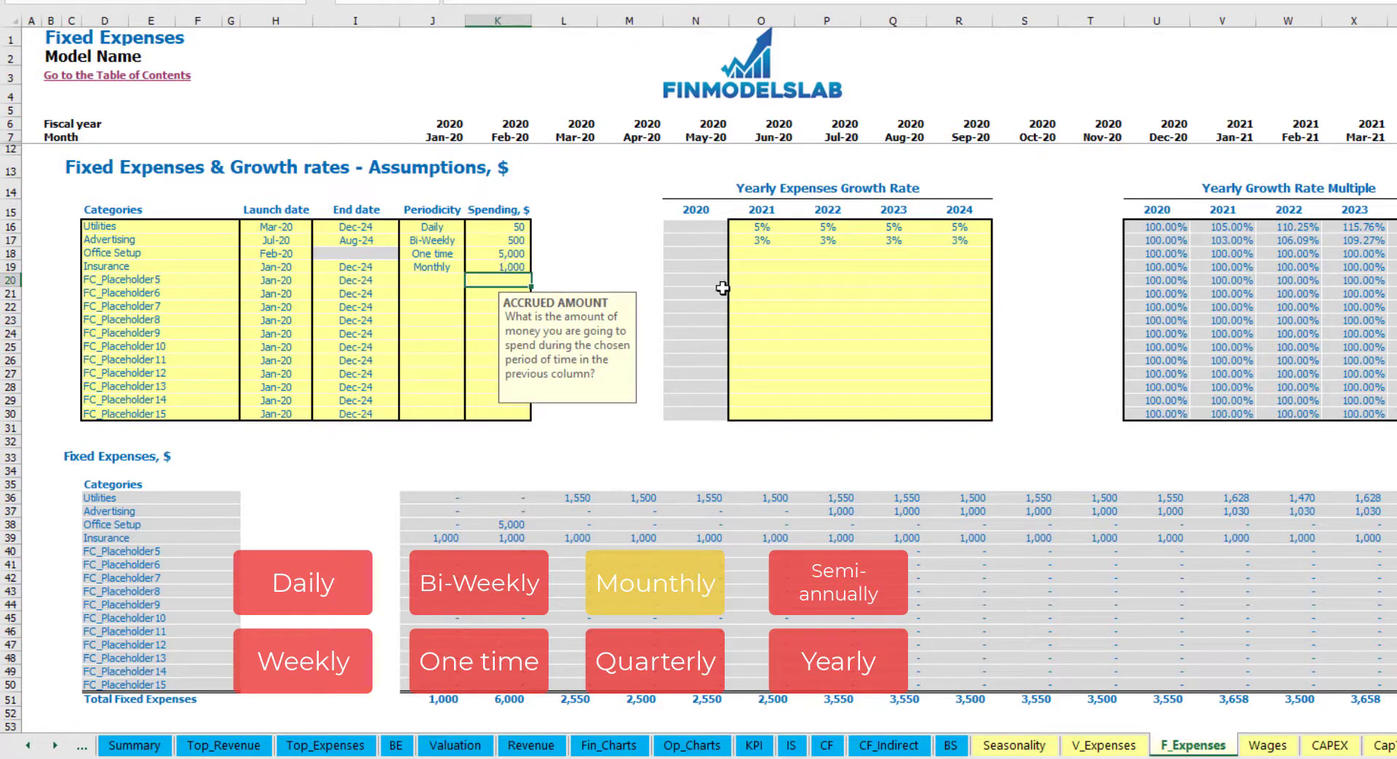
Step: Set the Insurance yearly growth rates to 5% for 2021, 3% for 2022, 2% for 2023 and 1% for 2024
click(762, 269)
text(5)
key(ctrl+Return)
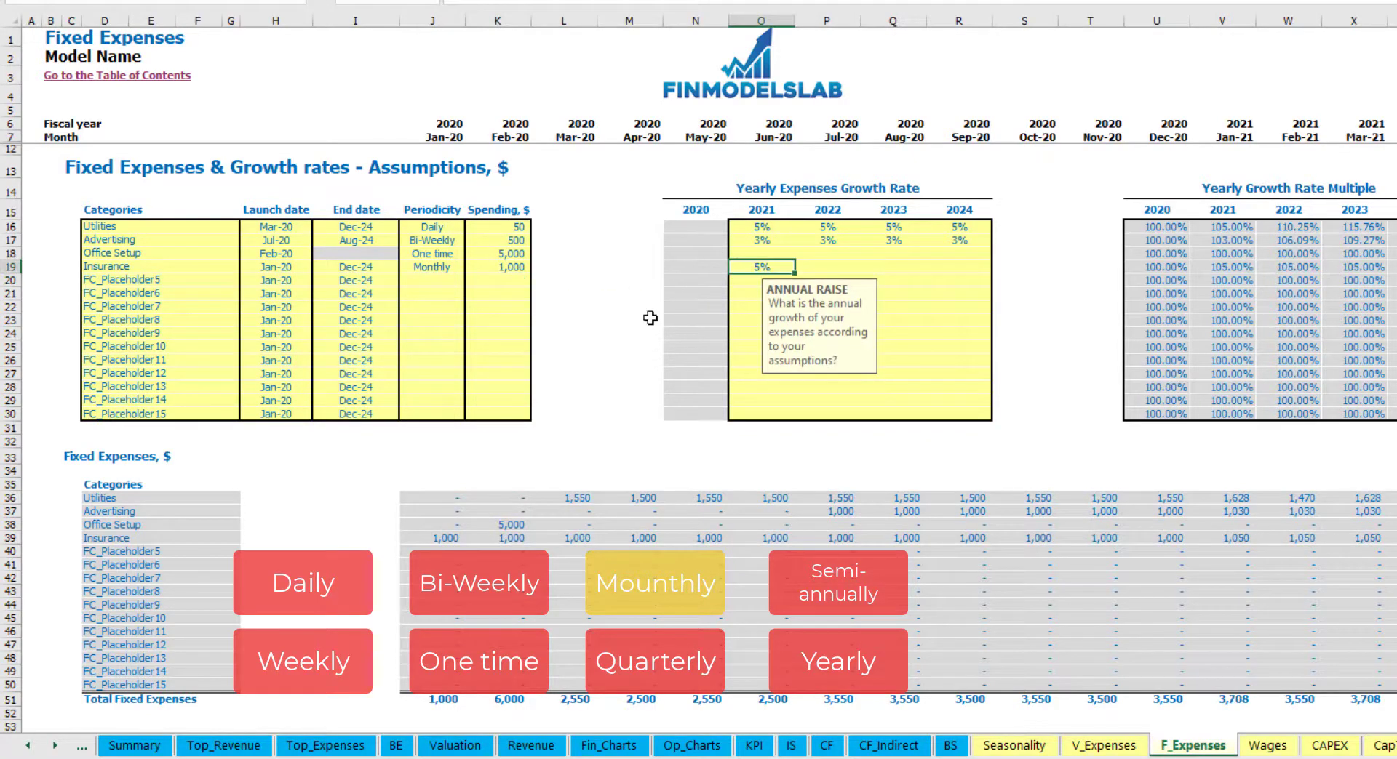
key(Right)
text(3)
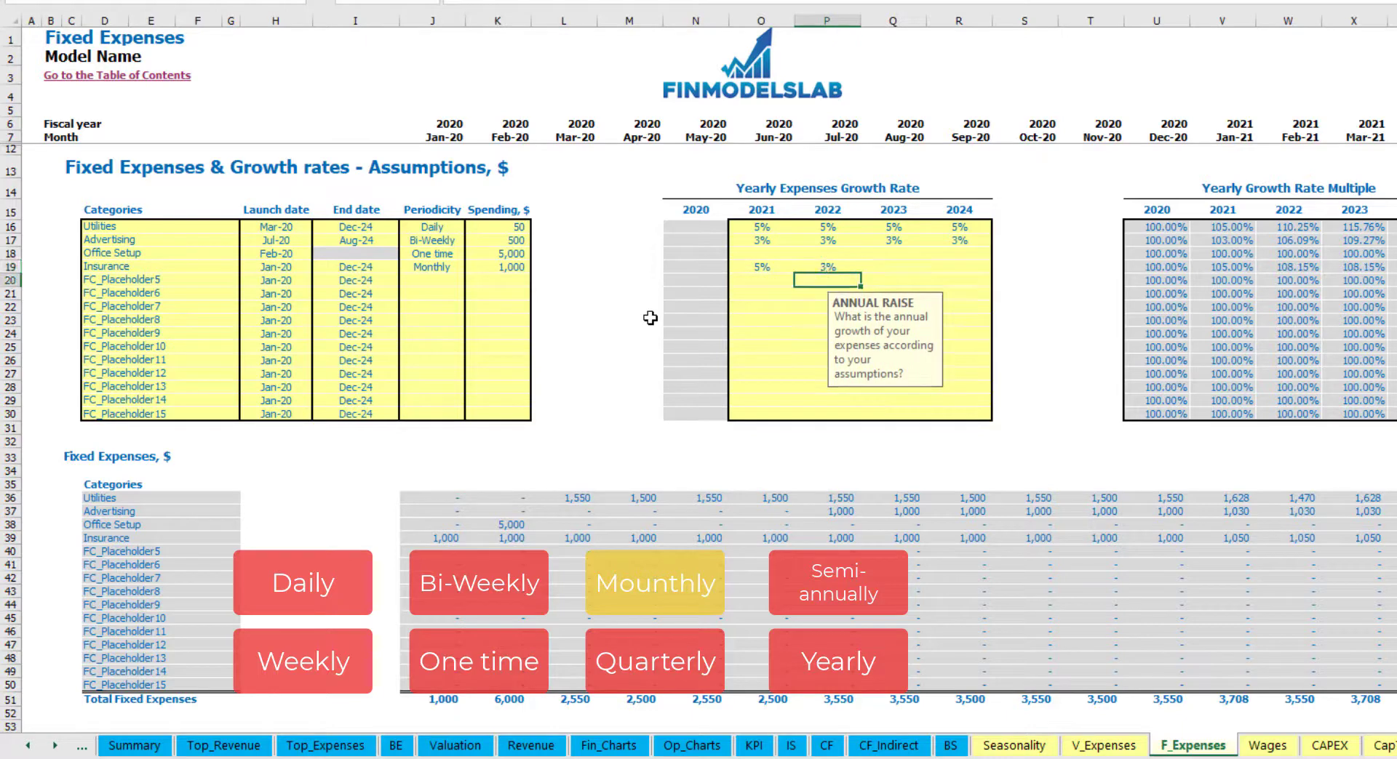
key(Right)
text(2)
key(Right)
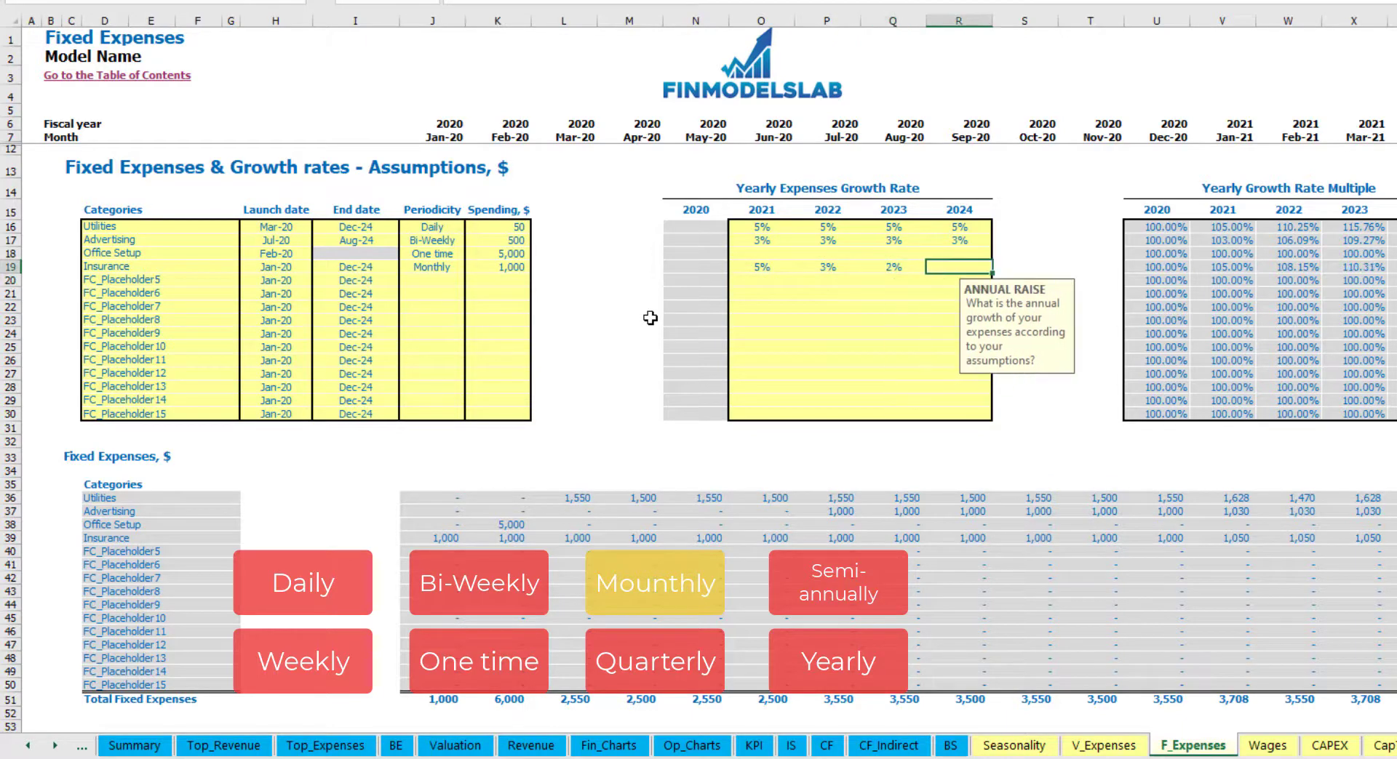
text(1)
key(Return)
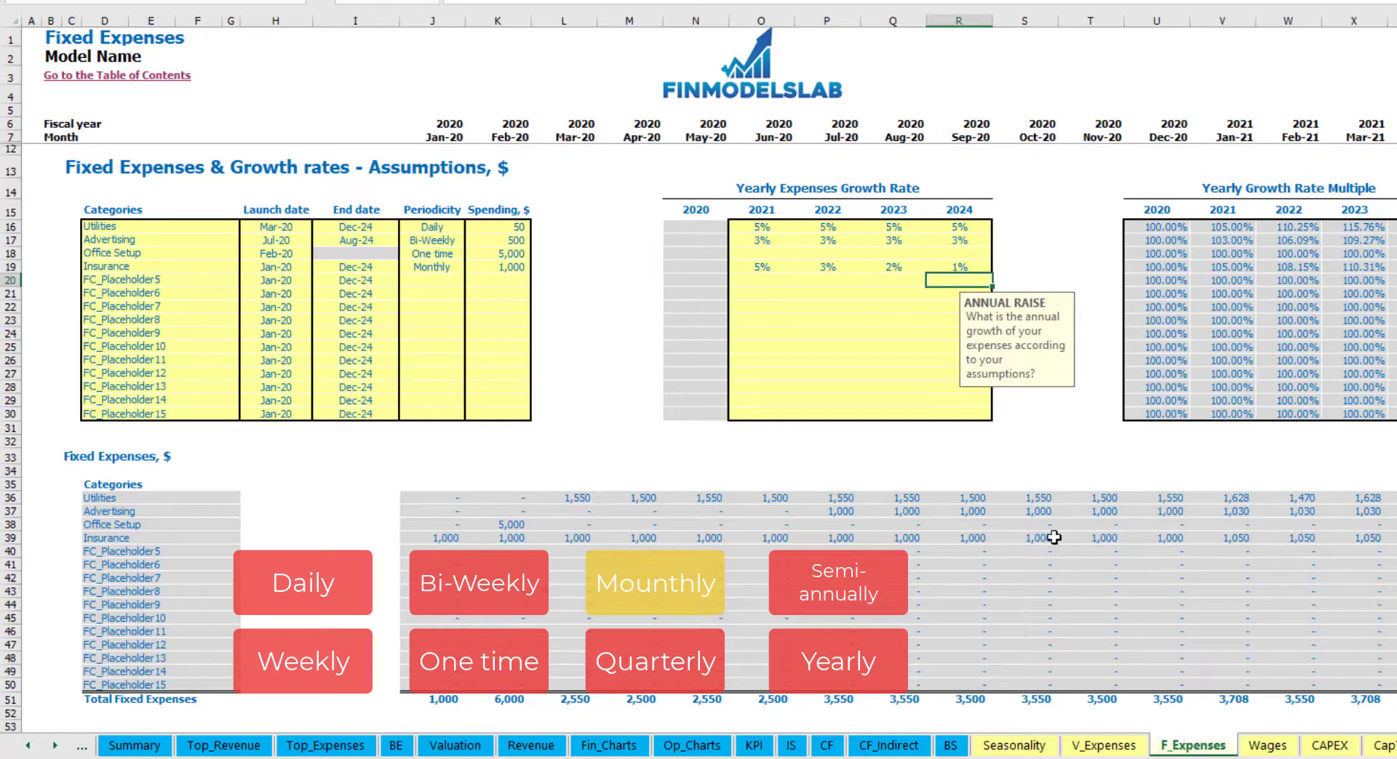
Step: Examine the monthly Insurance amounts across 2020 and 2021 against the yearly growth rate multiples
drag(445, 542, 1200, 540)
click(1200, 540)
click(1200, 539)
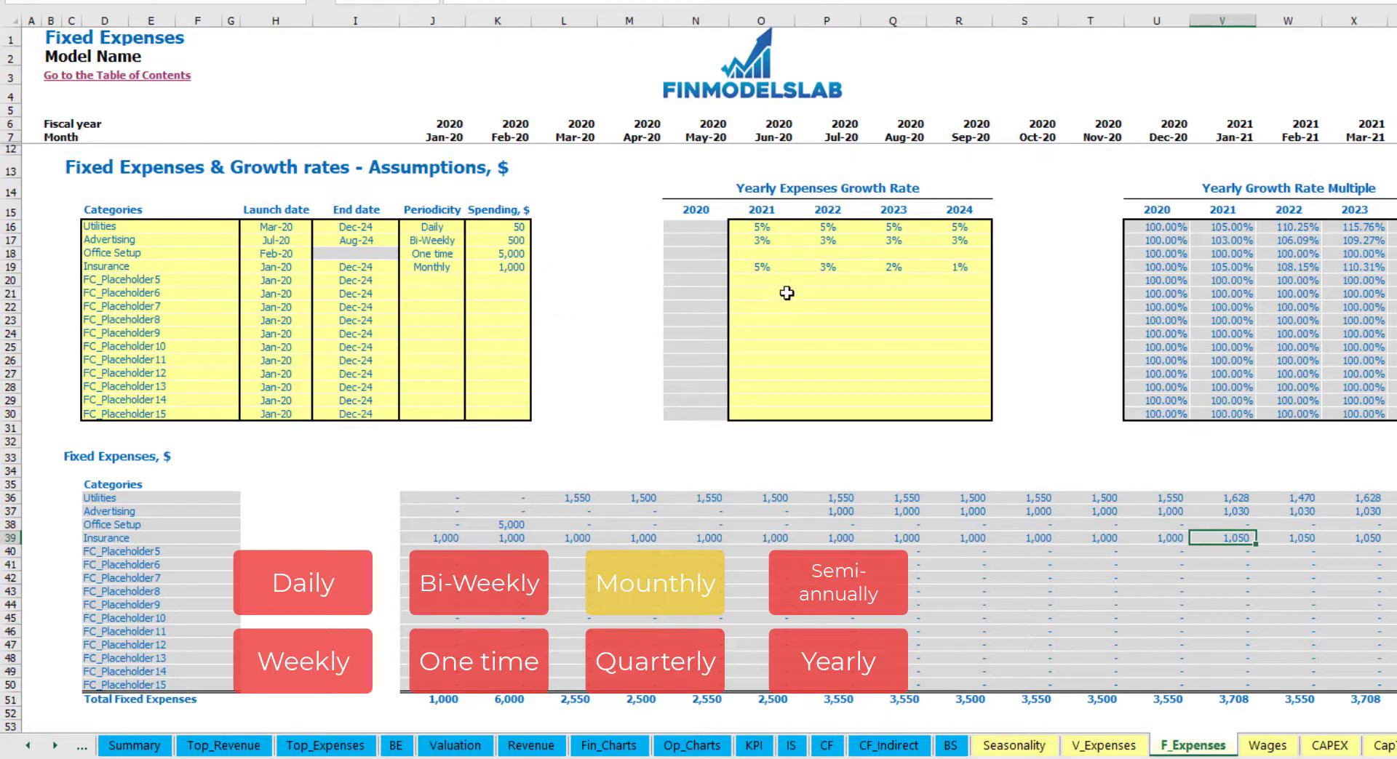
scroll(709, 360, right, 5)
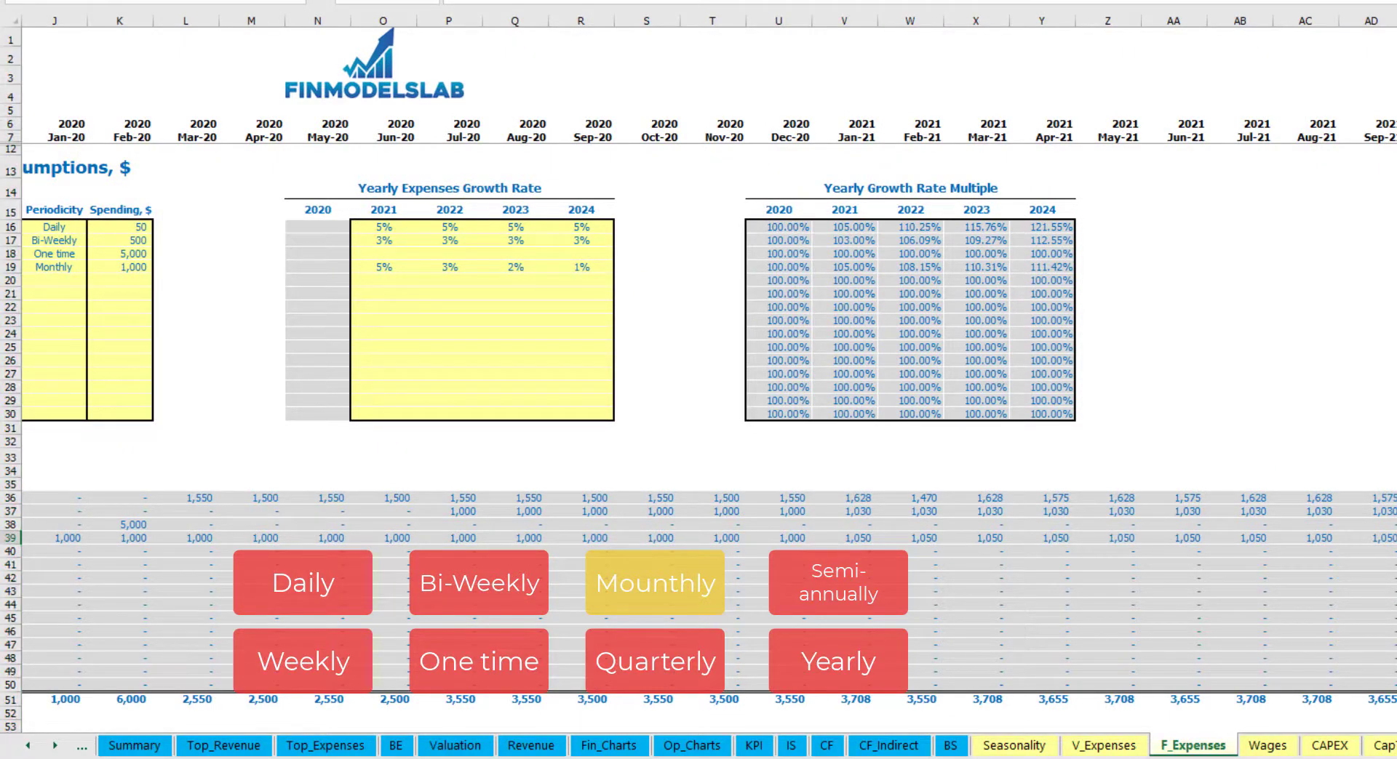
scroll(698, 360, left, 5)
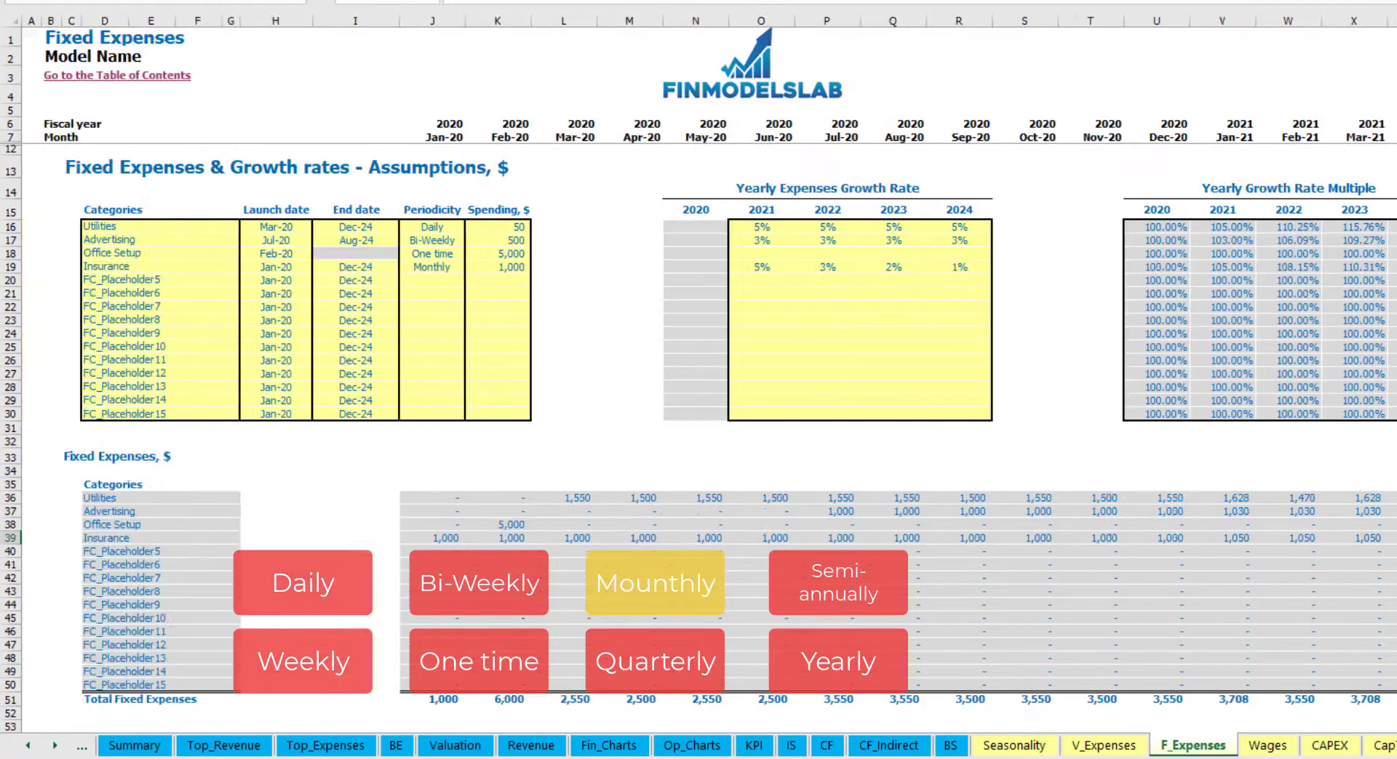
Step: Set the Insurance periodicity to Quarterly and check in which months of 2020 it accrues
click(456, 270)
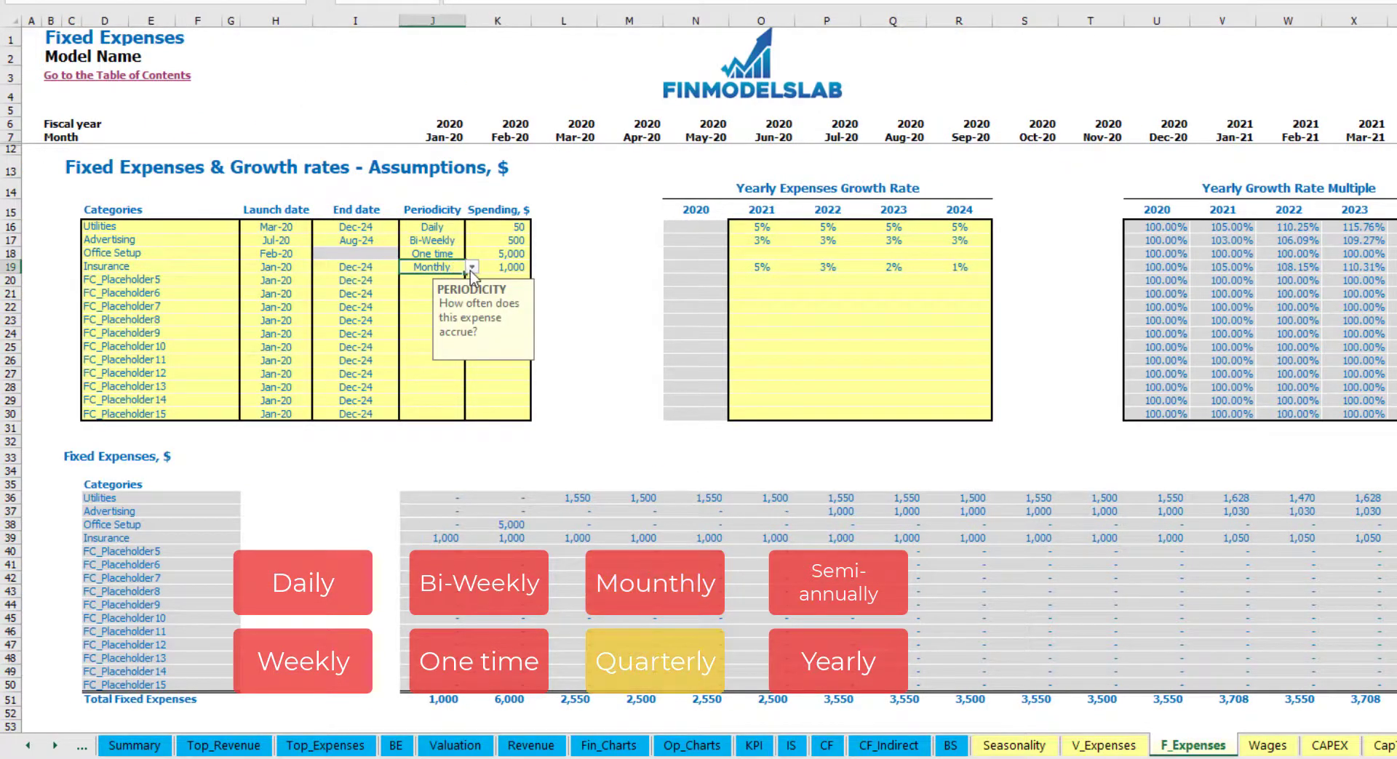
click(472, 267)
click(465, 338)
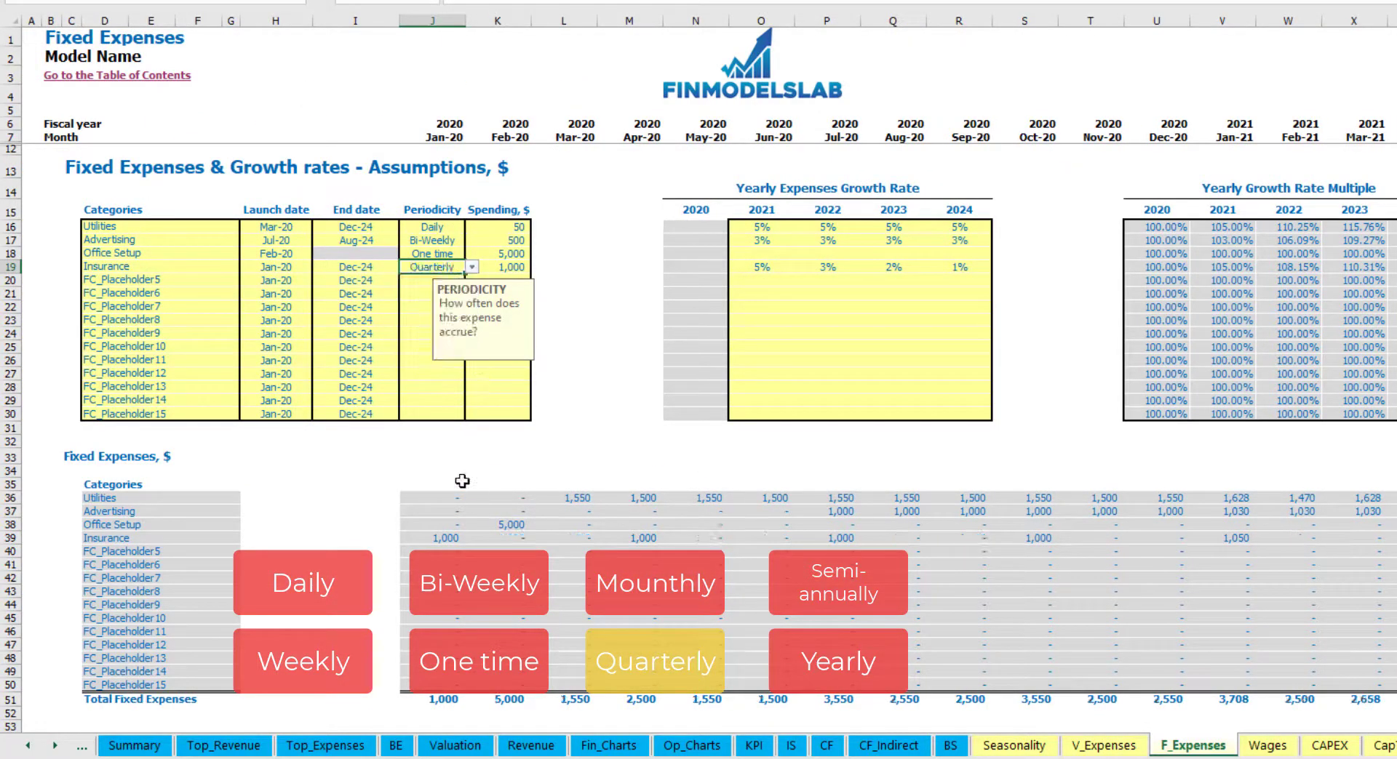
click(429, 539)
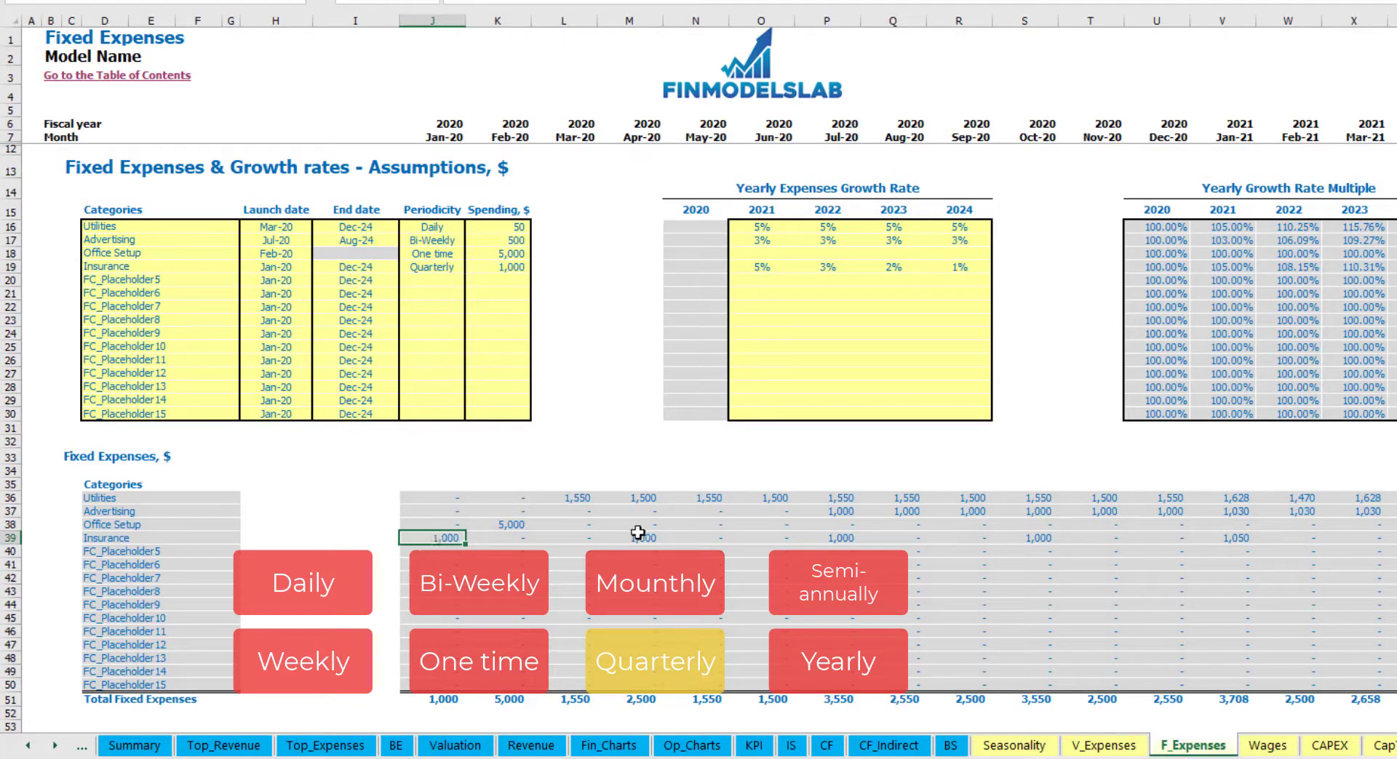
click(638, 538)
click(827, 539)
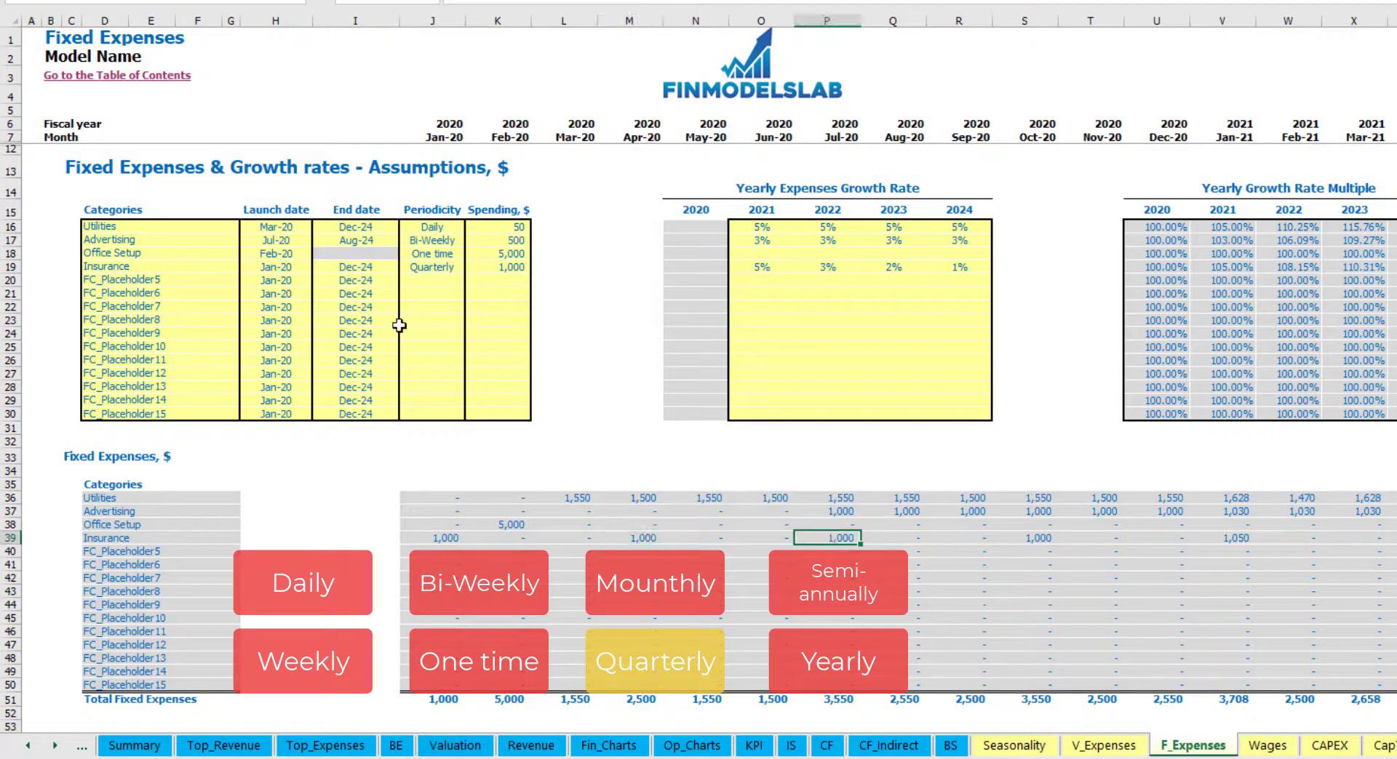
Step: Set the Insurance launch date to Feb-20 and check in which months the quarterly expense accrues
click(295, 266)
click(318, 267)
click(294, 292)
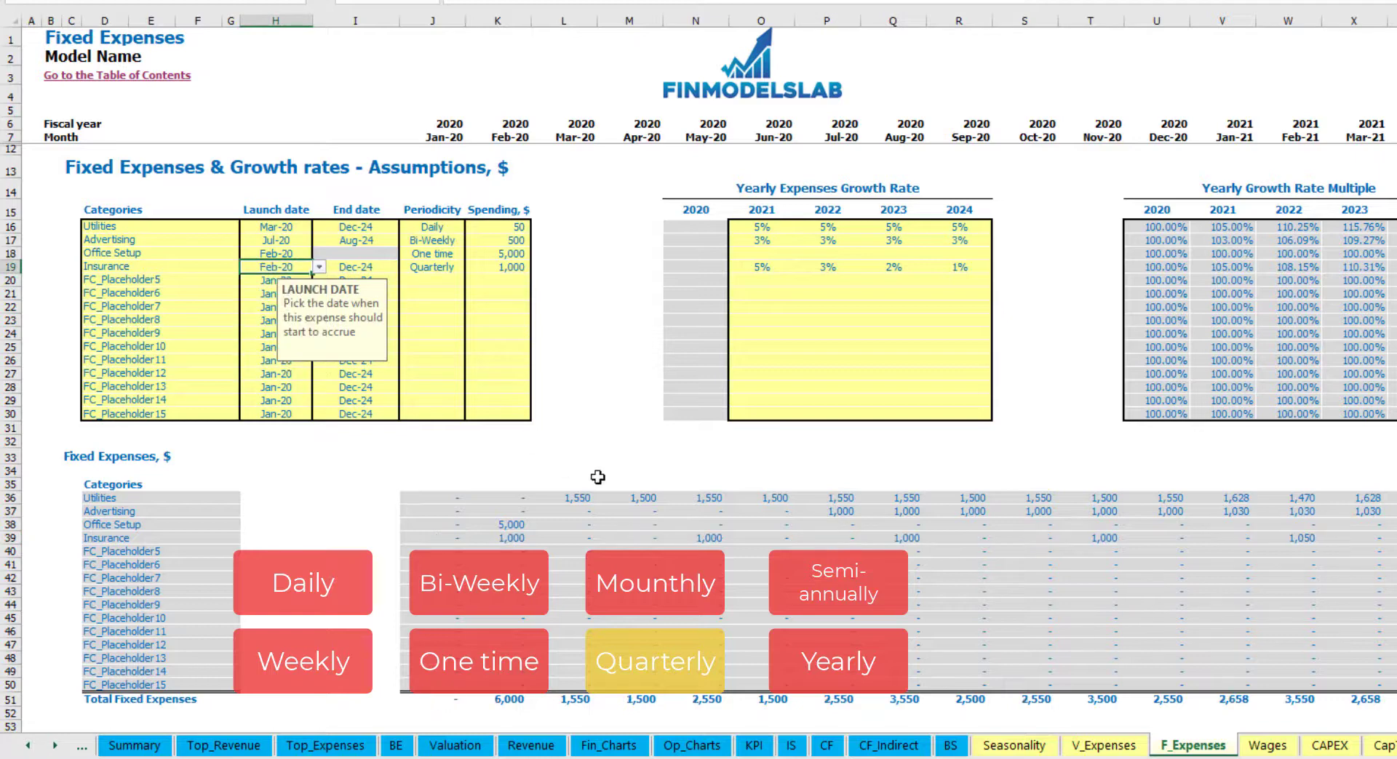
click(516, 537)
click(707, 539)
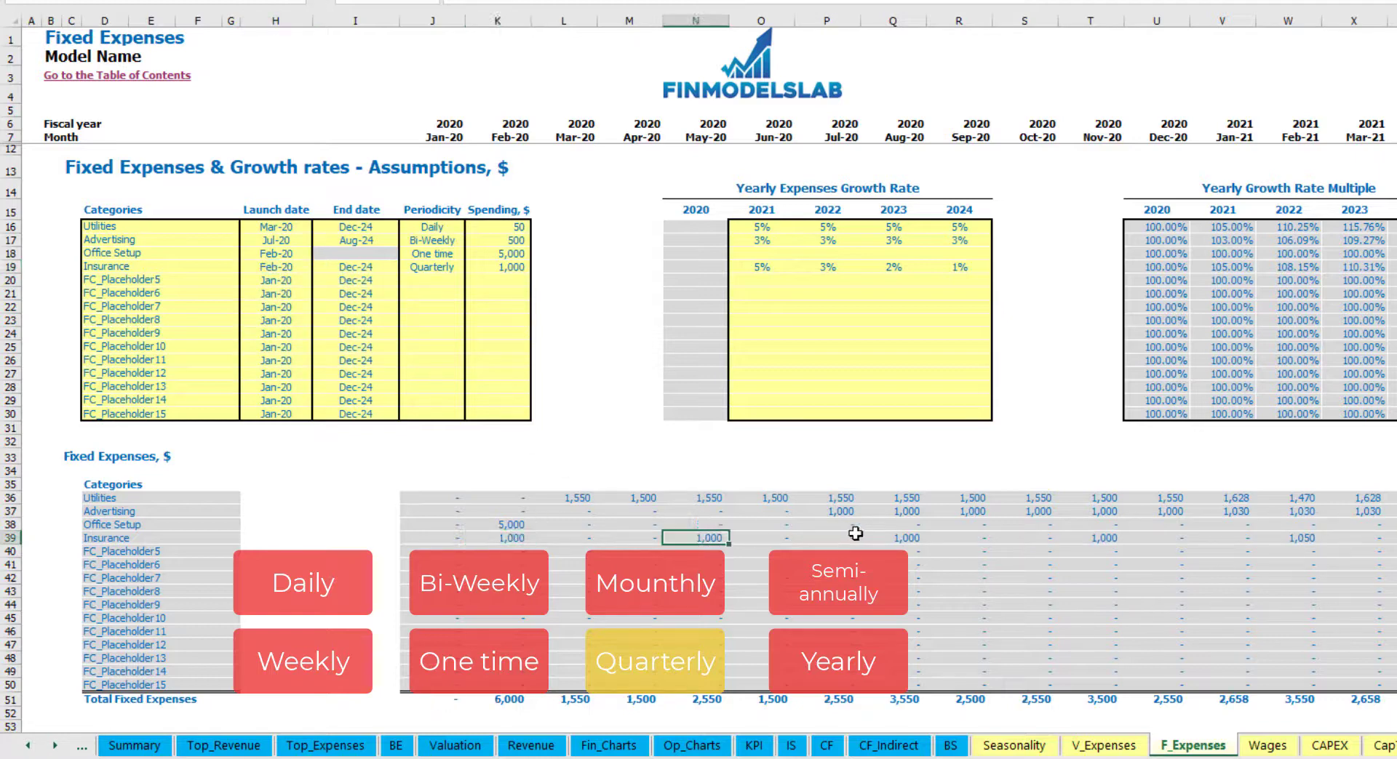
click(902, 538)
click(493, 542)
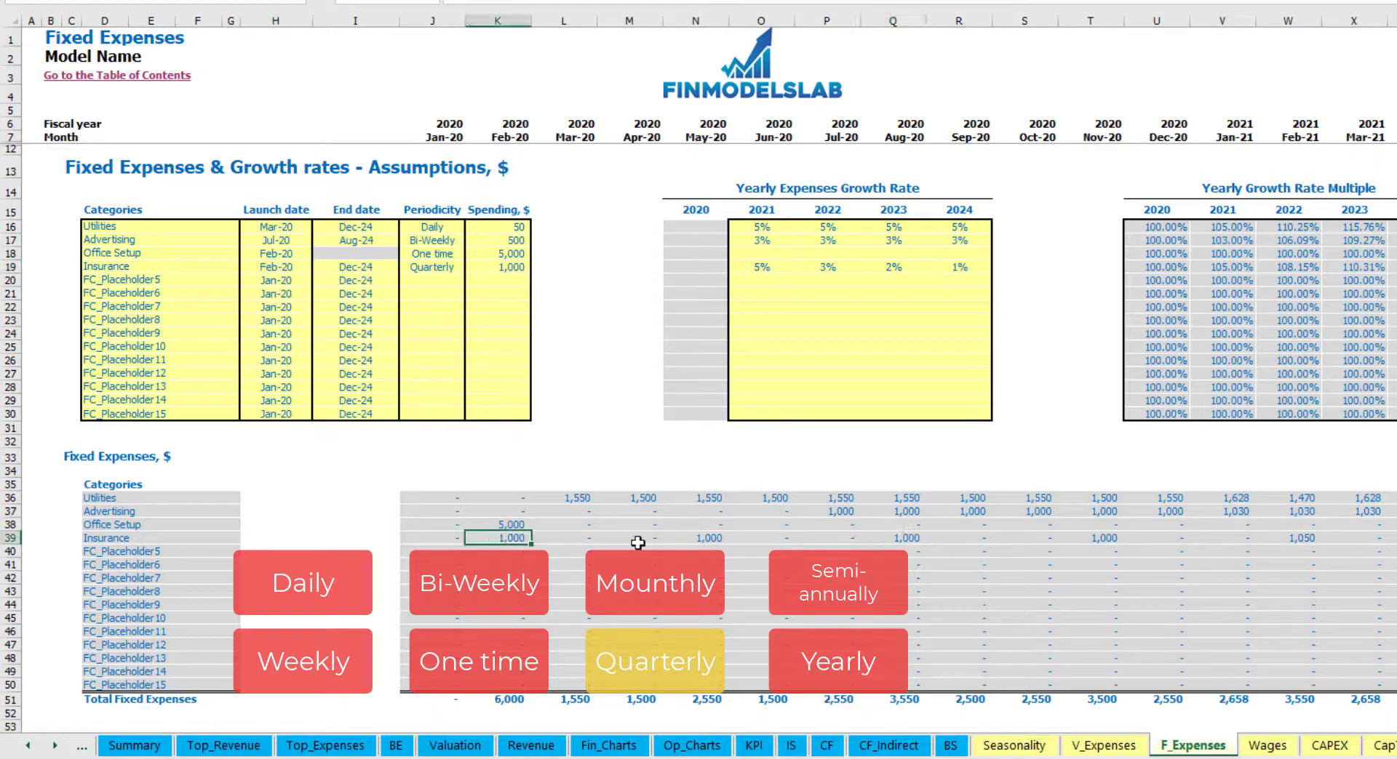
click(708, 539)
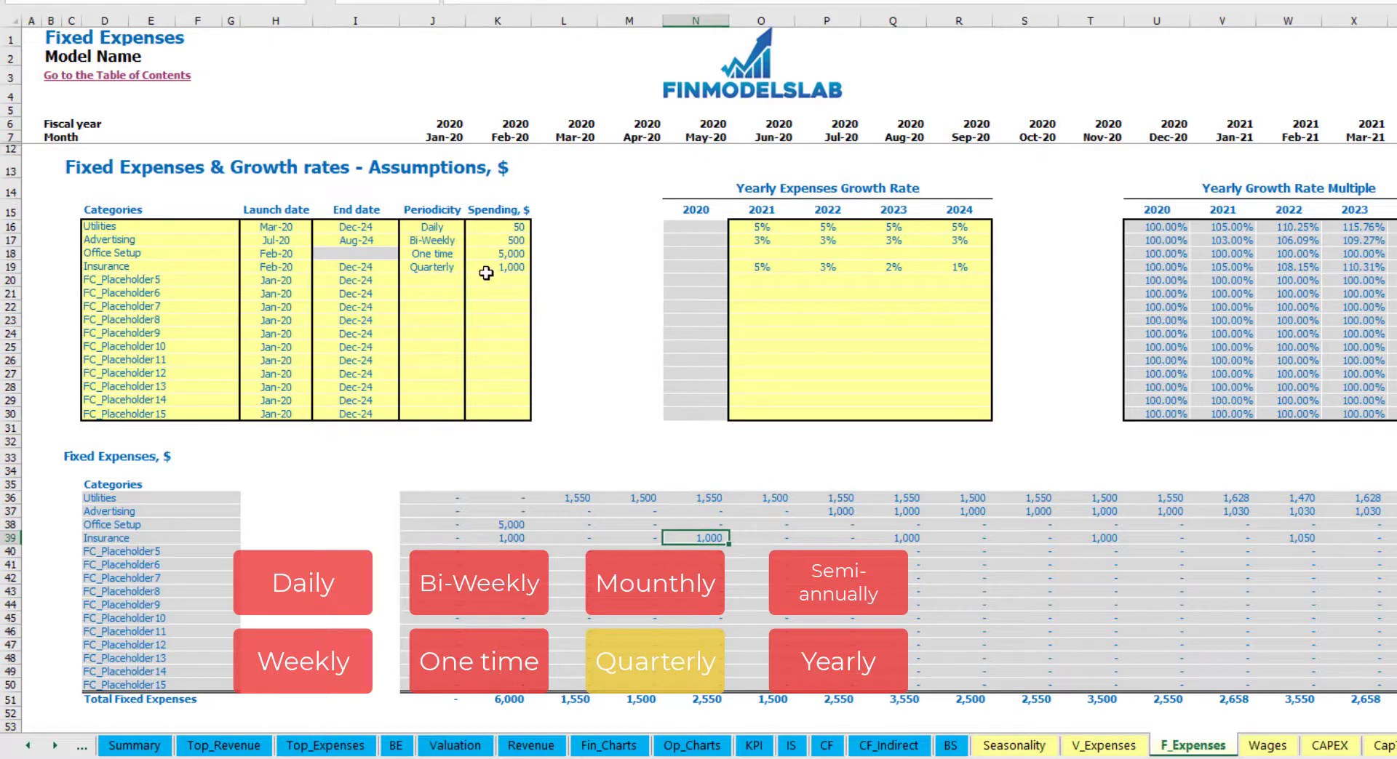
Step: Set the Insurance periodicity to Semi-Annually and check in which months it accrues through February 2021
click(451, 268)
click(471, 267)
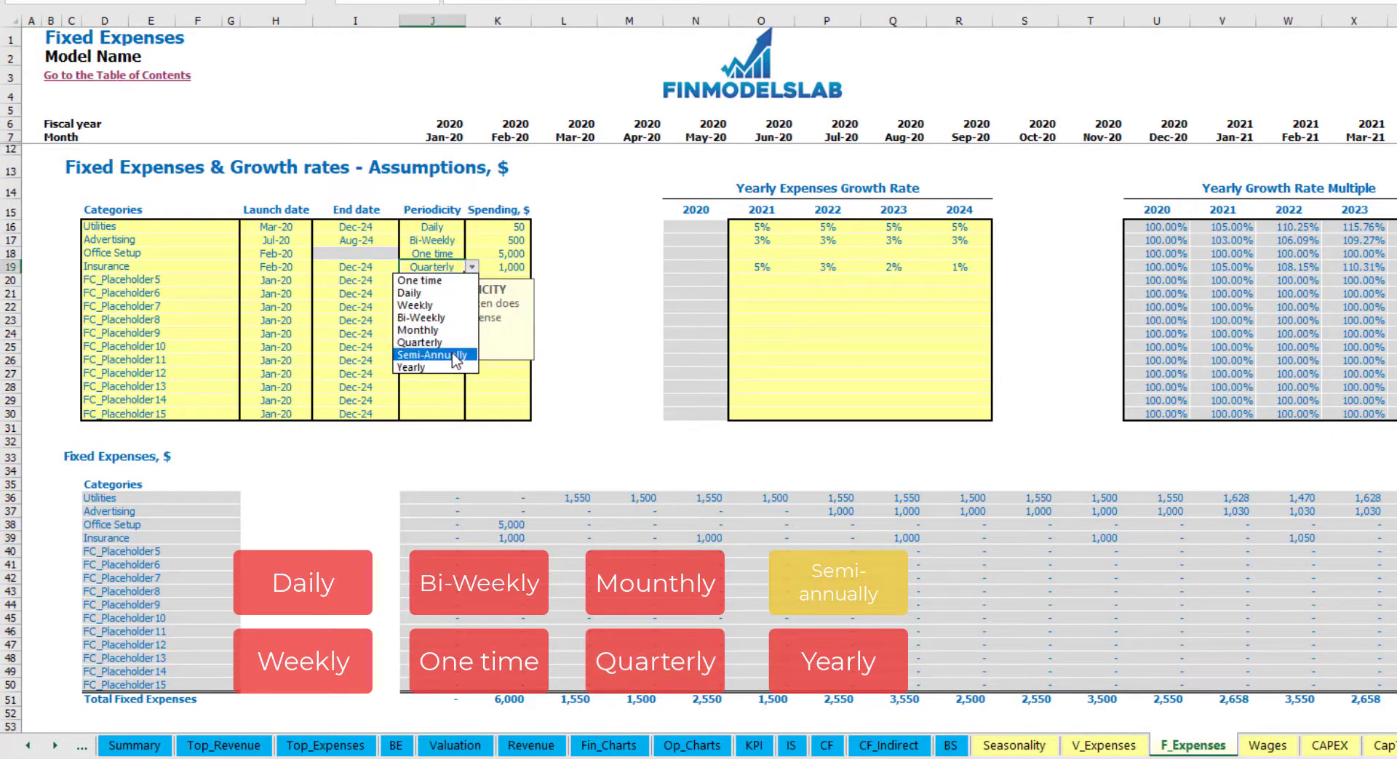
click(454, 355)
drag(506, 541, 1234, 539)
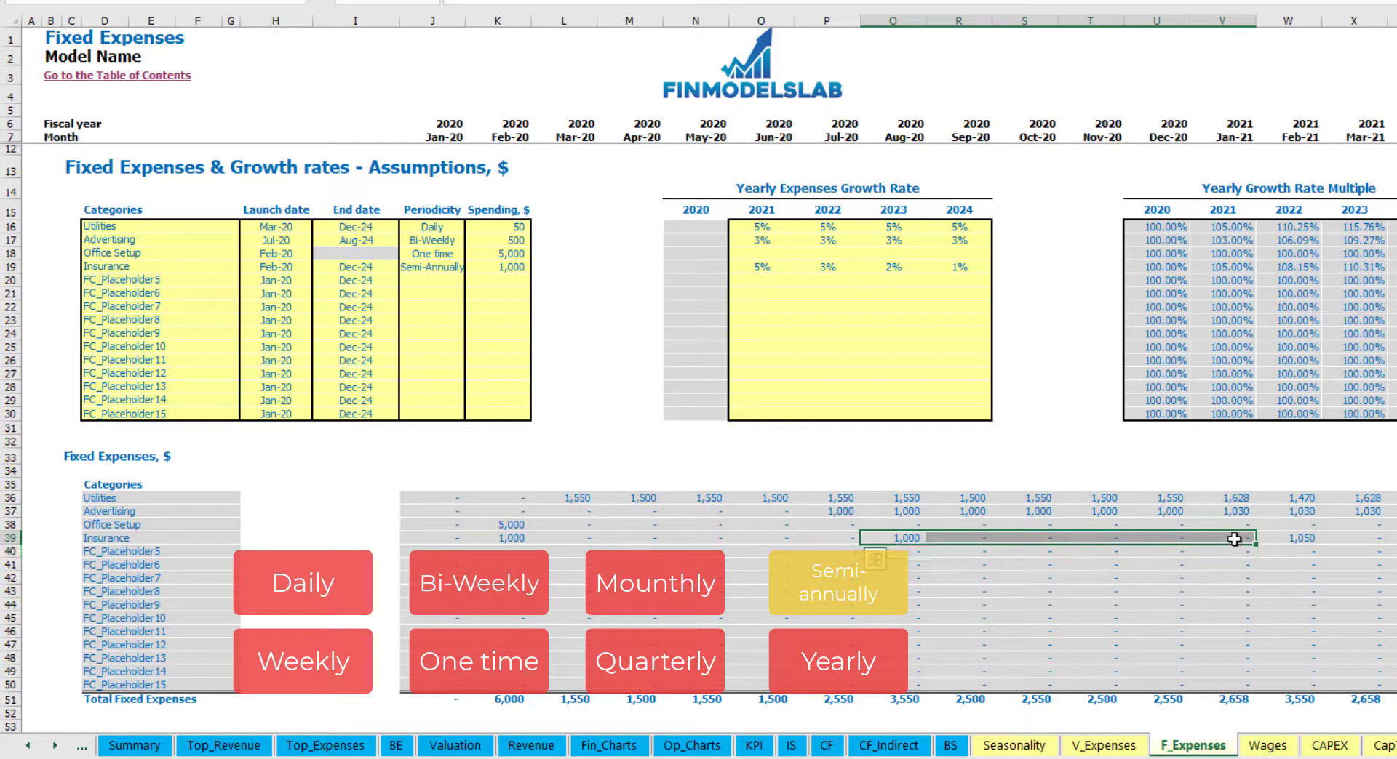
click(1288, 552)
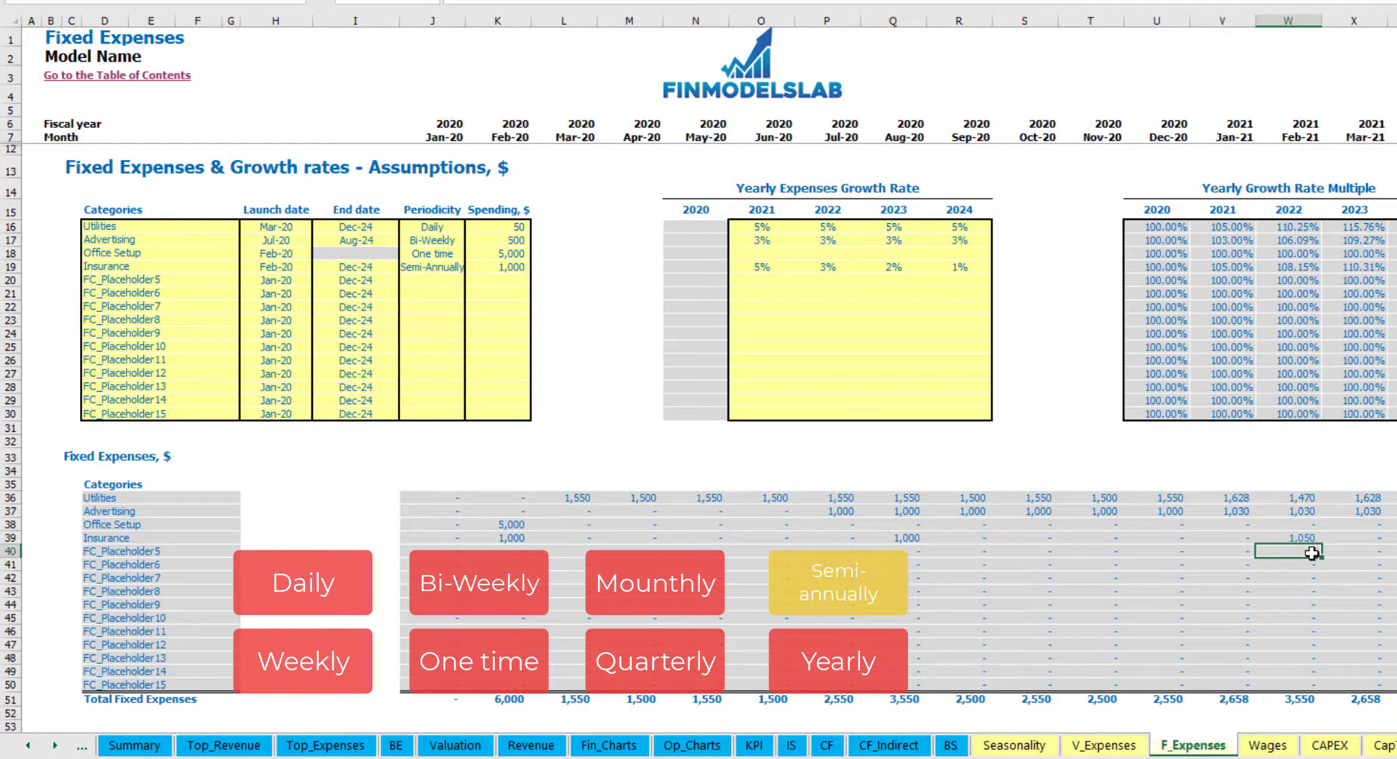
Step: Set the Insurance periodicity to Yearly and check its monthly amounts against the launch and end dates
click(446, 267)
click(473, 267)
click(422, 368)
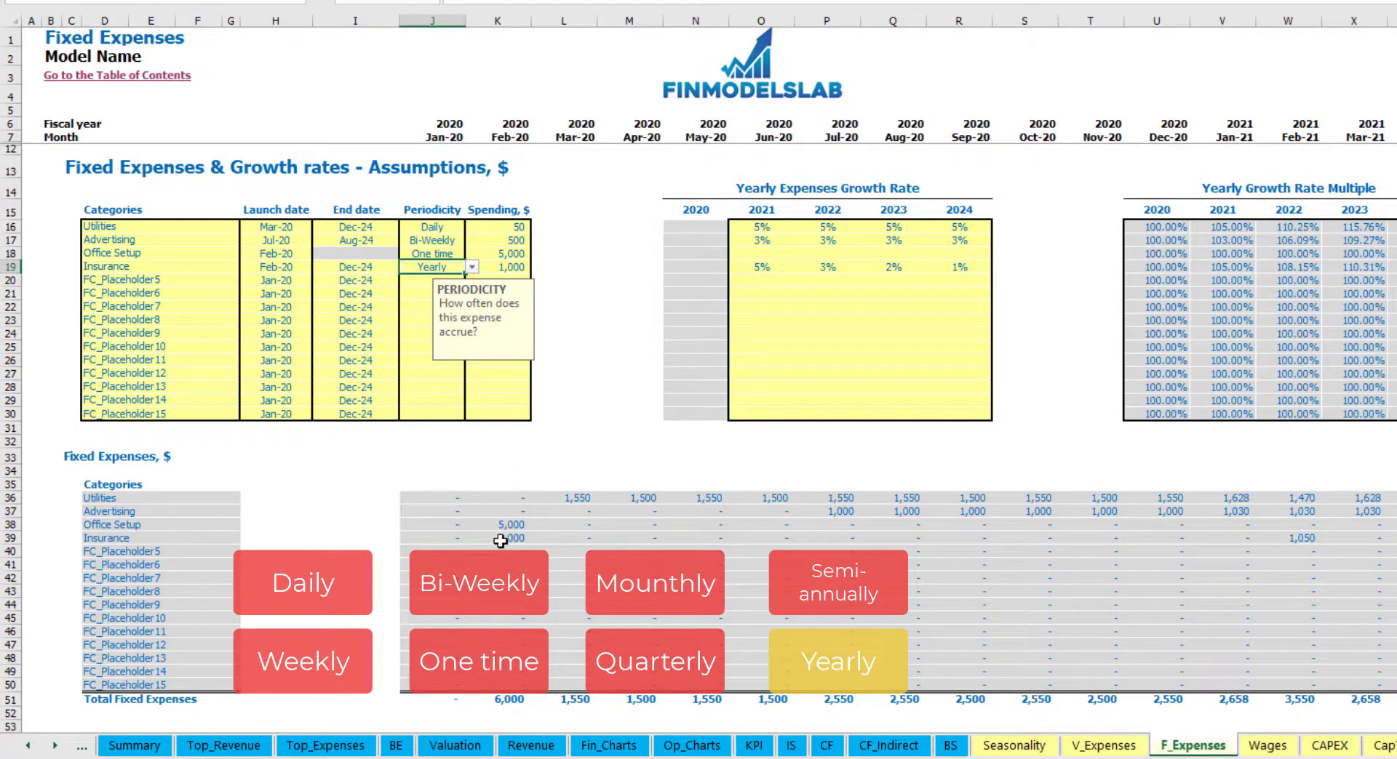
drag(503, 540, 1367, 540)
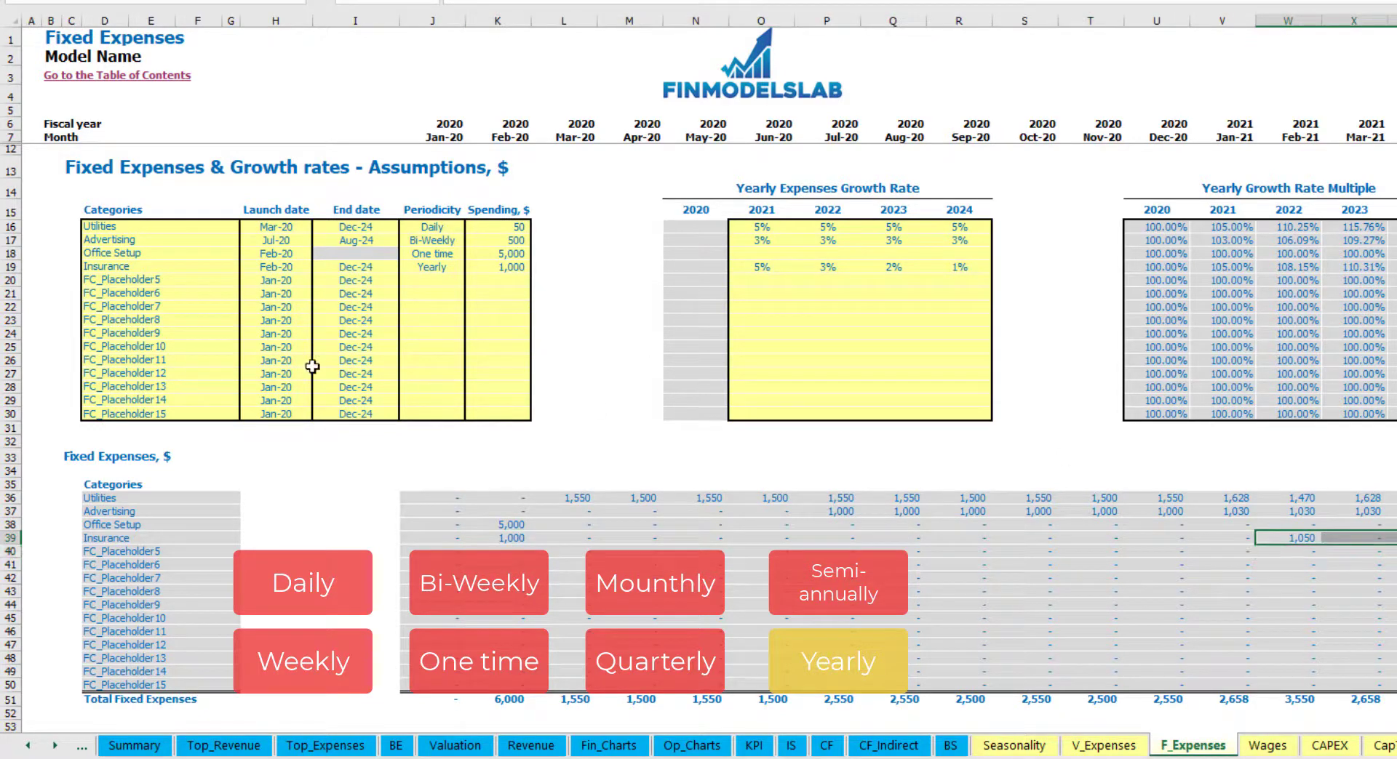
click(287, 269)
click(357, 267)
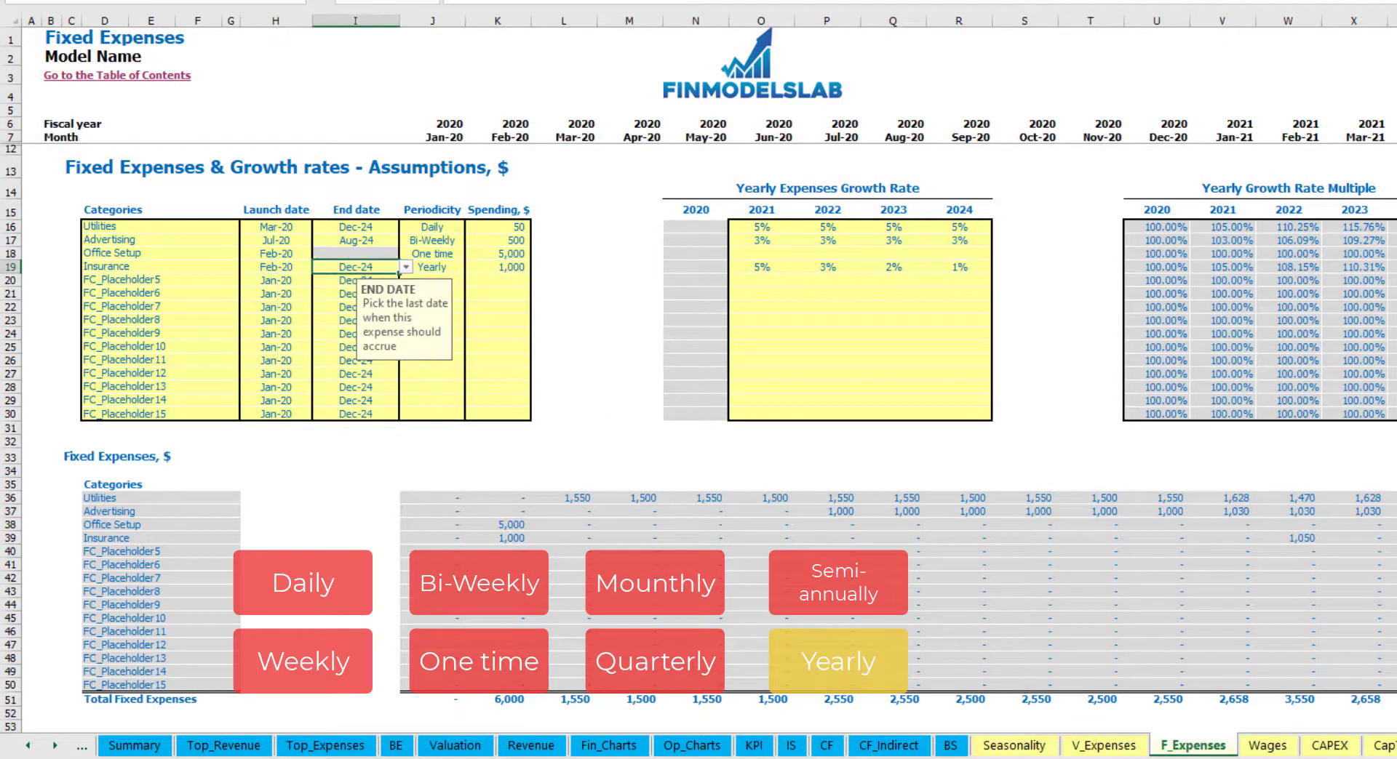
Step: Select the monthly amounts of all fixed expense categories from January 2020 onward for review
click(1036, 414)
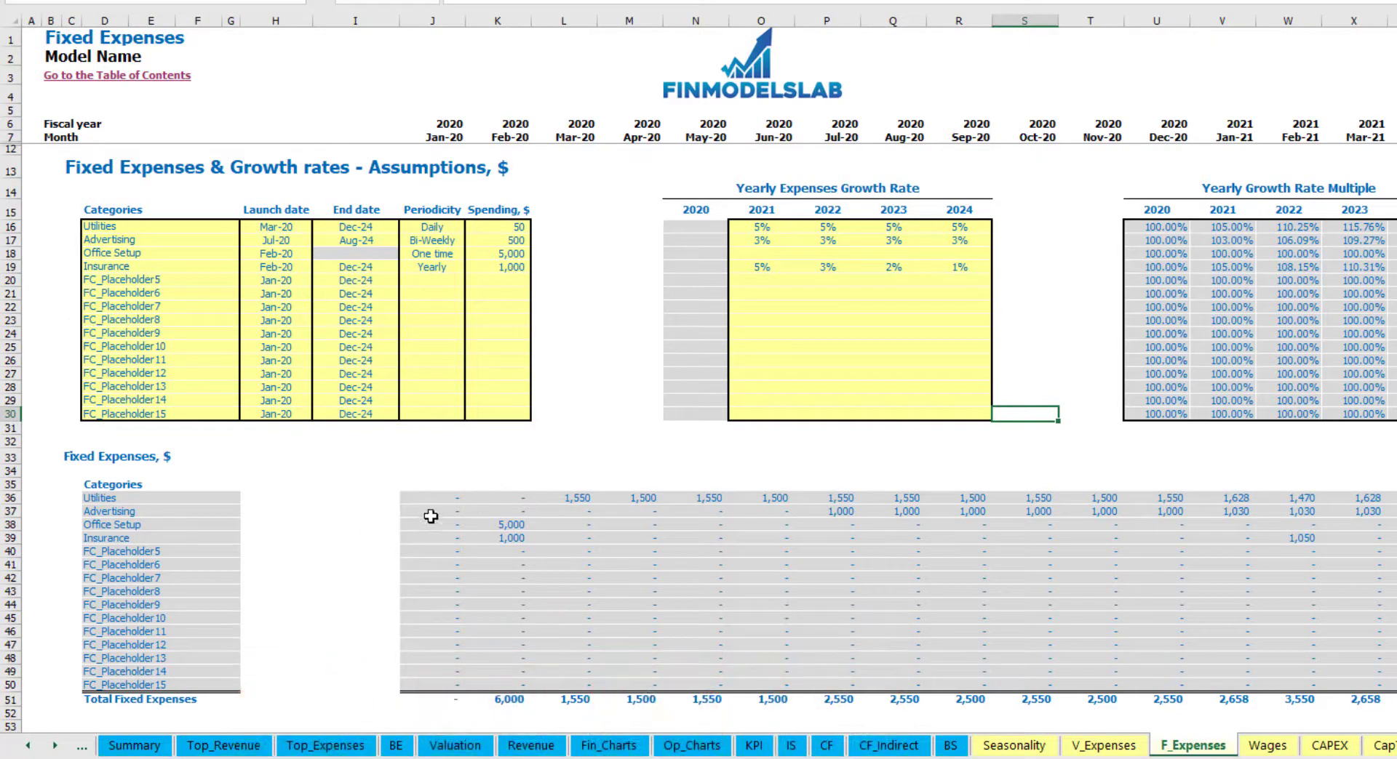
drag(430, 498, 430, 512)
drag(853, 600, 1318, 689)
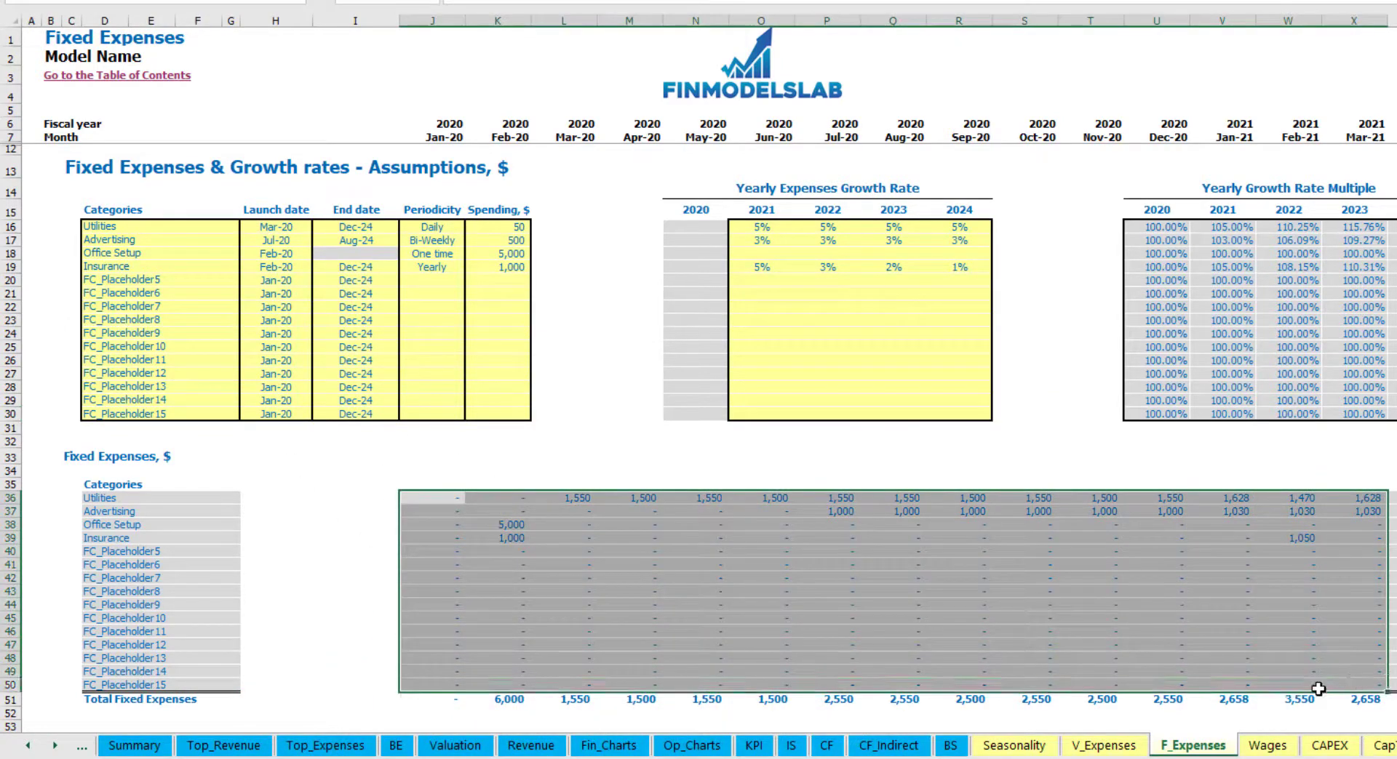
Step: Expand the Fixed Expenses group on the income statement and review the monthly amounts of its categories, including the unused placeholders
click(792, 747)
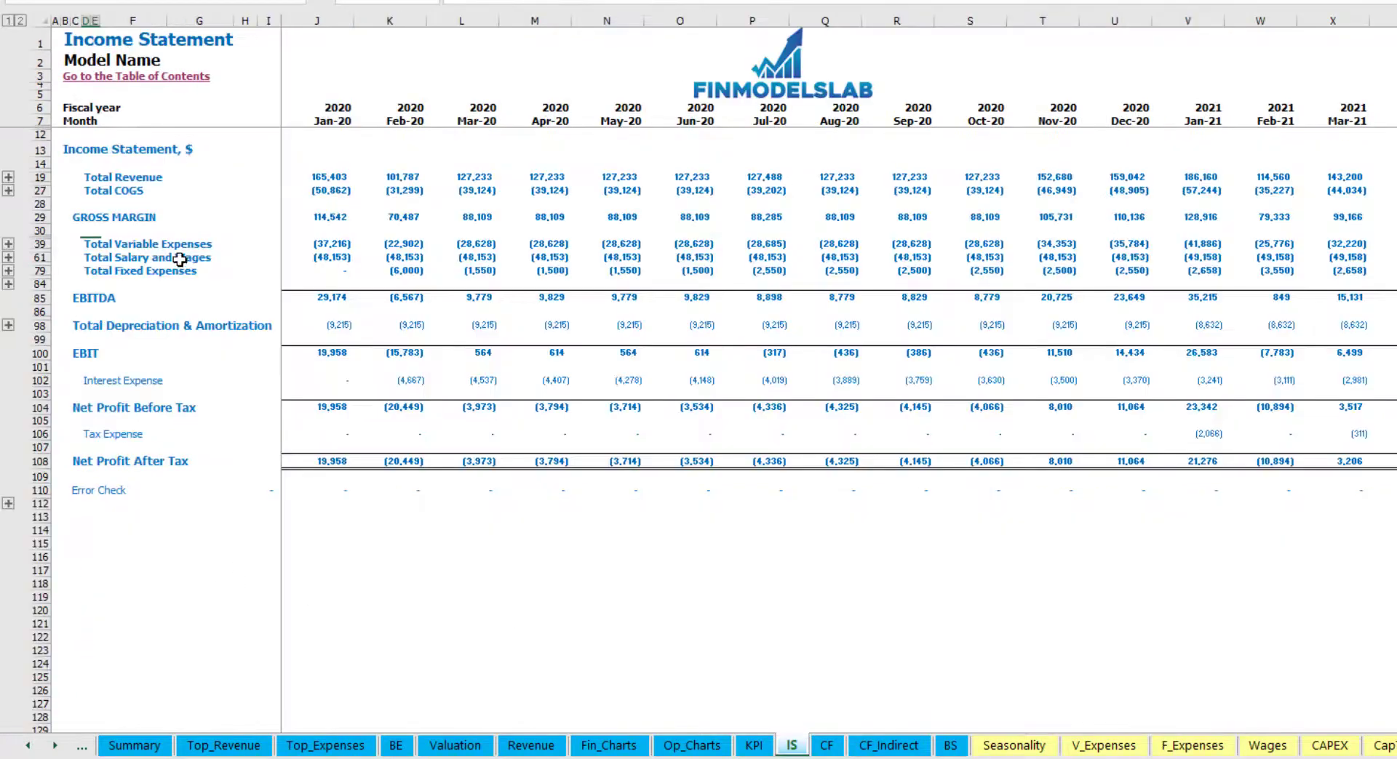
click(88, 270)
click(9, 270)
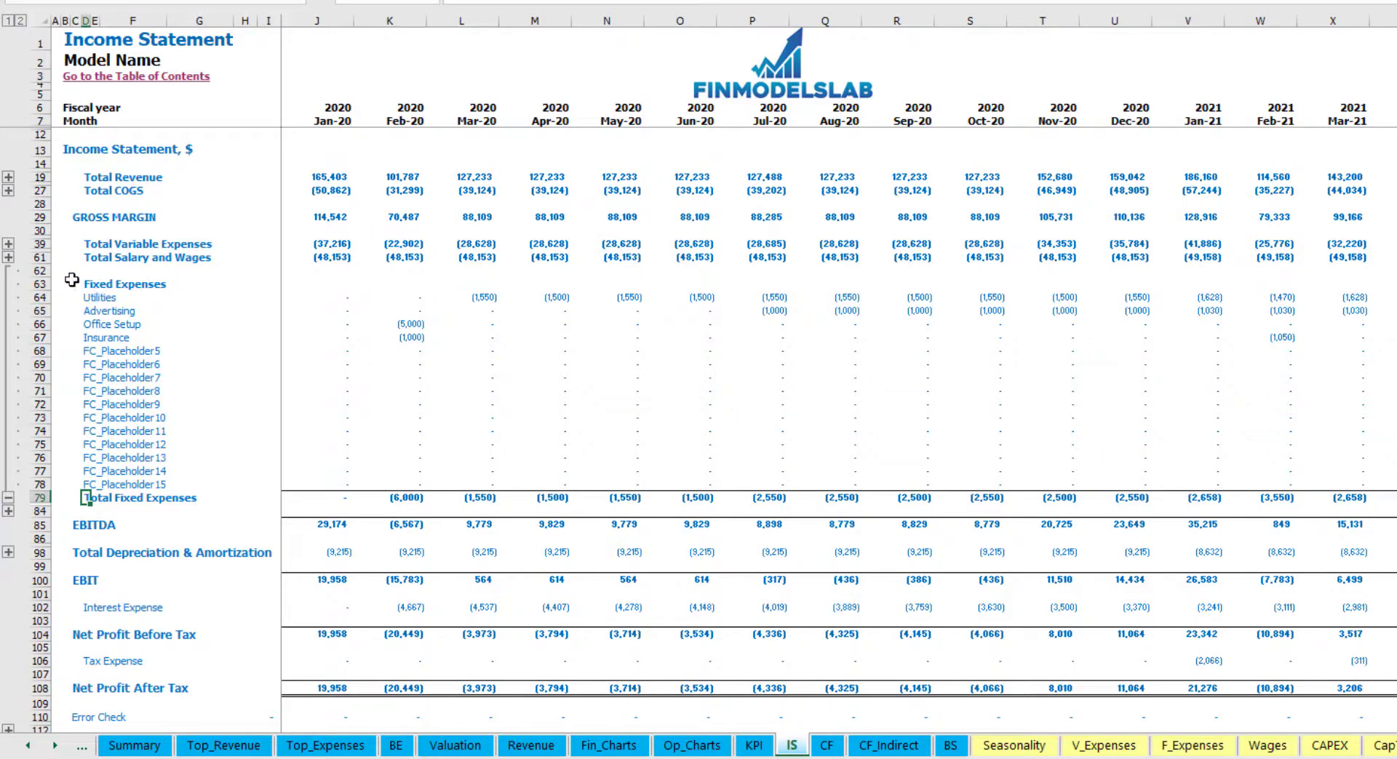
drag(40, 298, 46, 324)
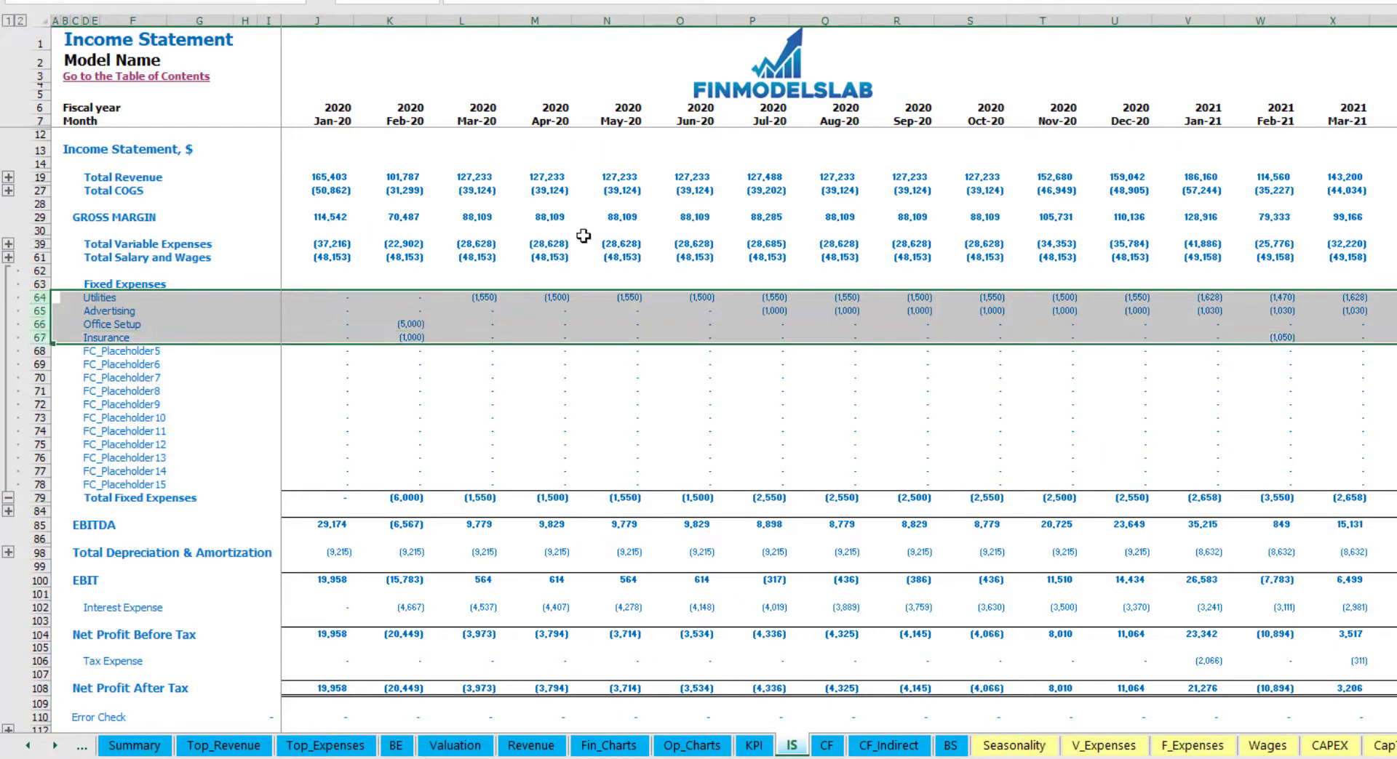
click(93, 299)
drag(107, 355, 99, 484)
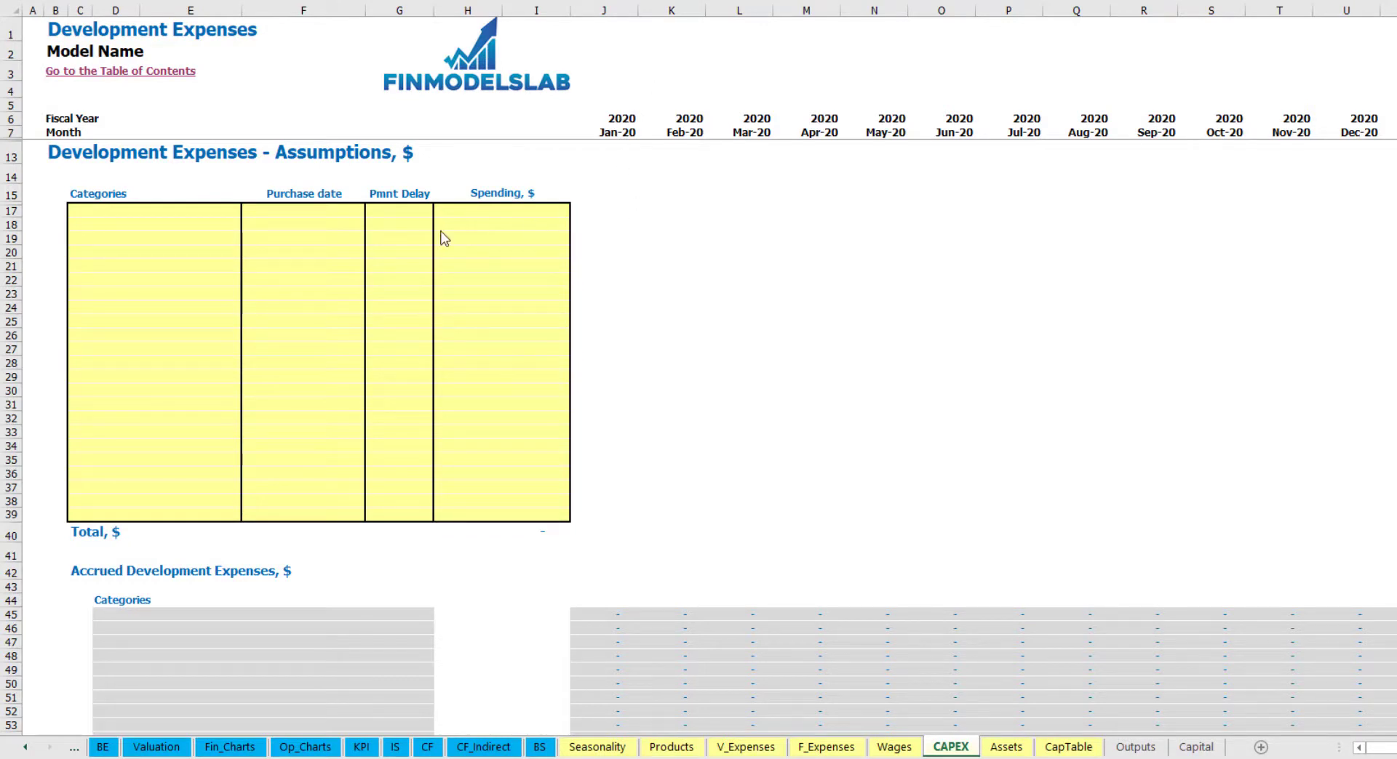
Step: Add the development expense category Office dev in the CAPEX assumptions with purchase date Feb-20 and spending of $10,000
click(196, 211)
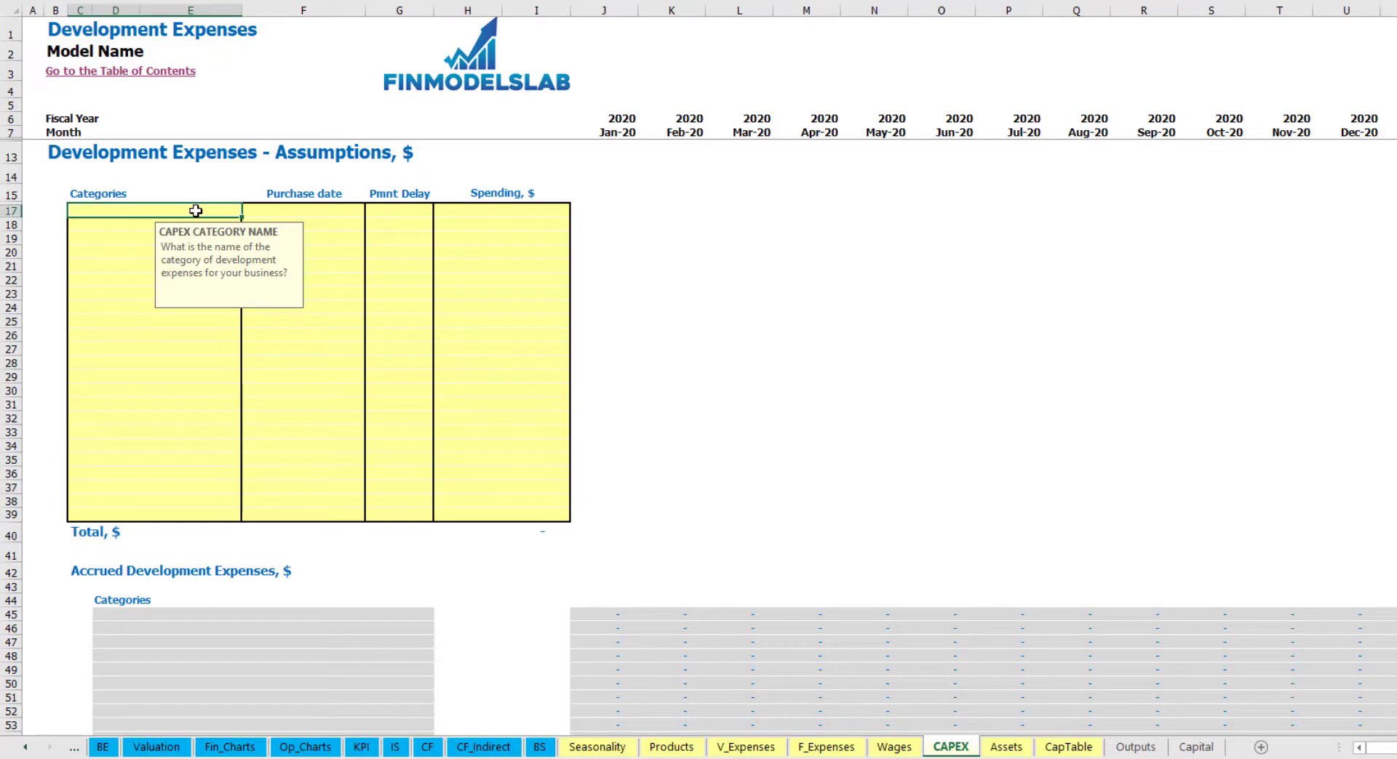
text(Office dev)
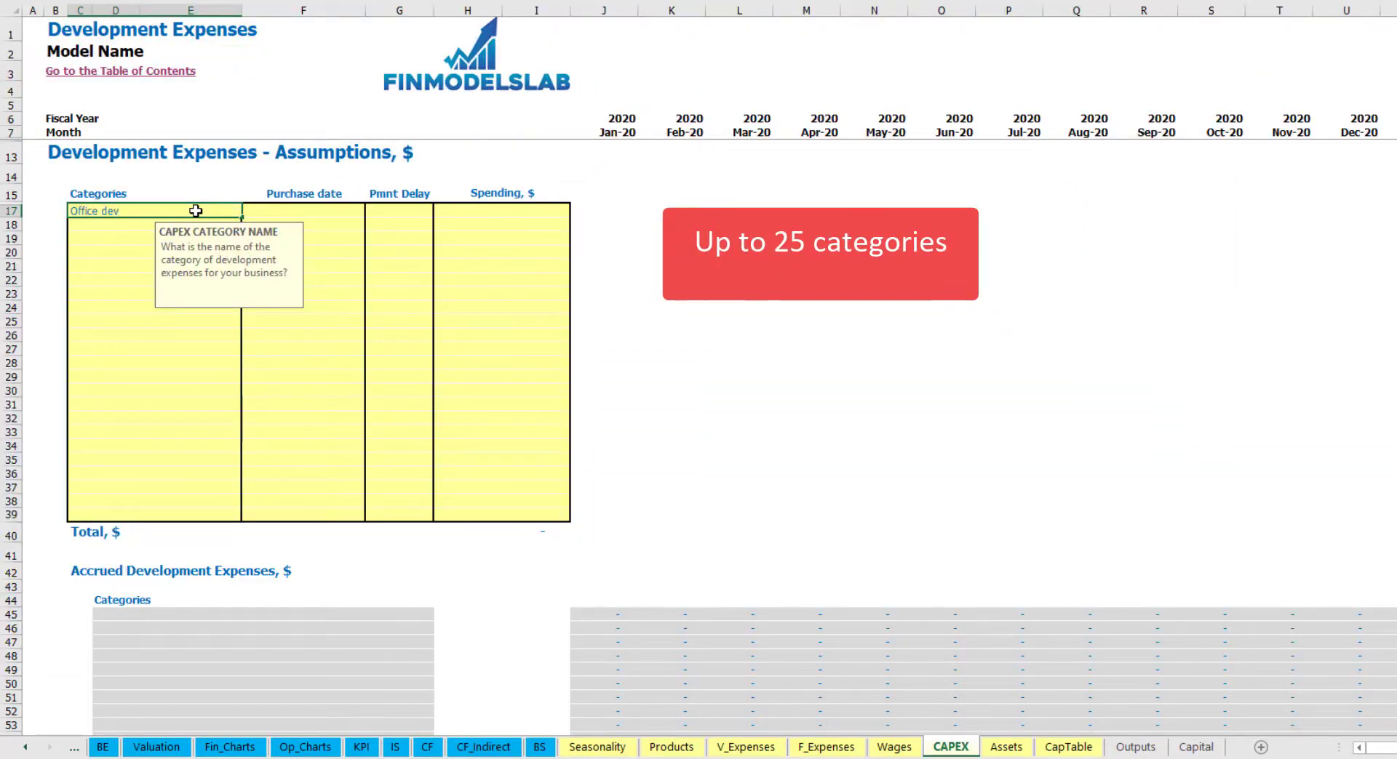
key(Return)
click(305, 211)
click(372, 211)
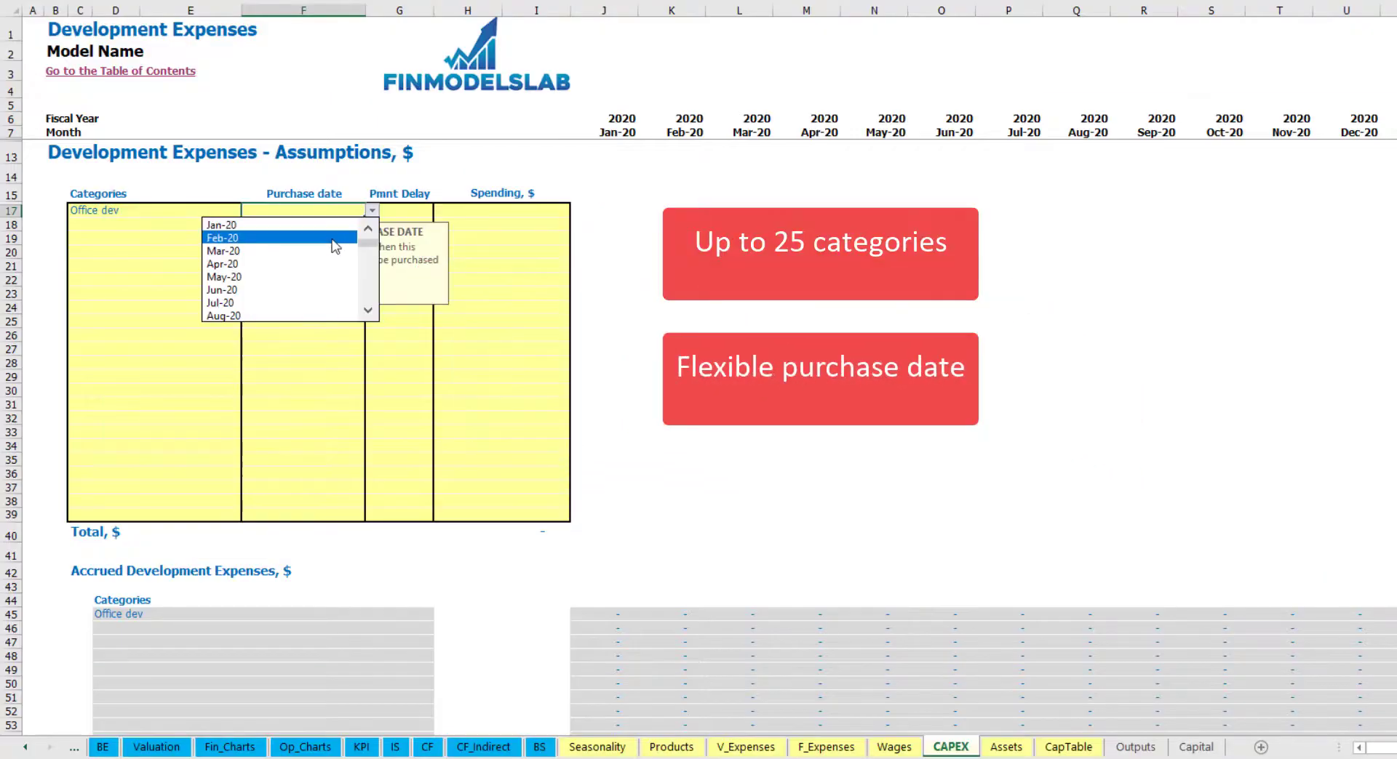
click(337, 239)
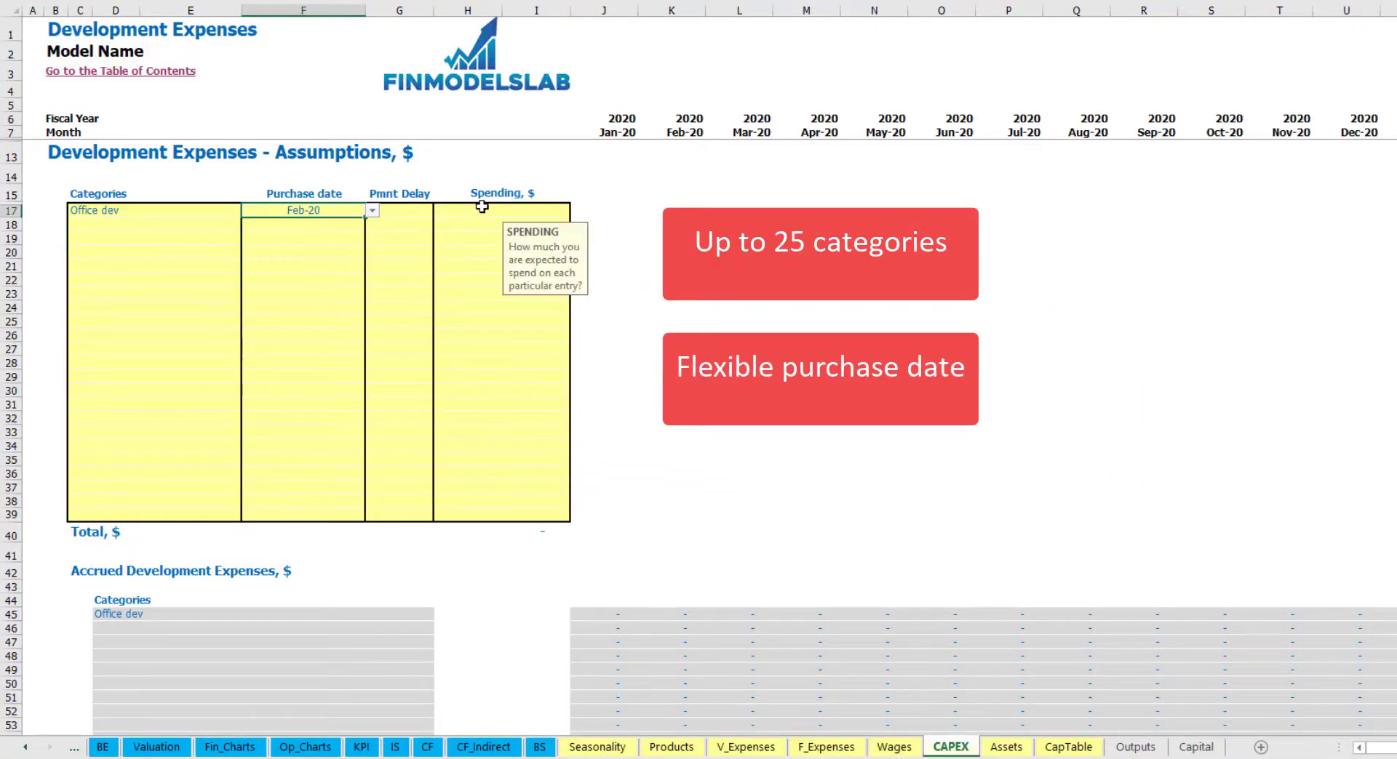
click(482, 208)
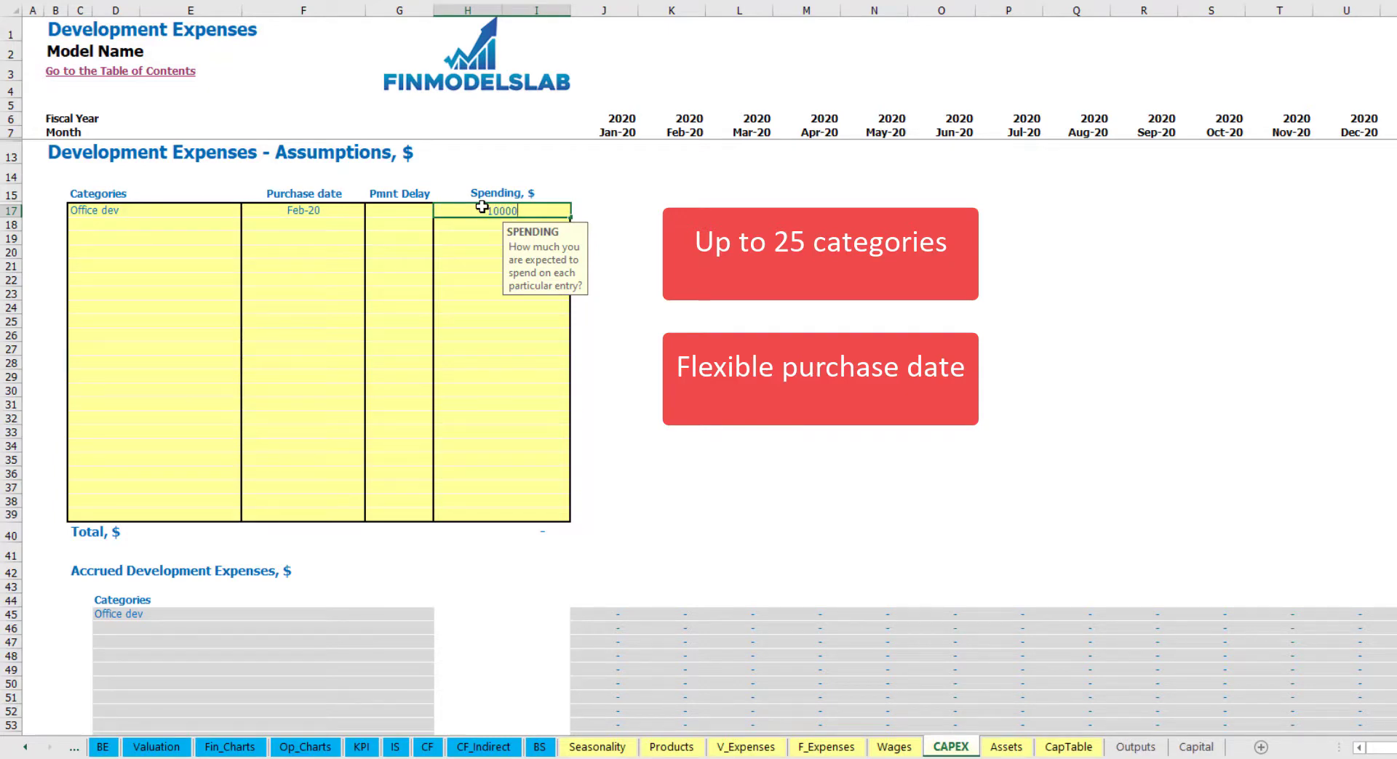
key(Return)
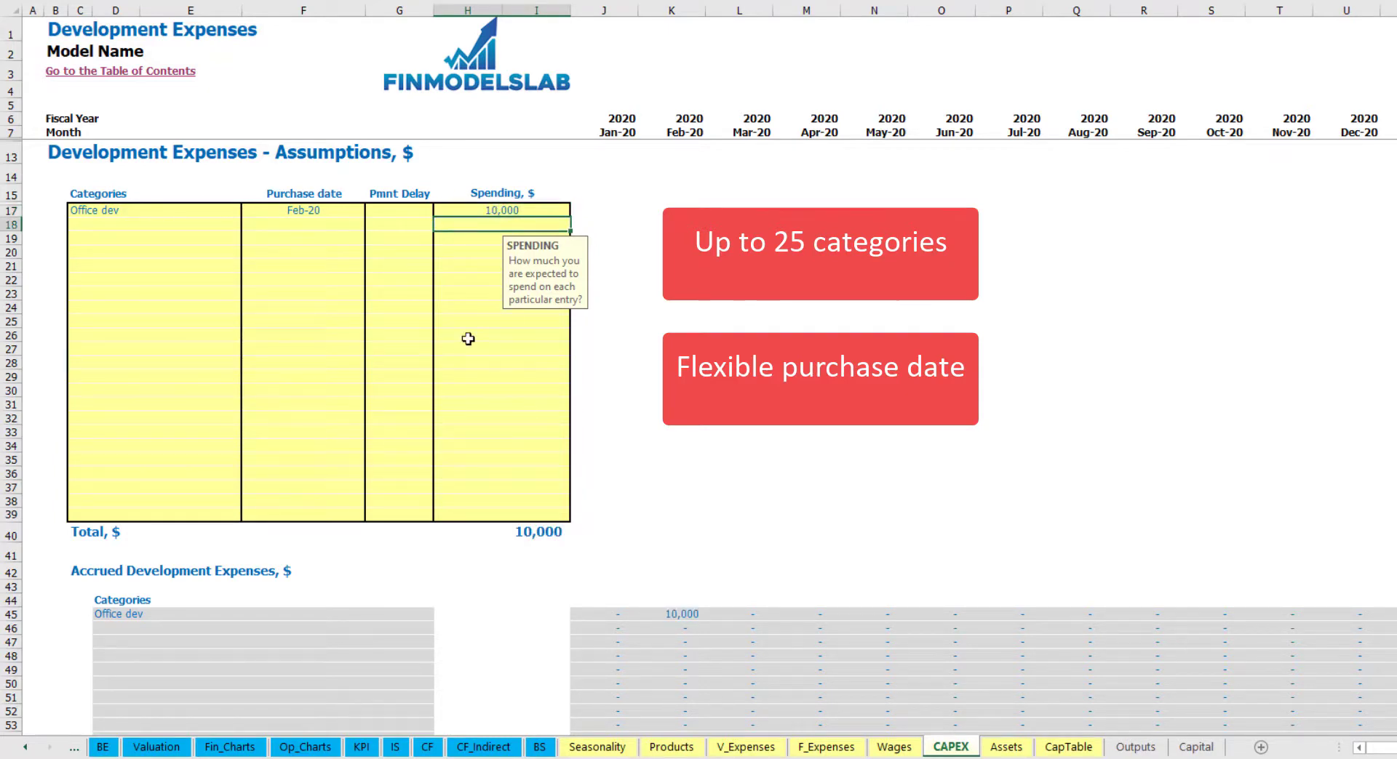
Step: Set the payment delay of the Office dev expense to 2M
click(407, 211)
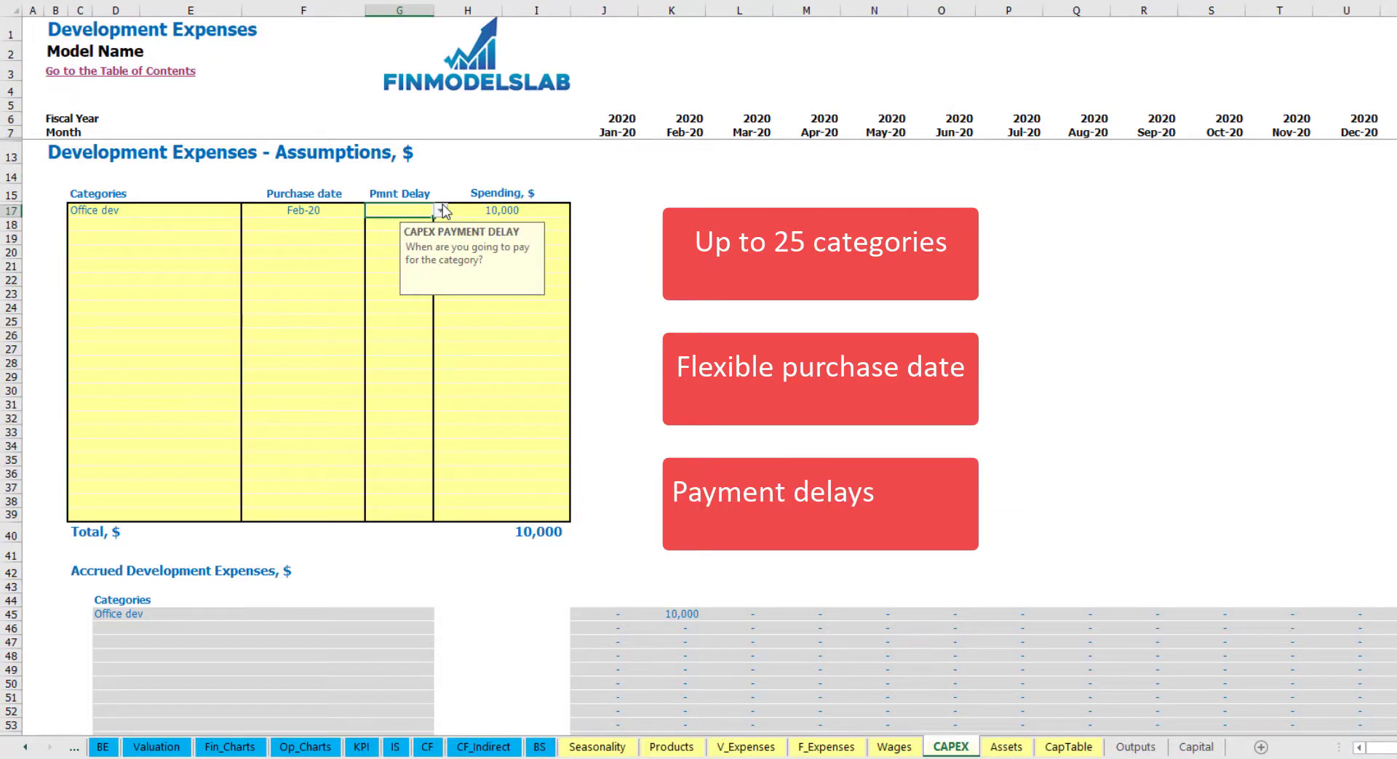
click(441, 210)
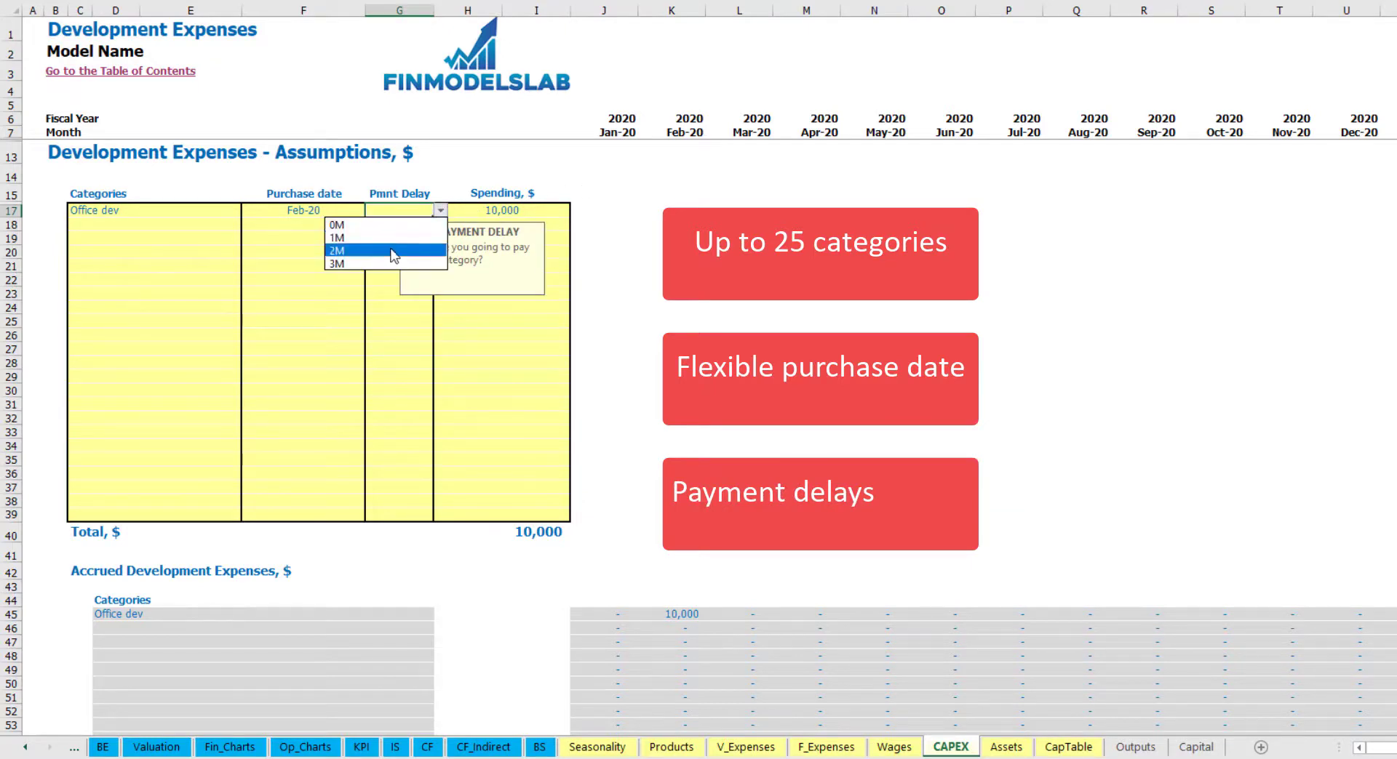
click(385, 251)
click(719, 258)
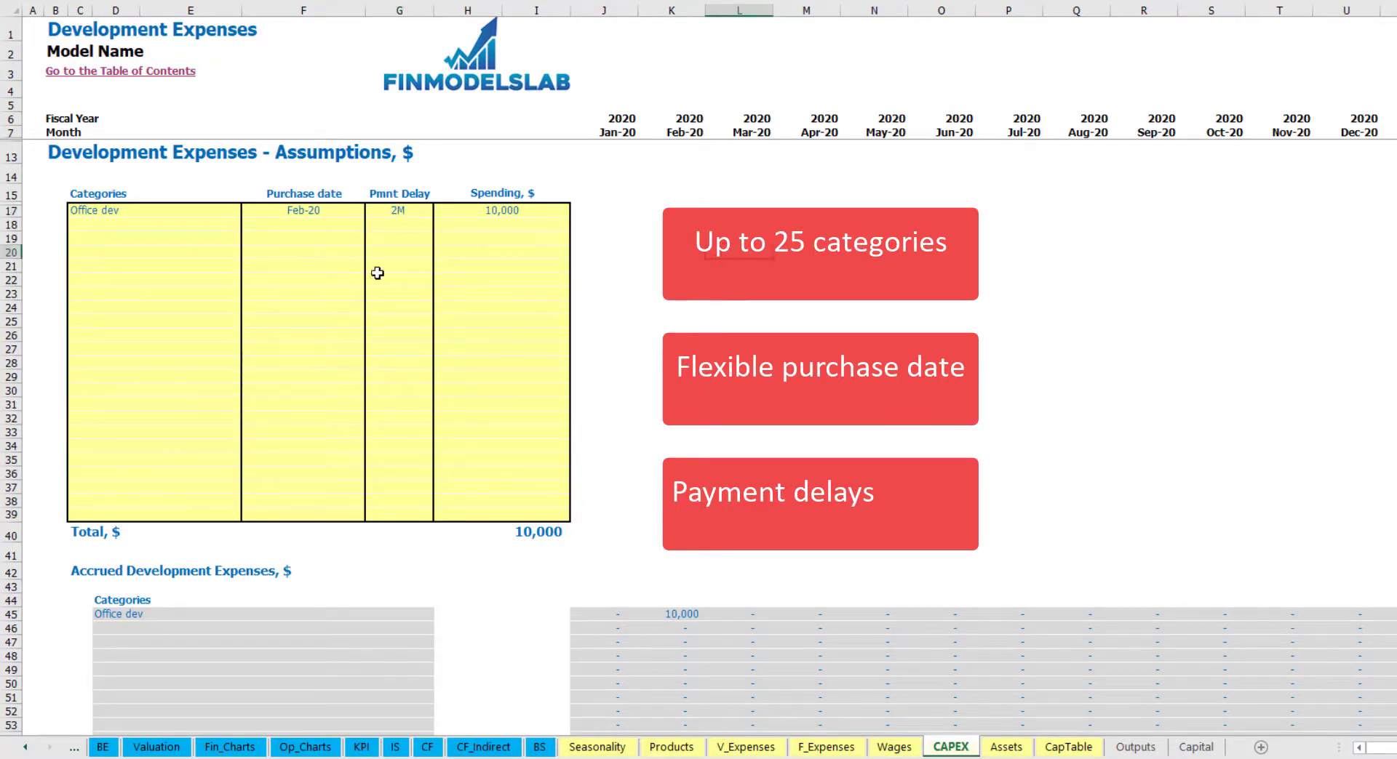
Step: Compare the months in which Office dev is accrued and paid, and check the CAPEX summary balances
click(682, 615)
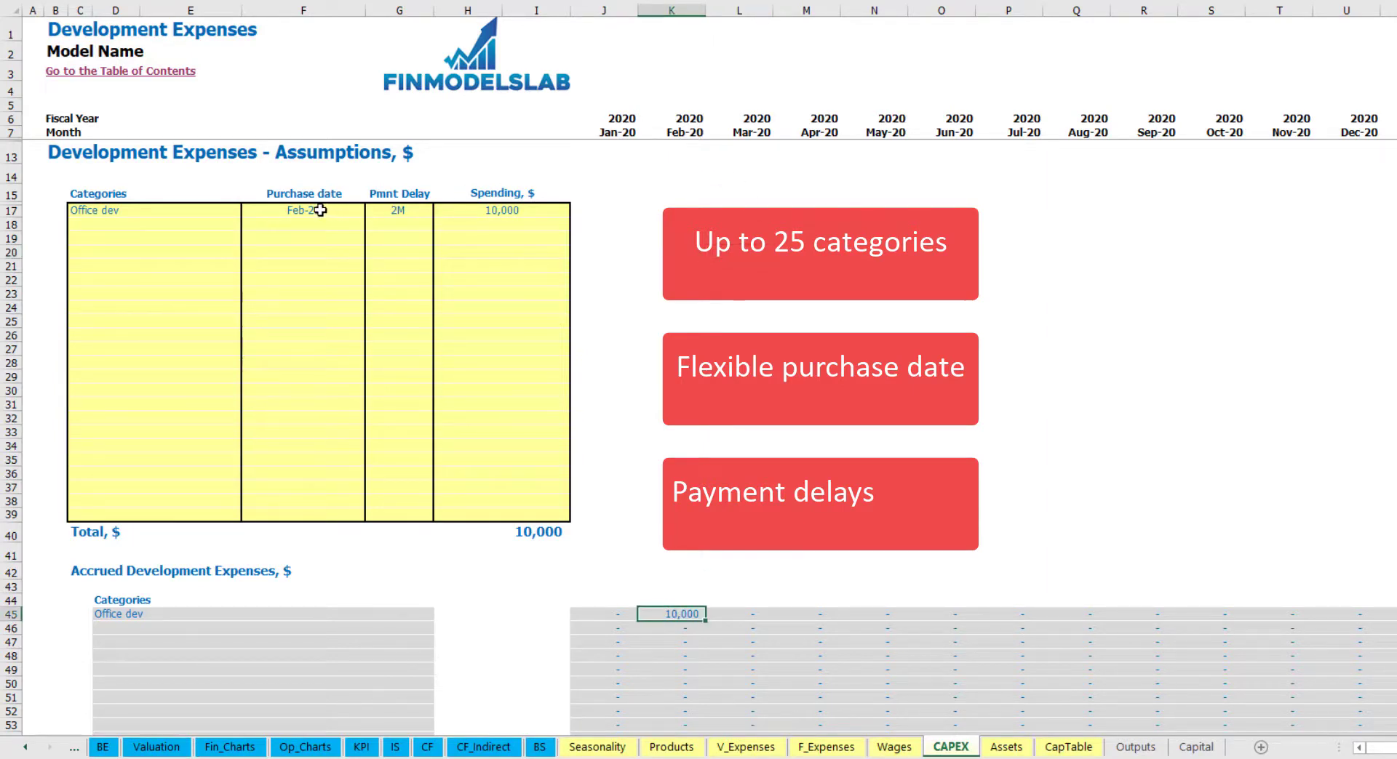
scroll(679, 299, down, 6)
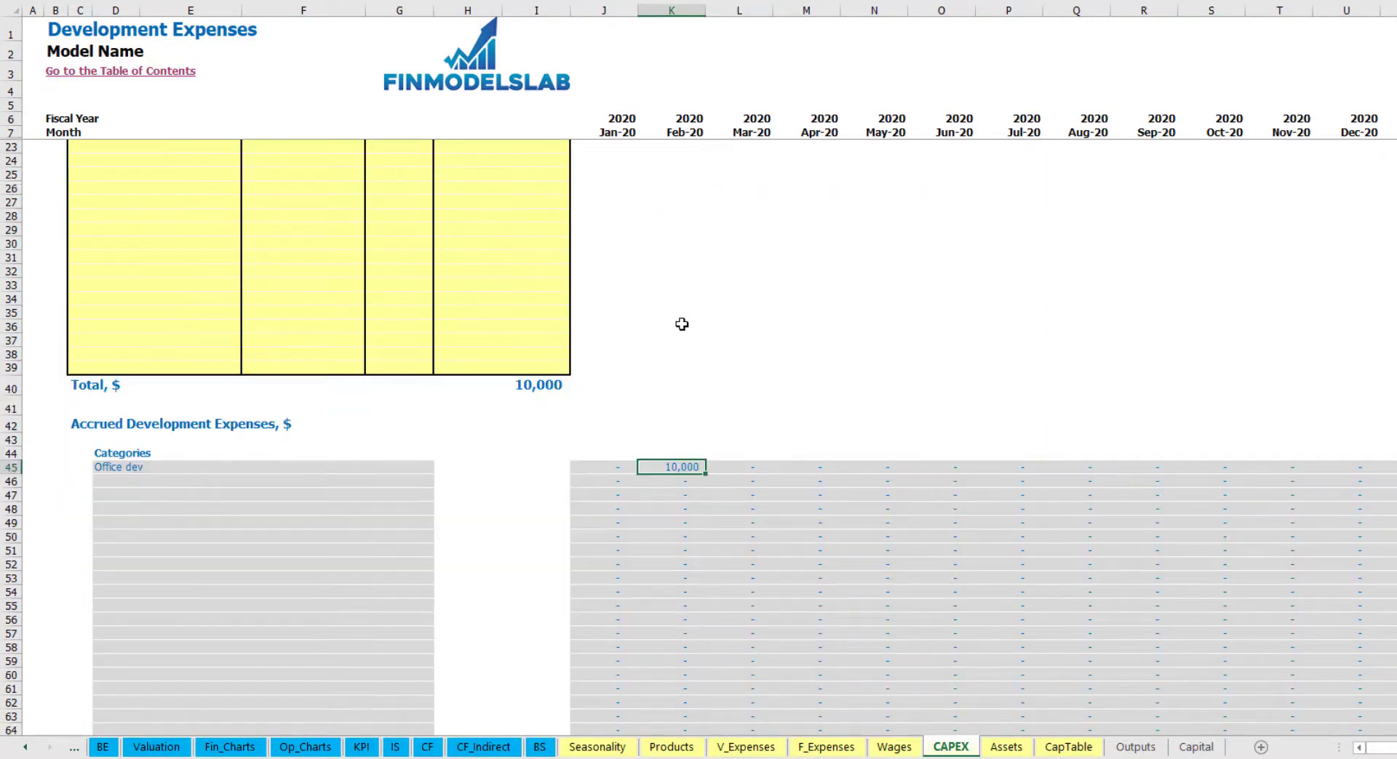
scroll(685, 329, down, 3)
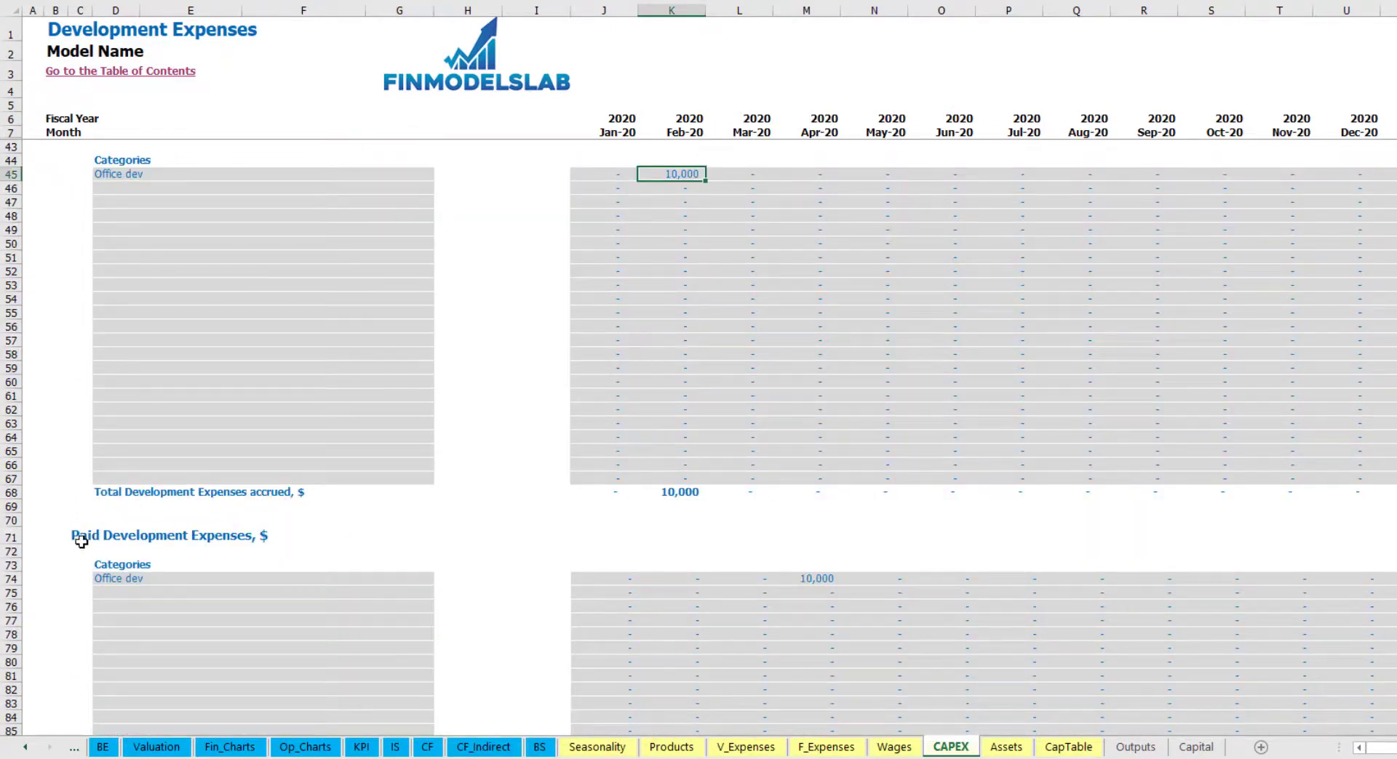
click(808, 580)
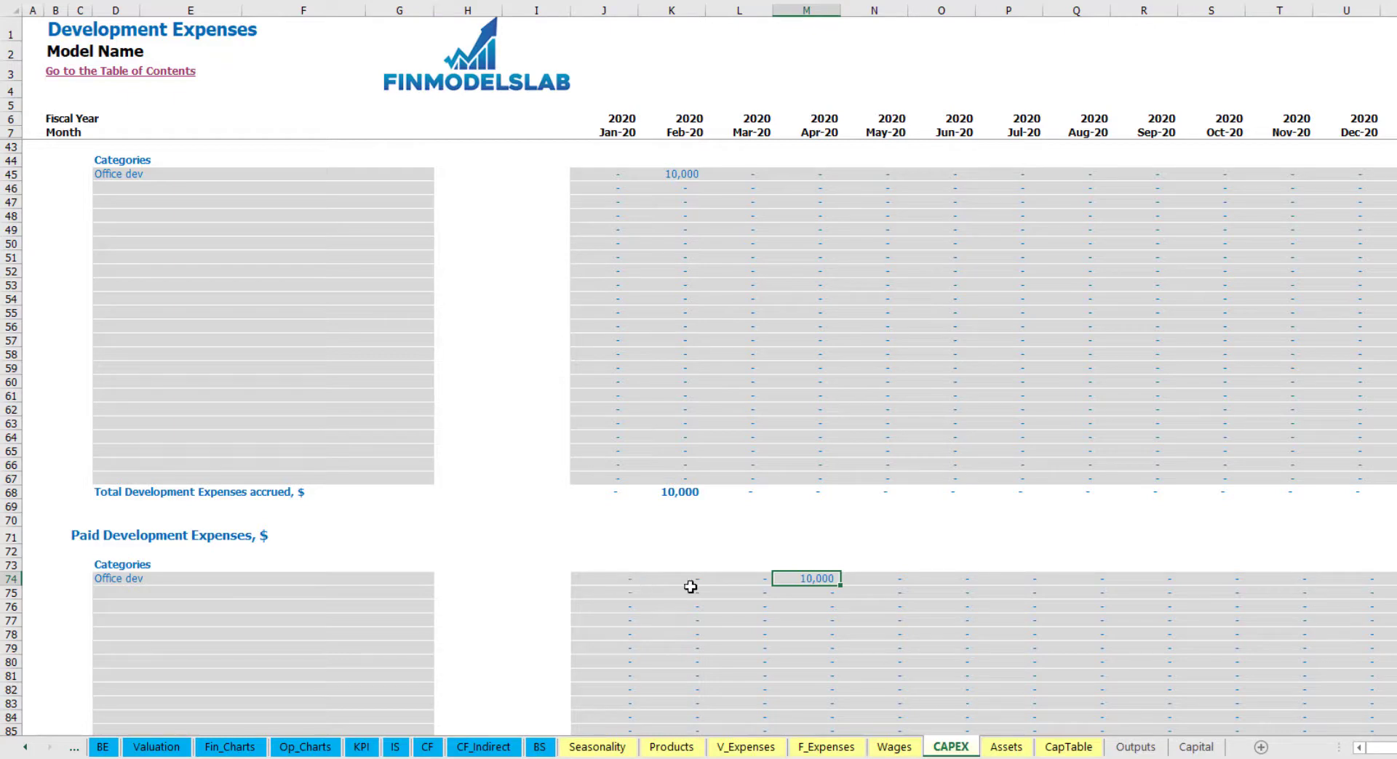
scroll(773, 582, down, 13)
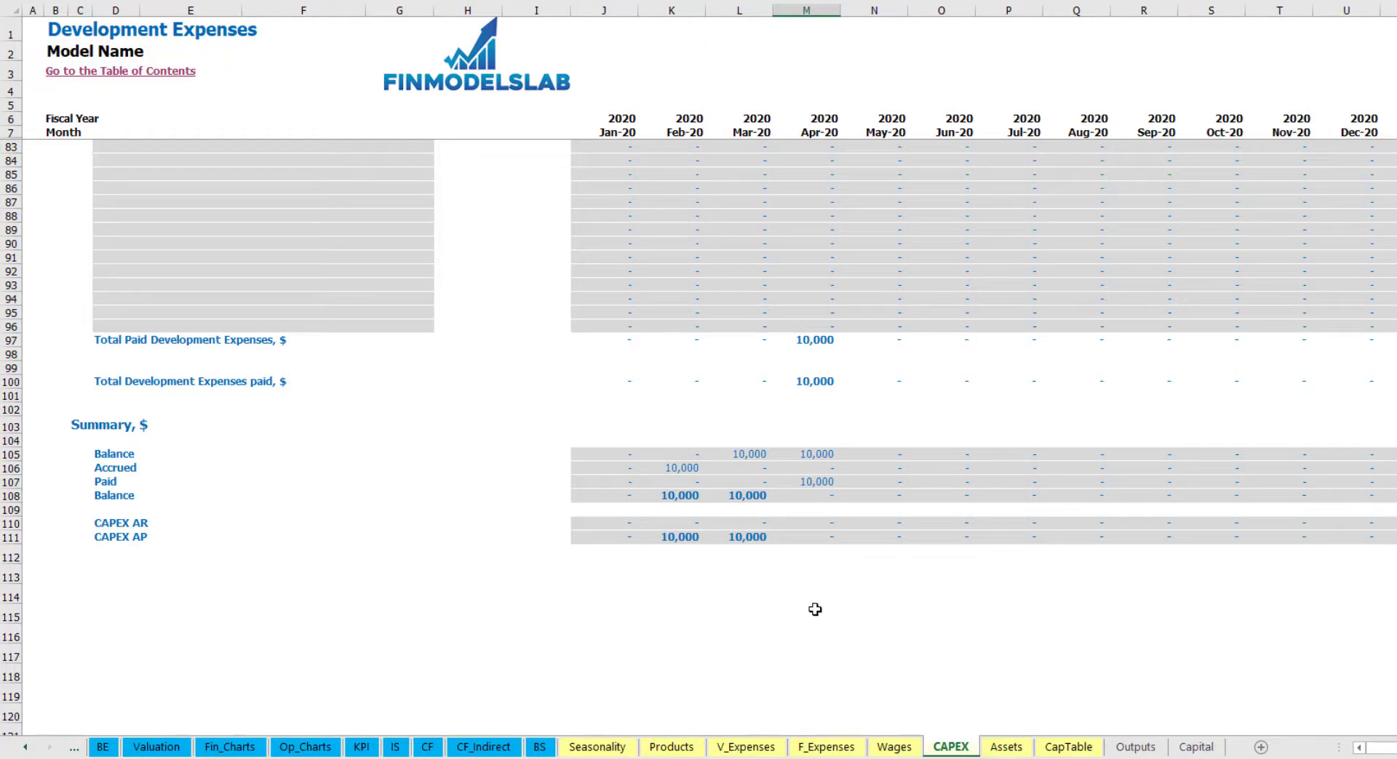
scroll(734, 458, up, 20)
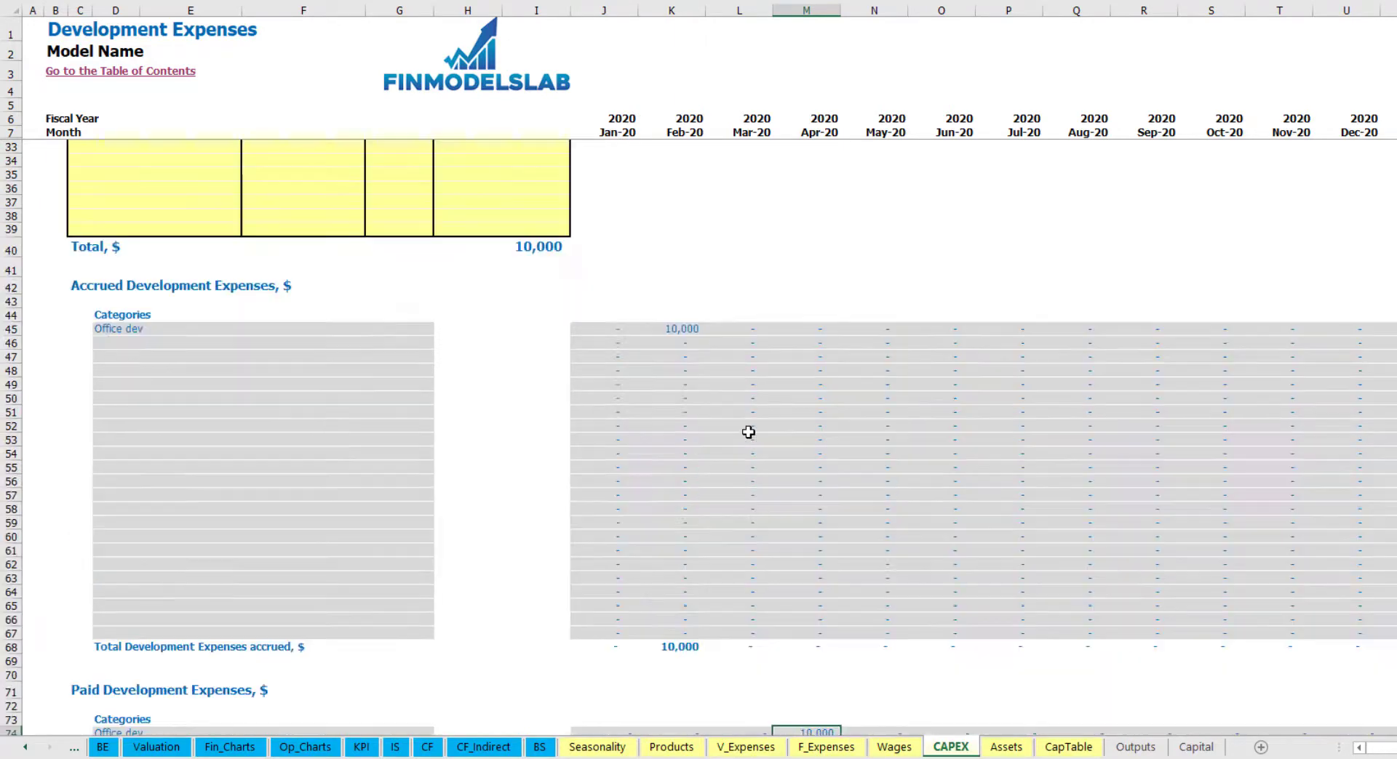
Step: Add a second development expense category, Other dev exp, with purchase date Mar-20 and spending of $5,000
click(129, 223)
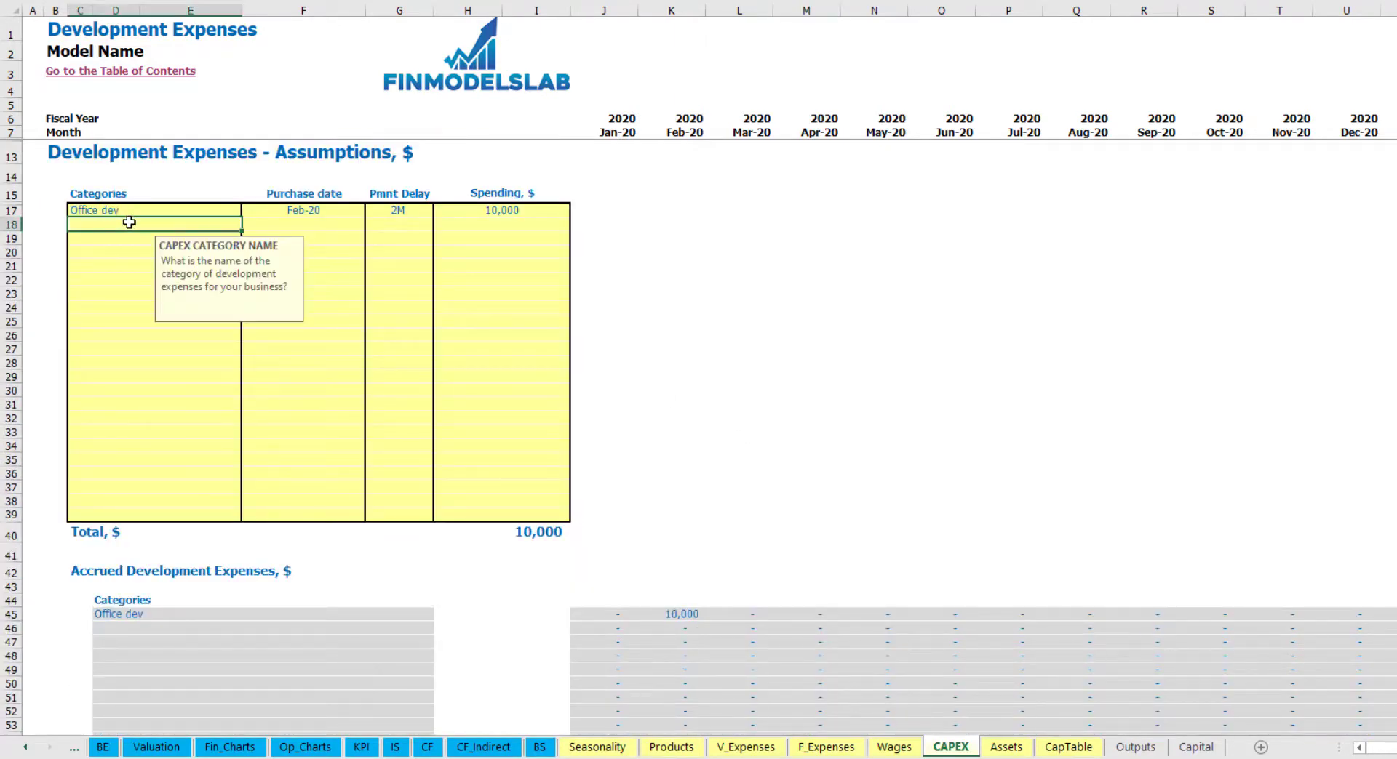
text(Other dev exp)
key(Return)
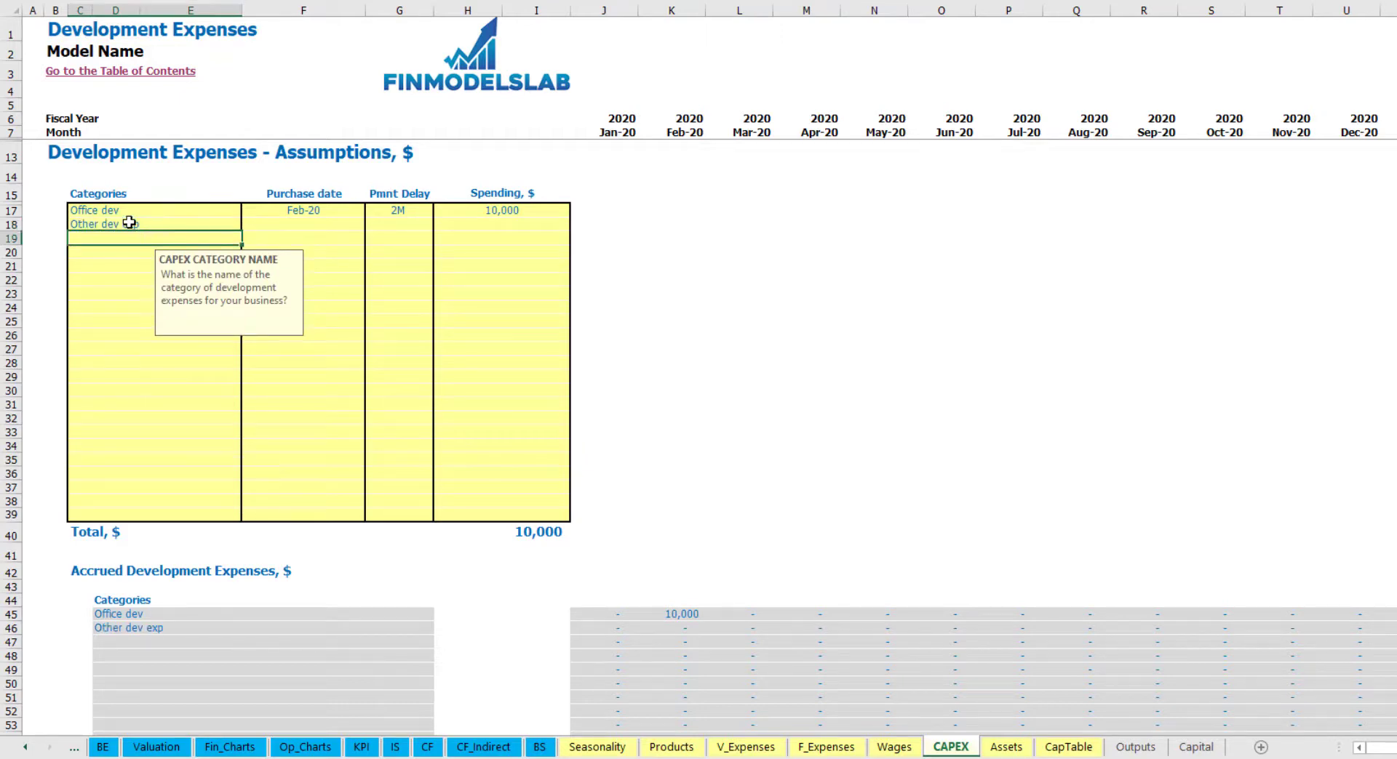
click(342, 221)
click(372, 226)
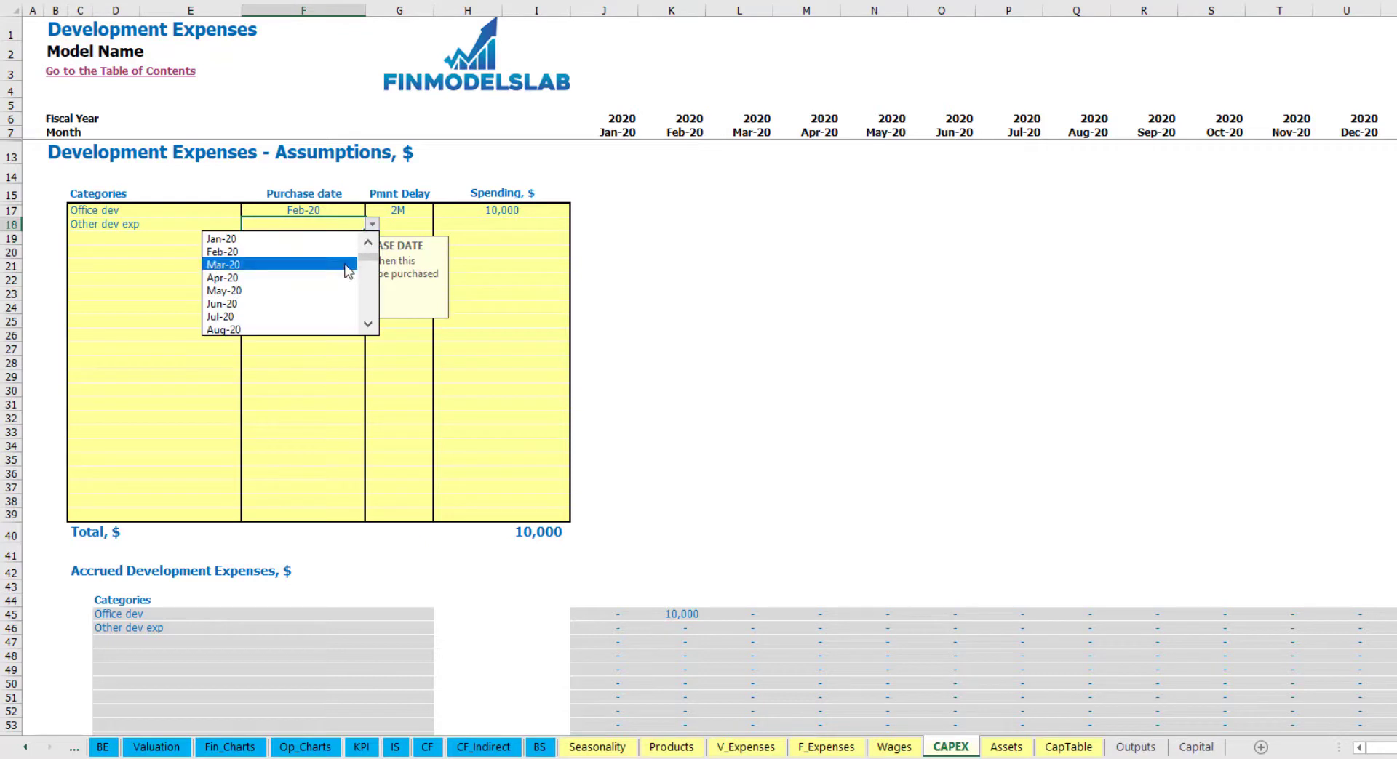
click(276, 264)
click(481, 229)
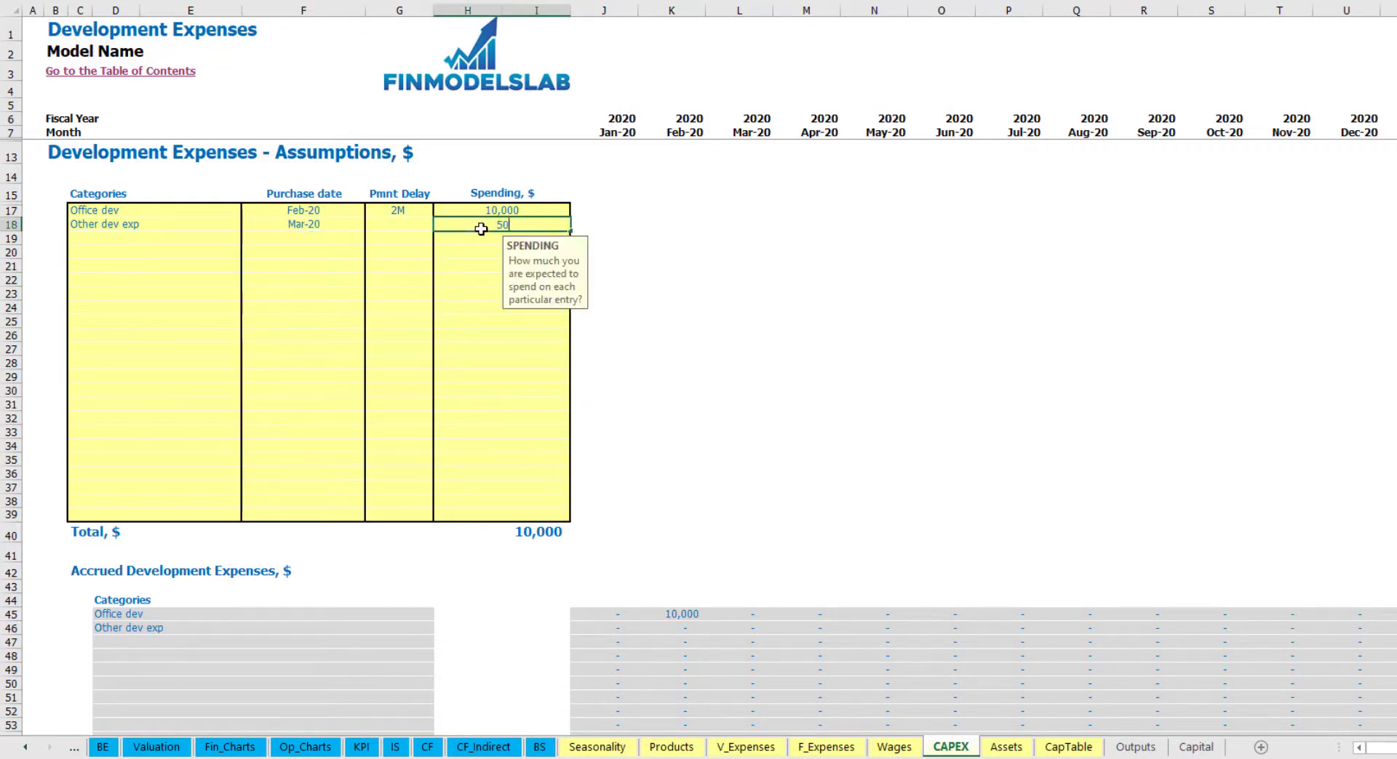
text(5,000)
key(Return)
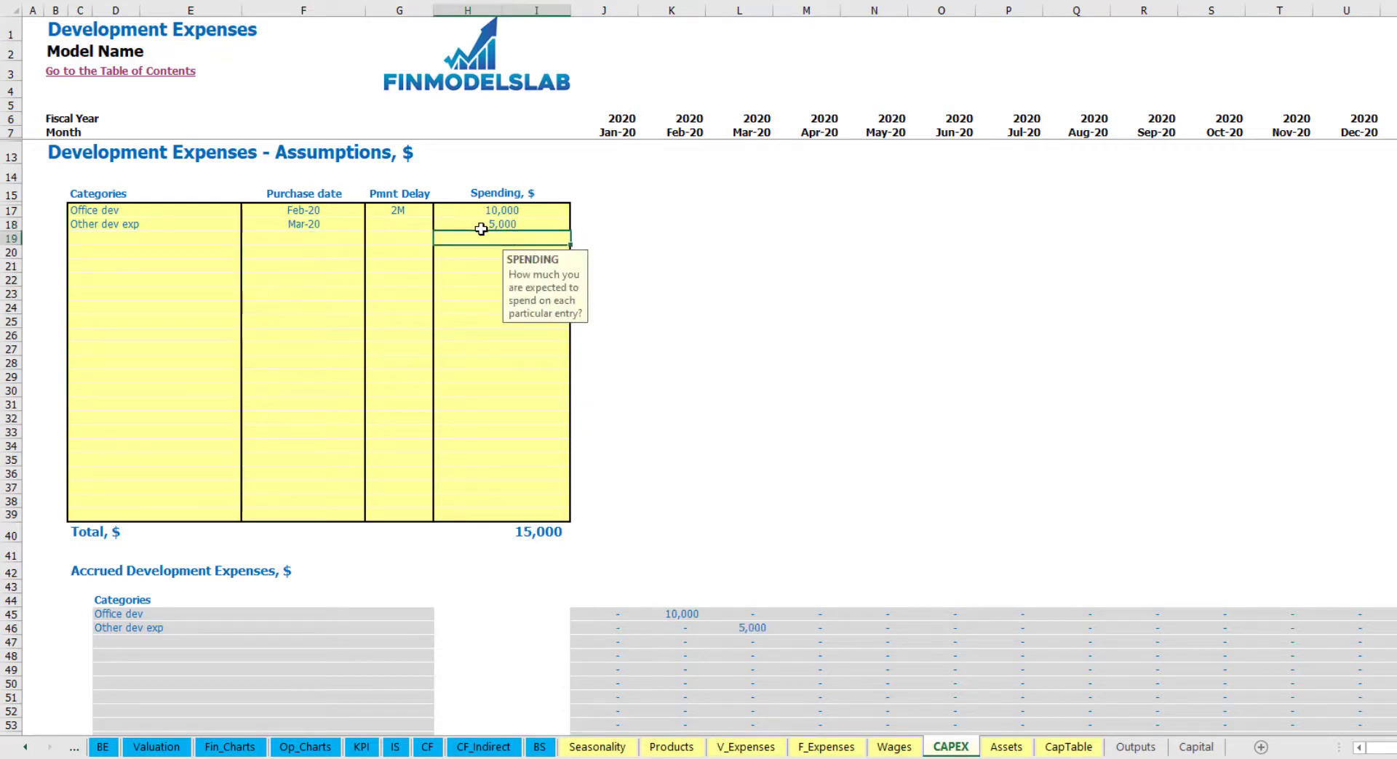
Step: Set the payment delay of the Other dev exp category to 0M
click(413, 229)
click(440, 224)
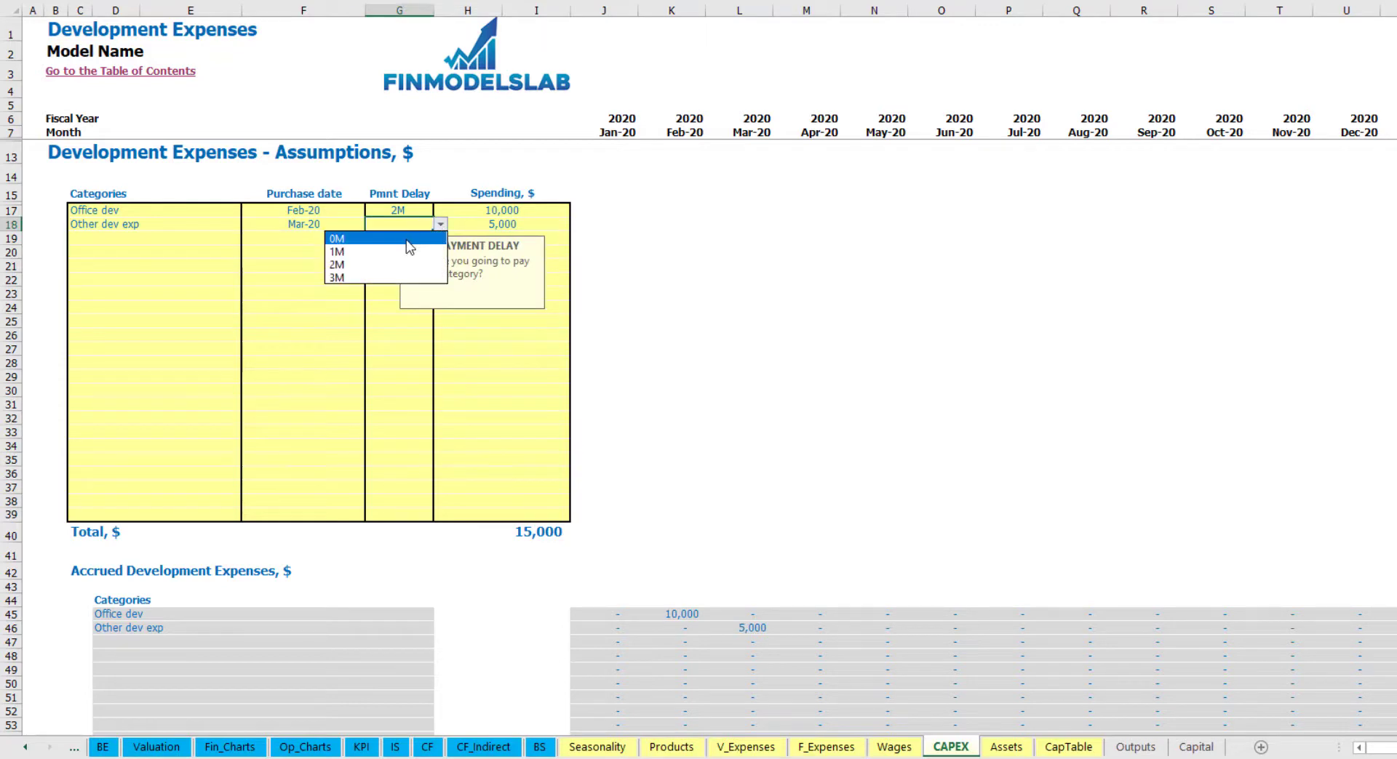
click(409, 248)
Step: Check in which months Other dev exp is accrued and paid in the development expense schedules
scroll(708, 552, down, 3)
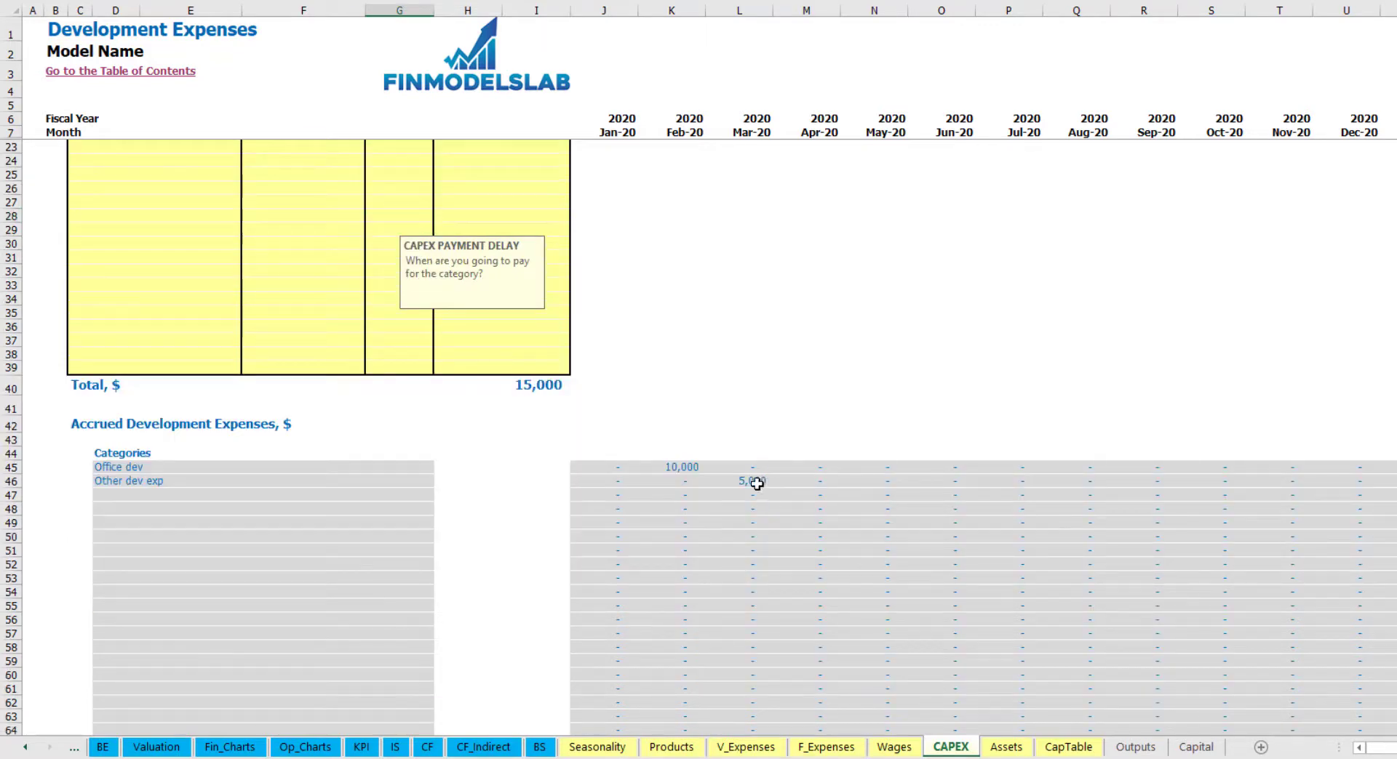
click(757, 483)
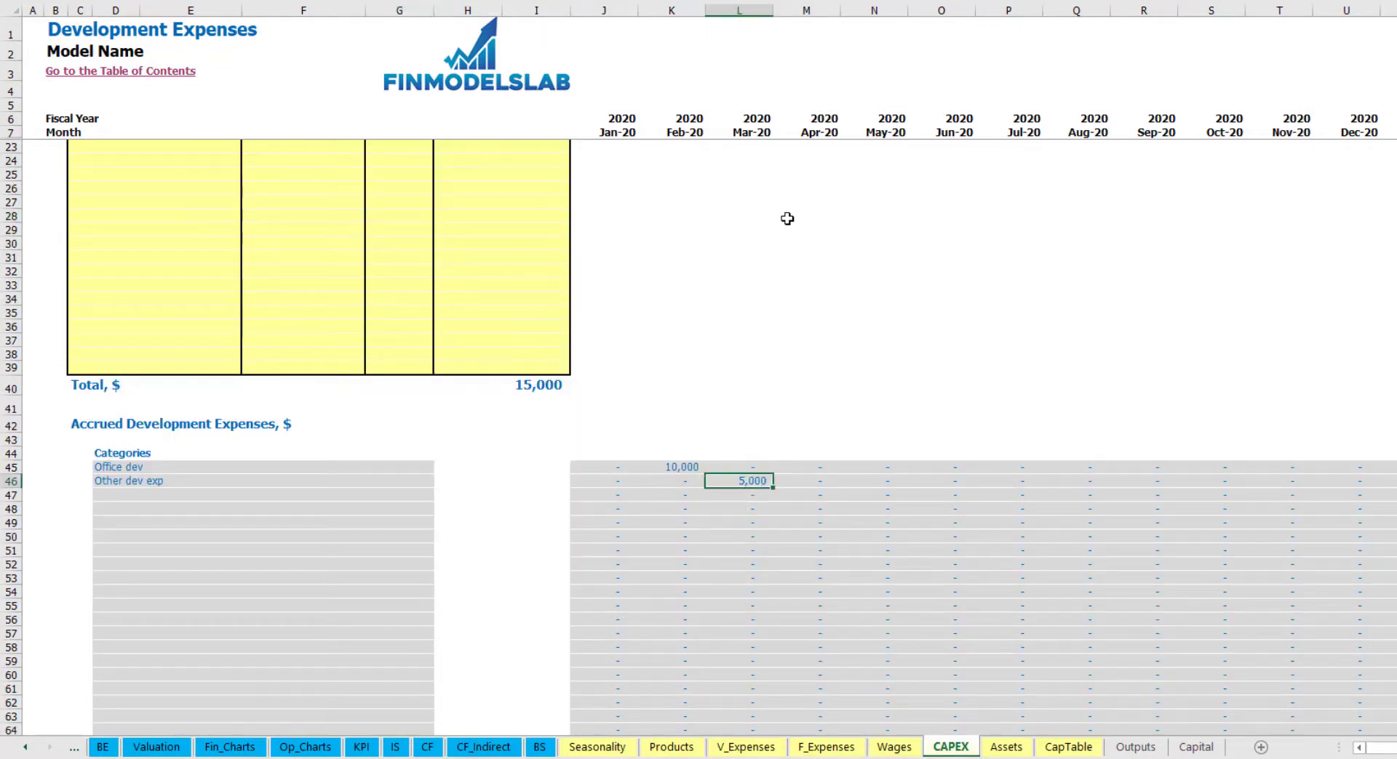
scroll(735, 479, down, 10)
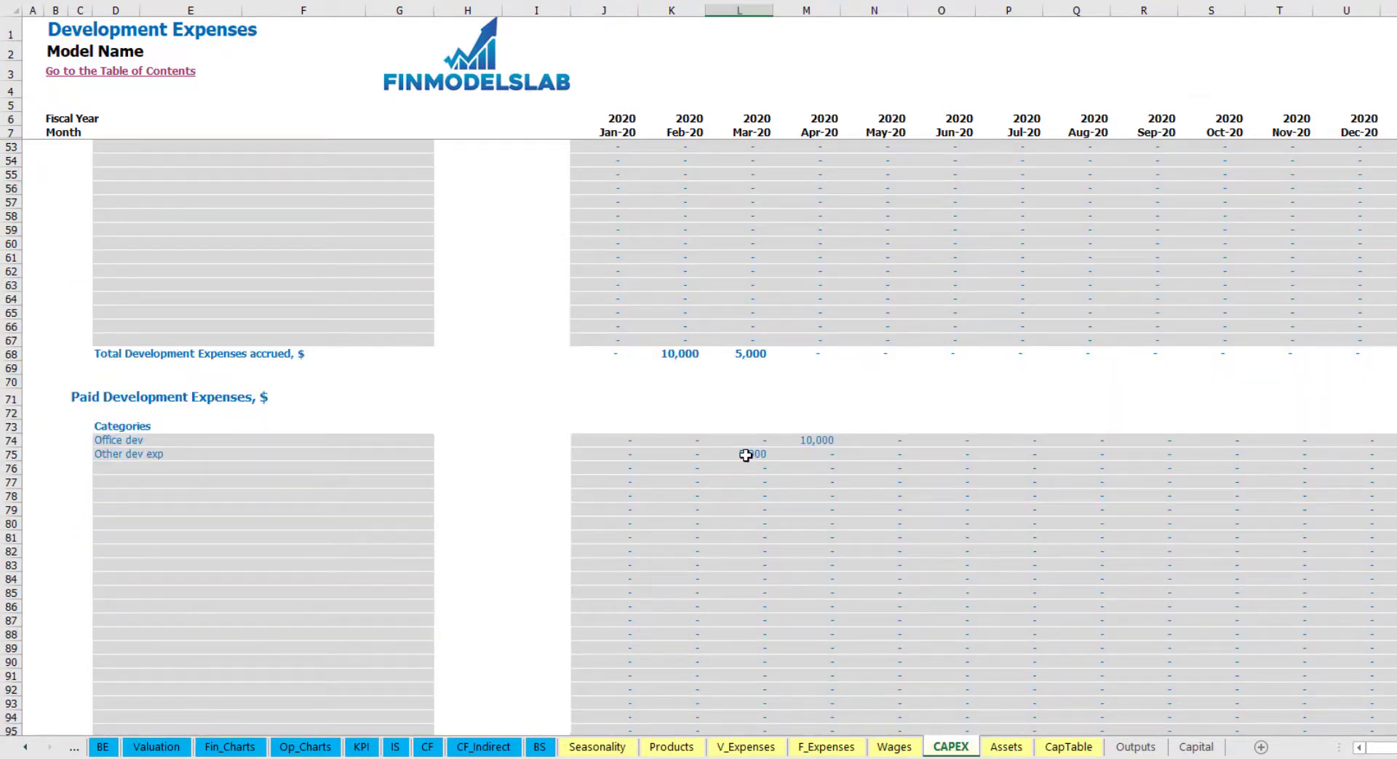
scroll(745, 455, up, 13)
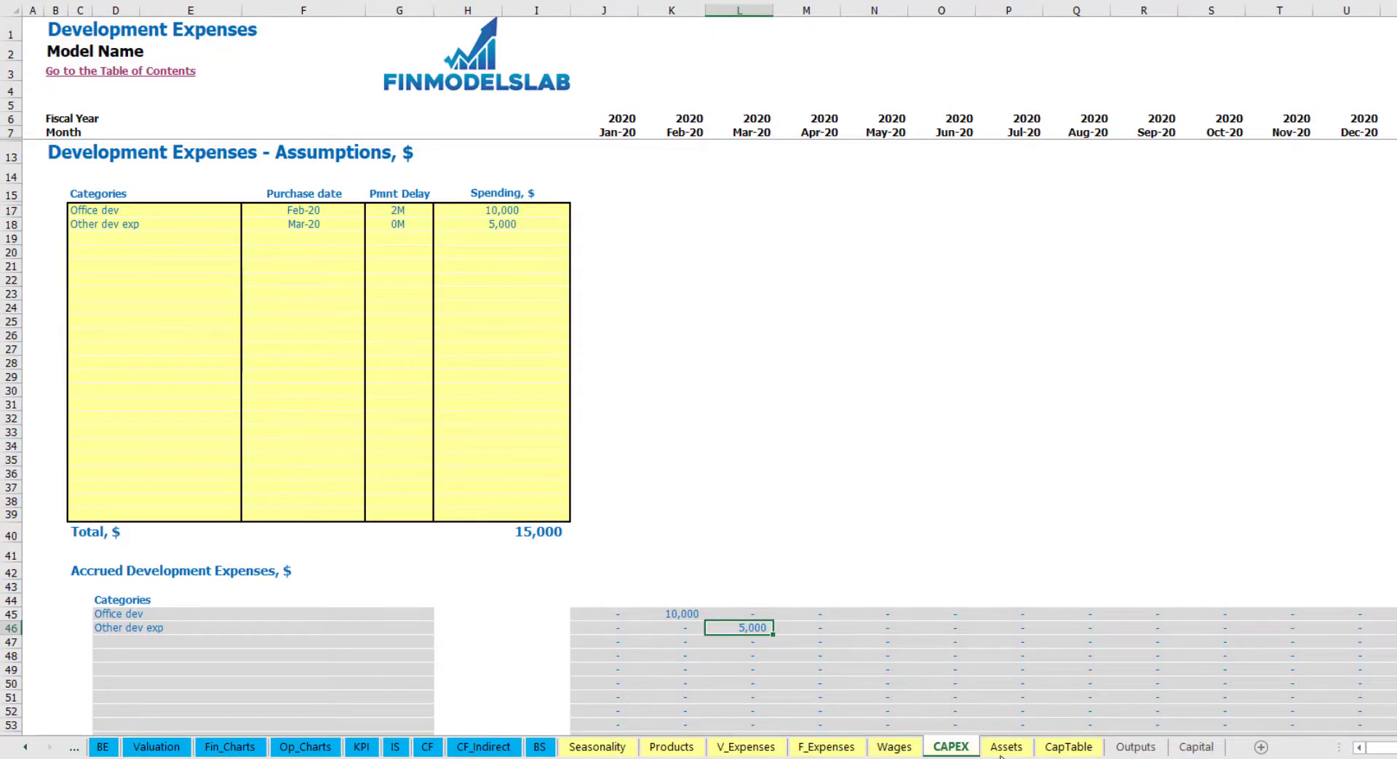
Step: Examine the Development Expenses book asset on the Assets sheet: its monthly depreciation, capital expenditure and closing net book value
click(1004, 748)
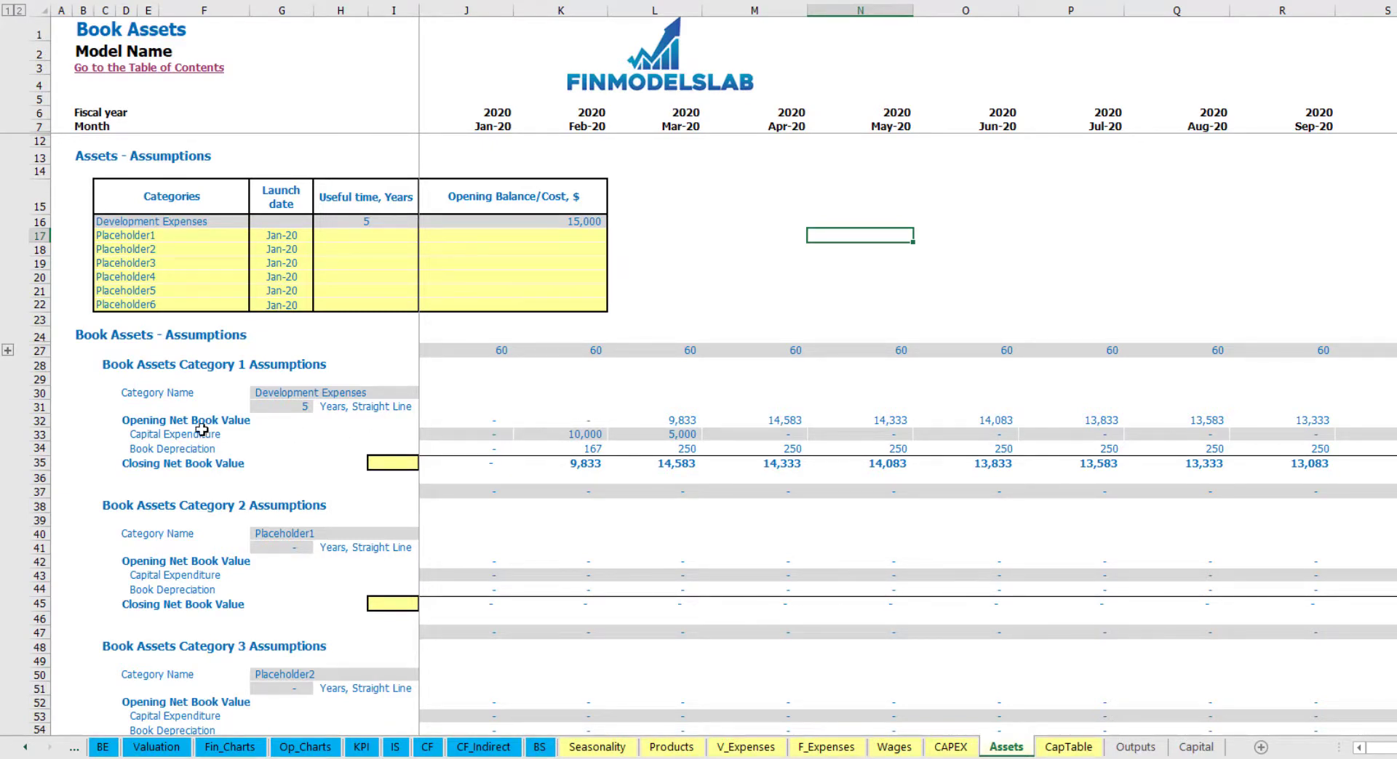
click(35, 448)
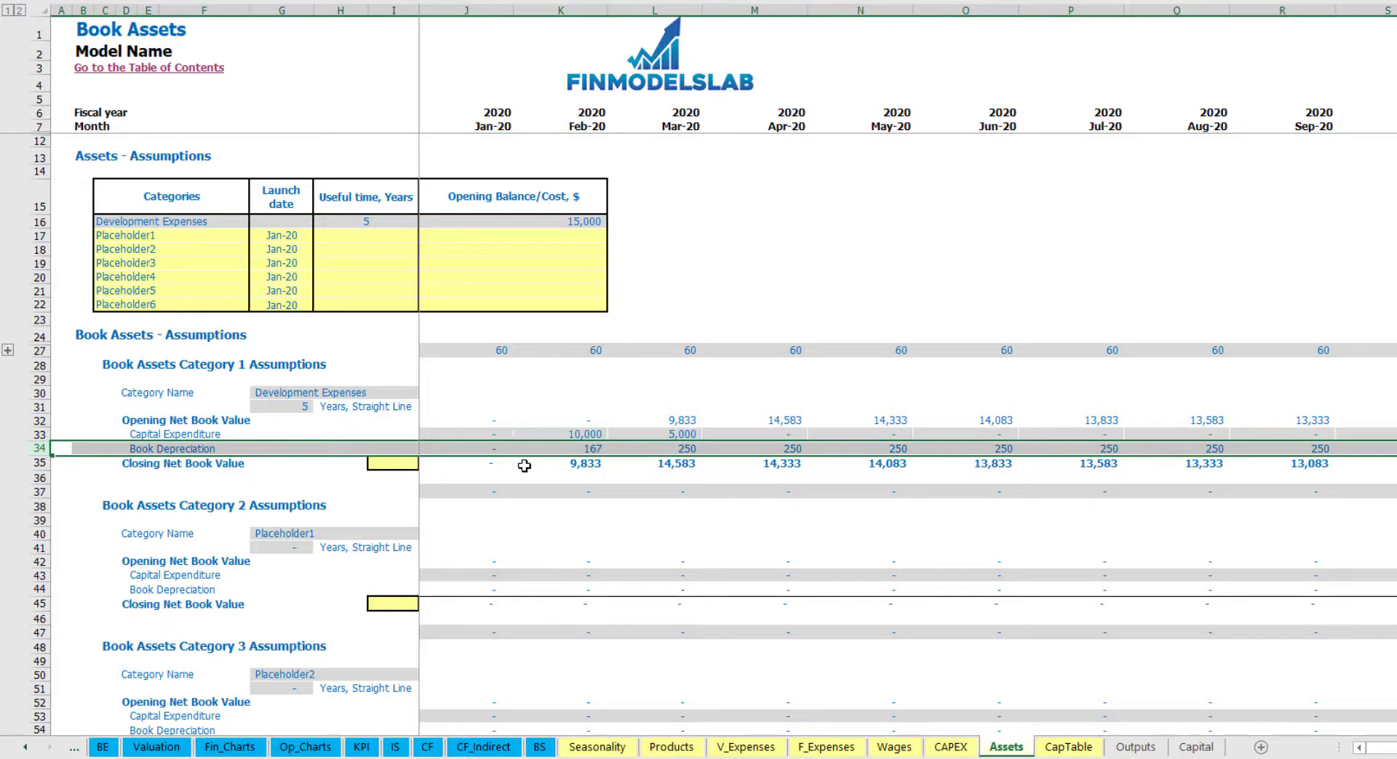
drag(461, 436, 832, 437)
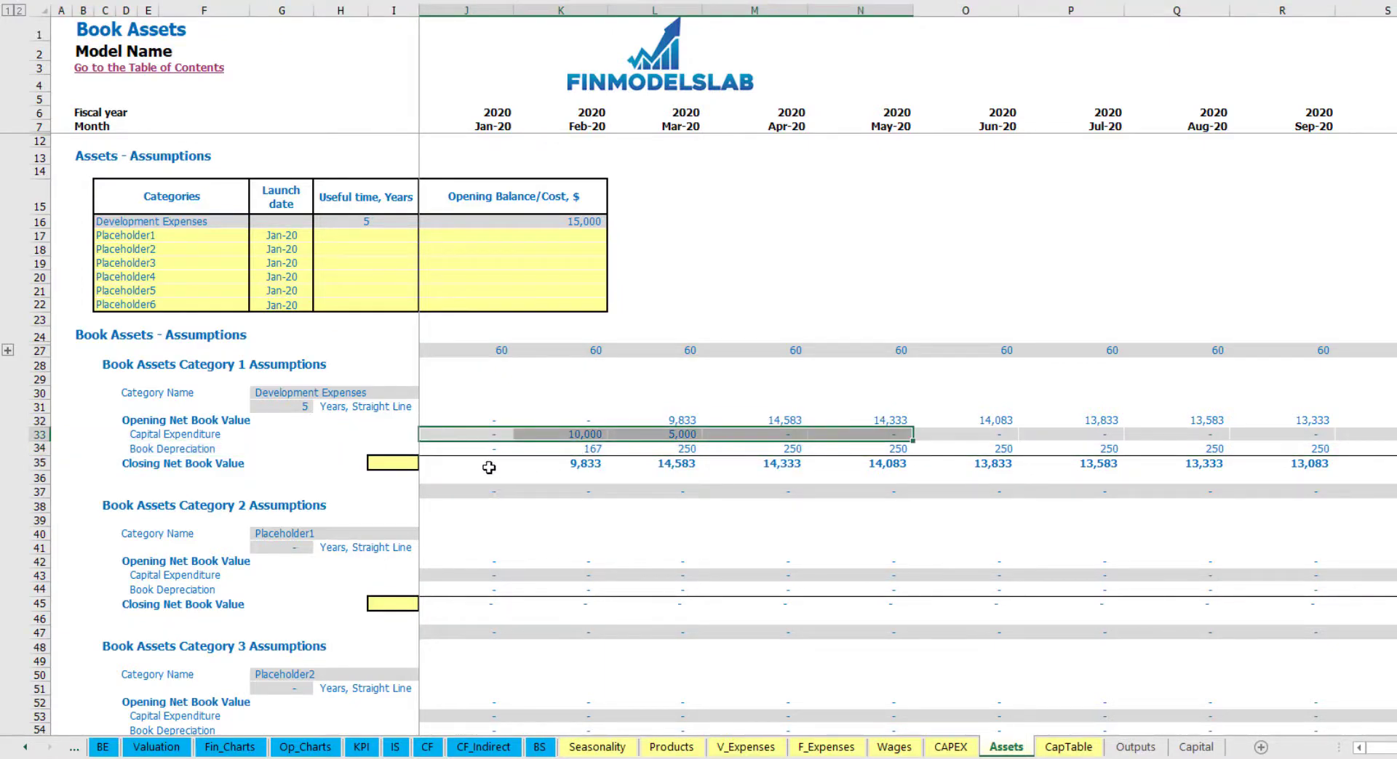
drag(489, 468, 922, 466)
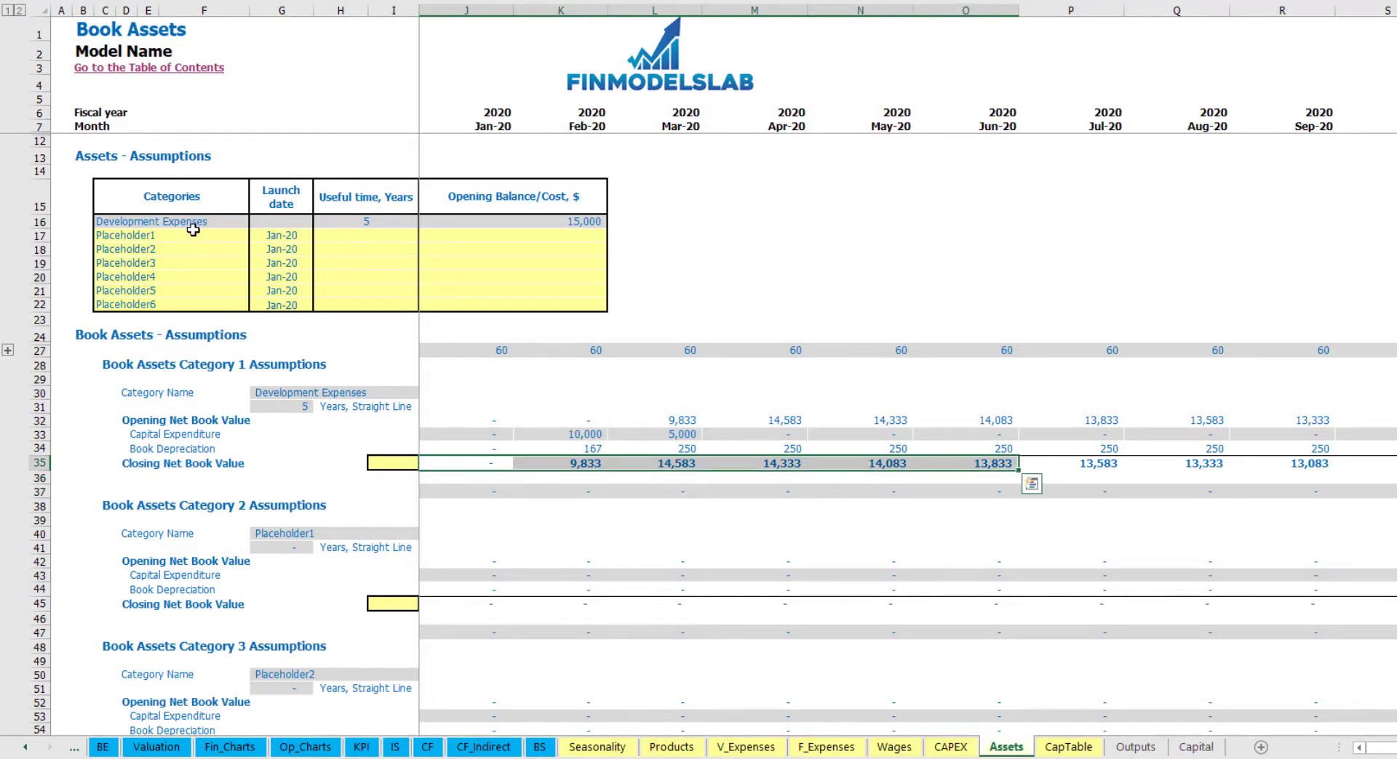
Step: Add an asset category named Other assets with a useful time of 10 years and an opening balance/cost of $25,000
click(193, 230)
text(Other asse)
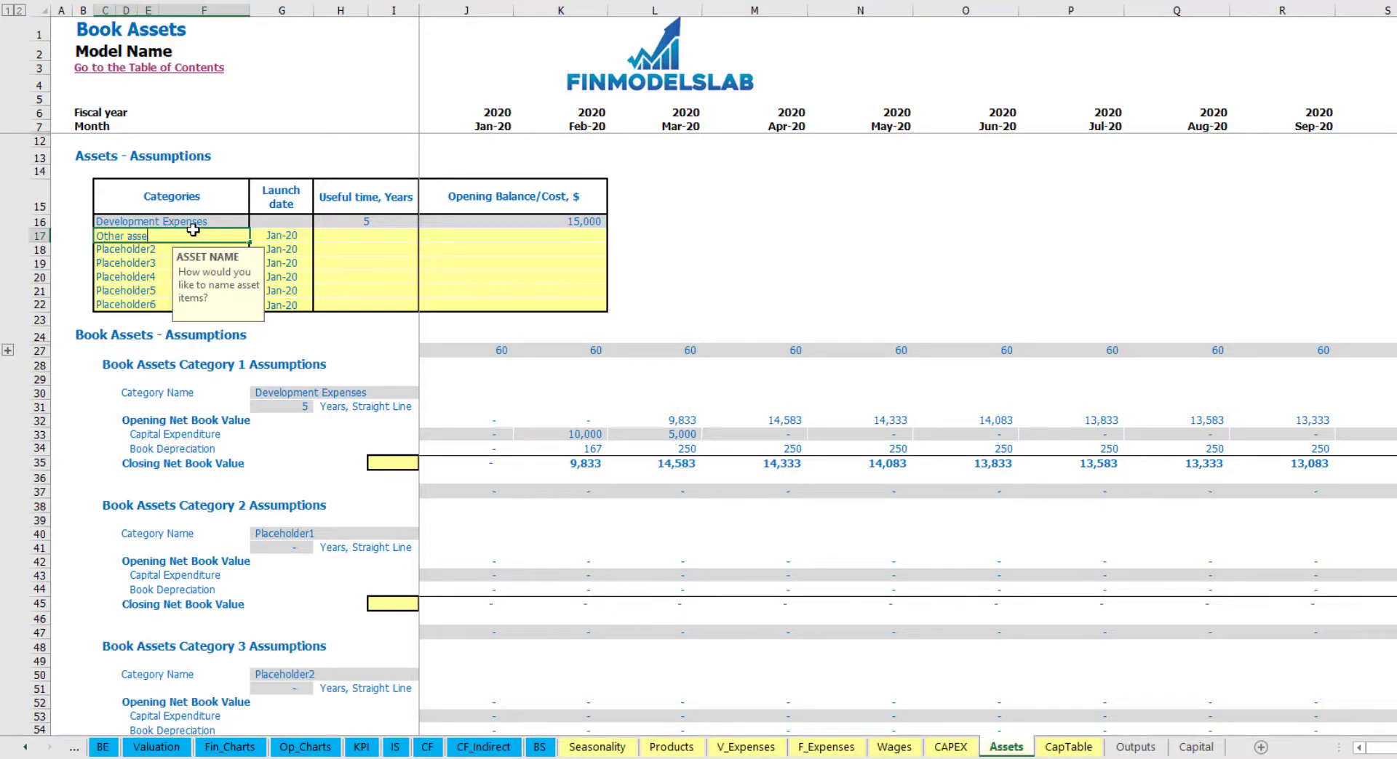
text(ts)
key(Return)
click(403, 234)
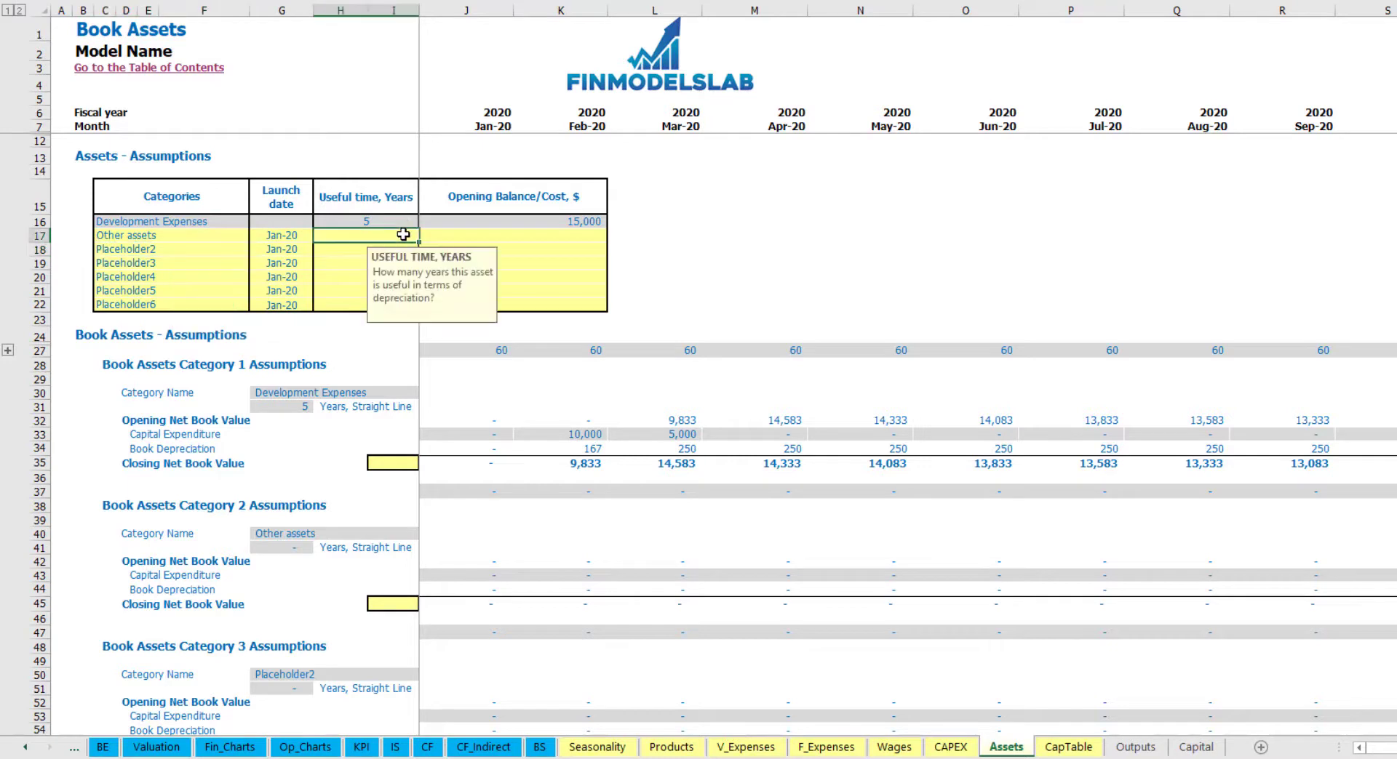
key(Return)
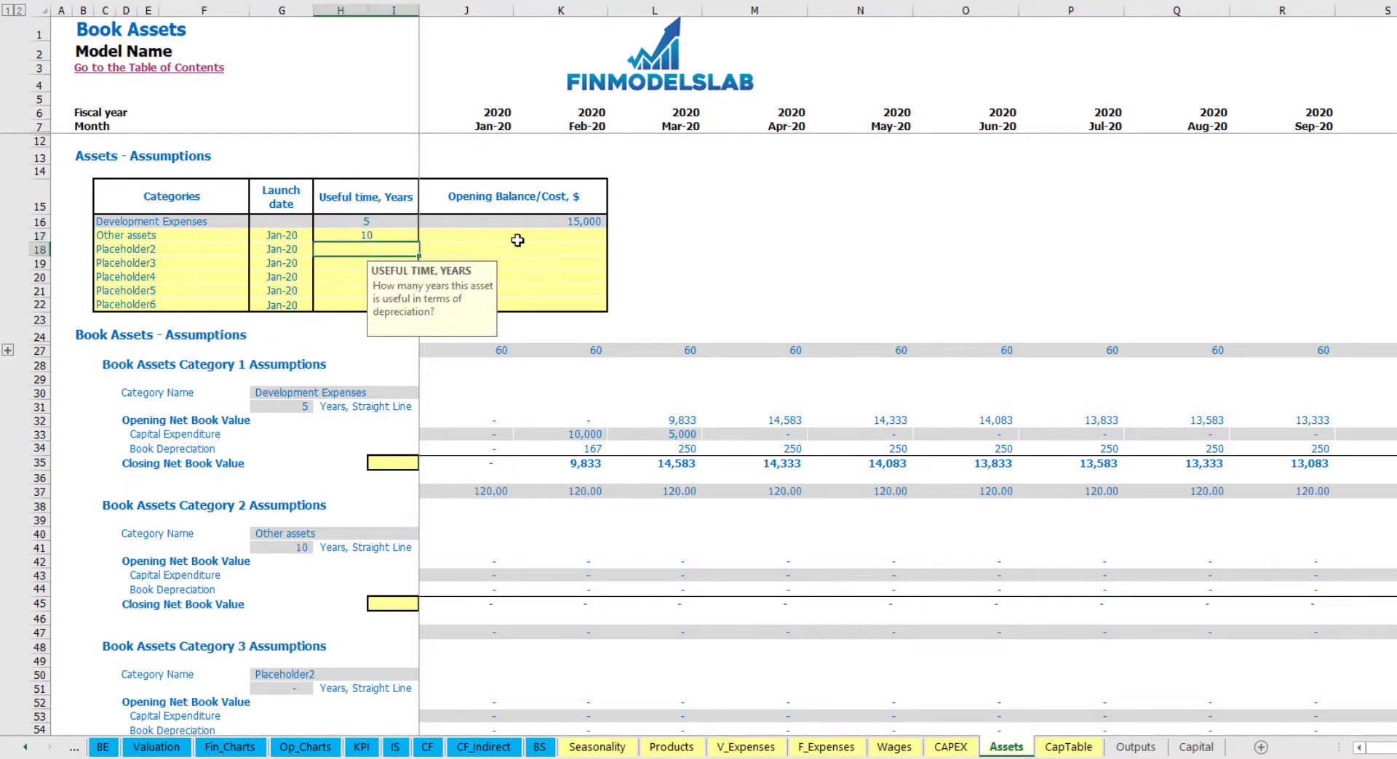
click(518, 238)
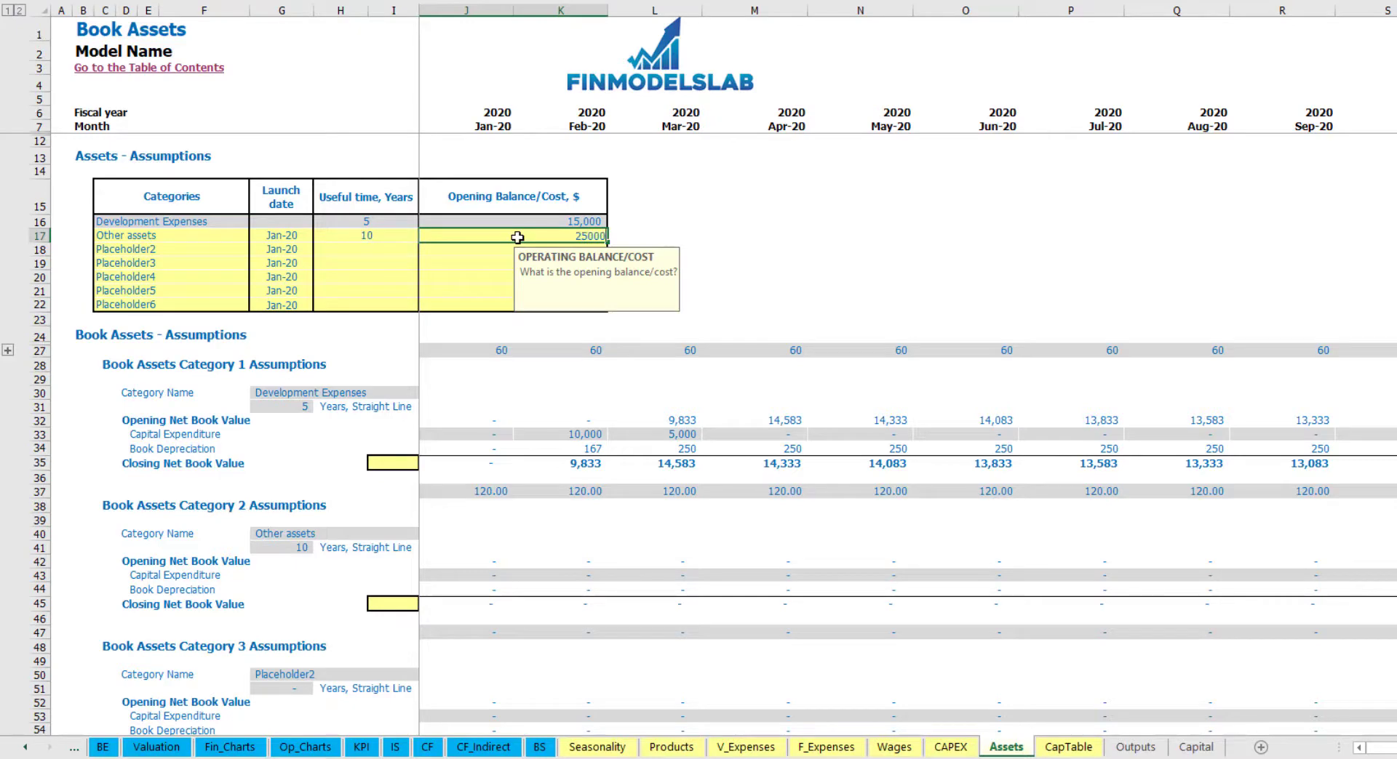
key(Return)
Step: Set the launch date of Other assets to Apr-20
click(294, 235)
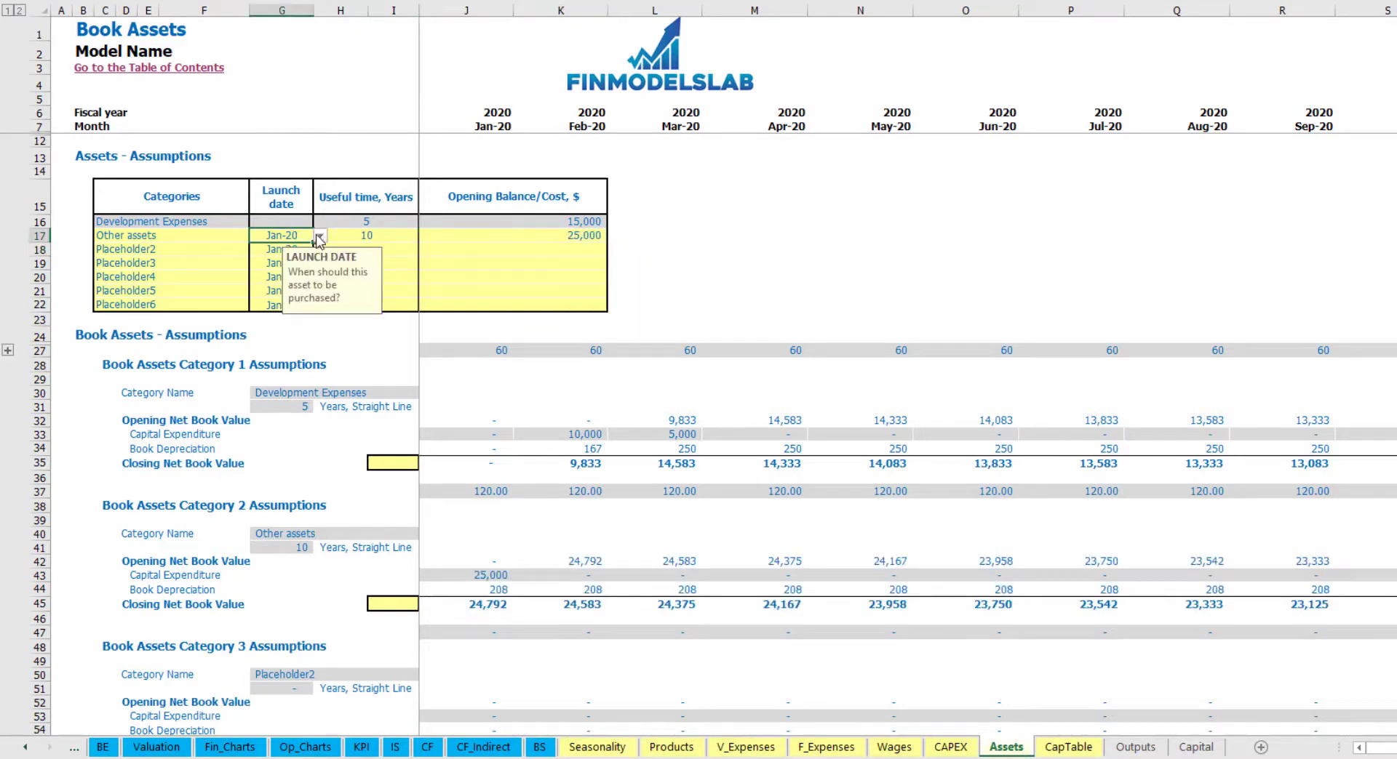
click(319, 236)
click(288, 293)
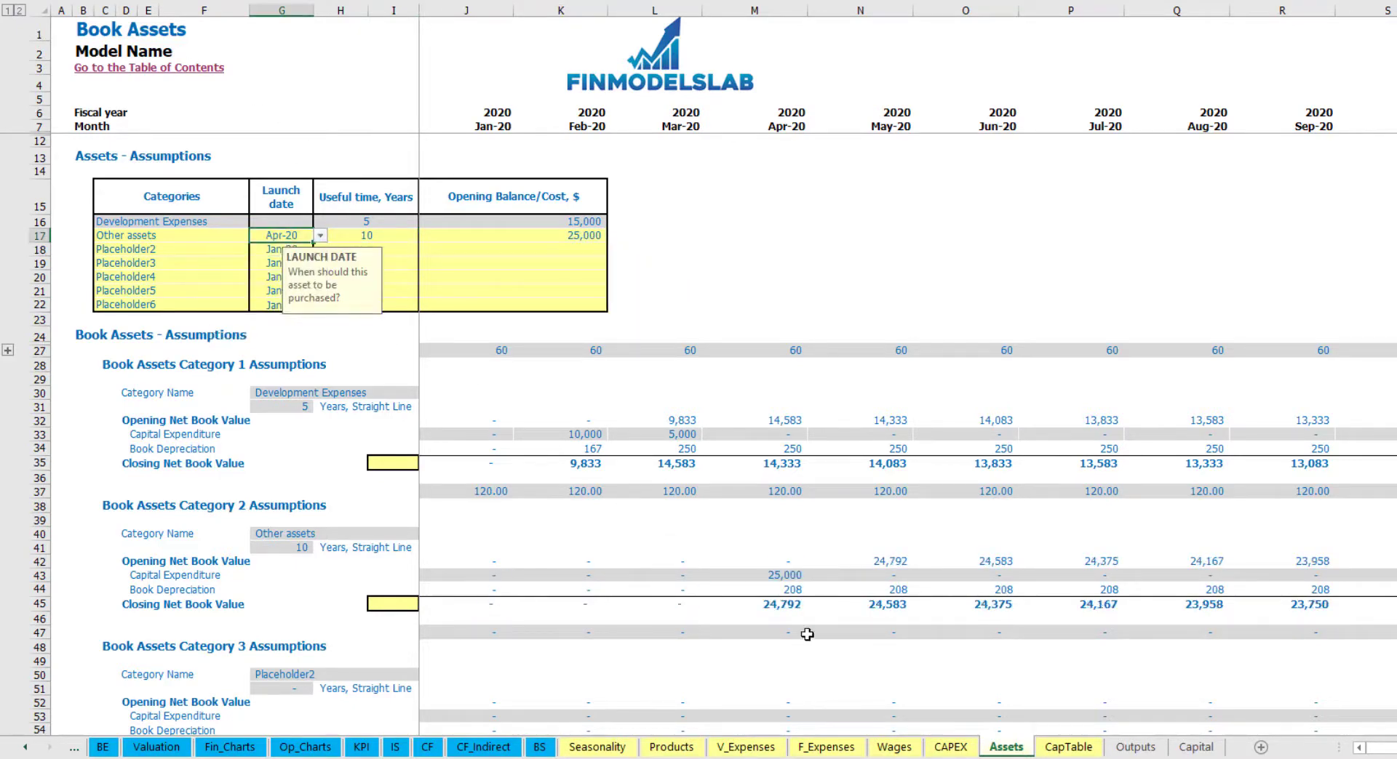
Step: Check the capital expenditure, monthly book depreciation and closing net book value of Other assets from Apr-20 onward
click(786, 575)
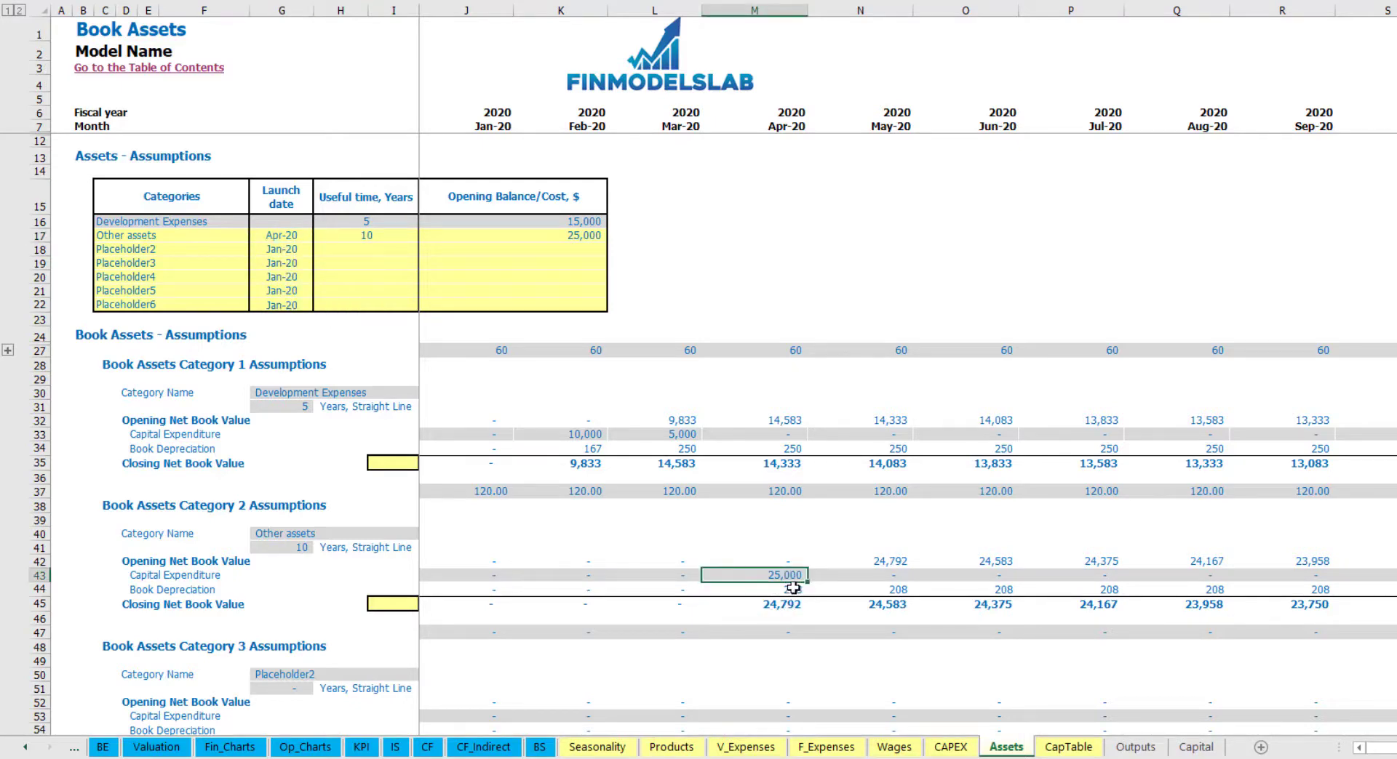
drag(800, 590, 1074, 587)
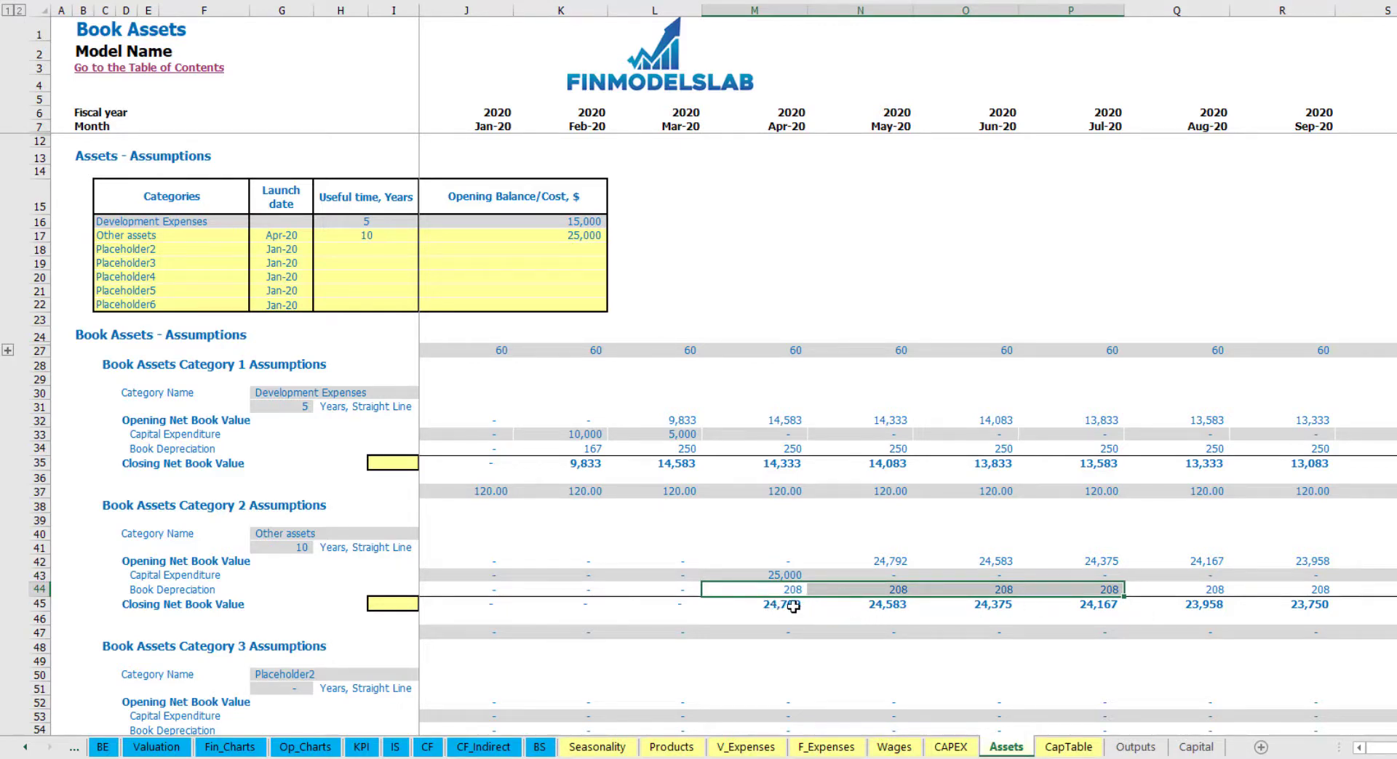
drag(796, 606, 1140, 603)
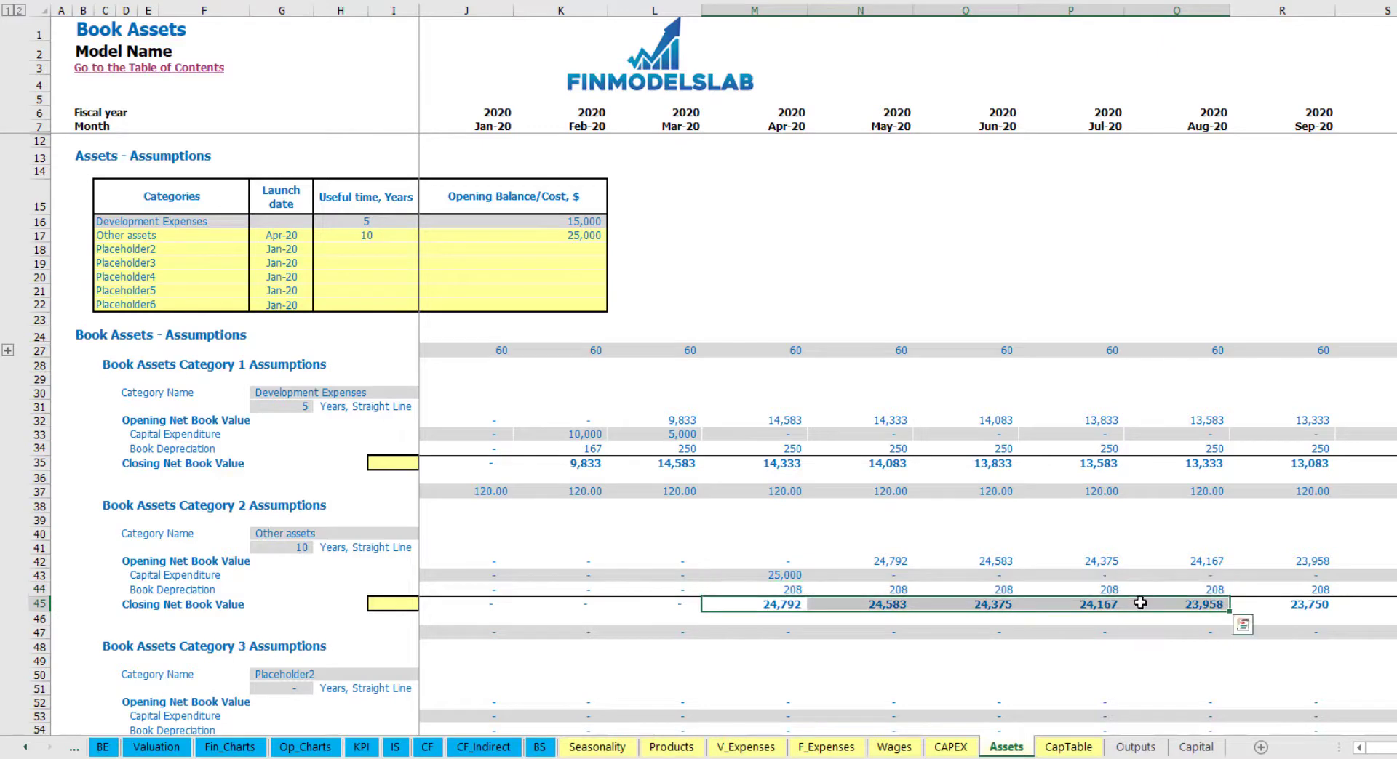
Step: Review the income statement, cash flow statement and balance sheet, examining the Fixed Assets, CAPEX Prepayment and CAPEX Payable rows
click(395, 747)
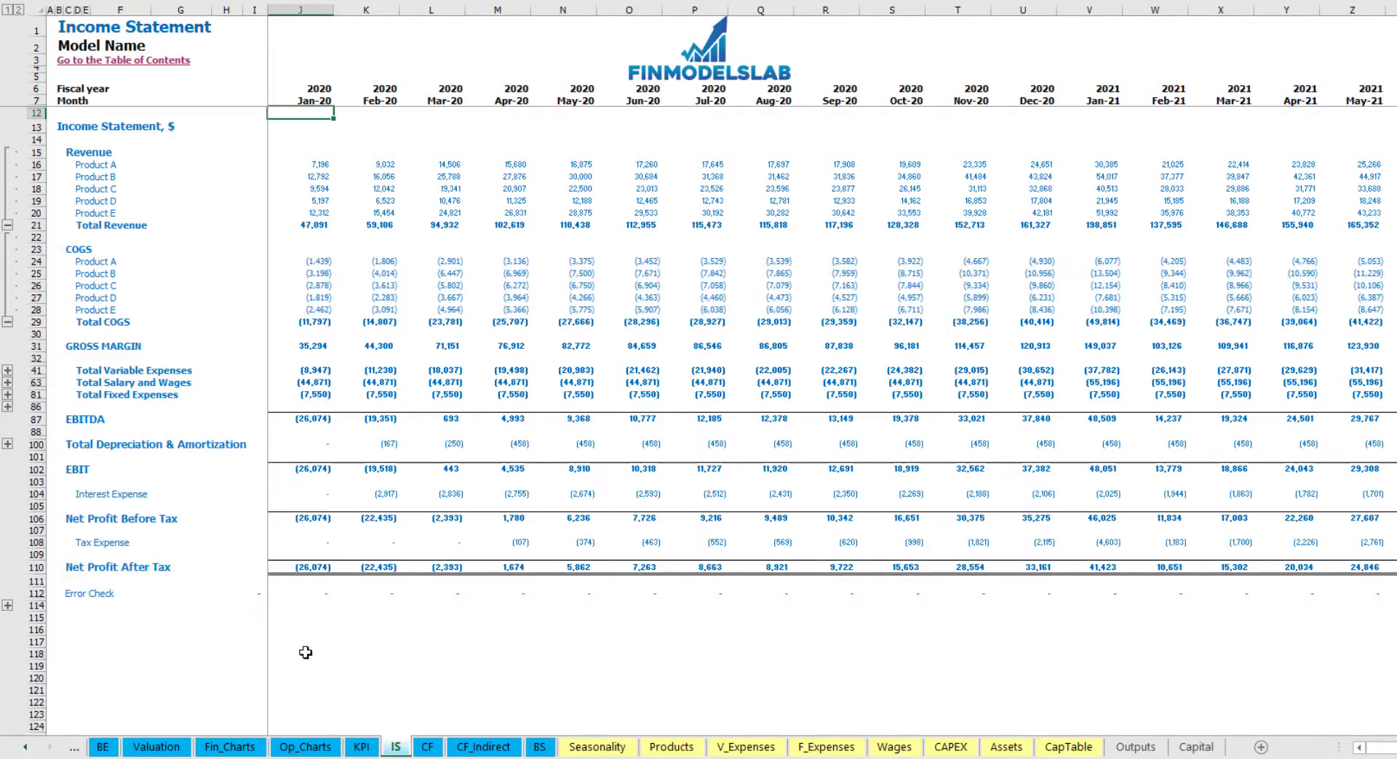
click(418, 750)
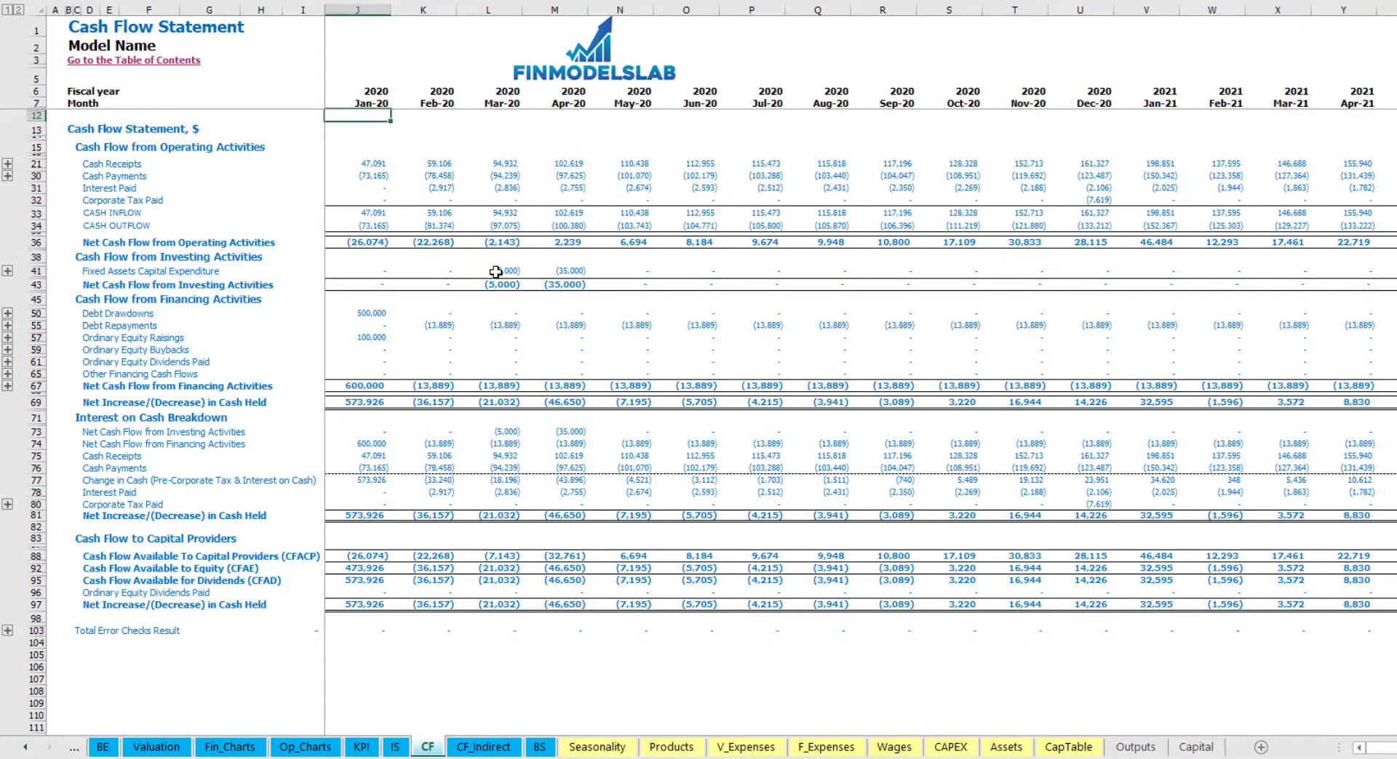
click(538, 748)
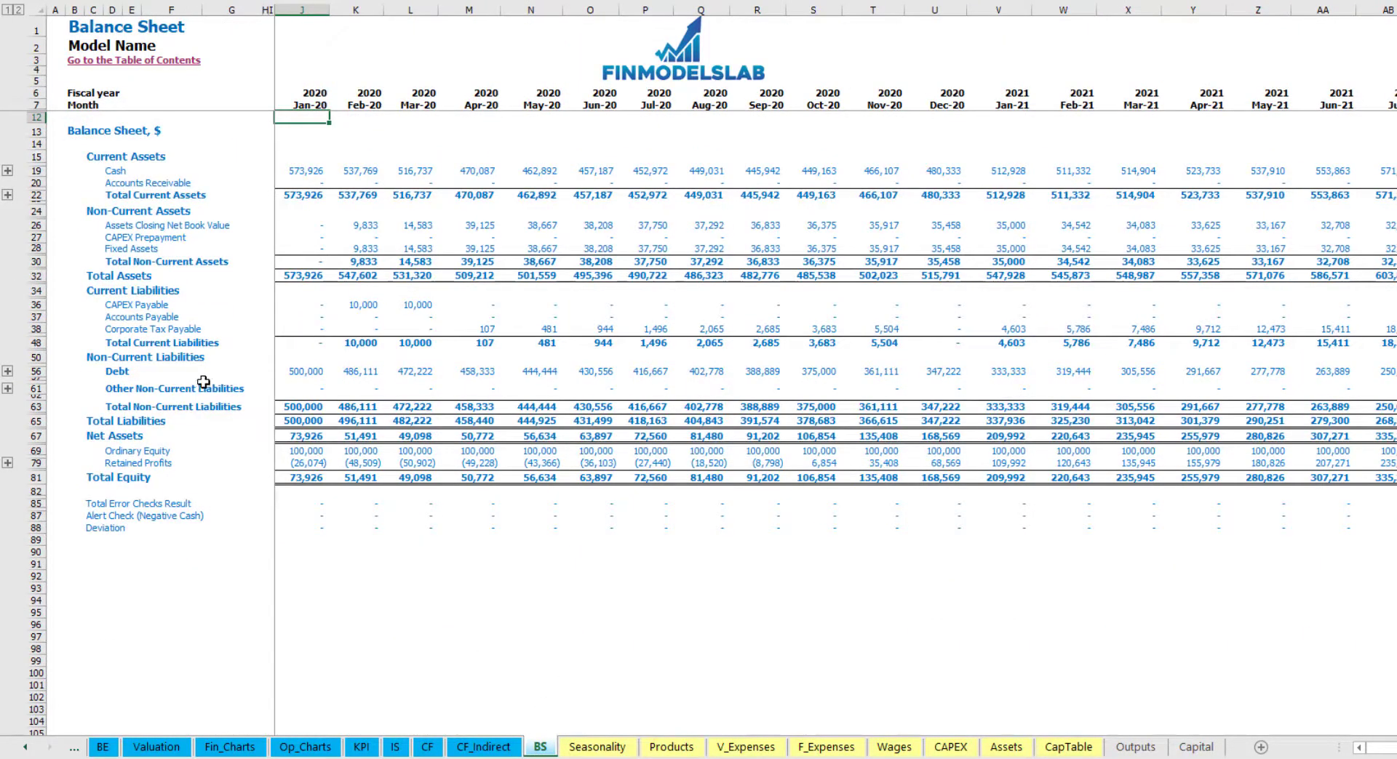
click(38, 248)
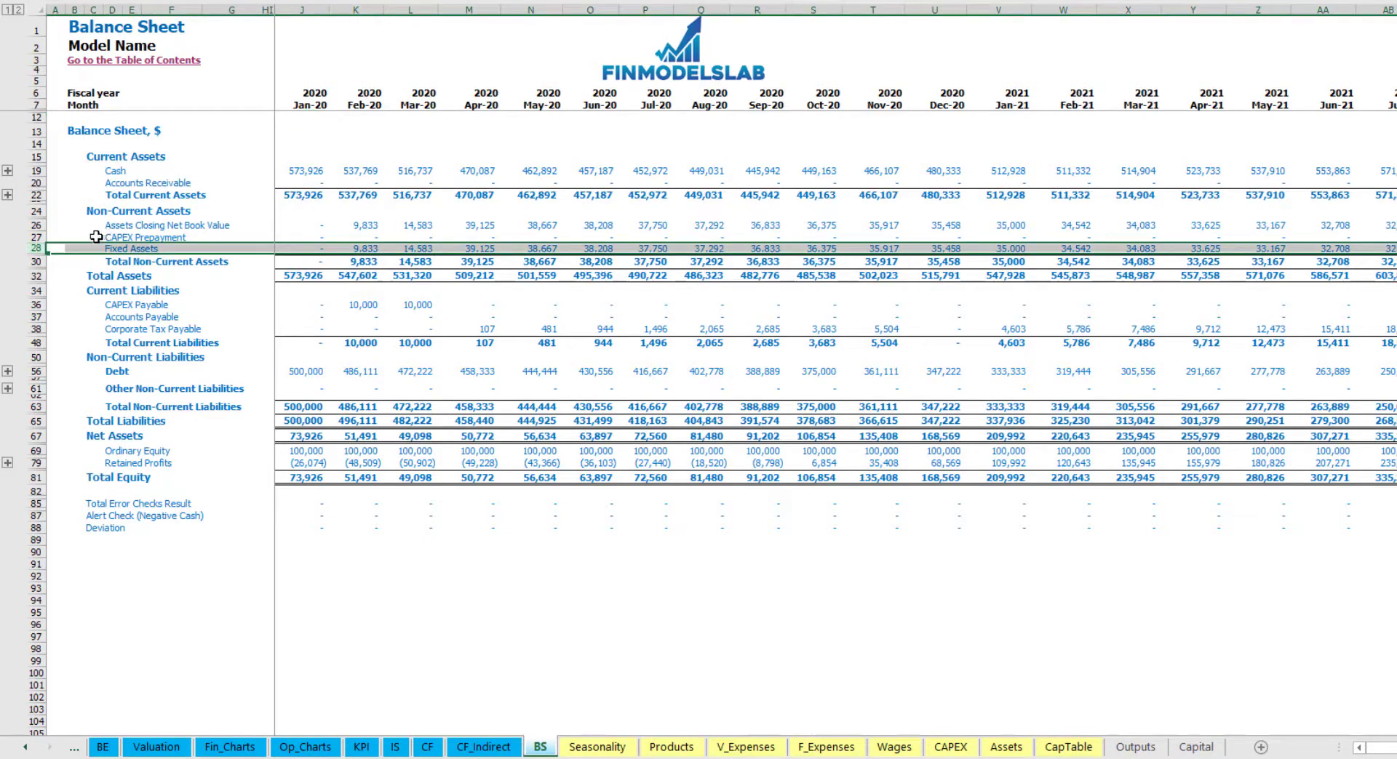
click(33, 237)
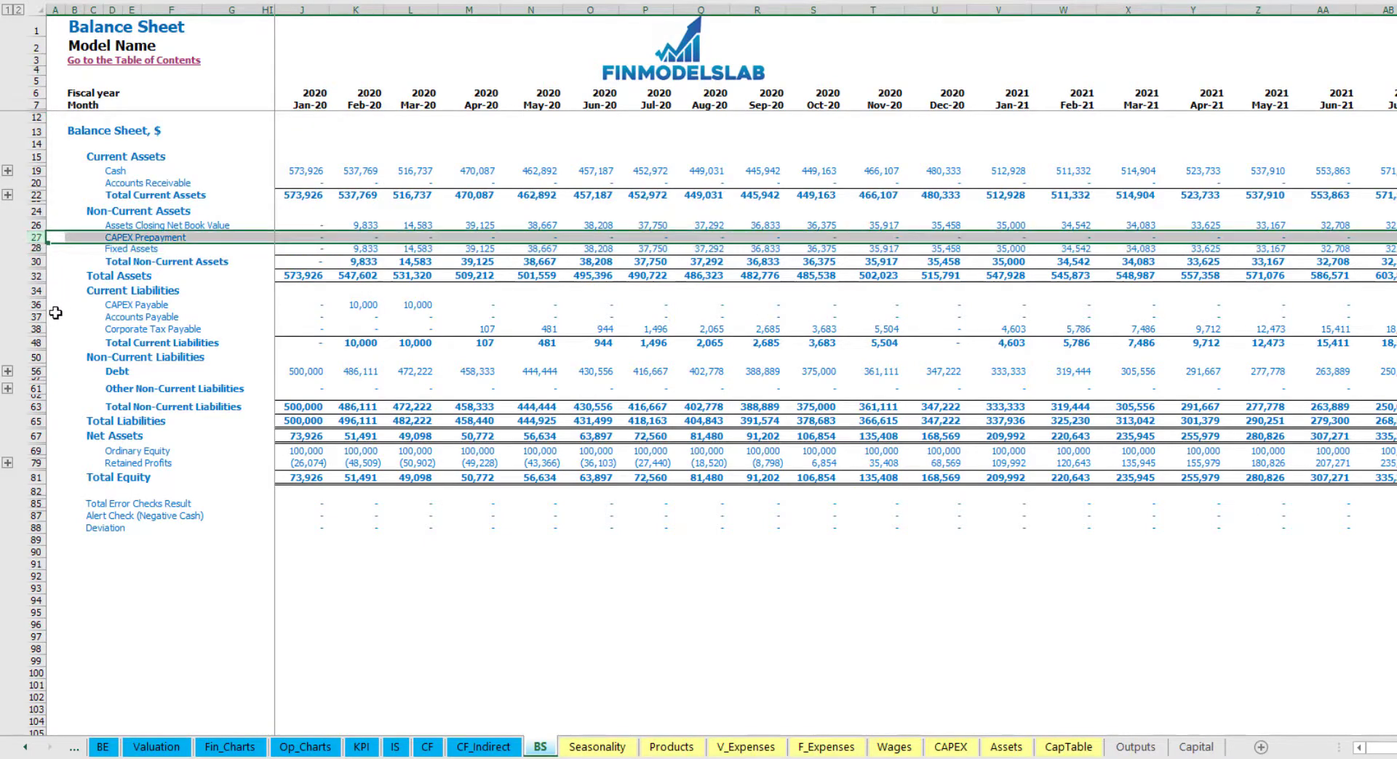
click(38, 305)
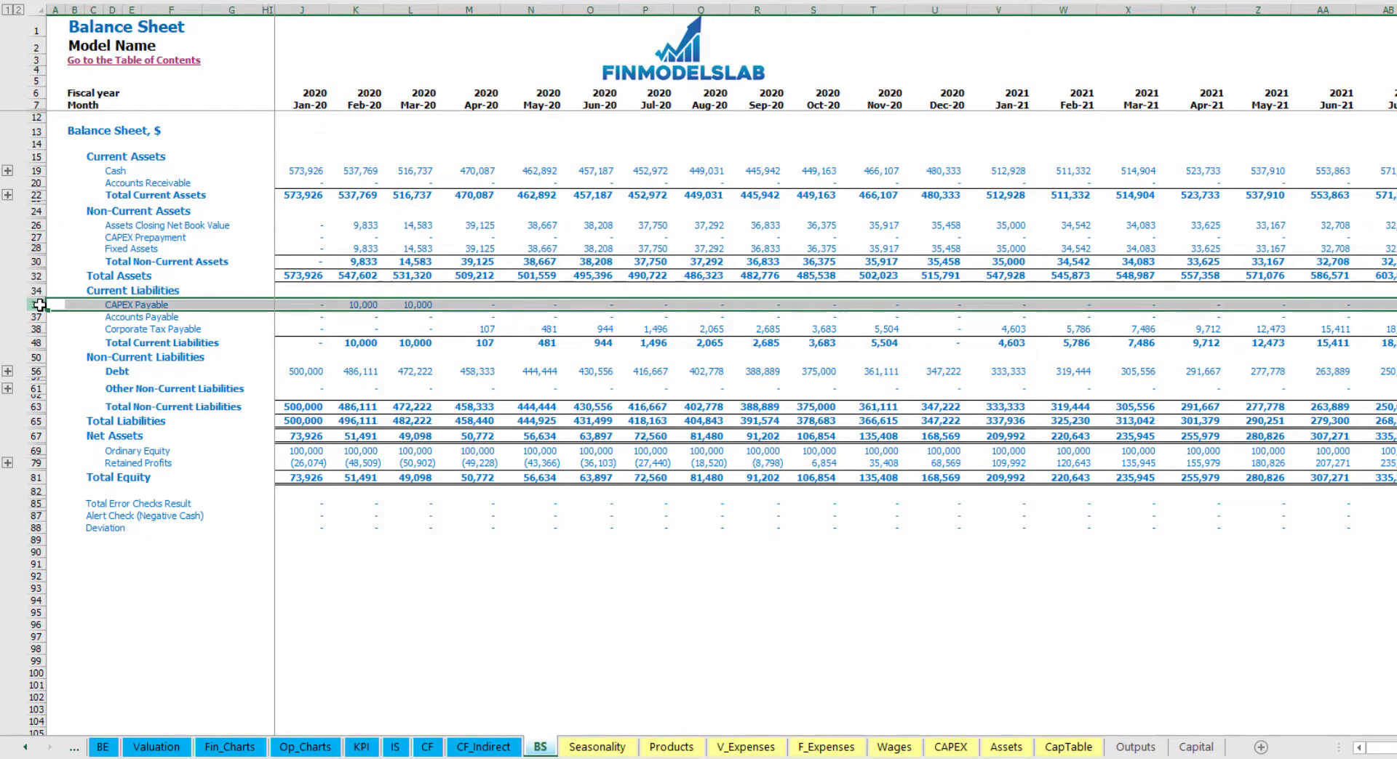
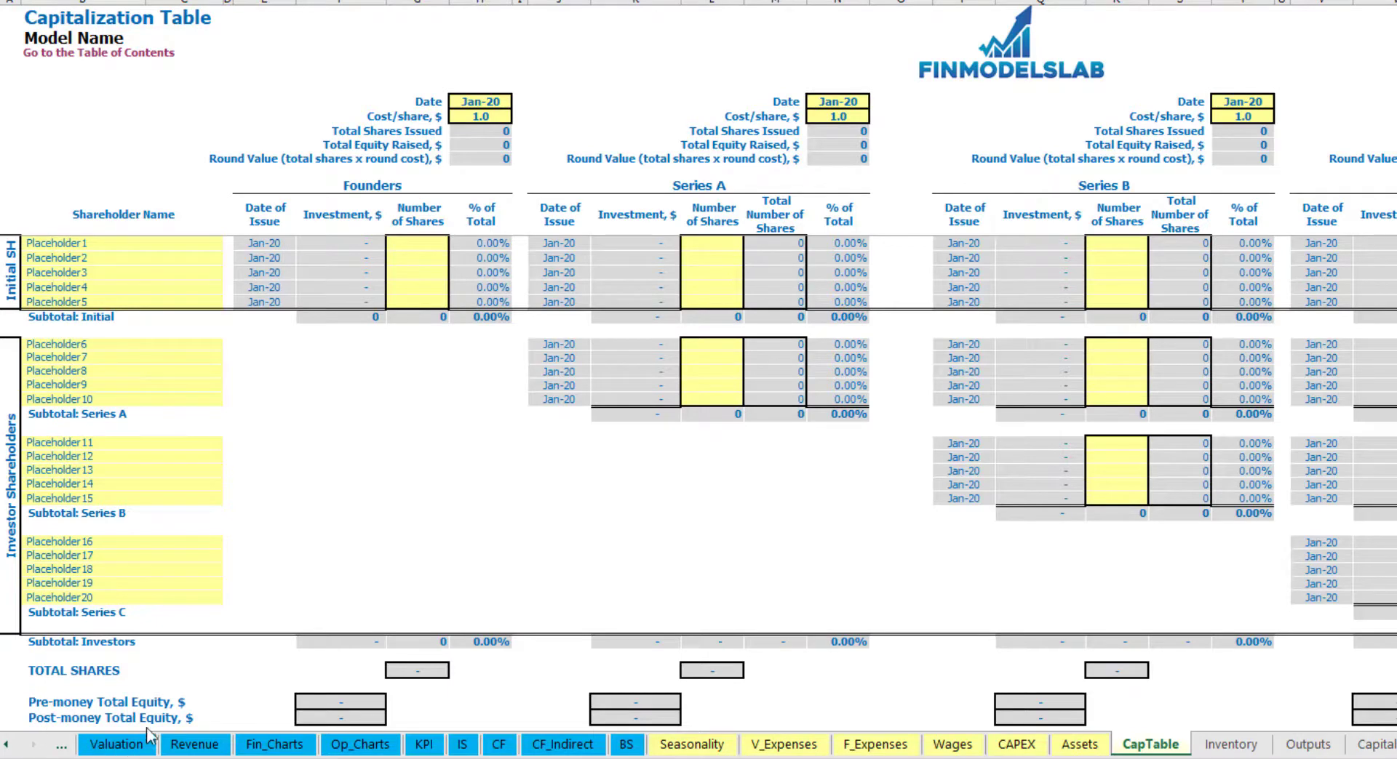
Step: Name the first two initial shareholders in the Capitalization Table Founder 1 and Founder 2
click(61, 241)
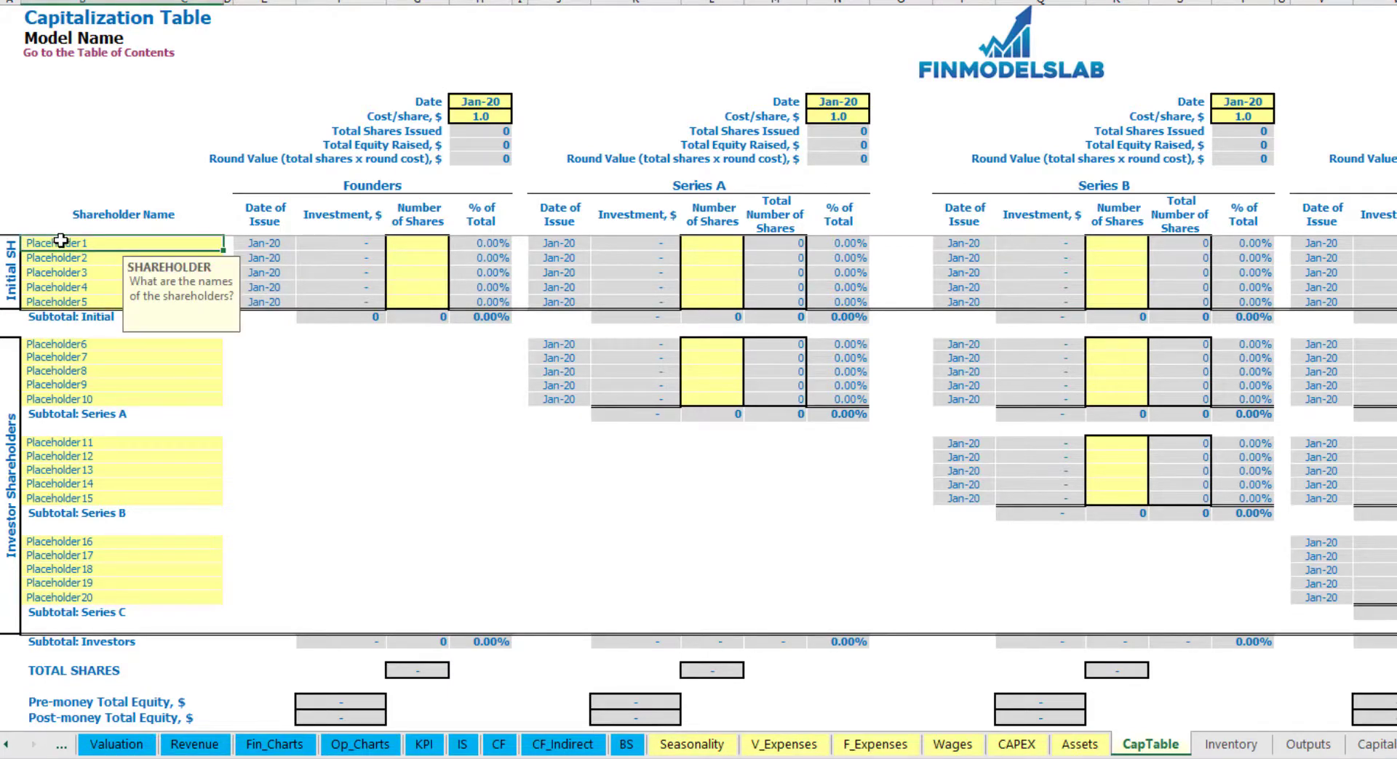
text(Founder 1)
key(Return)
key(Up)
key(ctrl+c)
key(Down)
key(ctrl+v)
key(F2)
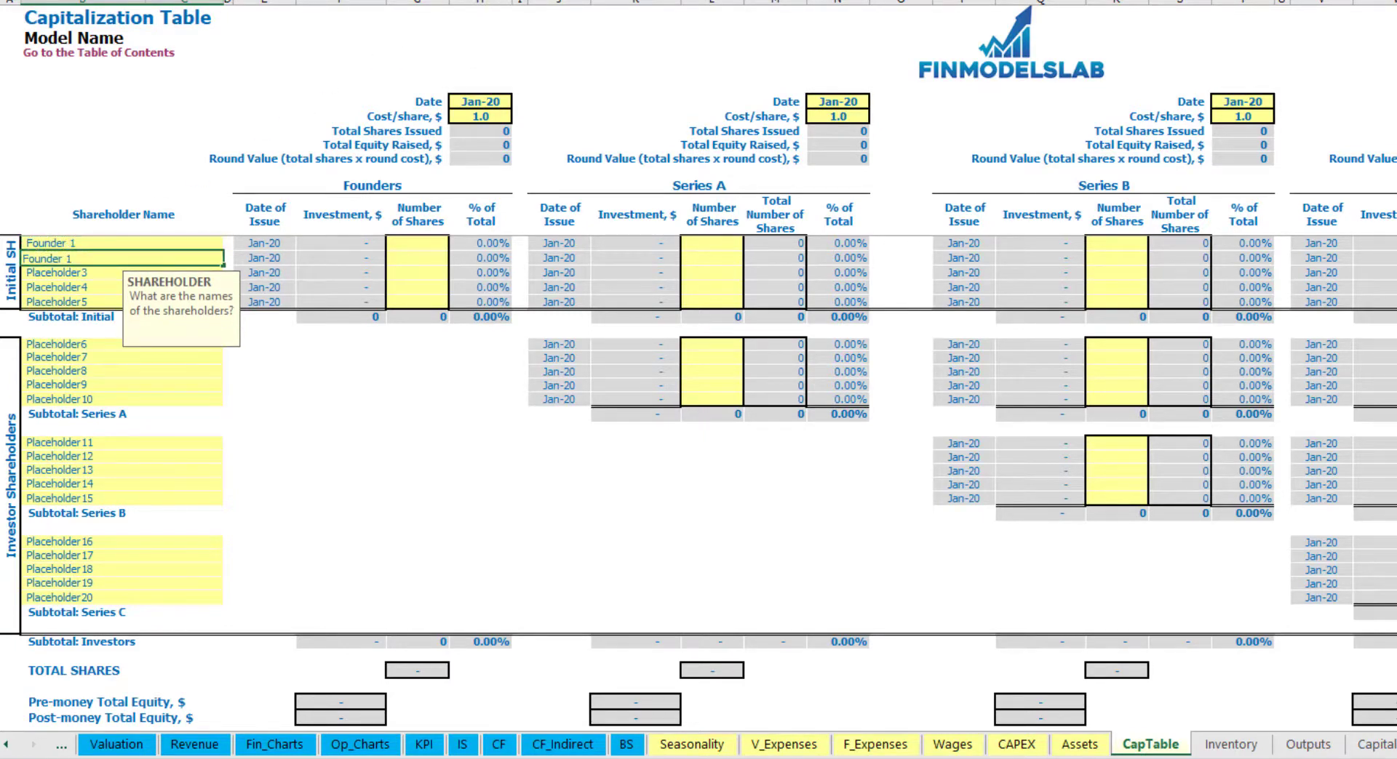
text(2)
key(Return)
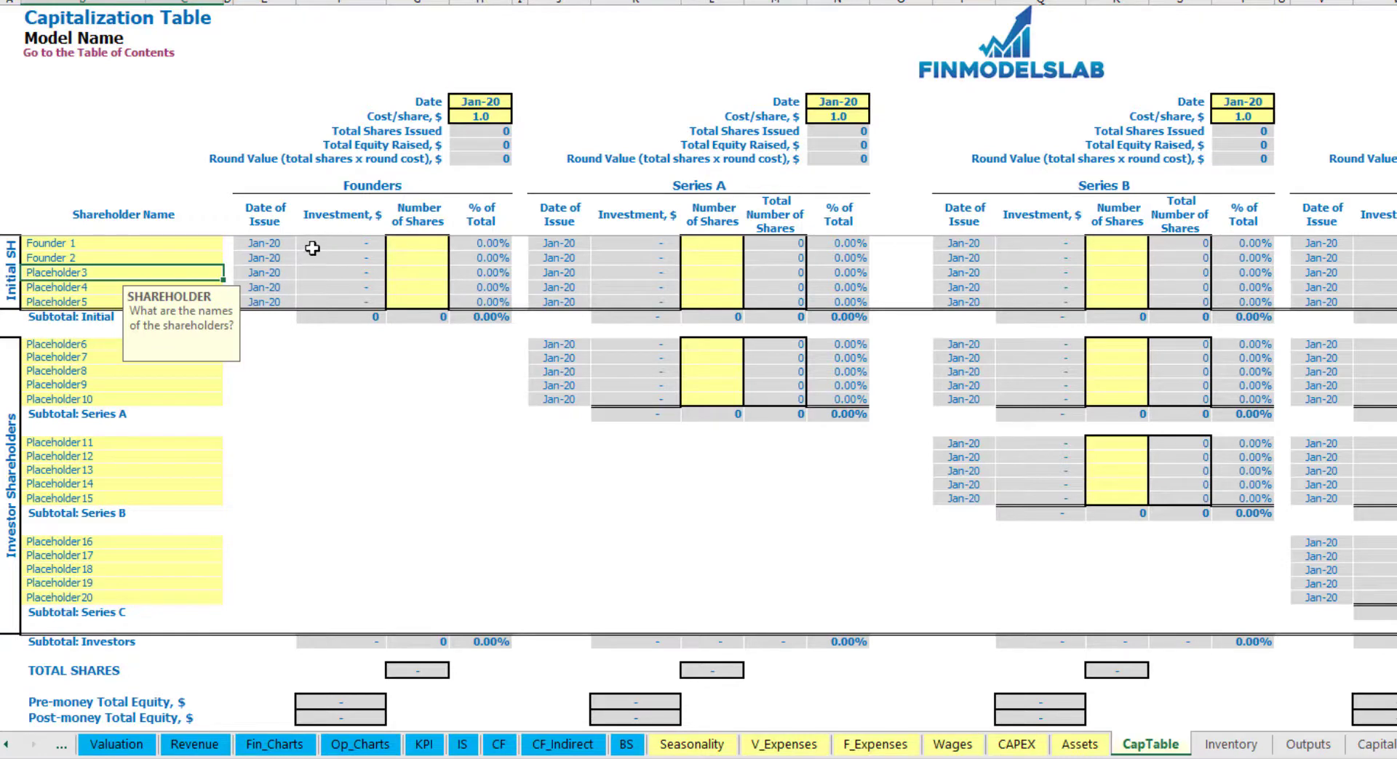
Step: Issue 10,000 shares to Founder 1 and 20,000 shares to Founder 2 in the Founders round
click(152, 245)
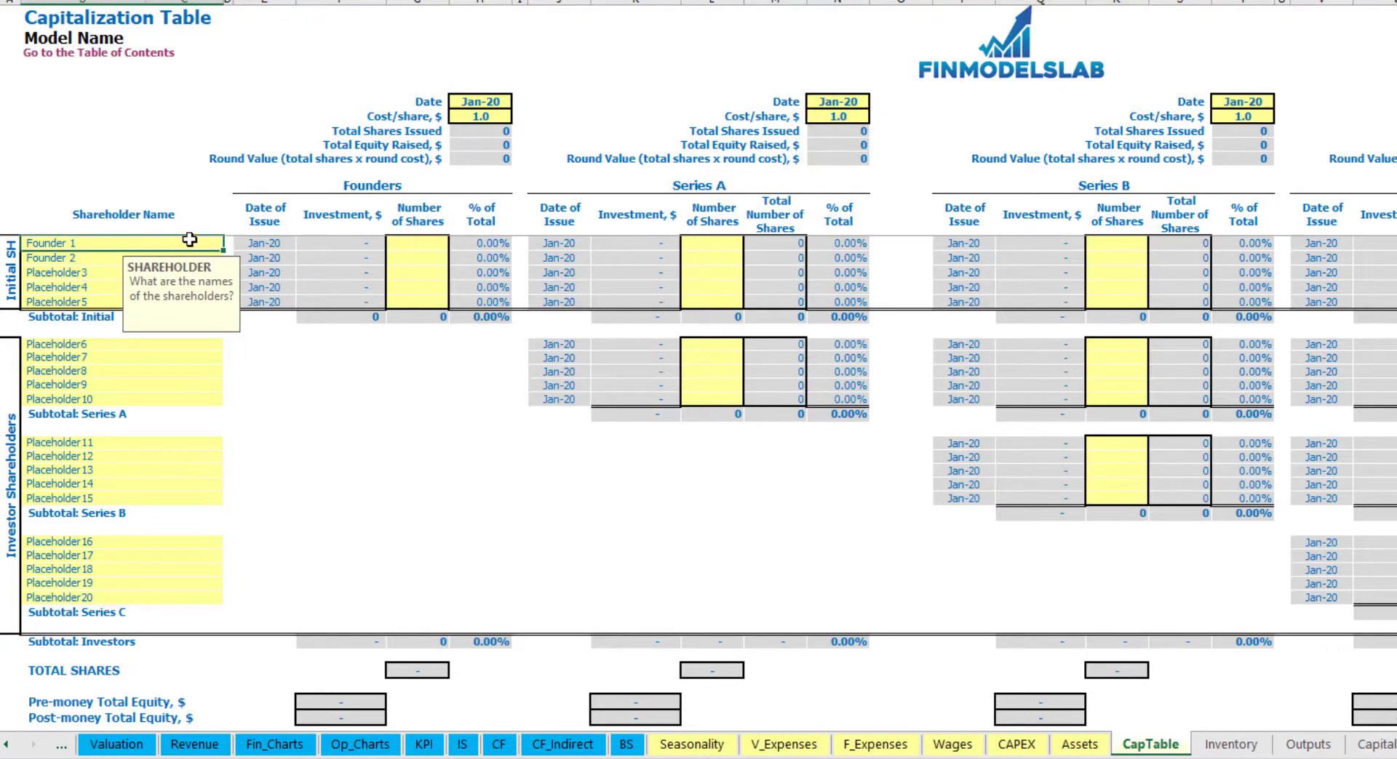
click(424, 245)
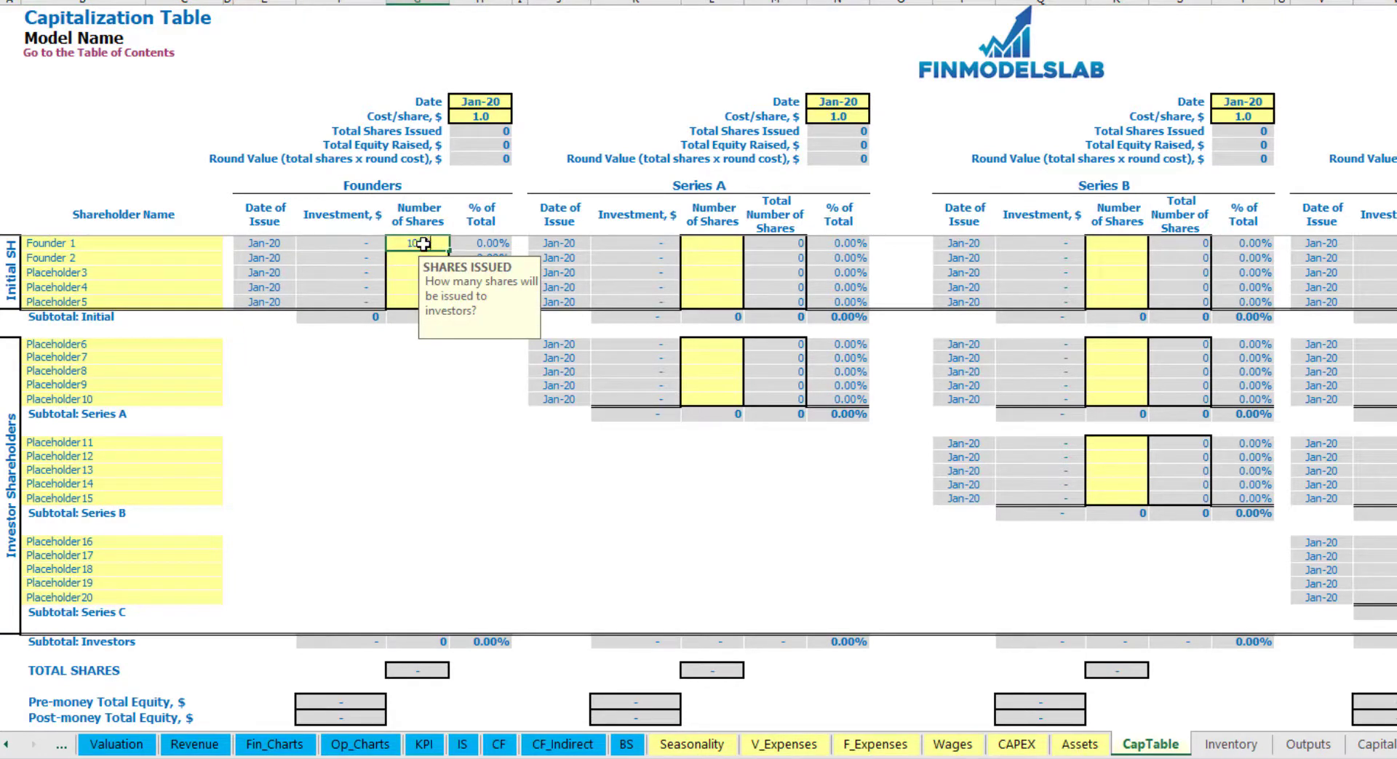
text(10,000)
key(Return)
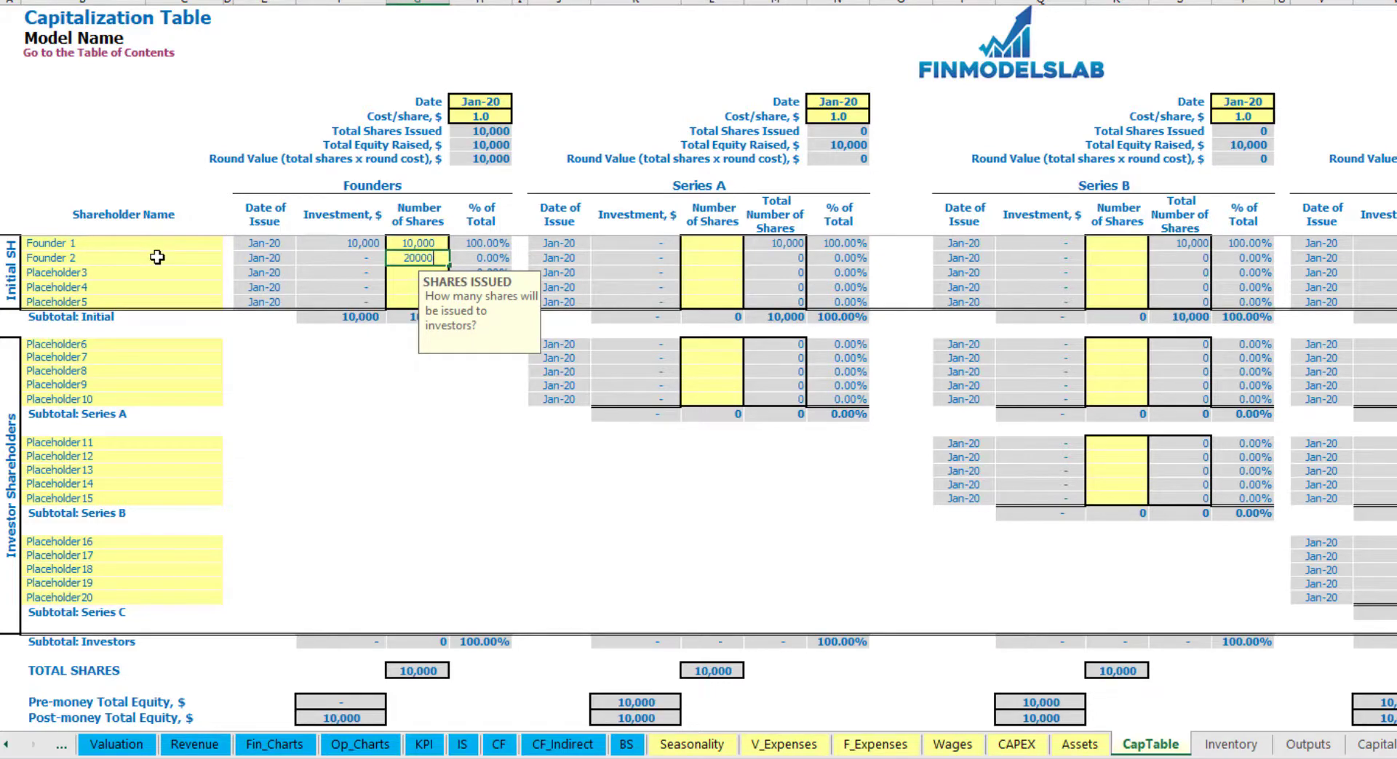
key(Return)
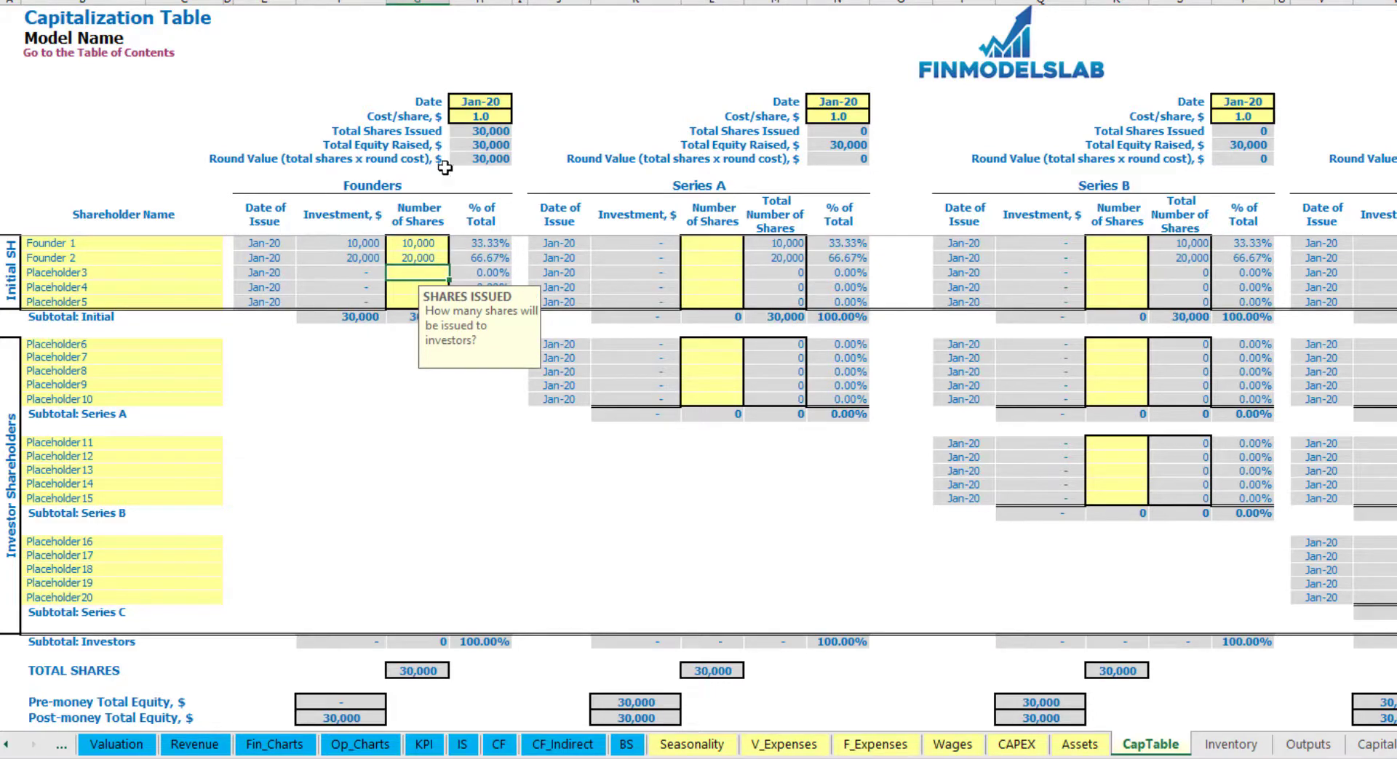
Step: Set the Founders round's cost per share to $2 and its date to Feb-20
click(480, 103)
click(463, 117)
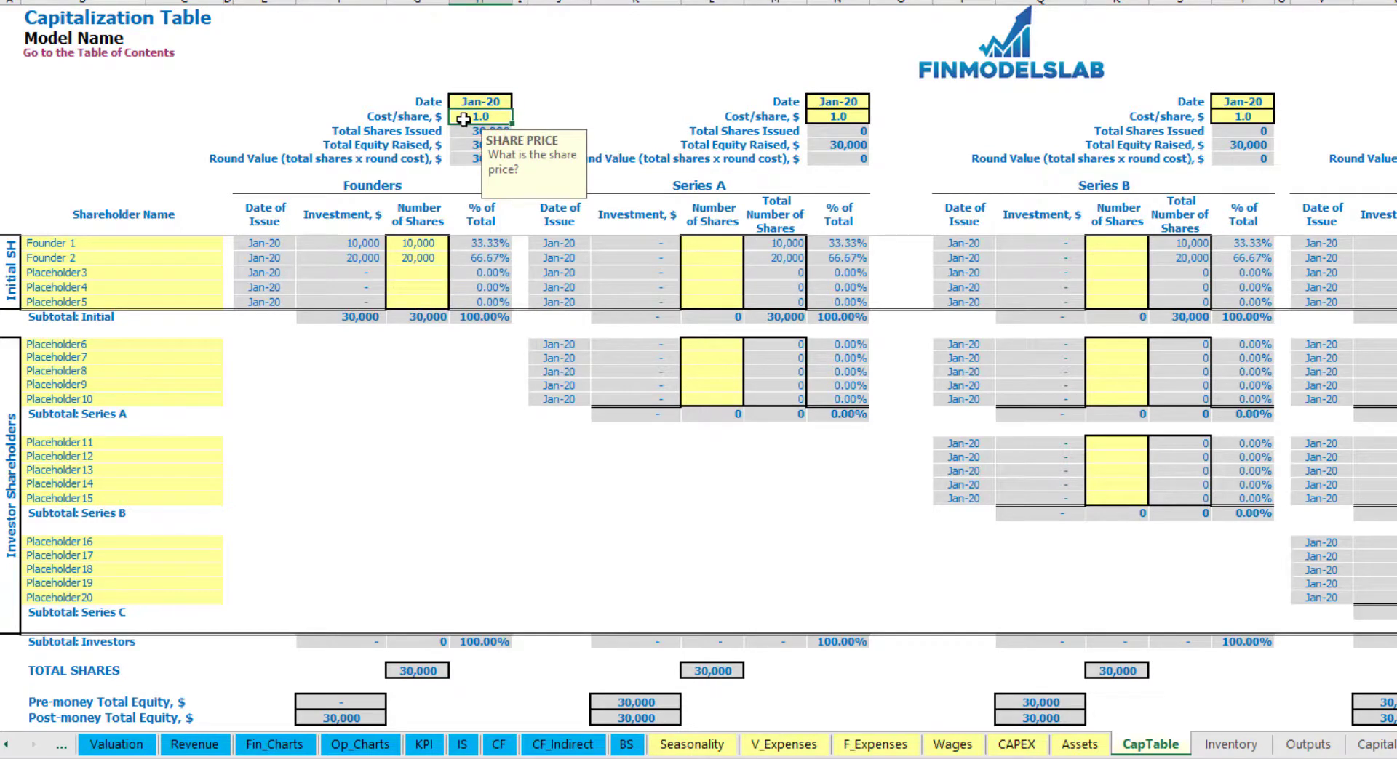
text(2)
key(Return)
click(475, 104)
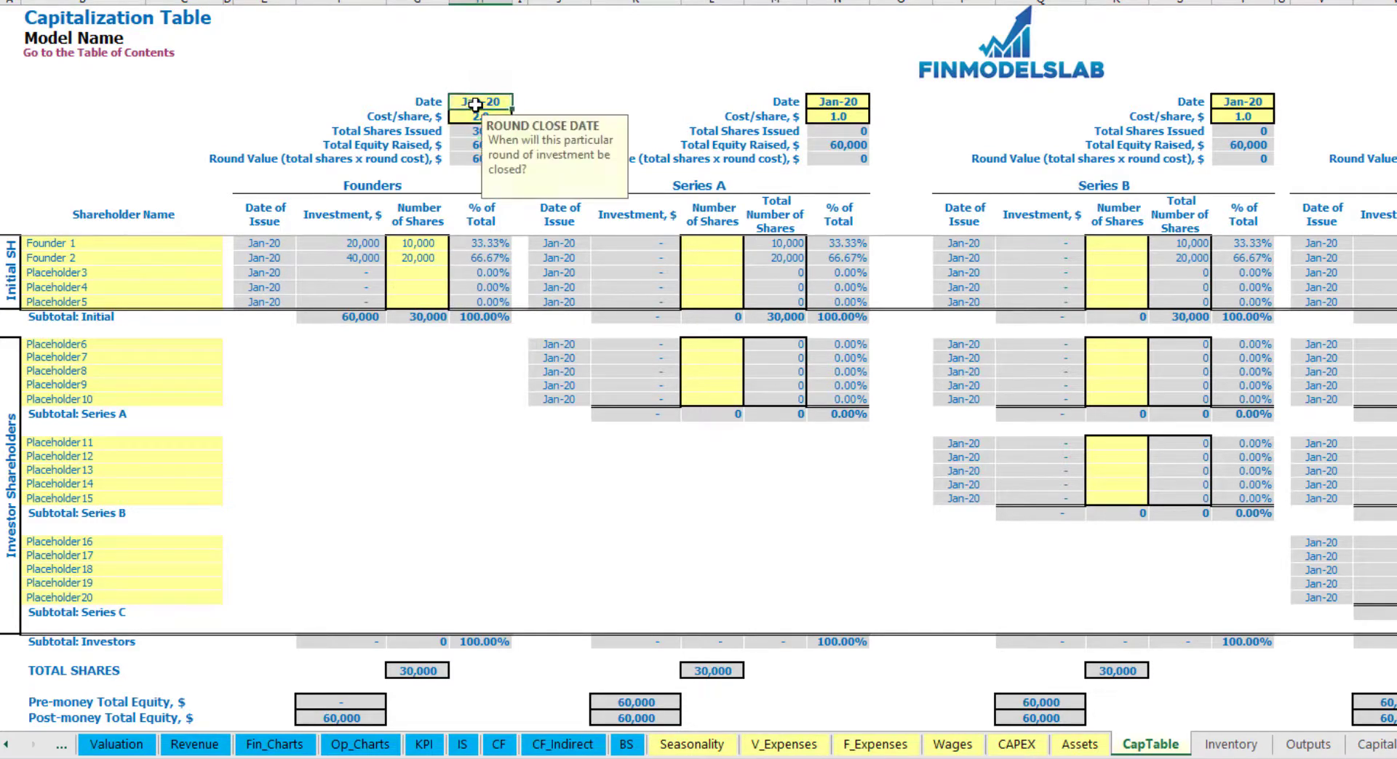
click(521, 104)
click(475, 129)
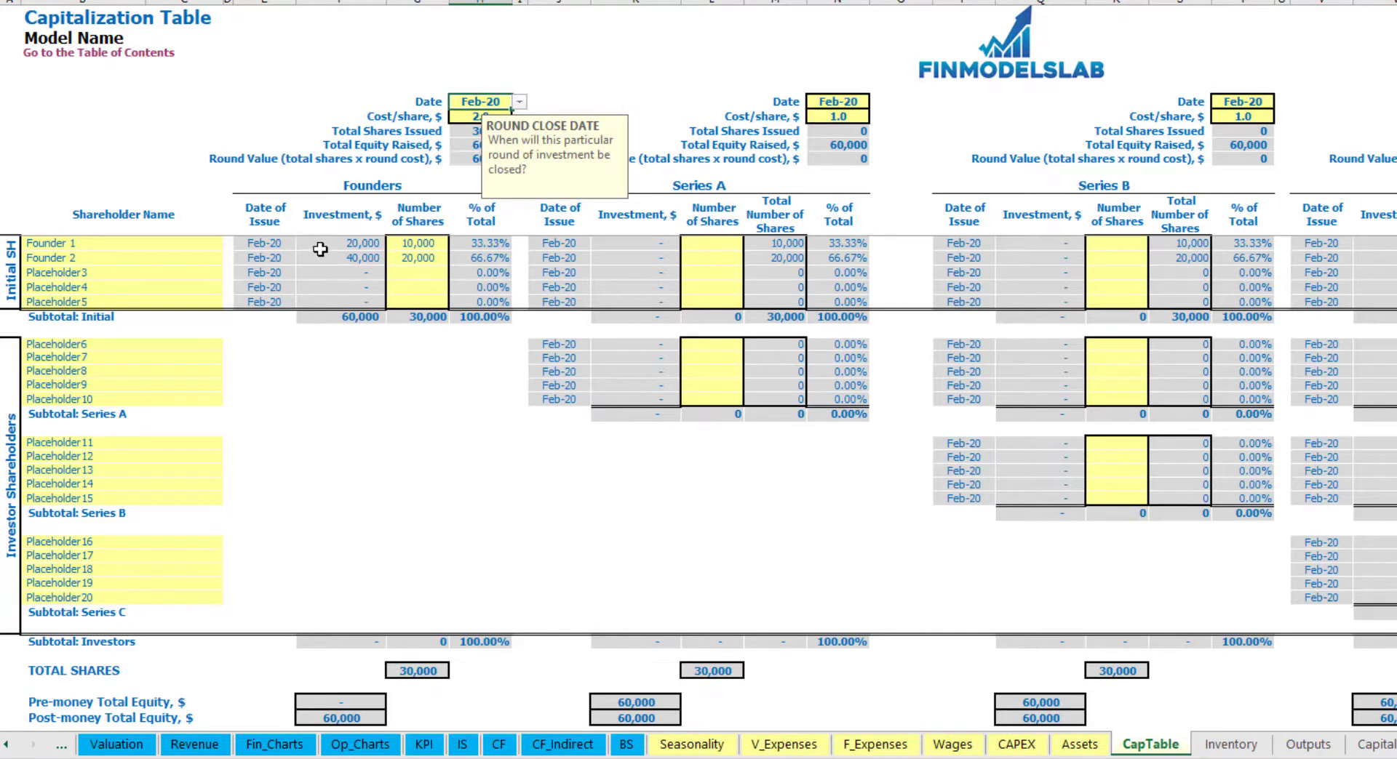
Step: Check both founders' investments, the initial subtotal, the post-money total equity and Founder 1's ownership percentage
click(349, 246)
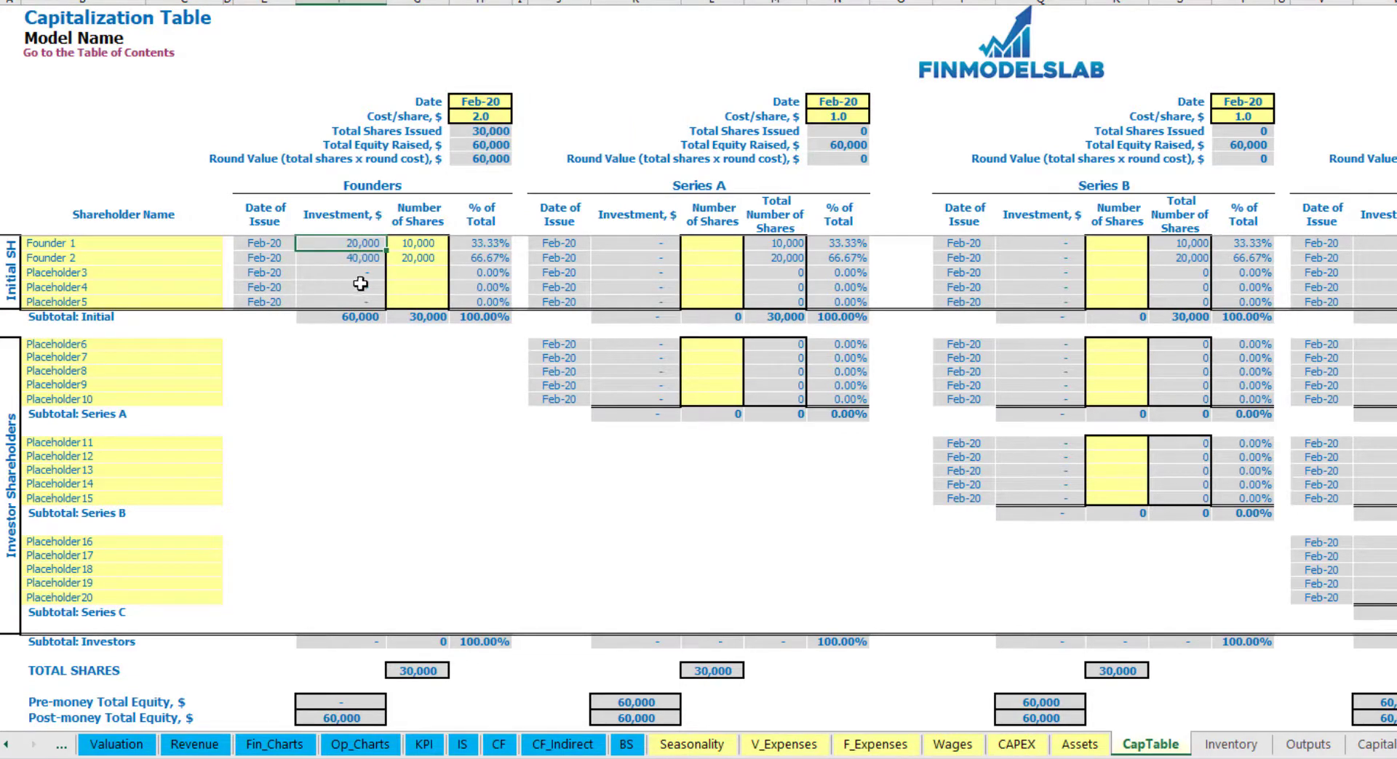
click(349, 259)
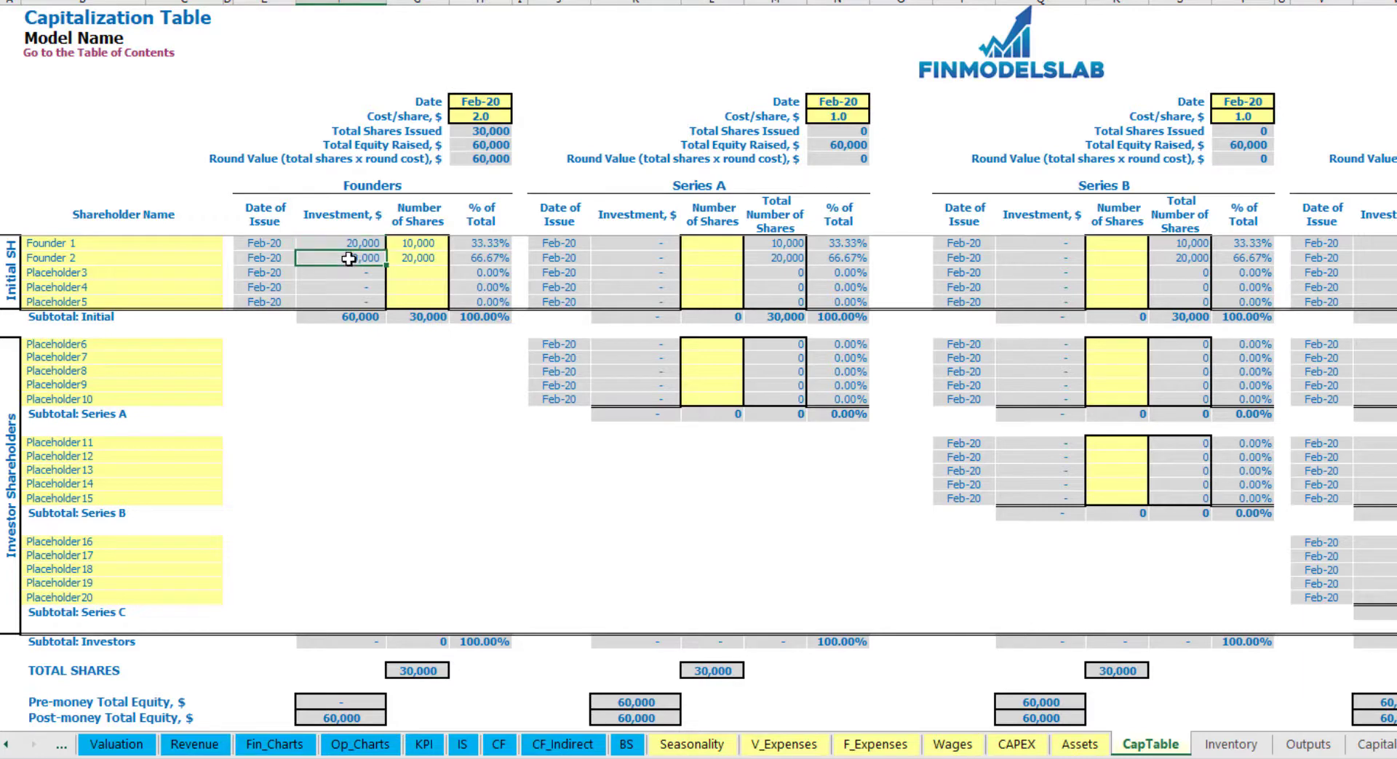
click(349, 317)
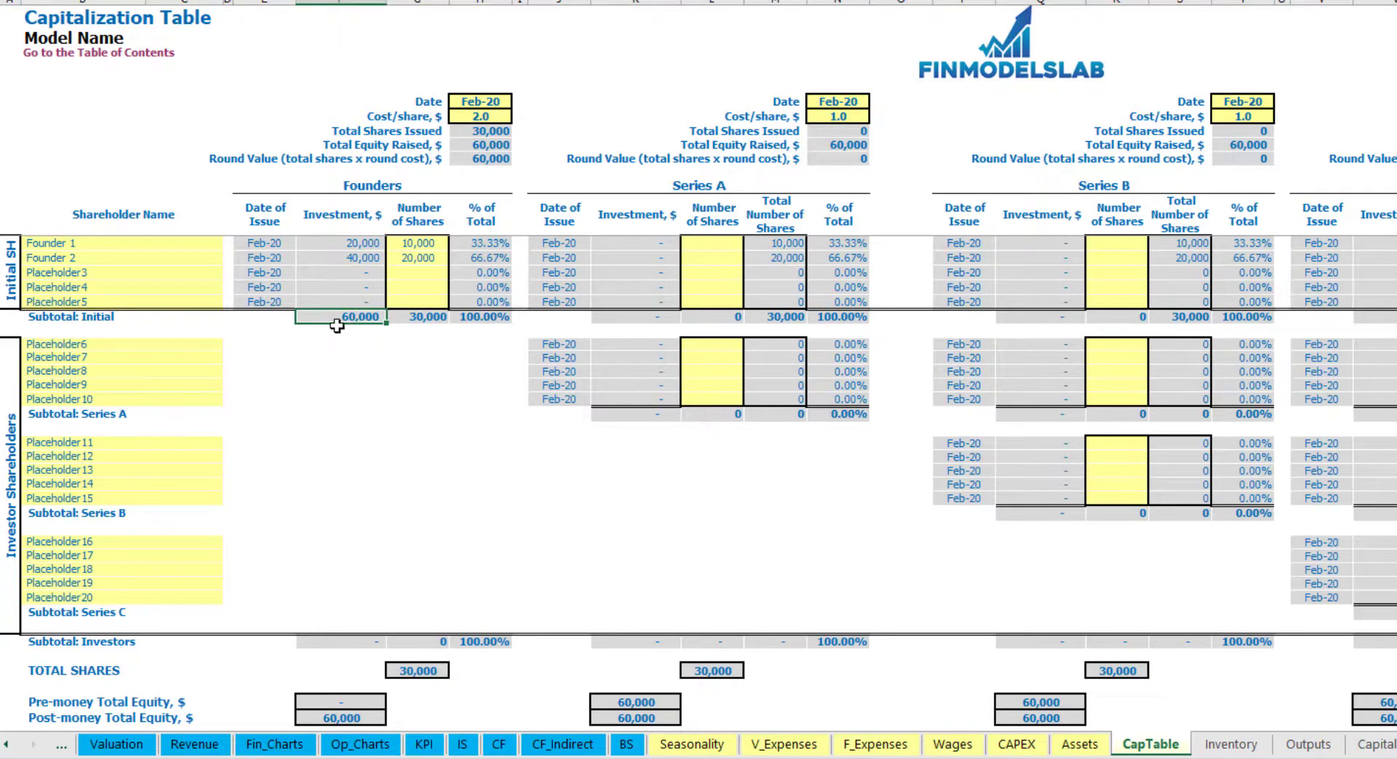
click(262, 720)
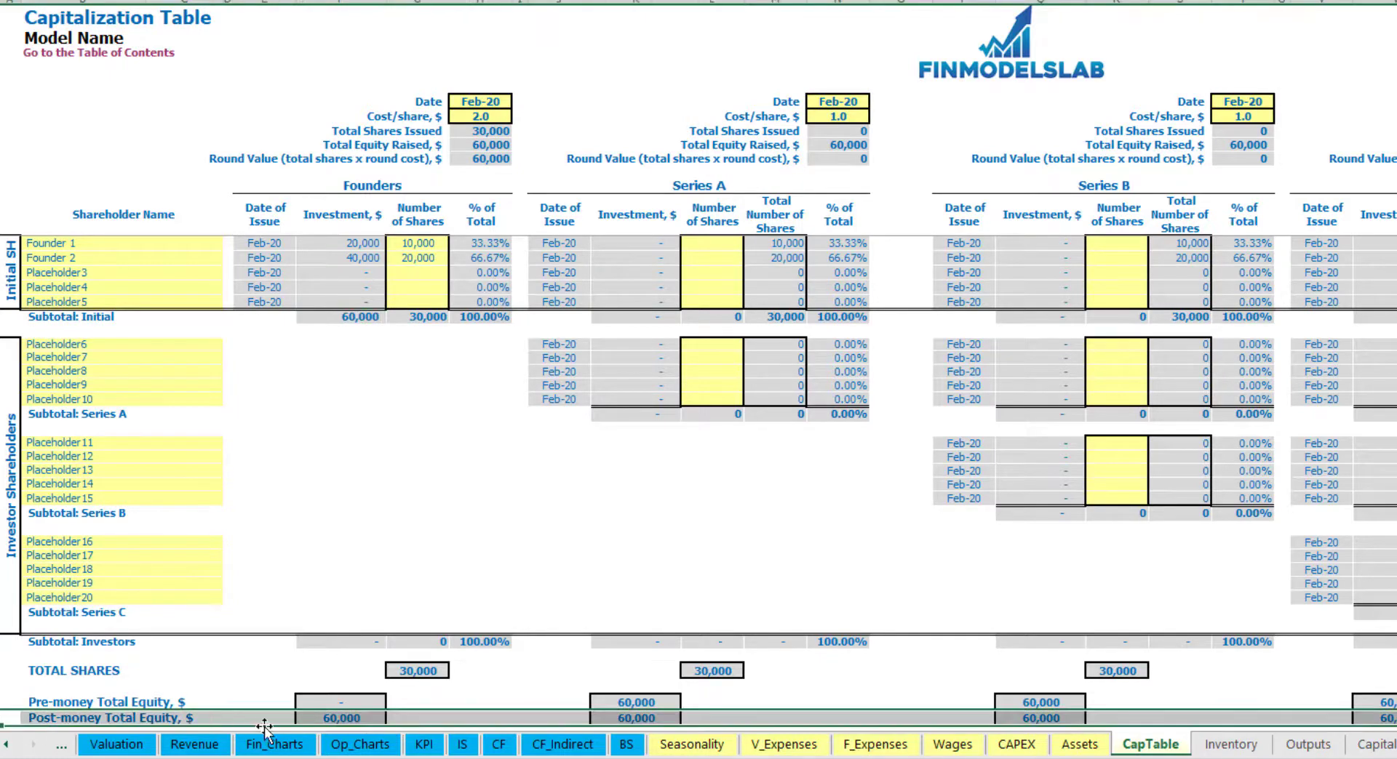
click(493, 245)
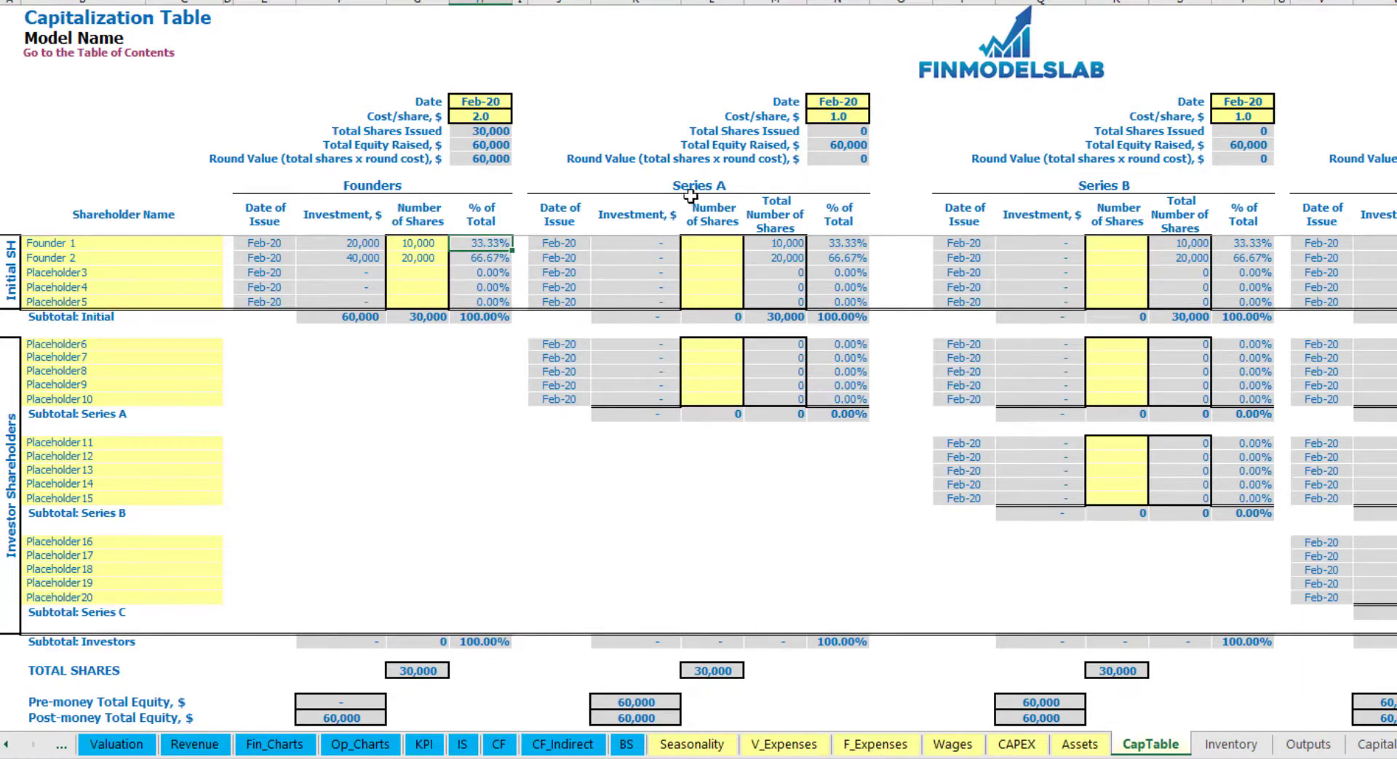
Step: Name the first investor shareholder in the Series A group Investor 1
mouse_move(172, 349)
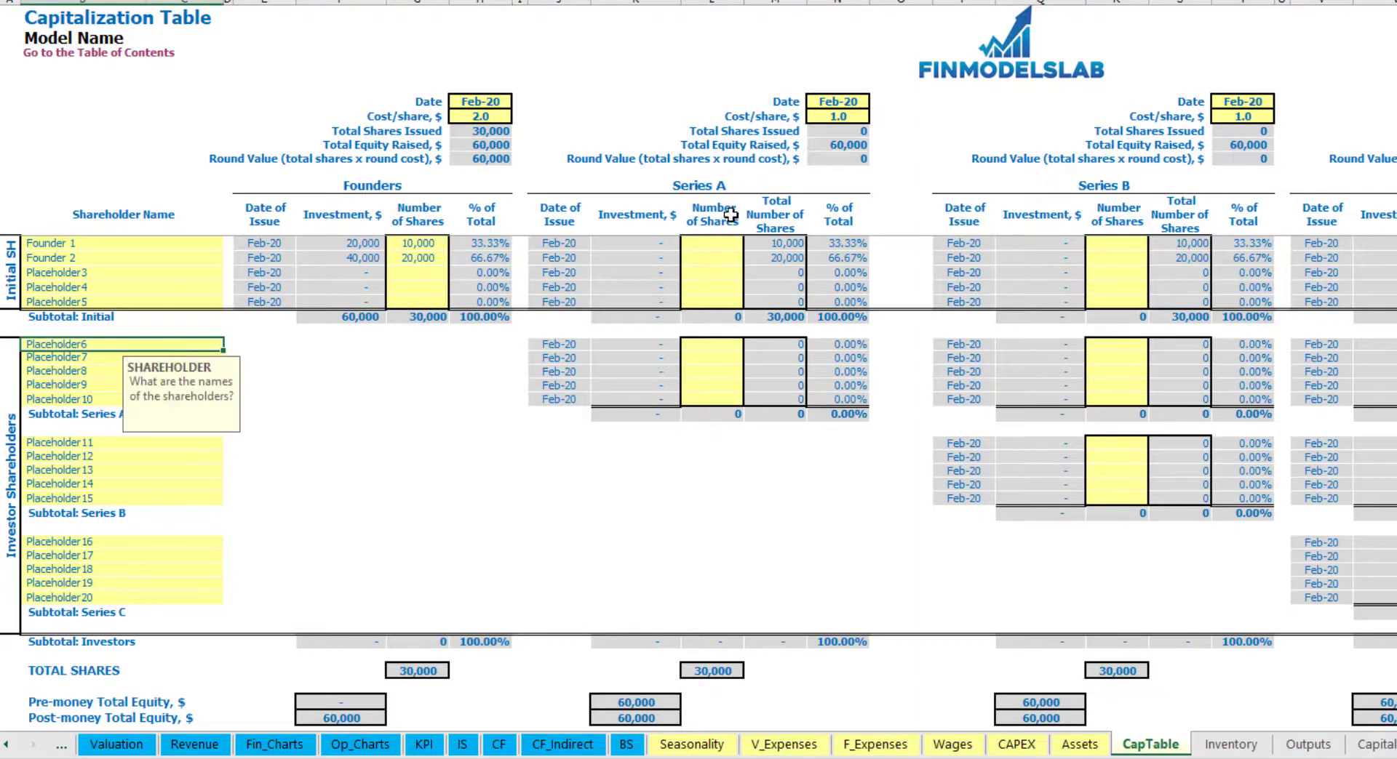
click(732, 188)
click(96, 348)
key(BackSpace)
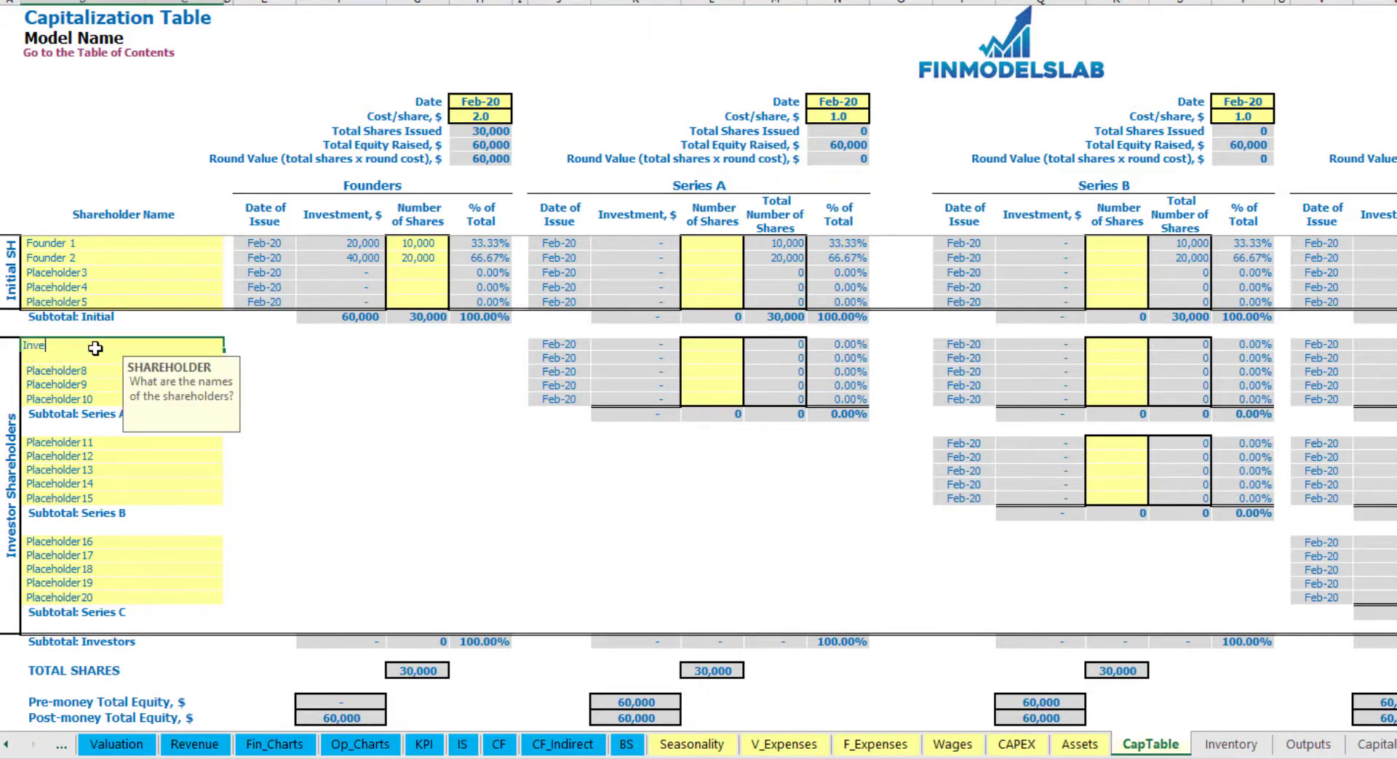
key(Return)
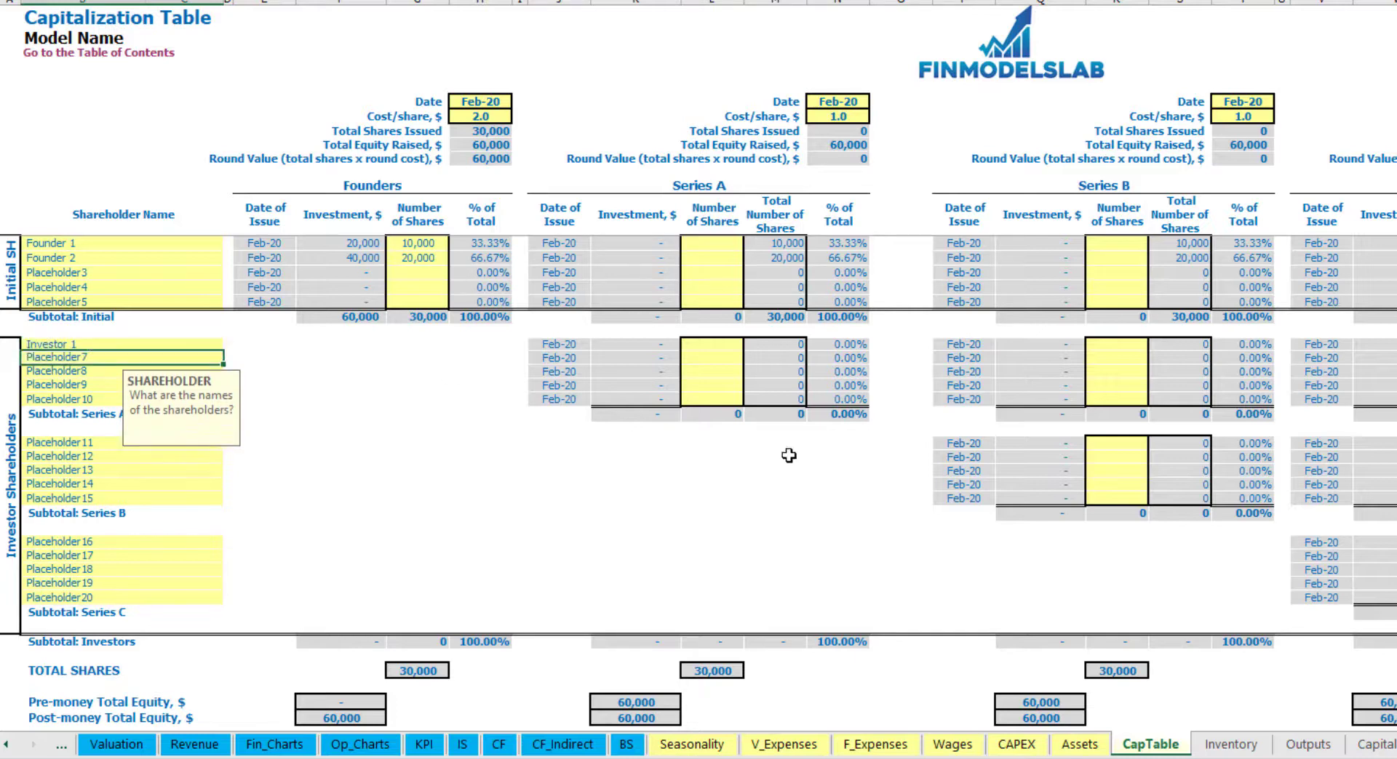
Step: Set the Series A round's date to May-20 and its cost per share to $5
click(860, 100)
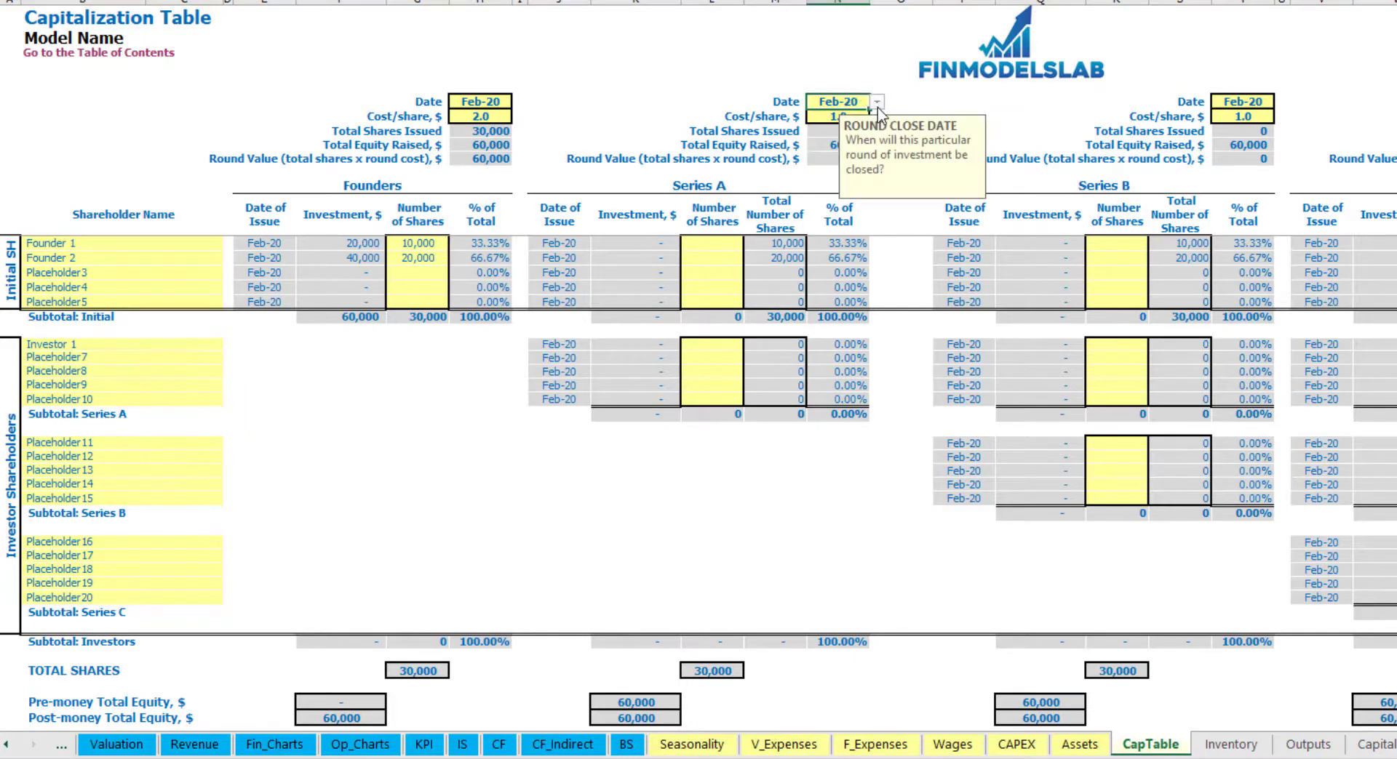
click(877, 101)
click(853, 155)
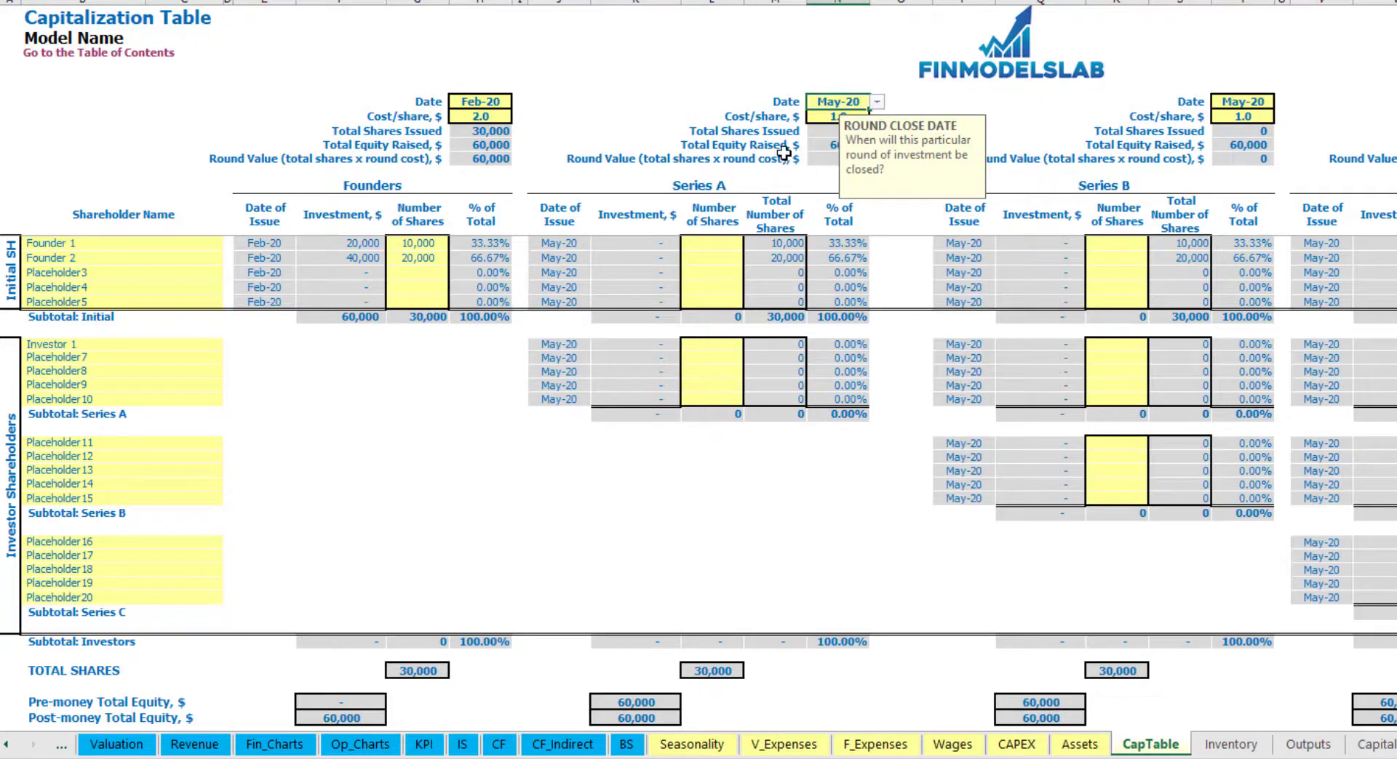
click(830, 114)
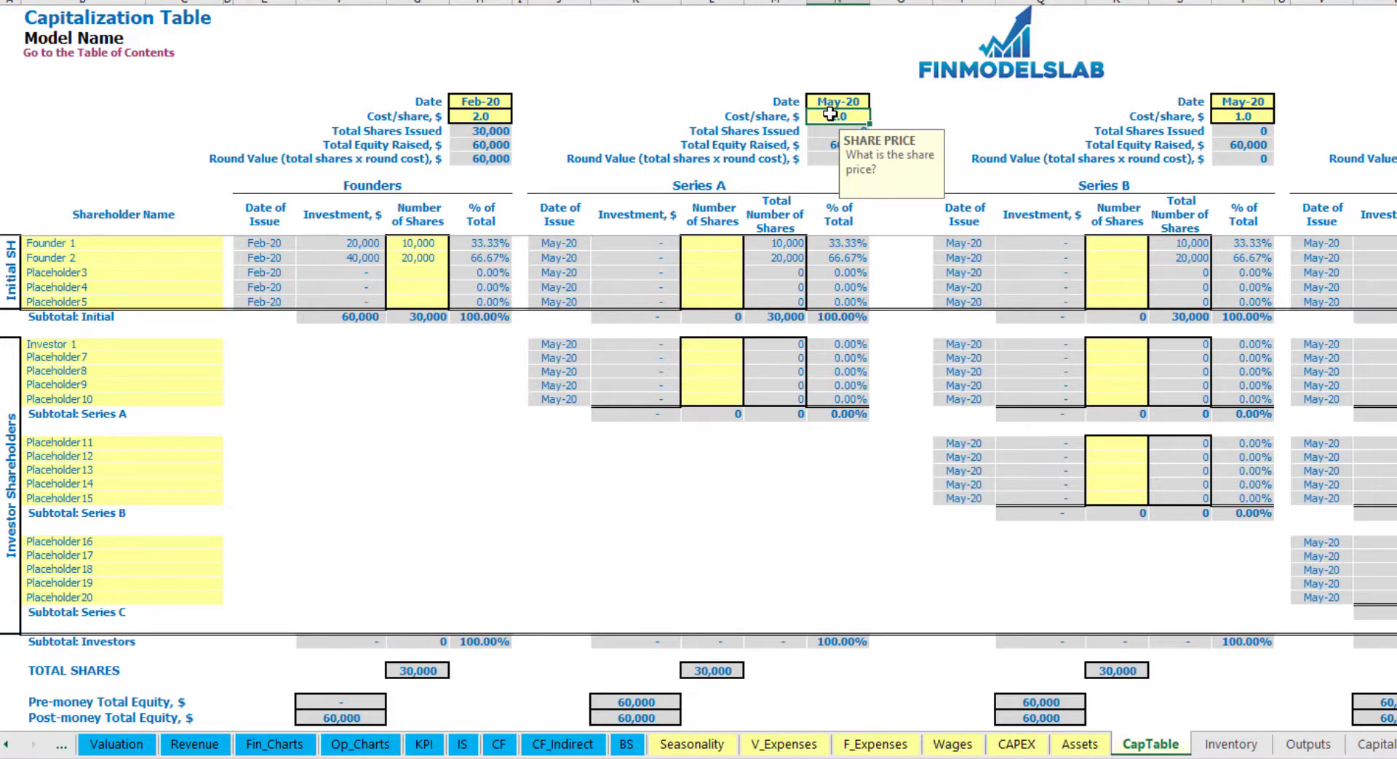
Step: Issue 1,000 Series A shares to Investor 1
click(712, 343)
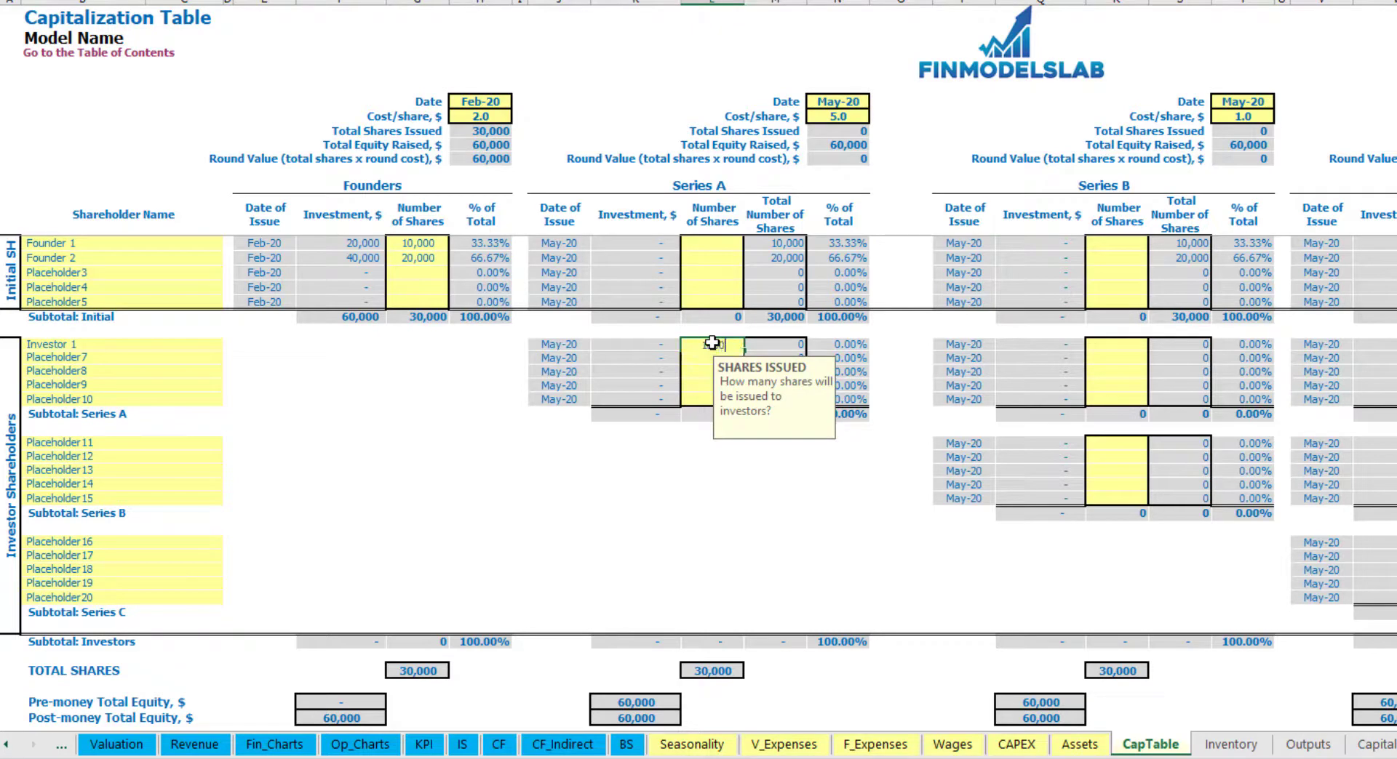
text(1000)
click(637, 484)
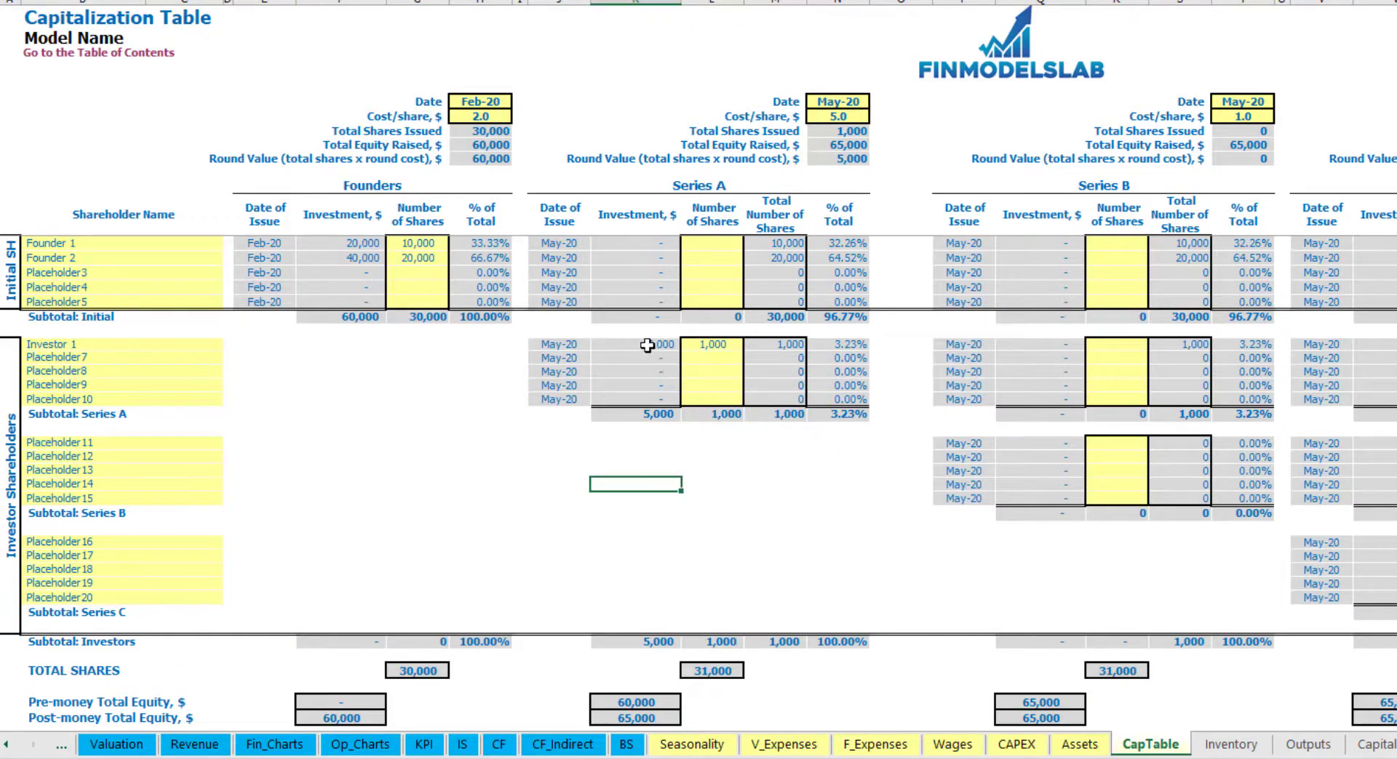
Step: Check Investor 1's investment, the Series A pre-money and post-money total equity, and the ownership percentages of Investor 1 and both founders
click(646, 345)
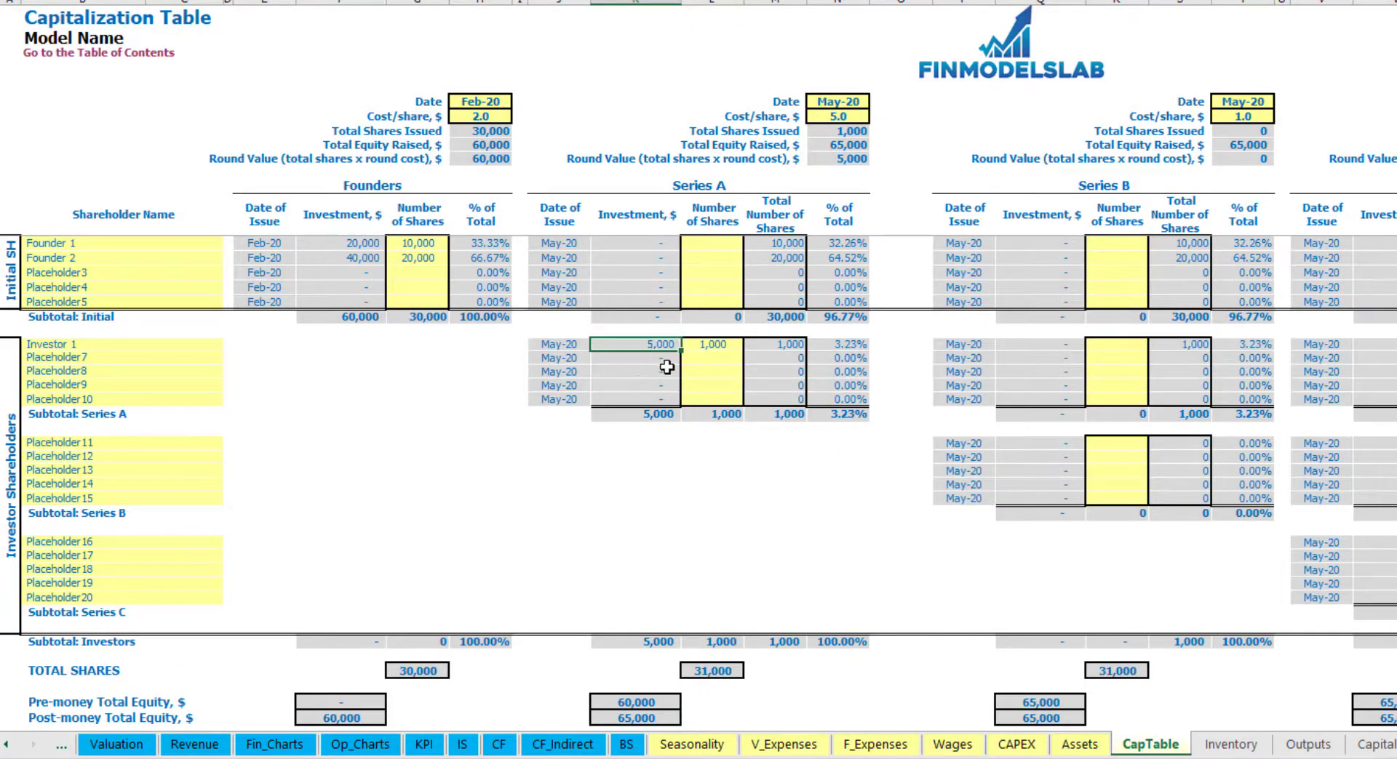
click(622, 699)
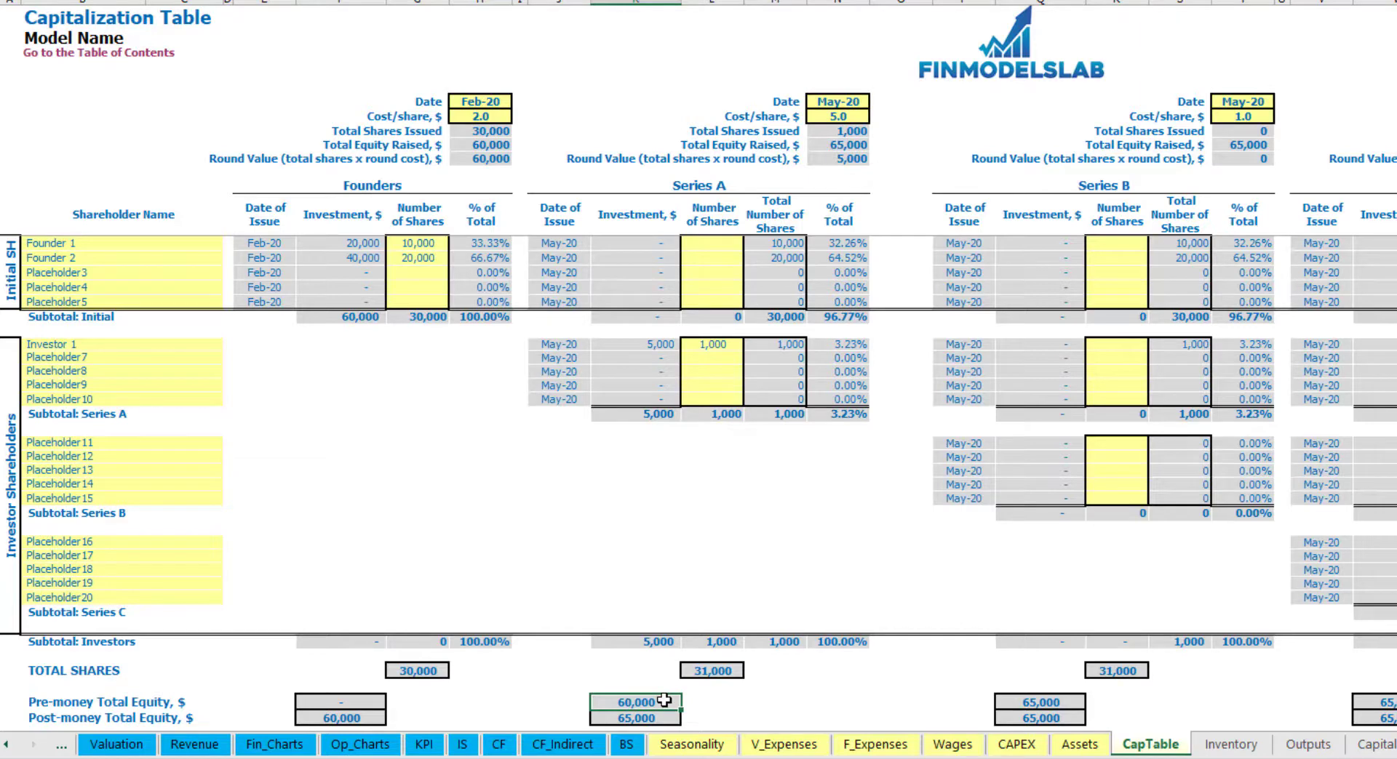
key(Down)
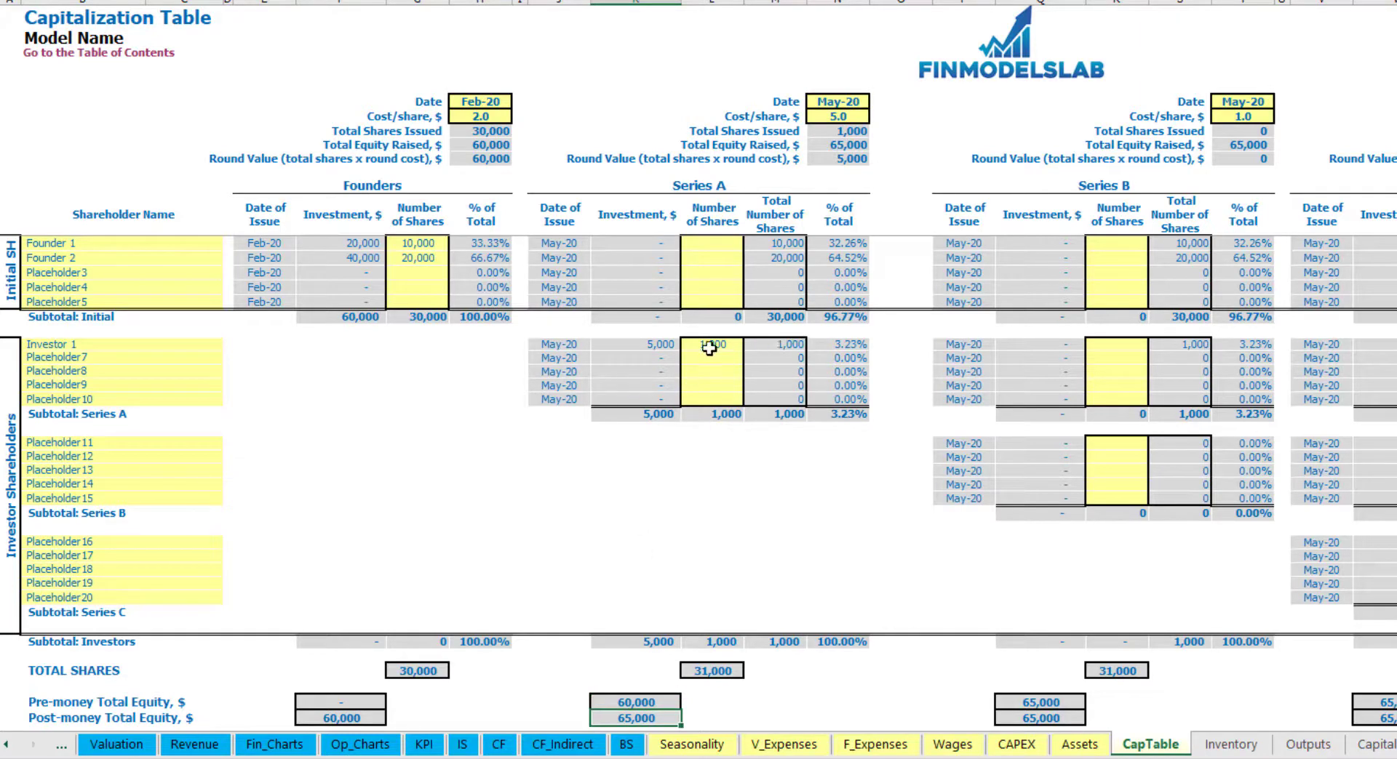
click(822, 344)
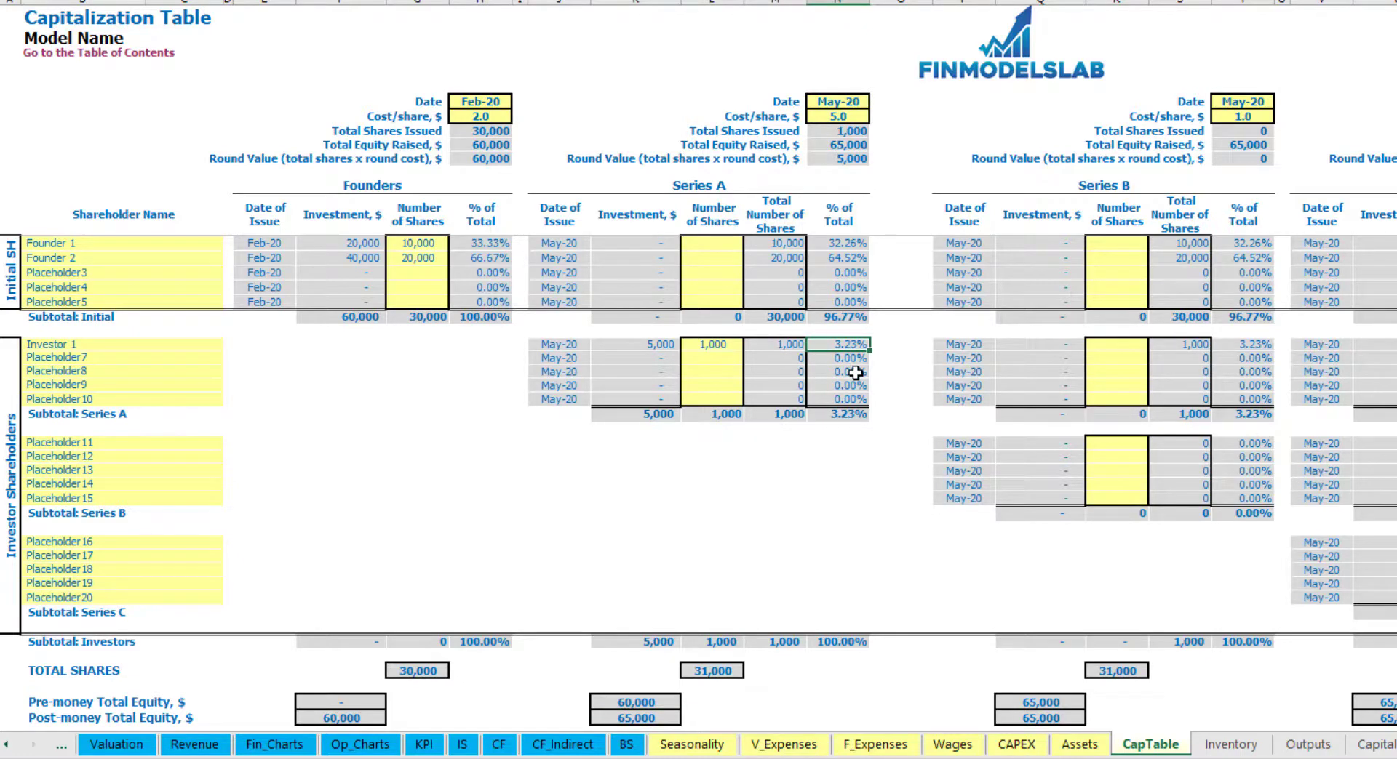
drag(161, 242, 173, 260)
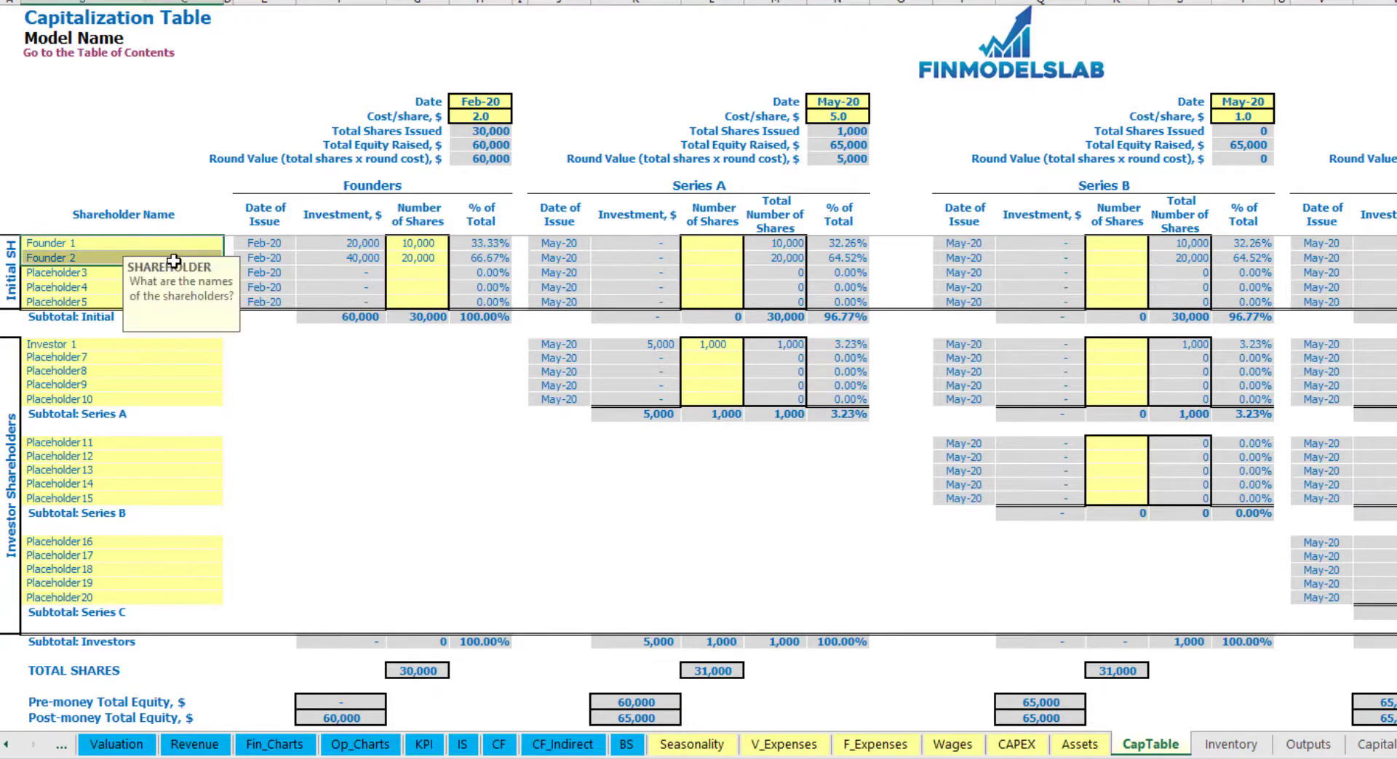
drag(840, 244, 844, 259)
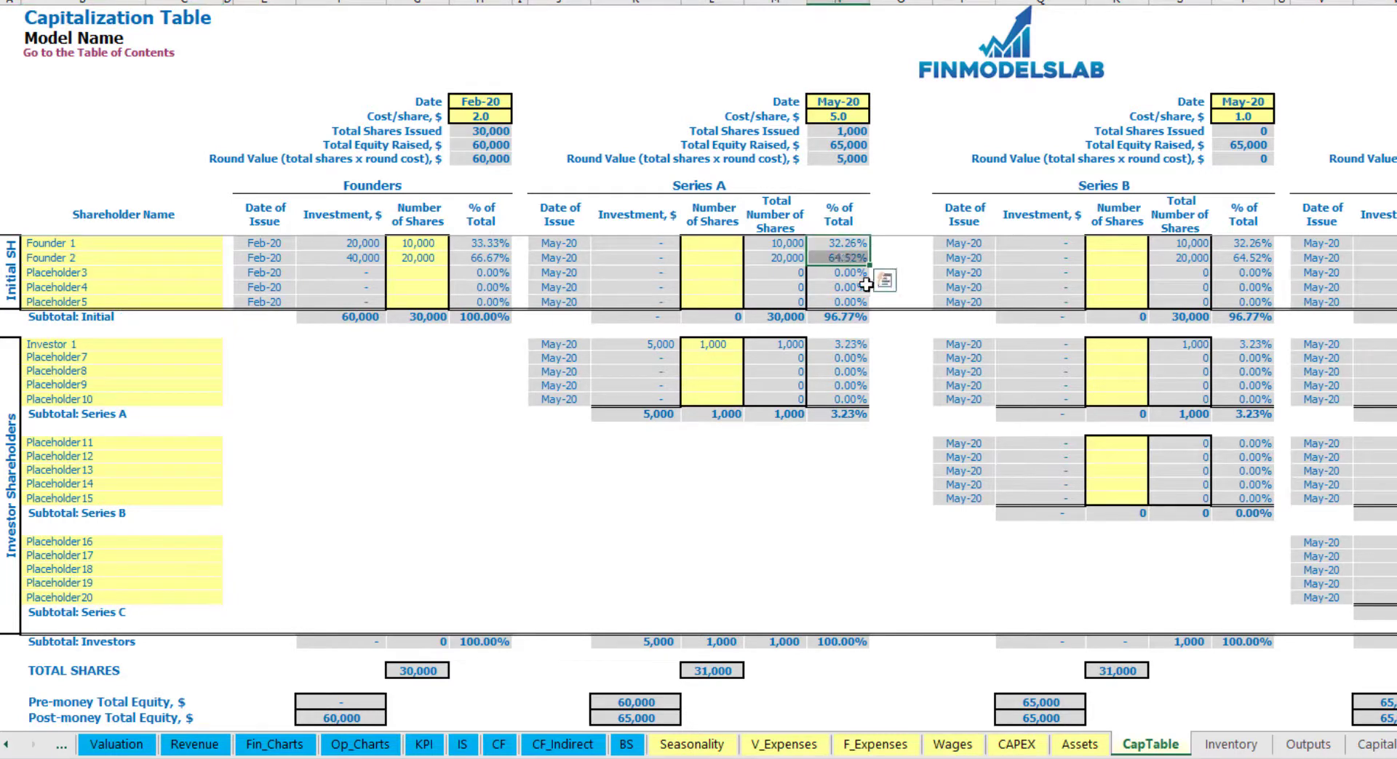
key(shift+Up)
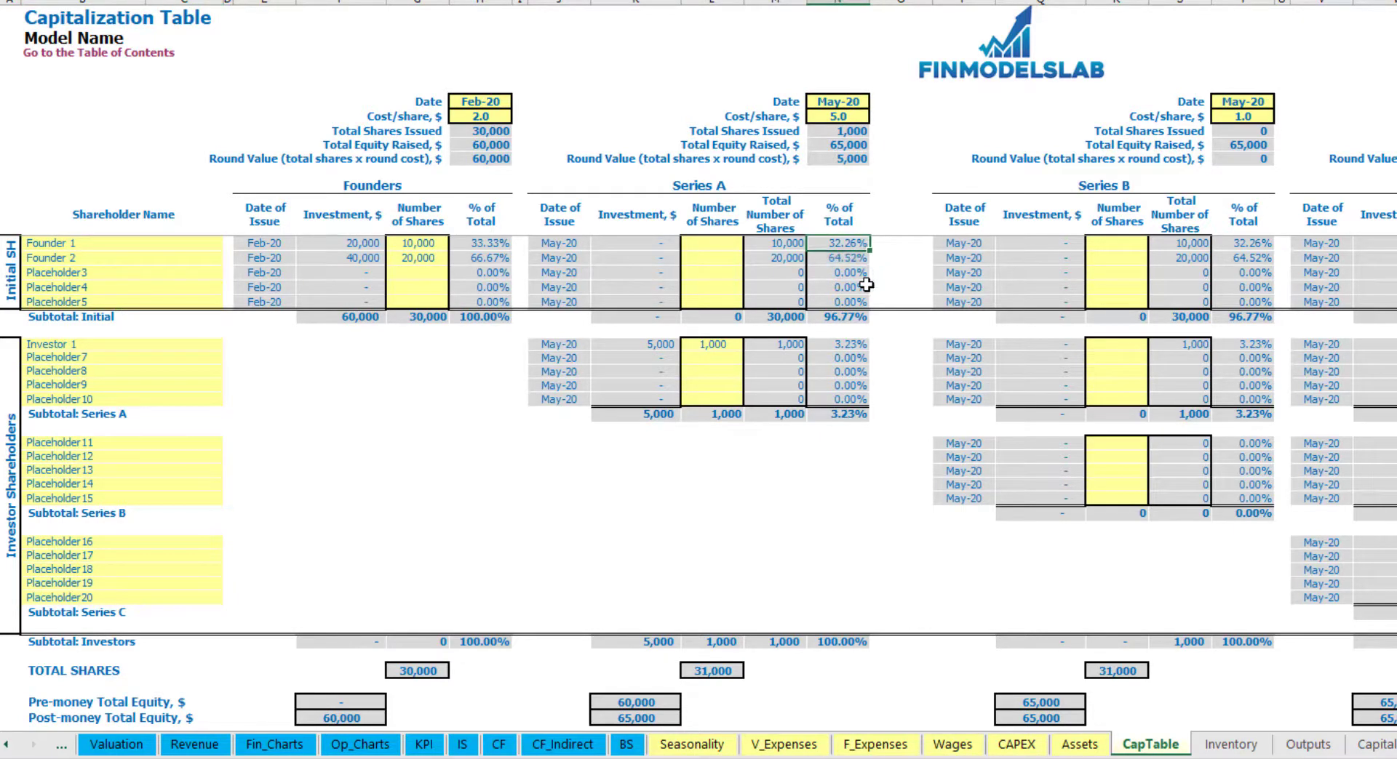
key(Down)
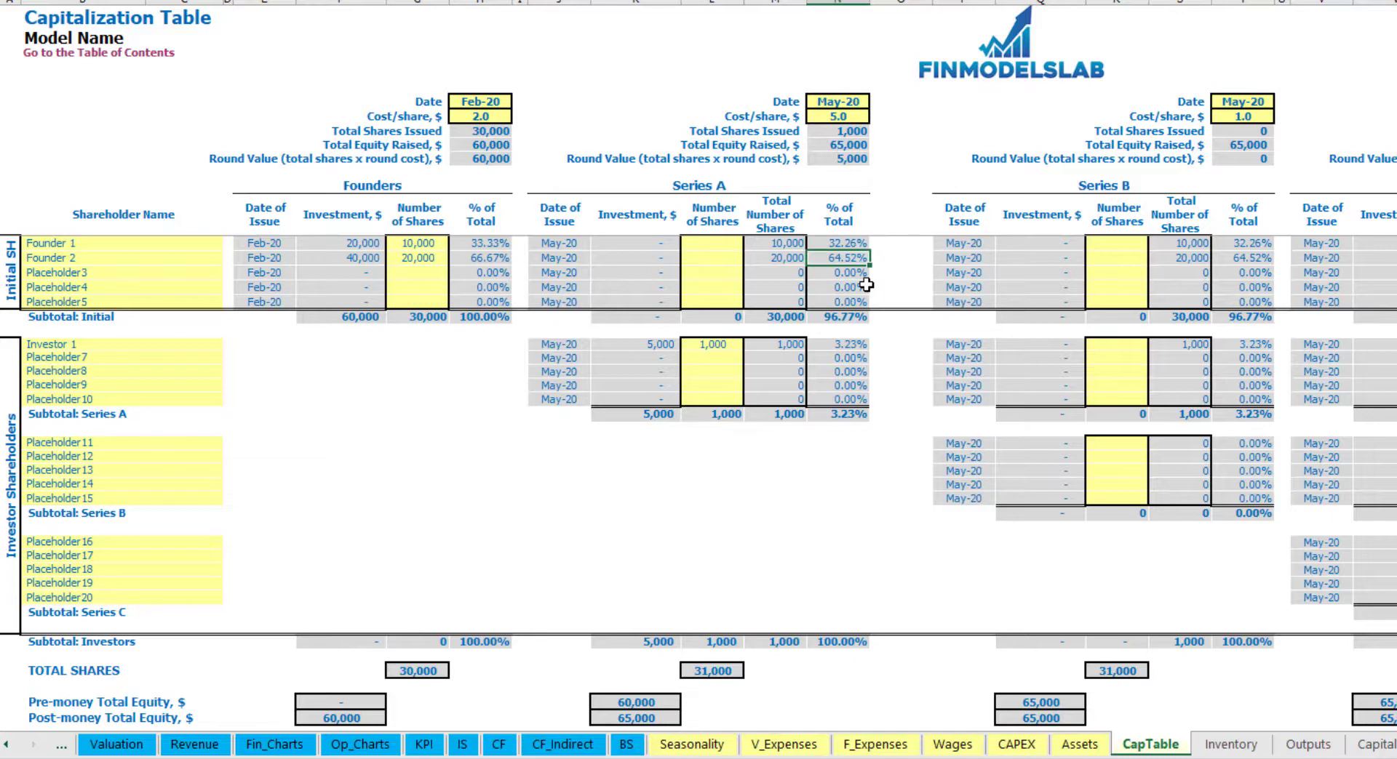
Step: Review the Series B and Series C shareholder name rows and the Series A share inputs
click(138, 455)
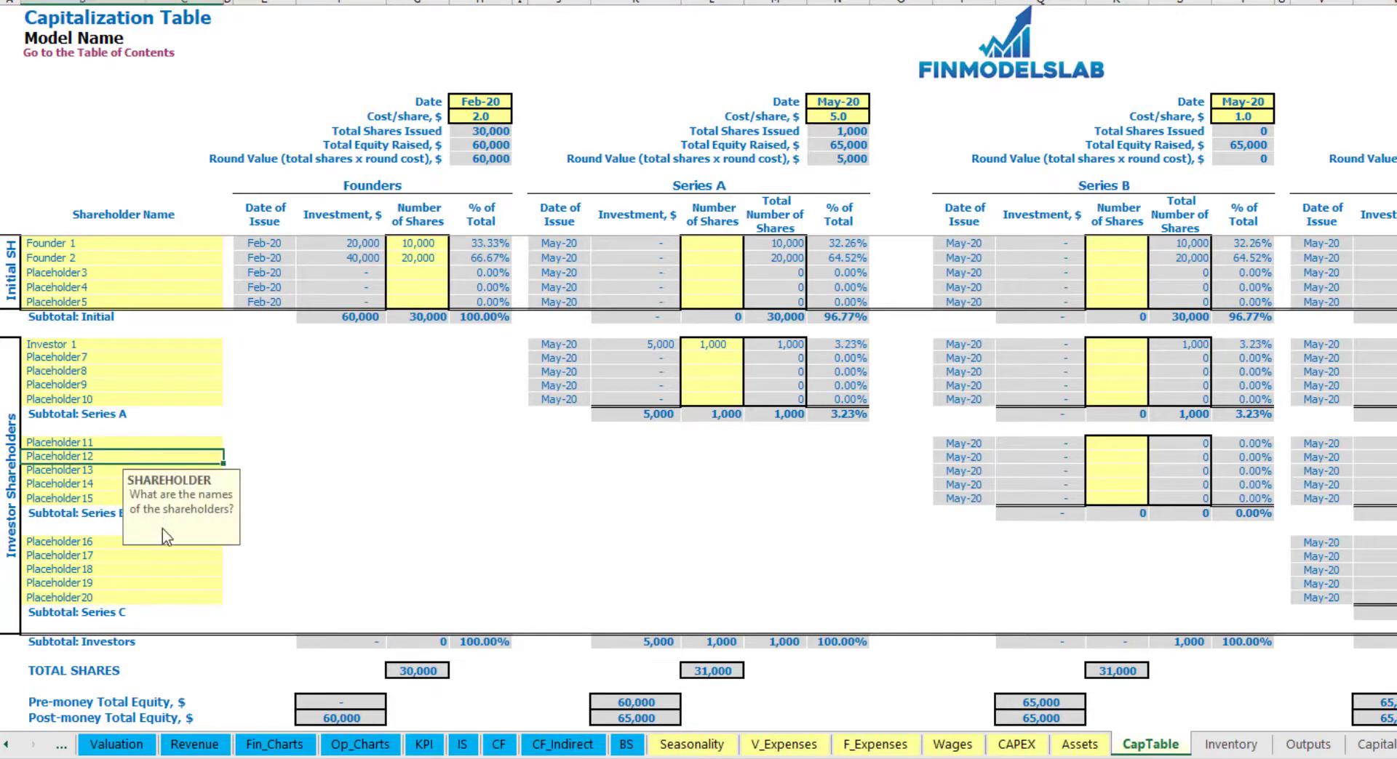
click(110, 543)
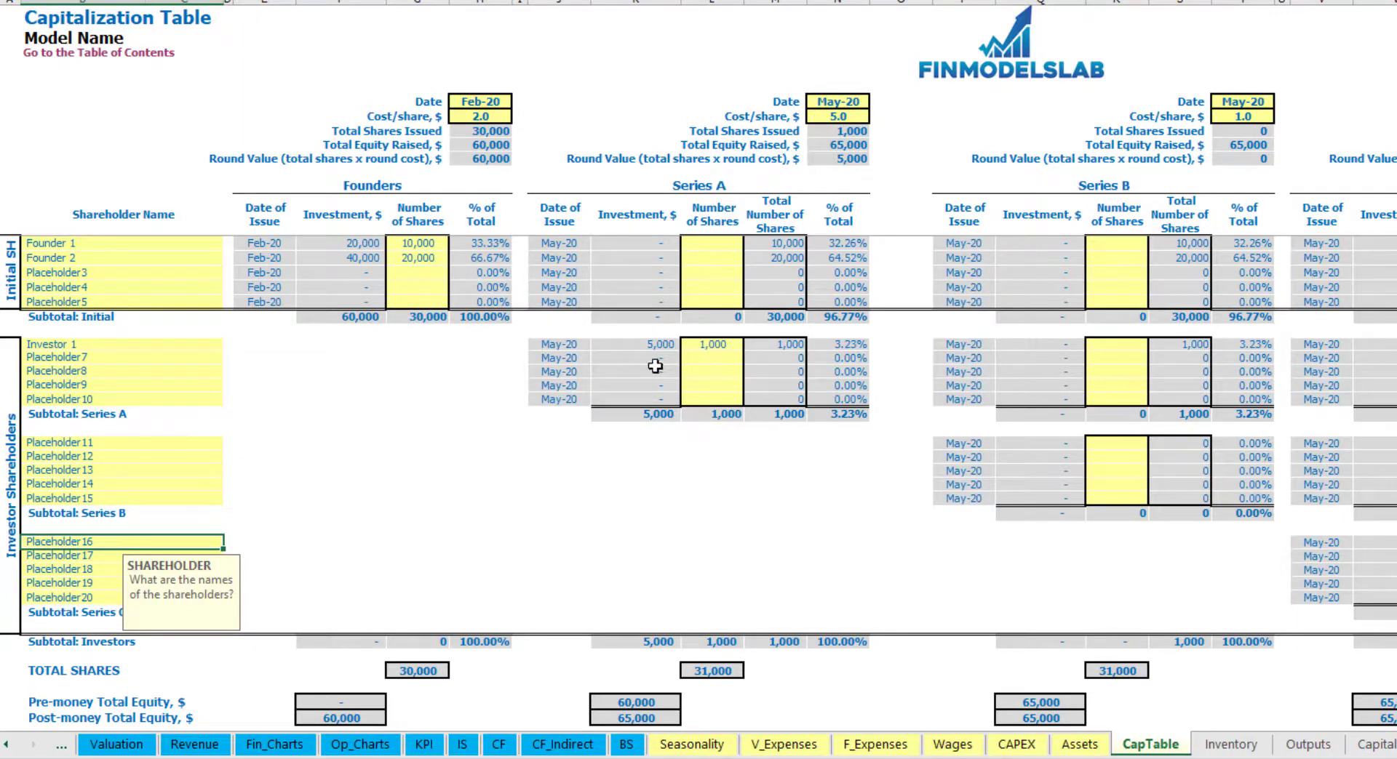
drag(719, 344, 731, 397)
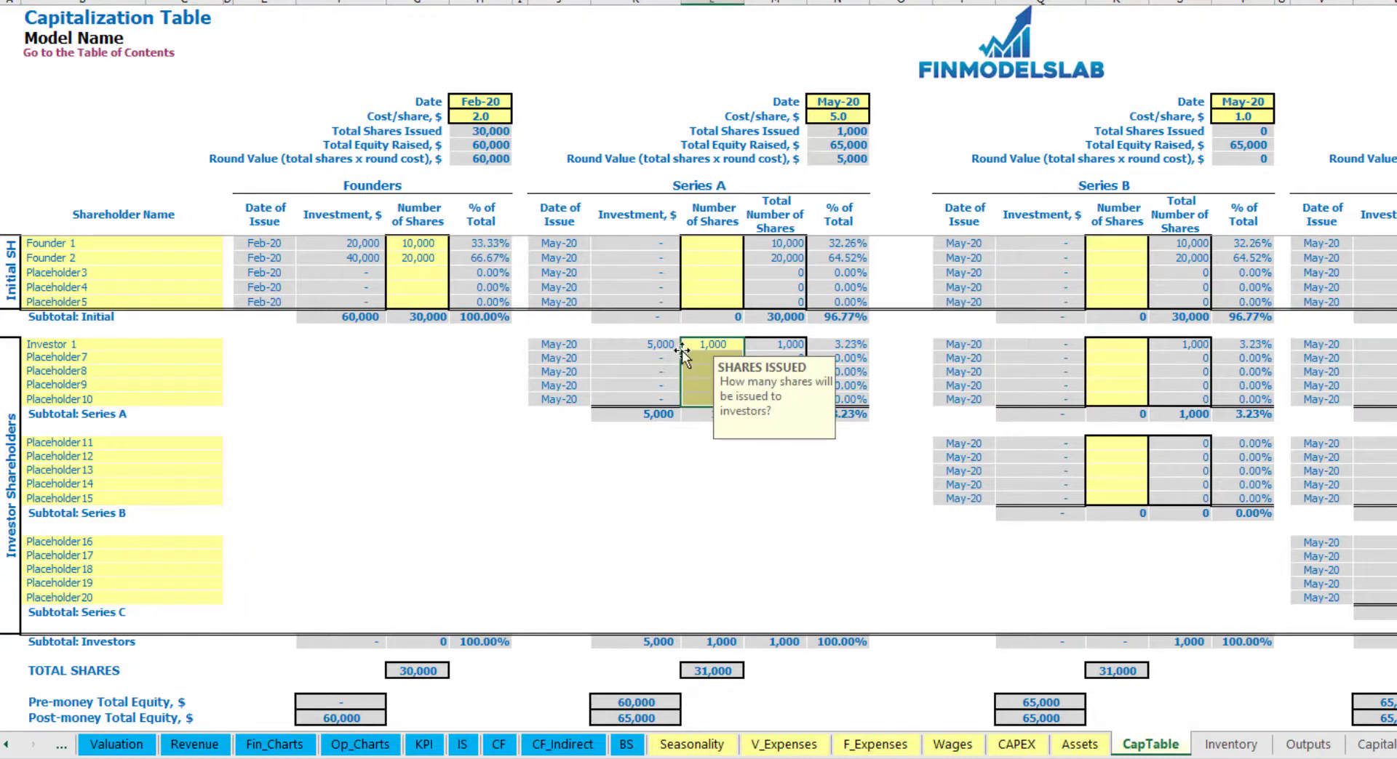
click(735, 472)
Step: Check the ordinary equity raisings for Feb-20 and May-20 in the cash flow statement and the ordinary equity row in the balance sheet
click(497, 745)
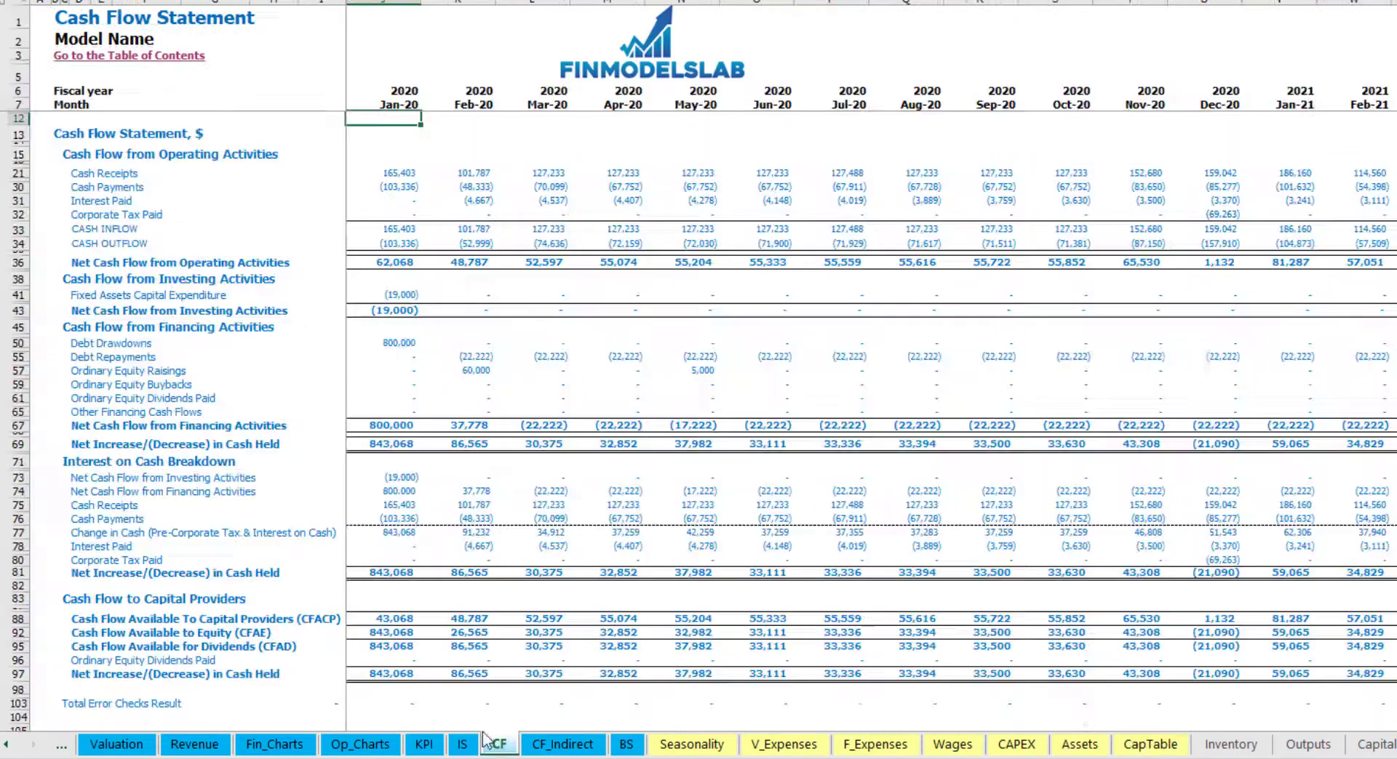
click(18, 371)
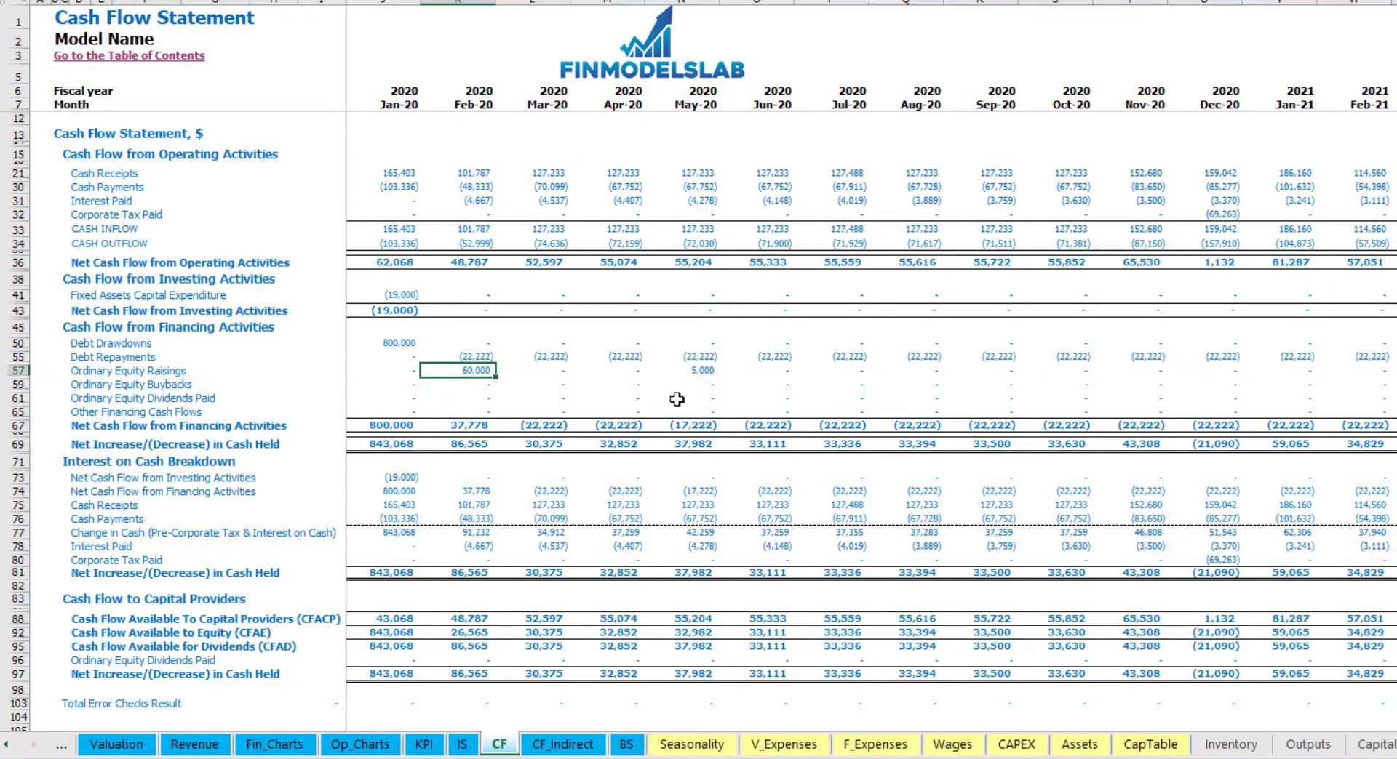
click(697, 371)
click(627, 745)
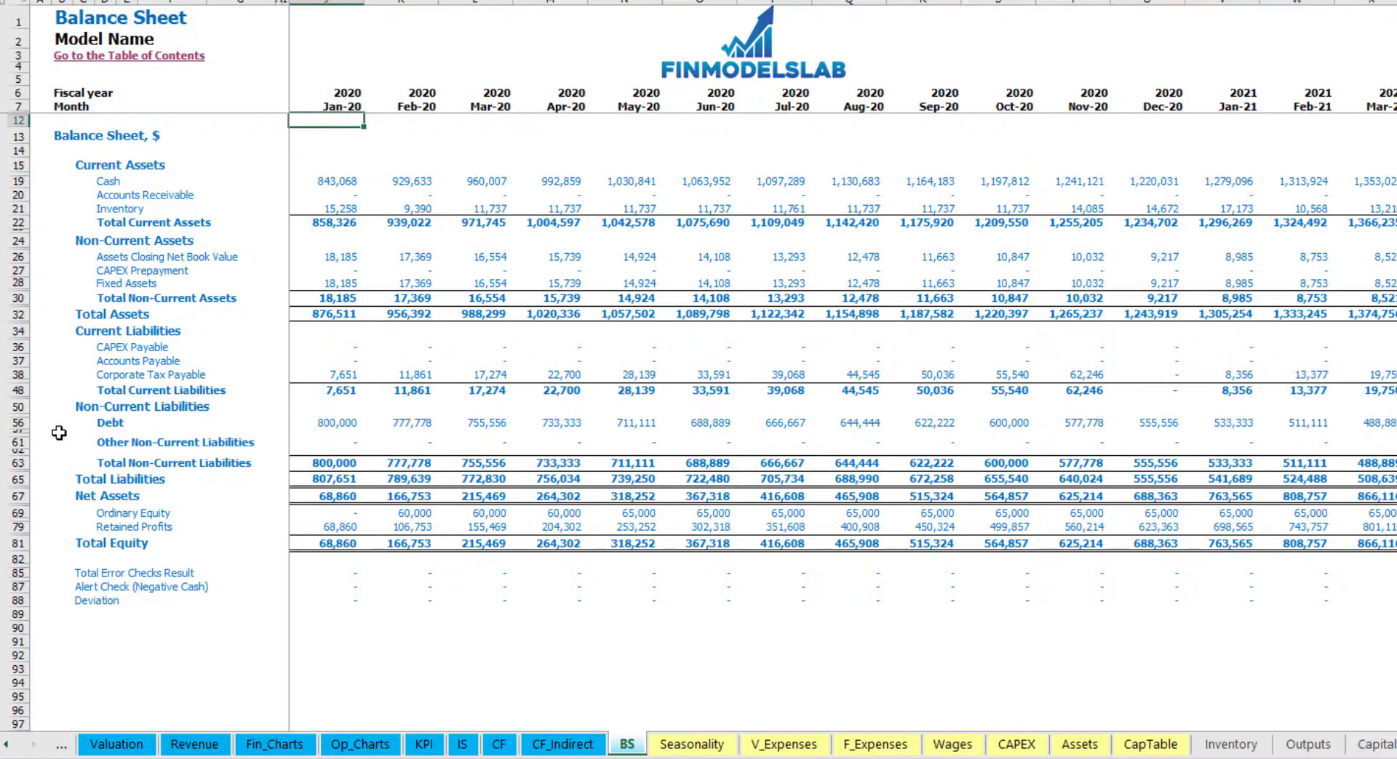
click(20, 513)
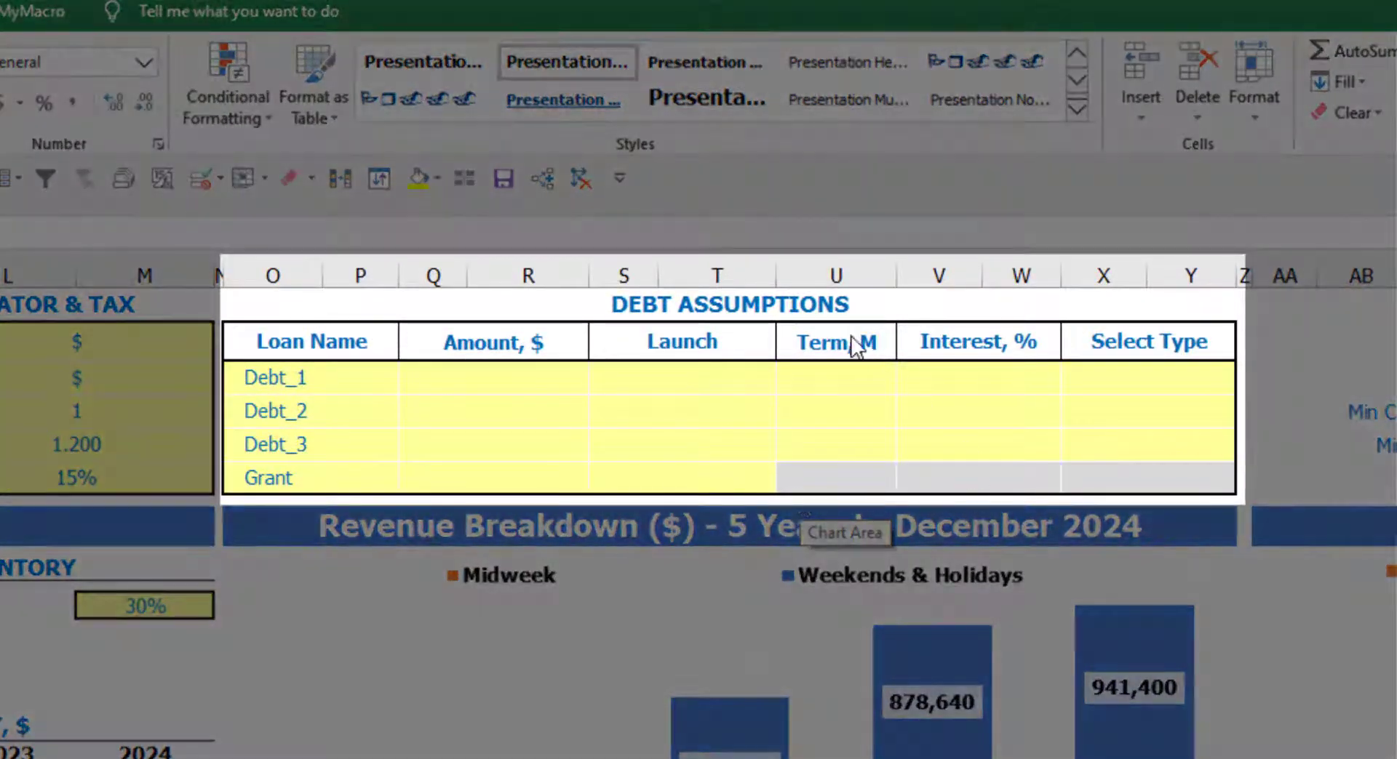
Step: In the debt assumptions, try the Annuity repayment type for Debt_1 and settle on Usual
click(810, 304)
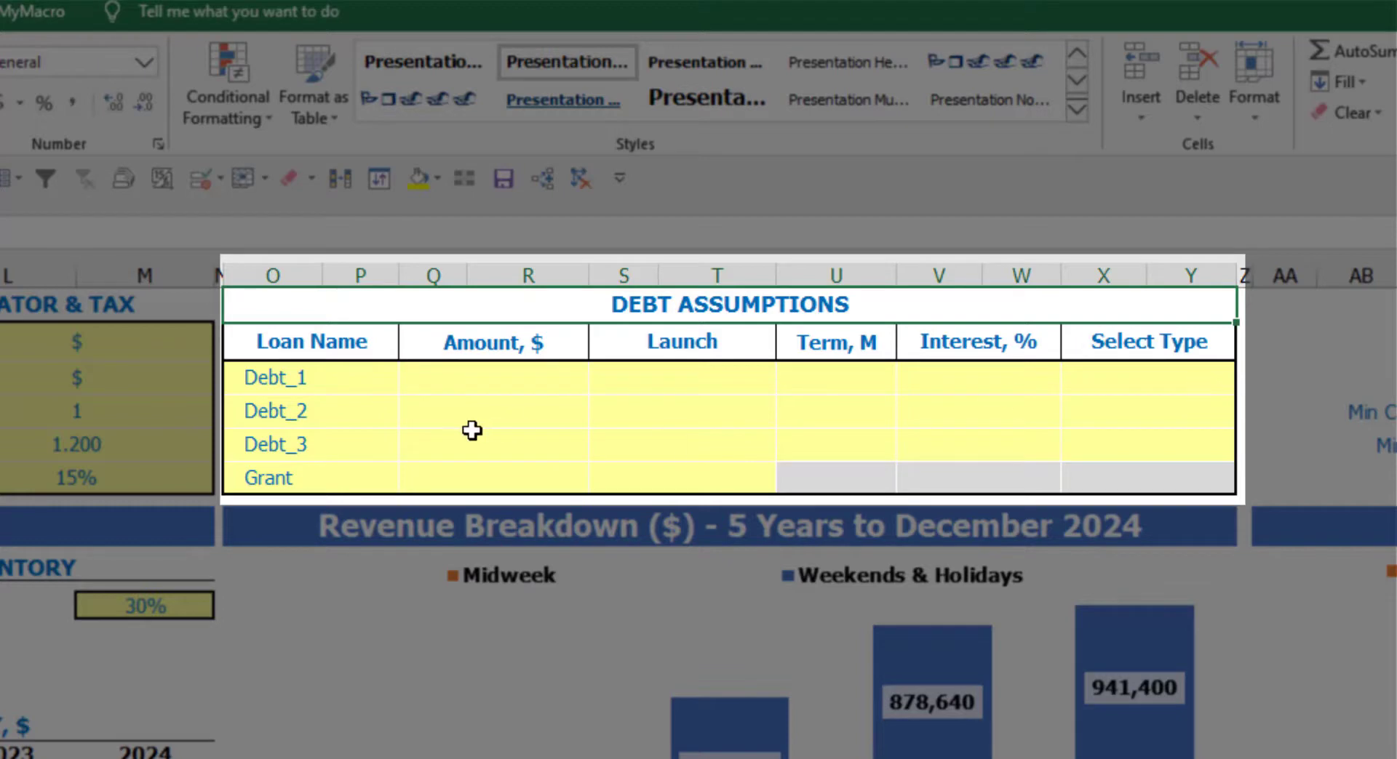
click(1228, 371)
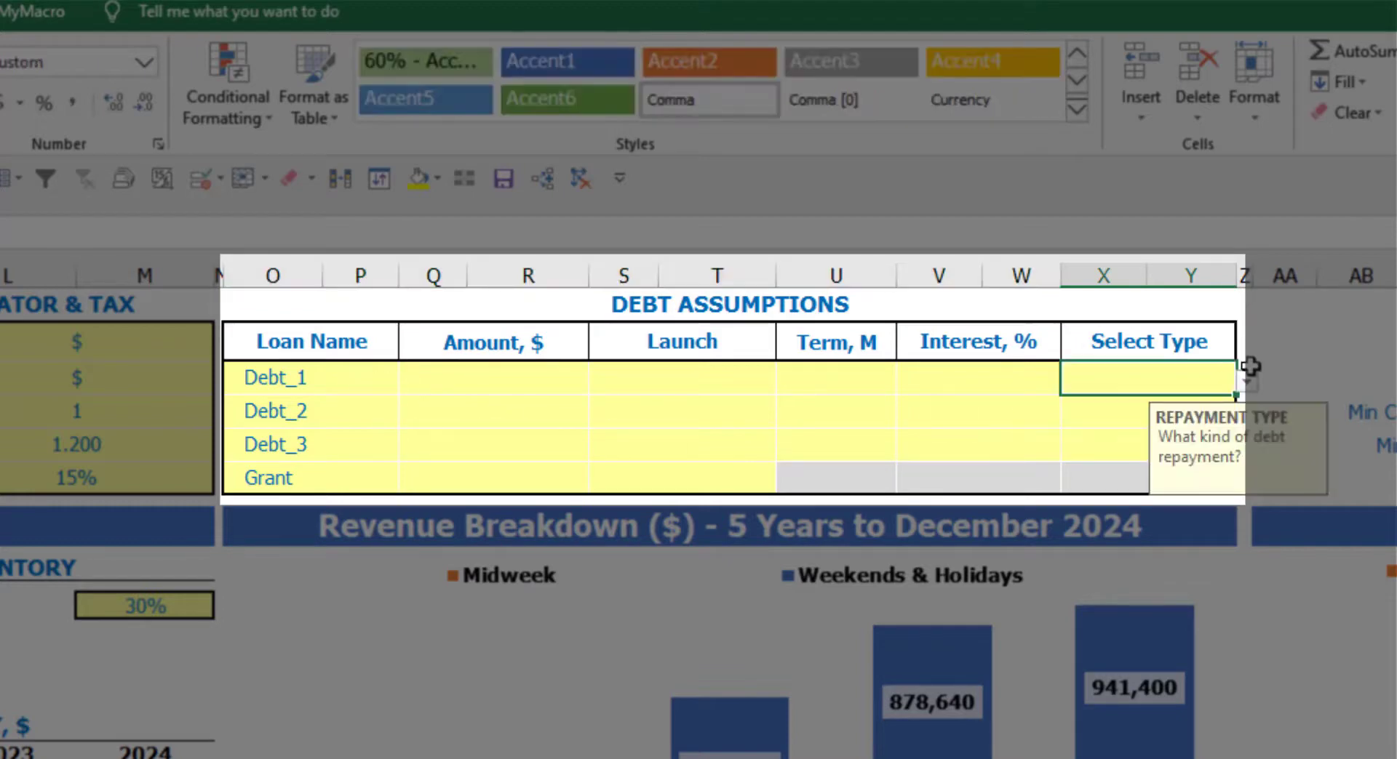
click(1247, 384)
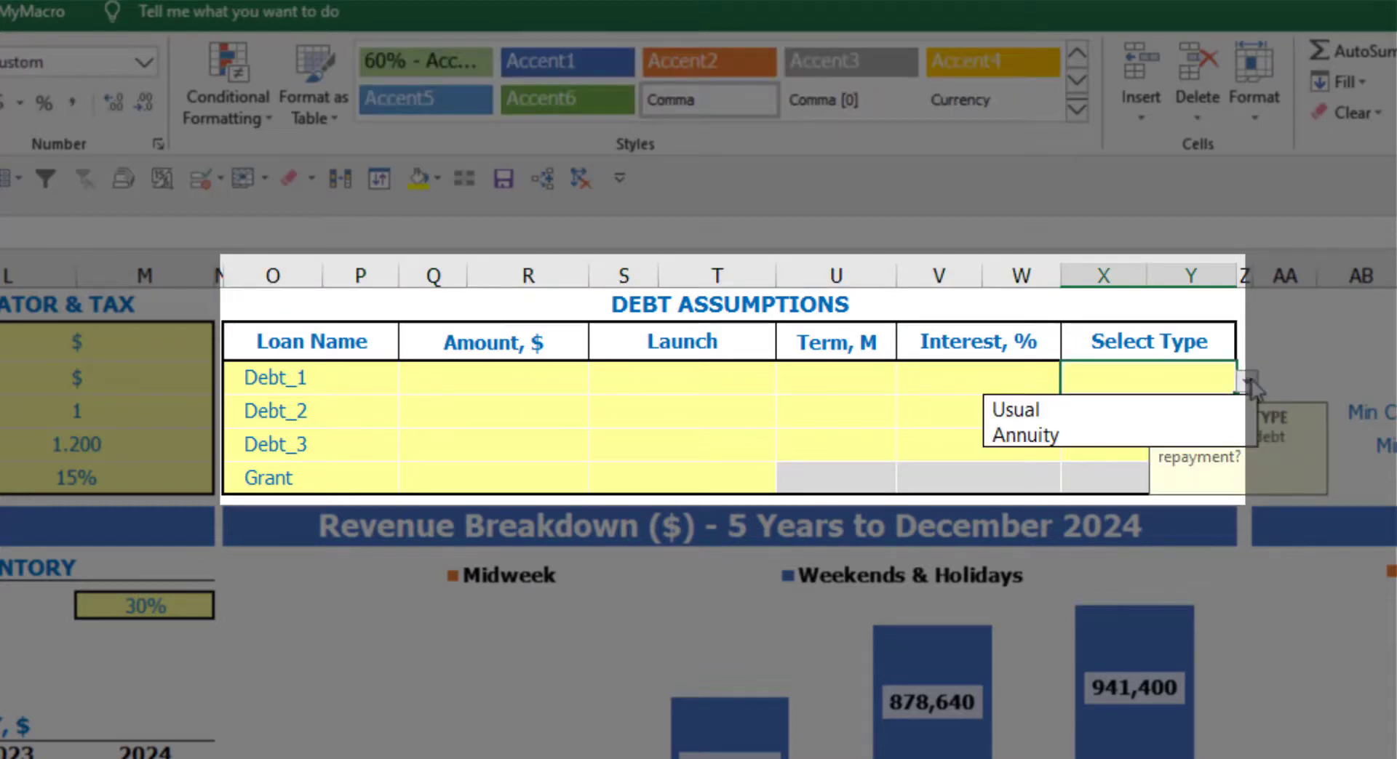
click(1216, 433)
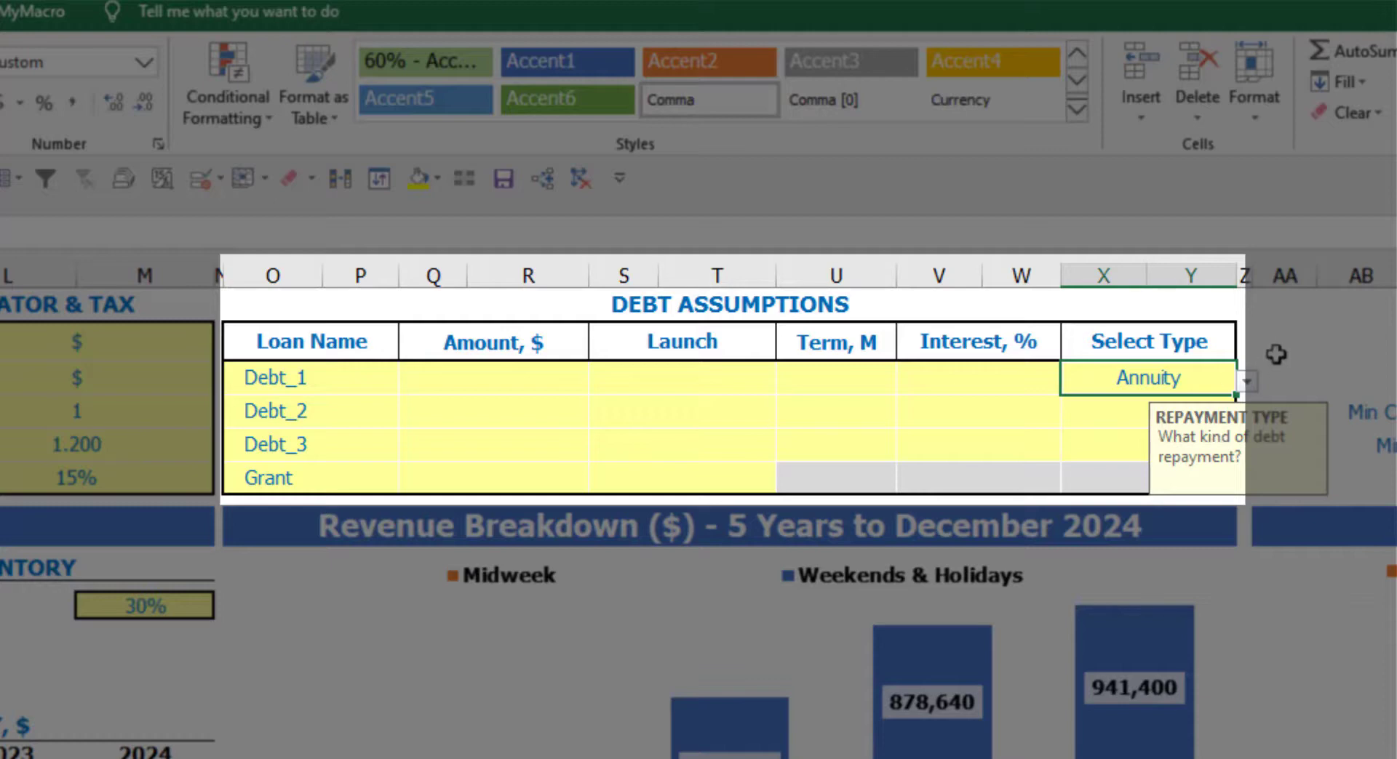
click(1247, 380)
click(1202, 412)
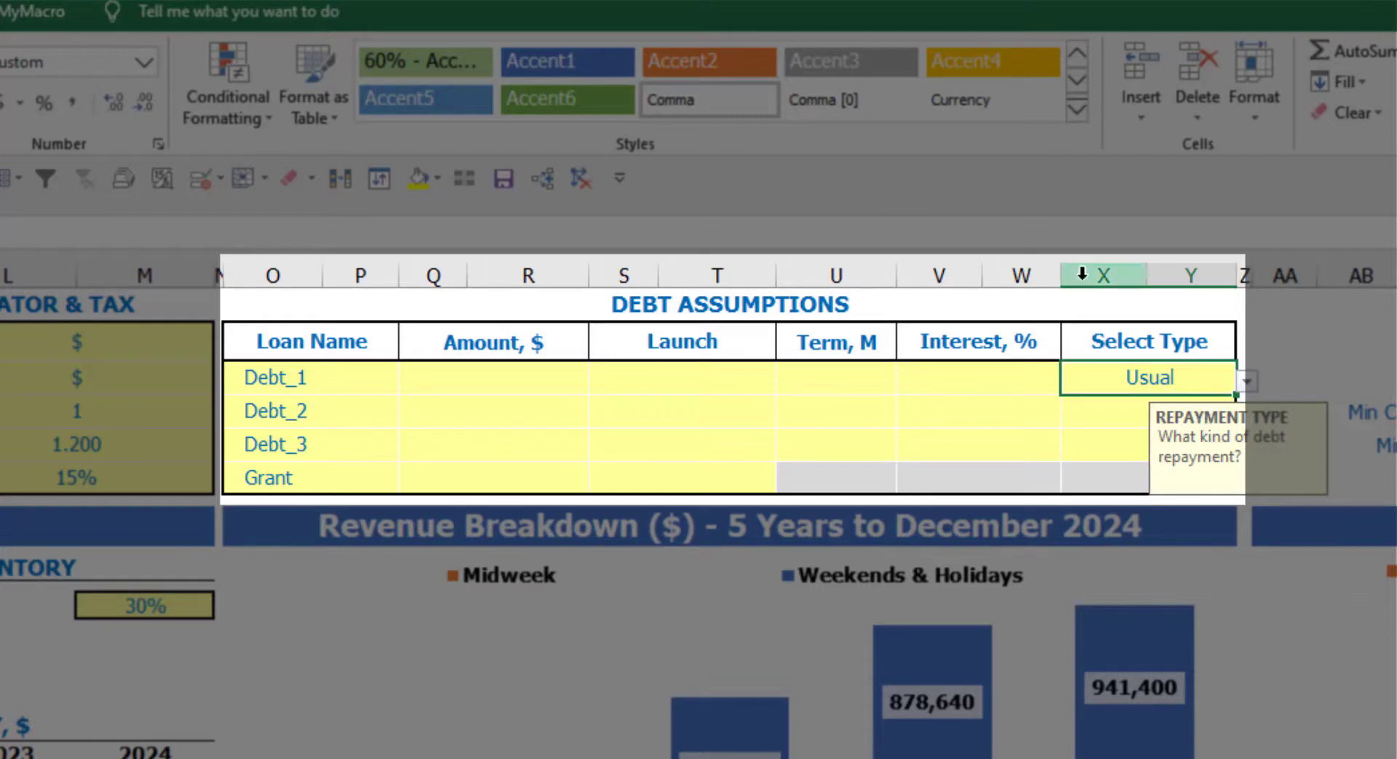
Step: Set Debt_1's amount to $1,000,000 and its launch date to Feb-20
click(550, 379)
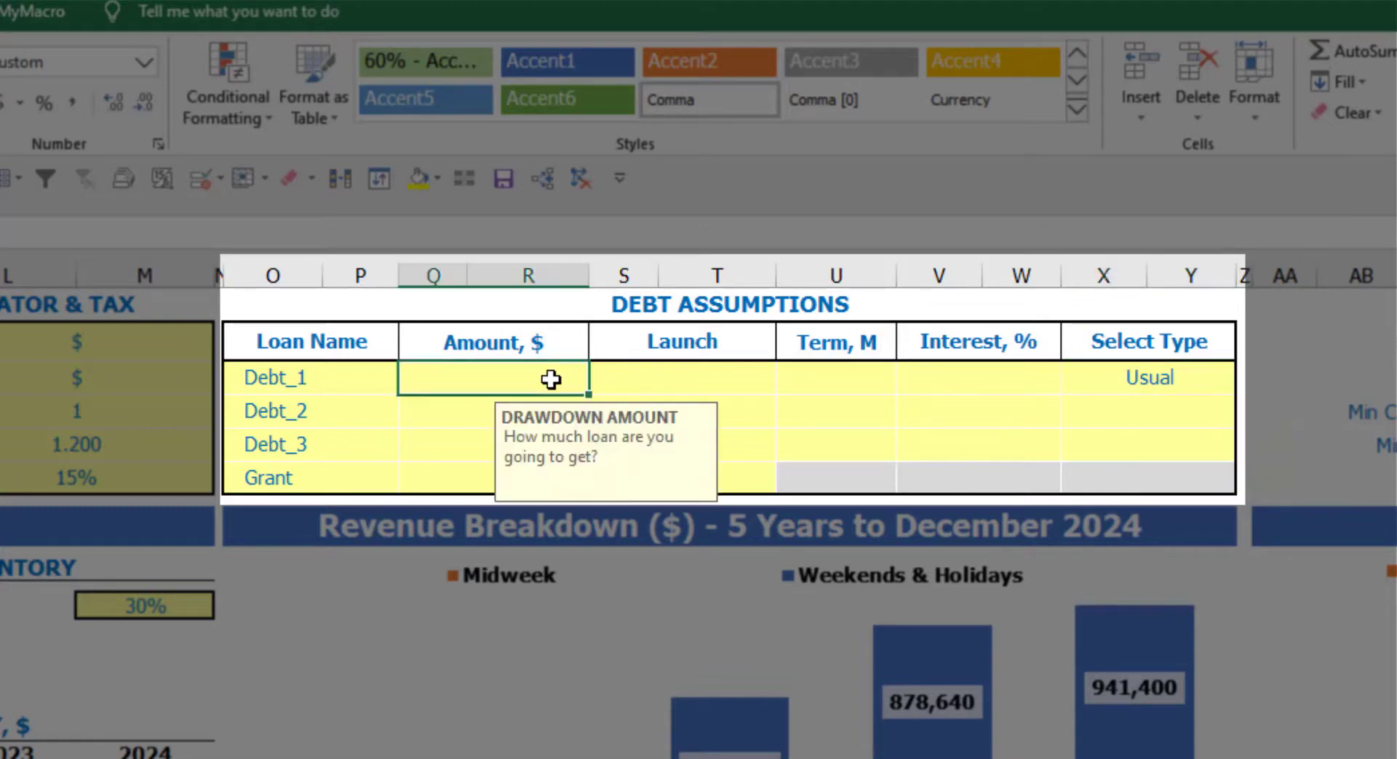
text(1,0)
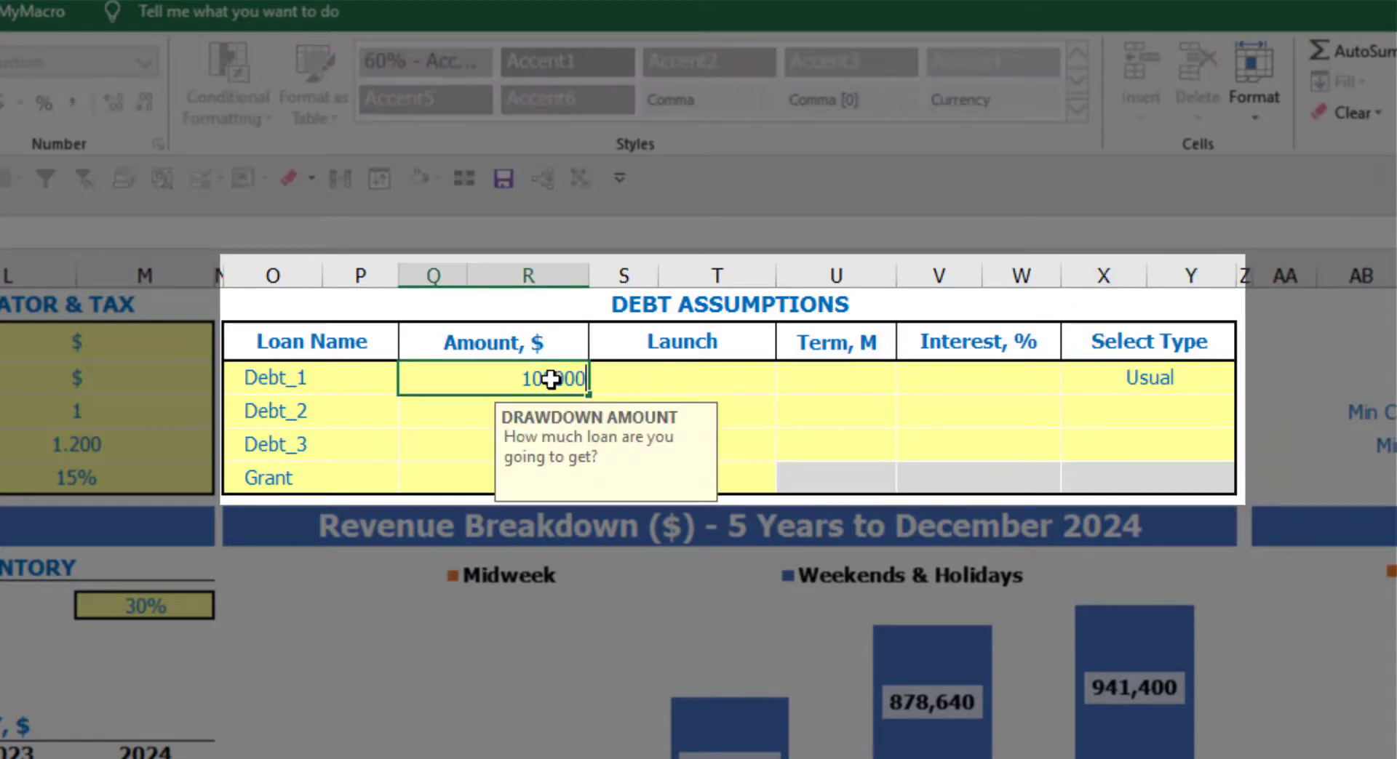
text(00,000)
key(Return)
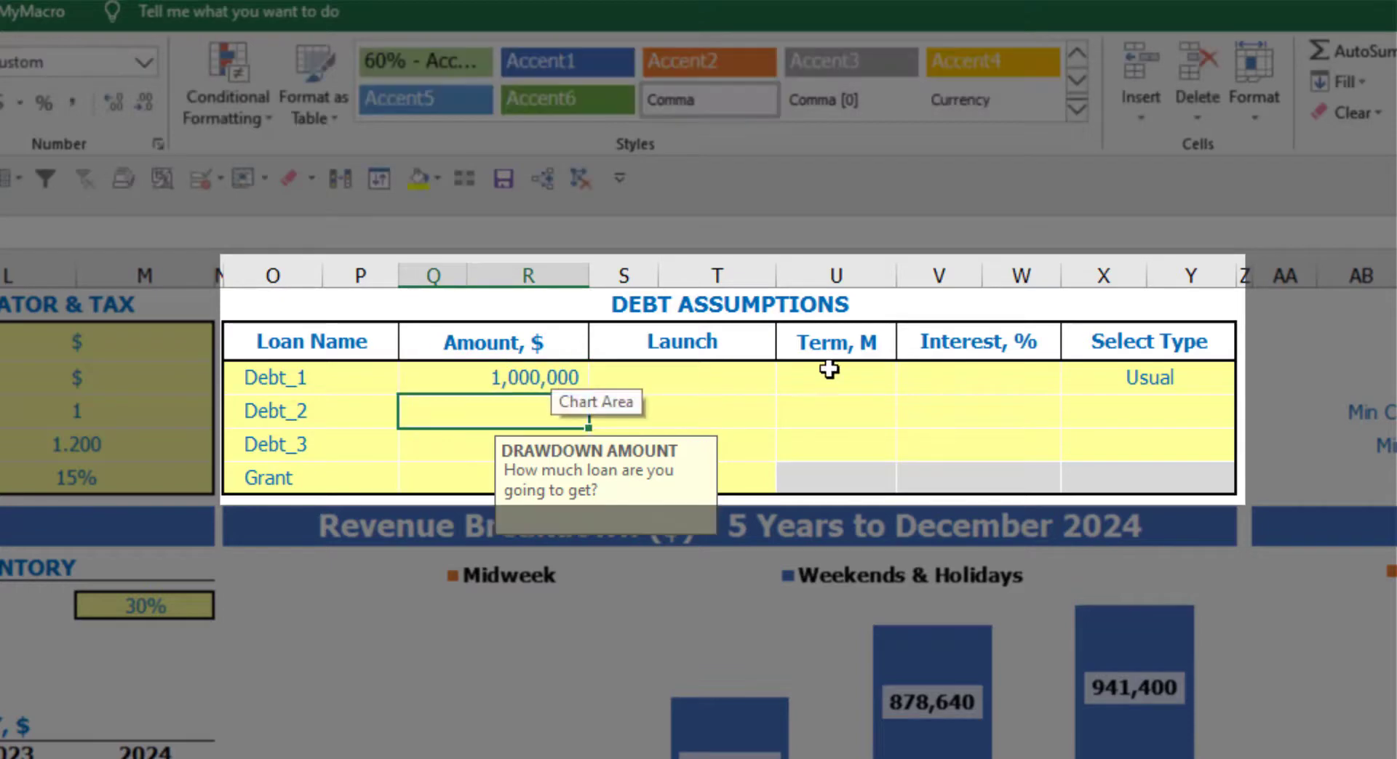
click(774, 370)
click(788, 385)
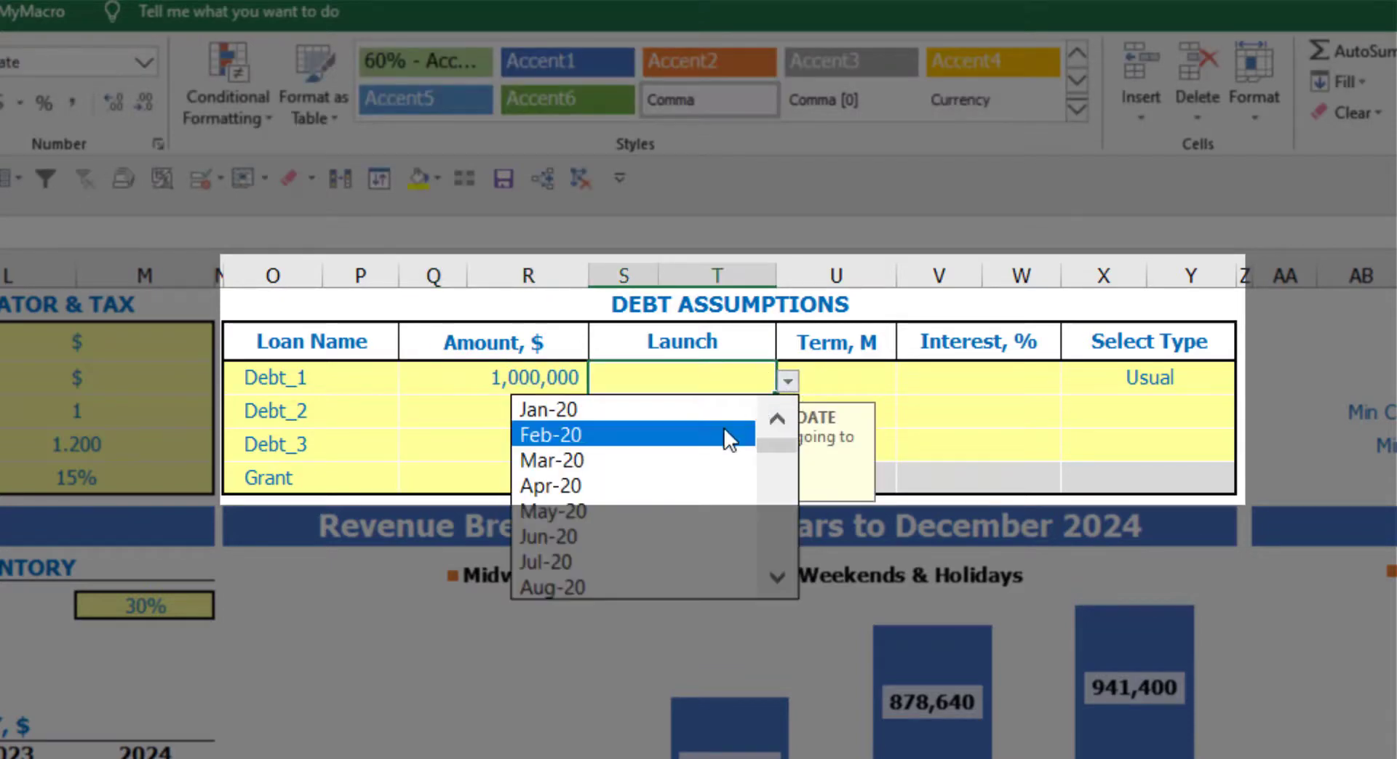
click(723, 433)
Step: Set Debt_1's repayment term to 60 months and its interest rate to 5%
click(838, 368)
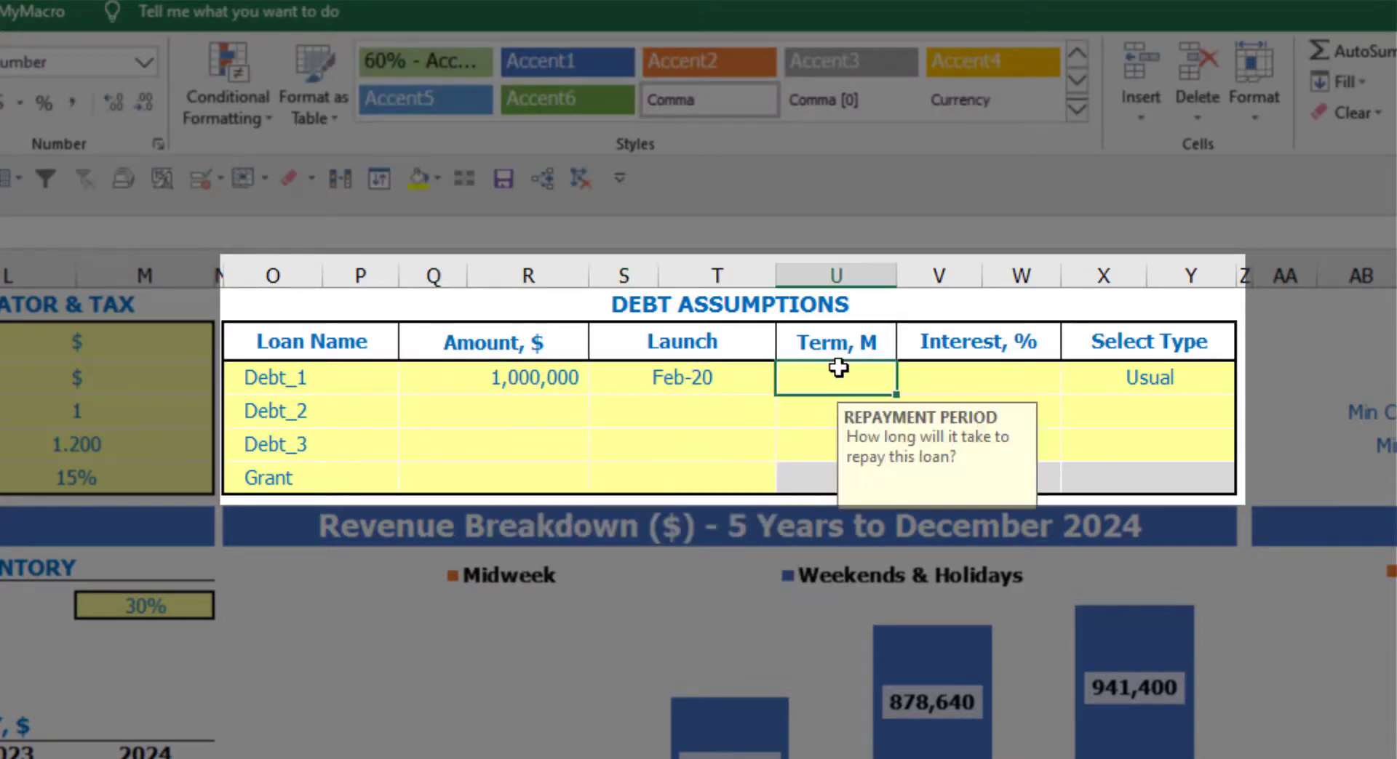
text(60)
key(Return)
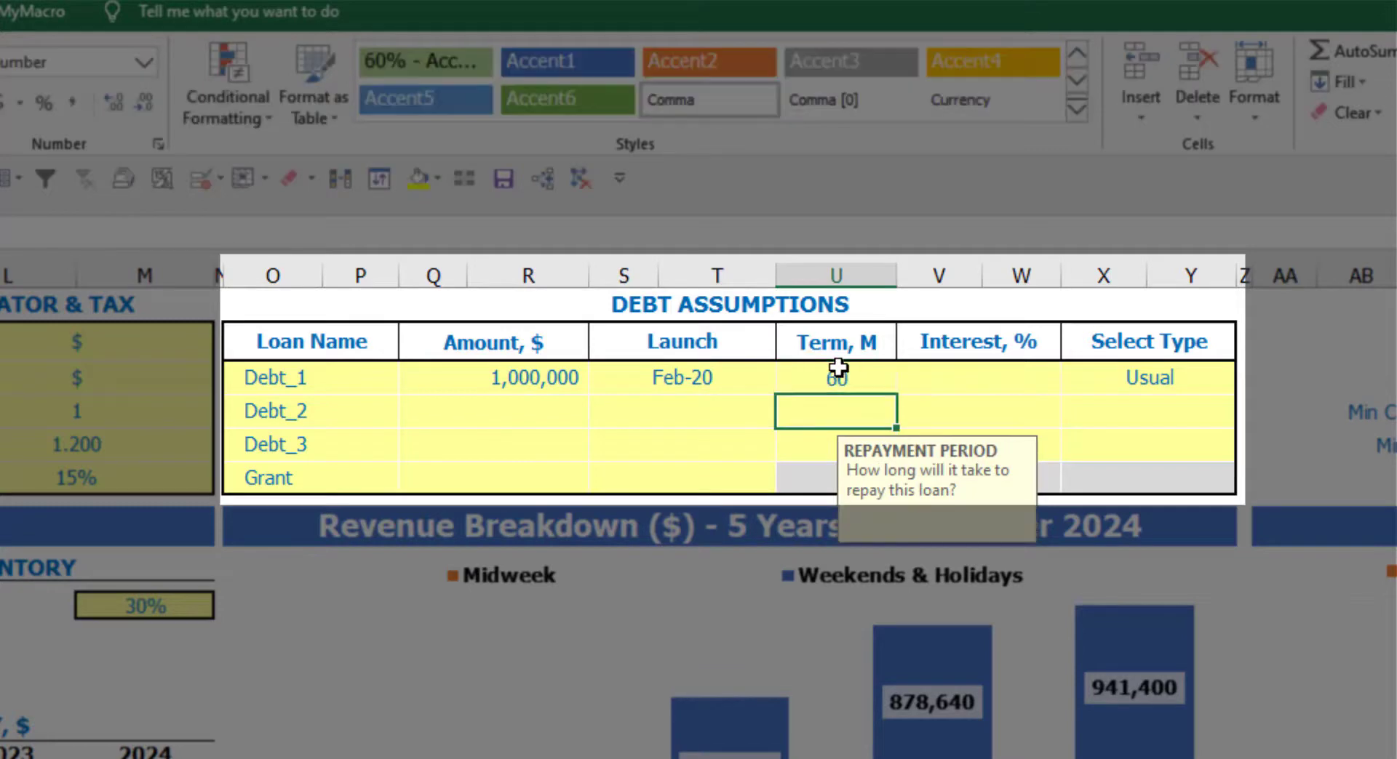
click(920, 375)
text(5%)
key(Return)
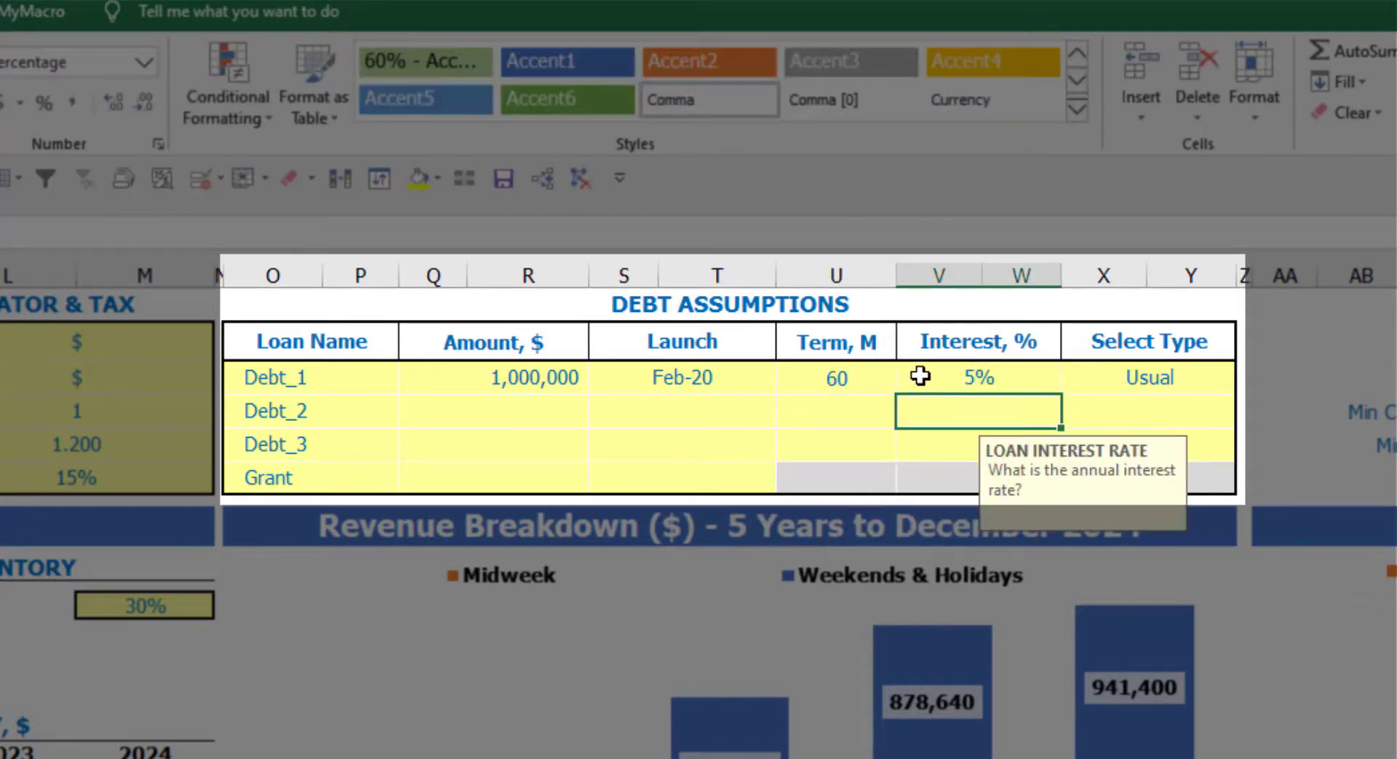
Step: Set the Grant amount to $500,000 and its launch date to Mar-20 in the debt assumptions
click(510, 483)
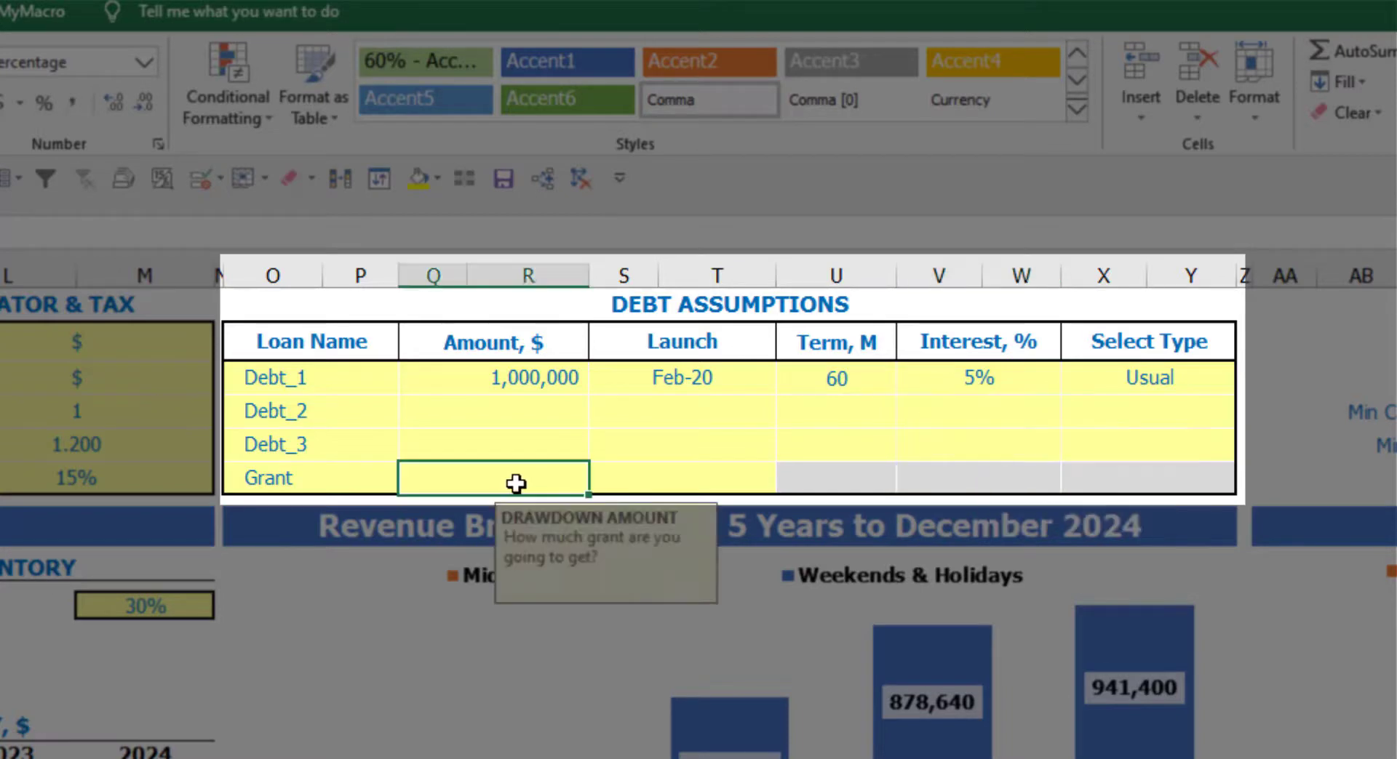
text(50)
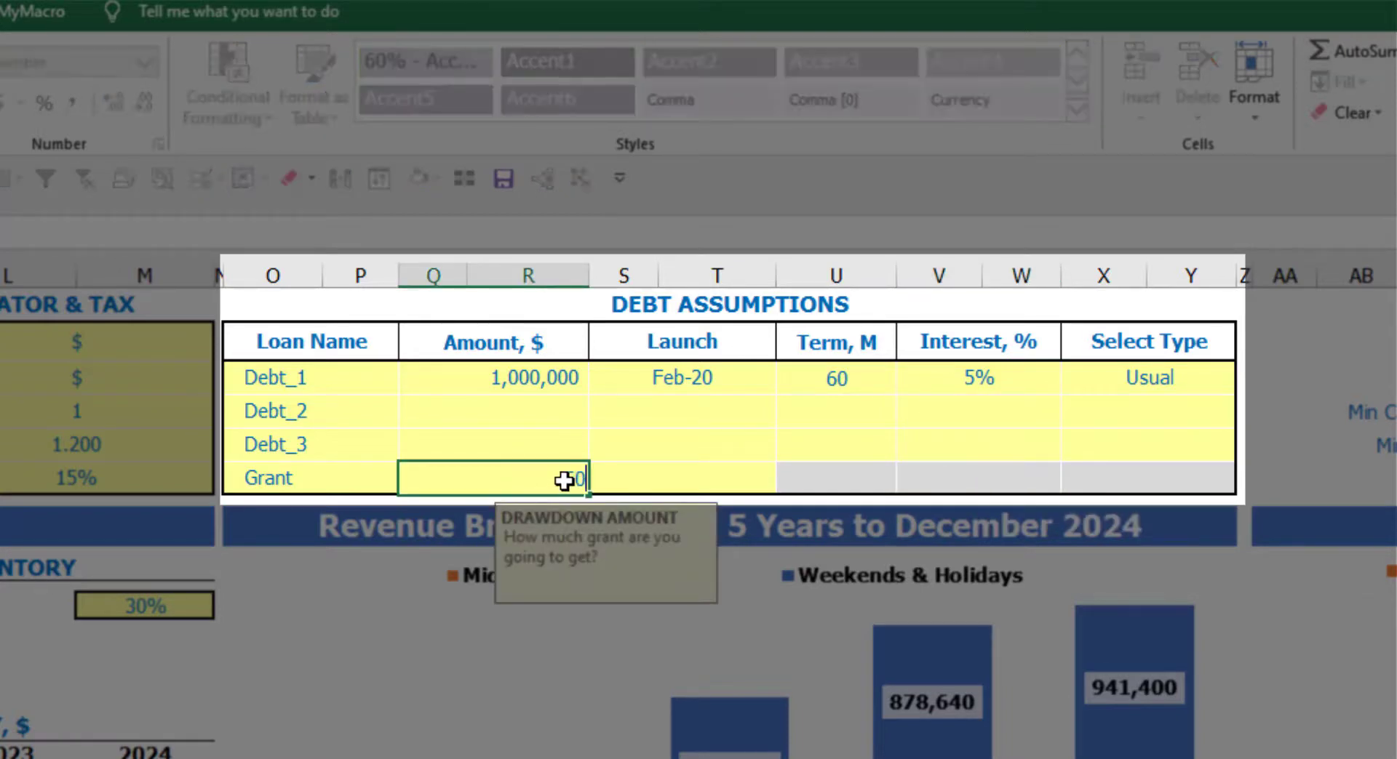
text(0,000)
key(Return)
click(749, 480)
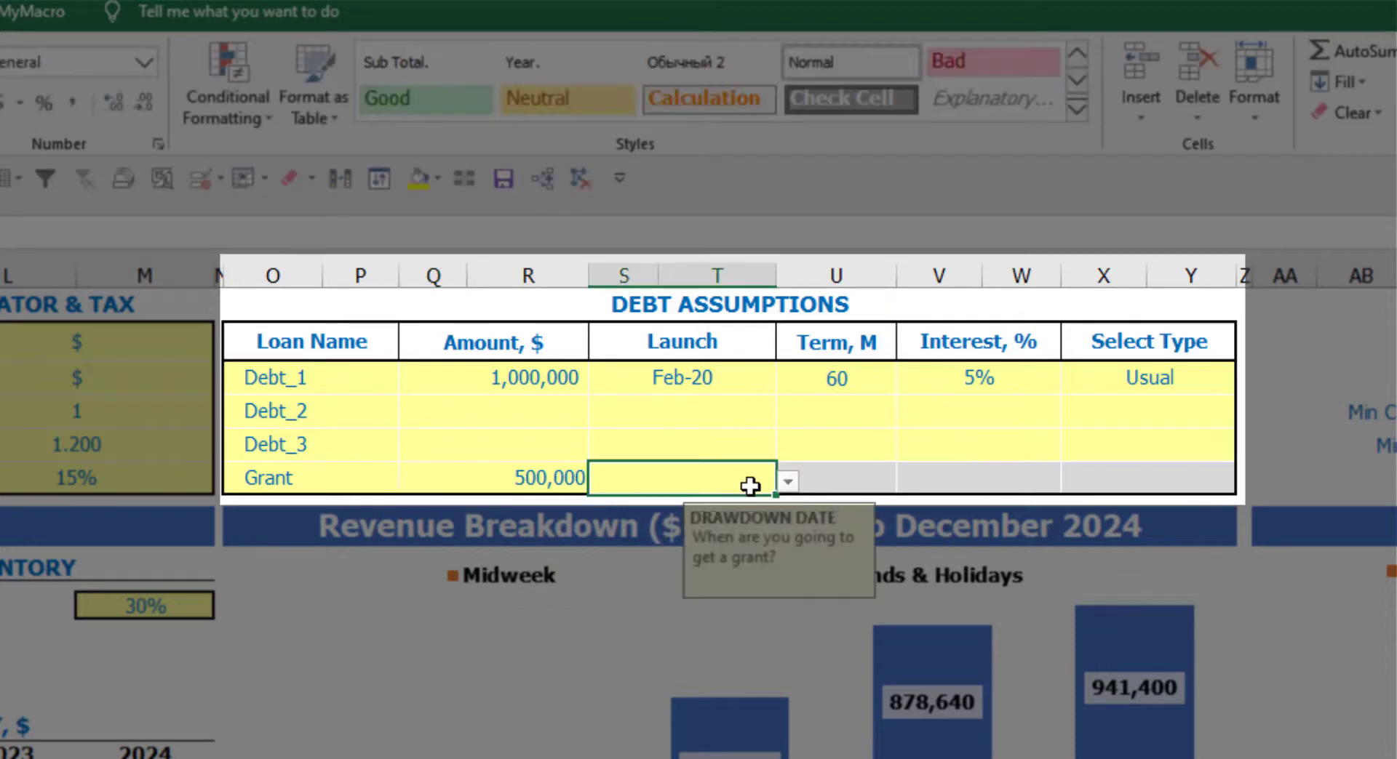
click(787, 483)
click(703, 565)
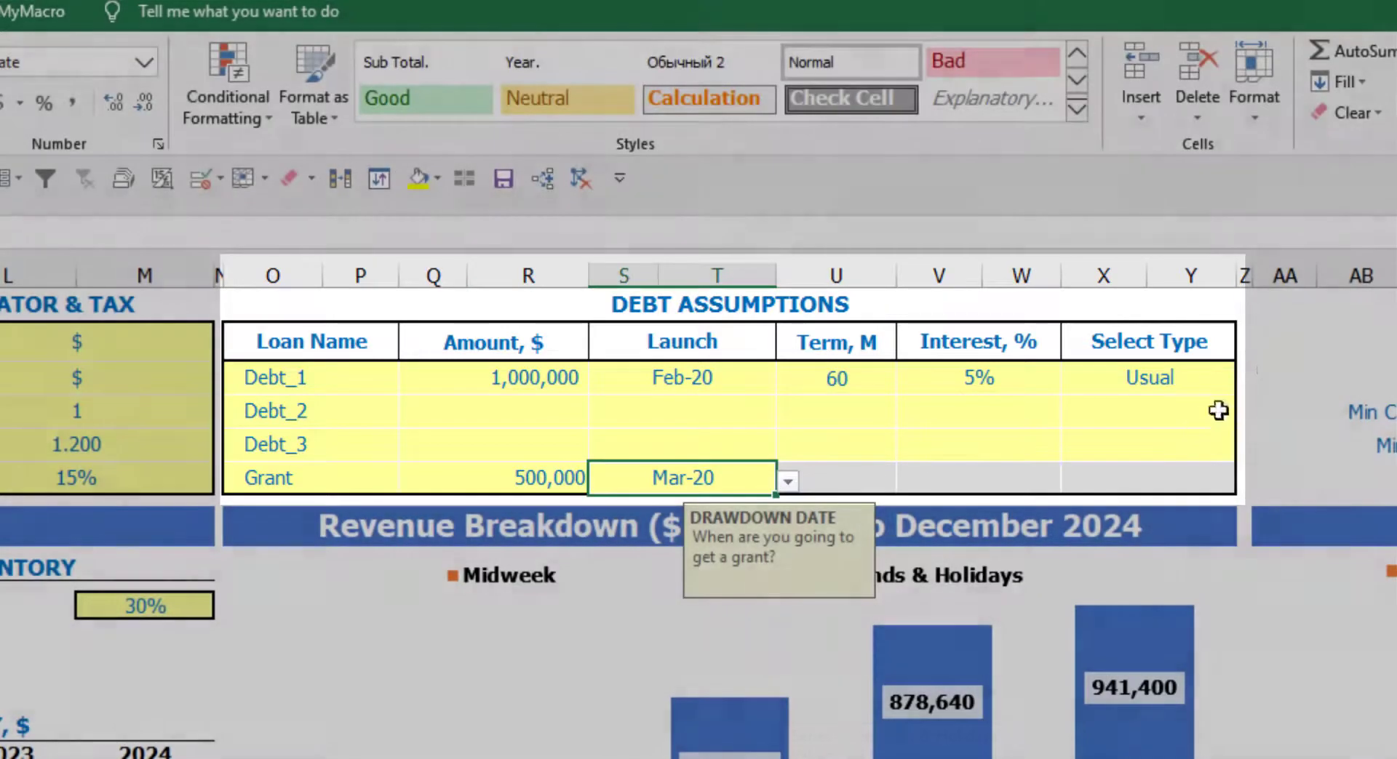
click(1269, 351)
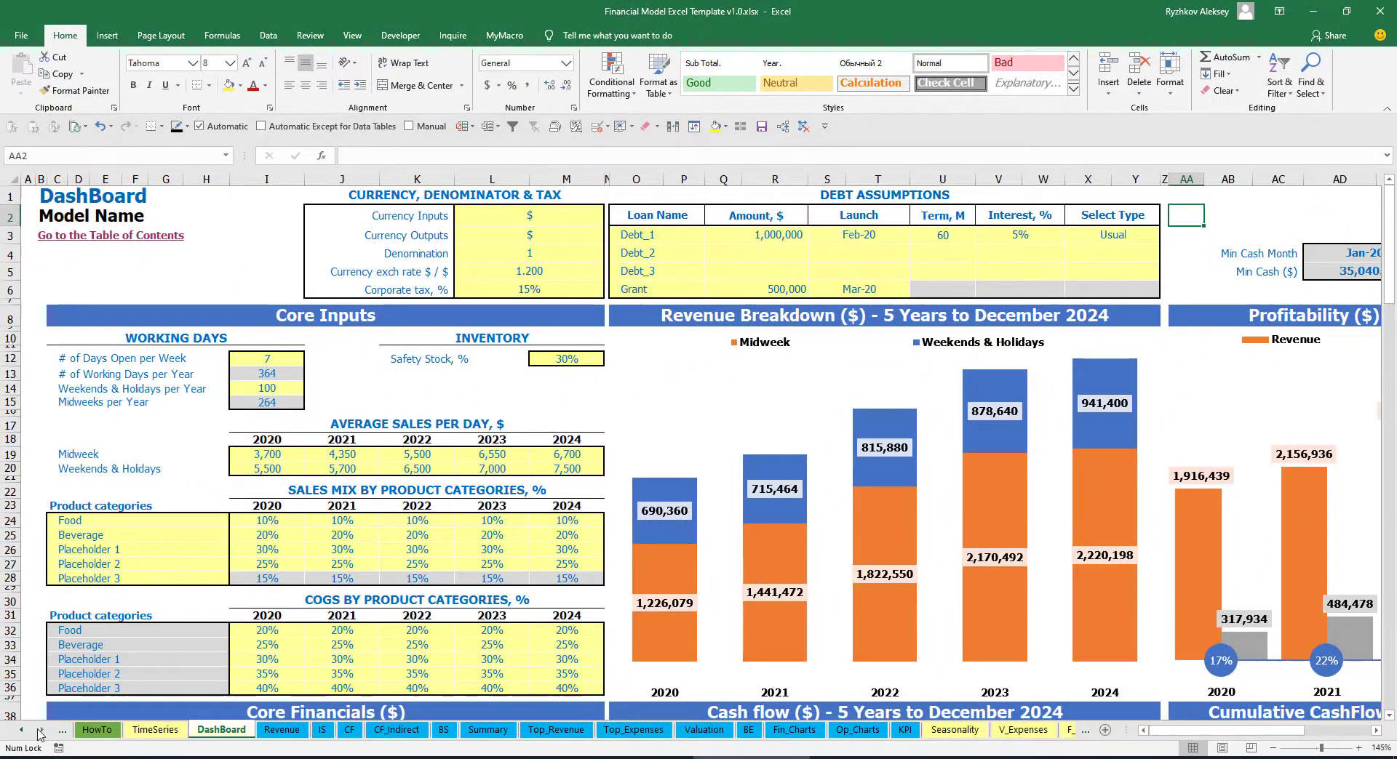
Step: Examine the drawdown, repayment and interest schedules for each debt on the Capital sheet
click(42, 730)
click(41, 730)
click(41, 731)
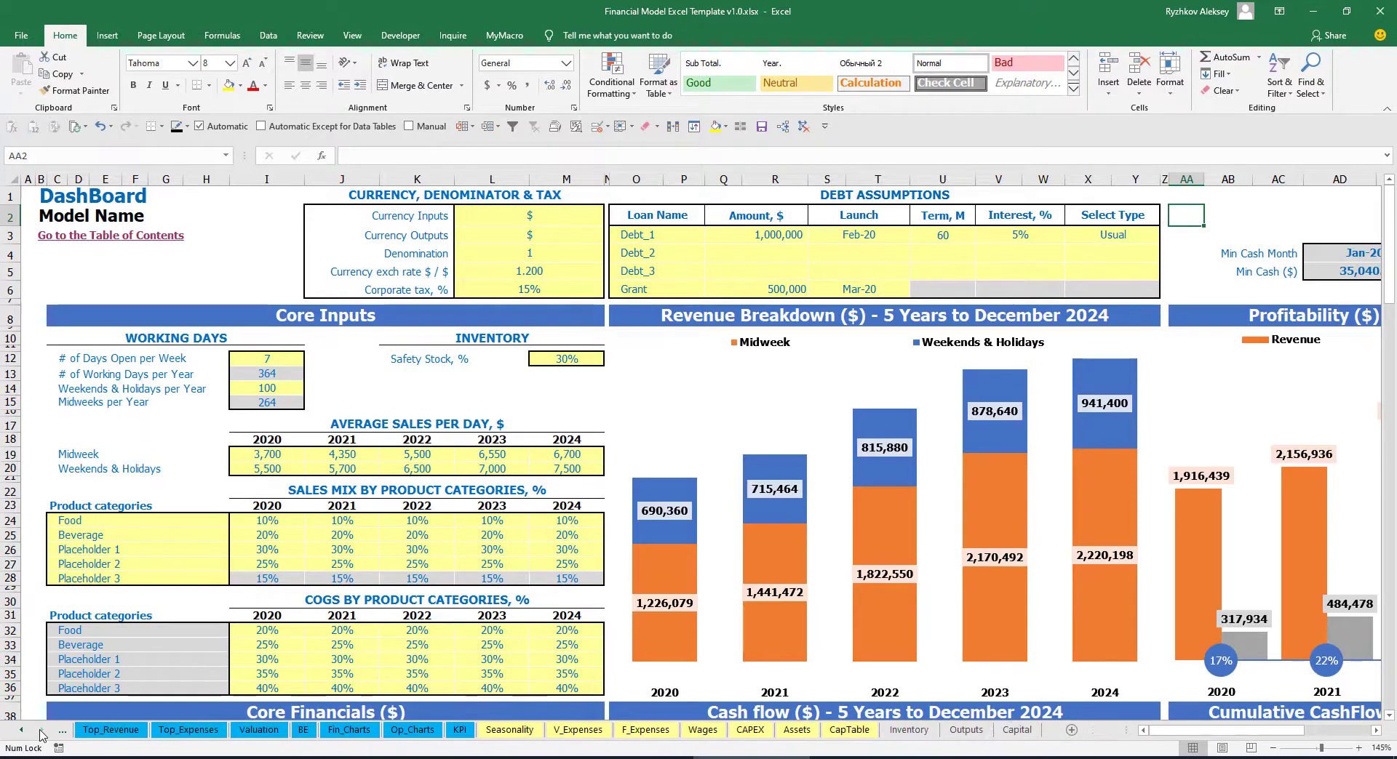
click(1025, 734)
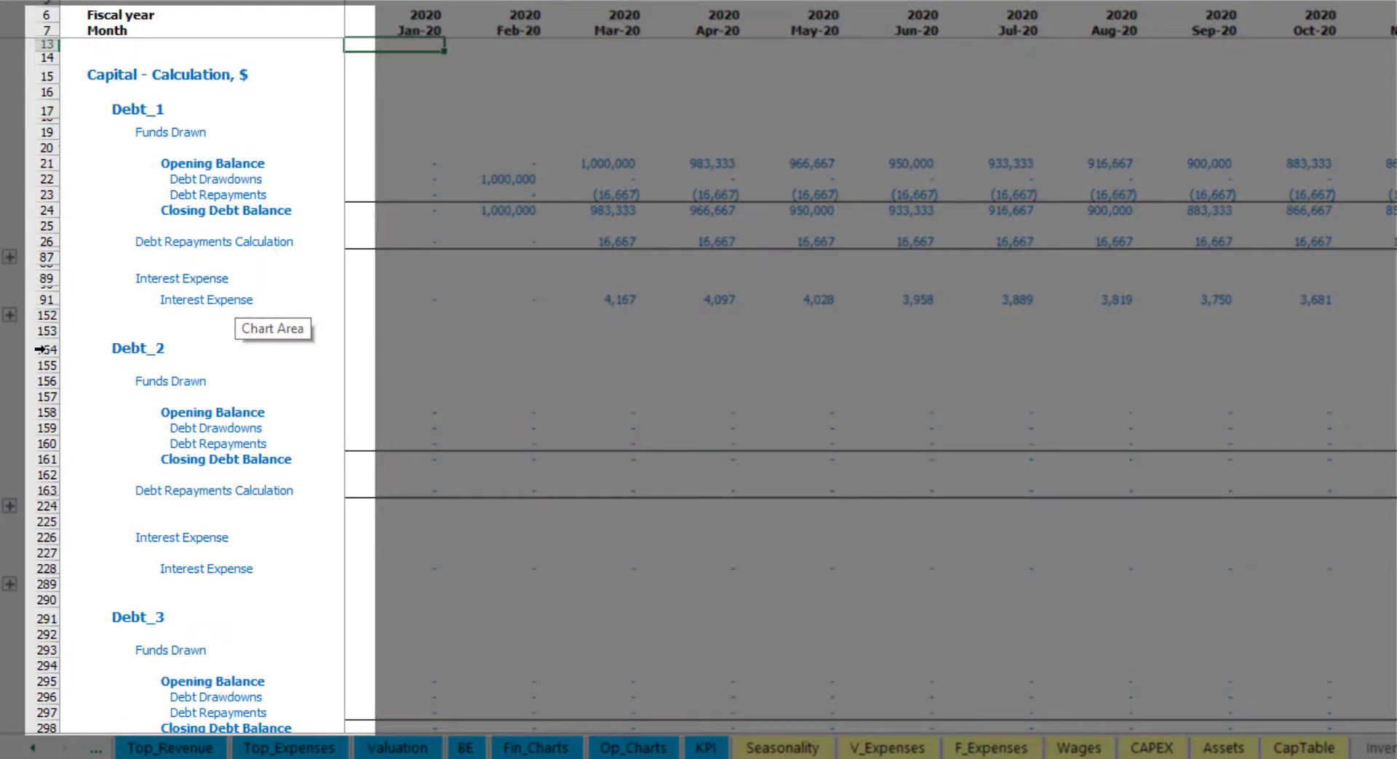
scroll(41, 349, down, 5)
scroll(59, 318, down, 5)
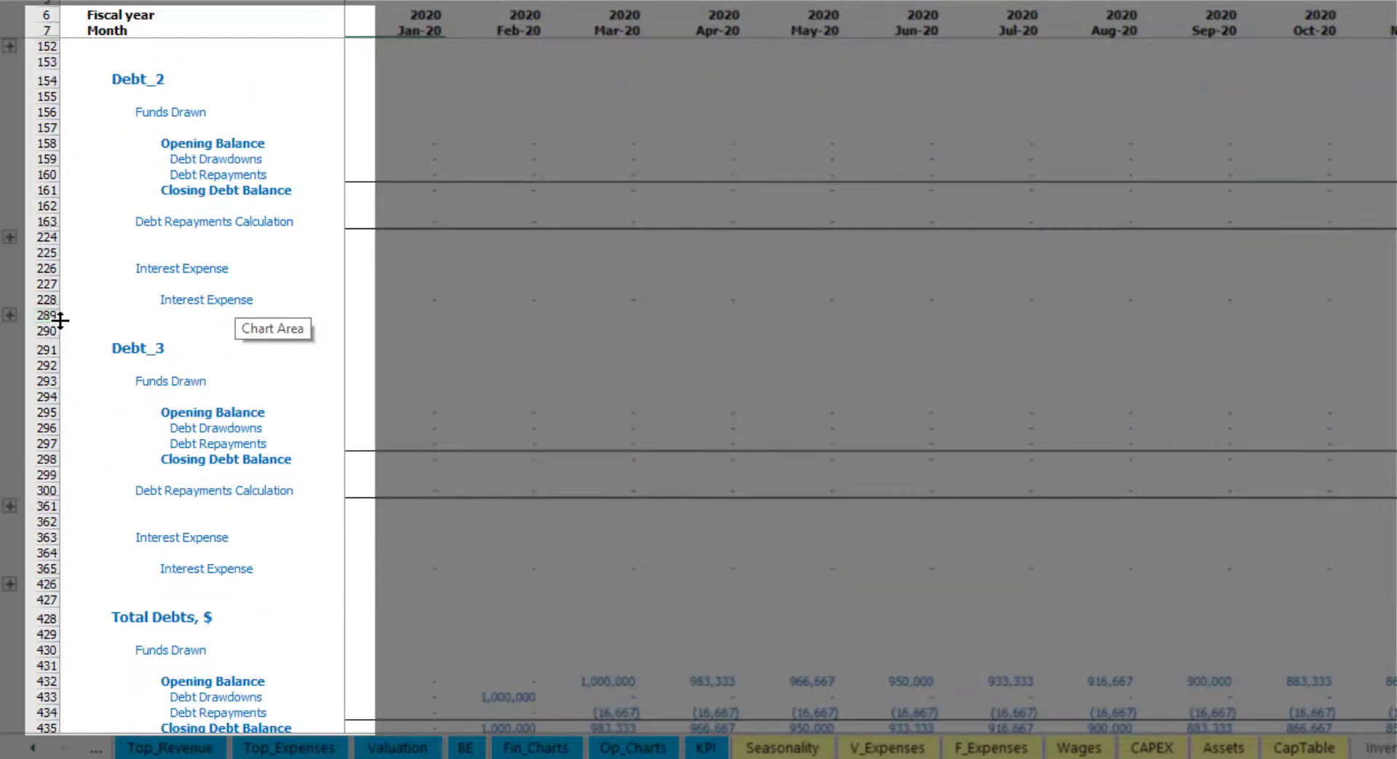
scroll(88, 363, up, 5)
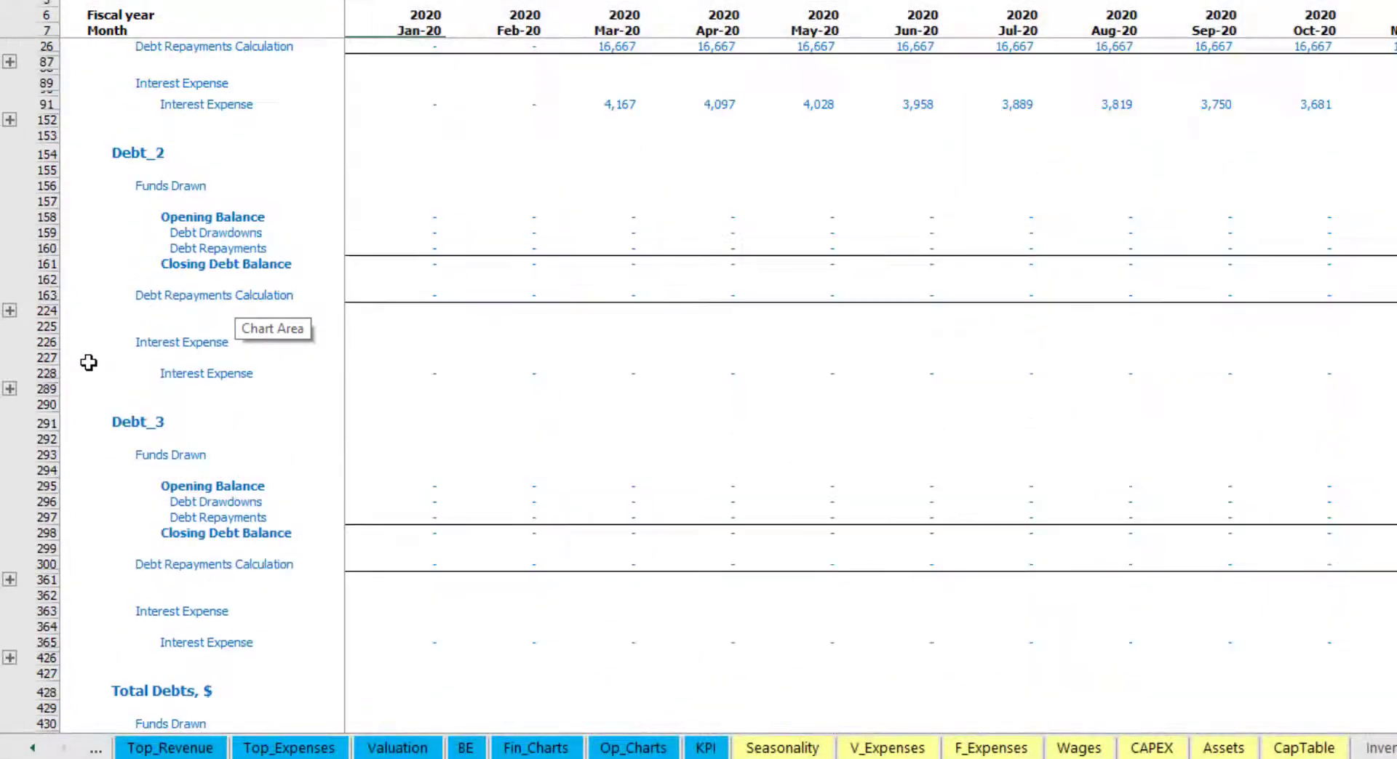
scroll(88, 363, up, 3)
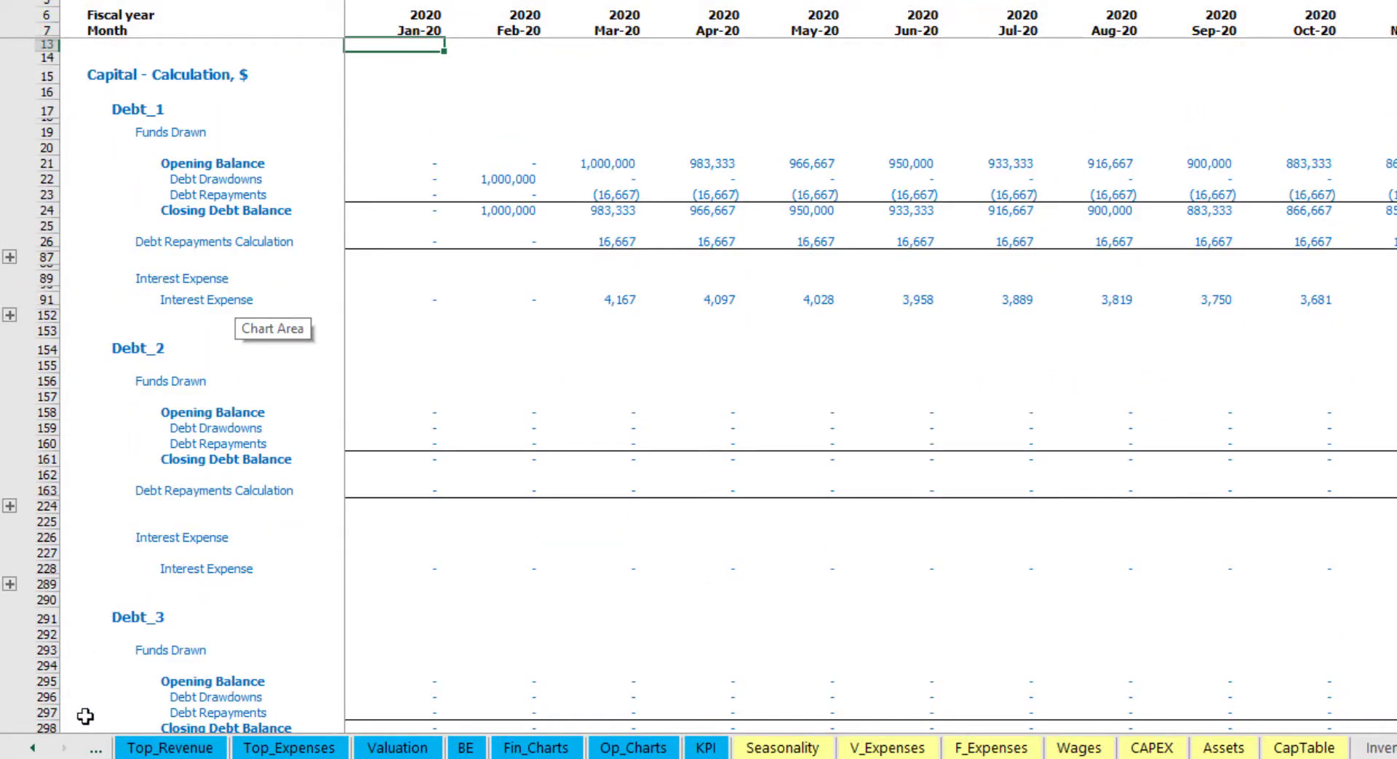
Step: Check the monthly interest expense row in the income statement
click(33, 747)
click(32, 748)
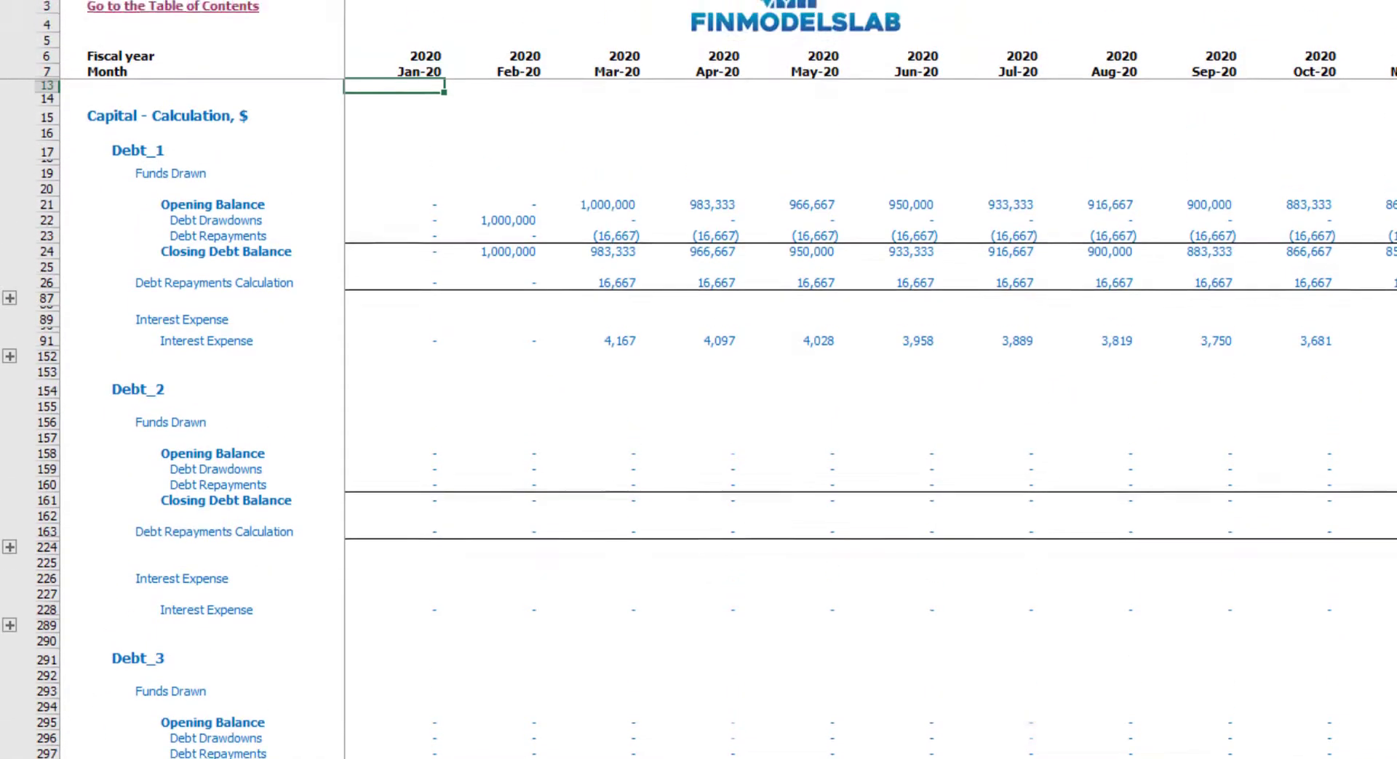
click(215, 748)
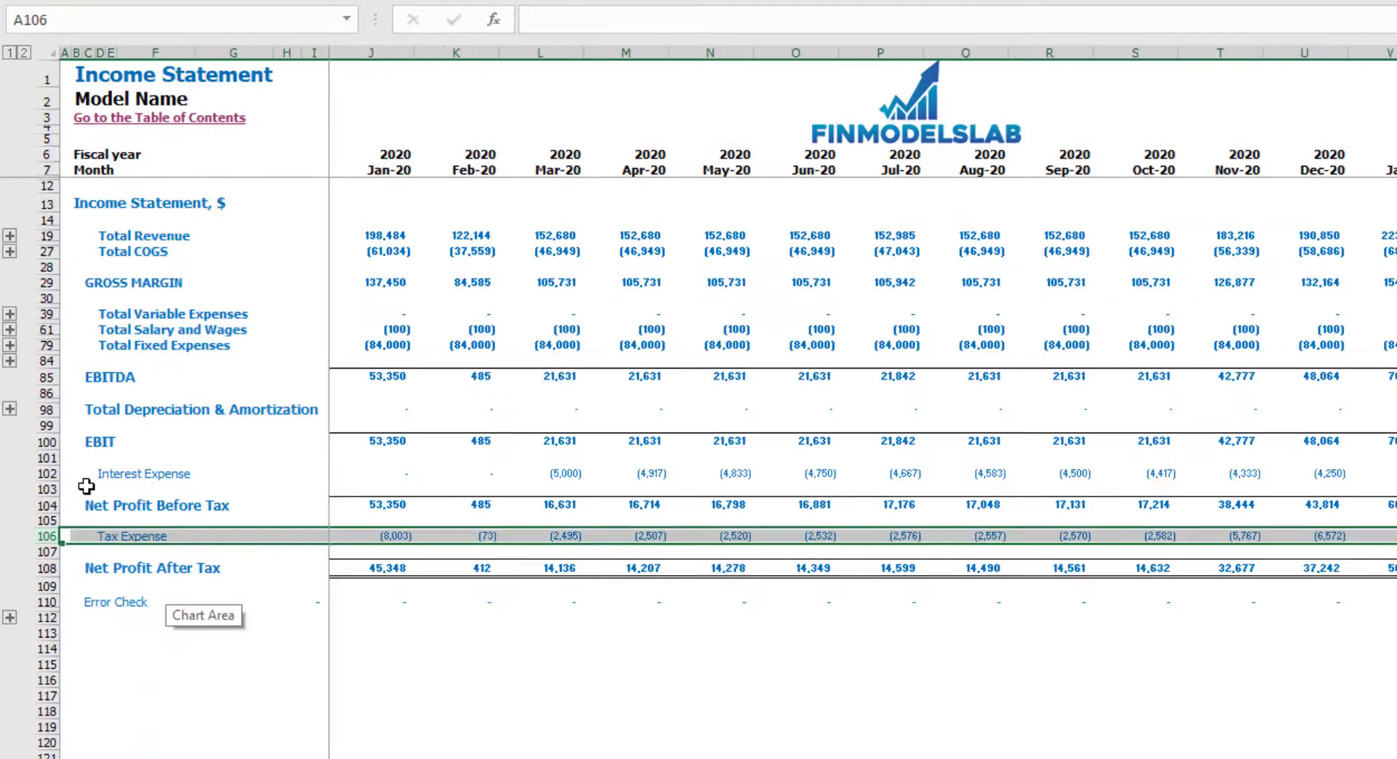
click(87, 476)
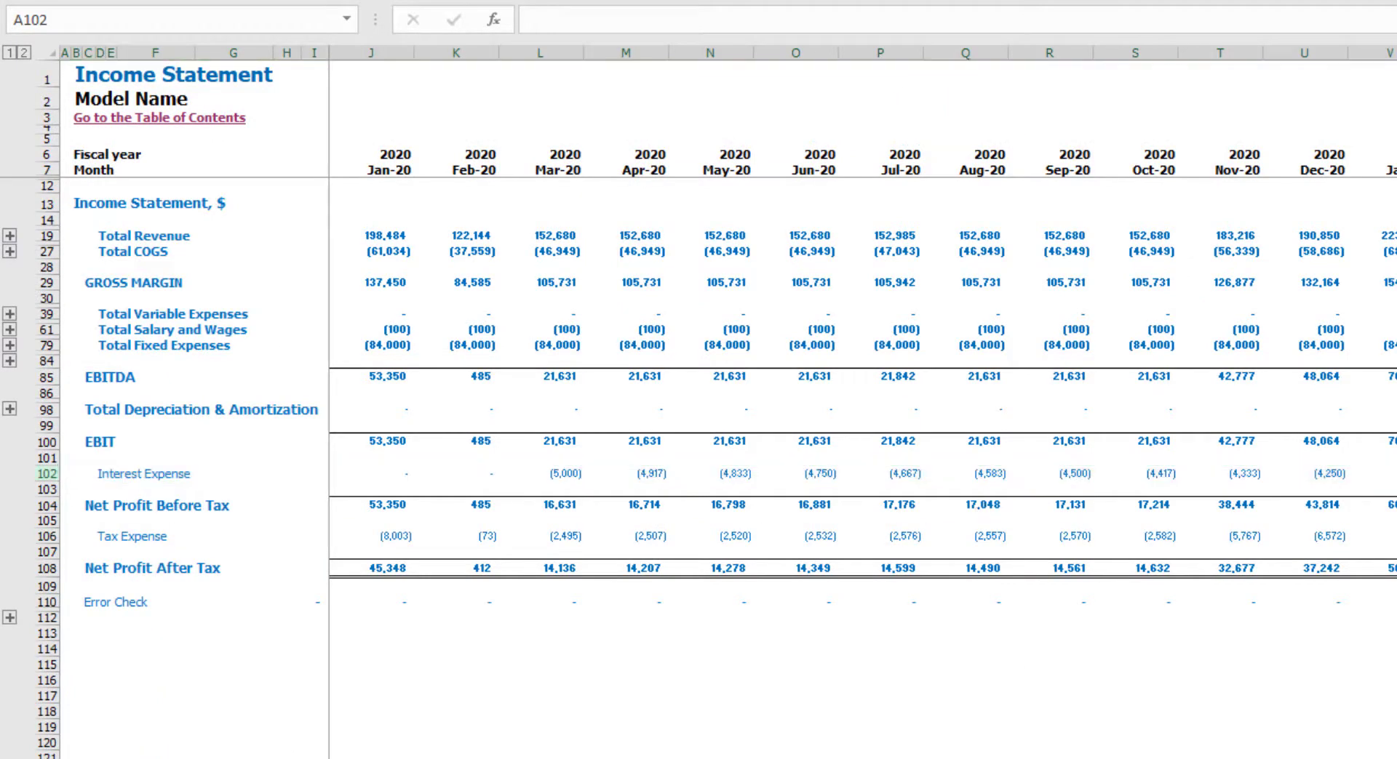
Step: Check interest paid, debt drawdowns and debt repayments in the cash flow statement and the Debt row in the balance sheet
key(ctrl+Page_Up)
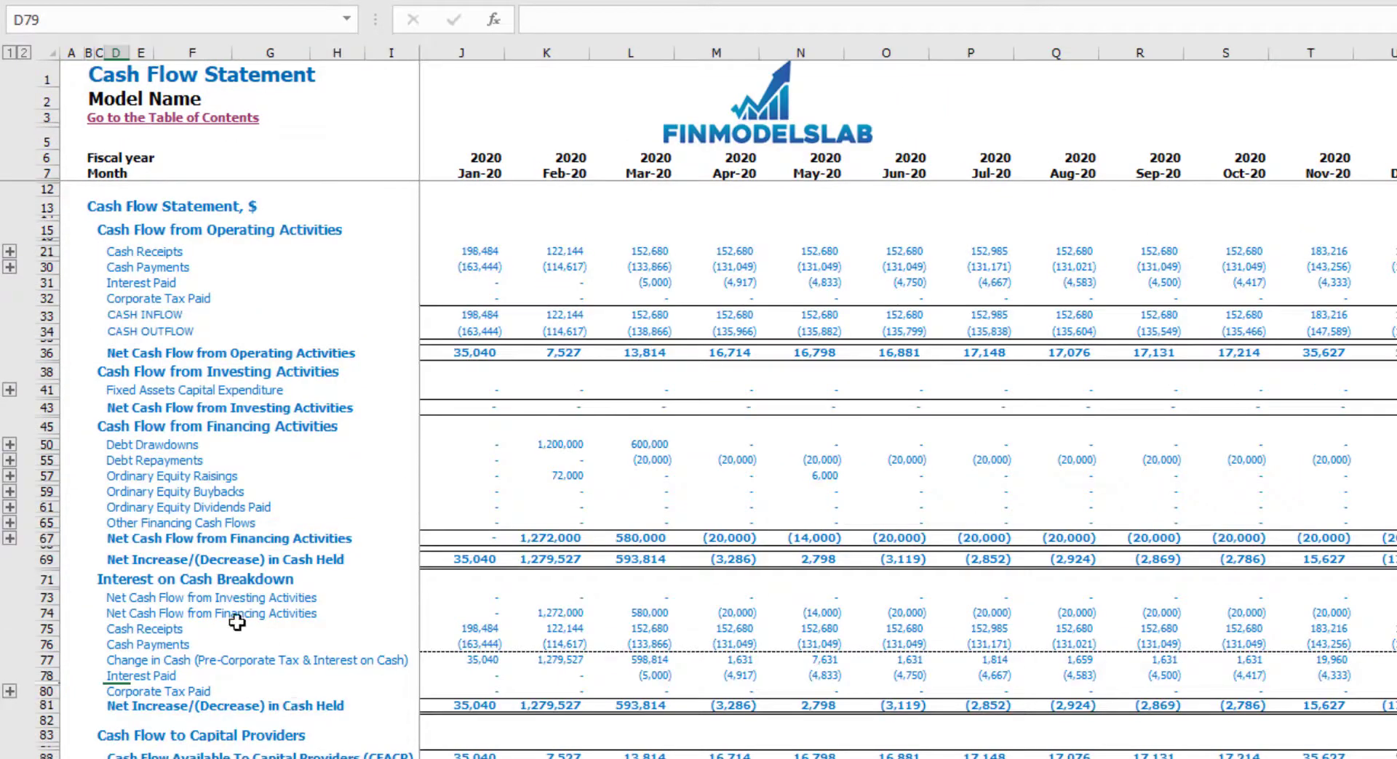
click(48, 284)
click(43, 444)
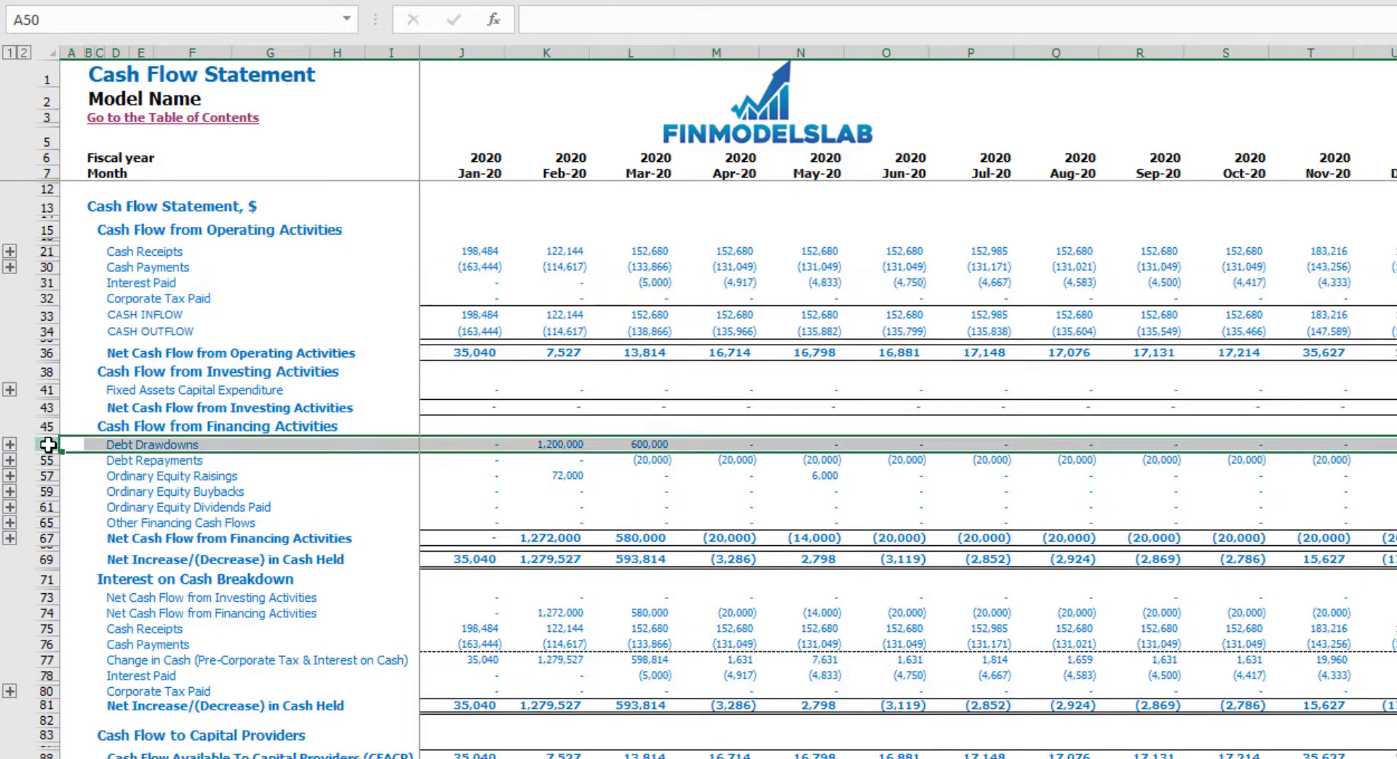
click(45, 462)
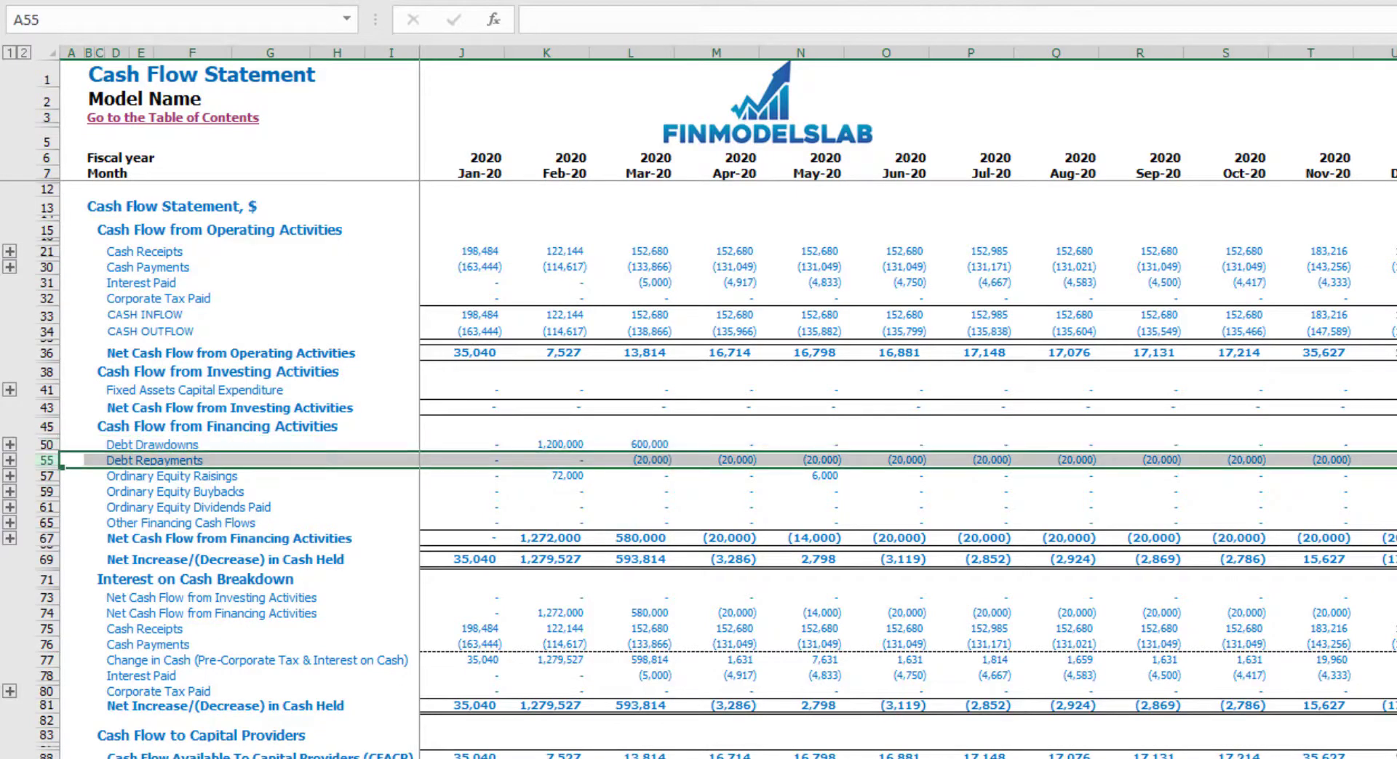
key(ctrl+Page_Up)
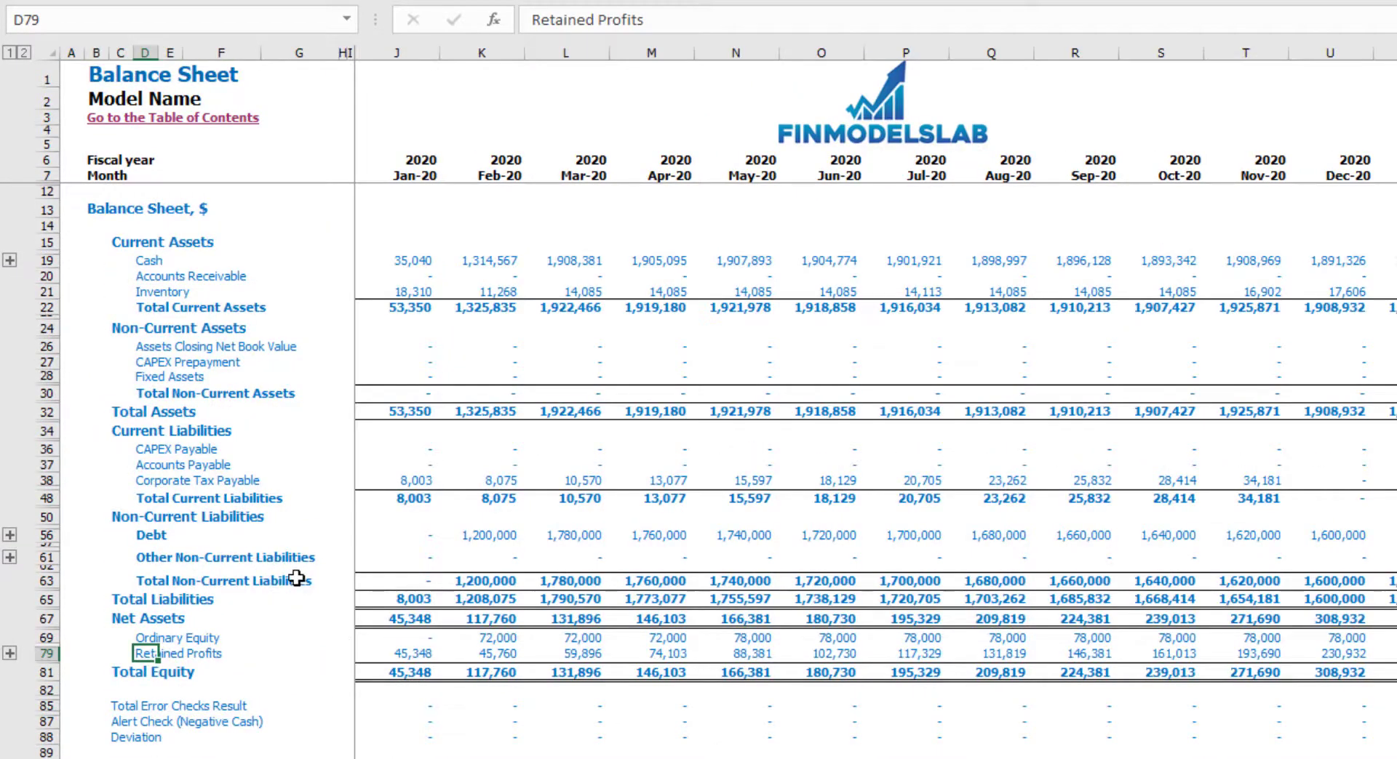
click(37, 534)
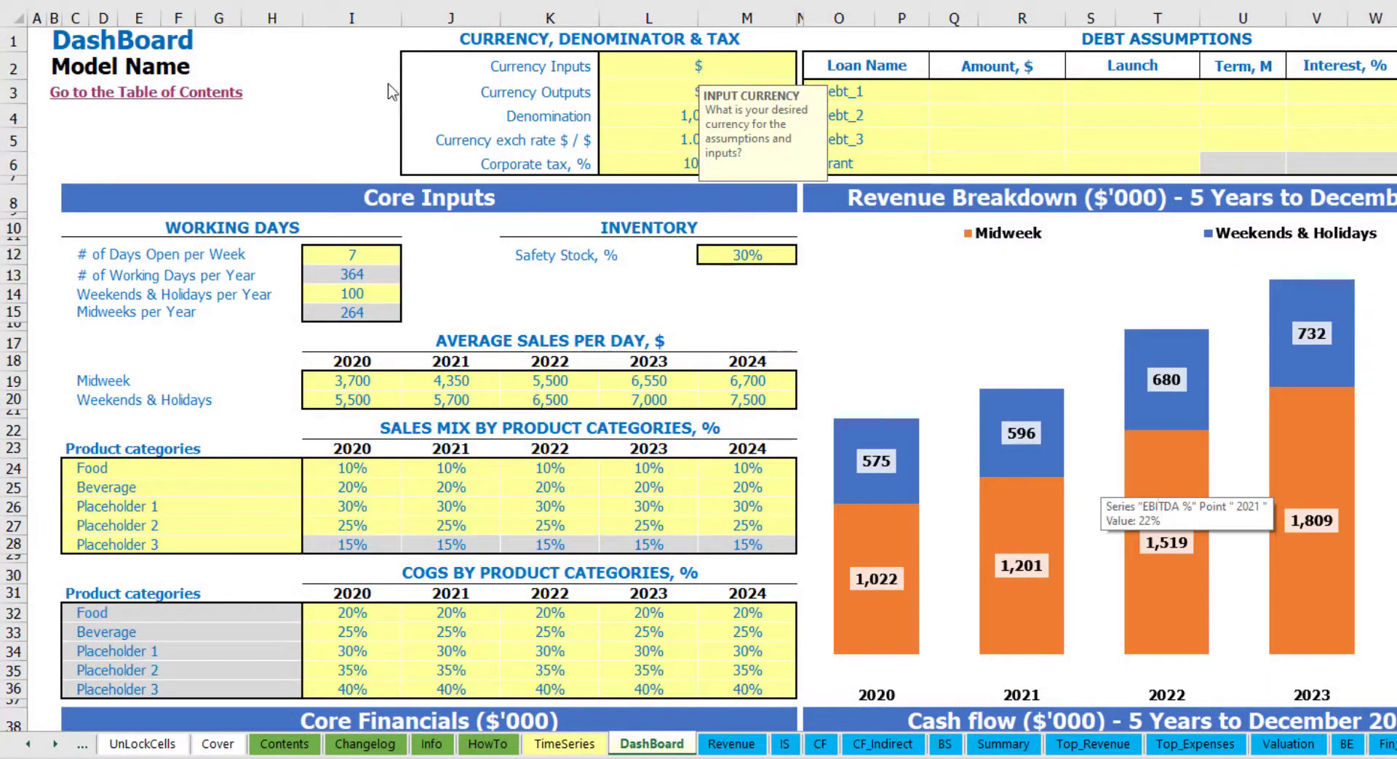
Step: Review the input and output currency settings in the dashboard's currency, denominator and tax assumptions
key(Escape)
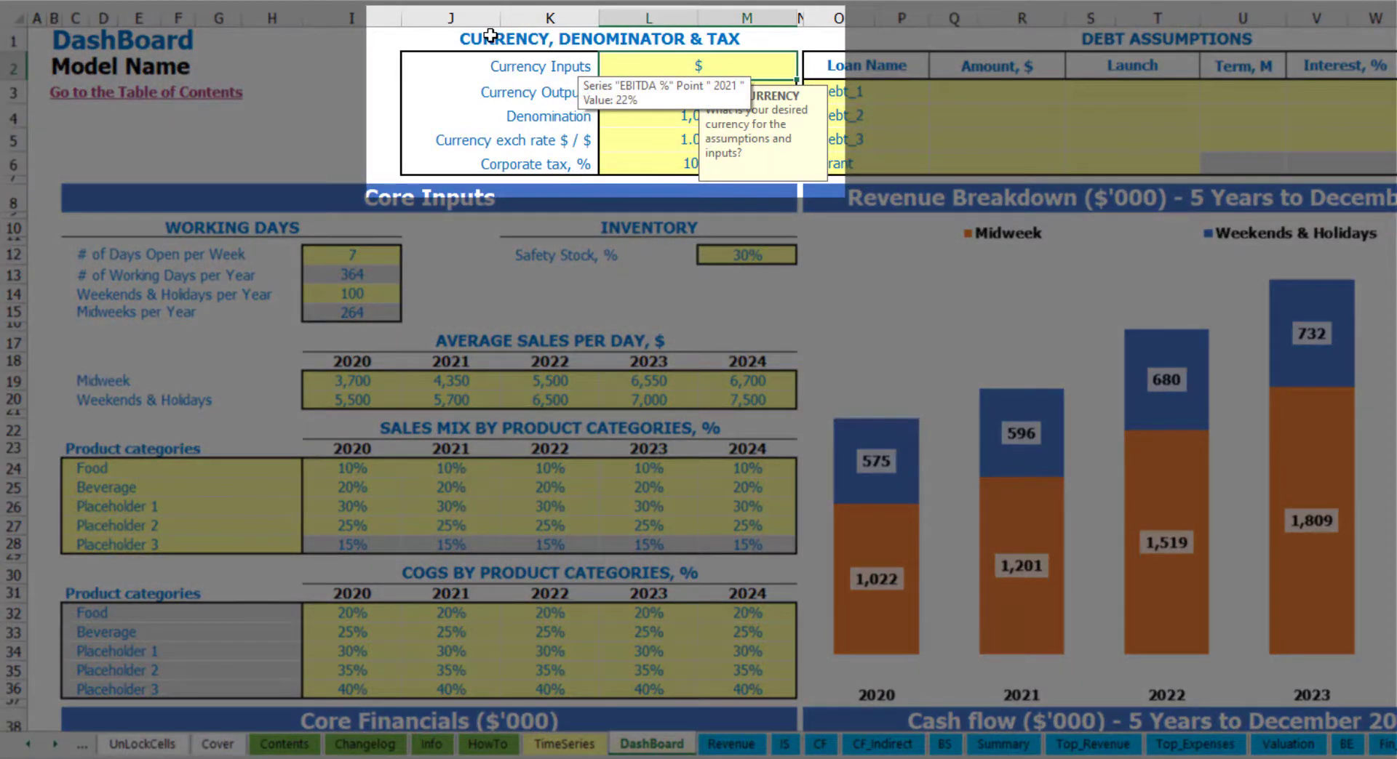
click(328, 76)
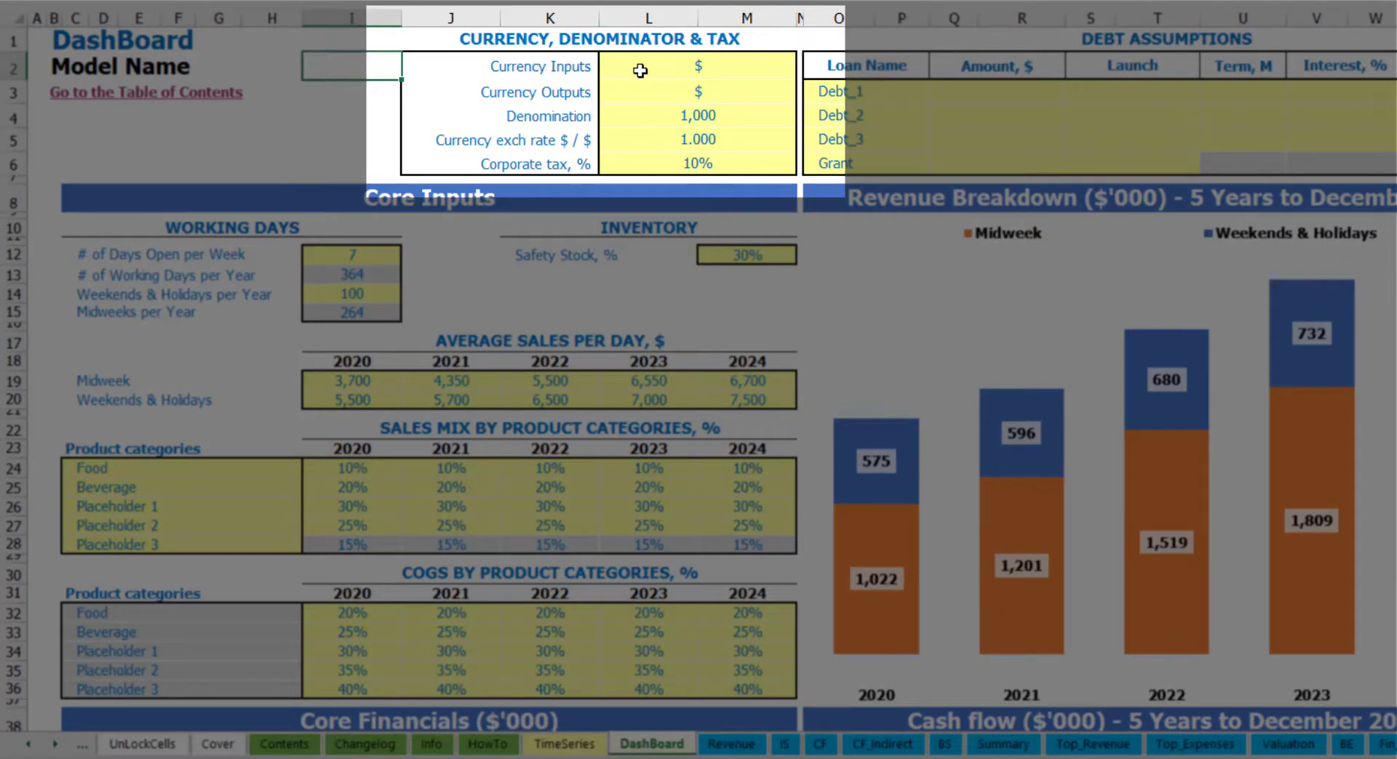
click(666, 69)
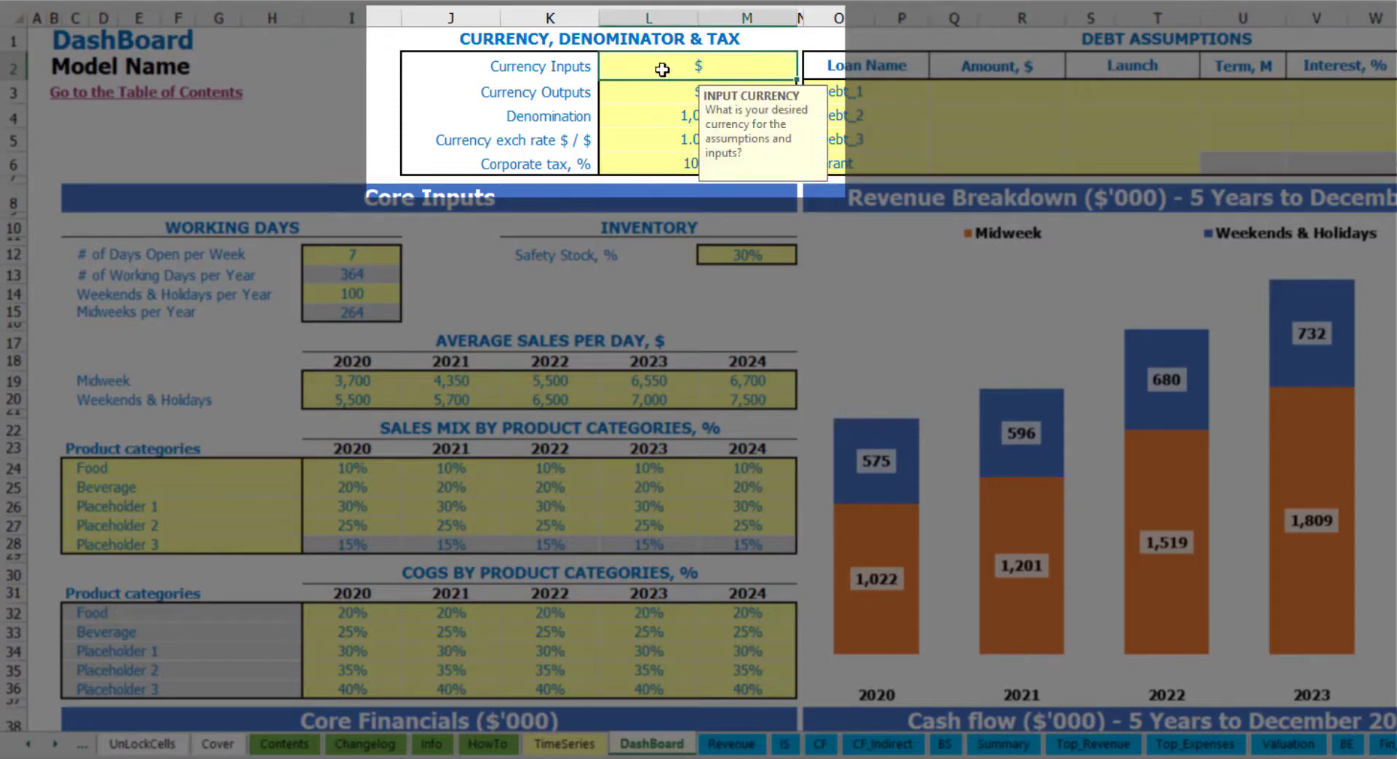
click(630, 96)
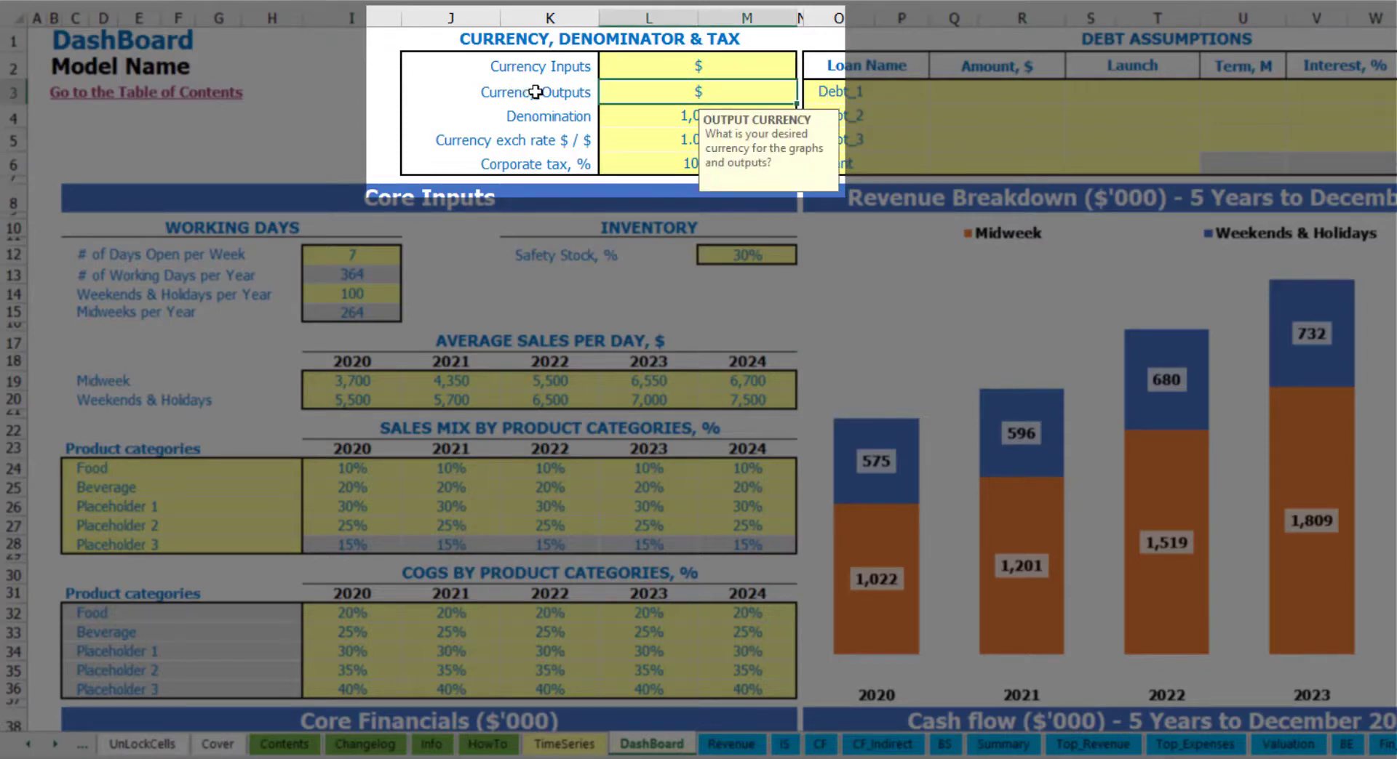
click(656, 69)
click(653, 93)
Step: Set the dashboard's input currency to USD and its output currency to EUR
click(678, 67)
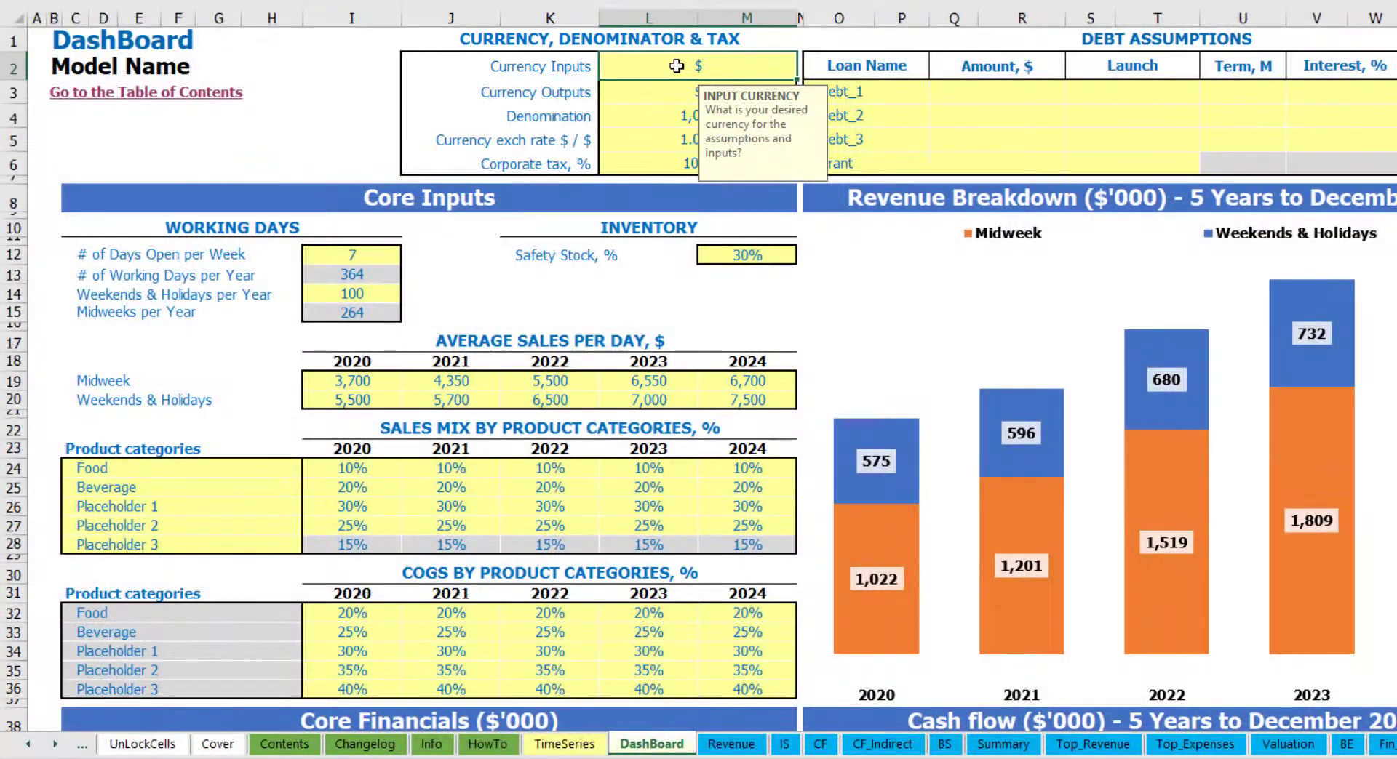
key(Return)
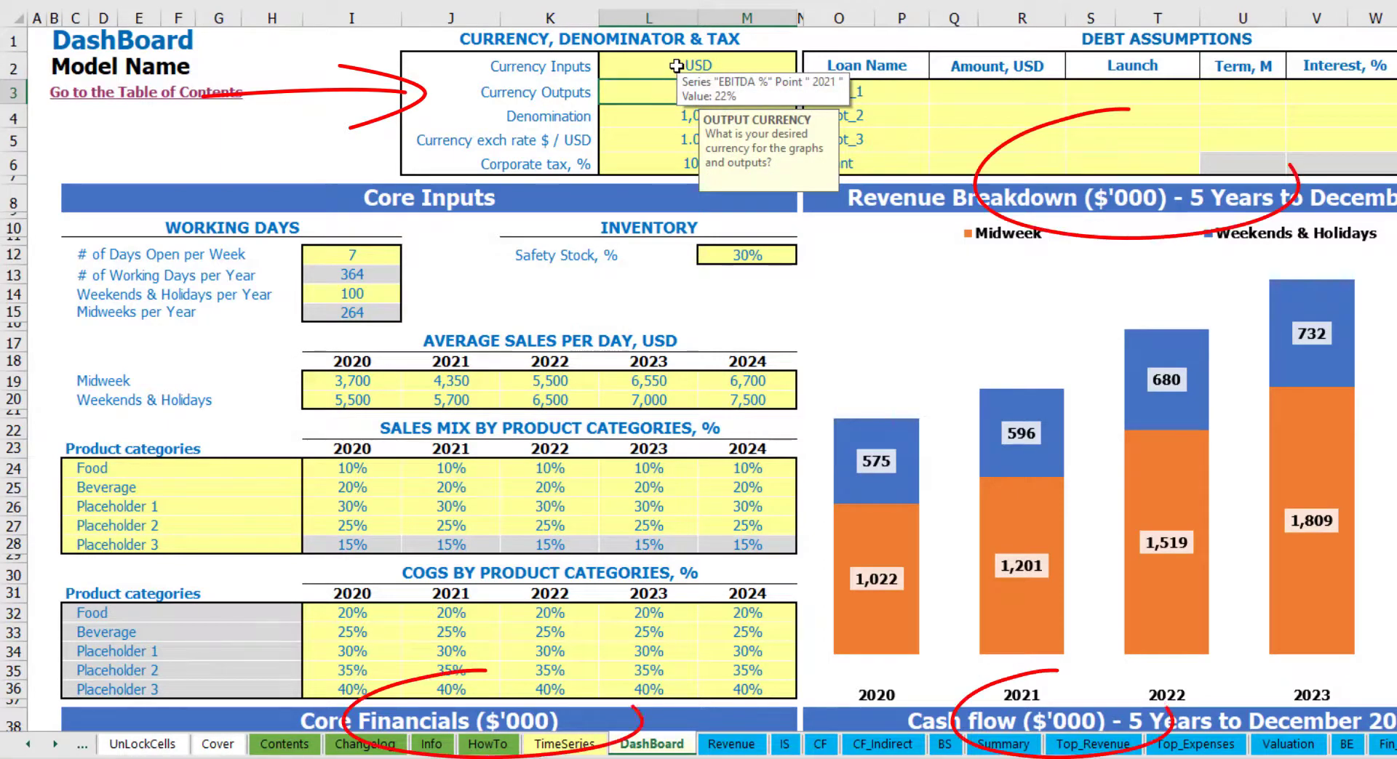
key(Return)
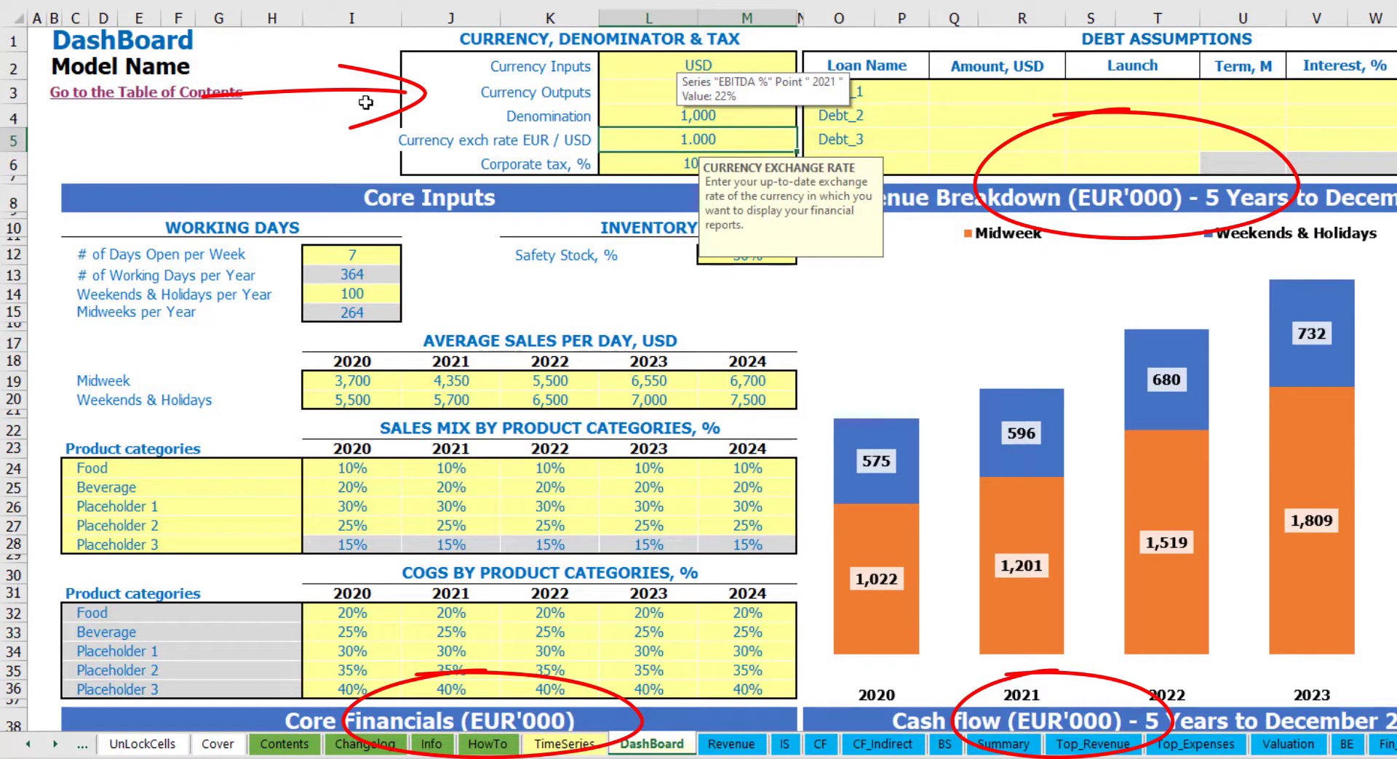
click(367, 94)
Step: Set the EUR / USD currency exchange rate to 1.2
click(670, 139)
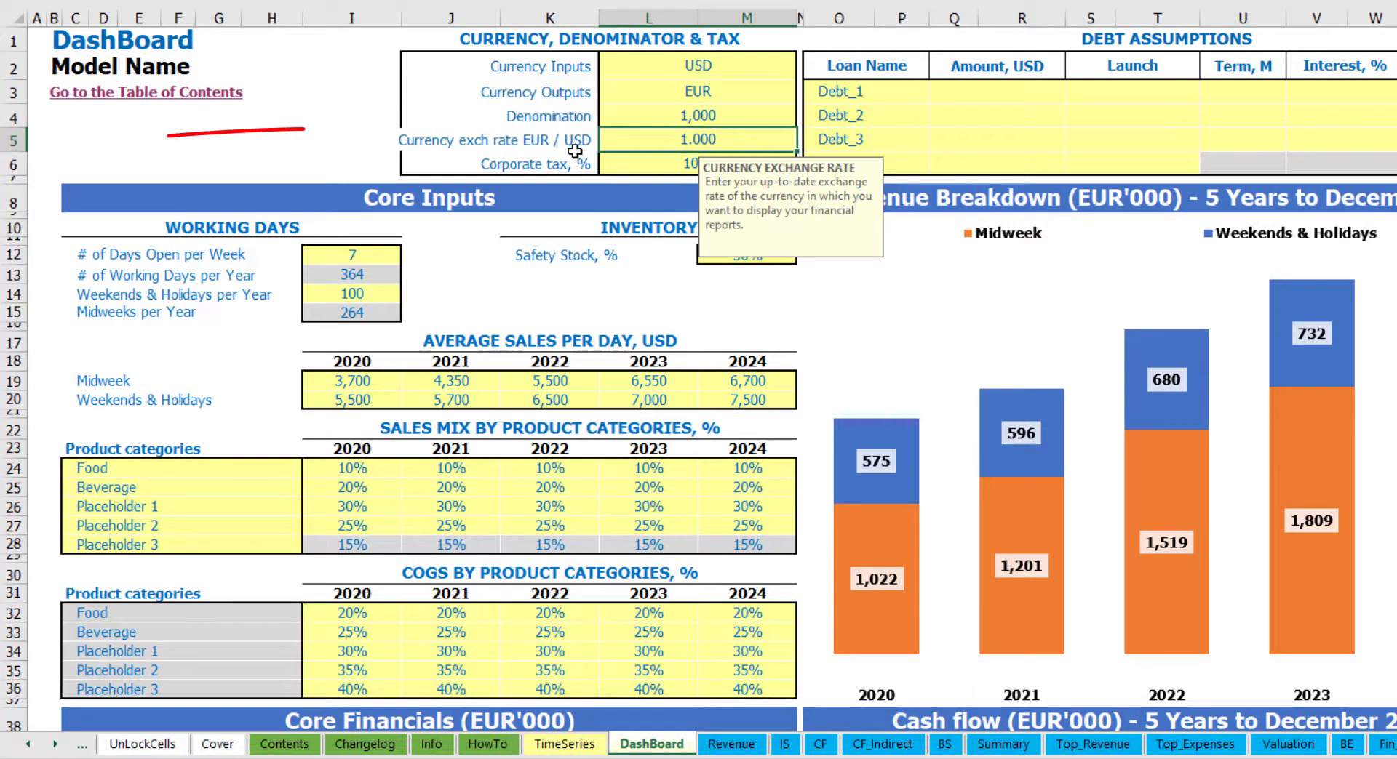
text(1.)
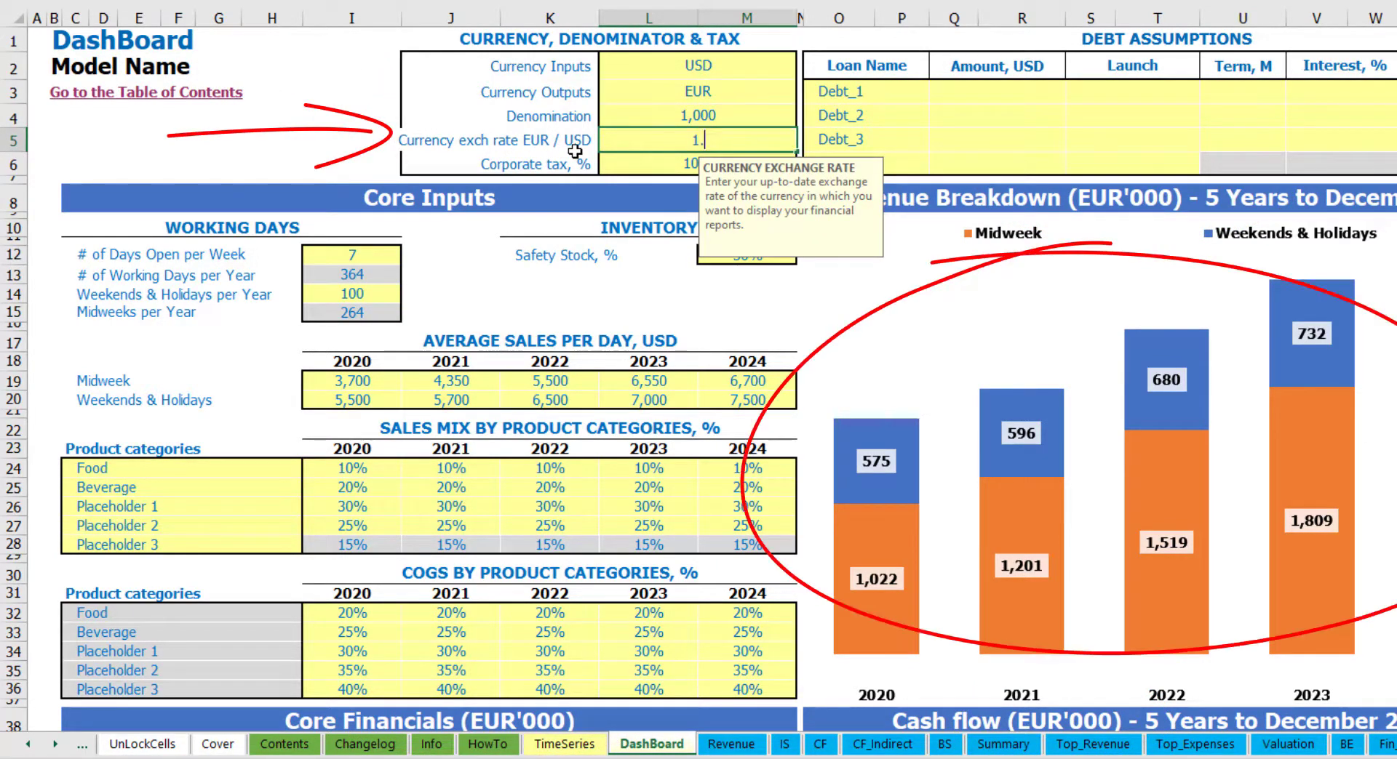
text(2)
key(Return)
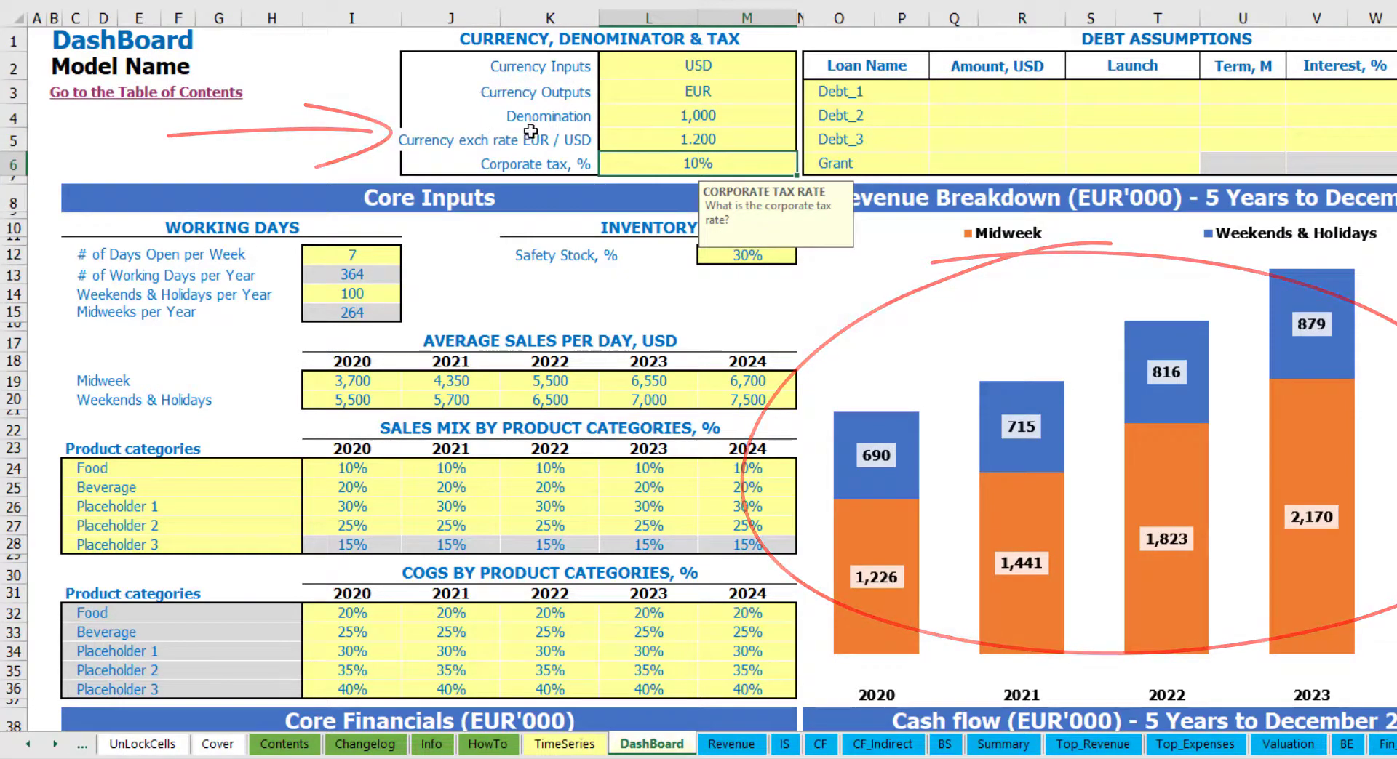
Step: Review the input currency, output currency and exchange rate settings together on the dashboard
click(661, 62)
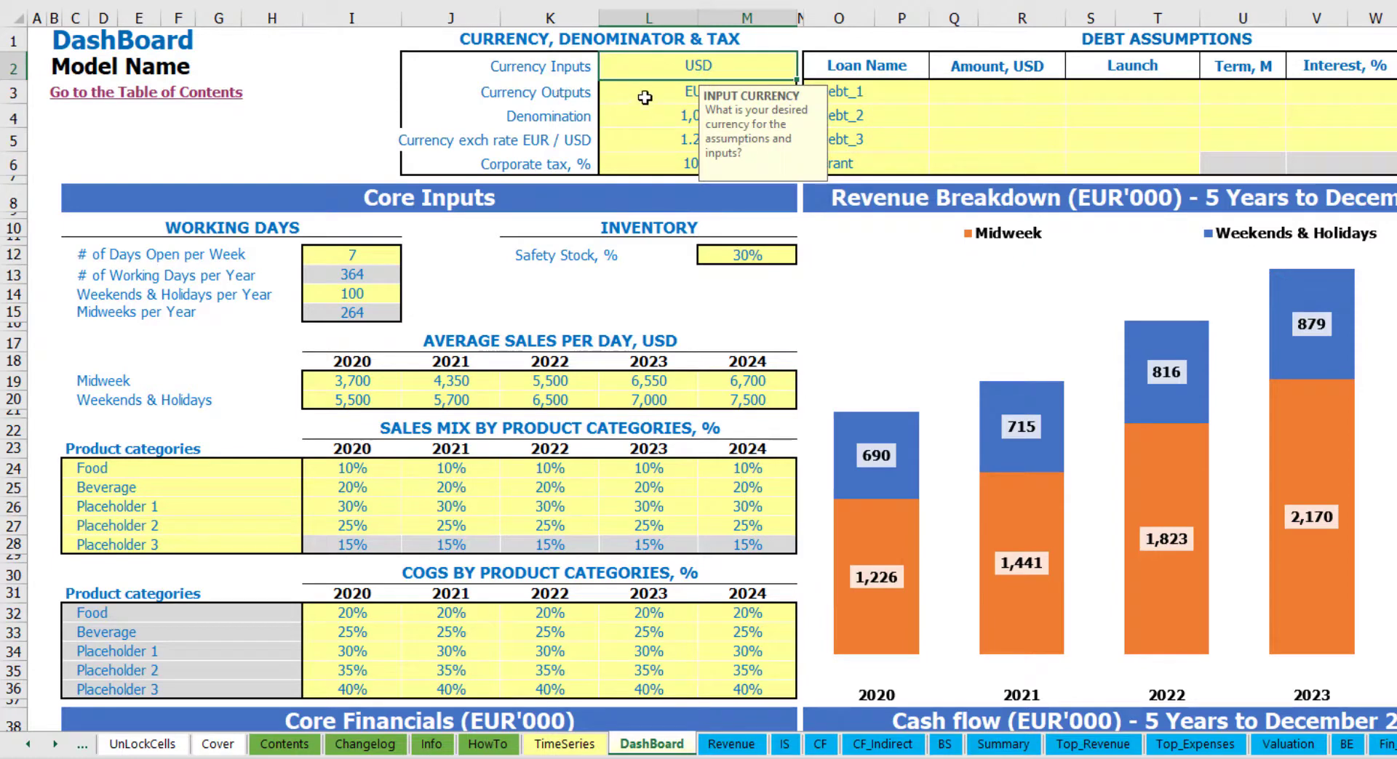
click(648, 92)
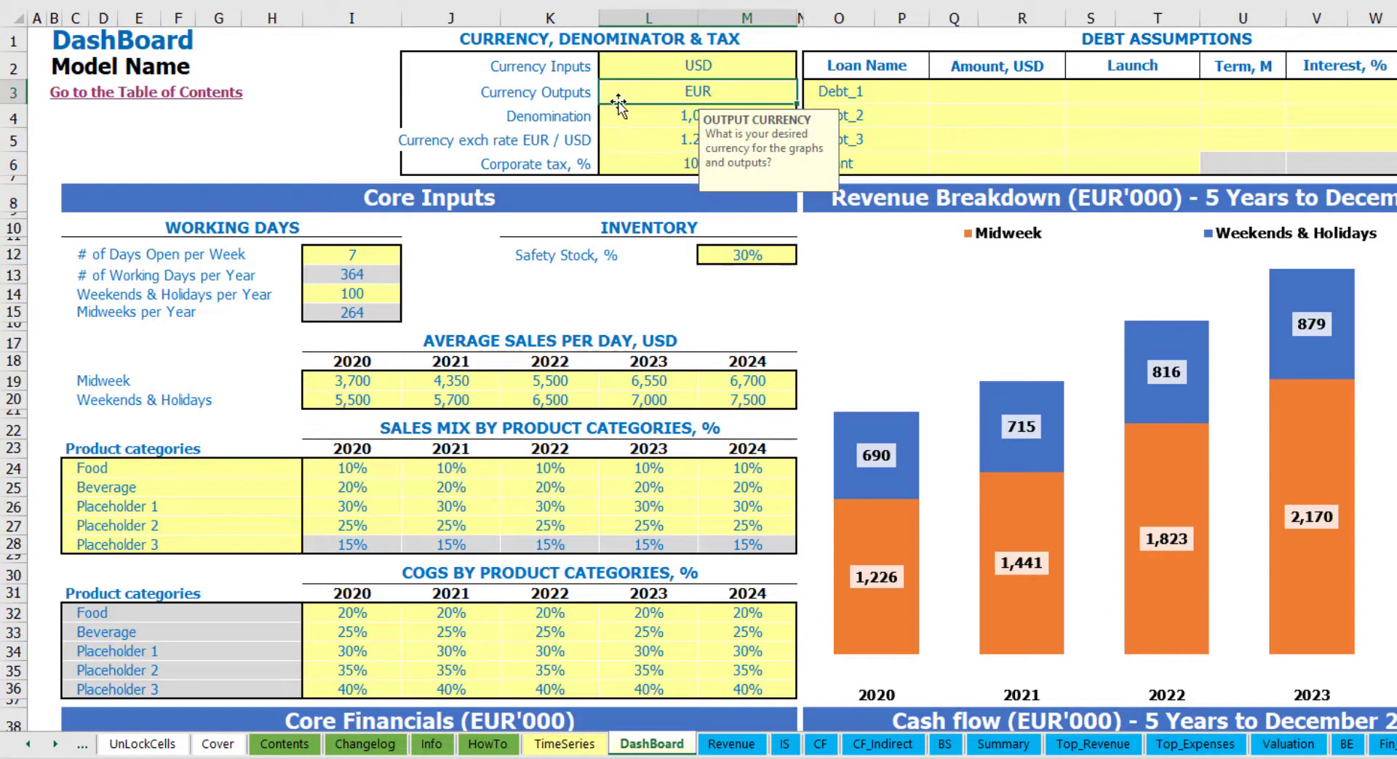
click(627, 141)
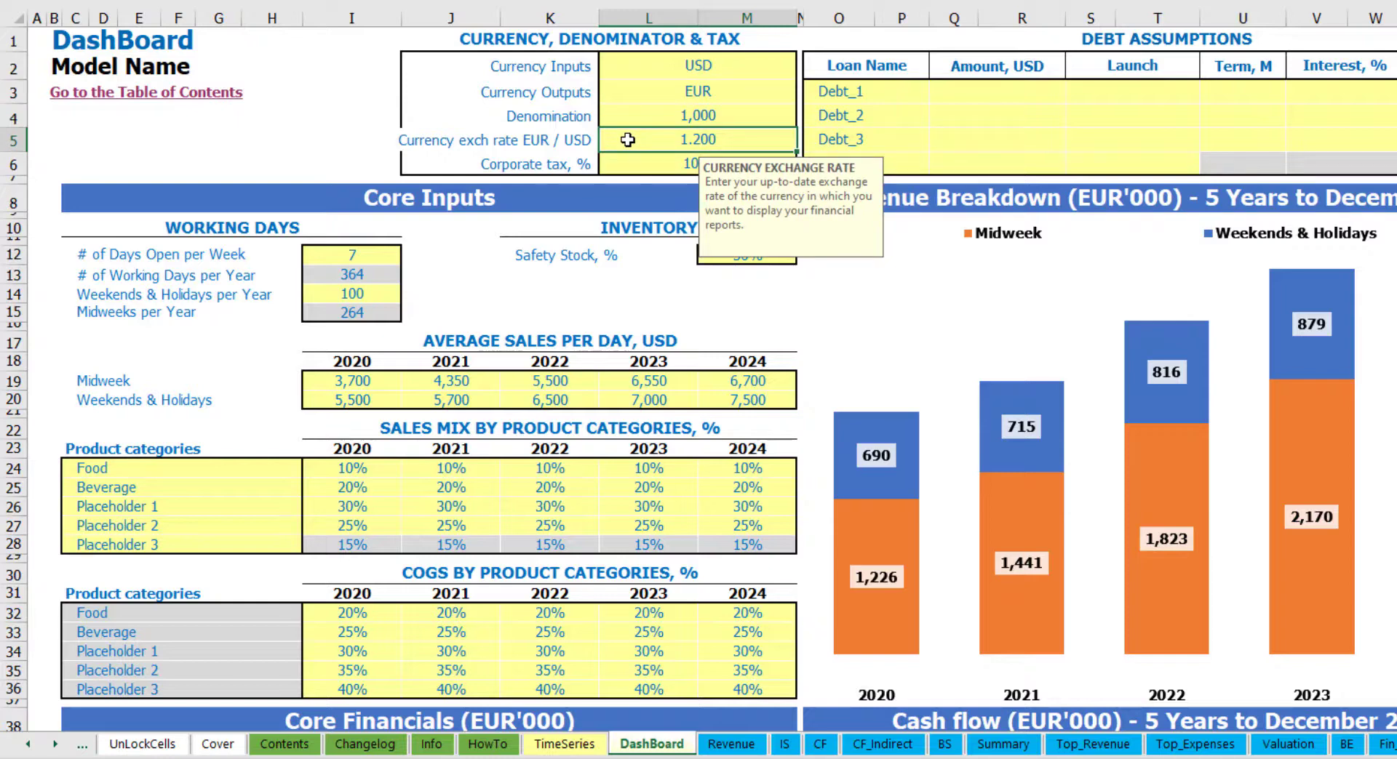
Step: Check how the denomination setting appears in the Summary sheet's annual and monthly income statement headings, and return to the dashboard
click(658, 112)
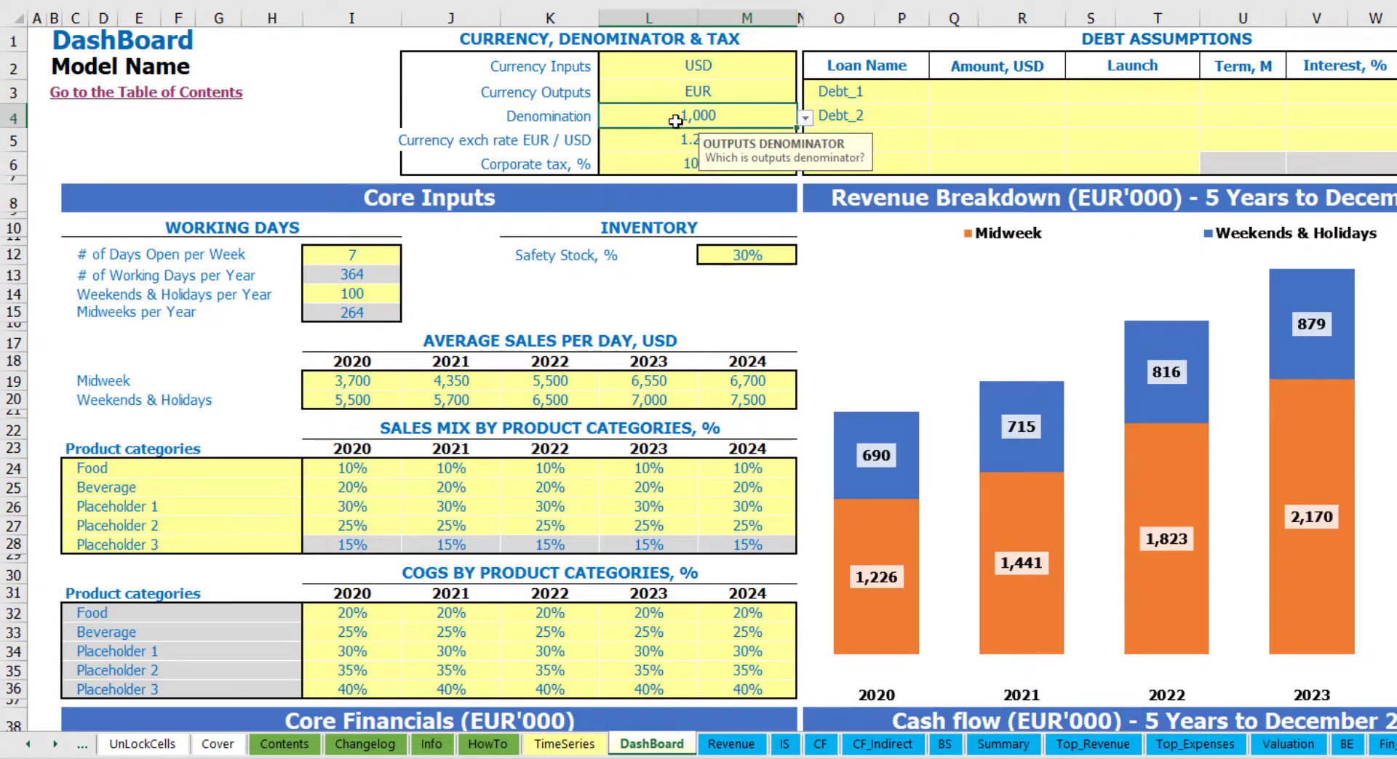
click(1011, 743)
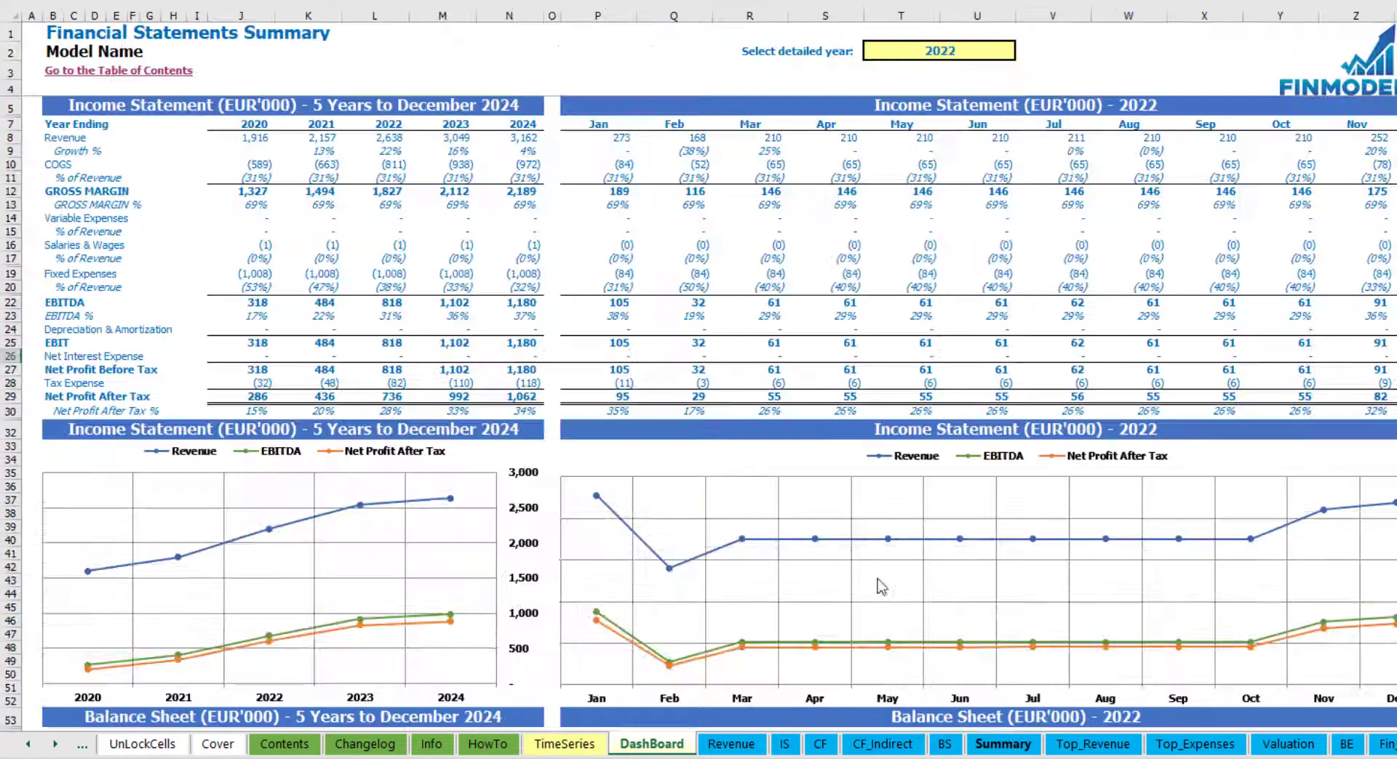
click(300, 111)
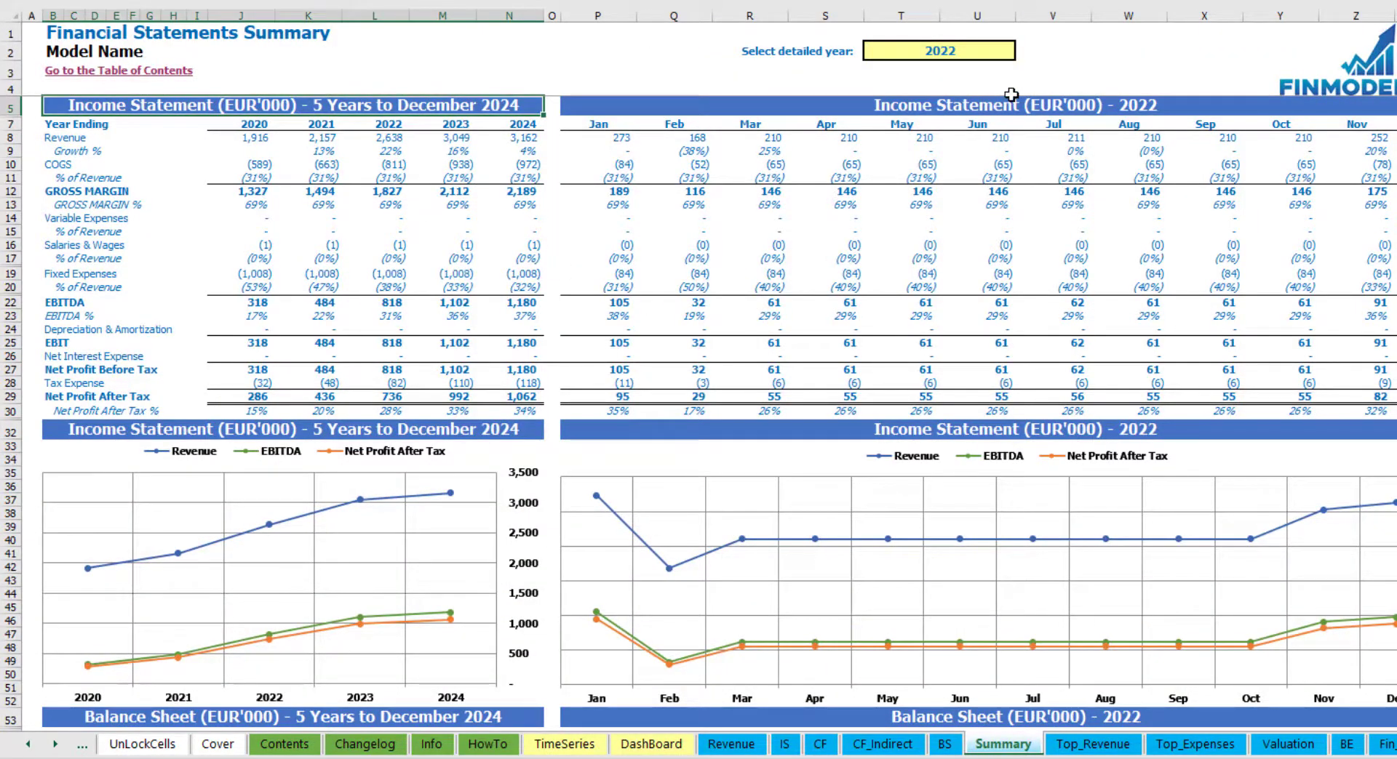
click(950, 109)
click(400, 104)
click(651, 744)
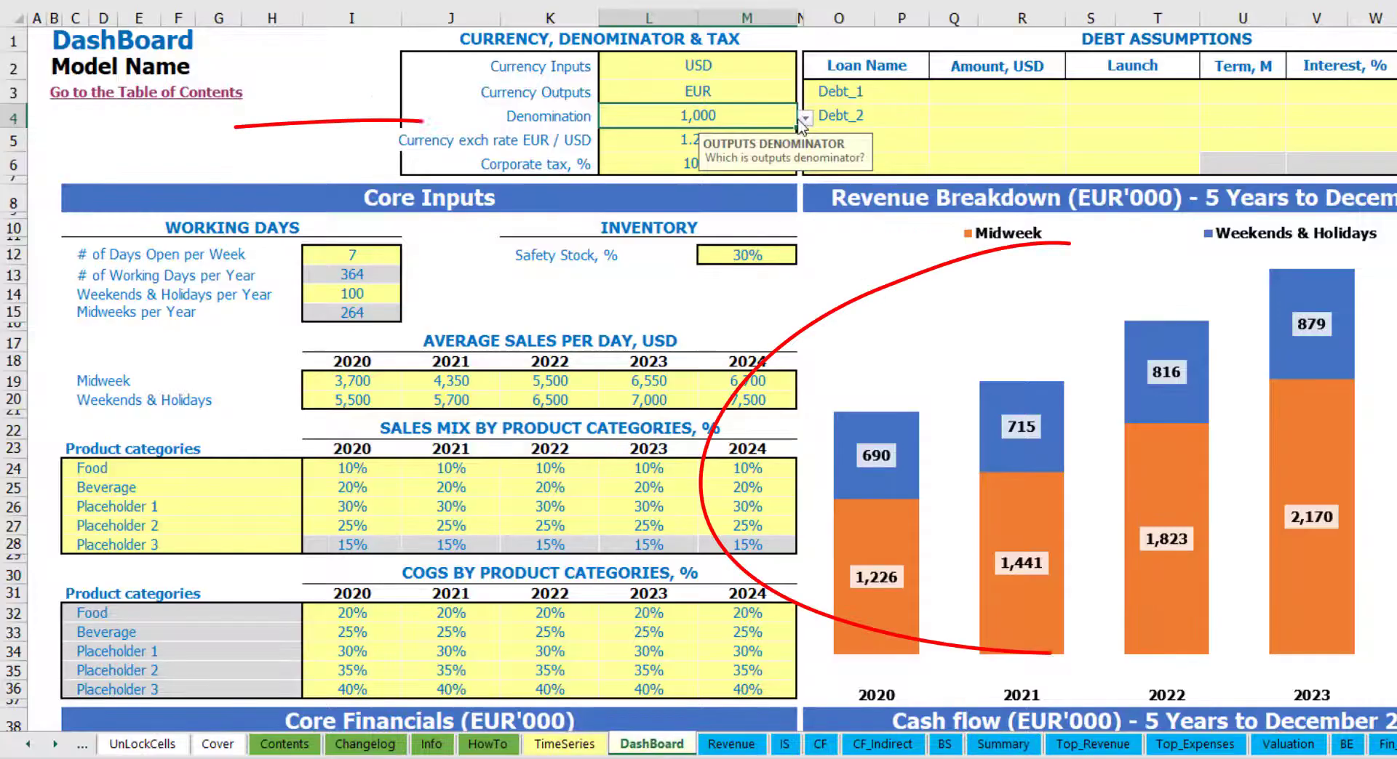
Step: Set the dashboard's denomination to 1,000,000 and check the annual and monthly income statement headings on the Summary sheet
click(805, 118)
click(706, 175)
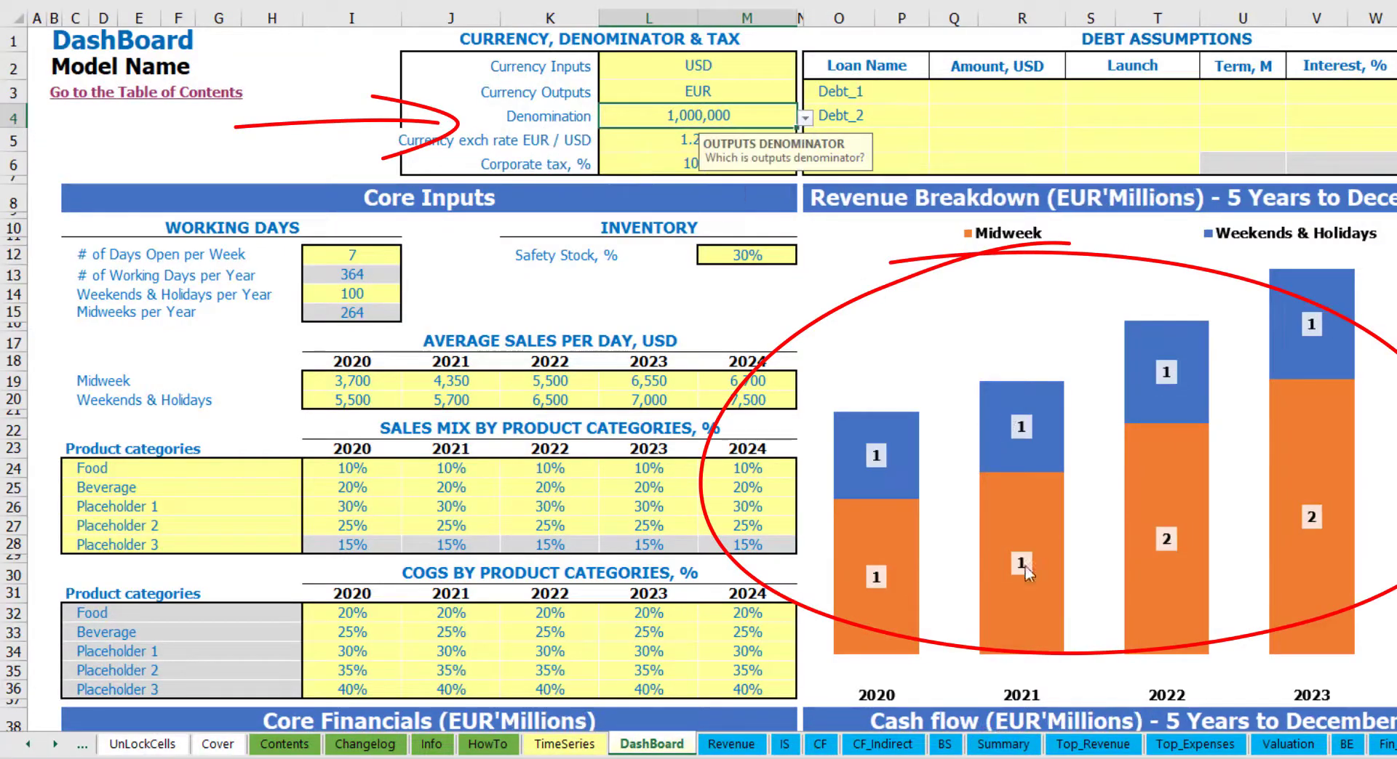
click(1003, 743)
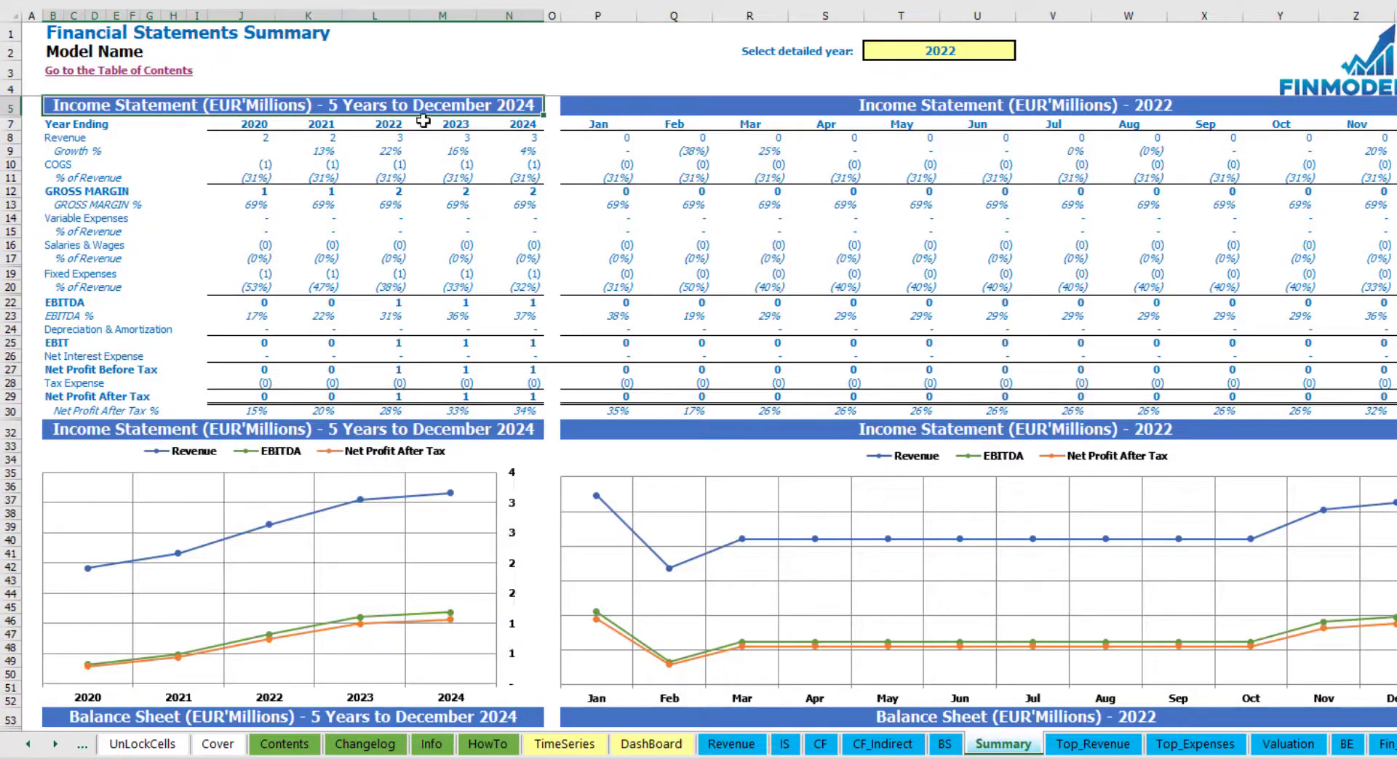
click(769, 105)
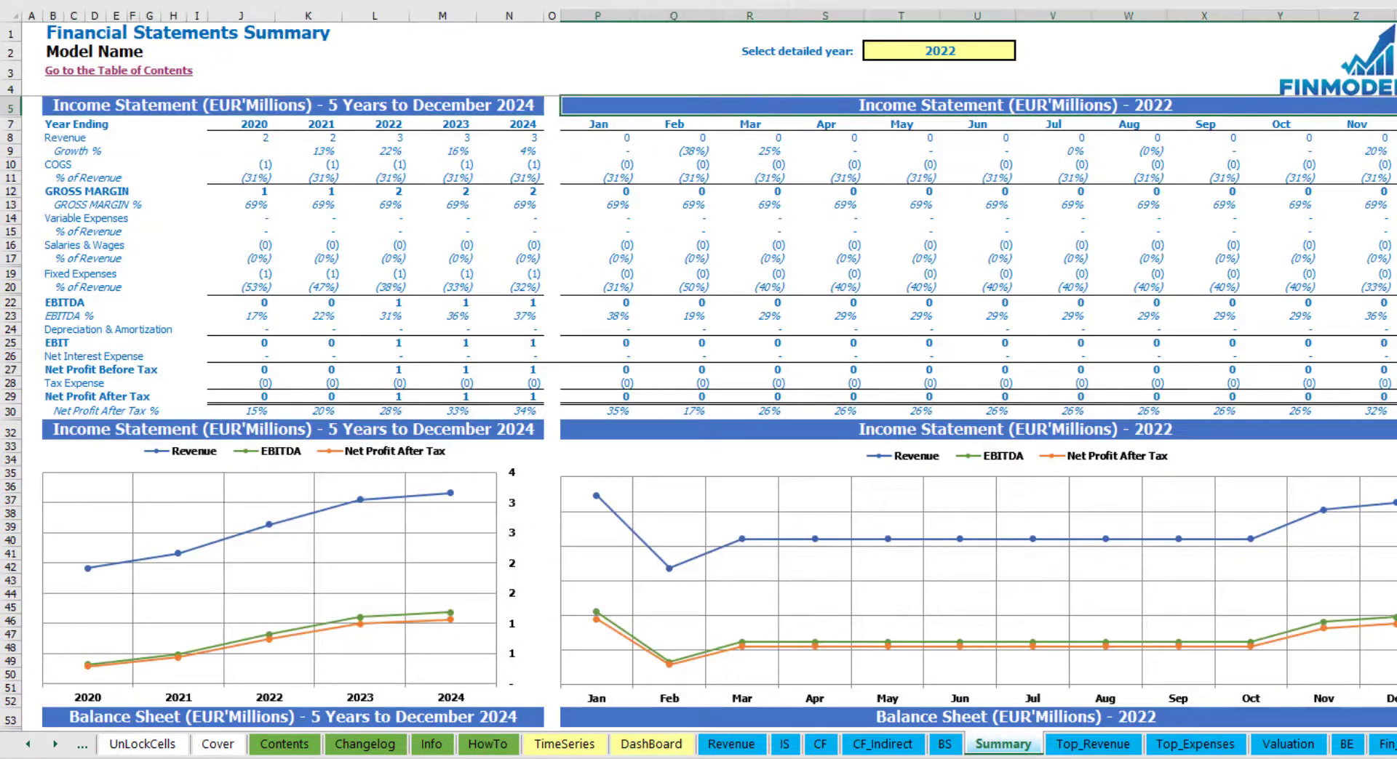
Step: Set the dashboard's denomination to 1 and check the income statement figures and headings on the Summary sheet
click(651, 744)
click(801, 118)
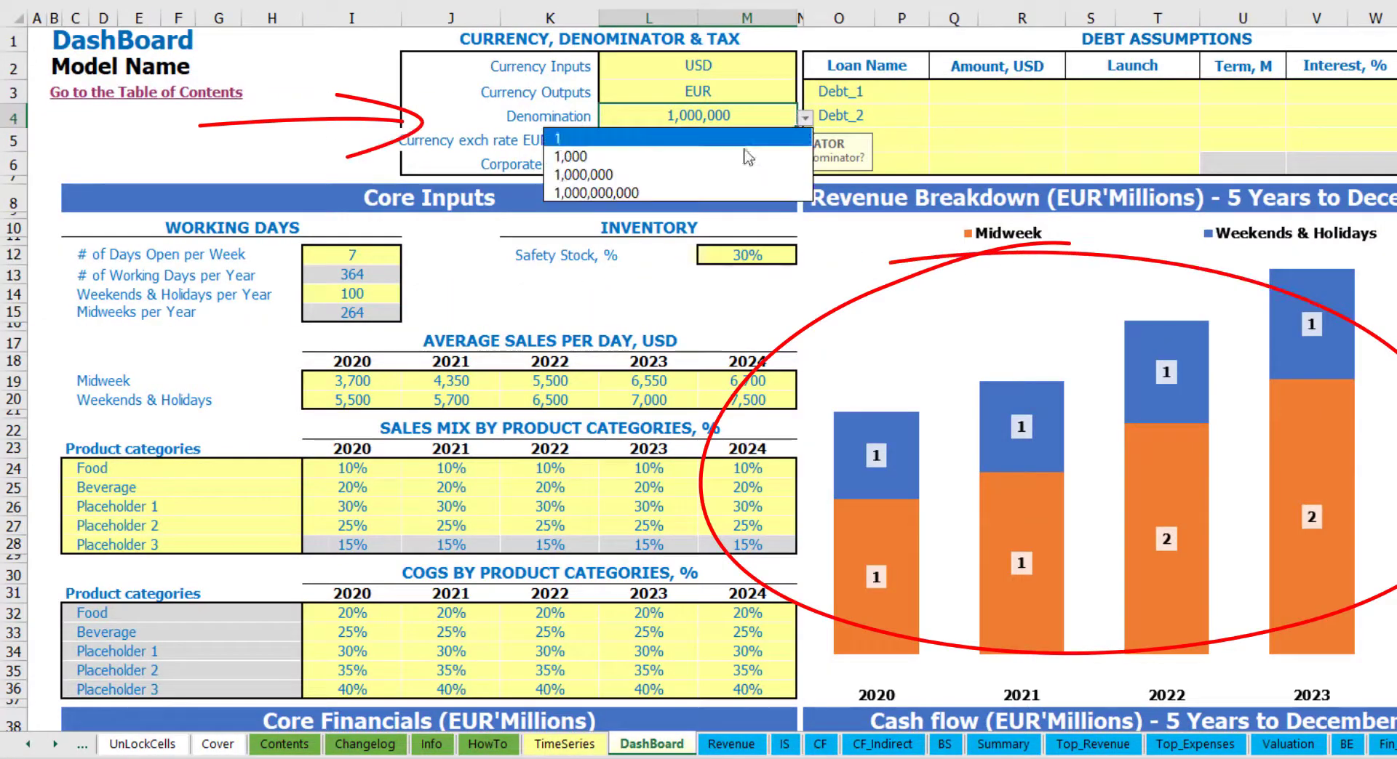
click(677, 138)
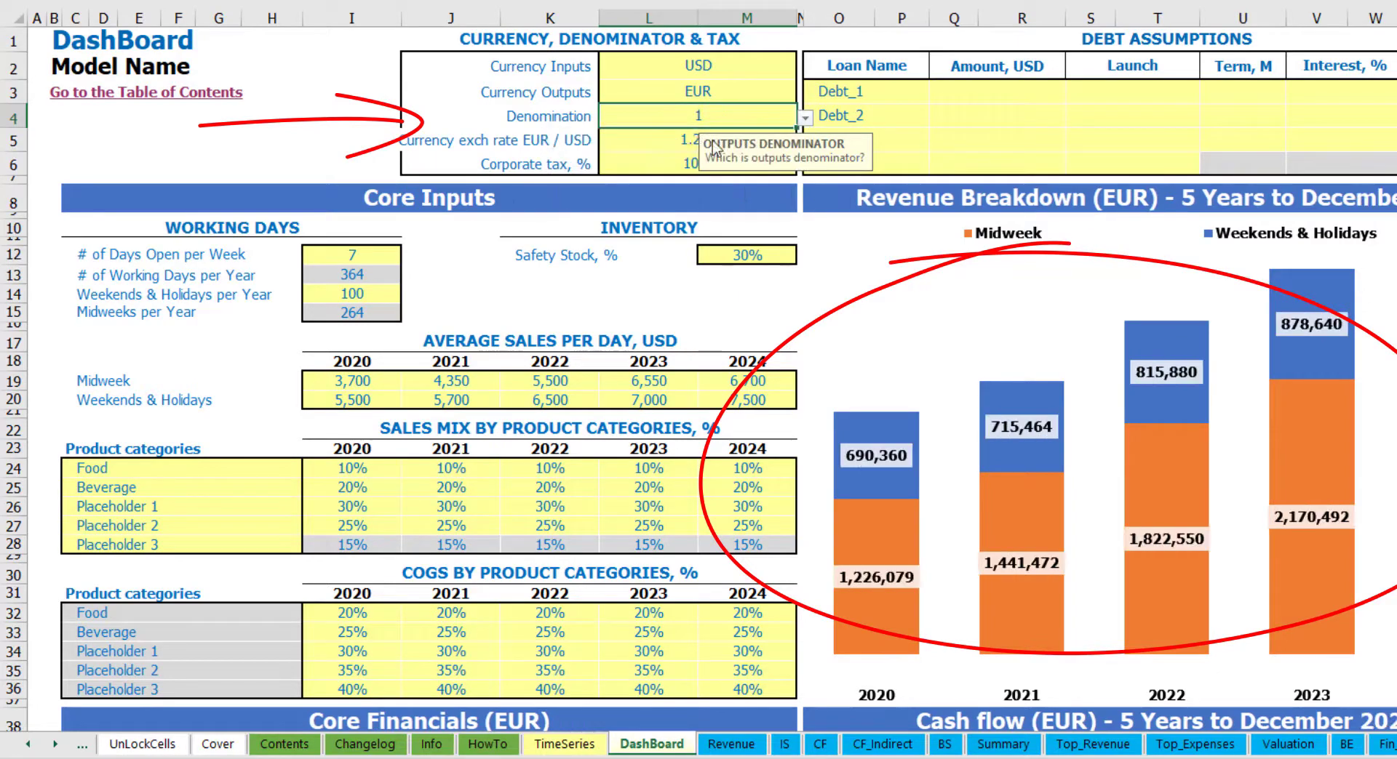
click(1000, 743)
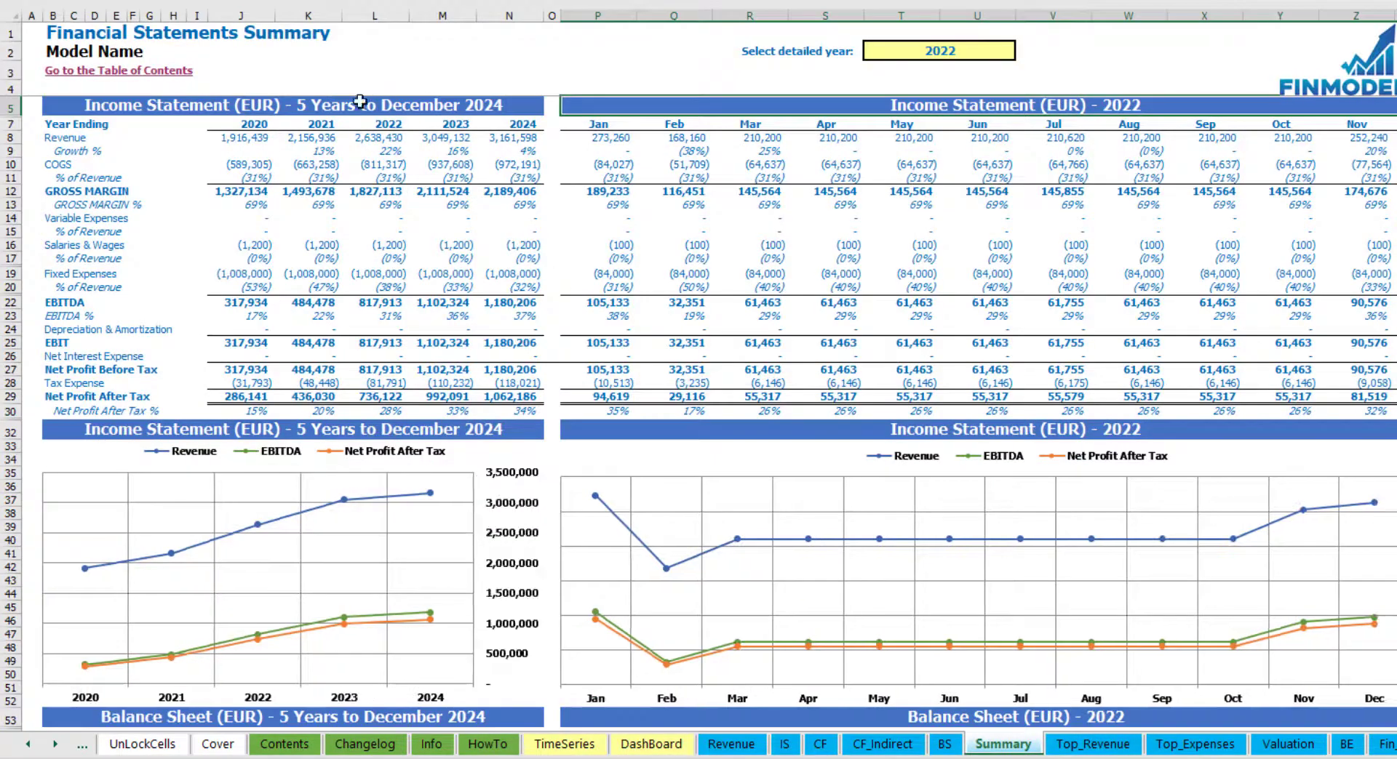
Step: Set the dashboard's corporate tax rate to 15% and examine the Tax Expense row in the monthly income statement
click(649, 744)
click(658, 154)
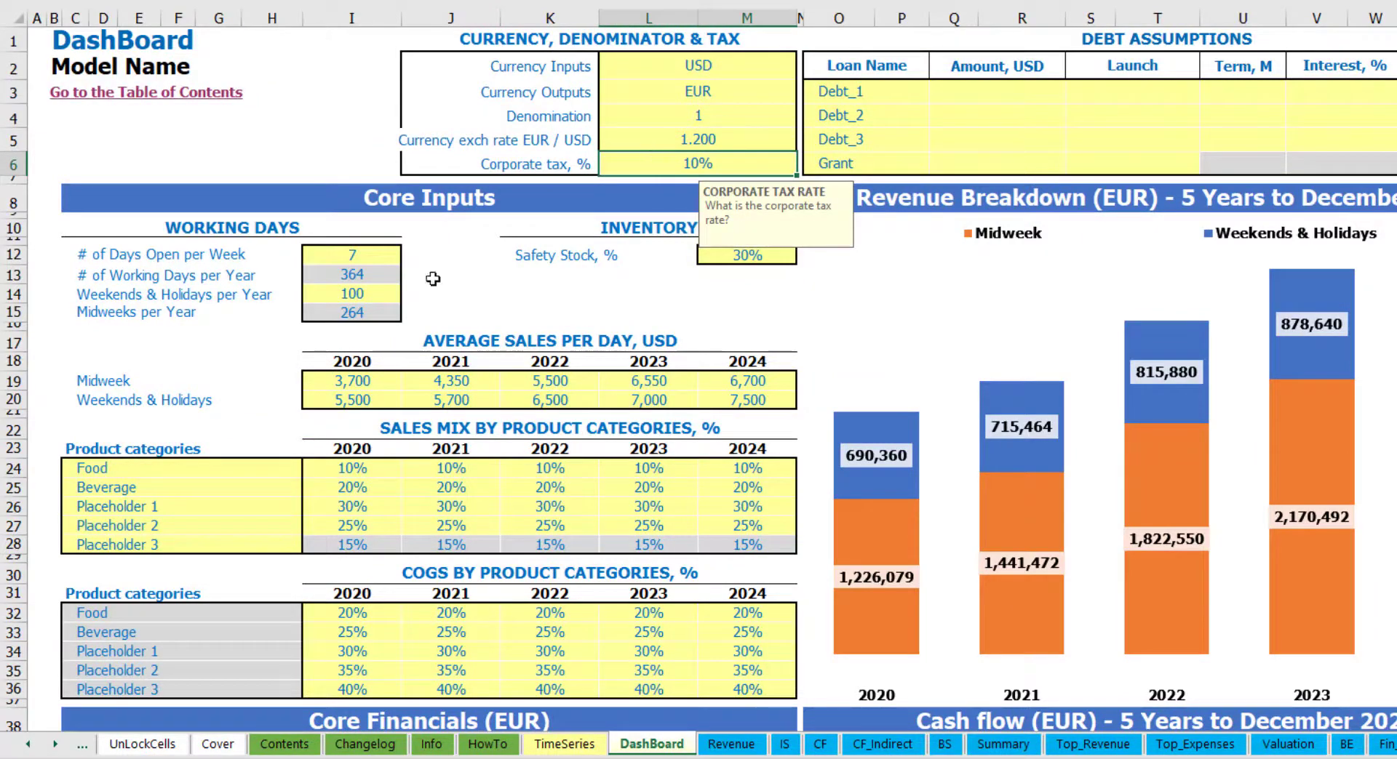
text(15%)
key(Return)
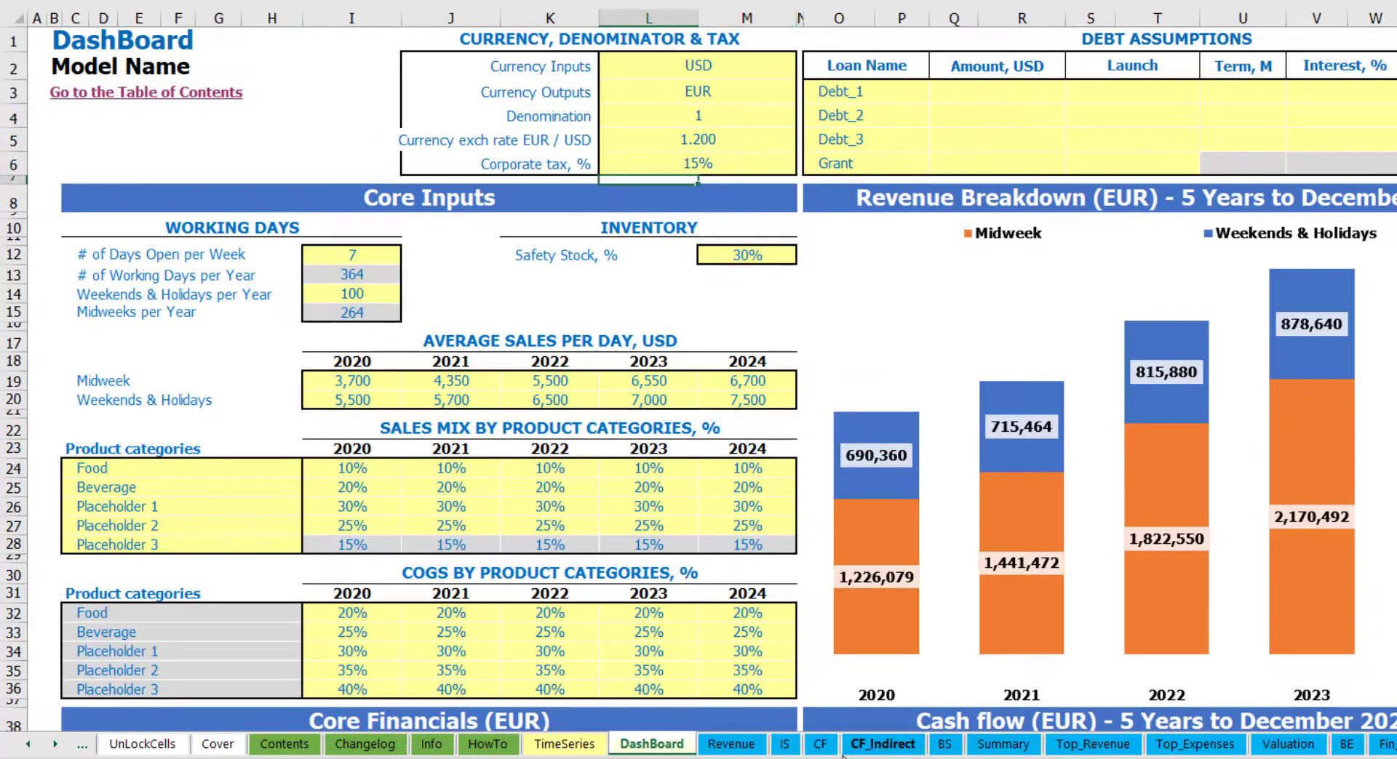
click(785, 743)
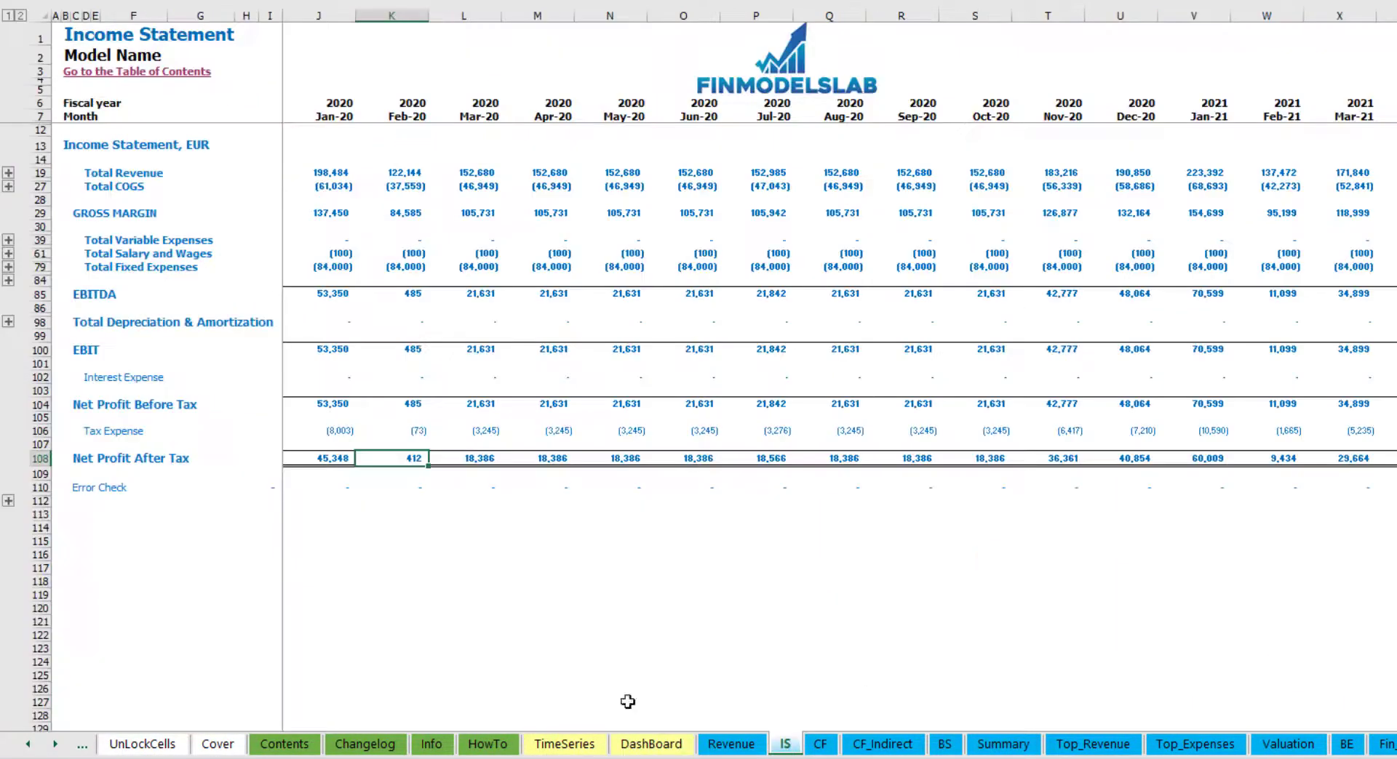
click(42, 433)
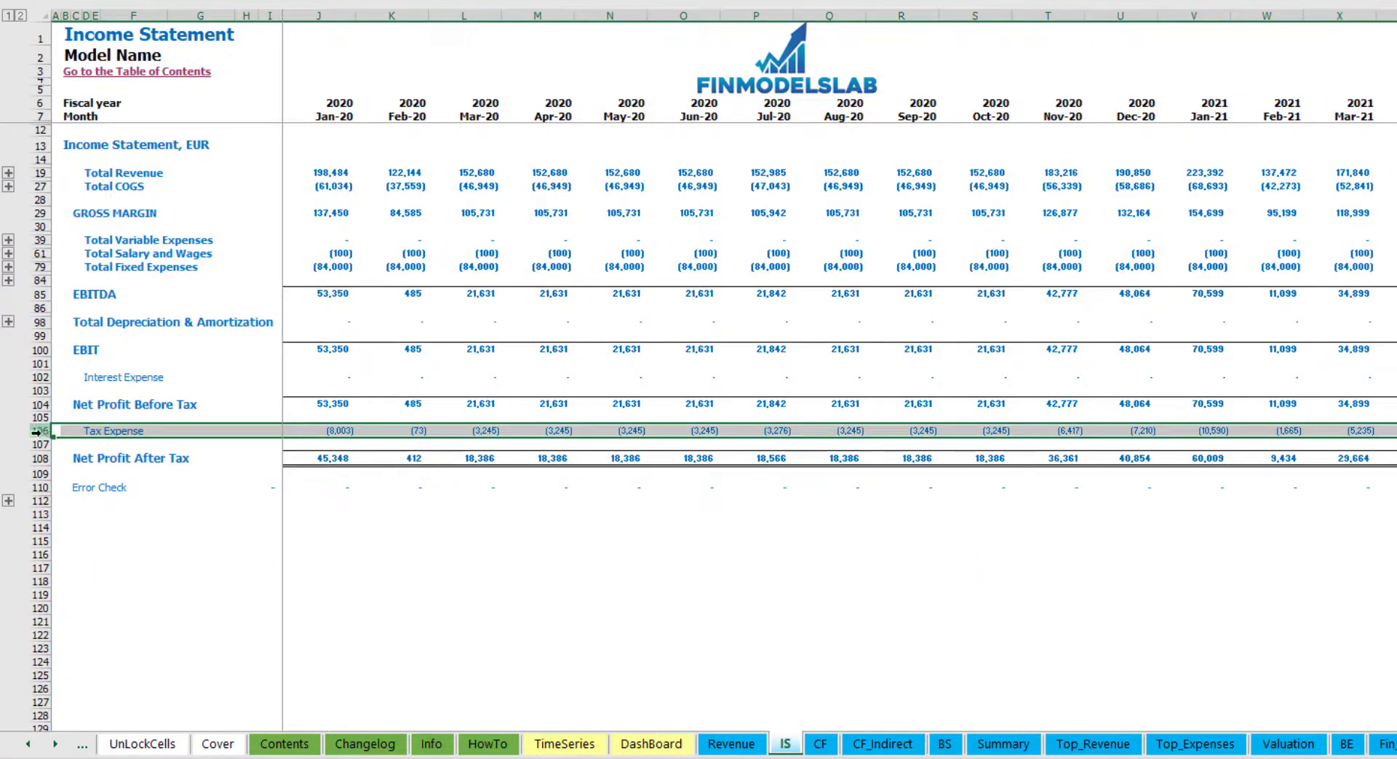